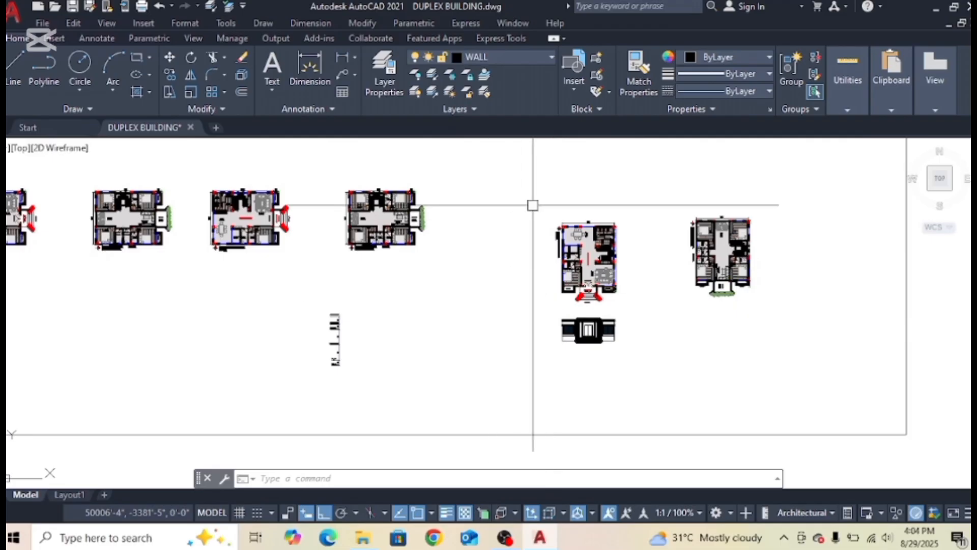
Delete the upright first-floor plan standing beside the upright ground-floor plan.
{"action": "left_click", "coordinate": [768, 148]}
{"action": "left_click", "coordinate": [678, 353]}
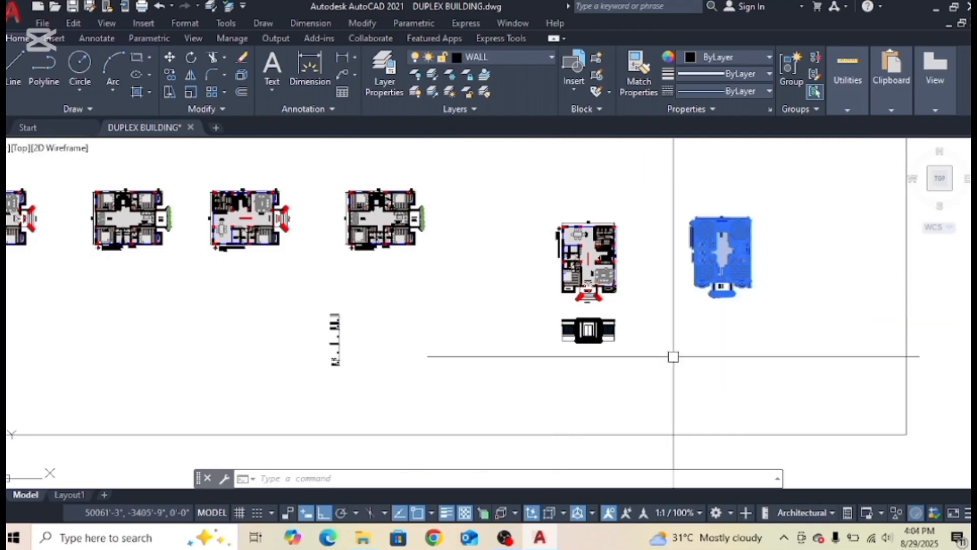
{"action": "key", "text": "Delete"}
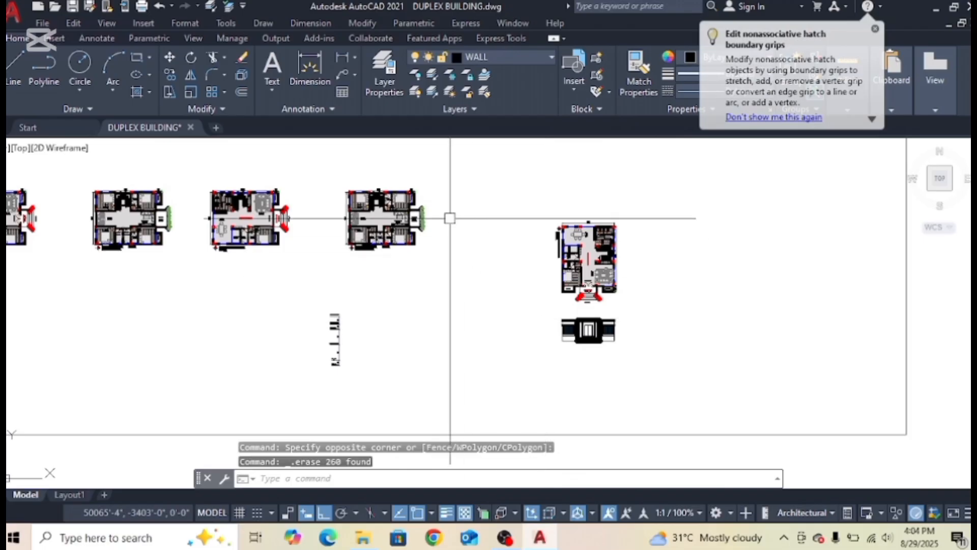
Copy the horizontal first-floor plan about 220 feet straight to the right, past the upright ground-floor plan.
{"action": "scroll", "coordinate": [448, 216], "scroll_direction": "up", "scroll_amount": 2}
{"action": "middle_click_drag", "start_coordinate": [456, 159], "coordinate": [455, 164]}
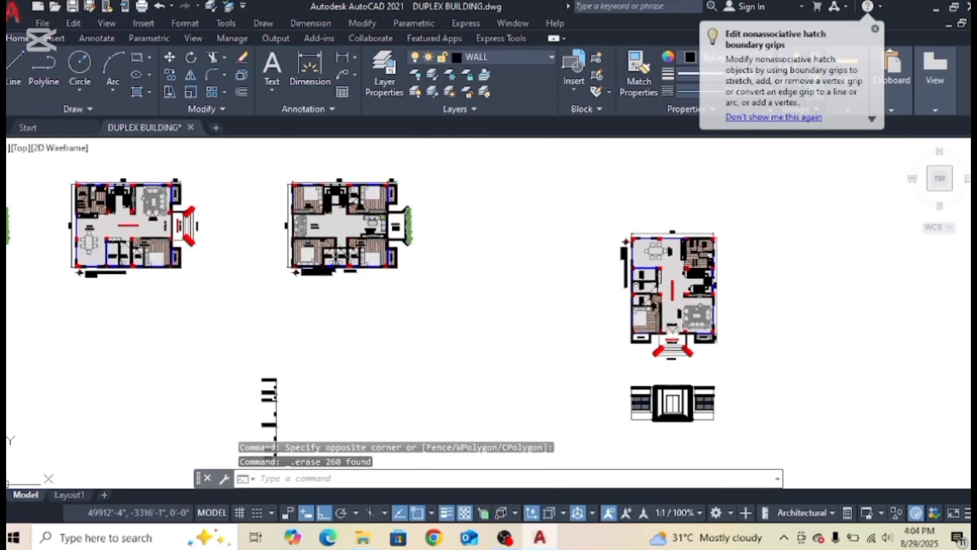
{"action": "left_click", "coordinate": [454, 154]}
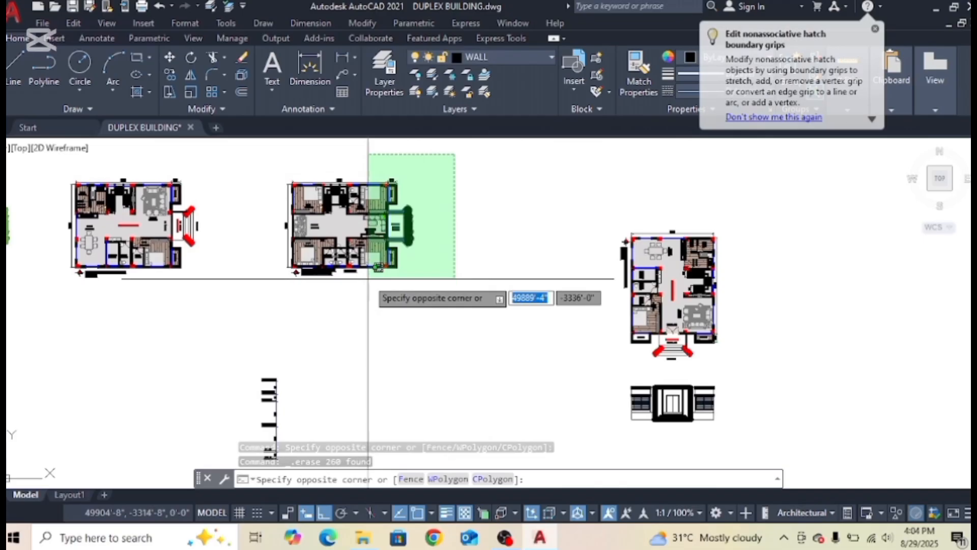
{"action": "left_click", "coordinate": [275, 306]}
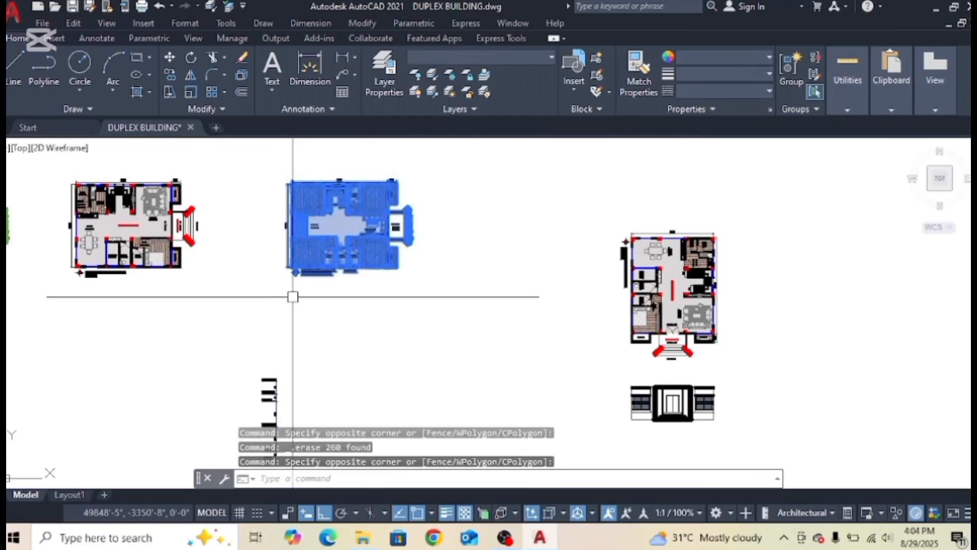
{"action": "type", "text": "co"}
{"action": "key", "text": "Return"}
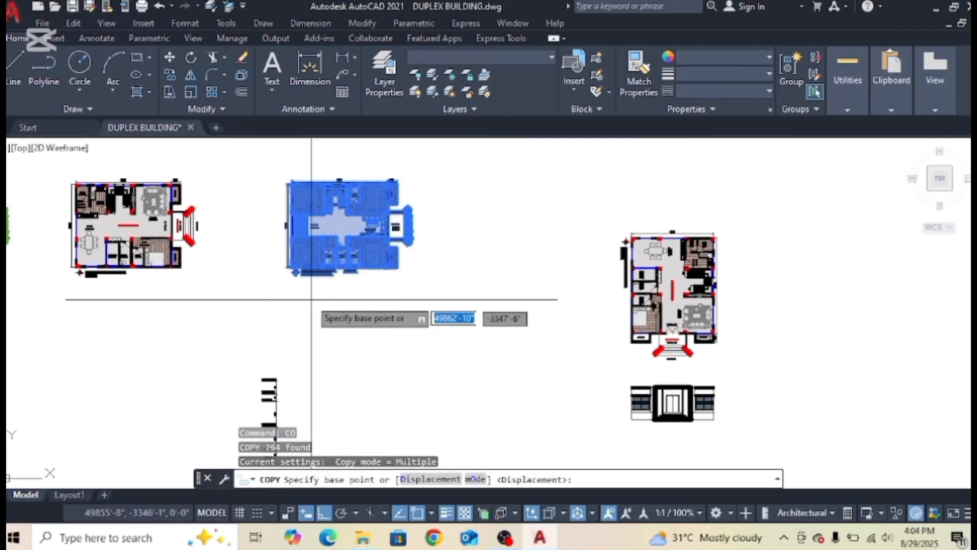
{"action": "left_click", "coordinate": [298, 290]}
{"action": "scroll", "coordinate": [430, 310], "scroll_direction": "down", "scroll_amount": 4}
{"action": "scroll", "coordinate": [466, 297], "scroll_direction": "up", "scroll_amount": 2}
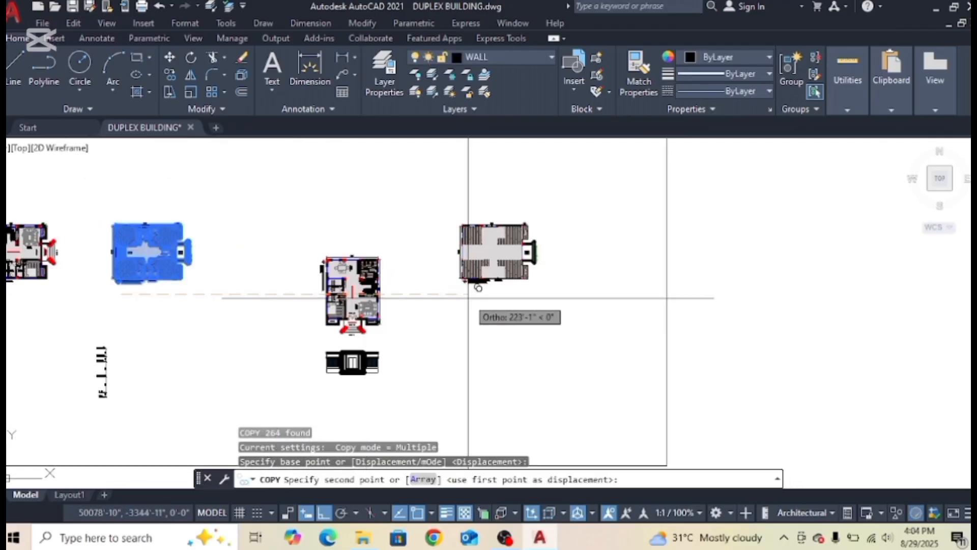
{"action": "left_click", "coordinate": [472, 294]}
{"action": "key", "text": "Escape"}
Rotate the copied first-floor plan to 270° so its open-sky veranda faces down like the ground-floor entrance.
{"action": "scroll", "coordinate": [471, 249], "scroll_direction": "up", "scroll_amount": 5}
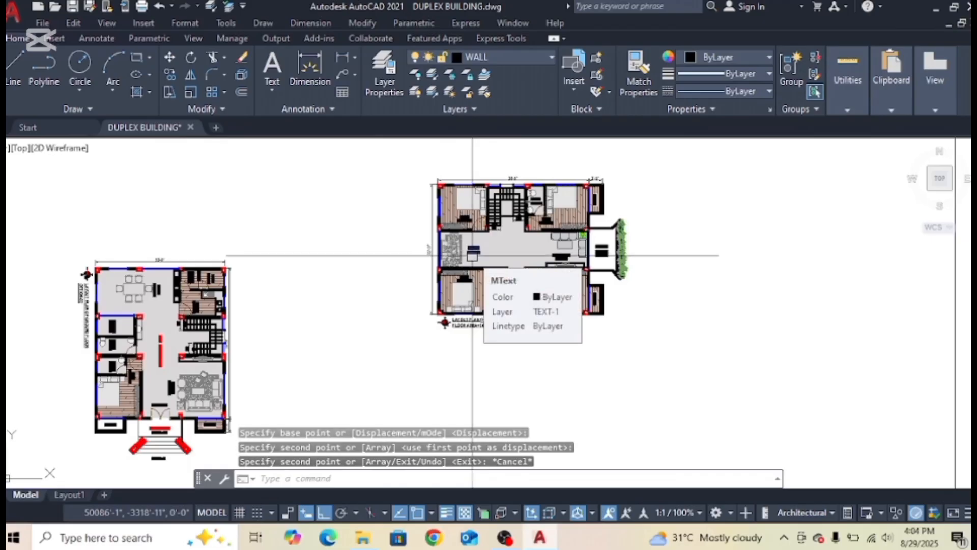
{"action": "scroll", "coordinate": [511, 301], "scroll_direction": "down", "scroll_amount": 4}
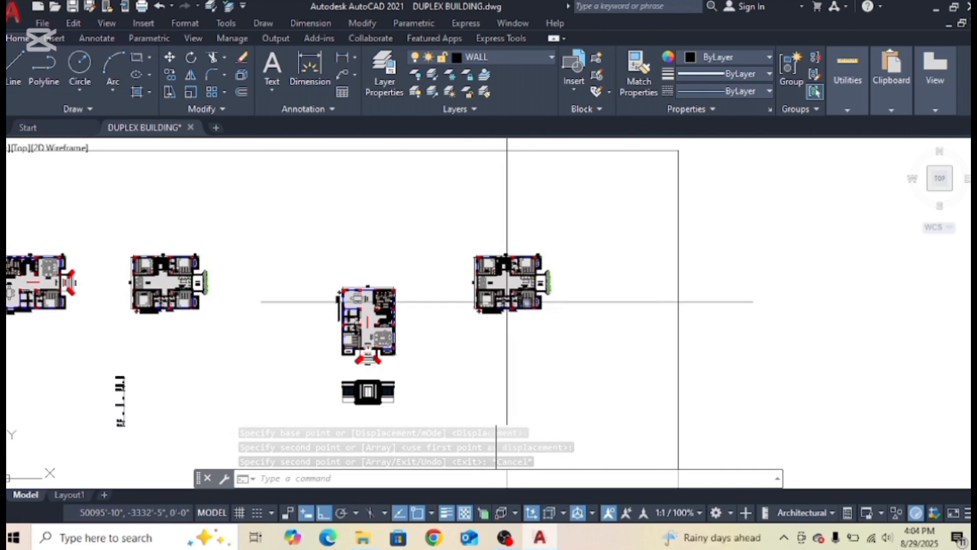
{"action": "scroll", "coordinate": [344, 355], "scroll_direction": "up", "scroll_amount": 4}
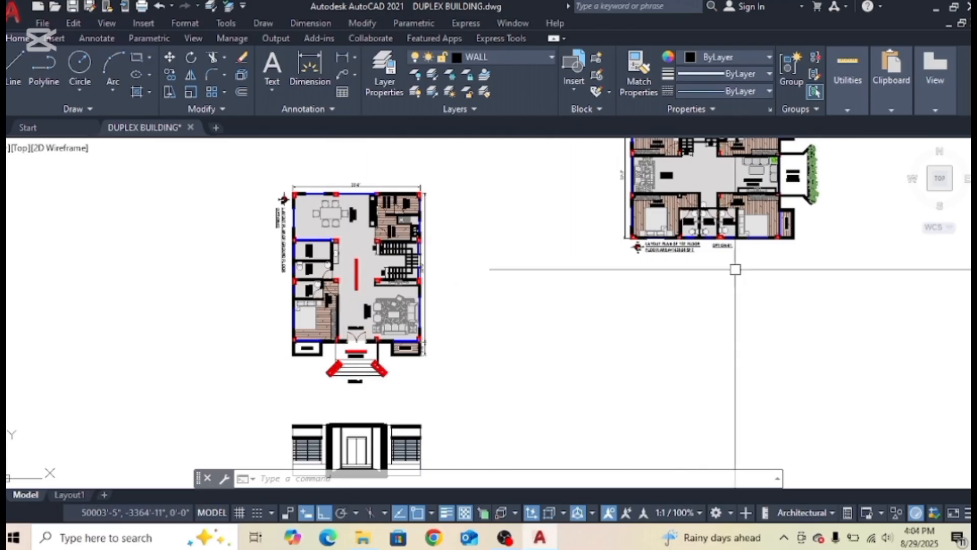
{"action": "middle_click_drag", "start_coordinate": [778, 253], "coordinate": [708, 299]}
{"action": "scroll", "coordinate": [708, 299], "scroll_direction": "down", "scroll_amount": 2}
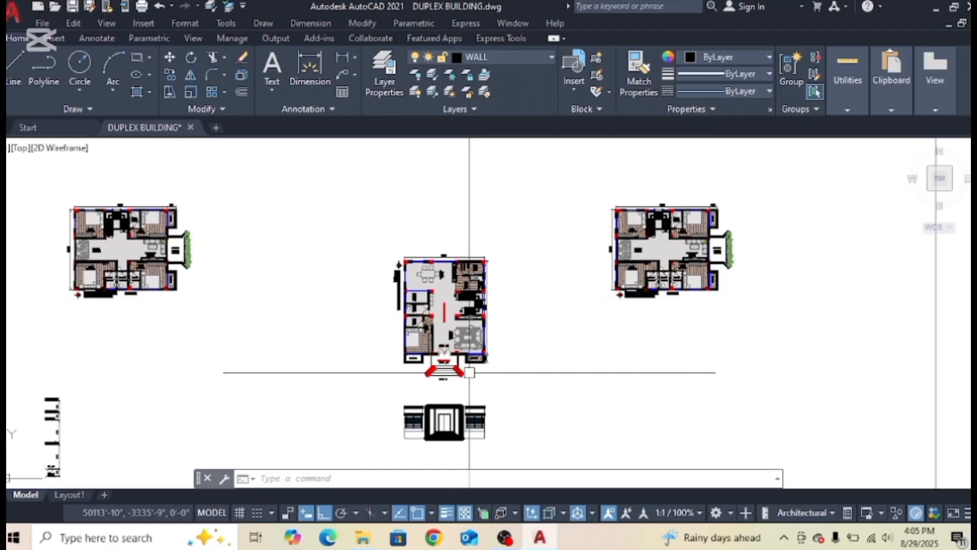
{"action": "left_click", "coordinate": [786, 174]}
{"action": "left_click", "coordinate": [582, 348]}
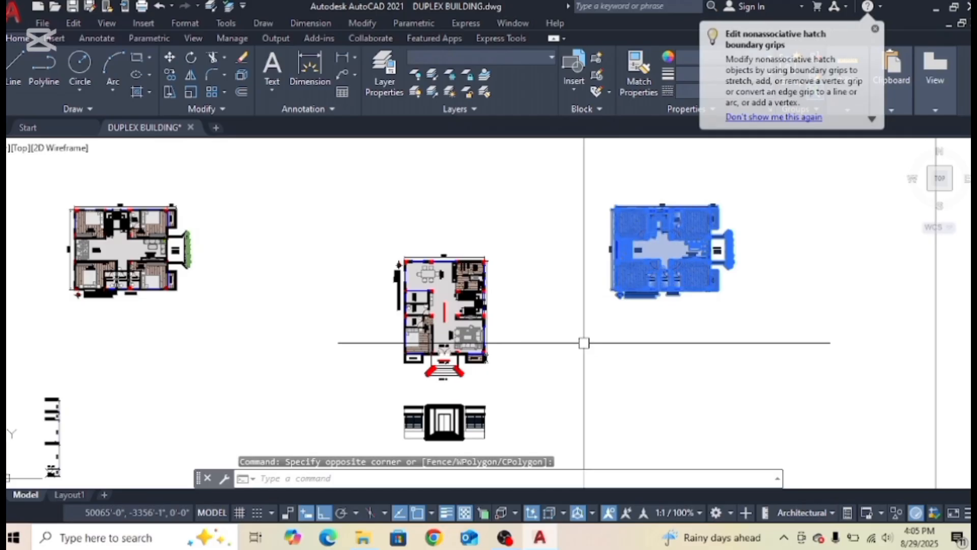
{"action": "type", "text": "o"}
{"action": "key", "text": "Return"}
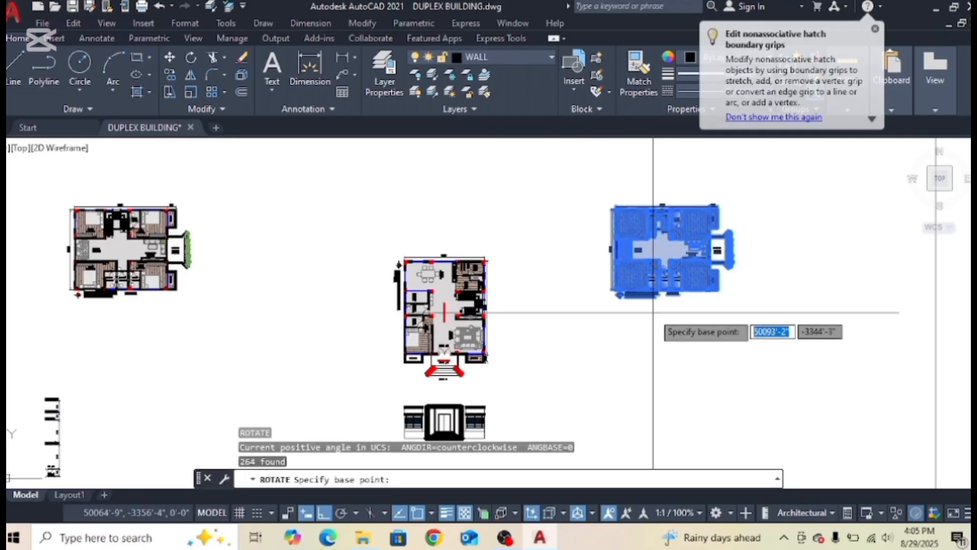
{"action": "left_click", "coordinate": [640, 326]}
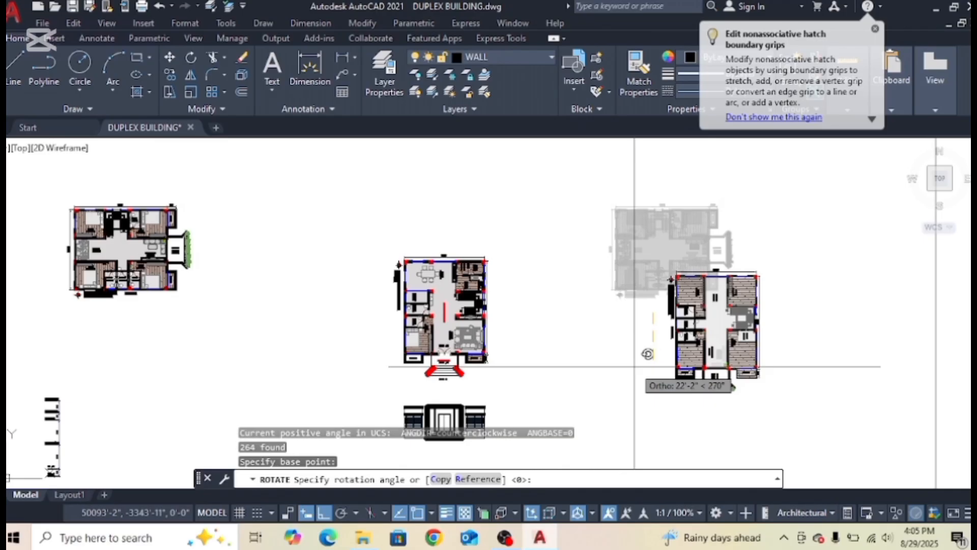
{"action": "left_click", "coordinate": [633, 366]}
{"action": "middle_click_drag", "start_coordinate": [665, 355], "coordinate": [519, 289]}
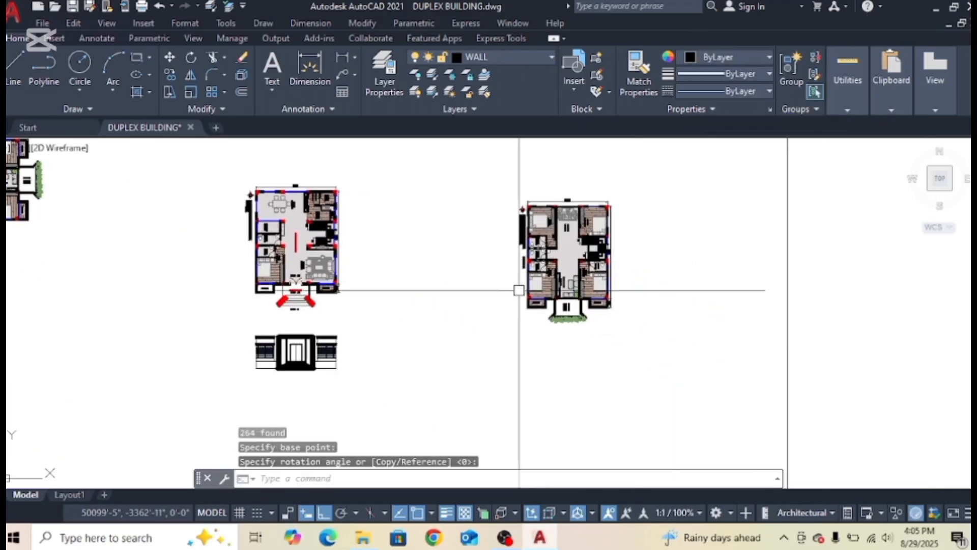
Compare the verandas and front projections of the ground-floor and first-floor plans with the front elevation.
{"action": "scroll", "coordinate": [540, 311], "scroll_direction": "up", "scroll_amount": 2}
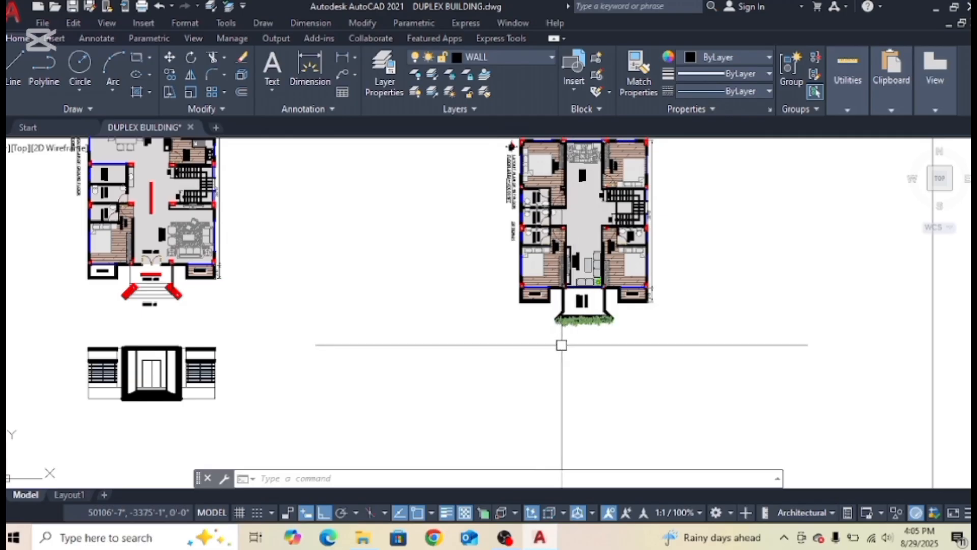
{"action": "middle_click_drag", "start_coordinate": [331, 386], "coordinate": [469, 347]}
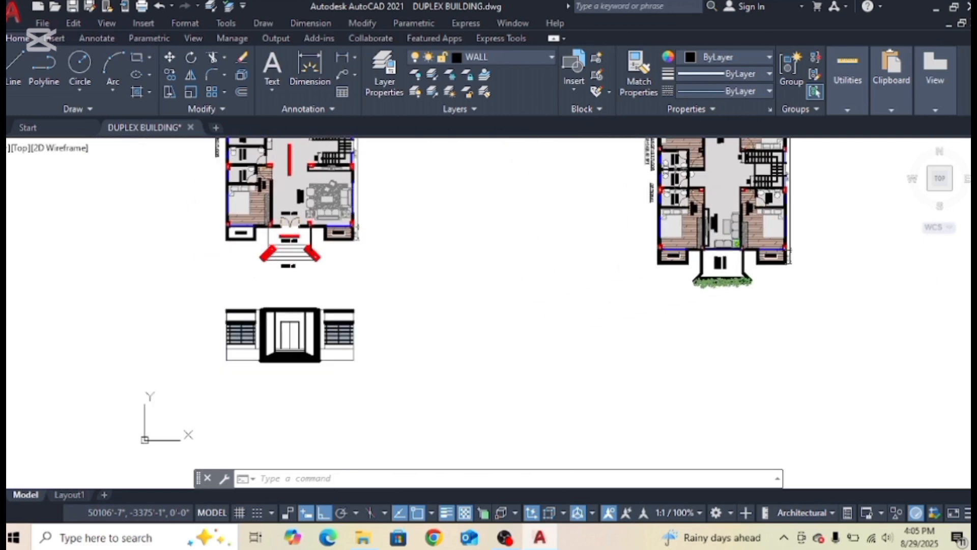
{"action": "scroll", "coordinate": [693, 253], "scroll_direction": "up", "scroll_amount": 4}
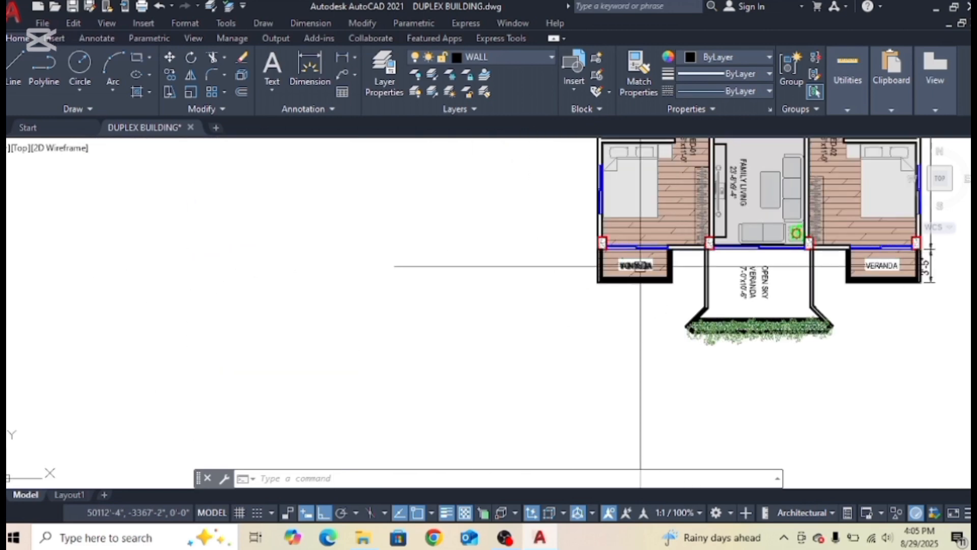
{"action": "scroll", "coordinate": [629, 270], "scroll_direction": "down", "scroll_amount": 4}
{"action": "scroll", "coordinate": [462, 290], "scroll_direction": "up", "scroll_amount": 7}
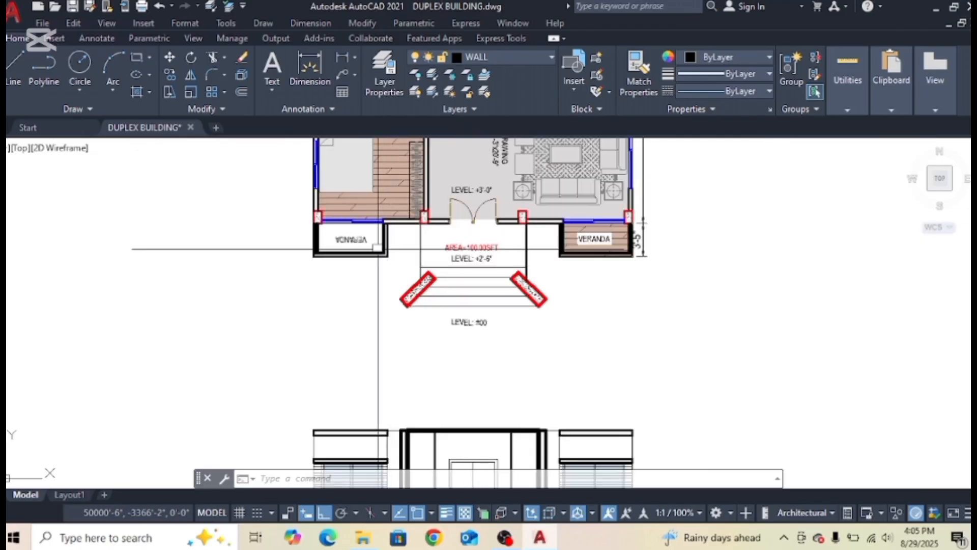
{"action": "scroll", "coordinate": [582, 233], "scroll_direction": "down", "scroll_amount": 5}
{"action": "scroll", "coordinate": [530, 270], "scroll_direction": "up", "scroll_amount": 7}
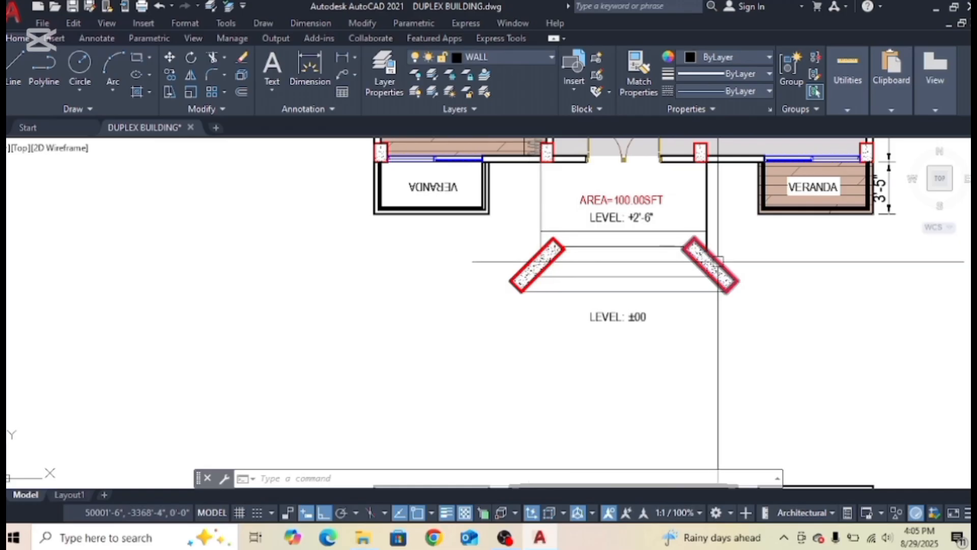
{"action": "scroll", "coordinate": [720, 266], "scroll_direction": "down", "scroll_amount": 4}
{"action": "middle_click_drag", "start_coordinate": [755, 291], "coordinate": [517, 253]}
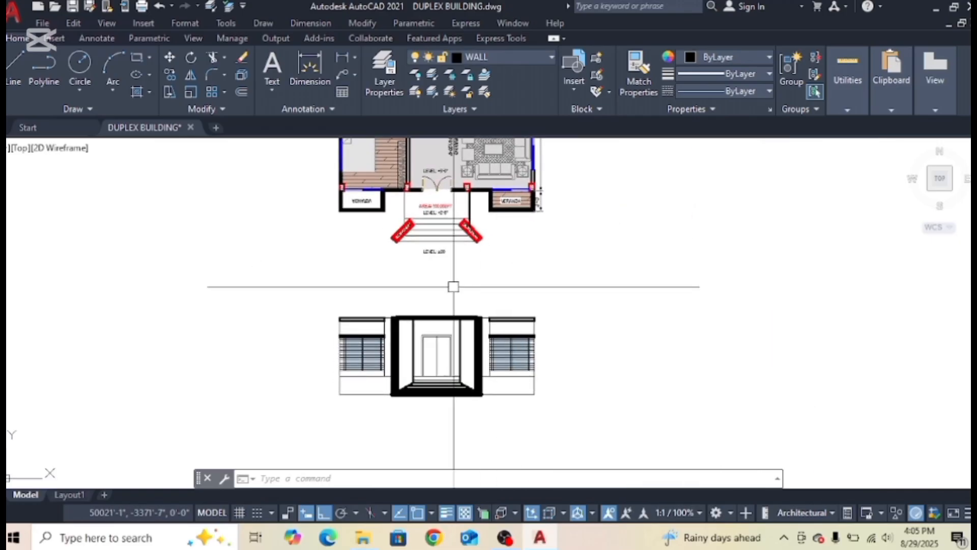
{"action": "scroll", "coordinate": [356, 359], "scroll_direction": "down", "scroll_amount": 4}
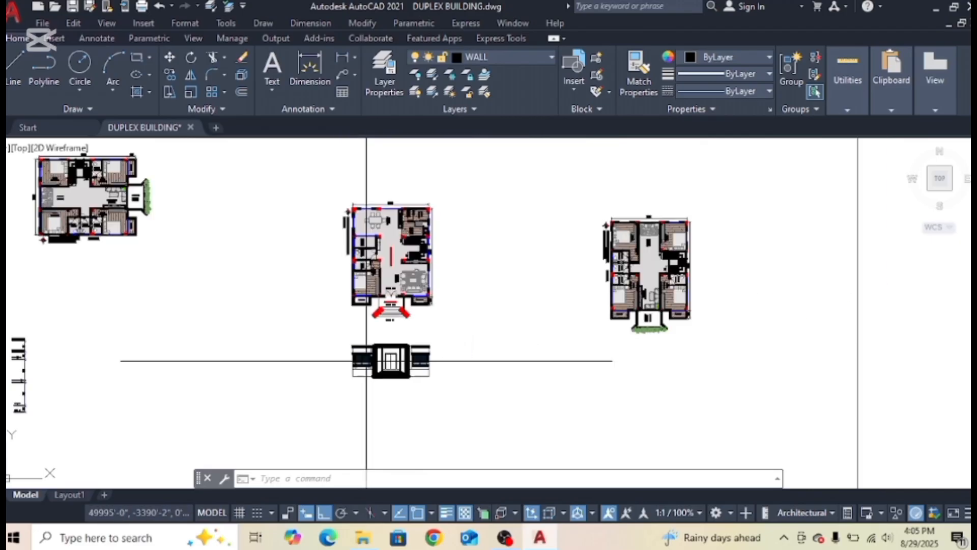
{"action": "scroll", "coordinate": [434, 344], "scroll_direction": "up", "scroll_amount": 2}
{"action": "scroll", "coordinate": [787, 304], "scroll_direction": "up", "scroll_amount": 3}
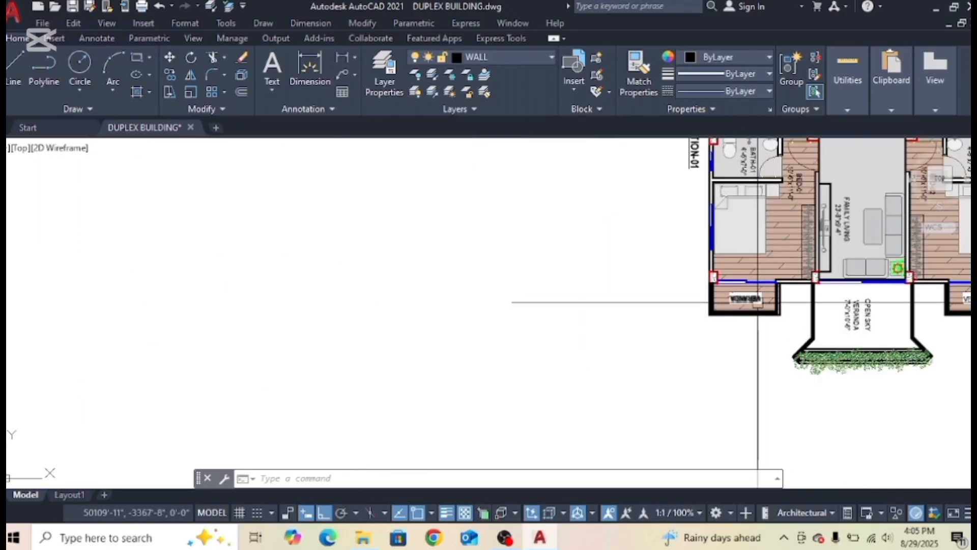
{"action": "middle_click_drag", "start_coordinate": [756, 303], "coordinate": [595, 310]}
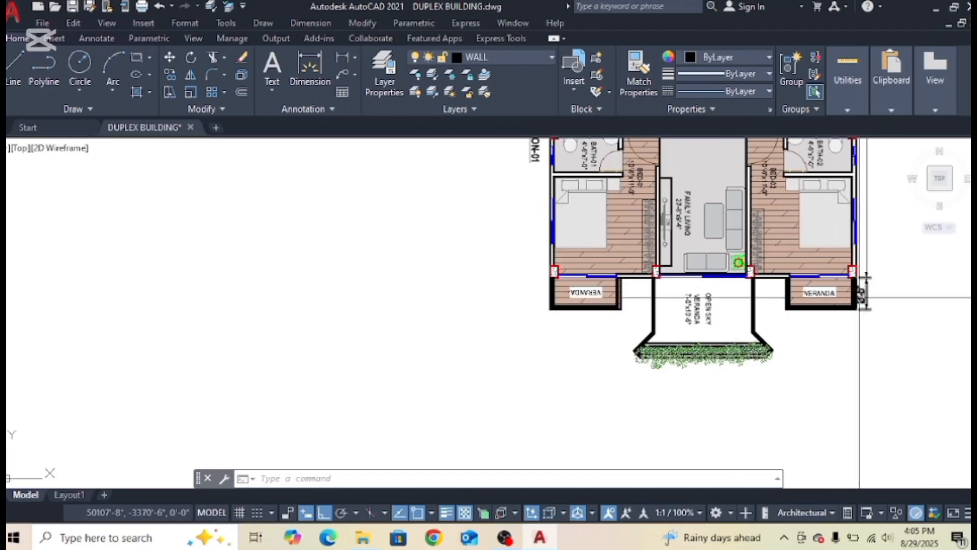
{"action": "scroll", "coordinate": [834, 300], "scroll_direction": "down", "scroll_amount": 4}
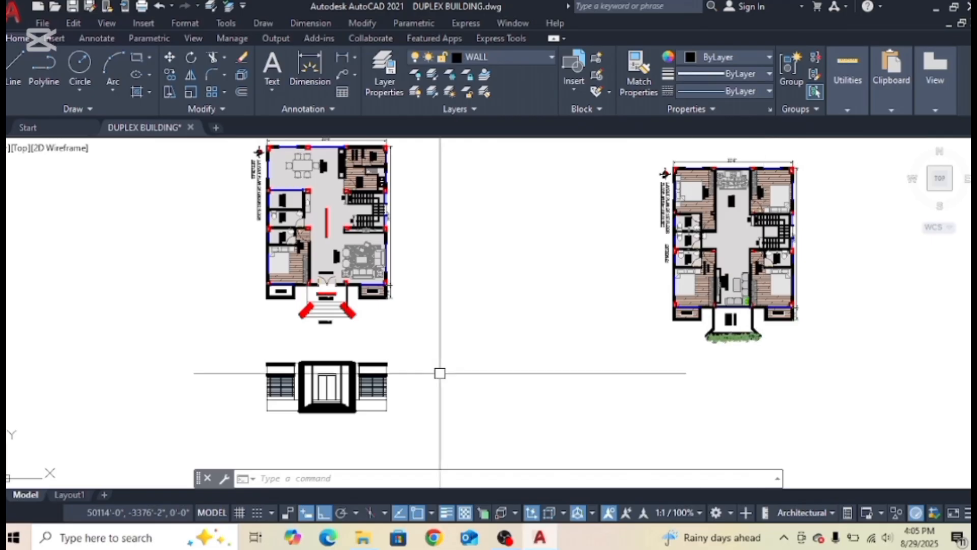
{"action": "middle_click_drag", "start_coordinate": [438, 371], "coordinate": [461, 332]}
{"action": "left_click", "coordinate": [476, 307]}
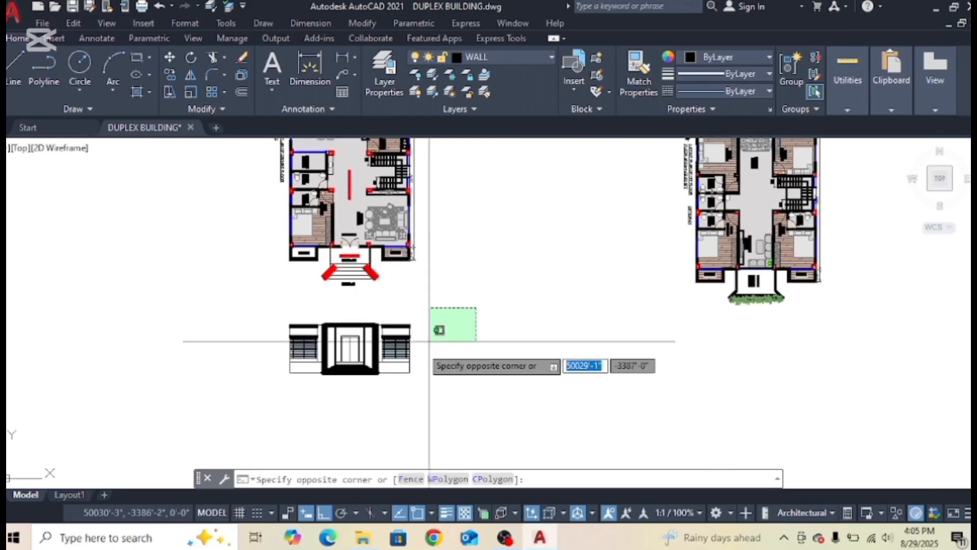
{"action": "left_click", "coordinate": [272, 405]}
{"action": "key", "text": "Escape"}
{"action": "key", "text": "Escape"}
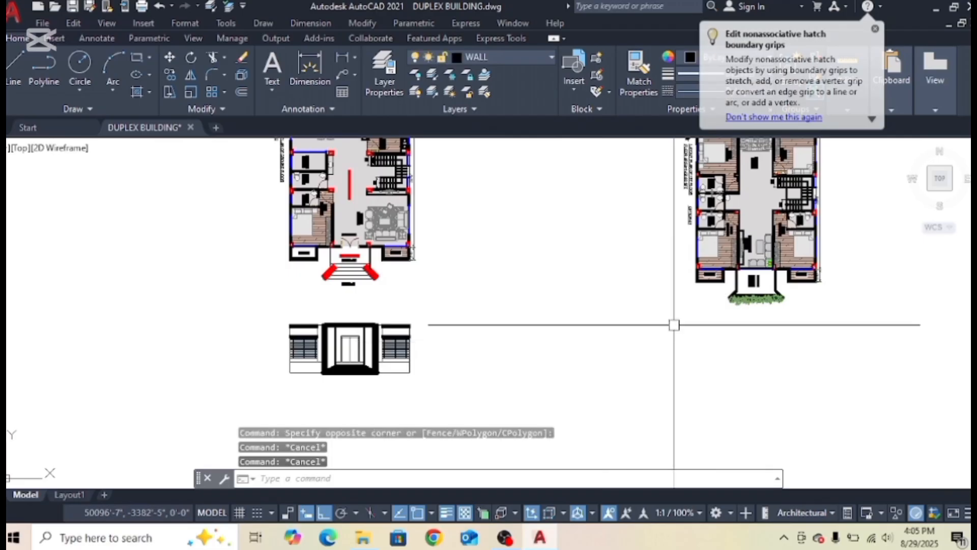
Draw a vertical construction line through the left outer edge of the upright first-floor plan.
{"action": "type", "text": "xl"}
{"action": "key", "text": "Return"}
{"action": "type", "text": "v"}
{"action": "key", "text": "Return"}
{"action": "scroll", "coordinate": [668, 327], "scroll_direction": "up", "scroll_amount": 4}
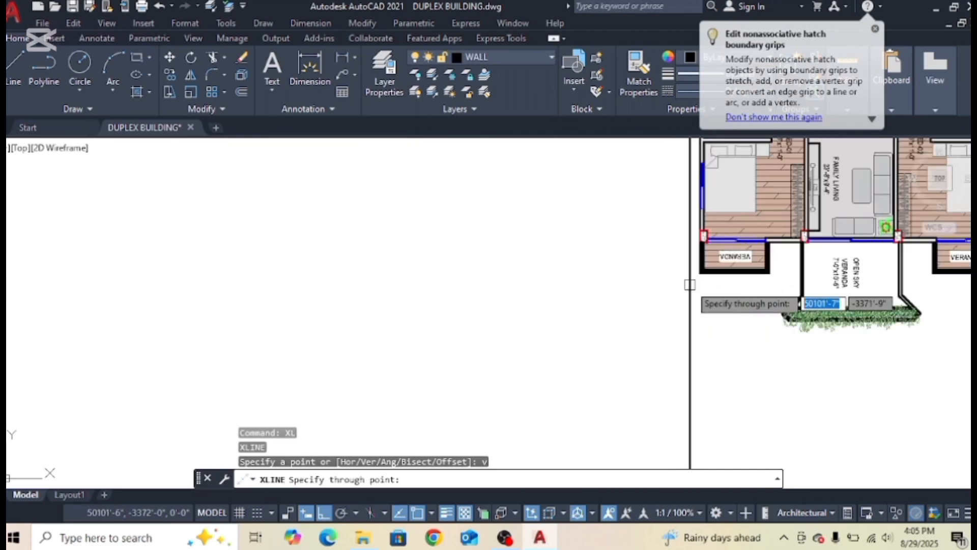
{"action": "scroll", "coordinate": [635, 325], "scroll_direction": "down", "scroll_amount": 3}
{"action": "key", "text": "Escape"}
Copy the ground-floor front elevation horizontally from its upper-left corner onto the vertical construction line below the first-floor plan.
{"action": "scroll", "coordinate": [635, 324], "scroll_direction": "down", "scroll_amount": 5}
{"action": "scroll", "coordinate": [597, 328], "scroll_direction": "up", "scroll_amount": 5}
{"action": "left_click", "coordinate": [541, 287]}
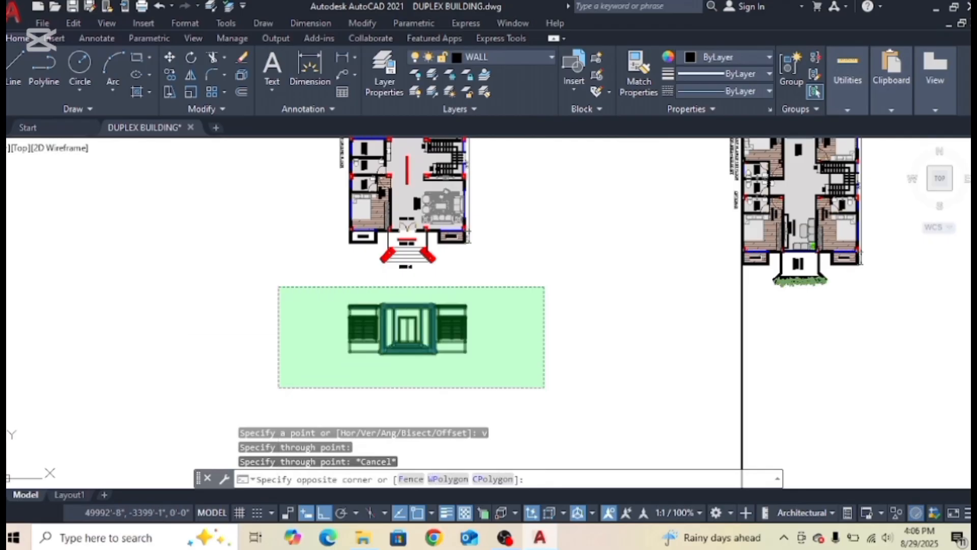
{"action": "left_click", "coordinate": [284, 385]}
{"action": "type", "text": "co"}
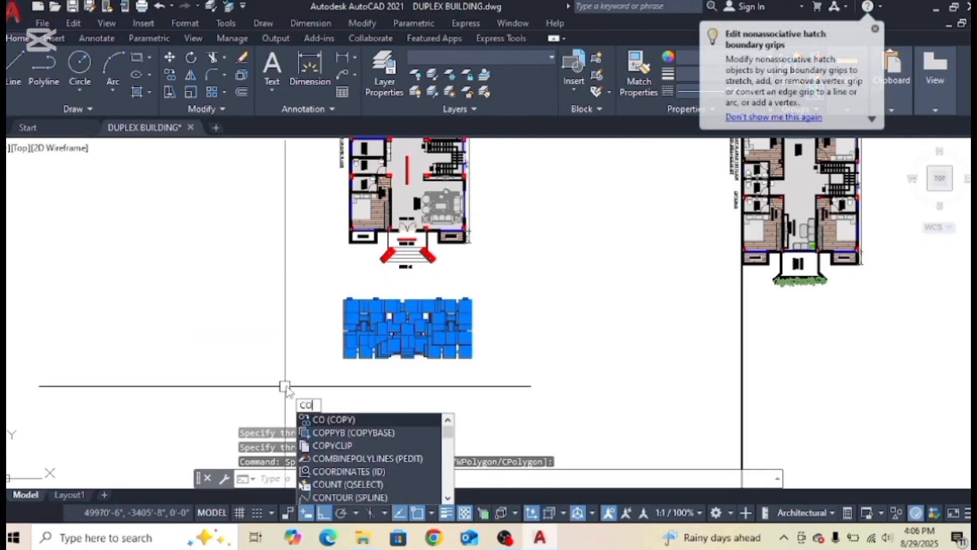
{"action": "key", "text": "Return"}
{"action": "scroll", "coordinate": [349, 290], "scroll_direction": "up", "scroll_amount": 4}
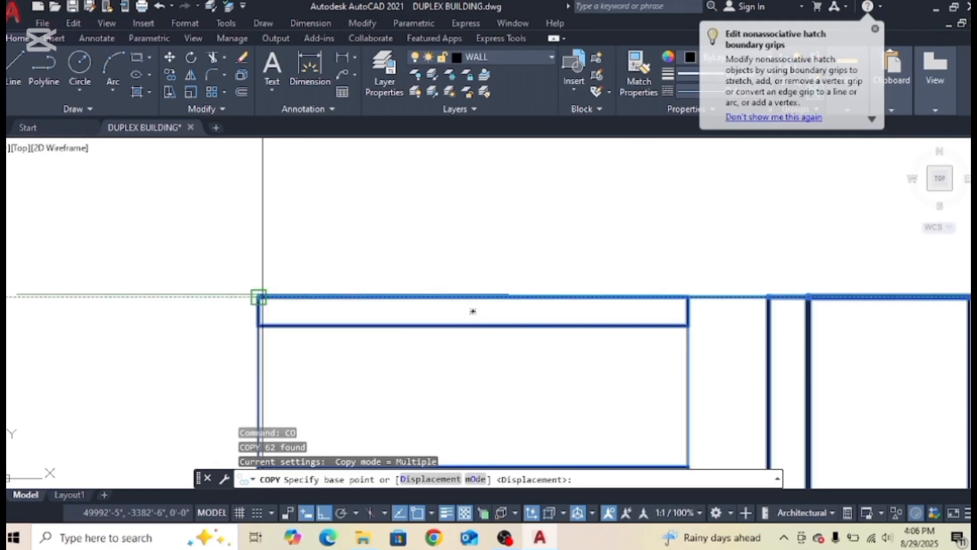
{"action": "left_click", "coordinate": [258, 296]}
{"action": "scroll", "coordinate": [259, 298], "scroll_direction": "down", "scroll_amount": 5}
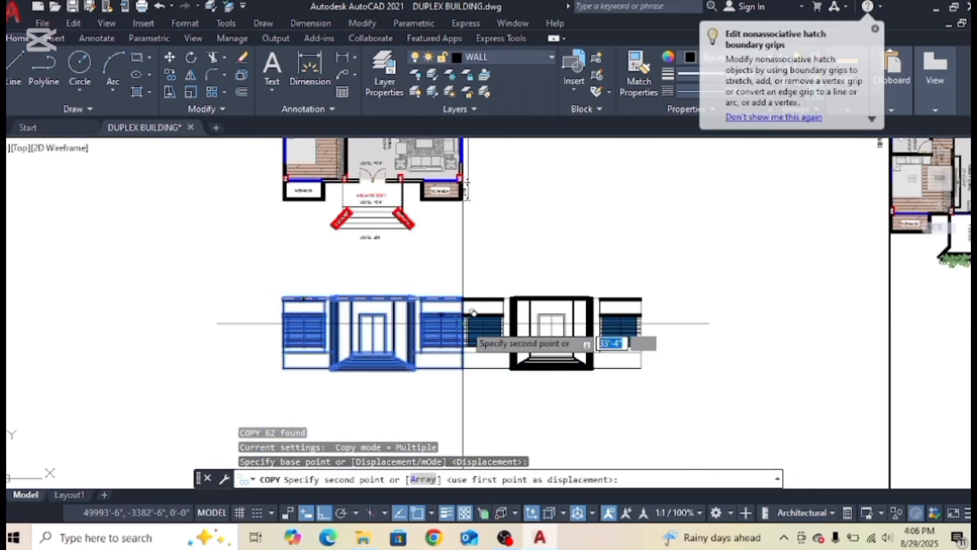
{"action": "middle_click_drag", "start_coordinate": [567, 321], "coordinate": [412, 320]}
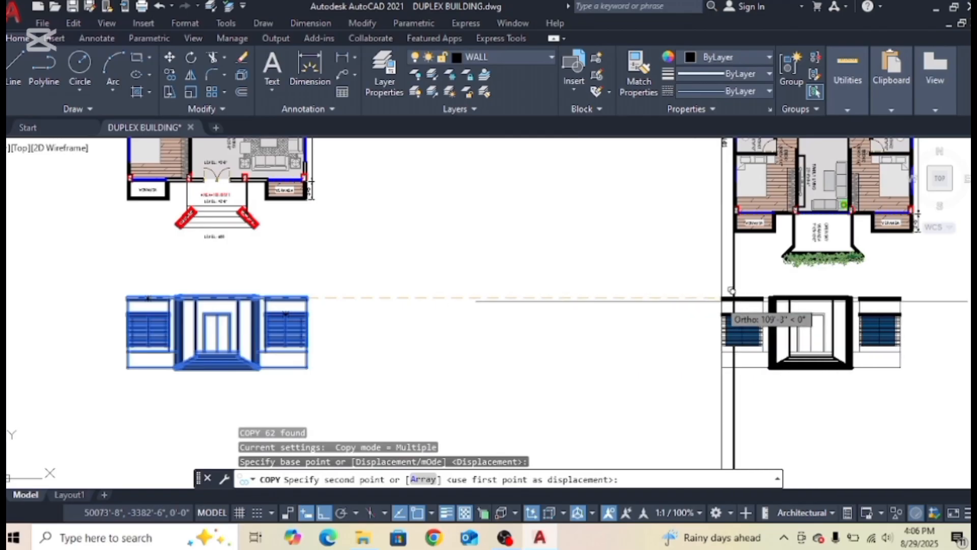
{"action": "left_click", "coordinate": [733, 299]}
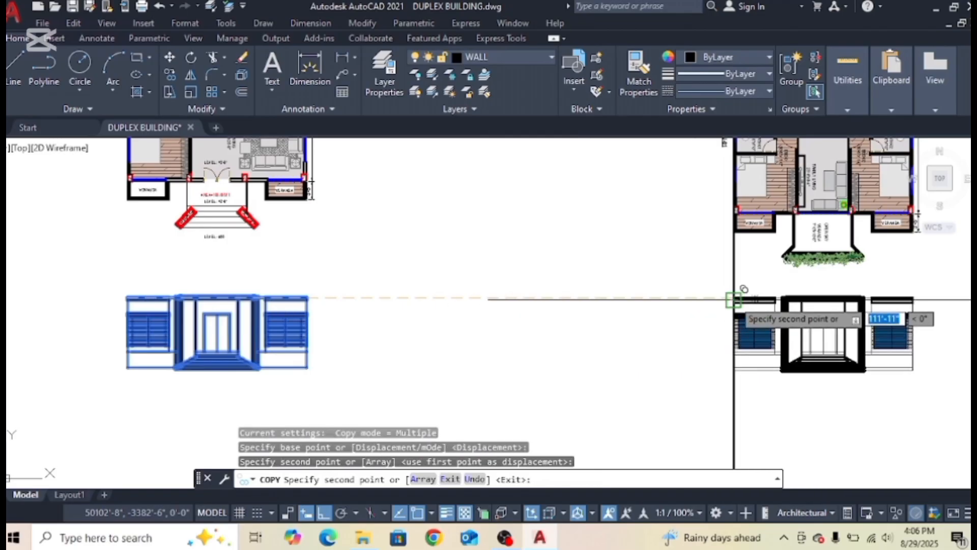
{"action": "key", "text": "Escape"}
{"action": "scroll", "coordinate": [722, 305], "scroll_direction": "down", "scroll_amount": 4}
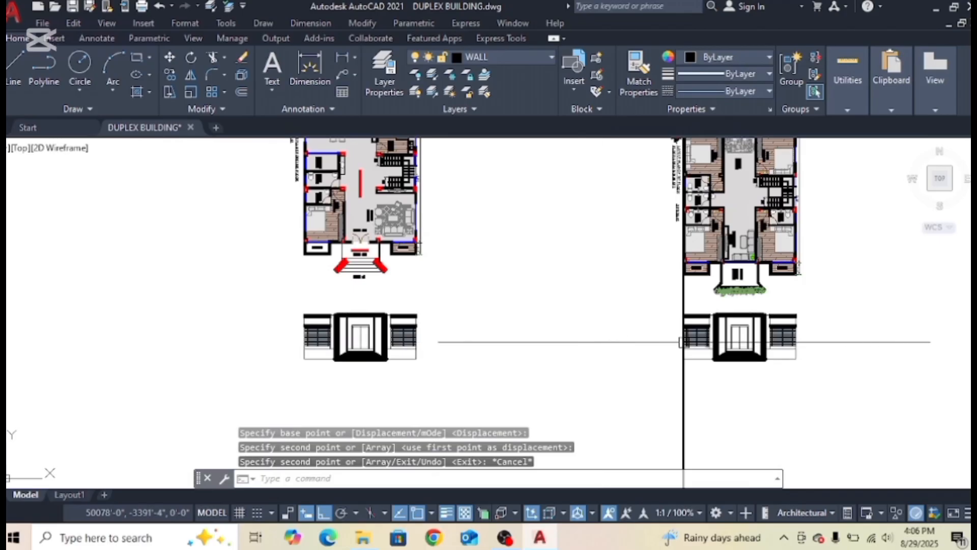
Erase the vertical construction line along the left edge of the first-floor plan and the copied elevation.
{"action": "middle_click_drag", "start_coordinate": [683, 341], "coordinate": [653, 308]}
{"action": "left_click", "coordinate": [727, 355]}
{"action": "left_click", "coordinate": [652, 377]}
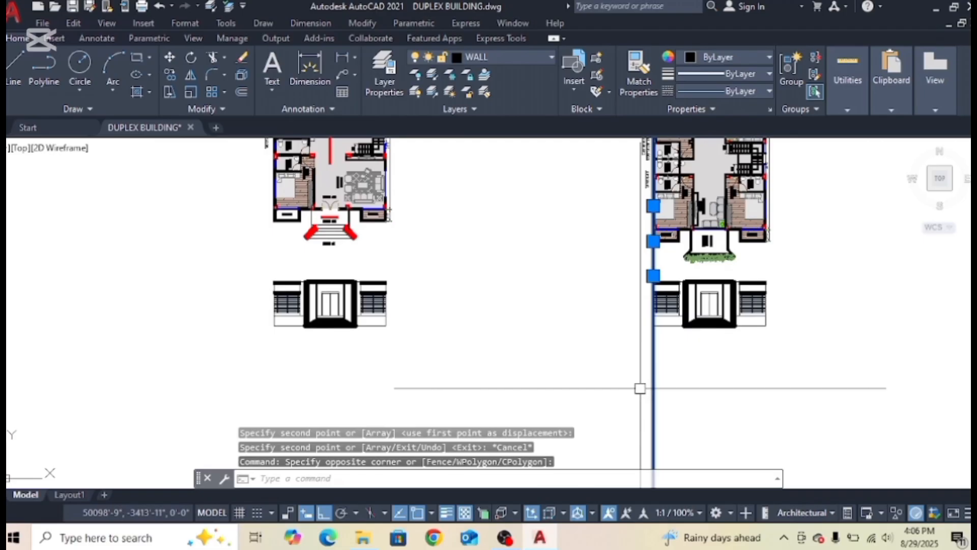
{"action": "key", "text": "Delete"}
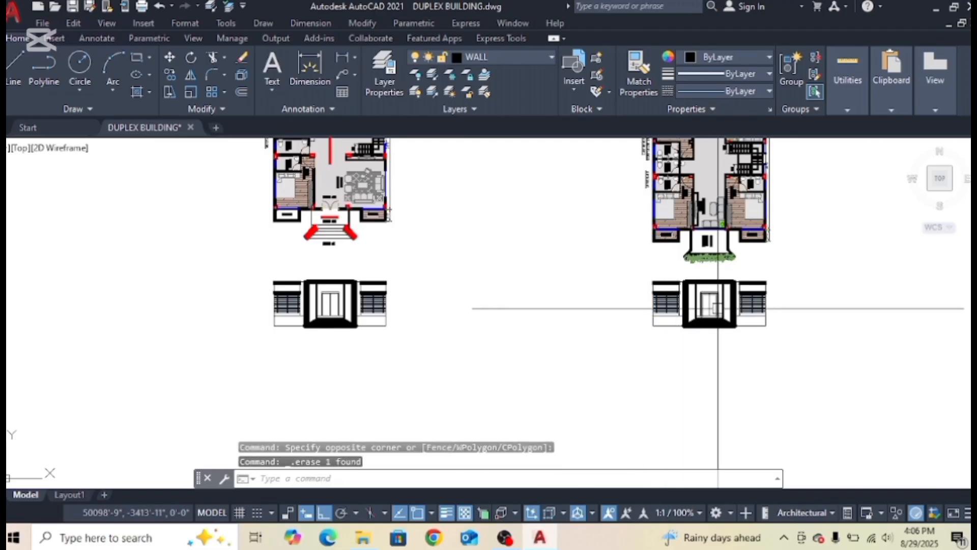
Compare the first-floor open-sky veranda and its planter with the ground-floor entrance steps and the copied front elevation.
{"action": "scroll", "coordinate": [716, 292], "scroll_direction": "up", "scroll_amount": 4}
{"action": "mouse_move", "coordinate": [716, 292]}
{"action": "middle_mouse_down"}
{"action": "mouse_move", "coordinate": [697, 314]}
{"action": "mouse_move", "coordinate": [683, 379]}
{"action": "middle_mouse_up"}
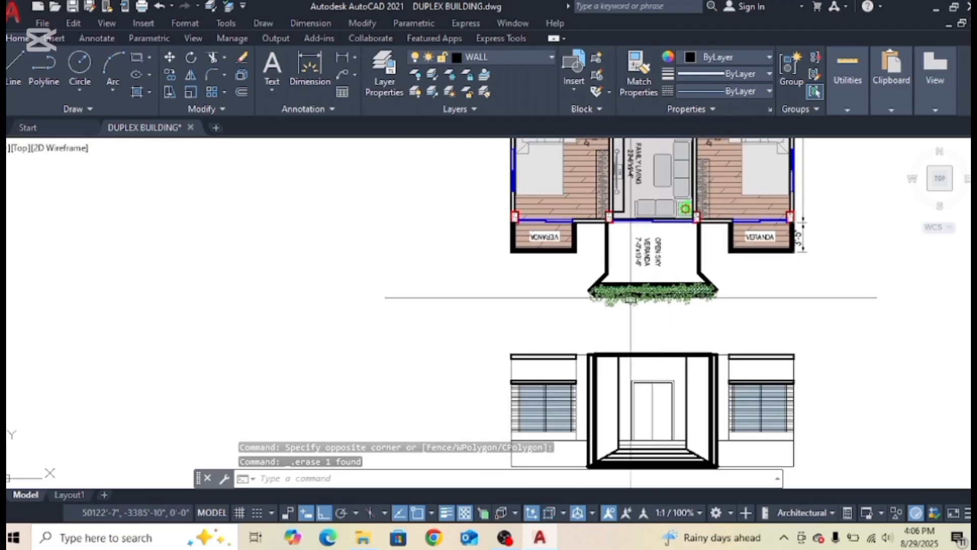
{"action": "scroll", "coordinate": [620, 272], "scroll_direction": "up", "scroll_amount": 2}
{"action": "scroll", "coordinate": [620, 272], "scroll_direction": "down", "scroll_amount": 4}
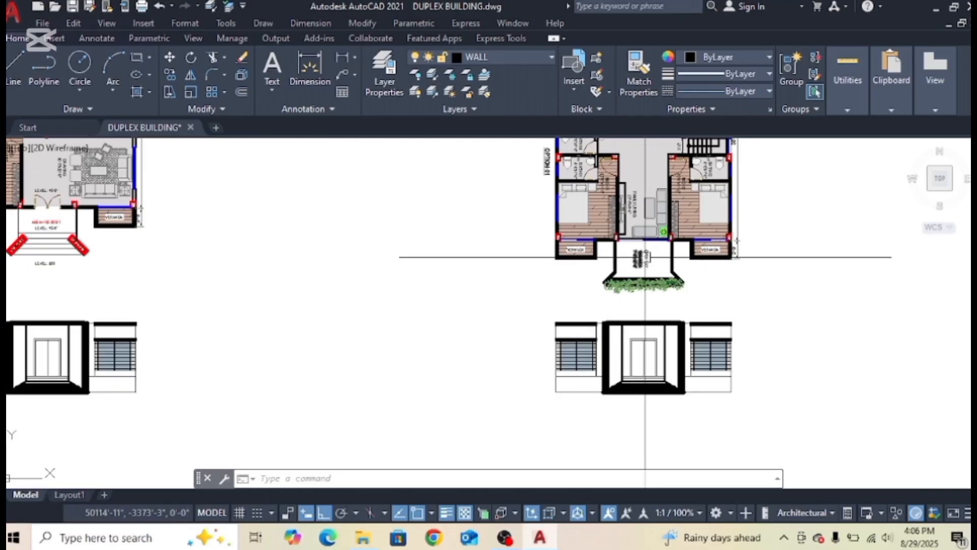
{"action": "scroll", "coordinate": [640, 259], "scroll_direction": "up", "scroll_amount": 5}
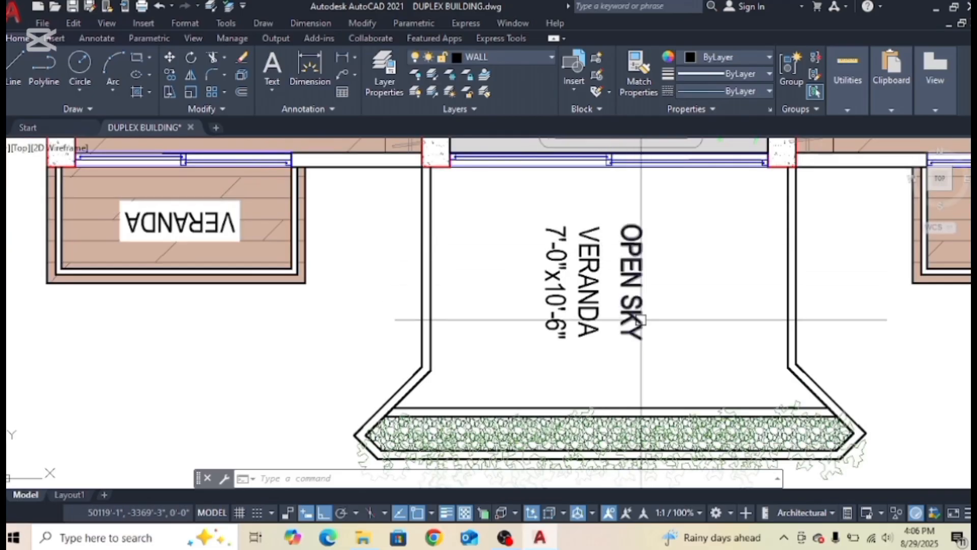
{"action": "scroll", "coordinate": [640, 320], "scroll_direction": "down", "scroll_amount": 2}
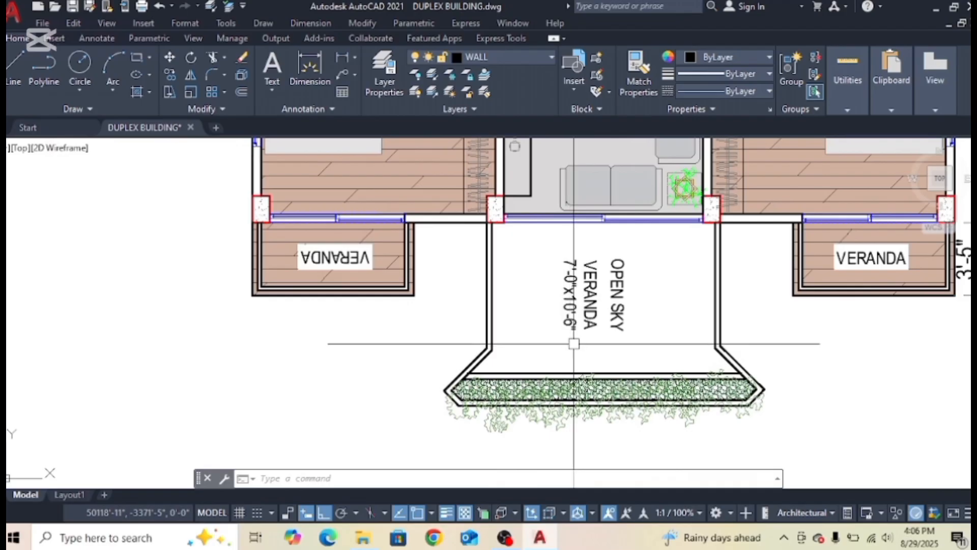
{"action": "scroll", "coordinate": [573, 341], "scroll_direction": "down", "scroll_amount": 2}
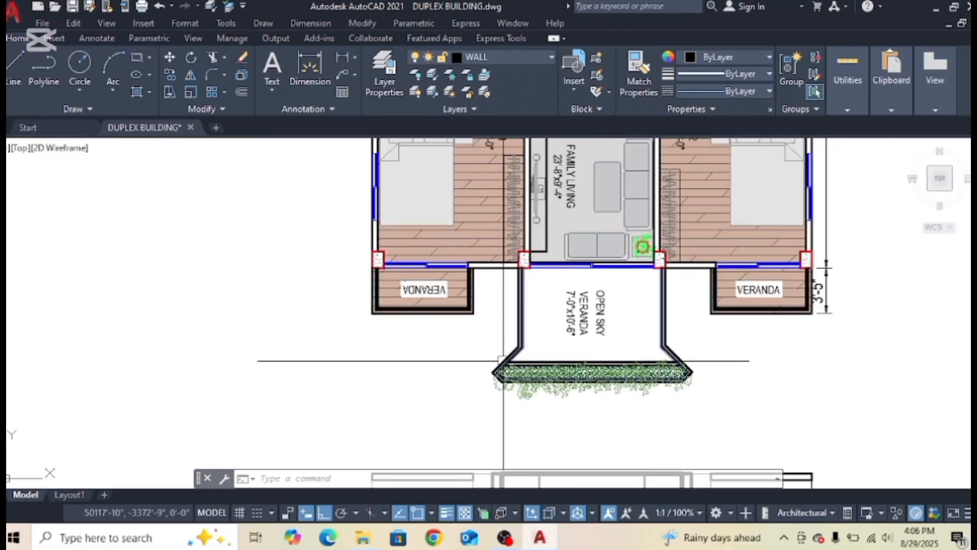
{"action": "scroll", "coordinate": [438, 392], "scroll_direction": "down", "scroll_amount": 5}
{"action": "scroll", "coordinate": [447, 249], "scroll_direction": "up", "scroll_amount": 5}
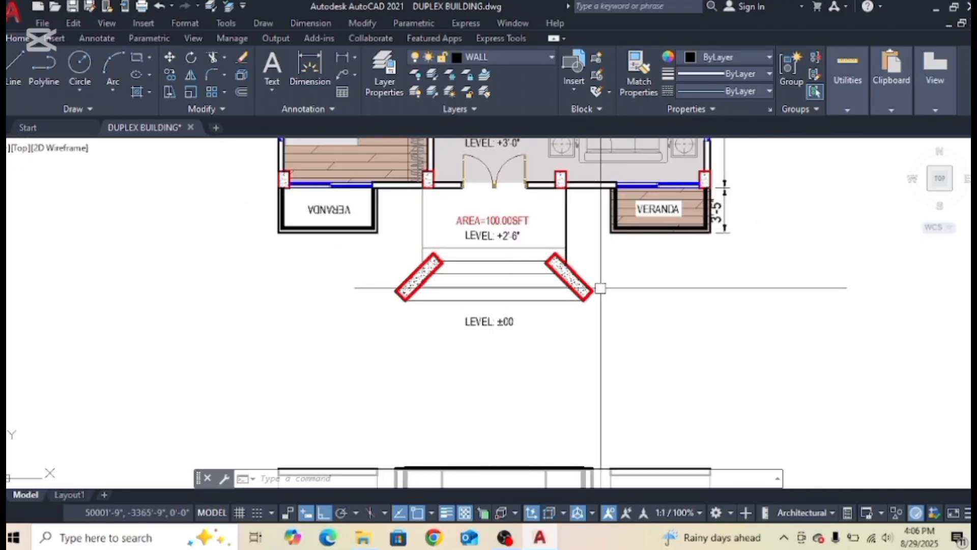
{"action": "scroll", "coordinate": [603, 284], "scroll_direction": "down", "scroll_amount": 4}
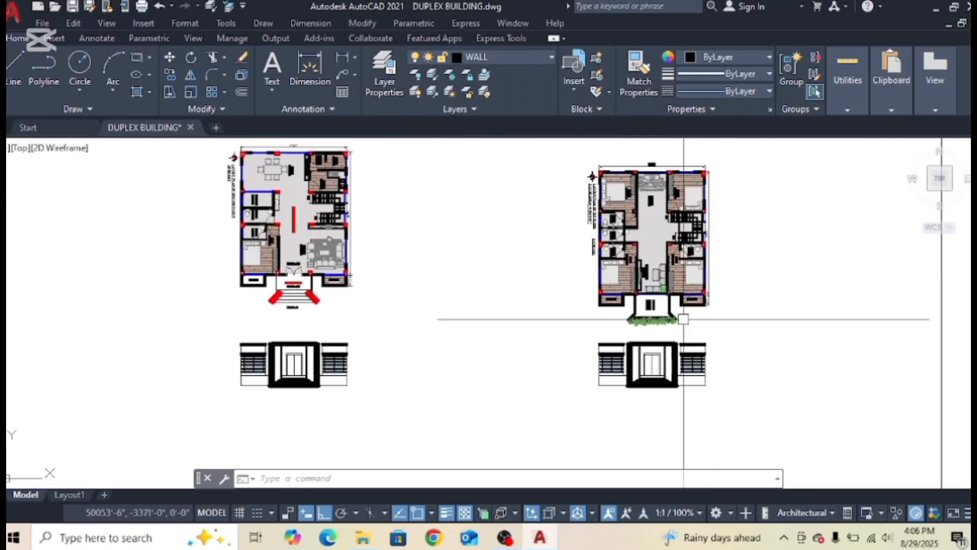
{"action": "scroll", "coordinate": [655, 317], "scroll_direction": "up", "scroll_amount": 4}
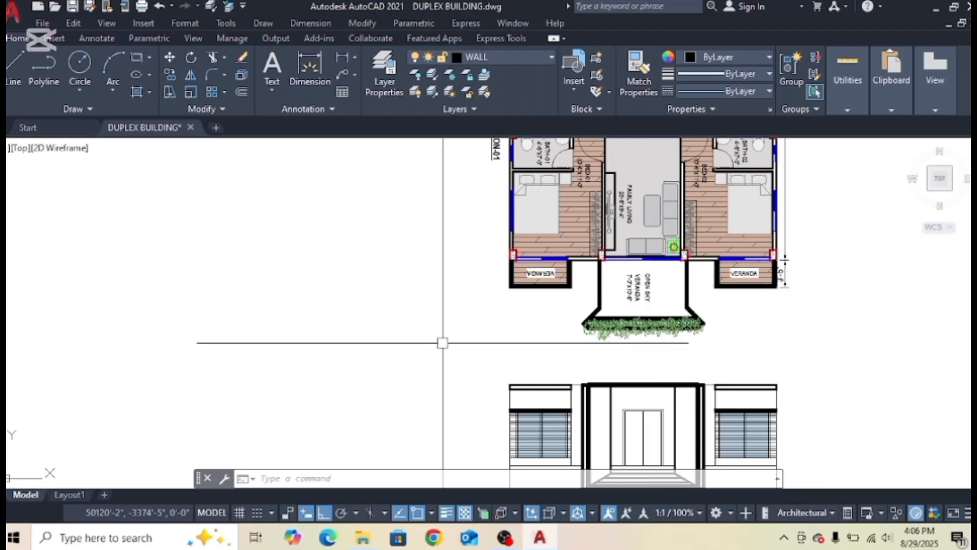
{"action": "scroll", "coordinate": [390, 339], "scroll_direction": "down", "scroll_amount": 4}
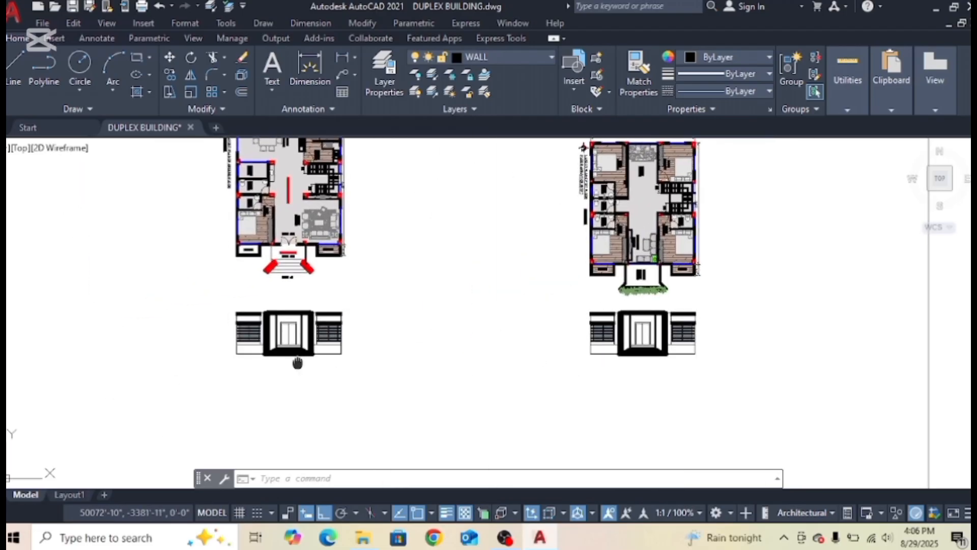
Erase the plinth base and outer edge lines below both side window bays of the copied elevation.
{"action": "middle_click_drag", "start_coordinate": [298, 362], "coordinate": [382, 327]}
{"action": "scroll", "coordinate": [773, 309], "scroll_direction": "up", "scroll_amount": 8}
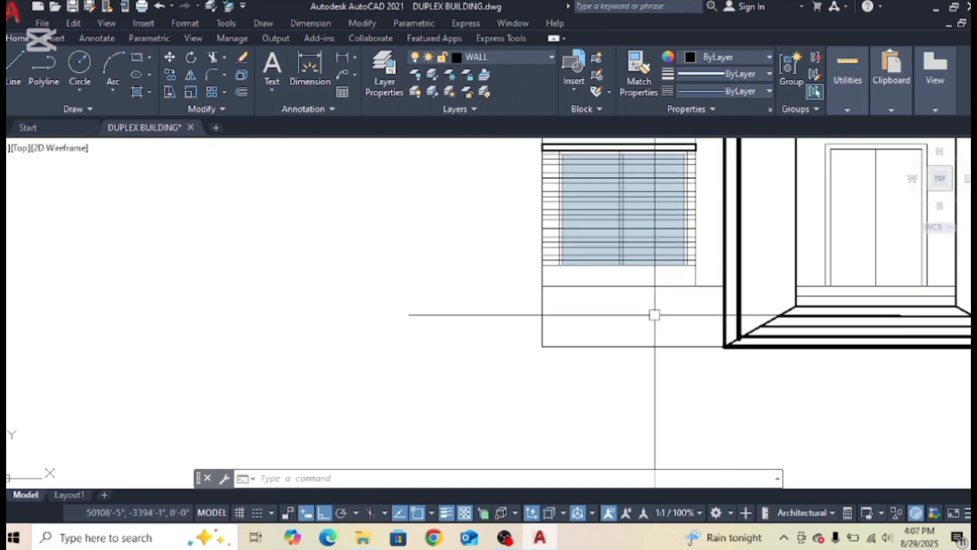
{"action": "scroll", "coordinate": [637, 305], "scroll_direction": "down", "scroll_amount": 6}
{"action": "scroll", "coordinate": [574, 350], "scroll_direction": "up", "scroll_amount": 2}
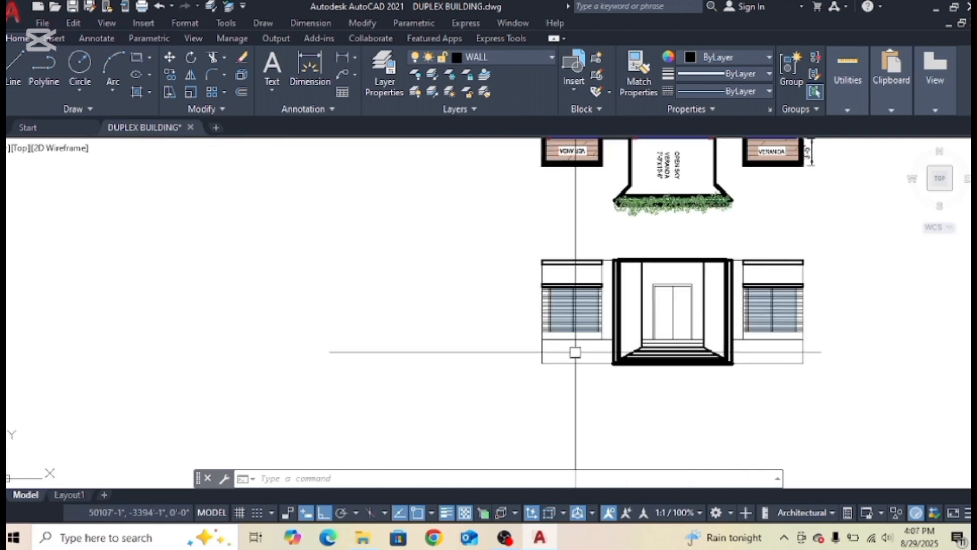
{"action": "scroll", "coordinate": [580, 346], "scroll_direction": "up", "scroll_amount": 4}
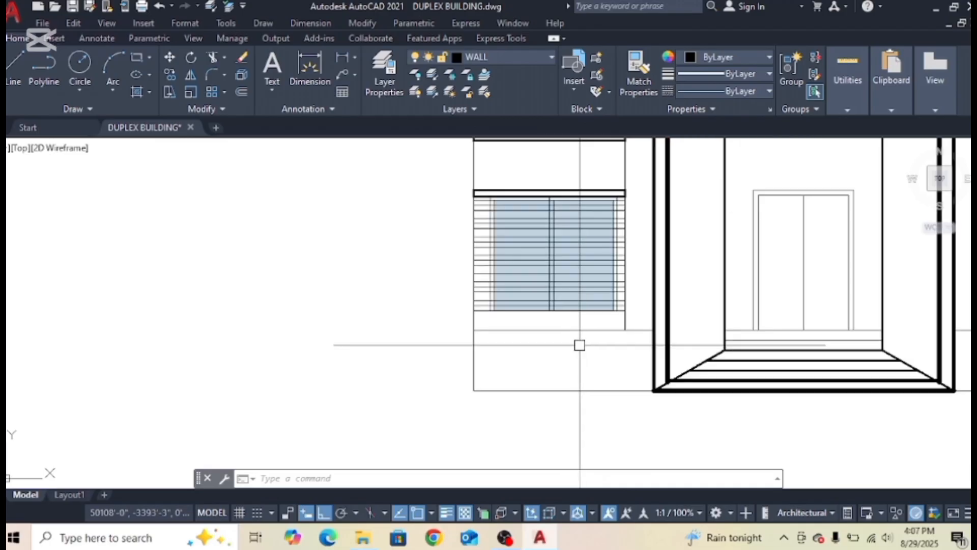
{"action": "left_click", "coordinate": [578, 343]}
{"action": "left_click", "coordinate": [454, 389]}
{"action": "scroll", "coordinate": [455, 390], "scroll_direction": "down", "scroll_amount": 2}
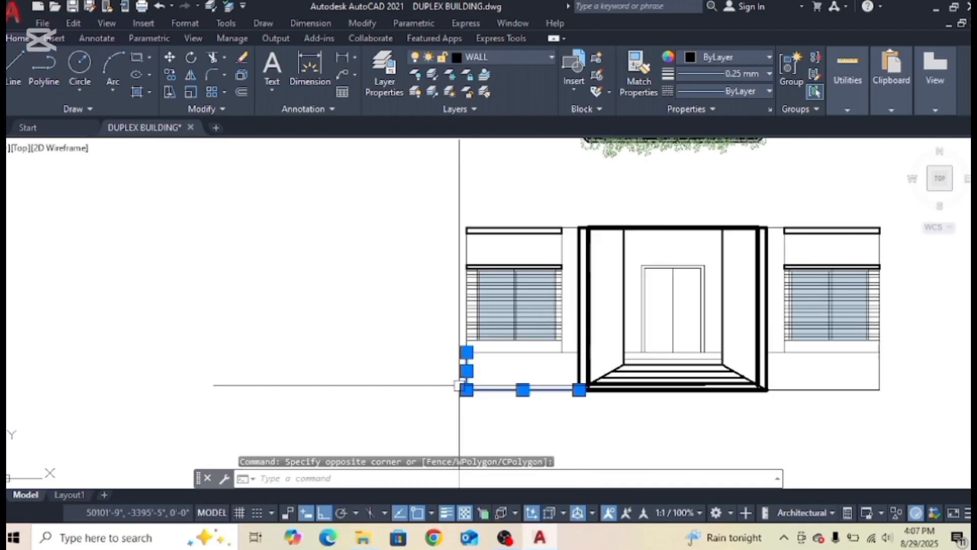
{"action": "key", "text": "Delete"}
{"action": "middle_click_drag", "start_coordinate": [882, 365], "coordinate": [758, 334]}
{"action": "left_click", "coordinate": [792, 345]}
{"action": "left_click", "coordinate": [729, 375]}
{"action": "key", "text": "Delete"}
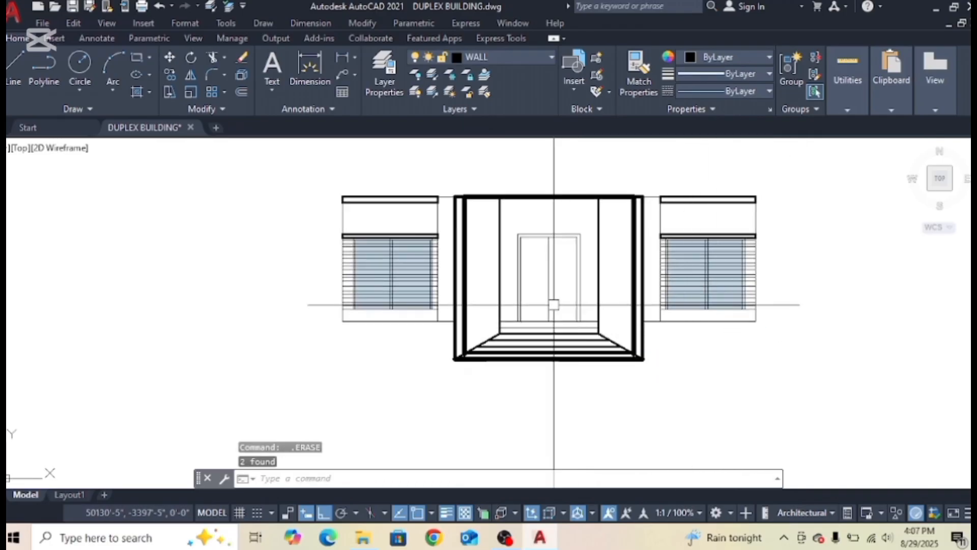
Erase the central entrance portal, including its door, frame and steps, from the copied elevation.
{"action": "left_click", "coordinate": [447, 174]}
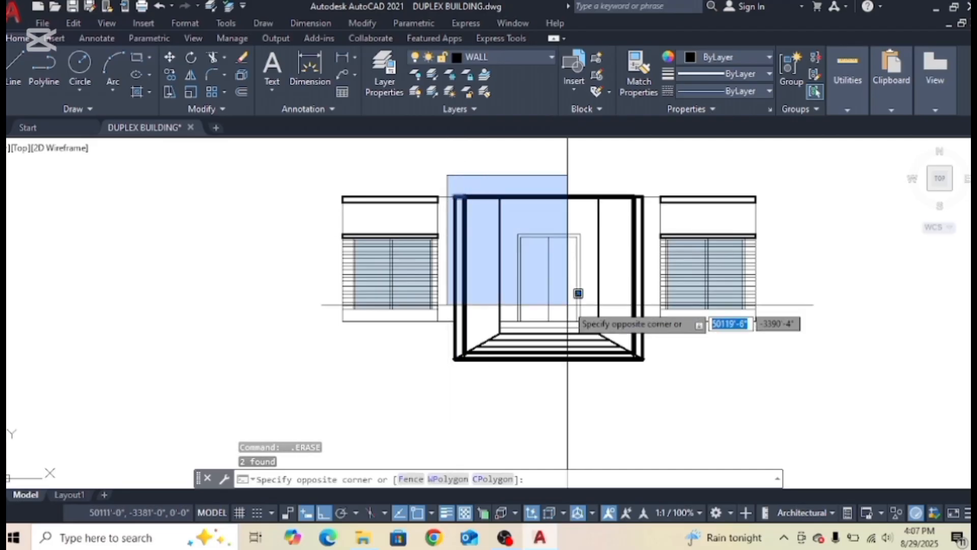
{"action": "left_click", "coordinate": [652, 388]}
{"action": "scroll", "coordinate": [644, 385], "scroll_direction": "down", "scroll_amount": 4}
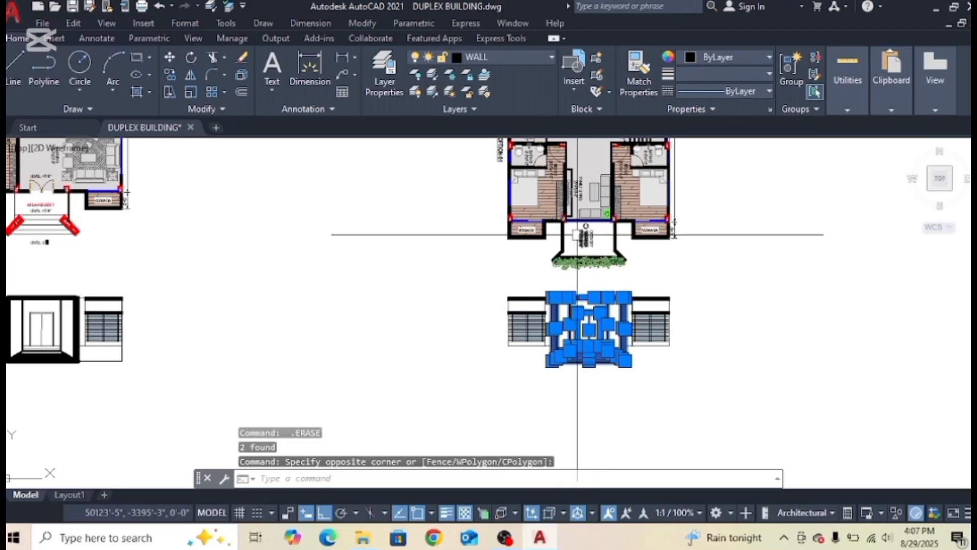
{"action": "middle_click_drag", "start_coordinate": [305, 355], "coordinate": [484, 350]}
{"action": "middle_click_drag", "start_coordinate": [707, 355], "coordinate": [579, 349]}
{"action": "key", "text": "Delete"}
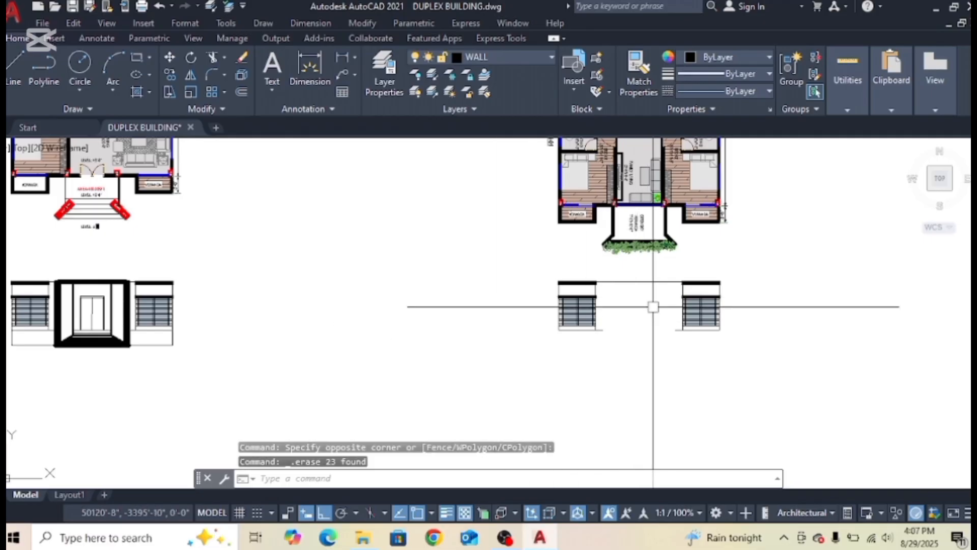
Compare the side window bays of the copied elevation with the first-floor side verandas and the ground-floor elevation.
{"action": "middle_click_drag", "start_coordinate": [654, 303], "coordinate": [659, 320]}
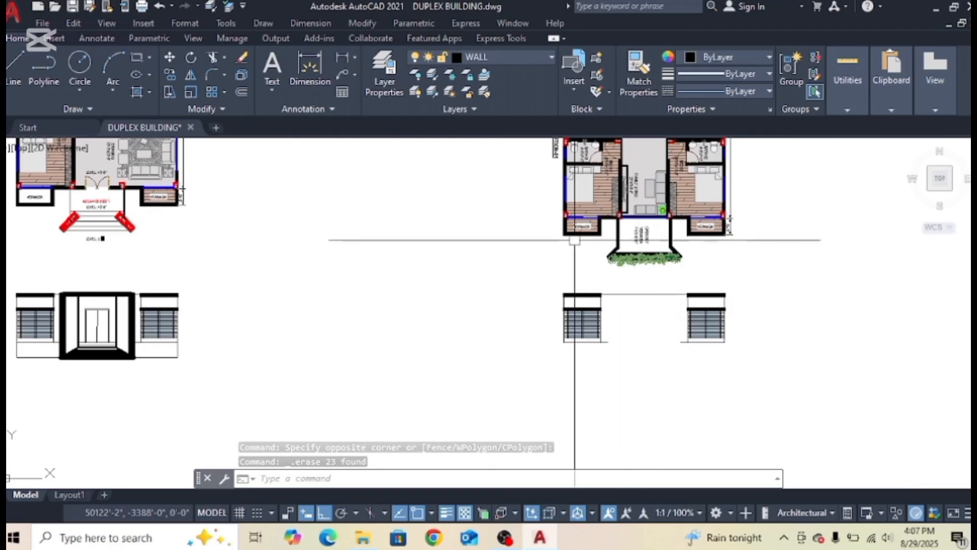
{"action": "scroll", "coordinate": [563, 227], "scroll_direction": "up", "scroll_amount": 2}
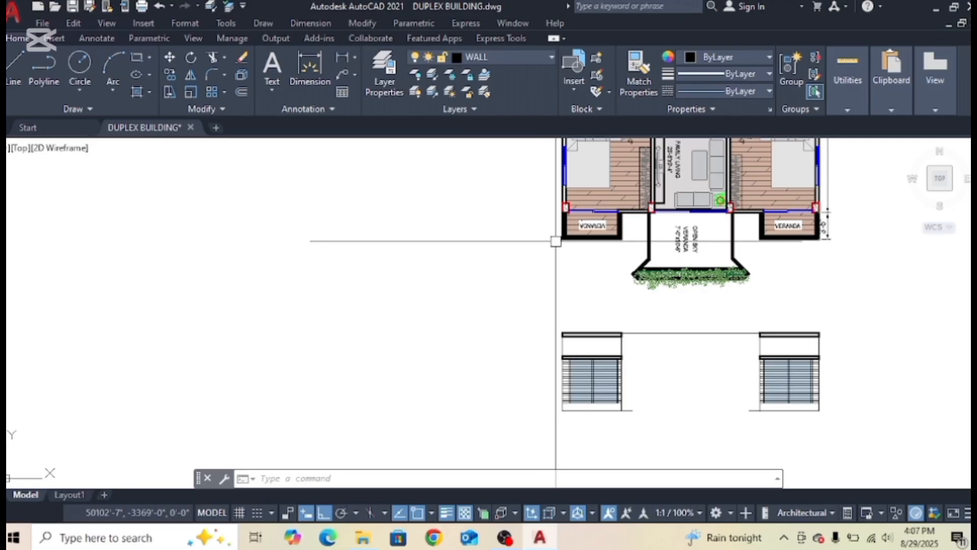
{"action": "scroll", "coordinate": [560, 285], "scroll_direction": "down", "scroll_amount": 4}
{"action": "scroll", "coordinate": [218, 328], "scroll_direction": "up", "scroll_amount": 4}
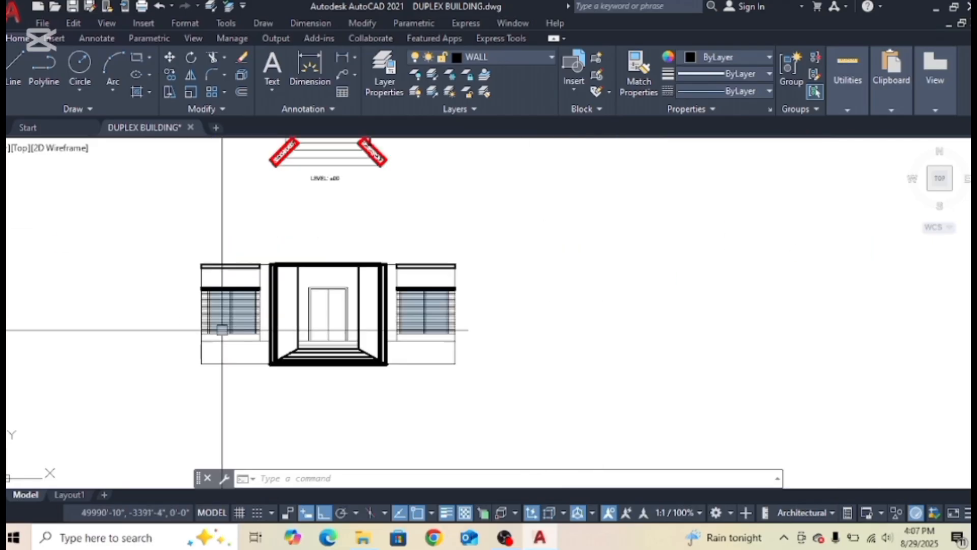
{"action": "scroll", "coordinate": [267, 306], "scroll_direction": "down", "scroll_amount": 4}
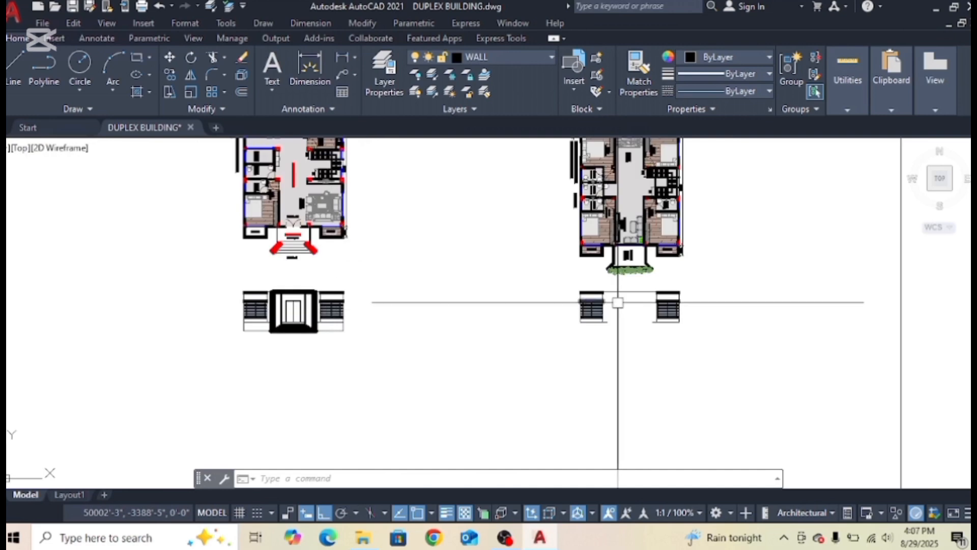
{"action": "scroll", "coordinate": [630, 291], "scroll_direction": "up", "scroll_amount": 2}
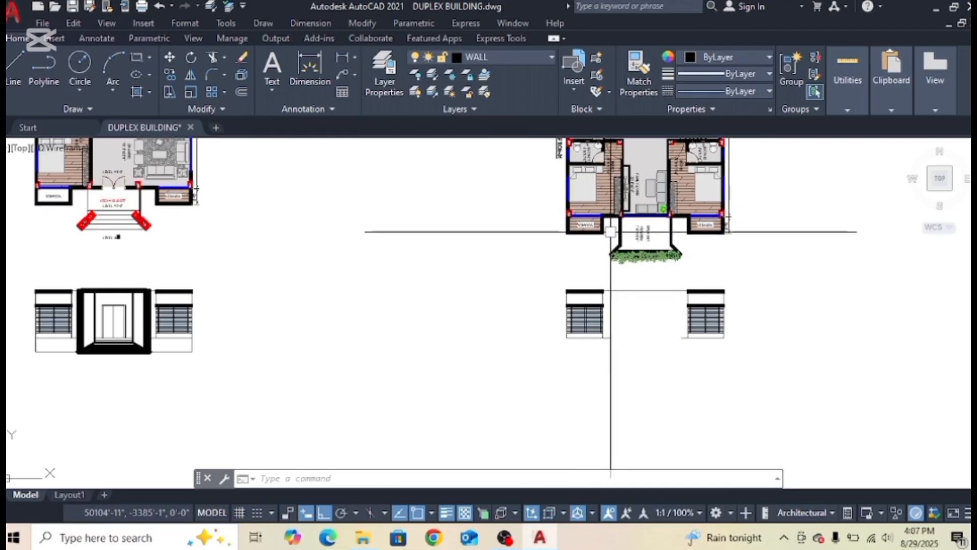
{"action": "scroll", "coordinate": [583, 305], "scroll_direction": "up", "scroll_amount": 4}
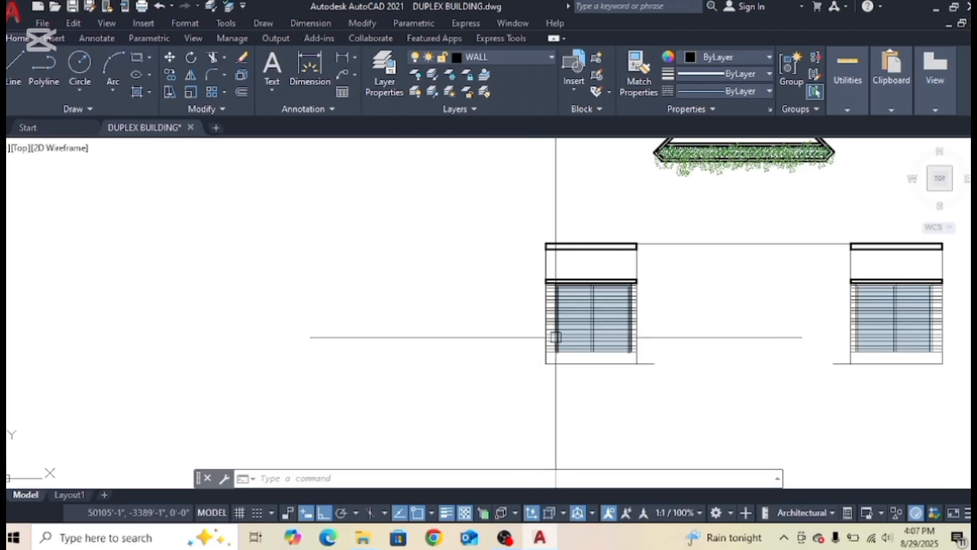
{"action": "scroll", "coordinate": [560, 330], "scroll_direction": "down", "scroll_amount": 4}
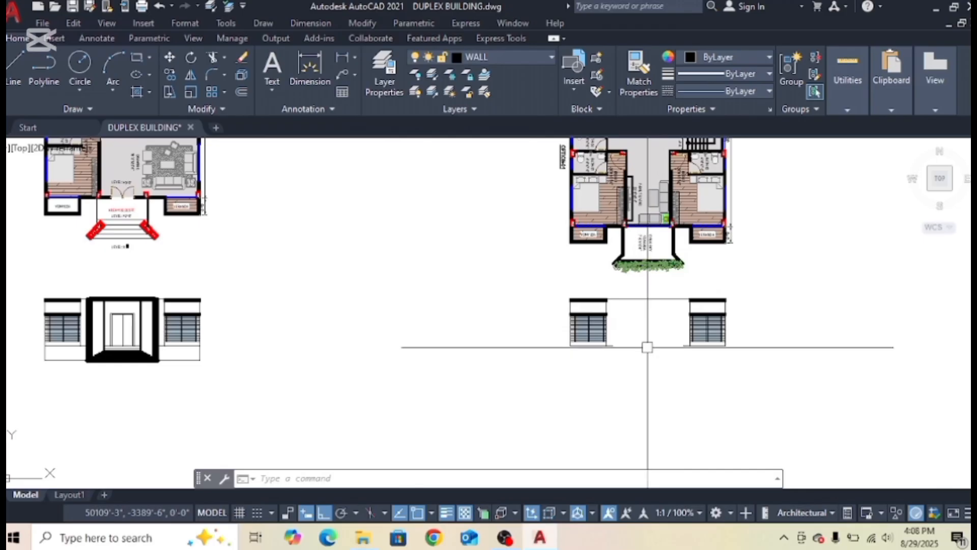
Examine the first-floor open-sky veranda's walls, angled planter and sliding window against the open middle of the copied elevation.
{"action": "key", "text": "Escape"}
{"action": "scroll", "coordinate": [616, 242], "scroll_direction": "up", "scroll_amount": 4}
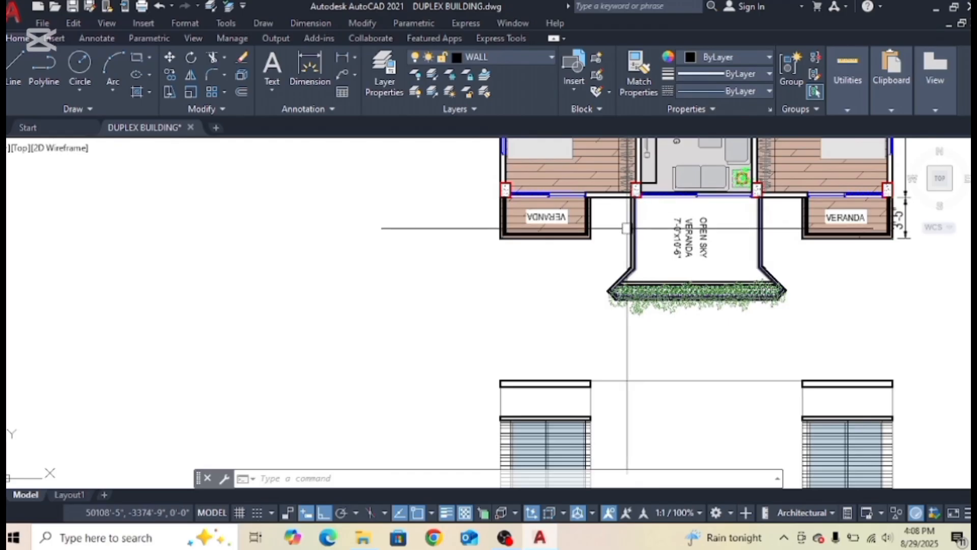
{"action": "scroll", "coordinate": [606, 290], "scroll_direction": "up", "scroll_amount": 2}
{"action": "scroll", "coordinate": [604, 290], "scroll_direction": "down", "scroll_amount": 2}
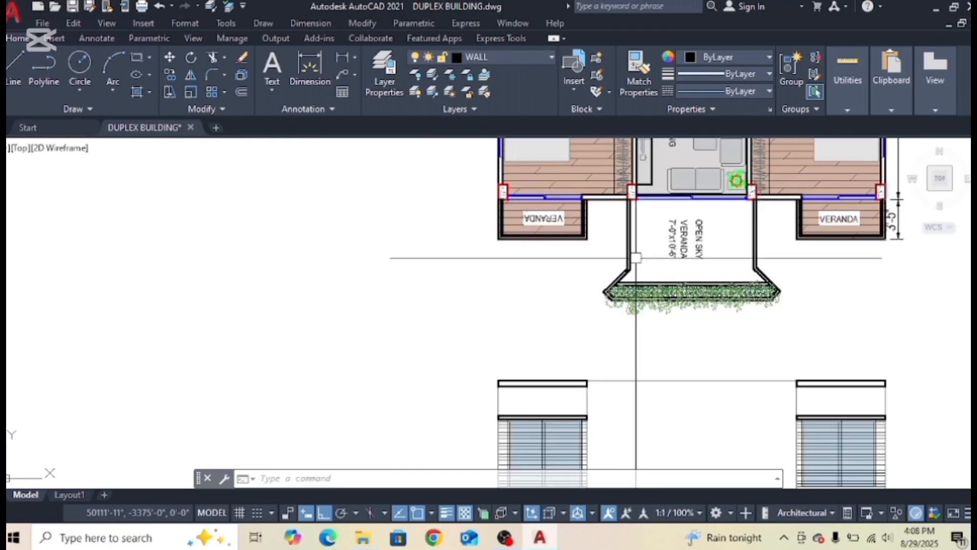
{"action": "middle_click_drag", "start_coordinate": [597, 297], "coordinate": [587, 231]}
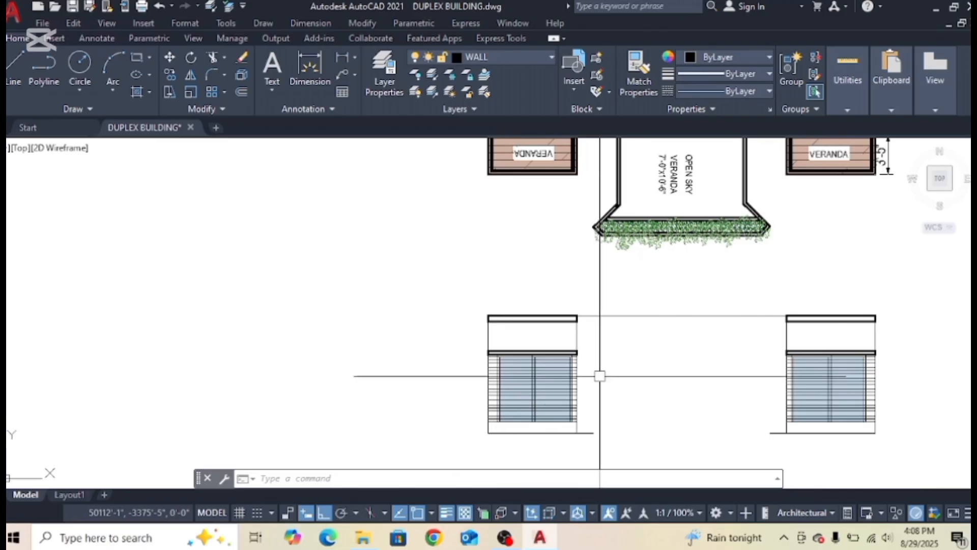
{"action": "scroll", "coordinate": [635, 268], "scroll_direction": "down", "scroll_amount": 2}
{"action": "scroll", "coordinate": [619, 273], "scroll_direction": "up", "scroll_amount": 2}
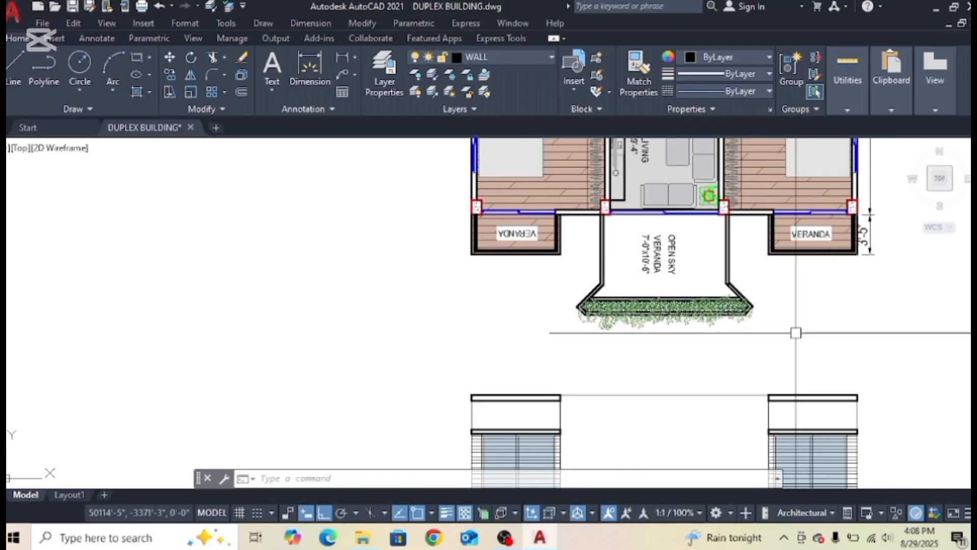
{"action": "scroll", "coordinate": [796, 331], "scroll_direction": "down", "scroll_amount": 3}
{"action": "scroll", "coordinate": [692, 285], "scroll_direction": "up", "scroll_amount": 5}
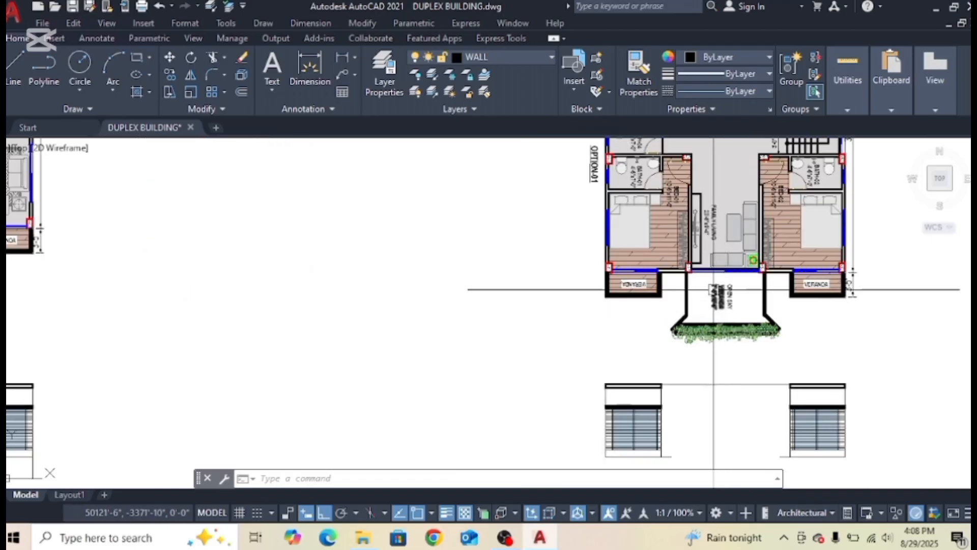
{"action": "middle_click_drag", "start_coordinate": [830, 282], "coordinate": [600, 275]}
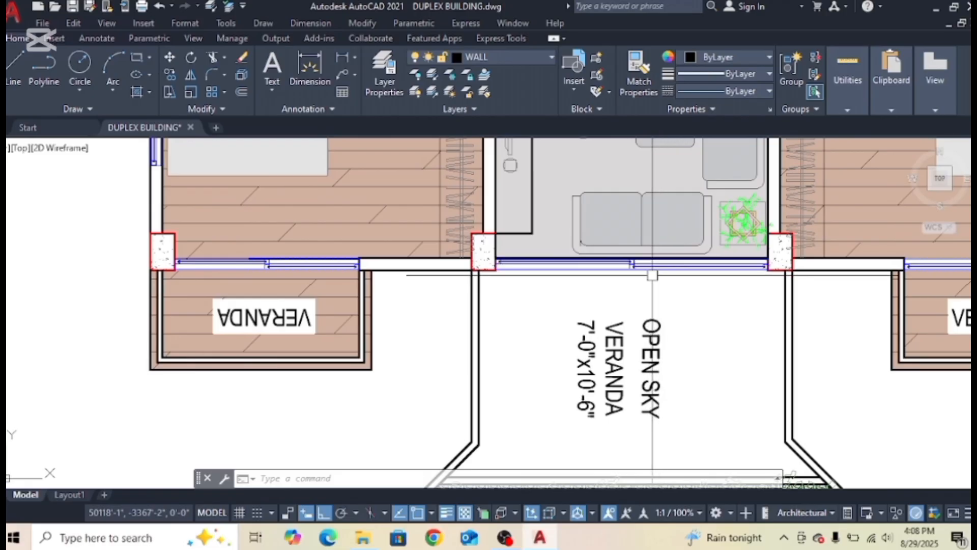
{"action": "scroll", "coordinate": [657, 274], "scroll_direction": "down", "scroll_amount": 2}
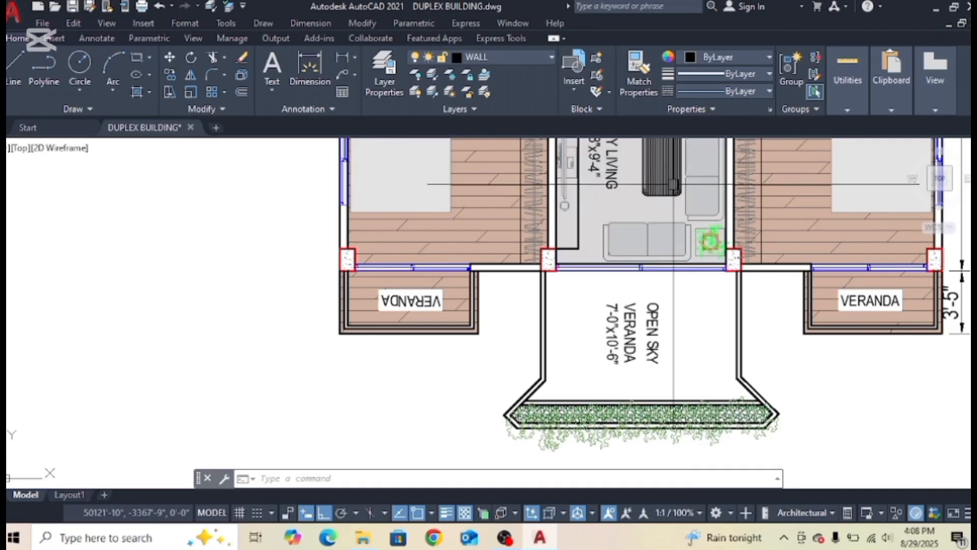
{"action": "middle_click_drag", "start_coordinate": [631, 231], "coordinate": [610, 270]}
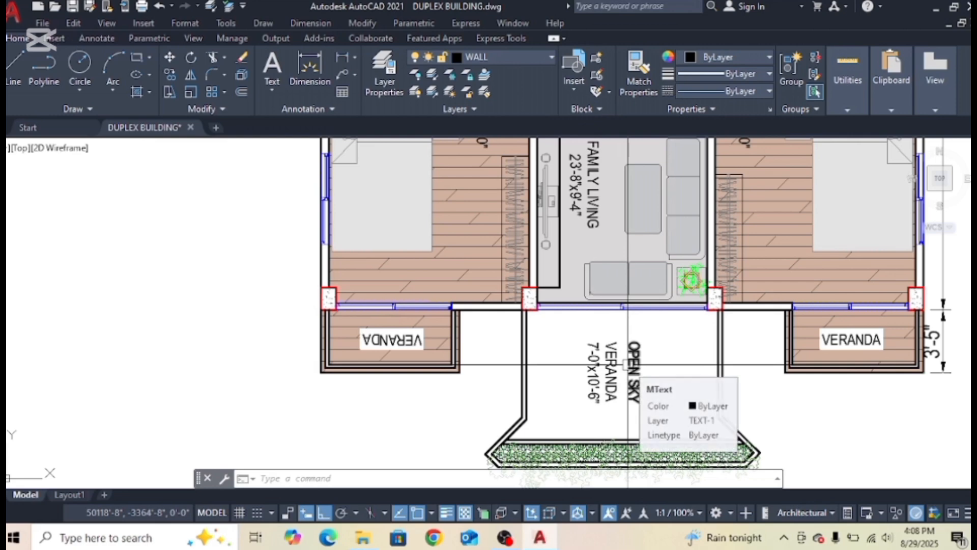
{"action": "mouse_move", "coordinate": [625, 377]}
{"action": "middle_mouse_down"}
{"action": "mouse_move", "coordinate": [615, 317]}
{"action": "mouse_move", "coordinate": [595, 308]}
{"action": "middle_mouse_up"}
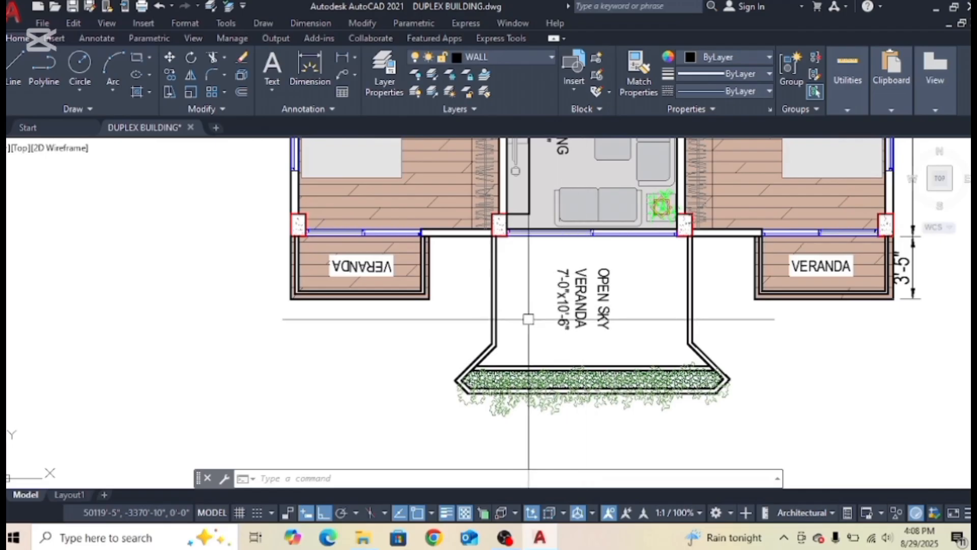
Project a vertical construction line from the left side veranda's inner corner in the plan down through the copied elevation.
{"action": "scroll", "coordinate": [672, 328], "scroll_direction": "down", "scroll_amount": 4}
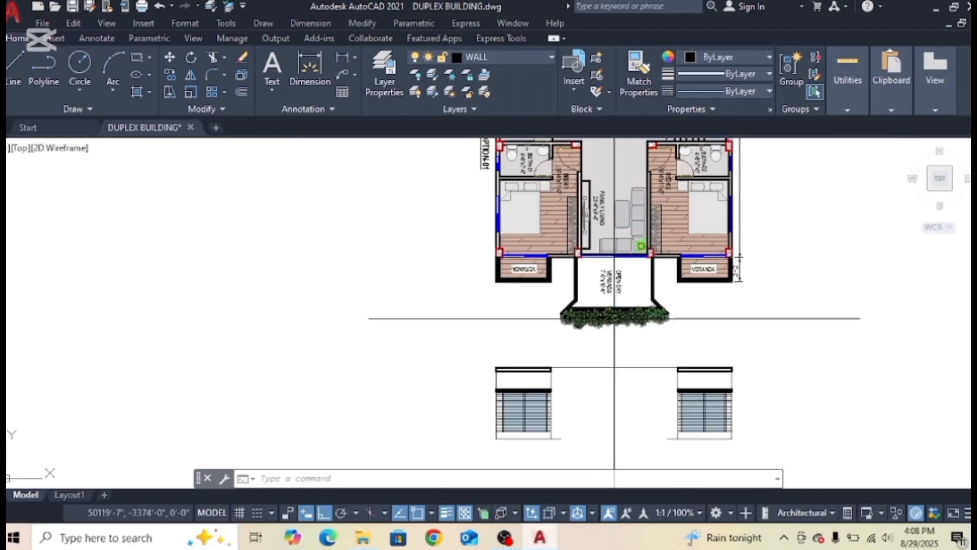
{"action": "key", "text": "Escape"}
{"action": "key", "text": "Escape"}
{"action": "type", "text": "xl"}
{"action": "key", "text": "Return"}
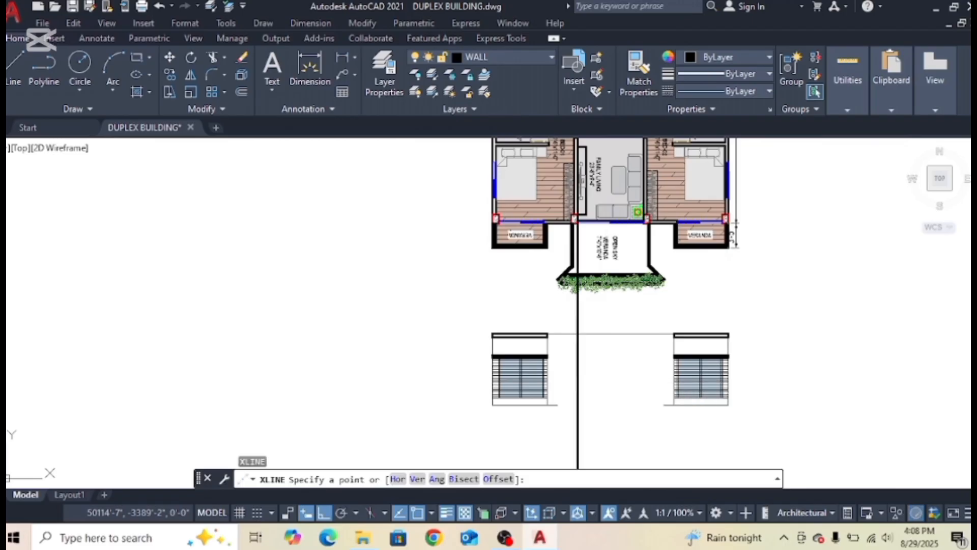
{"action": "type", "text": "v"}
{"action": "key", "text": "Return"}
{"action": "scroll", "coordinate": [562, 229], "scroll_direction": "up", "scroll_amount": 3}
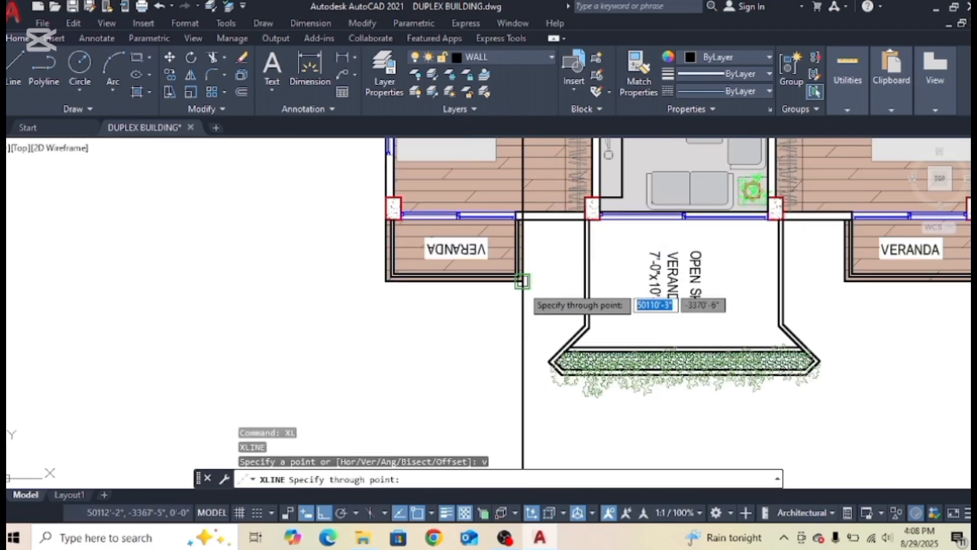
{"action": "scroll", "coordinate": [522, 281], "scroll_direction": "down", "scroll_amount": 5}
{"action": "scroll", "coordinate": [540, 290], "scroll_direction": "up", "scroll_amount": 5}
{"action": "middle_click_drag", "start_coordinate": [566, 277], "coordinate": [570, 348]}
{"action": "scroll", "coordinate": [571, 349], "scroll_direction": "down", "scroll_amount": 4}
{"action": "scroll", "coordinate": [561, 250], "scroll_direction": "up", "scroll_amount": 4}
Place a vertical construction line through the inner corner of the column at the open-sky veranda's left side.
{"action": "scroll", "coordinate": [585, 268], "scroll_direction": "up", "scroll_amount": 2}
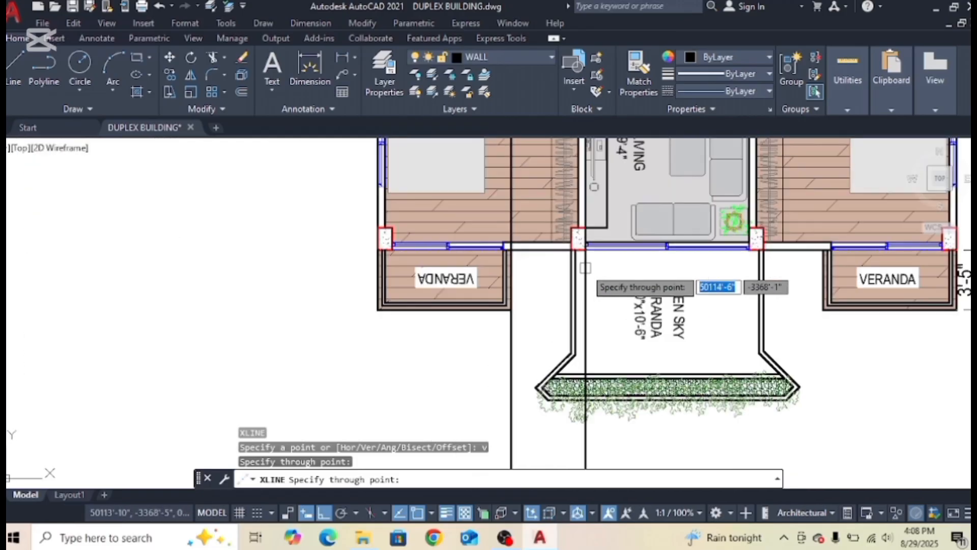
{"action": "scroll", "coordinate": [585, 269], "scroll_direction": "up", "scroll_amount": 2}
{"action": "scroll", "coordinate": [567, 255], "scroll_direction": "up", "scroll_amount": 2}
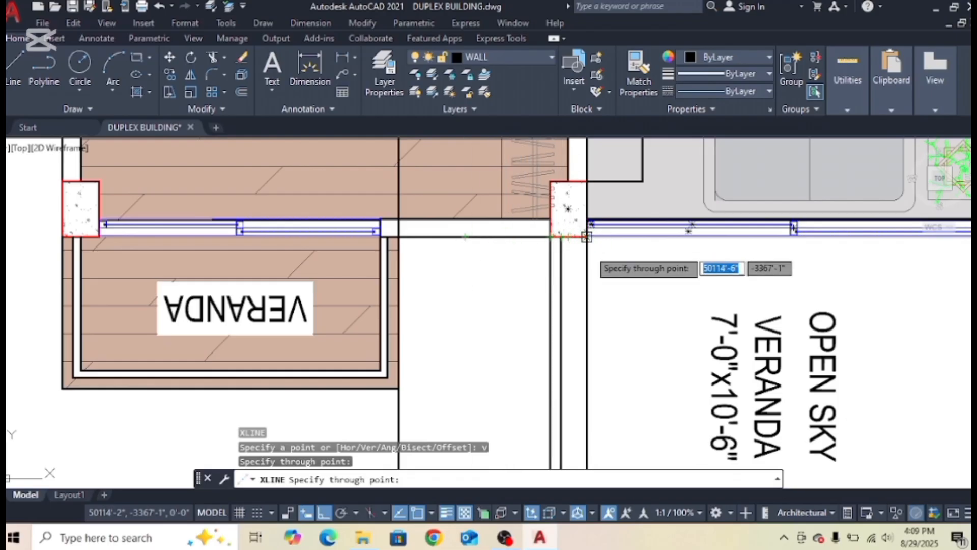
{"action": "scroll", "coordinate": [586, 254], "scroll_direction": "up", "scroll_amount": 3}
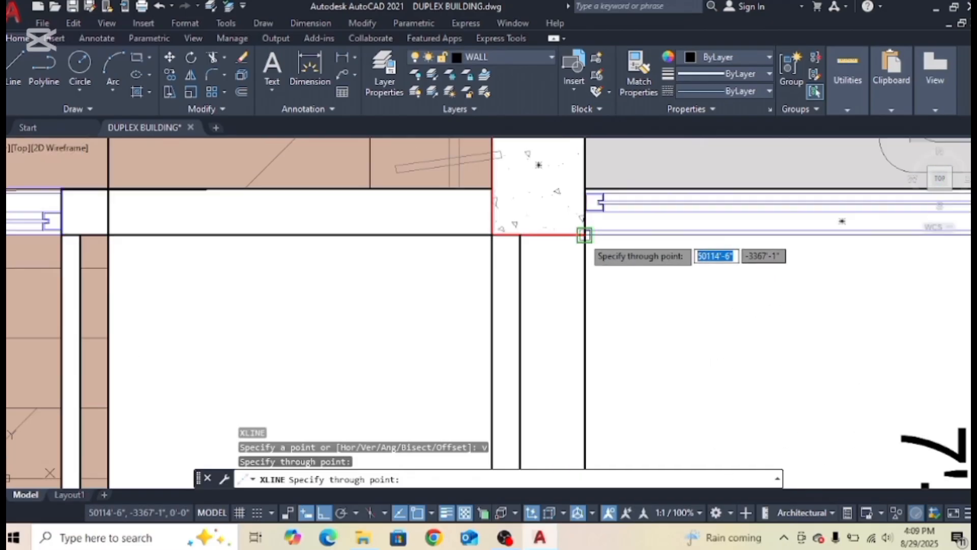
{"action": "left_click", "coordinate": [584, 235]}
Place vertical construction lines through the inner corner of the open-sky veranda's right column and the right side veranda's inner corner.
{"action": "scroll", "coordinate": [584, 255], "scroll_direction": "down", "scroll_amount": 5}
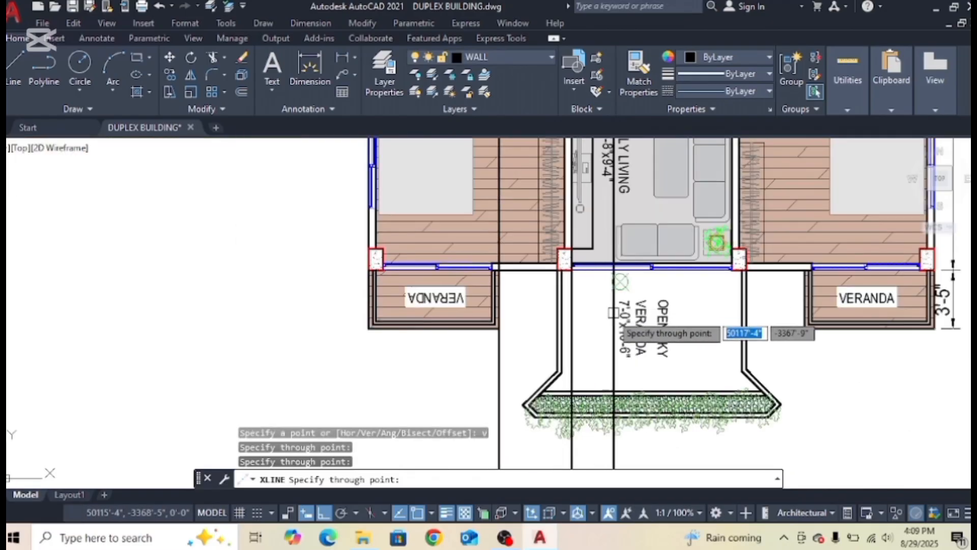
{"action": "middle_click_drag", "start_coordinate": [580, 317], "coordinate": [529, 331]}
{"action": "scroll", "coordinate": [682, 295], "scroll_direction": "up", "scroll_amount": 5}
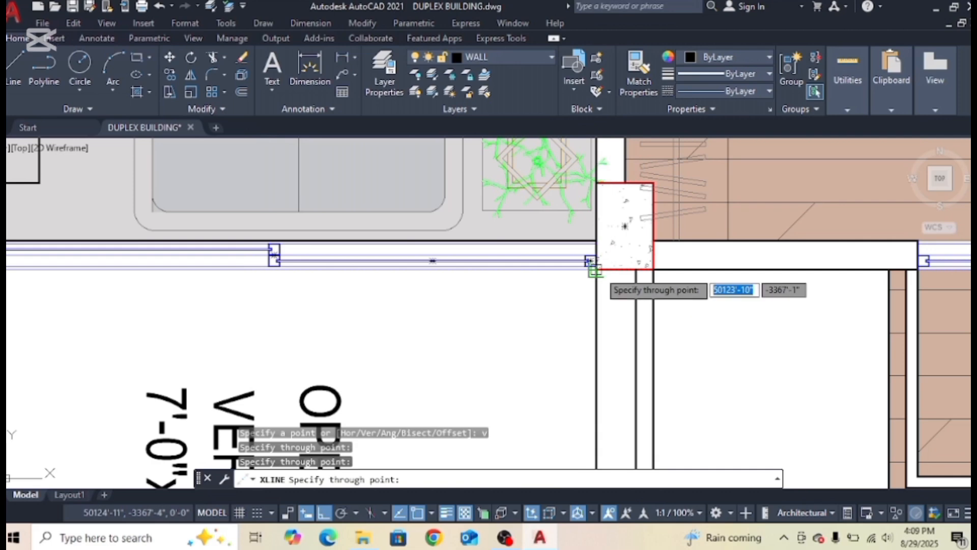
{"action": "scroll", "coordinate": [493, 314], "scroll_direction": "down", "scroll_amount": 3}
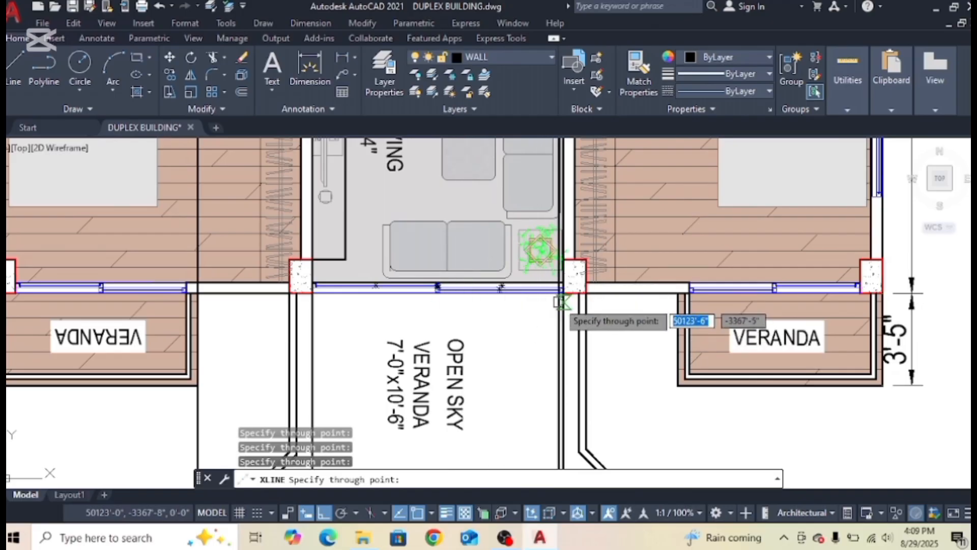
{"action": "scroll", "coordinate": [565, 295], "scroll_direction": "up", "scroll_amount": 2}
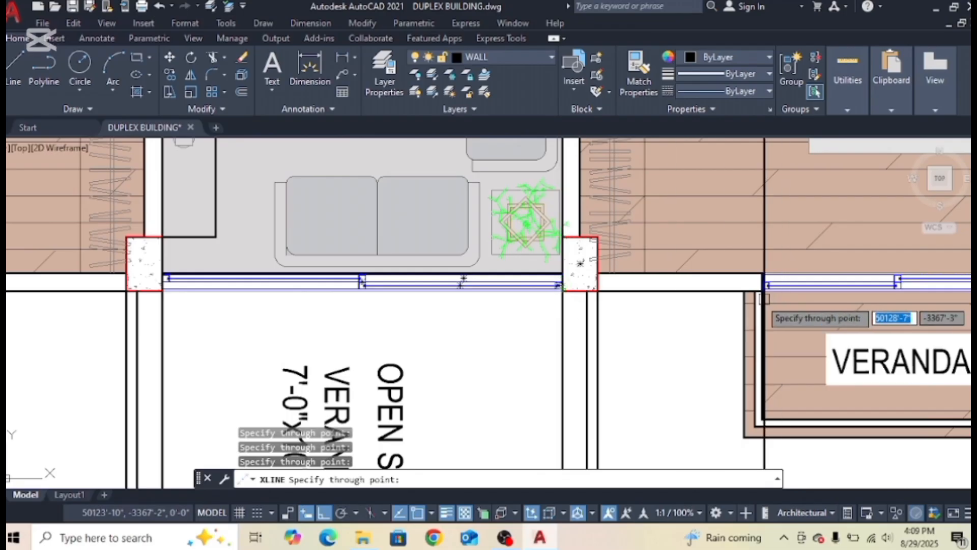
{"action": "scroll", "coordinate": [744, 290], "scroll_direction": "down", "scroll_amount": 5}
{"action": "scroll", "coordinate": [722, 371], "scroll_direction": "up", "scroll_amount": 2}
{"action": "middle_click_drag", "start_coordinate": [765, 382], "coordinate": [778, 295]}
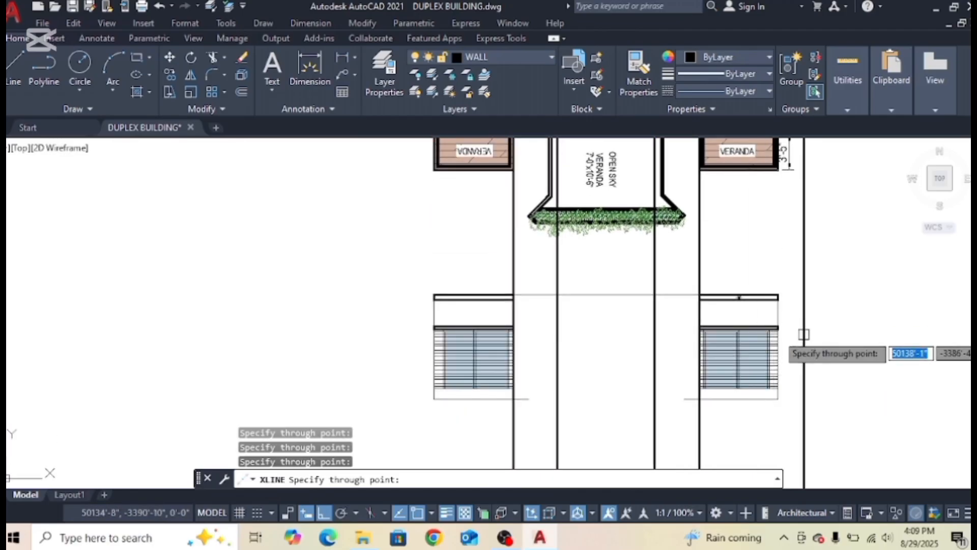
{"action": "key", "text": "Escape"}
{"action": "middle_click_drag", "start_coordinate": [655, 381], "coordinate": [674, 340]}
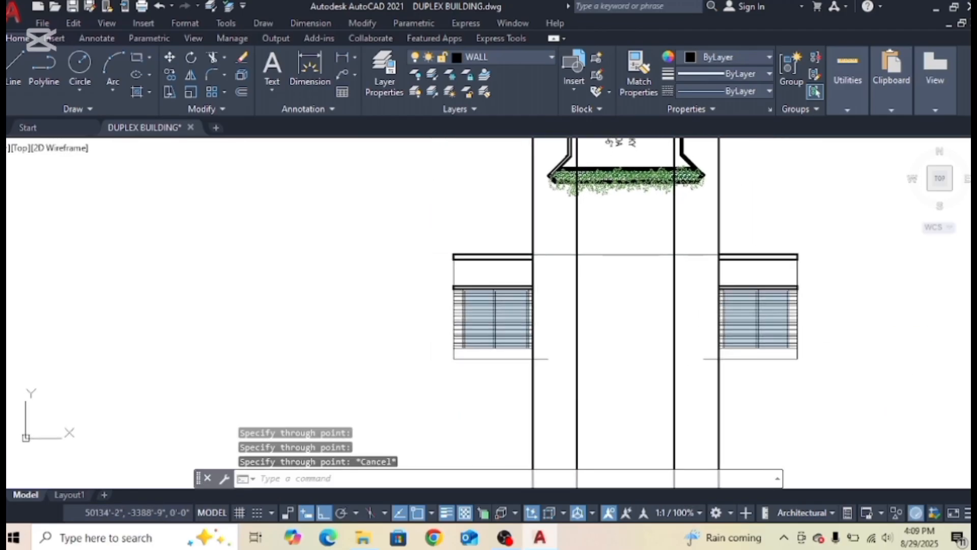
{"action": "key", "text": "Escape"}
{"action": "key", "text": "Escape"}
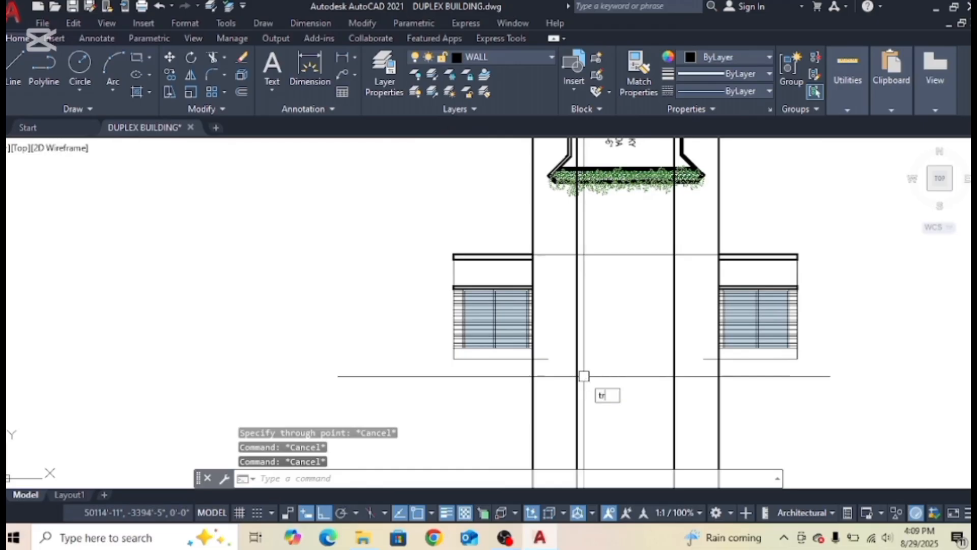
Extend the left window bay's bottom line across the open middle to the construction line at the right bay's inner edge.
{"action": "key", "text": "Return"}
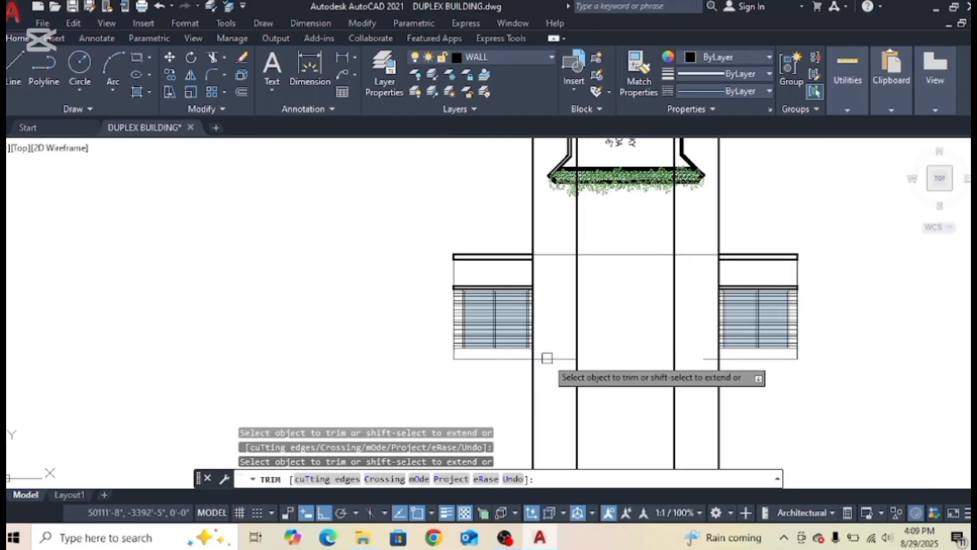
{"action": "left_click", "coordinate": [591, 360]}
{"action": "key", "text": "Escape"}
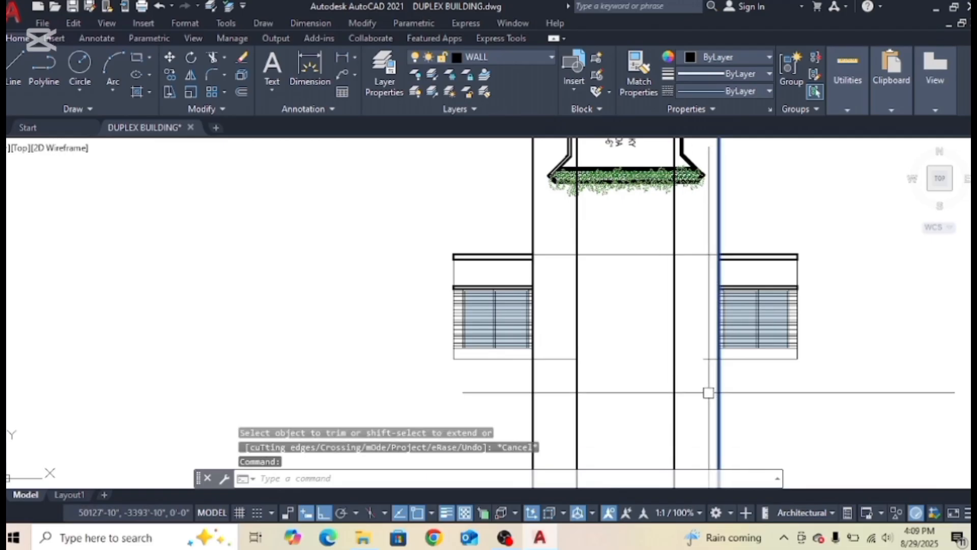
{"action": "type", "text": "x"}
{"action": "key", "text": "Return"}
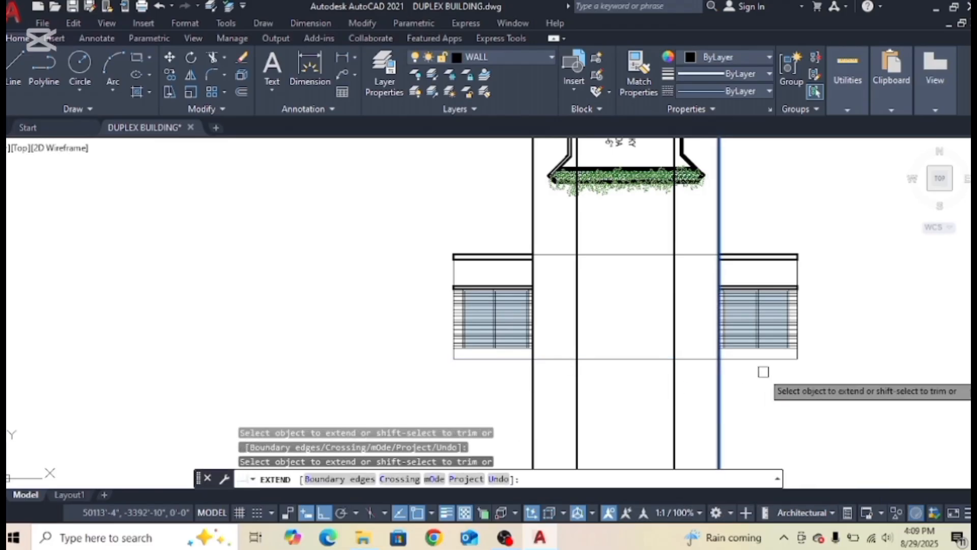
{"action": "key", "text": "Escape"}
Erase the right bay's separate bottom line and extend the left one up to the right bay's outer edge.
{"action": "left_click", "coordinate": [736, 360]}
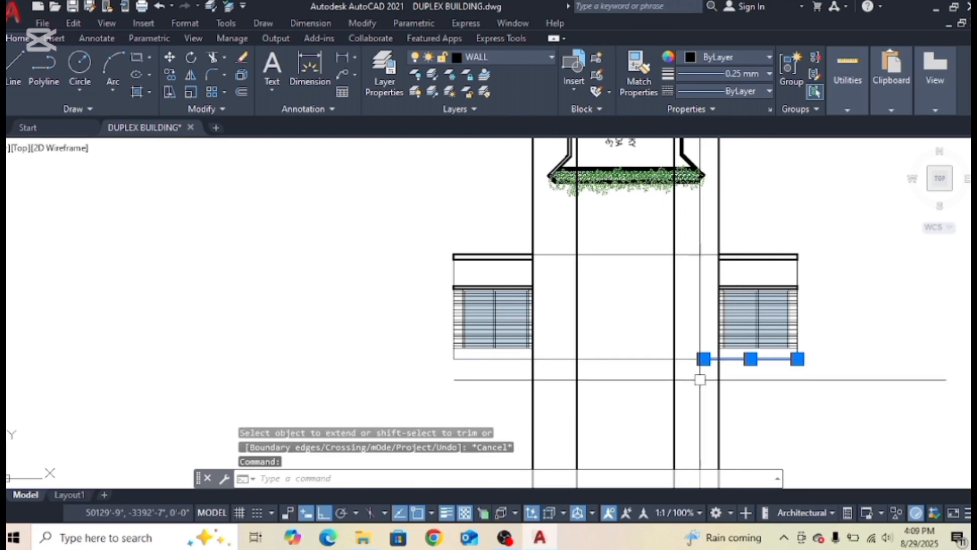
{"action": "key", "text": "Delete"}
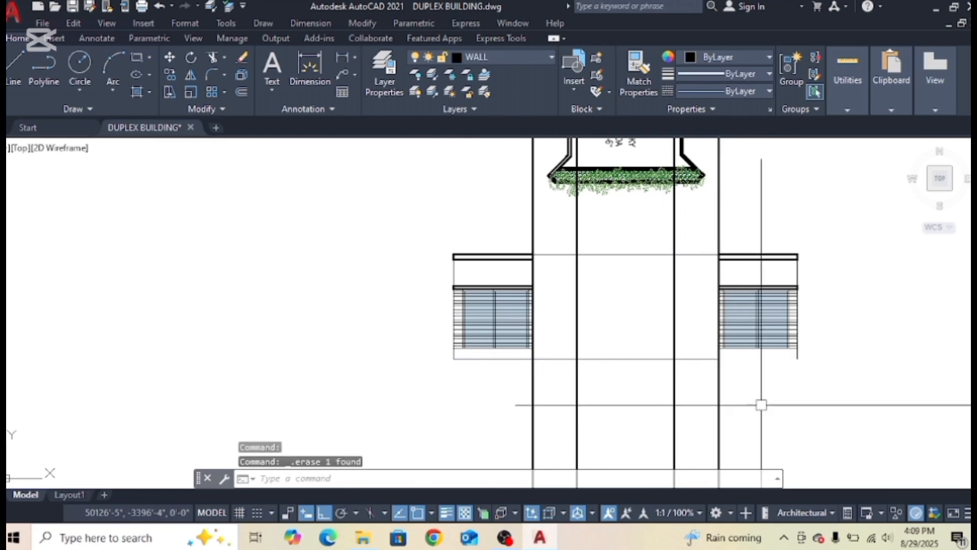
{"action": "left_click", "coordinate": [798, 358]}
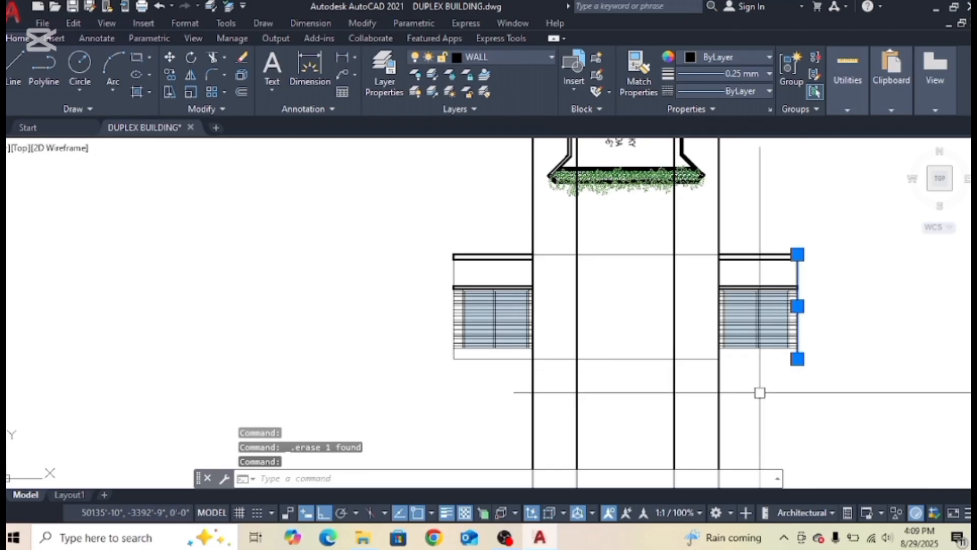
{"action": "type", "text": "ex"}
{"action": "key", "text": "Return"}
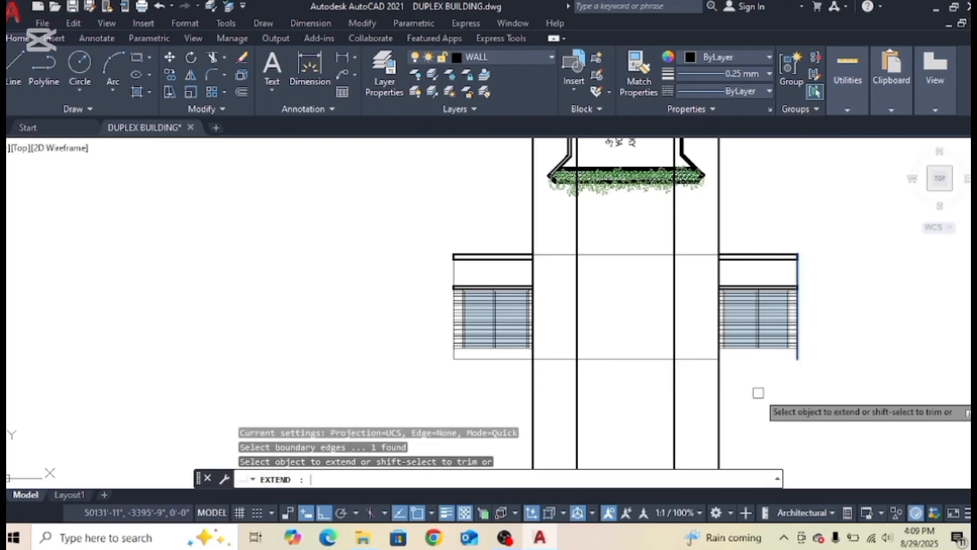
{"action": "left_click", "coordinate": [706, 360]}
{"action": "key", "text": "Escape"}
{"action": "key", "text": "Escape"}
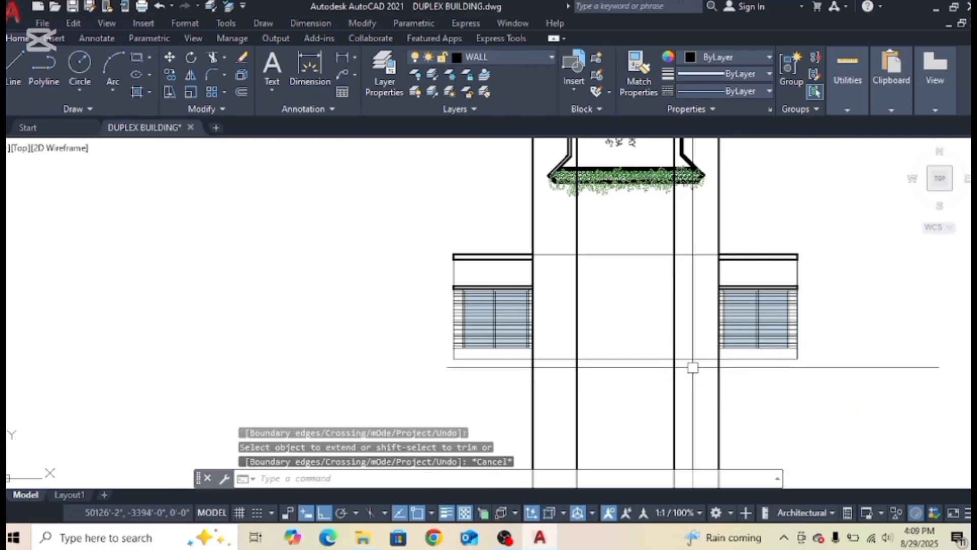
Shorten the elevation's bottom line from its right end to about 10'-4" long.
{"action": "left_click", "coordinate": [610, 359]}
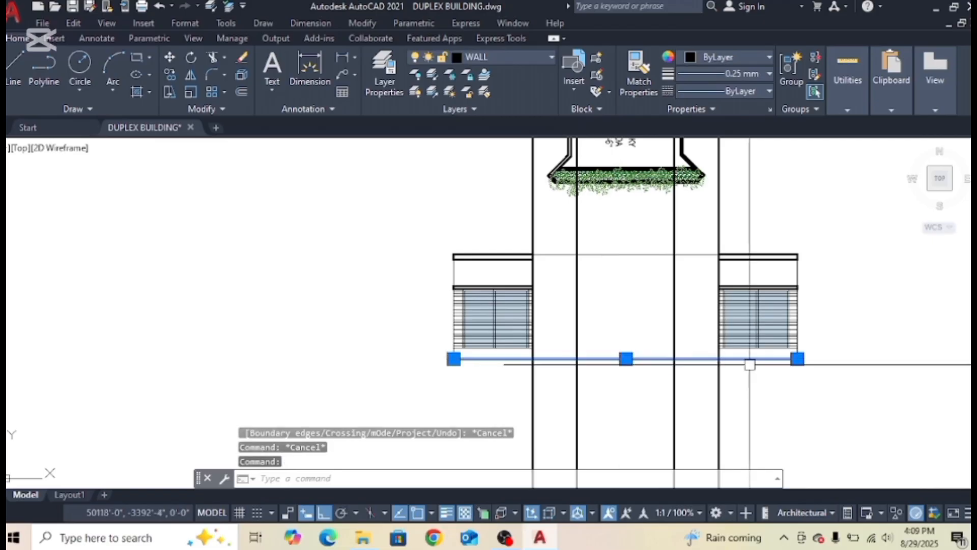
{"action": "left_click", "coordinate": [797, 358]}
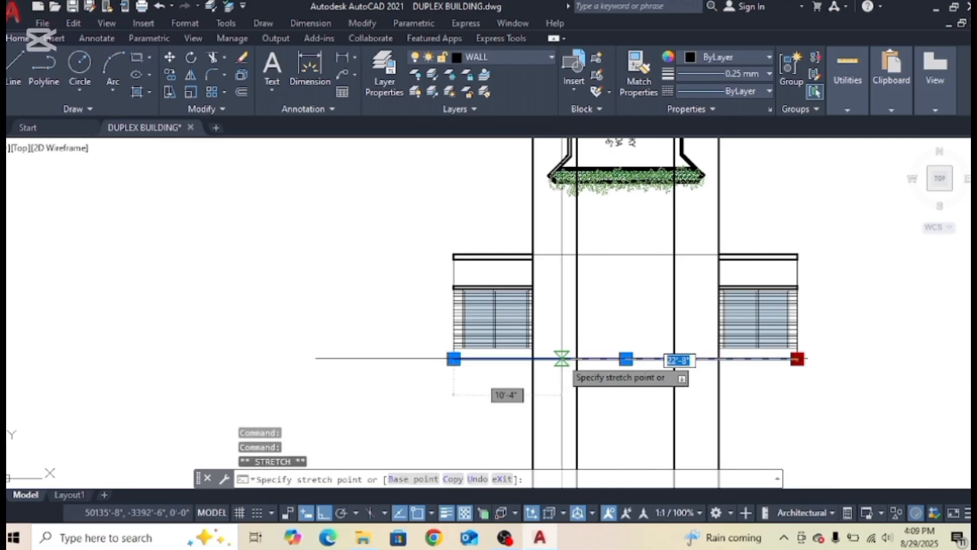
{"action": "key", "text": "Escape"}
{"action": "key", "text": "Escape"}
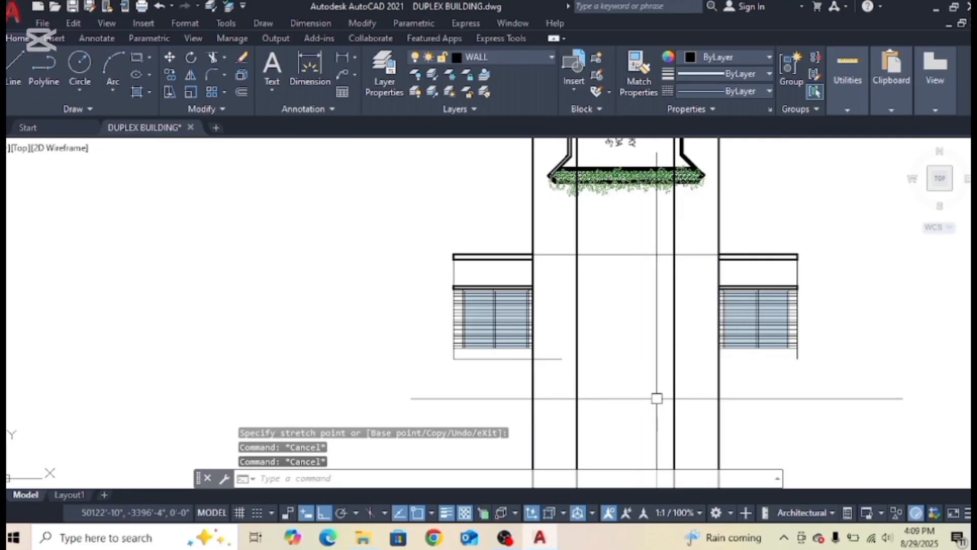
Extend the shortened bottom line back across the construction lines to the right bay's outer edge.
{"action": "type", "text": "ex"}
{"action": "key", "text": "Return"}
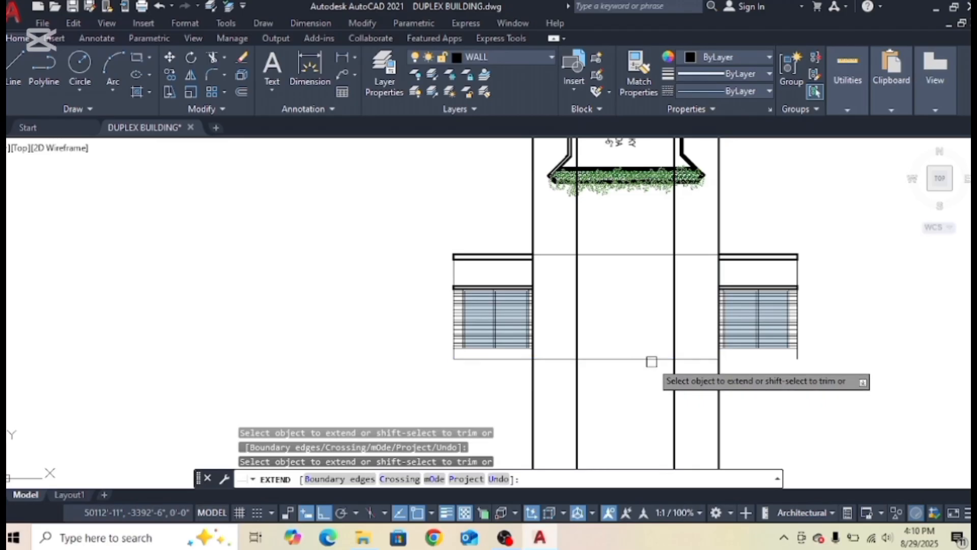
{"action": "key", "text": "Escape"}
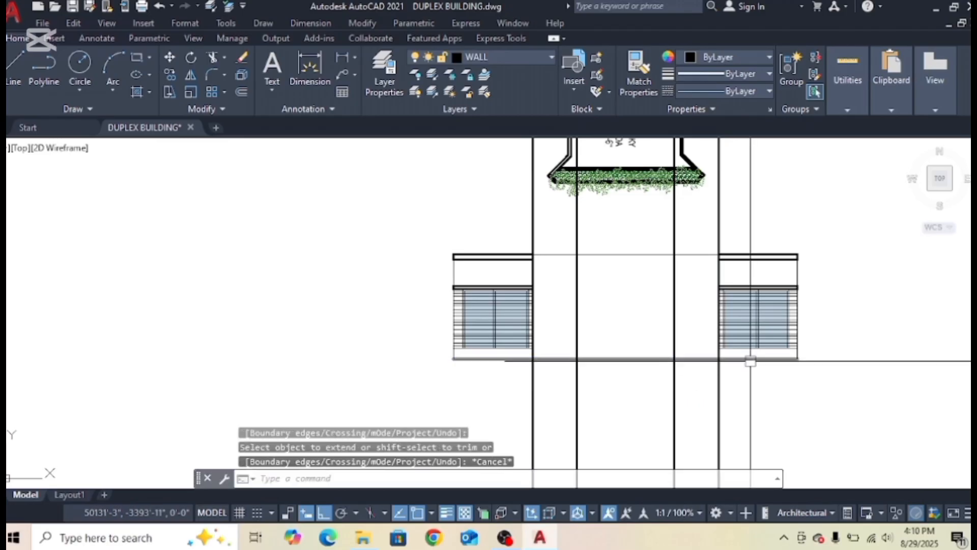
Pull the right end of the bottom line back to just past the left bay, about 10'-3" long.
{"action": "left_click", "coordinate": [751, 359]}
{"action": "left_click", "coordinate": [797, 359]}
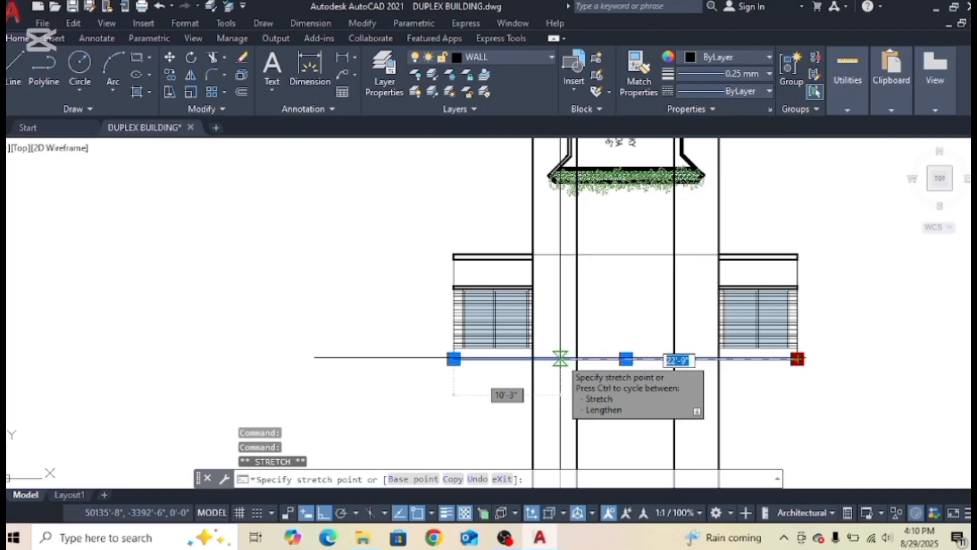
{"action": "left_click", "coordinate": [560, 359]}
{"action": "key", "text": "Escape"}
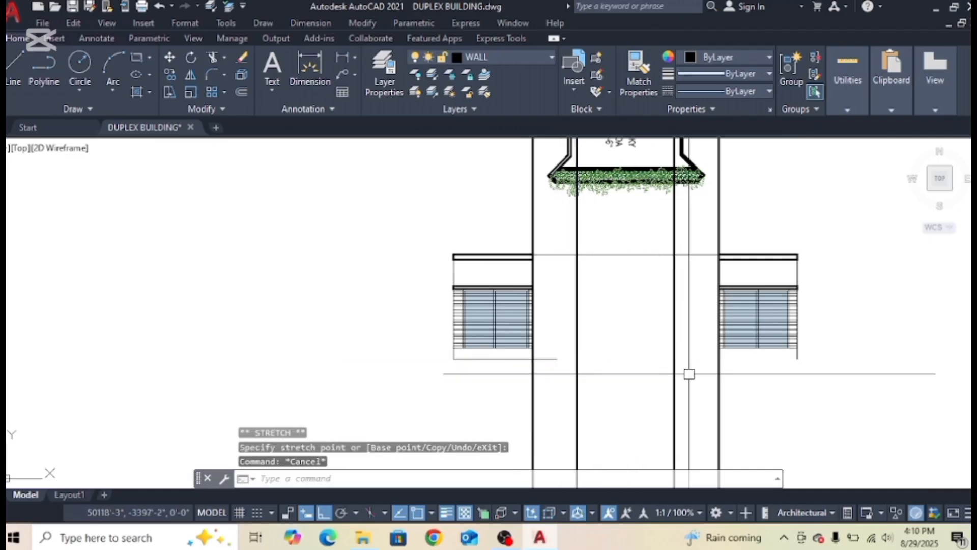
Extend the elevation's bottom line directly to the right bay, using the bay's outer edge line as the boundary.
{"action": "left_click", "coordinate": [798, 352]}
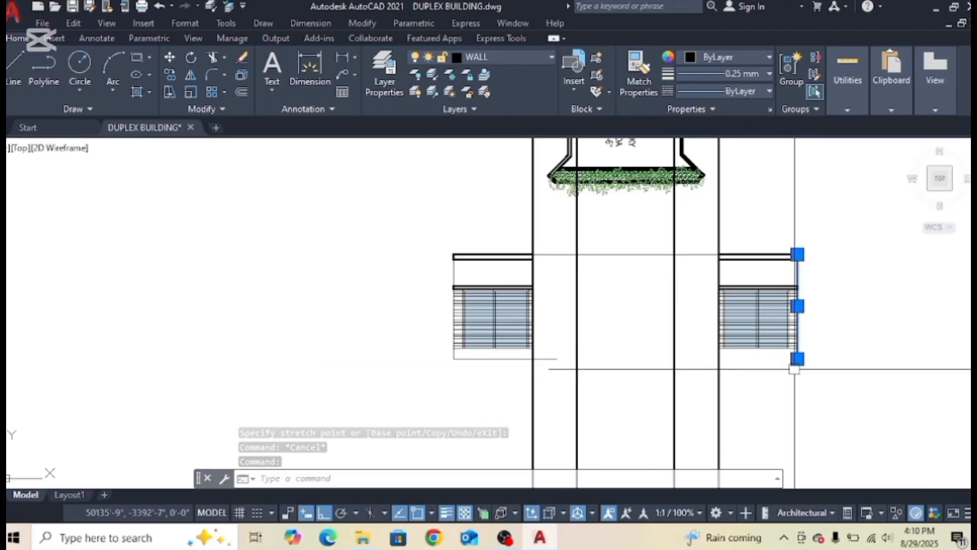
{"action": "scroll", "coordinate": [800, 363], "scroll_direction": "up", "scroll_amount": 4}
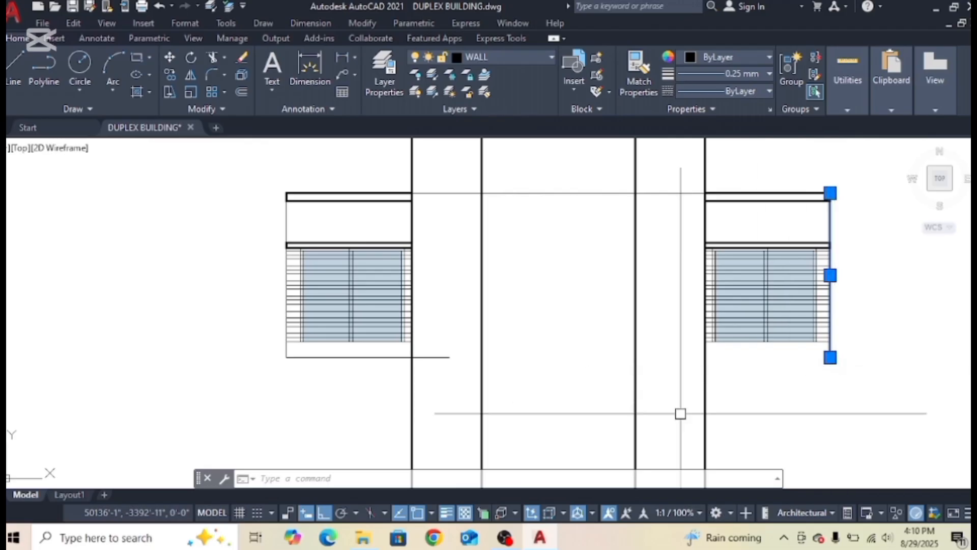
{"action": "key", "text": "Return"}
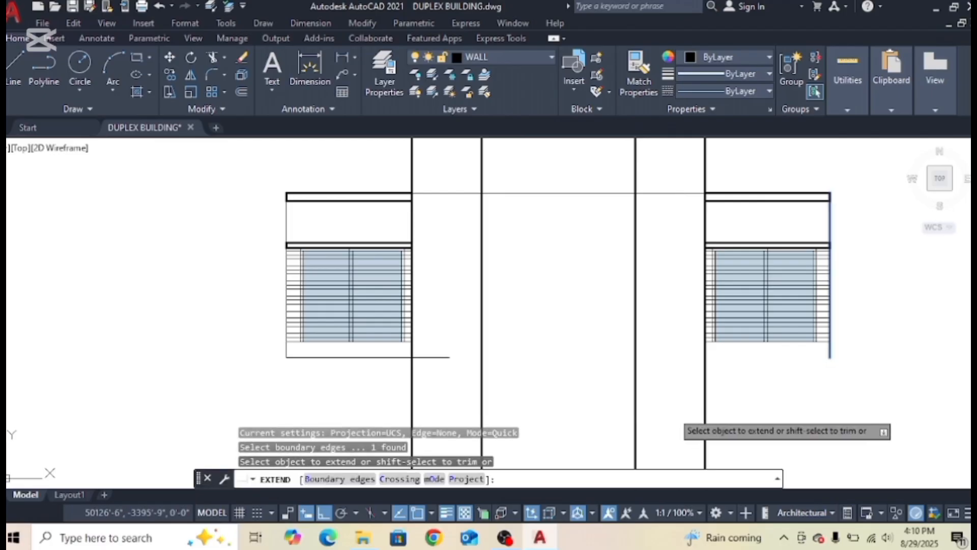
{"action": "left_click", "coordinate": [434, 357]}
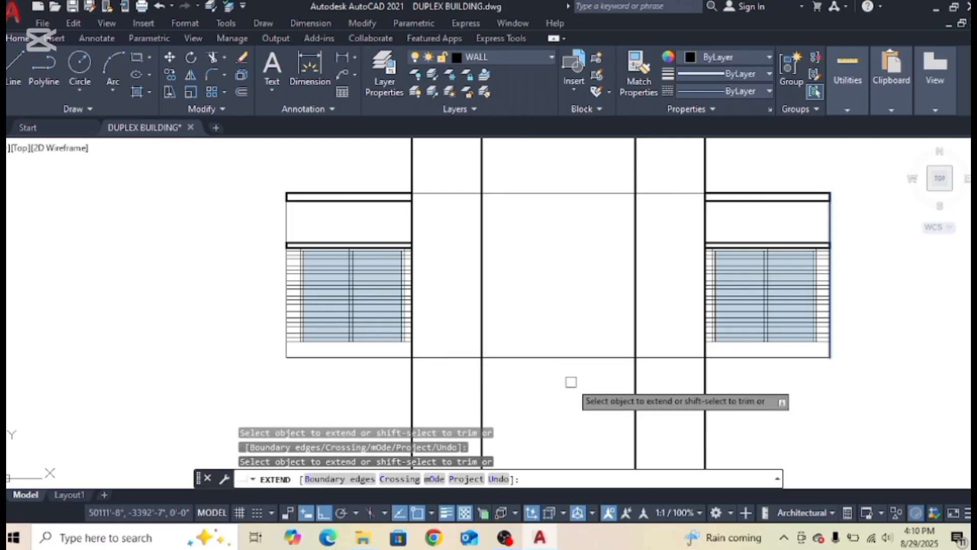
{"action": "key", "text": "Escape"}
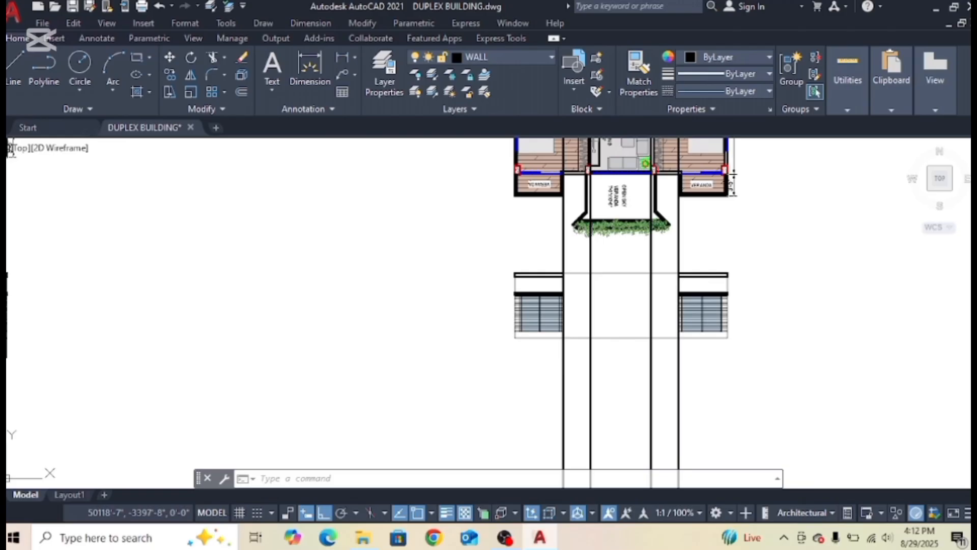
Trim off all four vertical construction lines below the elevation's bottom line.
{"action": "key", "text": "Return"}
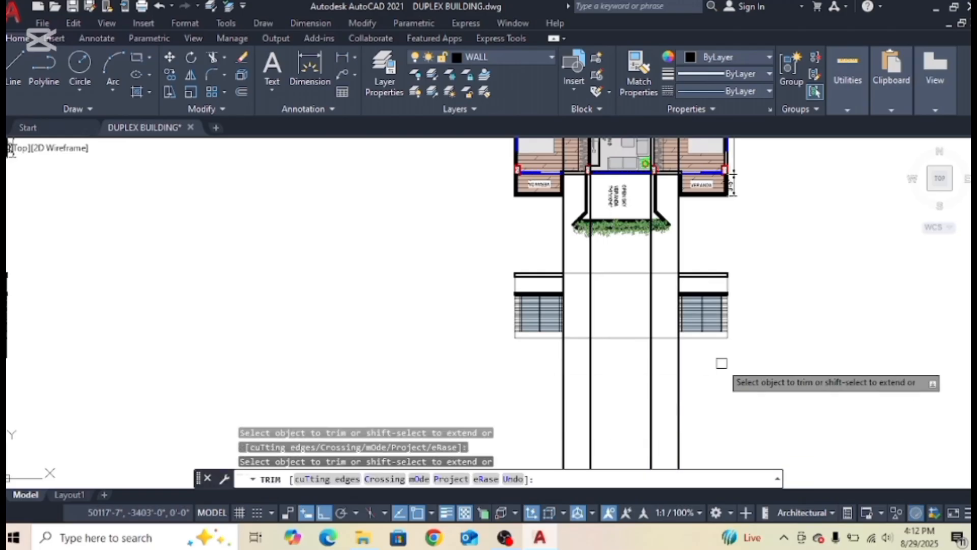
{"action": "left_click_drag", "start_coordinate": [722, 363], "coordinate": [531, 378]}
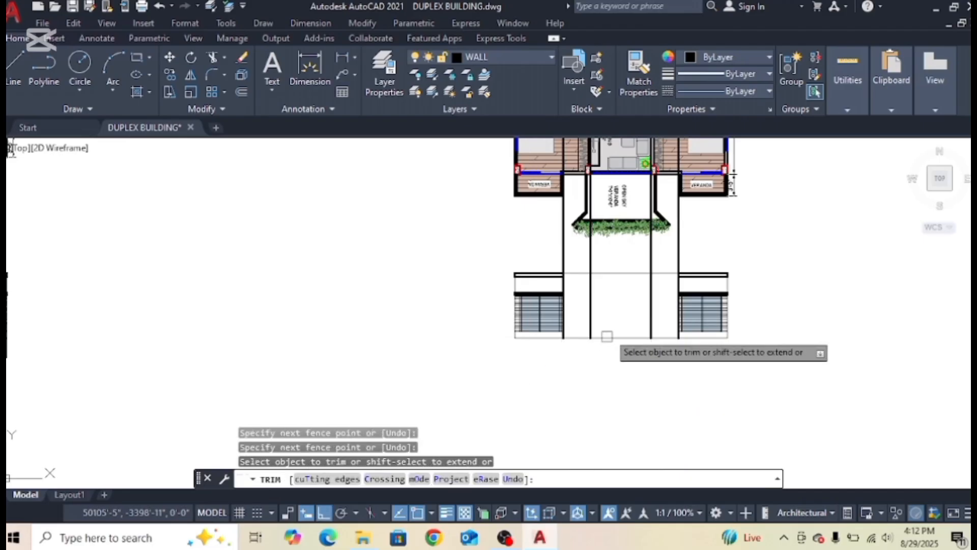
Trim off all four vertical construction lines in the gap between the first-floor plan and the elevation's top line.
{"action": "scroll", "coordinate": [663, 264], "scroll_direction": "up", "scroll_amount": 2}
{"action": "left_click_drag", "start_coordinate": [724, 244], "coordinate": [445, 241]}
{"action": "key", "text": "Escape"}
{"action": "middle_click_drag", "start_coordinate": [597, 250], "coordinate": [580, 293]}
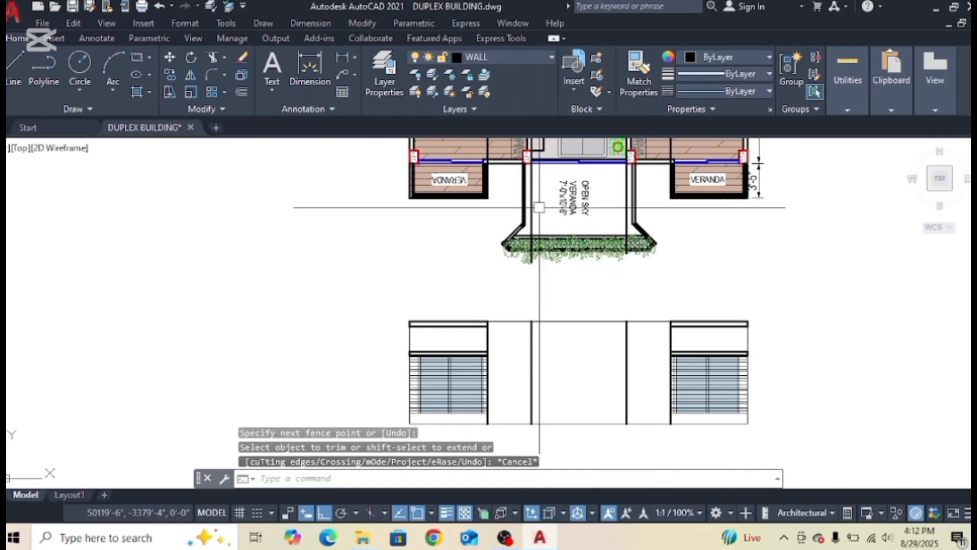
{"action": "middle_click_drag", "start_coordinate": [539, 202], "coordinate": [538, 212]}
{"action": "middle_click_drag", "start_coordinate": [577, 260], "coordinate": [573, 192]}
{"action": "key", "text": "Escape"}
{"action": "key", "text": "Escape"}
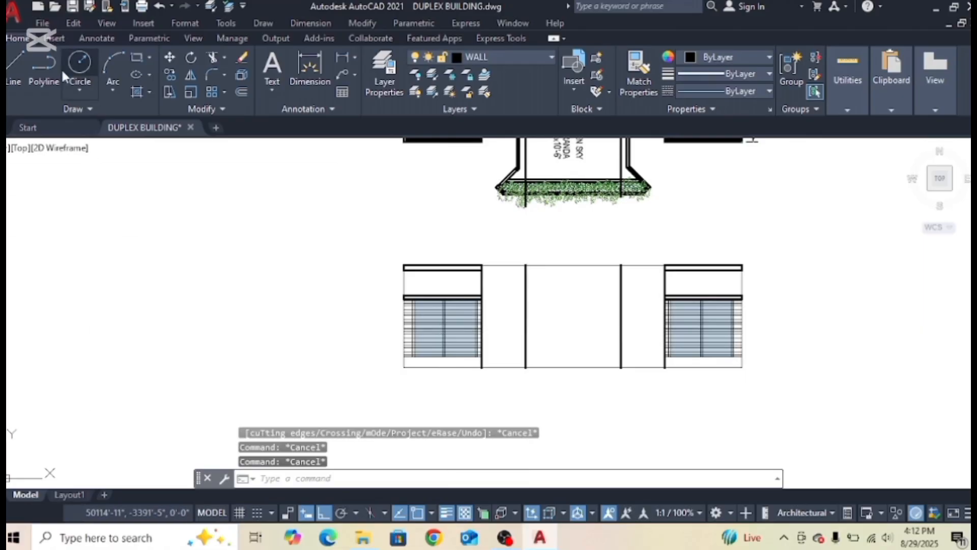
{"action": "key", "text": "Escape"}
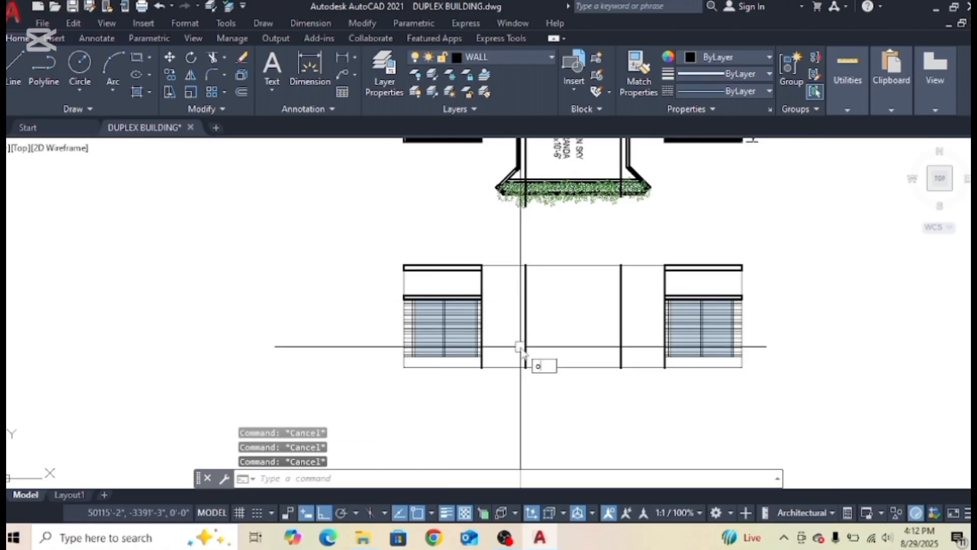
Offset the elevation's bottom line upward by 84 inches to mark the door height.
{"action": "type", "text": "o"}
{"action": "key", "text": "Return"}
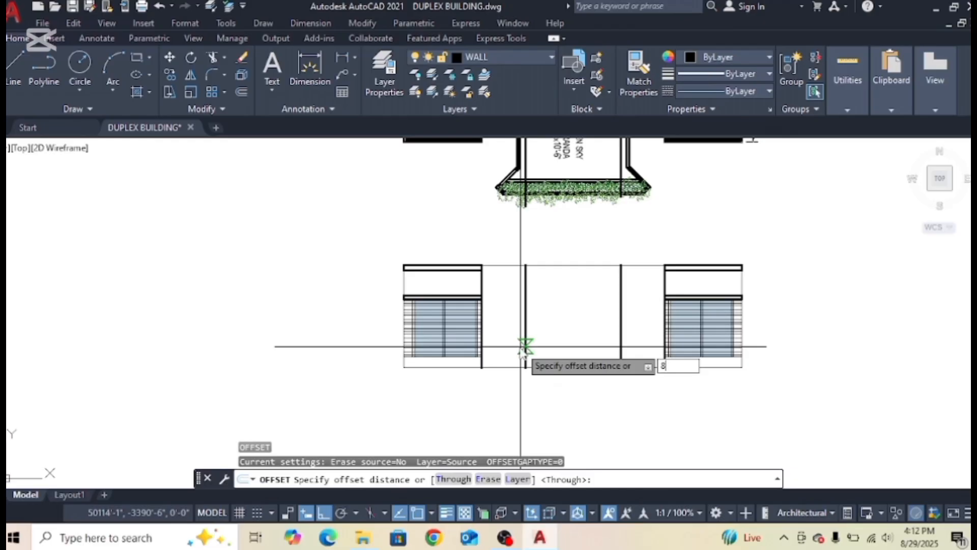
{"action": "key", "text": "Return"}
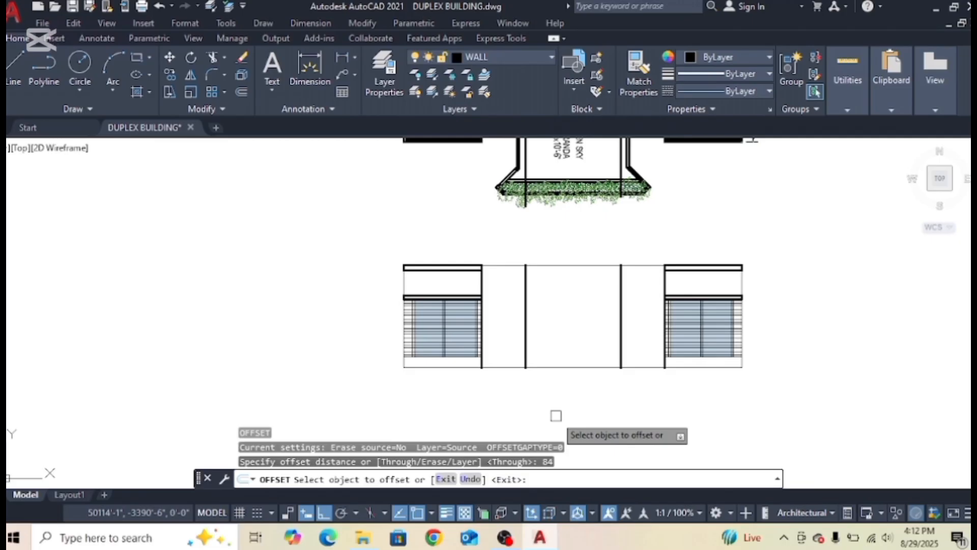
{"action": "left_click", "coordinate": [570, 364]}
{"action": "left_click", "coordinate": [560, 318]}
{"action": "key", "text": "Escape"}
{"action": "scroll", "coordinate": [541, 316], "scroll_direction": "up", "scroll_amount": 4}
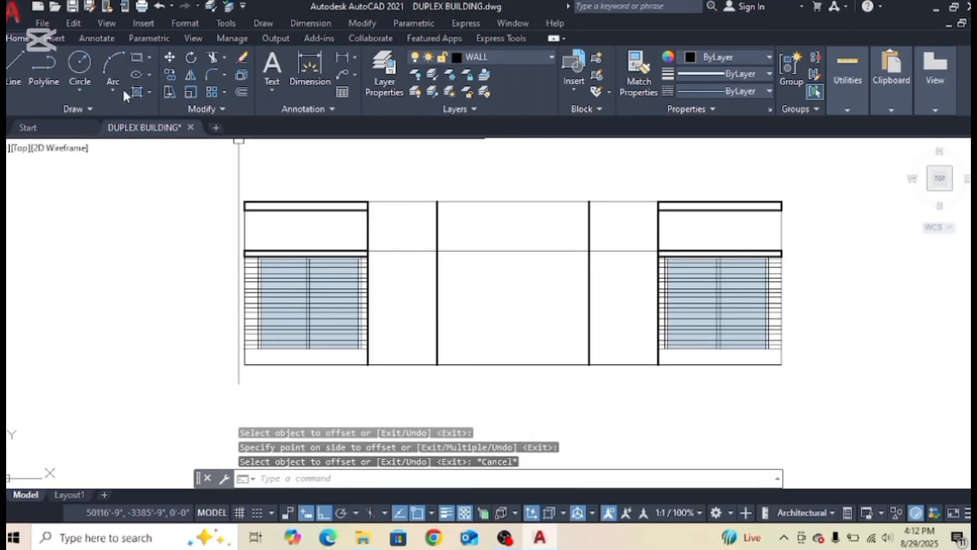
Trace the door opening with a polyline along the two middle vertical lines and the door-height line, starting at the base.
{"action": "left_click", "coordinate": [43, 65]}
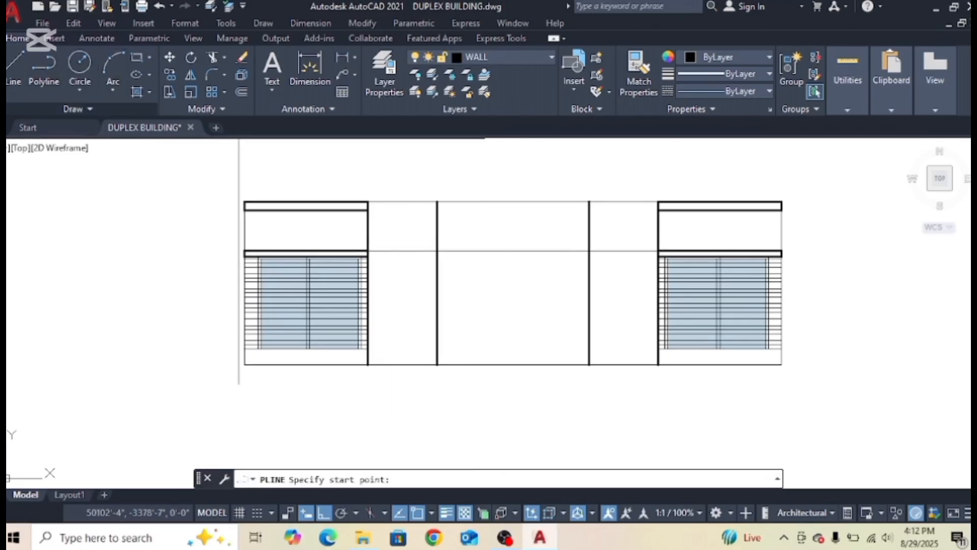
{"action": "left_click", "coordinate": [437, 365]}
{"action": "left_click", "coordinate": [437, 251]}
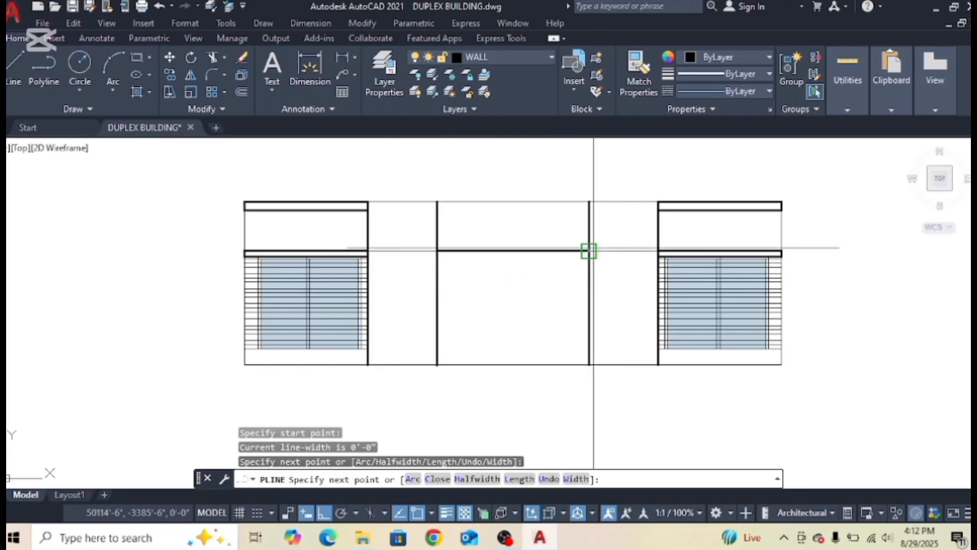
{"action": "left_click", "coordinate": [590, 251]}
{"action": "key", "text": "Escape"}
Erase the thin door-height guide line that crosses the space between the two bays.
{"action": "left_click", "coordinate": [616, 266]}
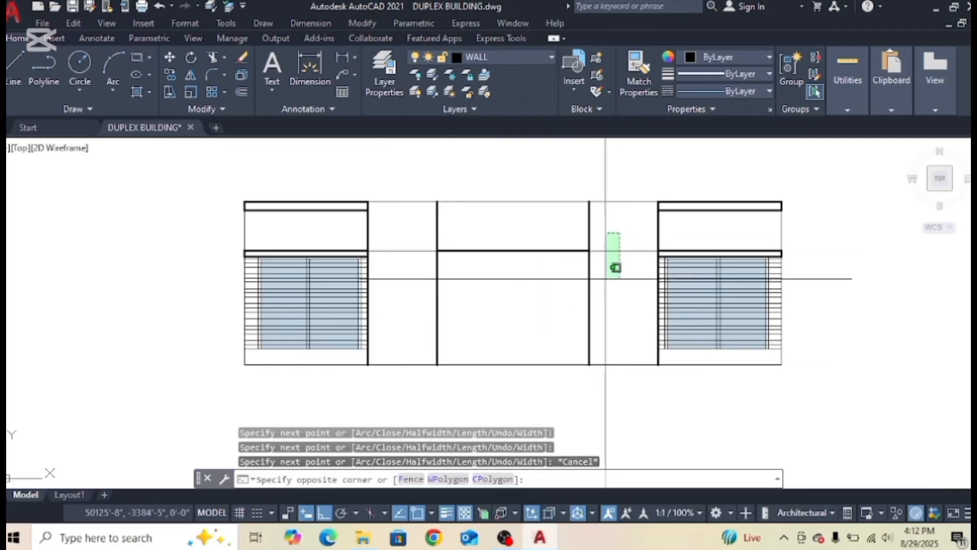
{"action": "left_click", "coordinate": [613, 212]}
{"action": "left_click", "coordinate": [613, 211]}
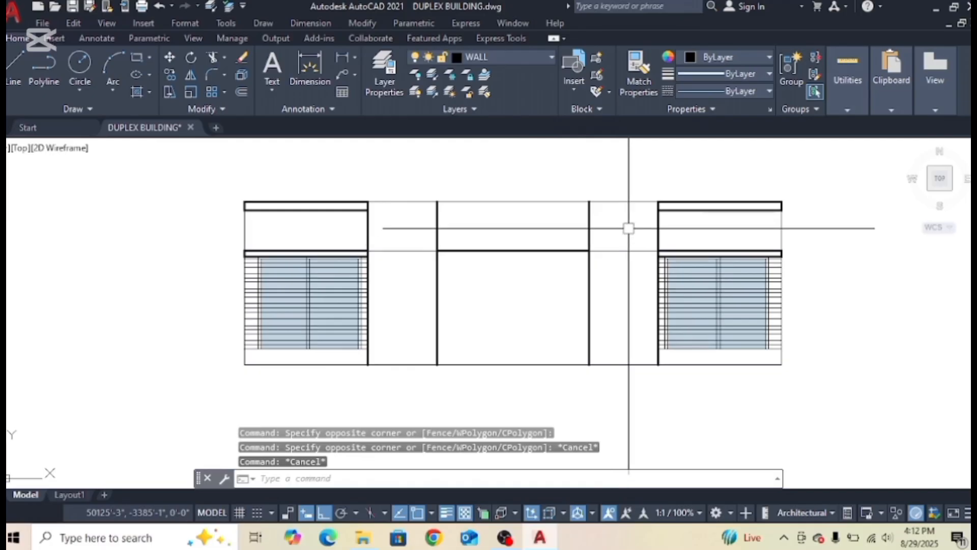
{"action": "left_click", "coordinate": [612, 250]}
{"action": "left_click", "coordinate": [609, 282]}
{"action": "key", "text": "Delete"}
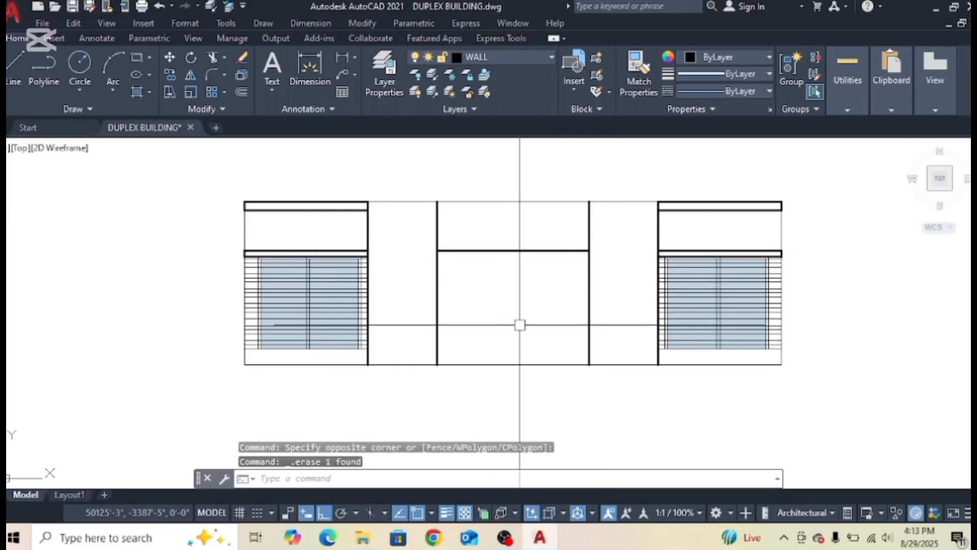
Offset the door outline inward by 2 inches to form the door frame.
{"action": "key", "text": "Return"}
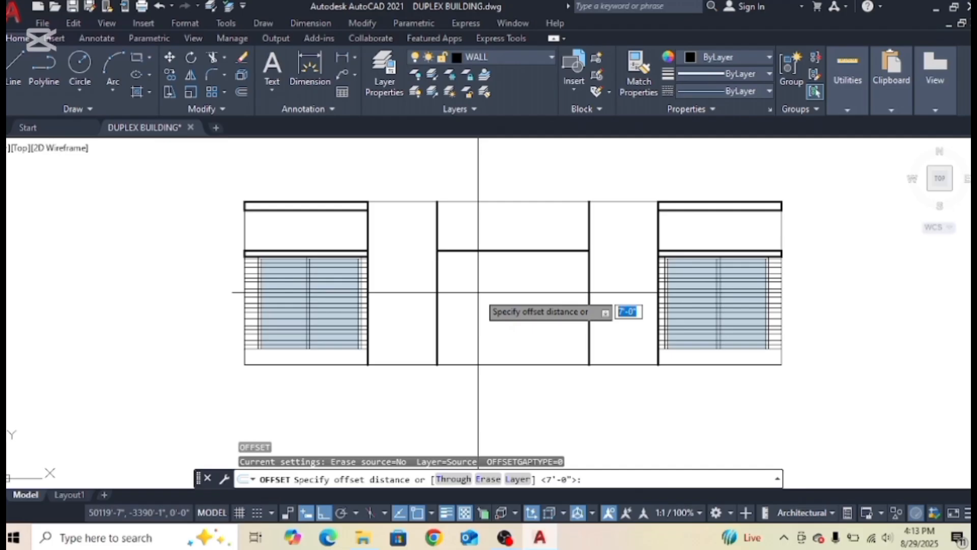
{"action": "key", "text": "Return"}
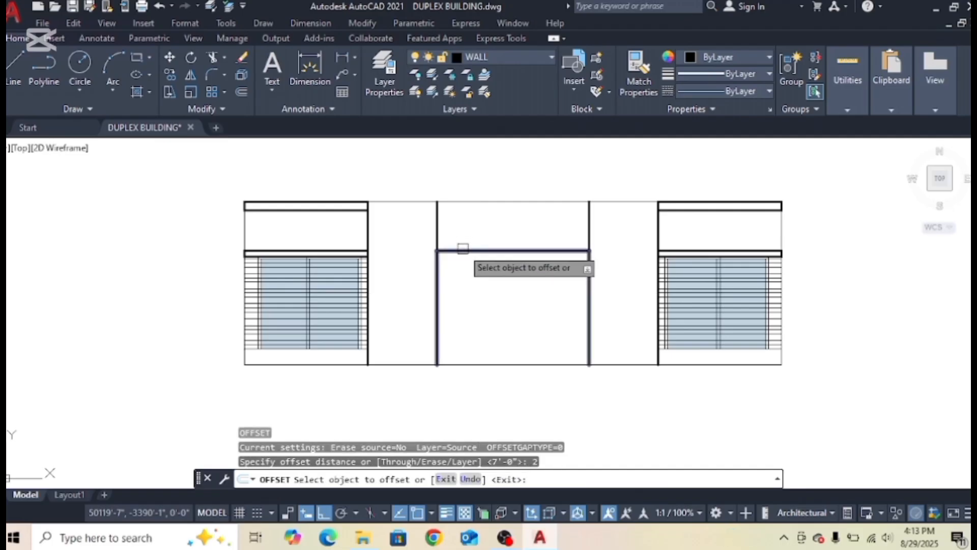
{"action": "left_click", "coordinate": [463, 248]}
{"action": "left_click", "coordinate": [478, 282]}
{"action": "key", "text": "Escape"}
{"action": "key", "text": "Escape"}
{"action": "scroll", "coordinate": [491, 228], "scroll_direction": "up", "scroll_amount": 2}
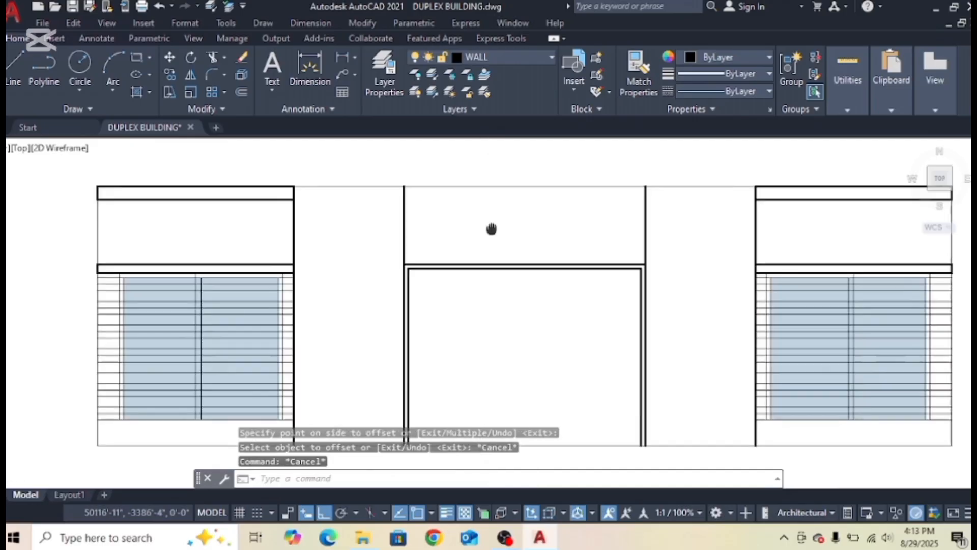
{"action": "middle_click_drag", "start_coordinate": [491, 229], "coordinate": [521, 347]}
{"action": "middle_click_drag", "start_coordinate": [533, 384], "coordinate": [536, 302]}
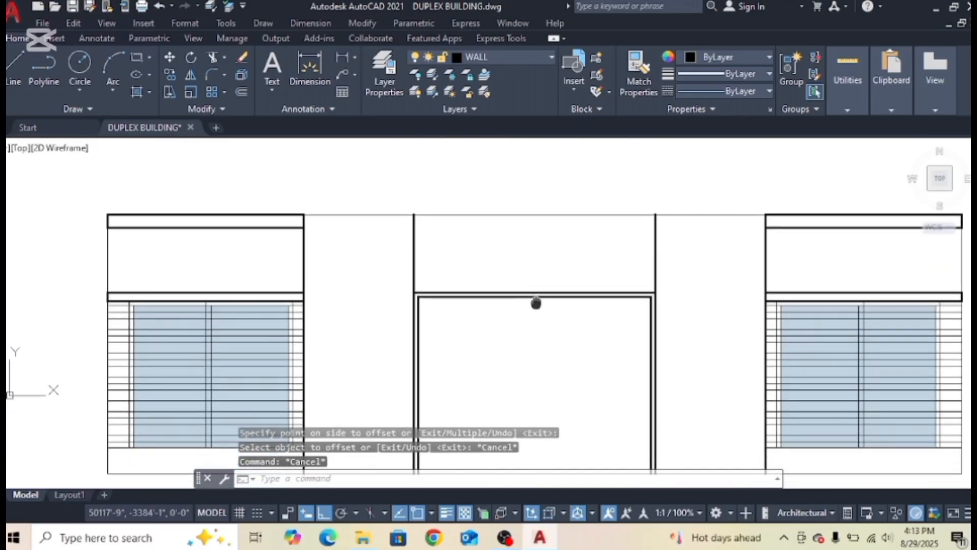
{"action": "key", "text": "Escape"}
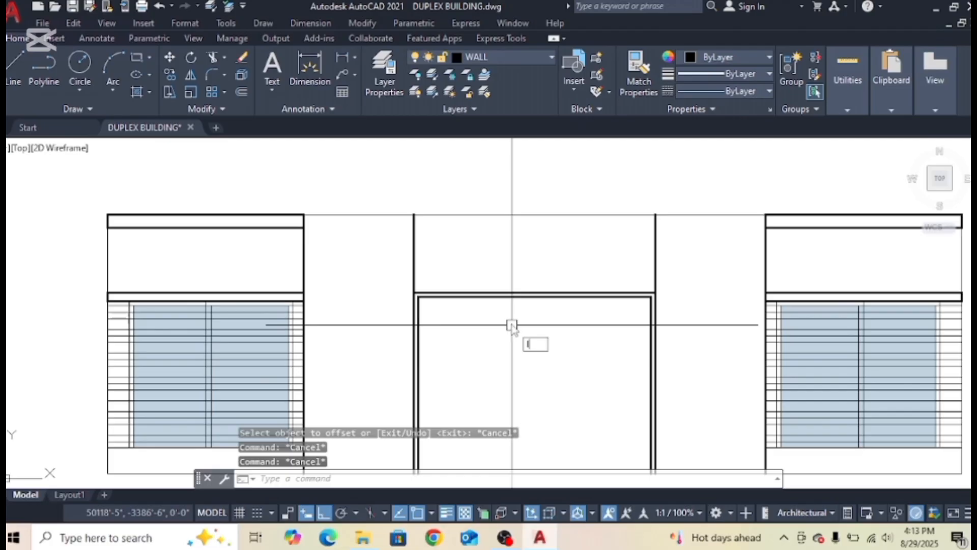
Draw a vertical line from the midpoint of the door head down to the base to split the door into two leaves.
{"action": "key", "text": "l"}
{"action": "key", "text": "Return"}
{"action": "left_click", "coordinate": [535, 294]}
{"action": "mouse_move", "coordinate": [509, 383]}
{"action": "middle_mouse_down"}
{"action": "mouse_move", "coordinate": [508, 258]}
{"action": "mouse_move", "coordinate": [551, 318]}
{"action": "middle_mouse_up"}
{"action": "left_click", "coordinate": [534, 349]}
{"action": "key", "text": "Escape"}
Match the door frame and centre line to the properties of the elevation's thin top line.
{"action": "scroll", "coordinate": [558, 265], "scroll_direction": "down", "scroll_amount": 2}
{"action": "key", "text": "Escape"}
{"action": "type", "text": "ma"}
{"action": "key", "text": "Return"}
{"action": "left_click", "coordinate": [519, 230]}
{"action": "left_click", "coordinate": [517, 299]}
{"action": "key", "text": "Escape"}
{"action": "scroll", "coordinate": [525, 305], "scroll_direction": "down", "scroll_amount": 5}
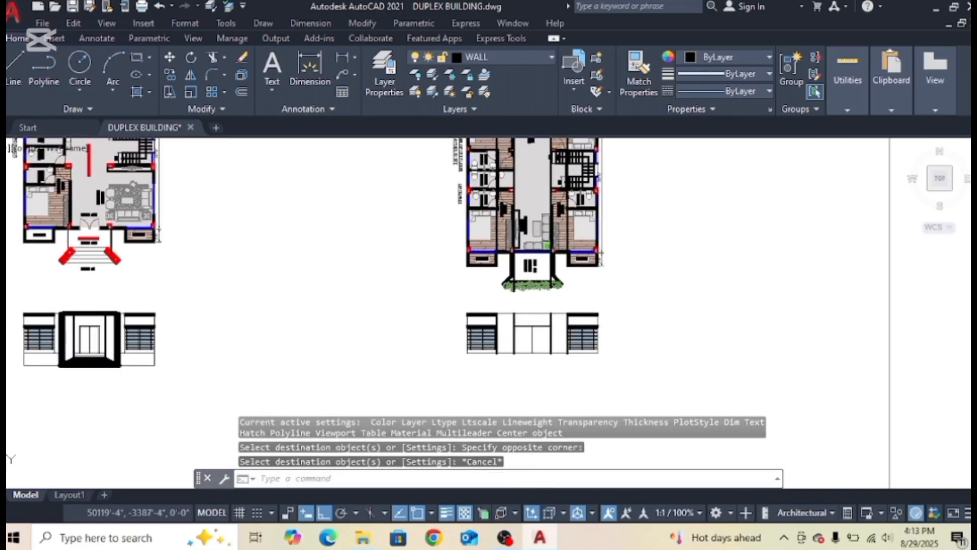
{"action": "scroll", "coordinate": [517, 305], "scroll_direction": "up", "scroll_amount": 5}
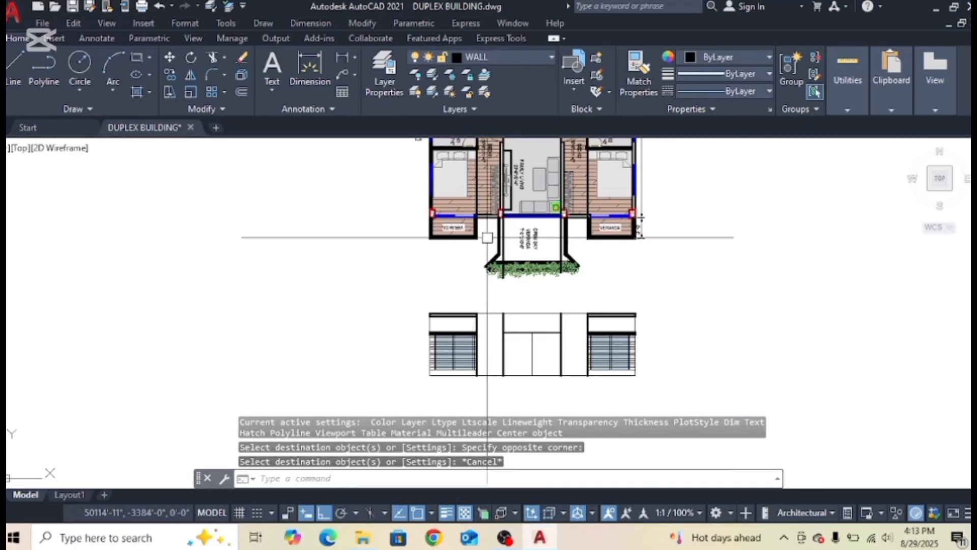
{"action": "scroll", "coordinate": [487, 237], "scroll_direction": "up", "scroll_amount": 3}
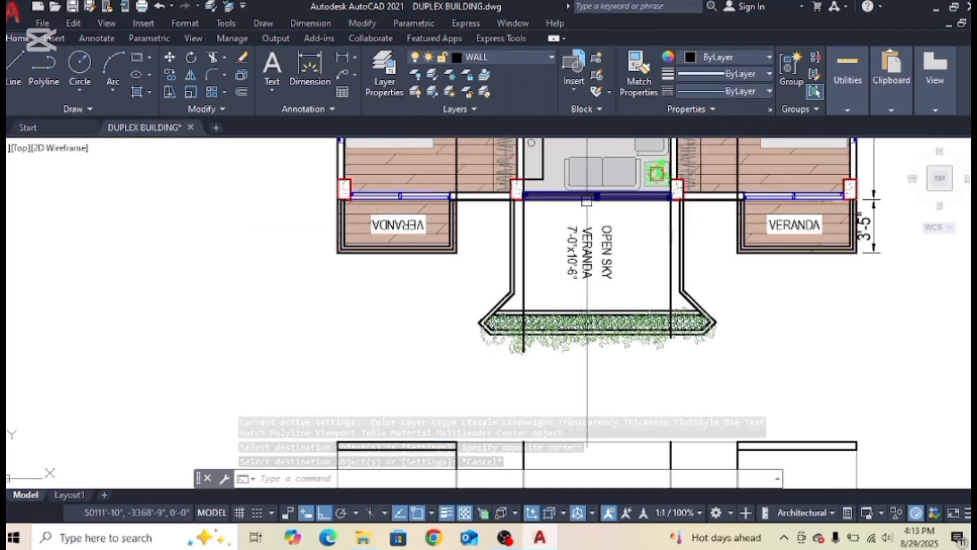
{"action": "scroll", "coordinate": [587, 201], "scroll_direction": "down", "scroll_amount": 2}
{"action": "middle_click_drag", "start_coordinate": [579, 369], "coordinate": [574, 310]}
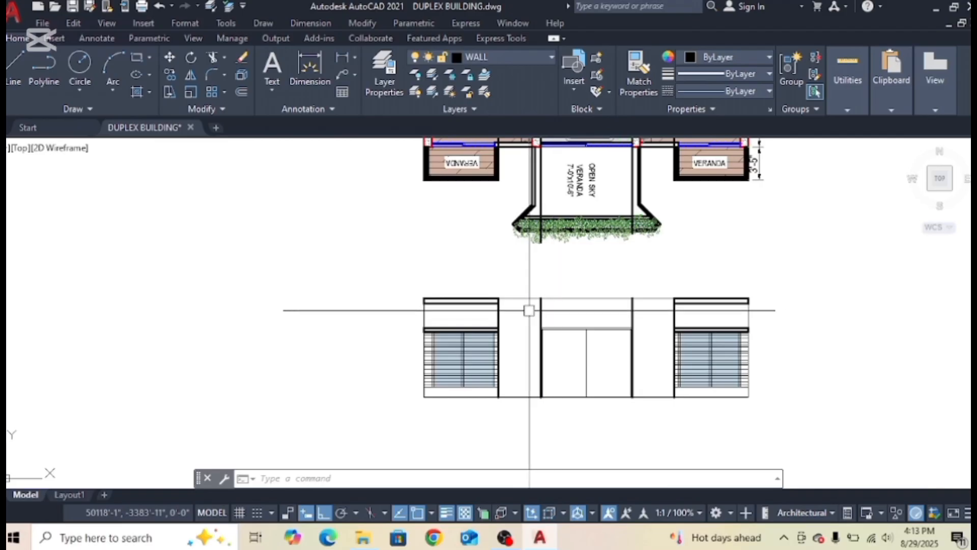
{"action": "left_click", "coordinate": [647, 309]}
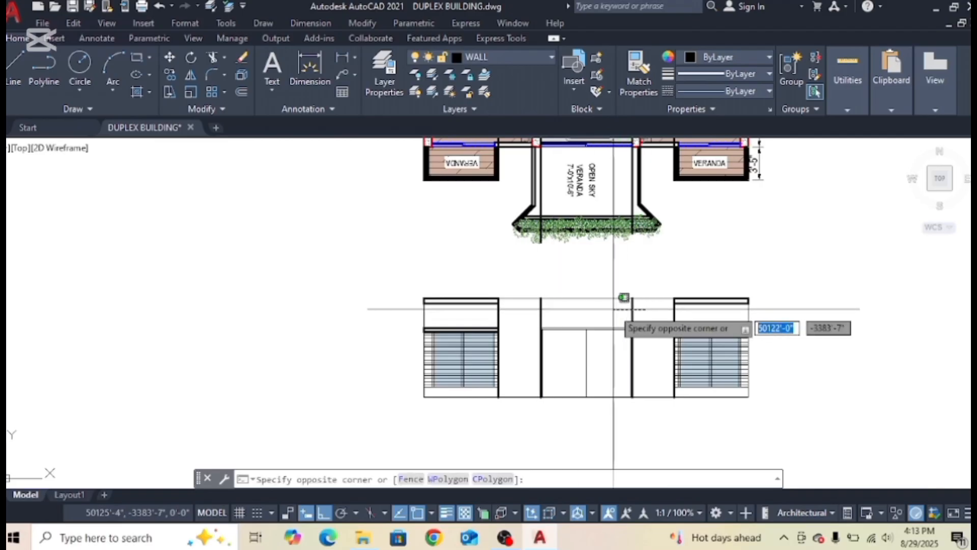
{"action": "left_click", "coordinate": [626, 299]}
{"action": "left_click", "coordinate": [560, 312]}
{"action": "left_click", "coordinate": [491, 311]}
{"action": "key", "text": "Escape"}
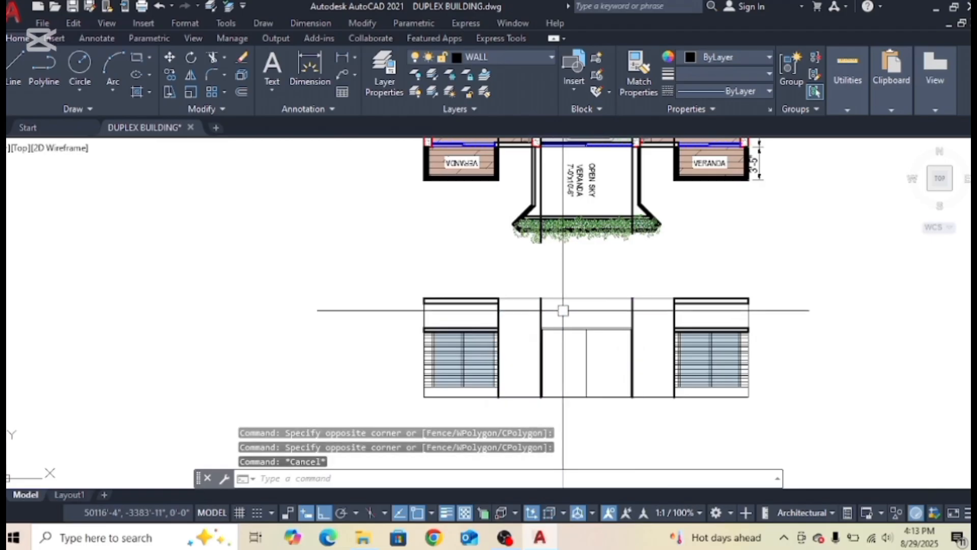
Erase the two heavy full-height vertical lines along the sides of the door.
{"action": "scroll", "coordinate": [497, 321], "scroll_direction": "up", "scroll_amount": 2}
{"action": "left_click", "coordinate": [552, 308]}
{"action": "left_click", "coordinate": [497, 321]}
{"action": "left_click", "coordinate": [756, 313]}
{"action": "left_click", "coordinate": [666, 328]}
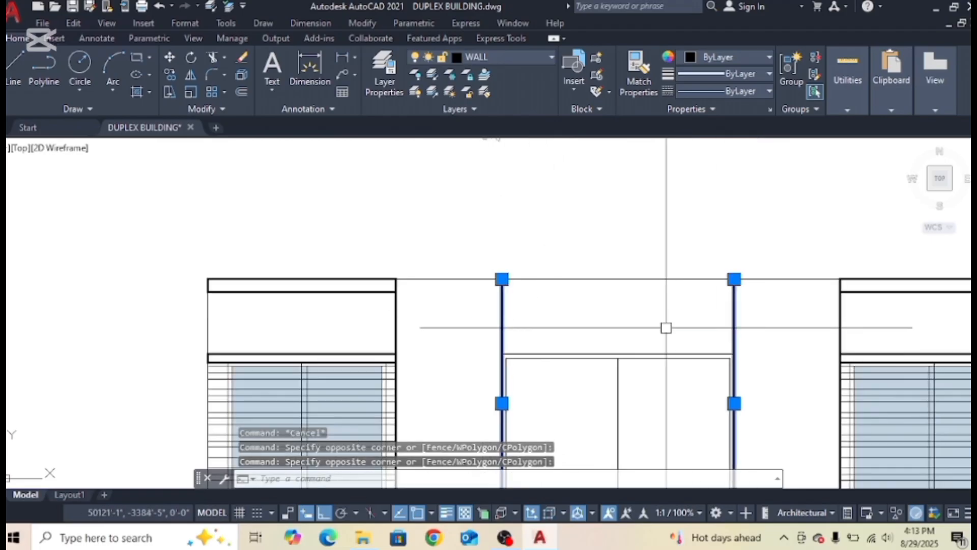
{"action": "key", "text": "Delete"}
Compare the first-floor elevation with the bay edges, open-sky veranda and planter in the plan above it.
{"action": "scroll", "coordinate": [585, 342], "scroll_direction": "down", "scroll_amount": 3}
{"action": "middle_click_drag", "start_coordinate": [550, 391], "coordinate": [570, 356]}
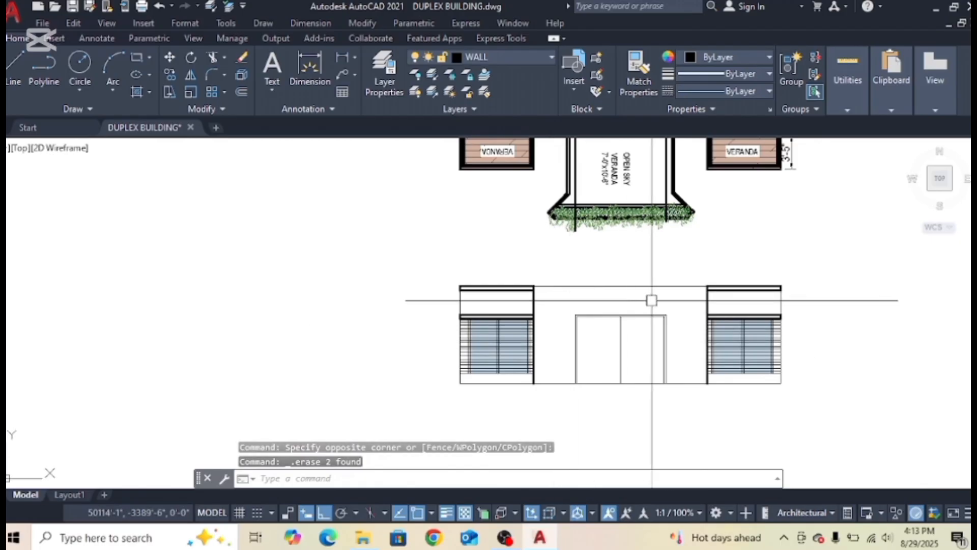
{"action": "scroll", "coordinate": [625, 300], "scroll_direction": "up", "scroll_amount": 4}
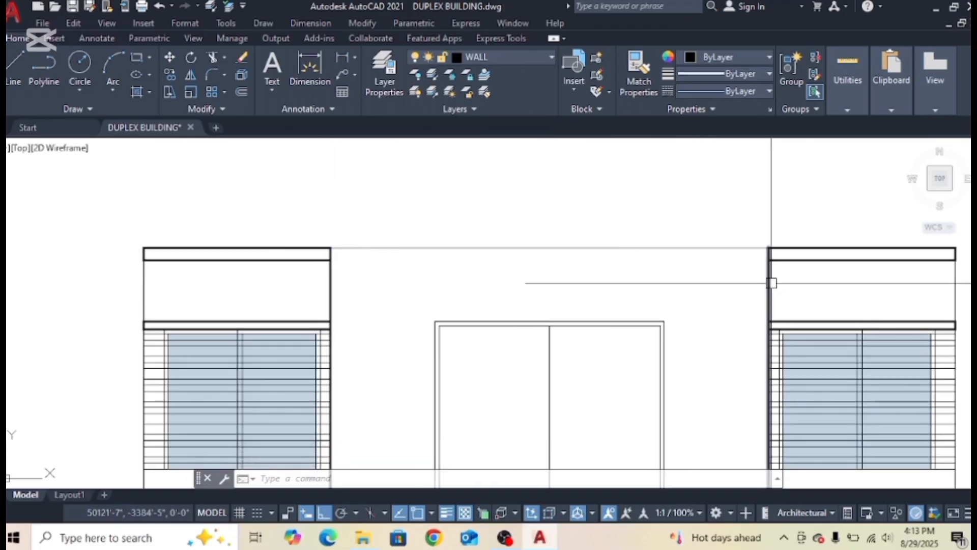
{"action": "scroll", "coordinate": [589, 325], "scroll_direction": "down", "scroll_amount": 4}
{"action": "key", "text": "Escape"}
{"action": "middle_click_drag", "start_coordinate": [493, 305], "coordinate": [490, 358]}
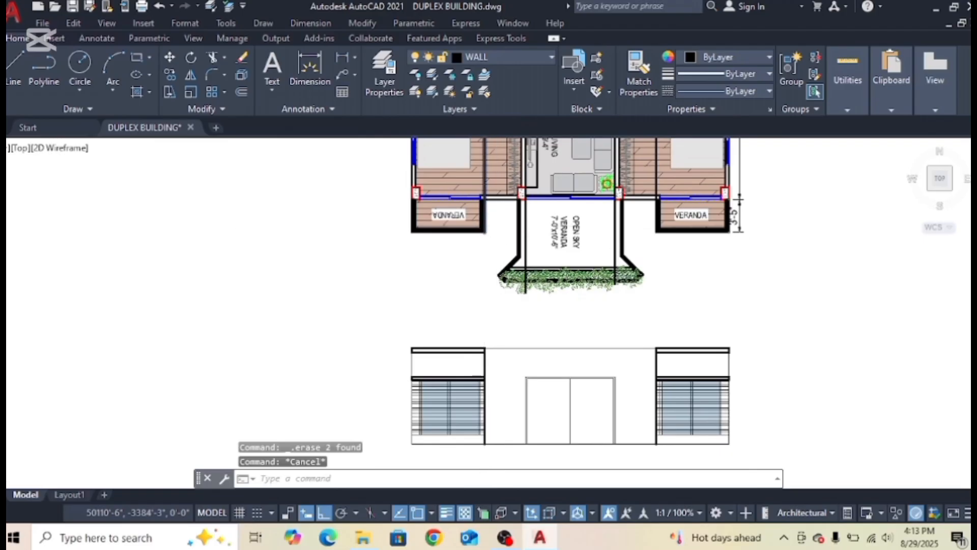
{"action": "scroll", "coordinate": [486, 227], "scroll_direction": "up", "scroll_amount": 4}
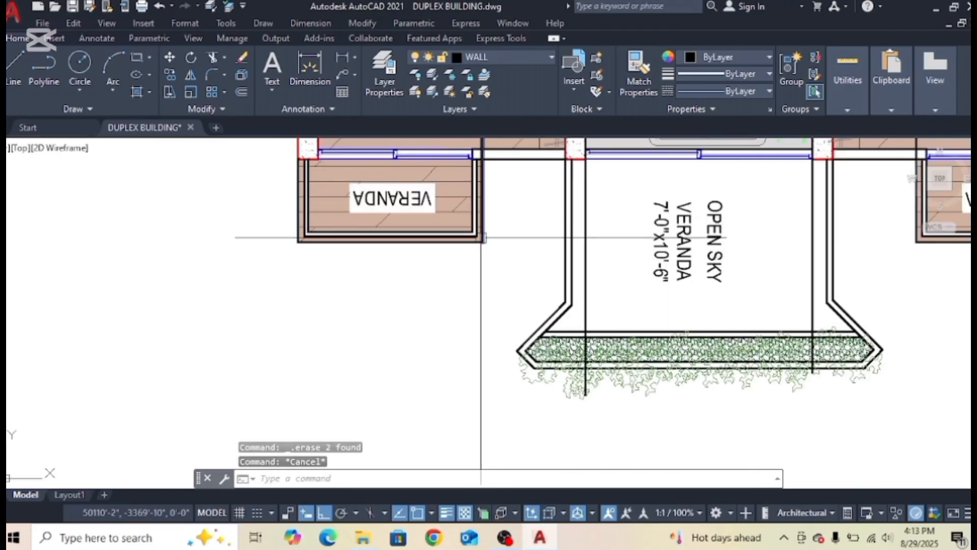
{"action": "scroll", "coordinate": [481, 237], "scroll_direction": "down", "scroll_amount": 2}
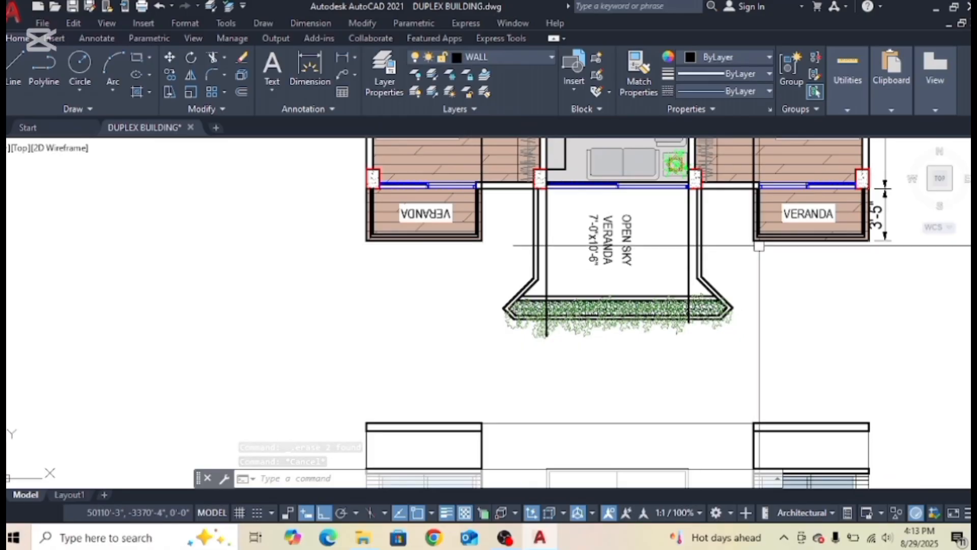
{"action": "middle_click_drag", "start_coordinate": [566, 365], "coordinate": [559, 264]}
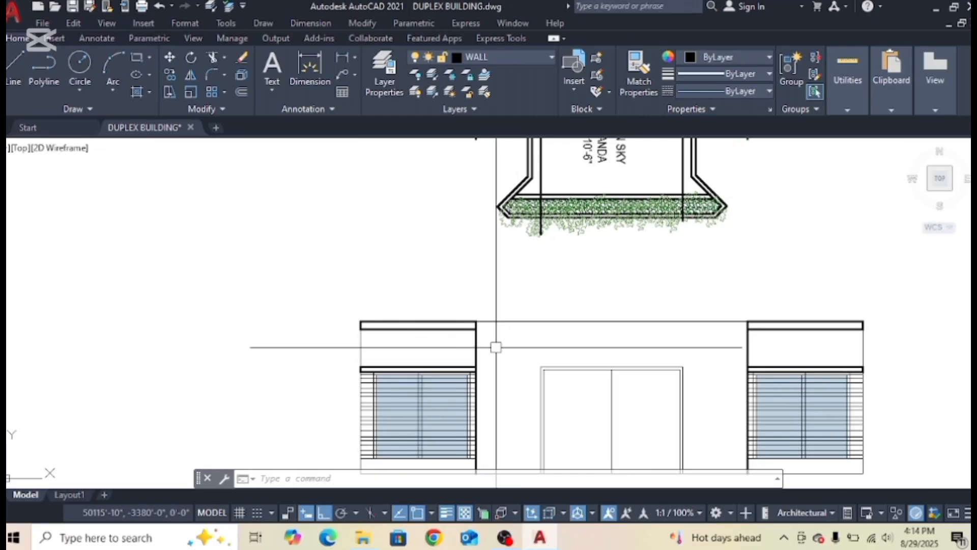
{"action": "scroll", "coordinate": [496, 347], "scroll_direction": "down", "scroll_amount": 2}
{"action": "middle_click_drag", "start_coordinate": [504, 244], "coordinate": [506, 209]}
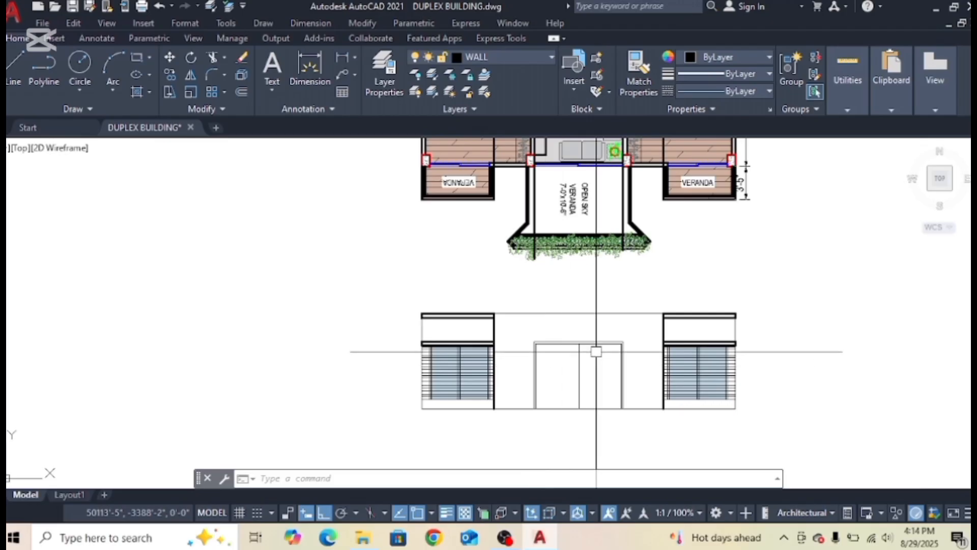
{"action": "middle_click_drag", "start_coordinate": [595, 351], "coordinate": [593, 334]}
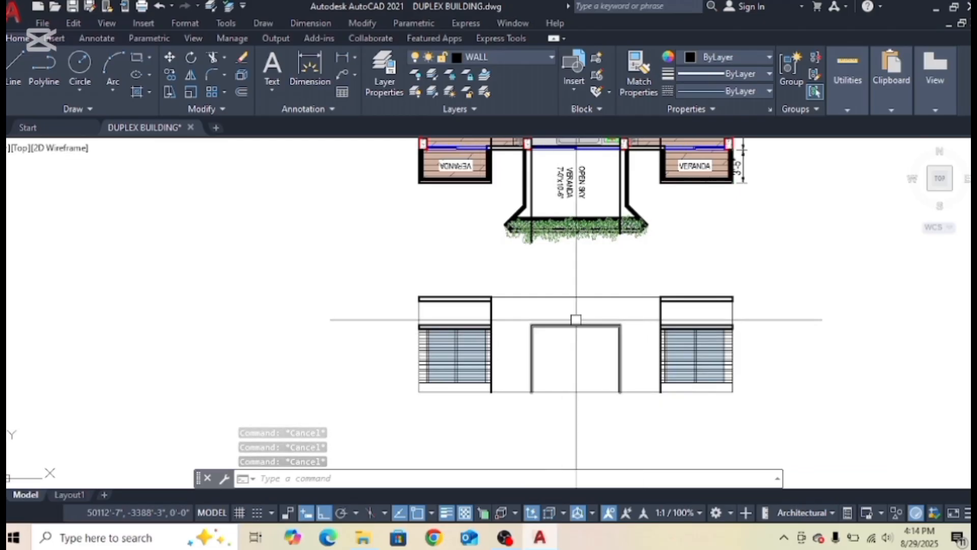
Hatch the wall around the door between the two bays with the AR-B816 pattern in red.
{"action": "type", "text": "h"}
{"action": "key", "text": "Return"}
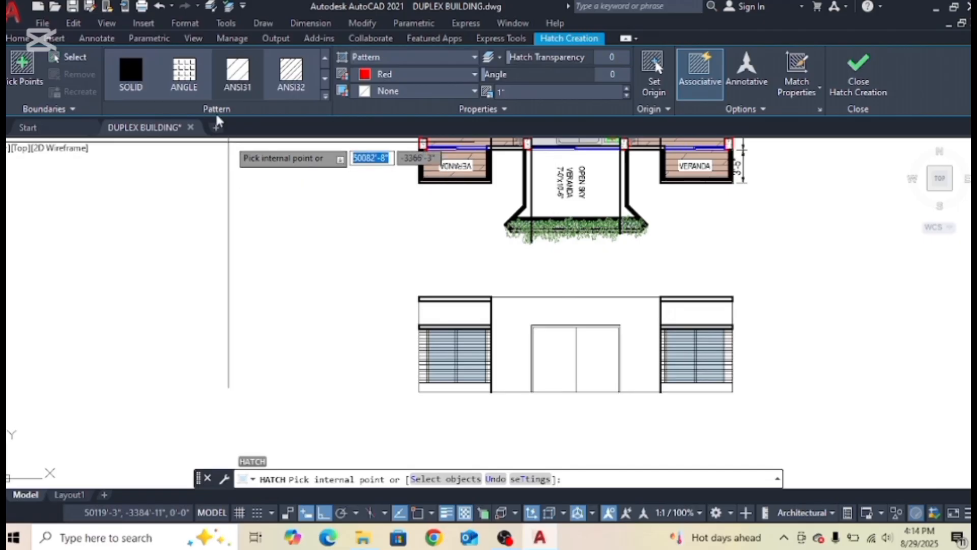
{"action": "left_click", "coordinate": [325, 97]}
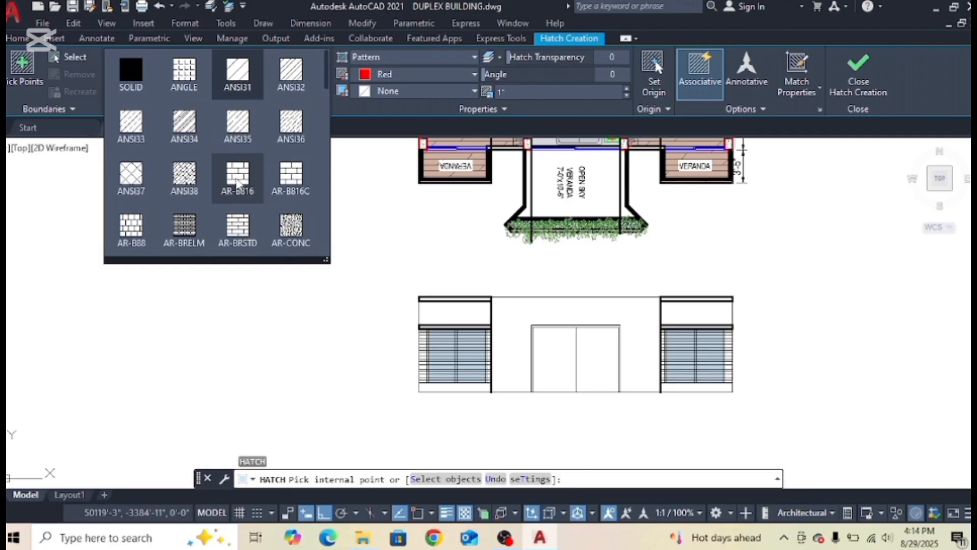
{"action": "left_click", "coordinate": [236, 180]}
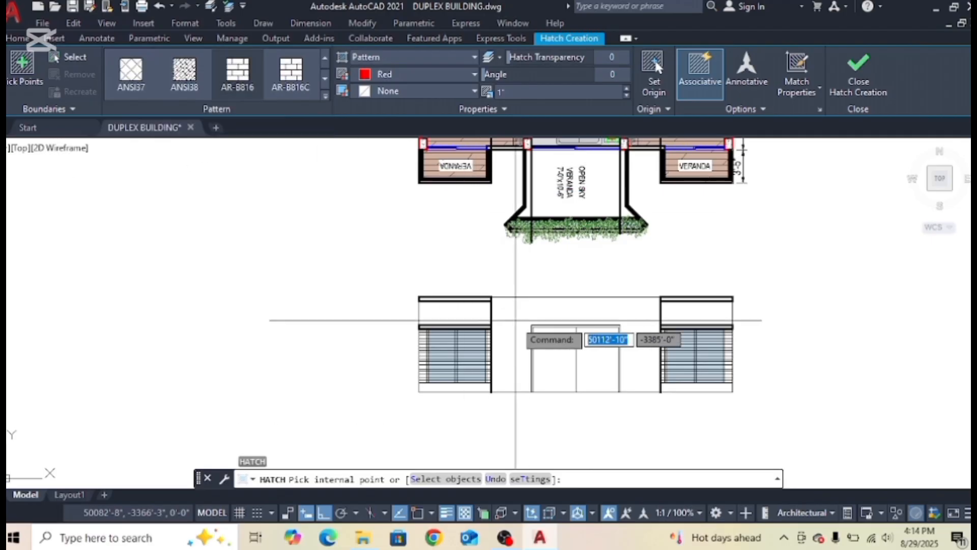
{"action": "left_click", "coordinate": [515, 320]}
{"action": "key", "text": "Return"}
{"action": "scroll", "coordinate": [516, 323], "scroll_direction": "up", "scroll_amount": 4}
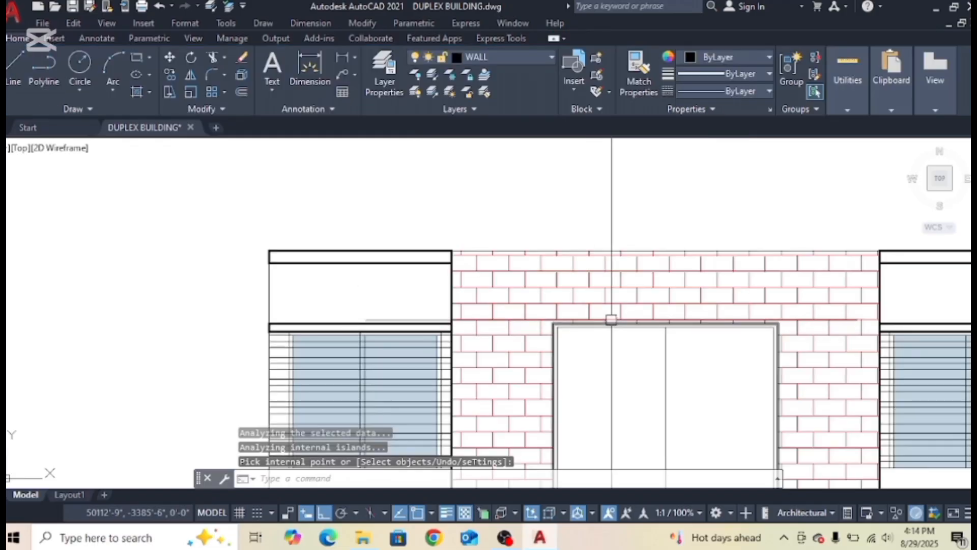
Try a scale of 3 on the brick hatch around the door, and set the scale back to 1.
{"action": "middle_click_drag", "start_coordinate": [829, 308], "coordinate": [571, 217]}
{"action": "left_click", "coordinate": [542, 211]}
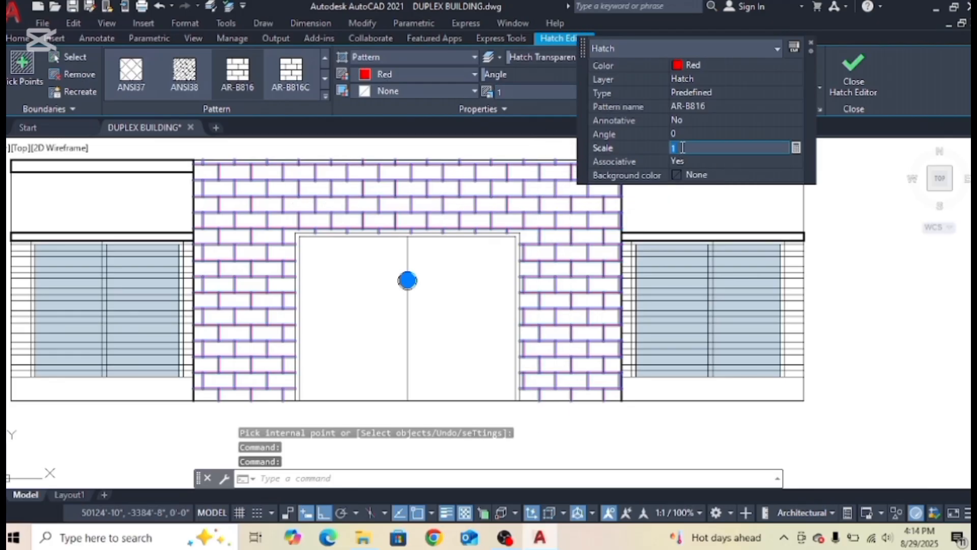
{"action": "type", "text": "3"}
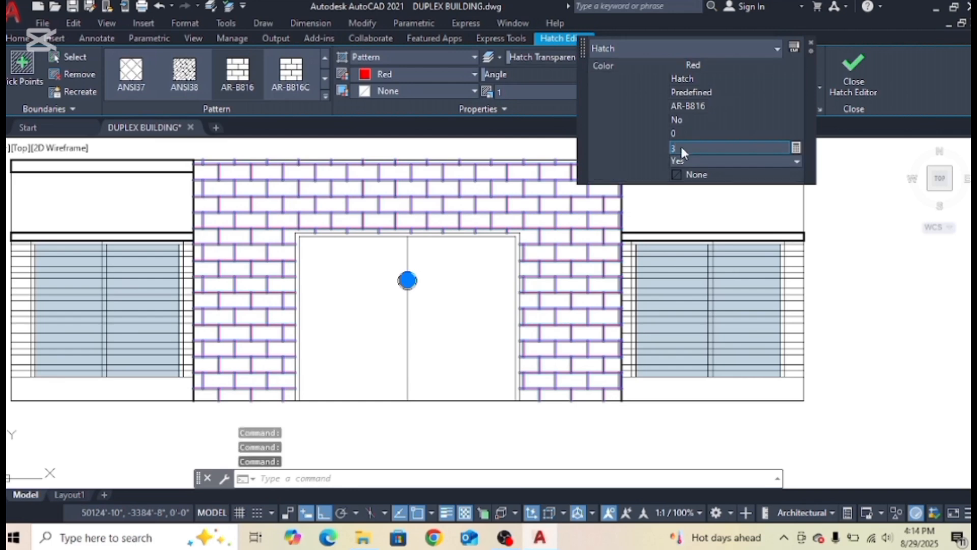
{"action": "key", "text": "Return"}
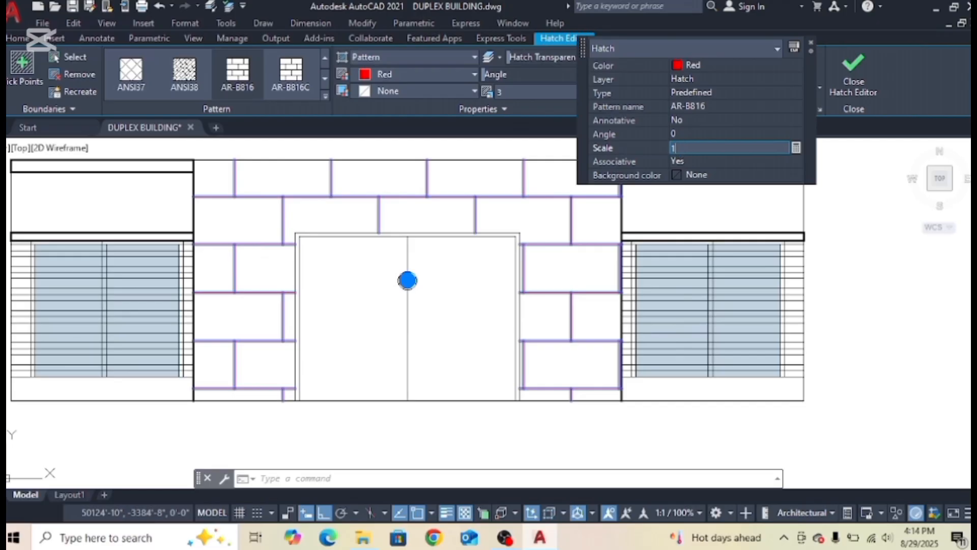
{"action": "left_click", "coordinate": [677, 161]}
{"action": "key", "text": "Escape"}
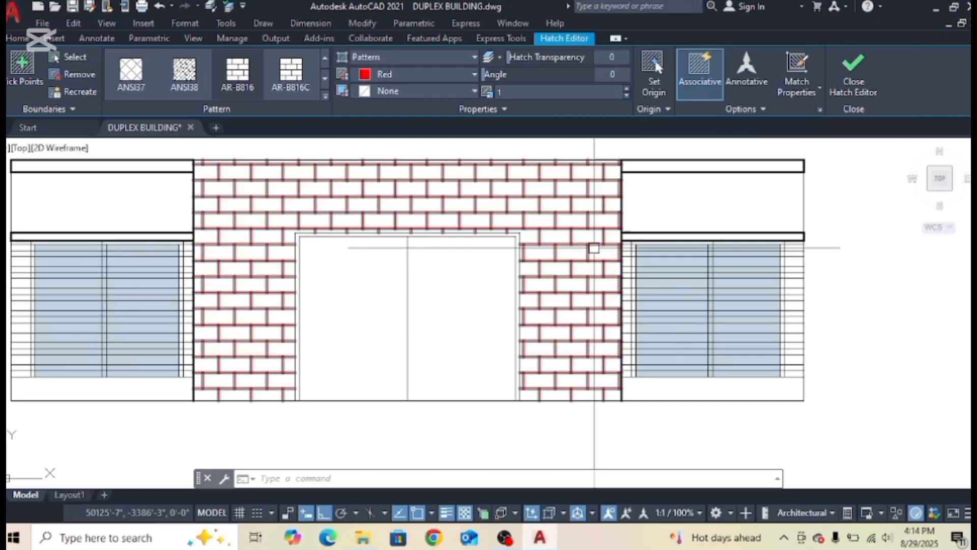
Change the colour of the brick hatch around the door to grey index colour 8.
{"action": "scroll", "coordinate": [540, 257], "scroll_direction": "down", "scroll_amount": 2}
{"action": "left_click", "coordinate": [457, 221]}
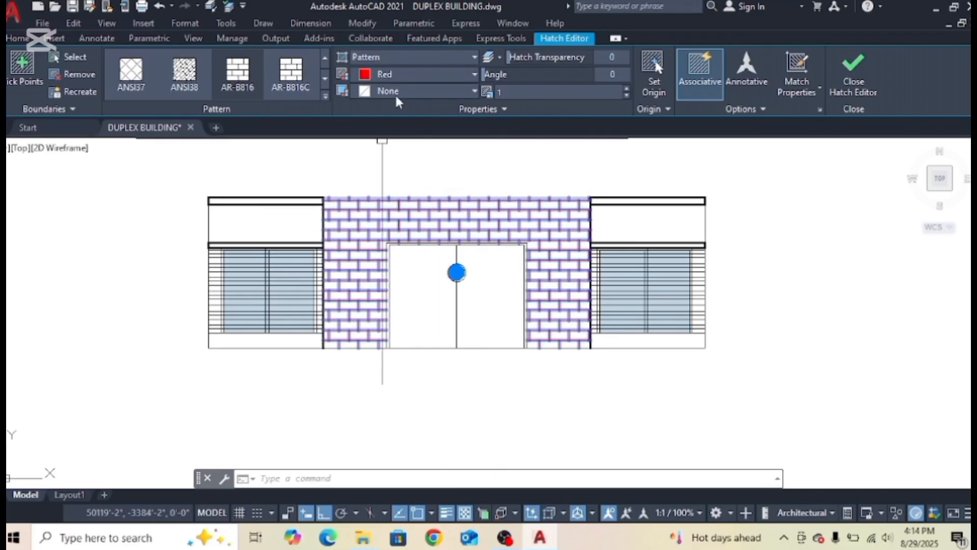
{"action": "left_click", "coordinate": [412, 77]}
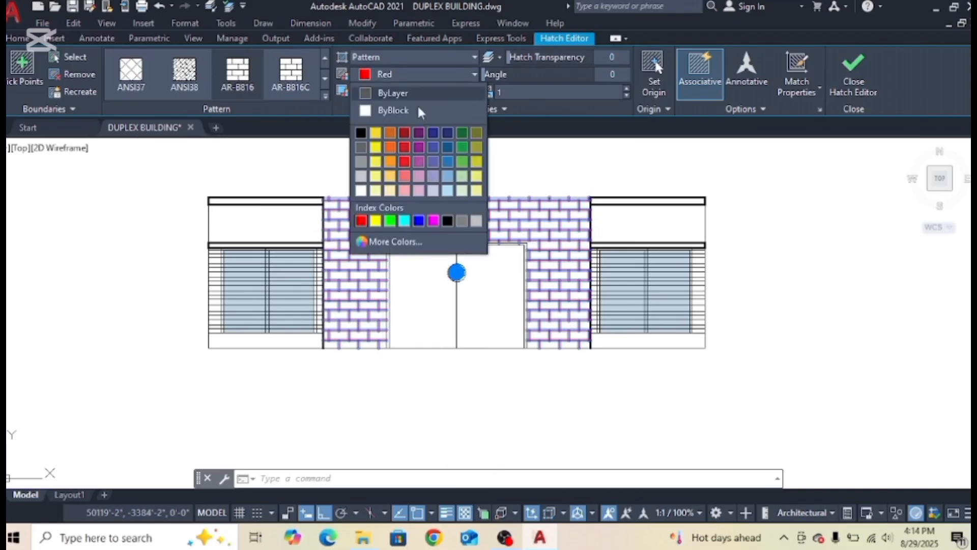
{"action": "left_click", "coordinate": [462, 221]}
{"action": "key", "text": "Escape"}
{"action": "middle_click_drag", "start_coordinate": [407, 223], "coordinate": [480, 240]}
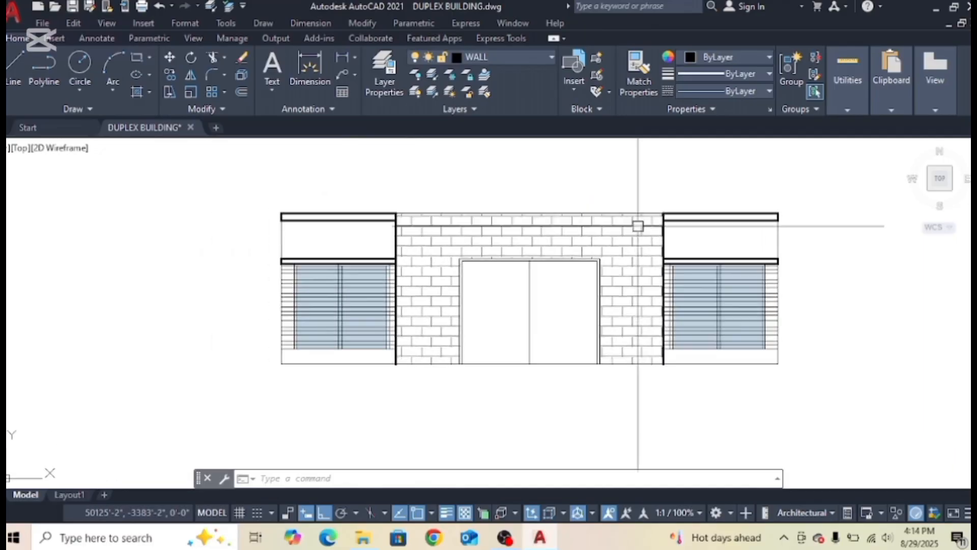
Erase the brick hatch around the door between the two window bays.
{"action": "left_click", "coordinate": [416, 297]}
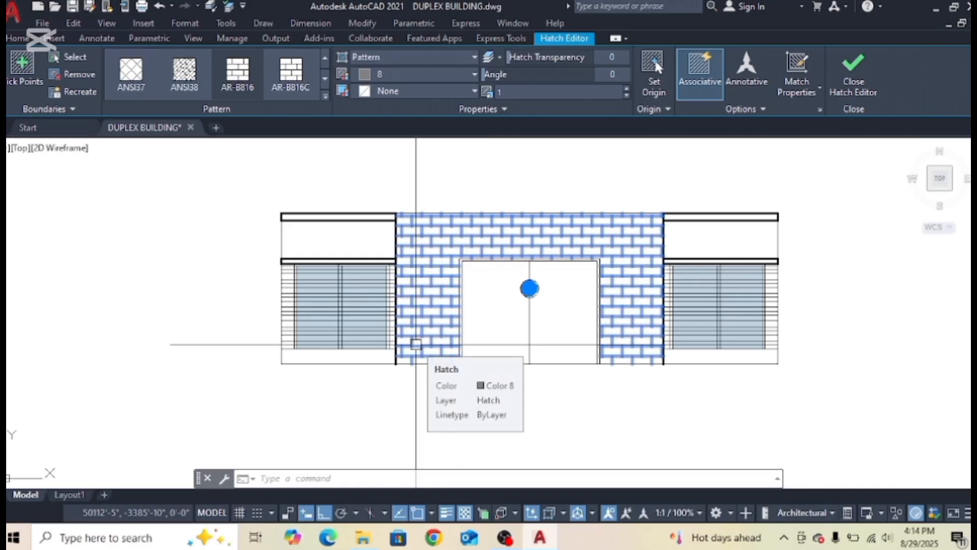
{"action": "key", "text": "Delete"}
{"action": "scroll", "coordinate": [414, 343], "scroll_direction": "down", "scroll_amount": 2}
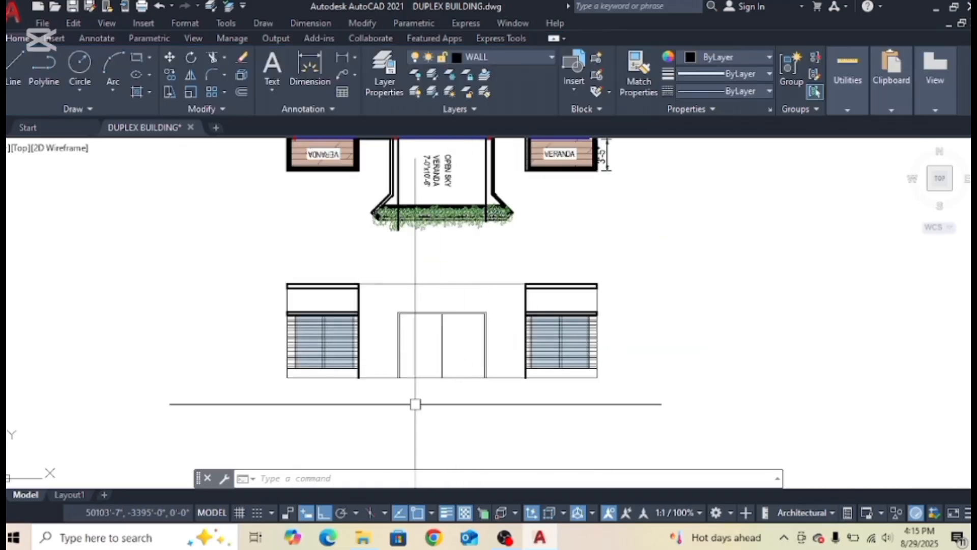
Examine the first-floor elevation against the verandas, open-sky veranda and rooms in the plan above it.
{"action": "middle_click_drag", "start_coordinate": [415, 403], "coordinate": [536, 350]}
{"action": "middle_click_drag", "start_coordinate": [475, 302], "coordinate": [466, 359]}
{"action": "middle_click_drag", "start_coordinate": [499, 307], "coordinate": [494, 275]}
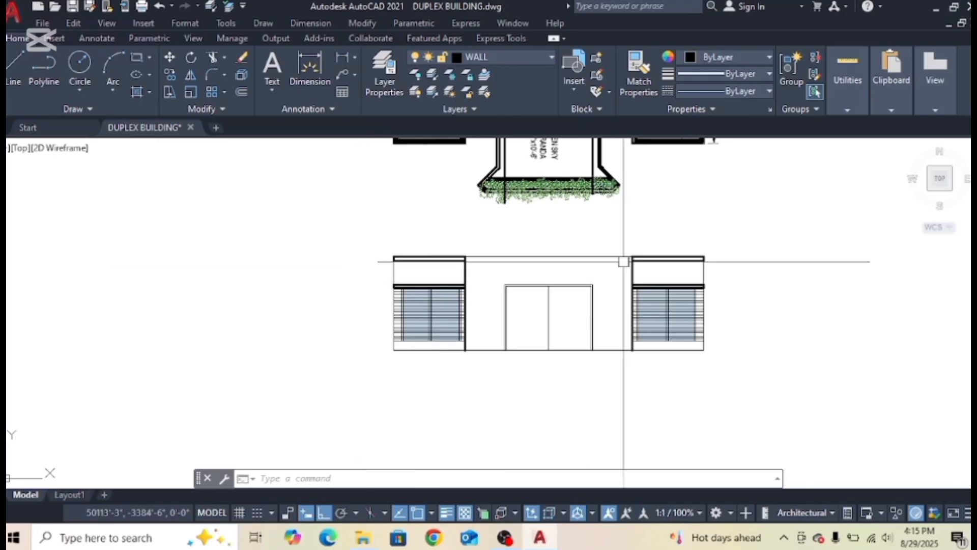
{"action": "mouse_move", "coordinate": [500, 308]}
{"action": "middle_mouse_down"}
{"action": "mouse_move", "coordinate": [484, 364]}
{"action": "mouse_move", "coordinate": [482, 321]}
{"action": "middle_mouse_up"}
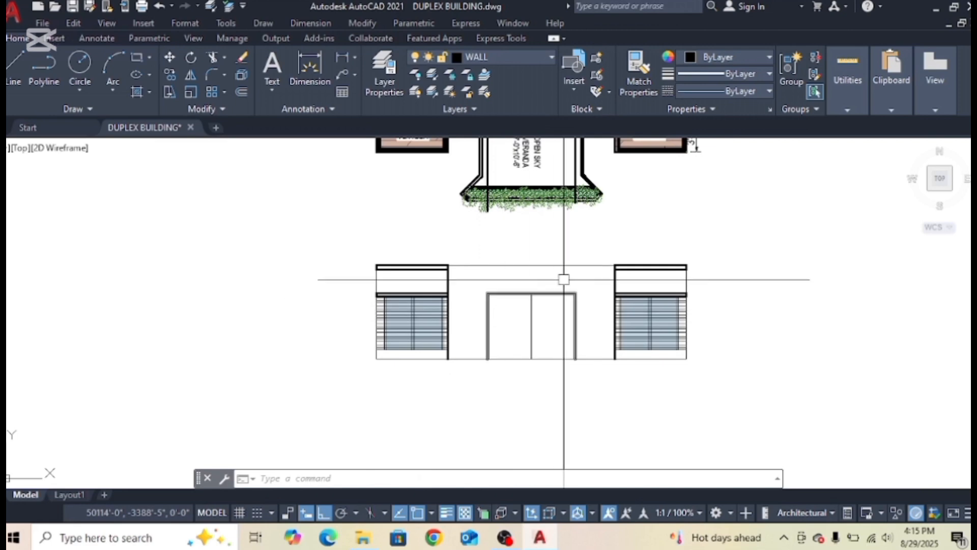
{"action": "mouse_move", "coordinate": [596, 305]}
{"action": "middle_mouse_down"}
{"action": "mouse_move", "coordinate": [616, 330]}
{"action": "mouse_move", "coordinate": [622, 316]}
{"action": "mouse_move", "coordinate": [600, 301]}
{"action": "middle_mouse_up"}
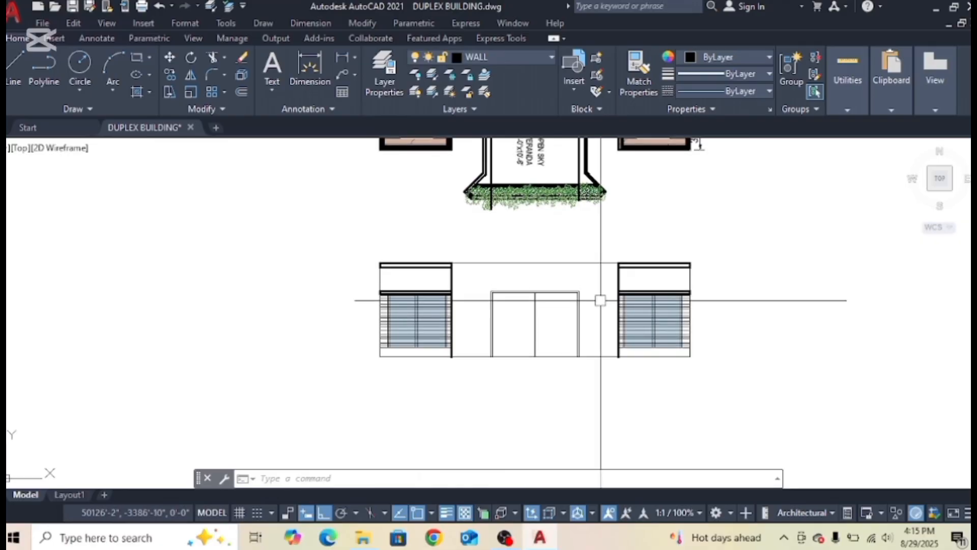
{"action": "scroll", "coordinate": [452, 309], "scroll_direction": "down", "scroll_amount": 3}
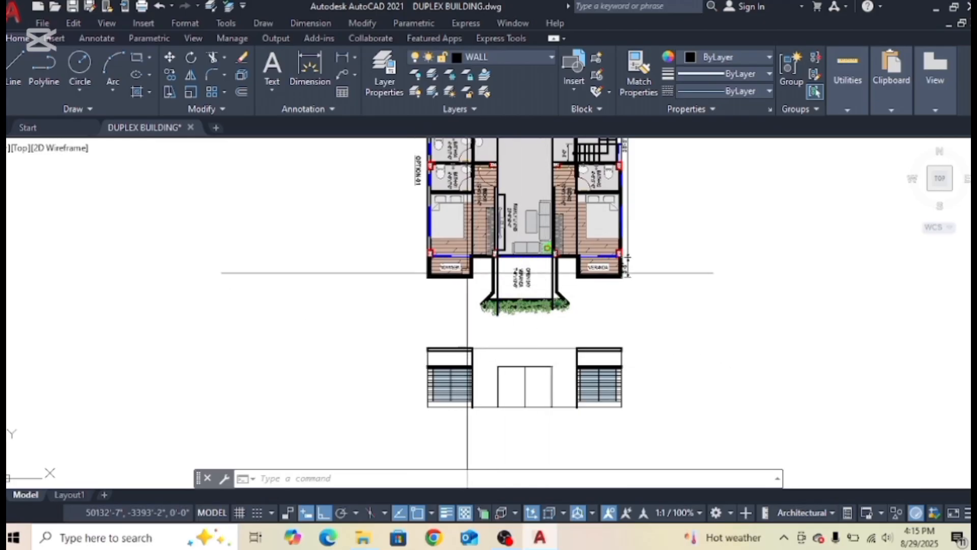
{"action": "scroll", "coordinate": [460, 269], "scroll_direction": "up", "scroll_amount": 2}
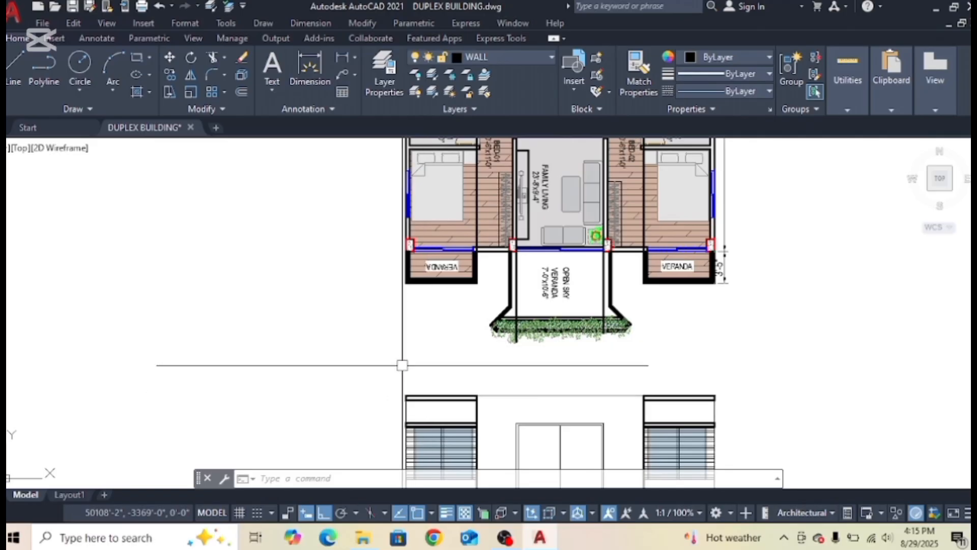
{"action": "middle_click_drag", "start_coordinate": [739, 323], "coordinate": [731, 403]}
{"action": "middle_click_drag", "start_coordinate": [660, 200], "coordinate": [648, 280]}
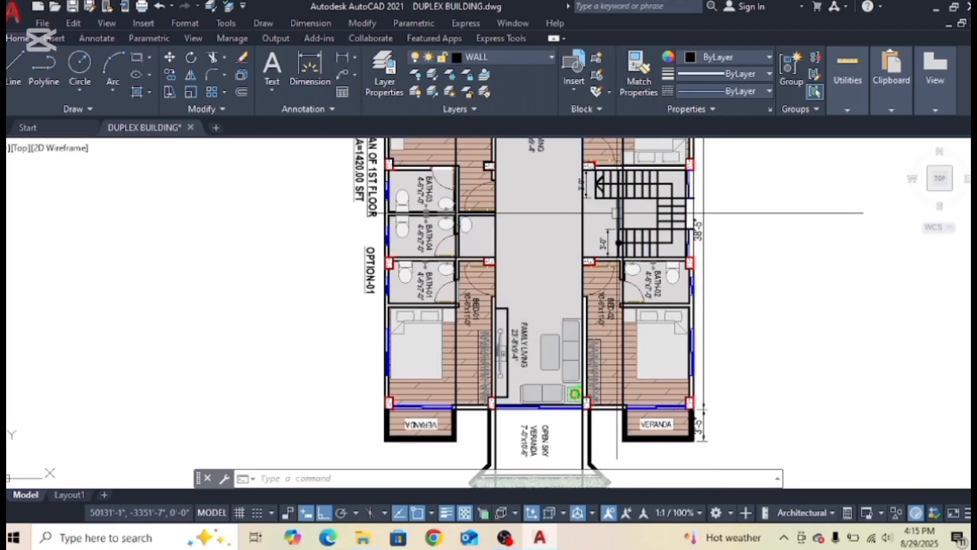
Erase the four long vertical construction lines running through the first-floor plan.
{"action": "scroll", "coordinate": [702, 174], "scroll_direction": "down", "scroll_amount": 5}
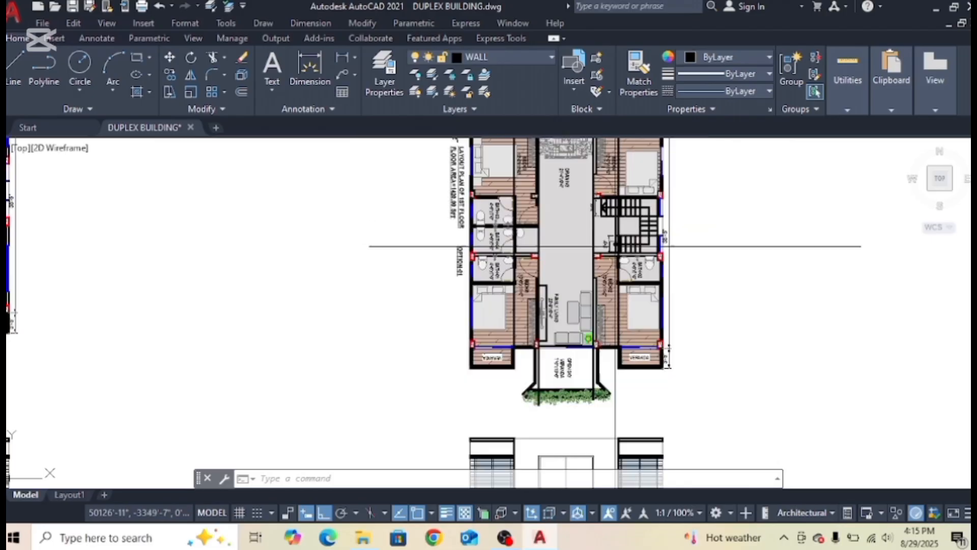
{"action": "left_click", "coordinate": [677, 162]}
{"action": "left_click", "coordinate": [463, 202]}
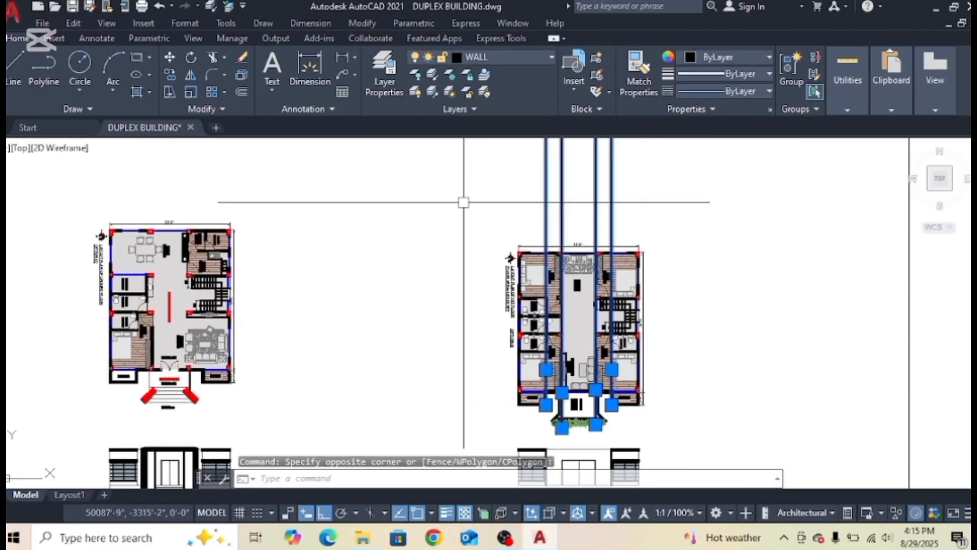
{"action": "key", "text": "Delete"}
{"action": "scroll", "coordinate": [535, 229], "scroll_direction": "down", "scroll_amount": 2}
{"action": "scroll", "coordinate": [547, 336], "scroll_direction": "up", "scroll_amount": 6}
{"action": "middle_click_drag", "start_coordinate": [538, 329], "coordinate": [536, 306]}
{"action": "key", "text": "Escape"}
{"action": "key", "text": "Escape"}
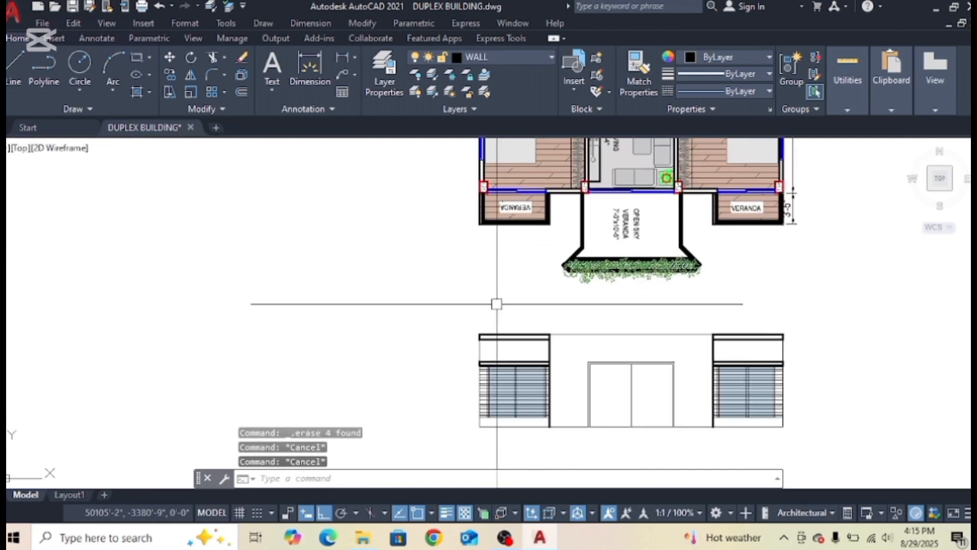
Draw vertical construction lines through the two front corners of the plan's left veranda down across the elevation.
{"action": "type", "text": "xl"}
{"action": "key", "text": "Return"}
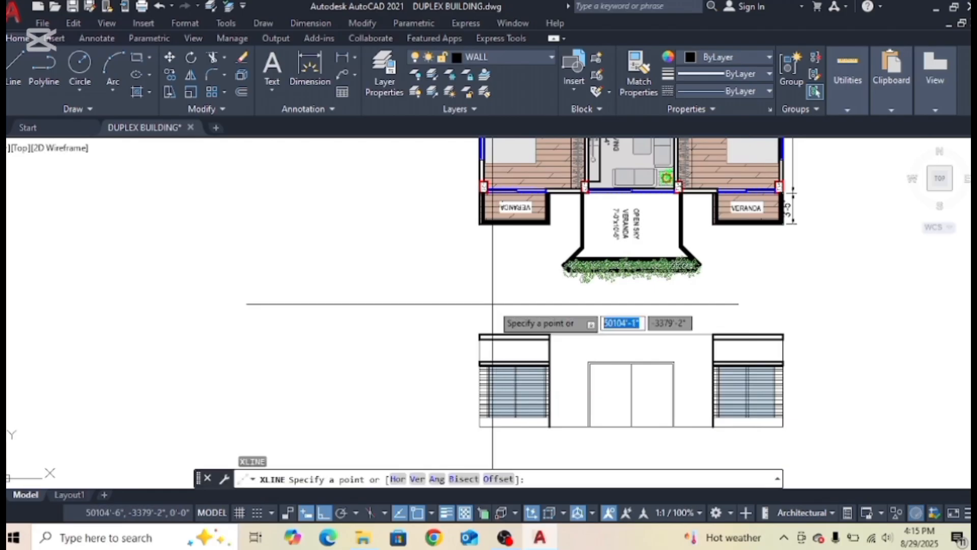
{"action": "type", "text": "v"}
{"action": "key", "text": "Return"}
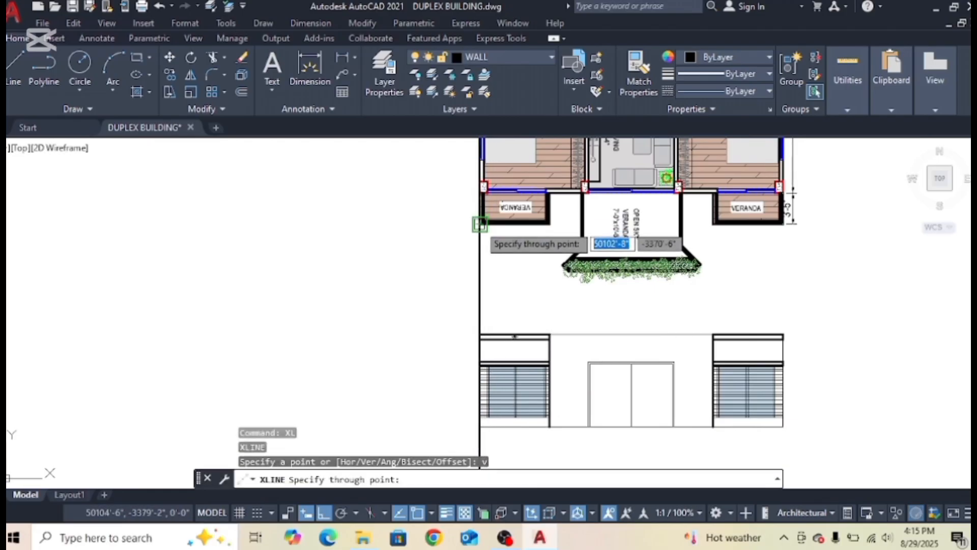
{"action": "left_click", "coordinate": [479, 224]}
{"action": "mouse_move", "coordinate": [635, 282]}
{"action": "middle_mouse_down"}
{"action": "mouse_move", "coordinate": [615, 323]}
{"action": "mouse_move", "coordinate": [575, 336]}
{"action": "mouse_move", "coordinate": [636, 244]}
{"action": "middle_mouse_up"}
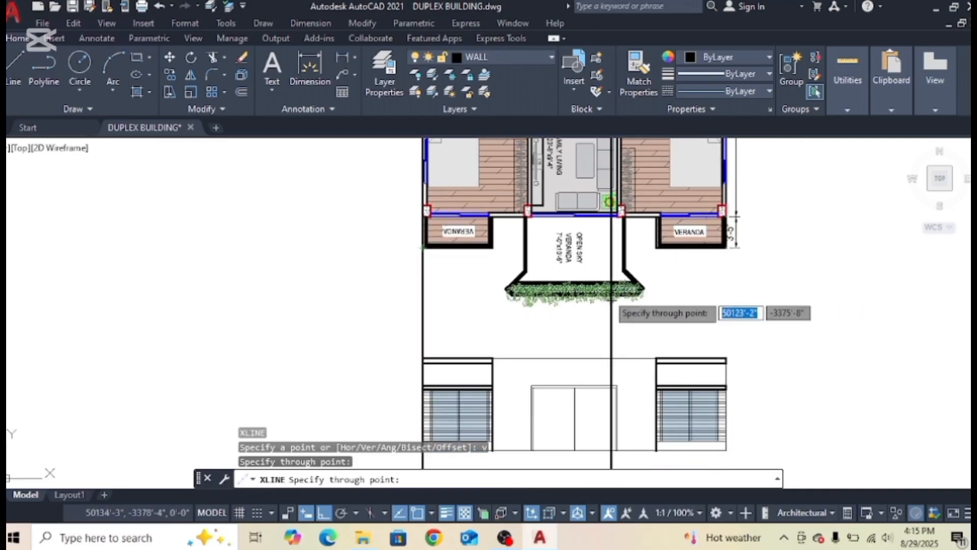
{"action": "scroll", "coordinate": [566, 269], "scroll_direction": "up", "scroll_amount": 3}
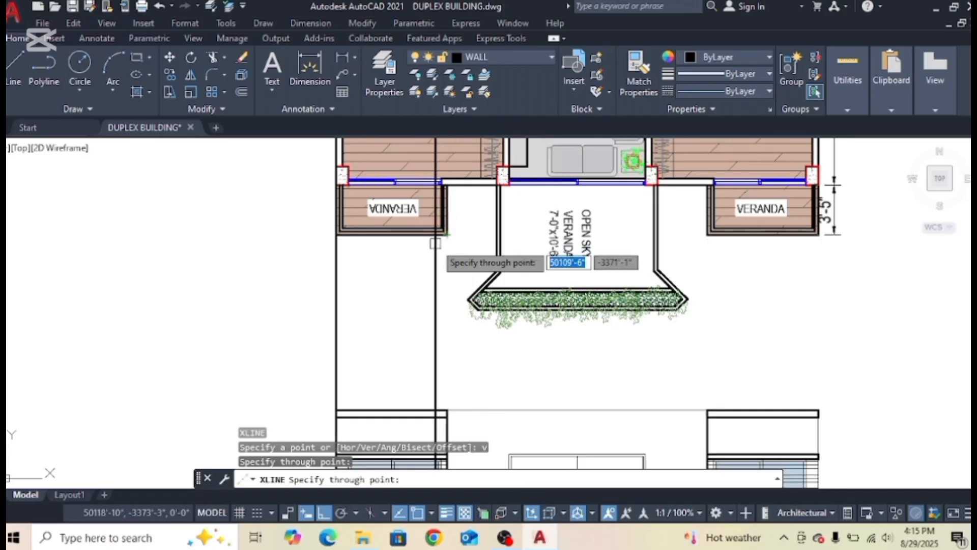
{"action": "left_click", "coordinate": [447, 235]}
Draw vertical construction lines through the two front corners of the plan's right veranda down across the elevation.
{"action": "scroll", "coordinate": [511, 301], "scroll_direction": "down", "scroll_amount": 4}
{"action": "scroll", "coordinate": [592, 290], "scroll_direction": "up", "scroll_amount": 4}
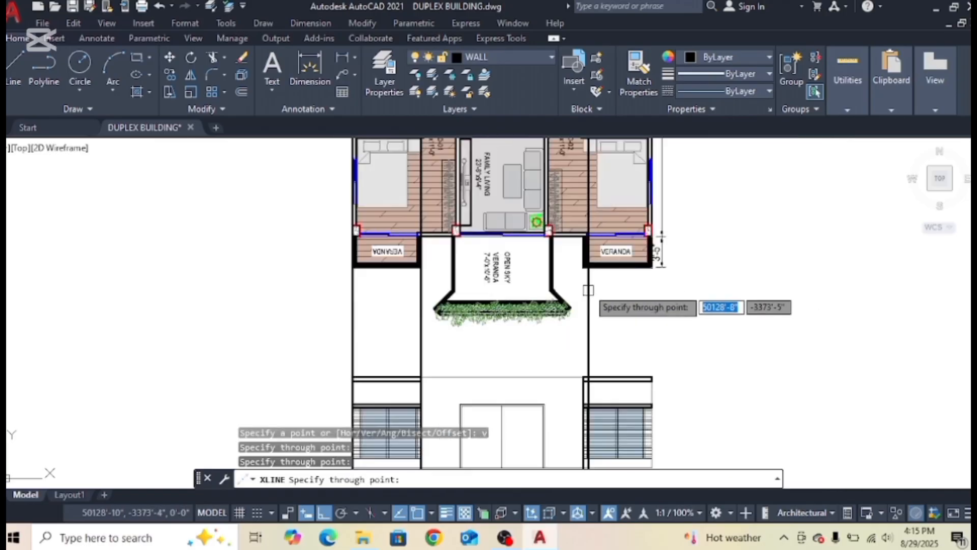
{"action": "left_click", "coordinate": [686, 256]}
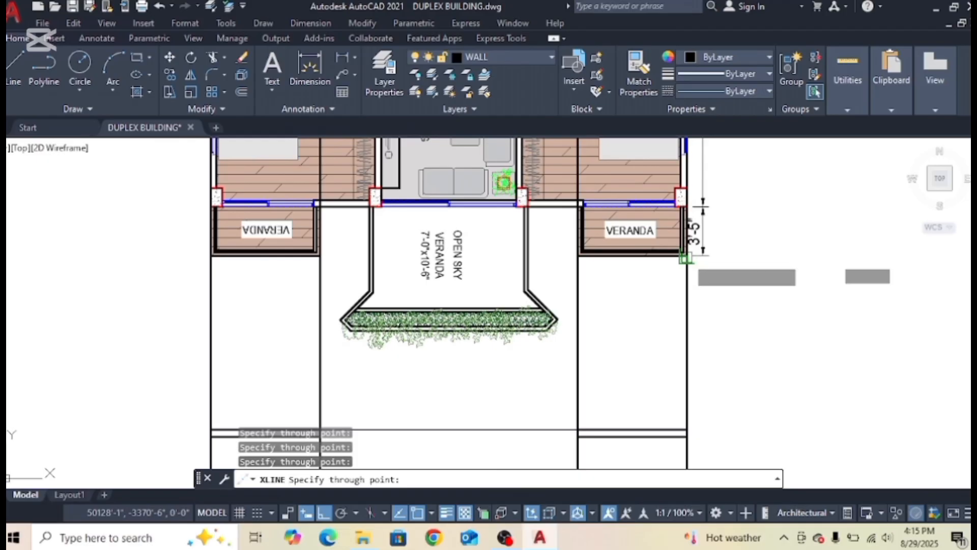
{"action": "scroll", "coordinate": [686, 256], "scroll_direction": "down", "scroll_amount": 4}
{"action": "key", "text": "Escape"}
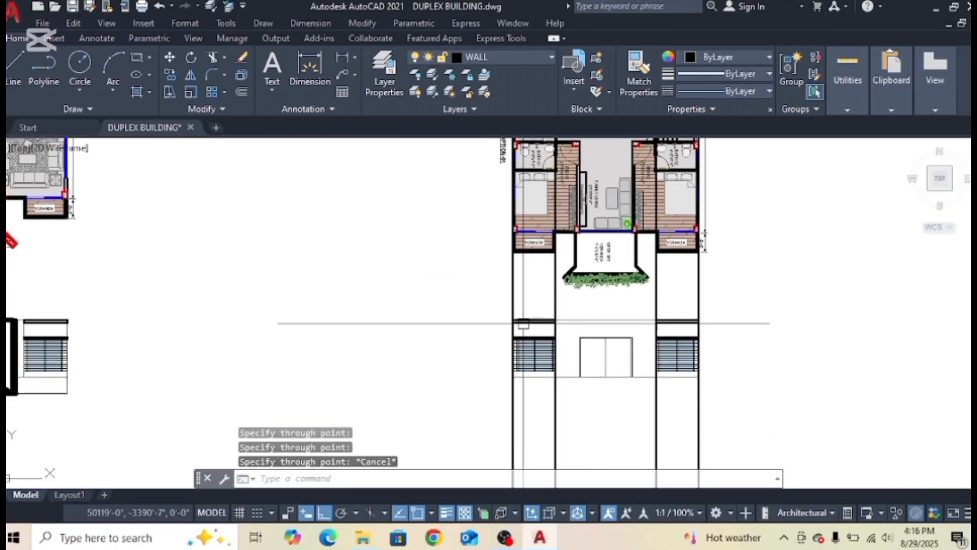
Draw a polyline from the elevation's top-left corner, 36 inches up, across to the right outer construction line and down to the right bay's top.
{"action": "scroll", "coordinate": [522, 324], "scroll_direction": "up", "scroll_amount": 2}
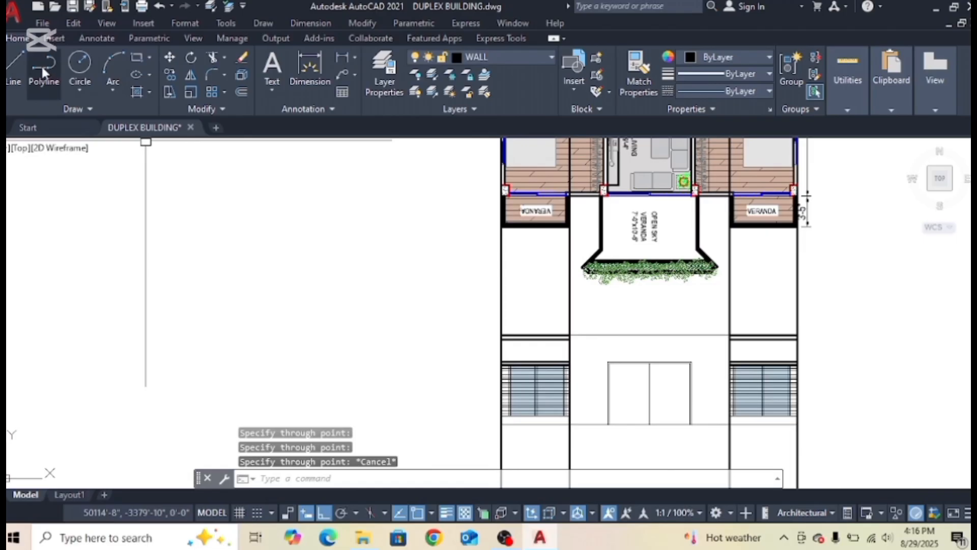
{"action": "left_click", "coordinate": [42, 65]}
{"action": "left_click", "coordinate": [499, 335]}
{"action": "scroll", "coordinate": [506, 321], "scroll_direction": "up", "scroll_amount": 3}
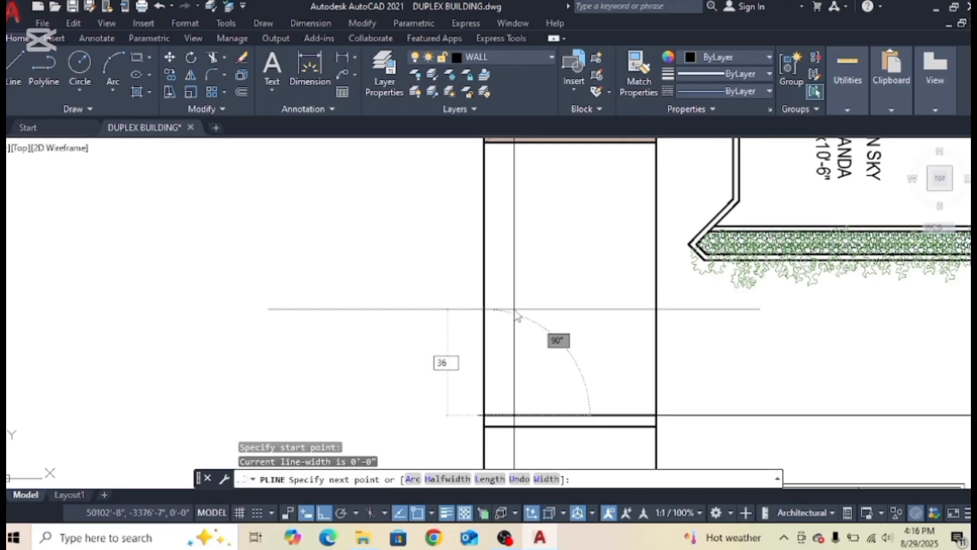
{"action": "key", "text": "Return"}
{"action": "scroll", "coordinate": [611, 367], "scroll_direction": "down", "scroll_amount": 3}
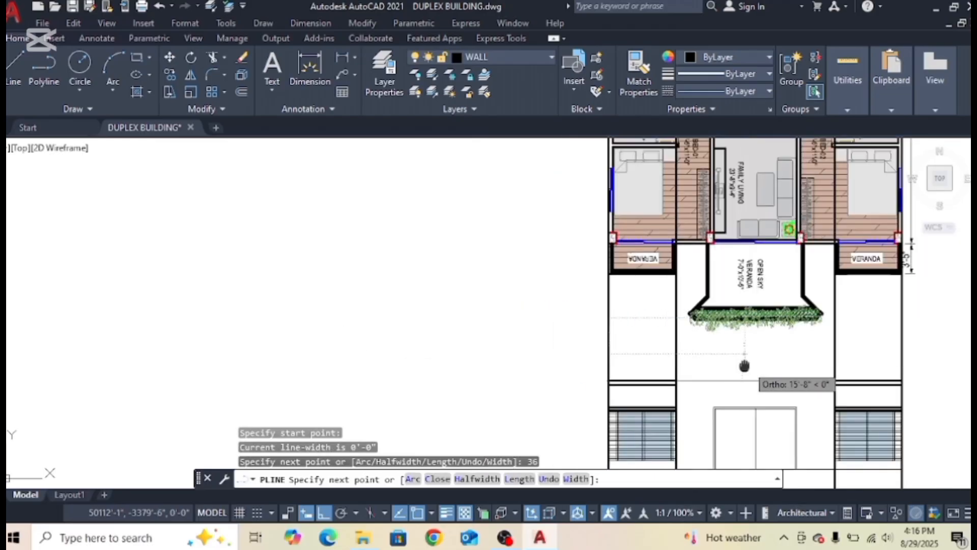
{"action": "left_click", "coordinate": [702, 316]}
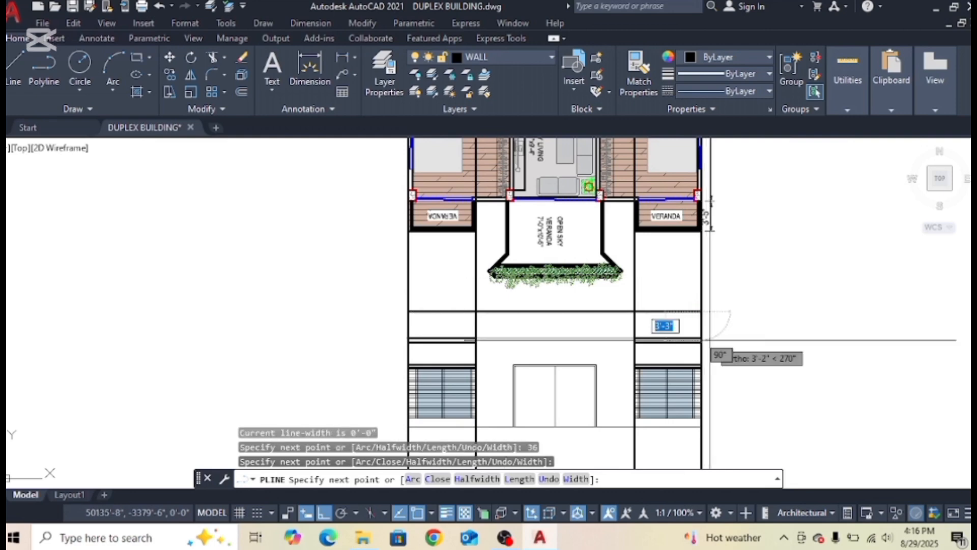
{"action": "scroll", "coordinate": [707, 336], "scroll_direction": "up", "scroll_amount": 3}
{"action": "scroll", "coordinate": [682, 338], "scroll_direction": "down", "scroll_amount": 3}
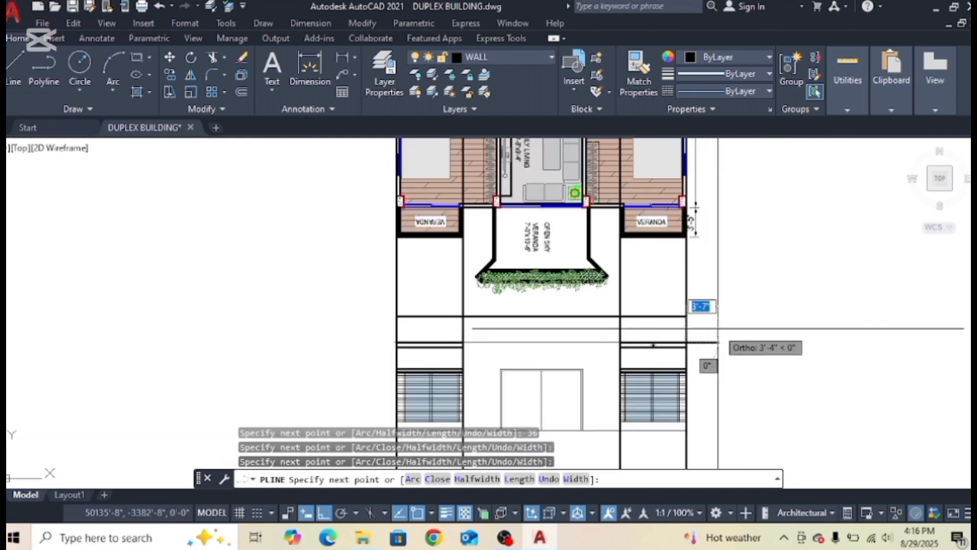
{"action": "key", "text": "Escape"}
{"action": "key", "text": "Escape"}
{"action": "key", "text": "Escape"}
{"action": "key", "text": "Escape"}
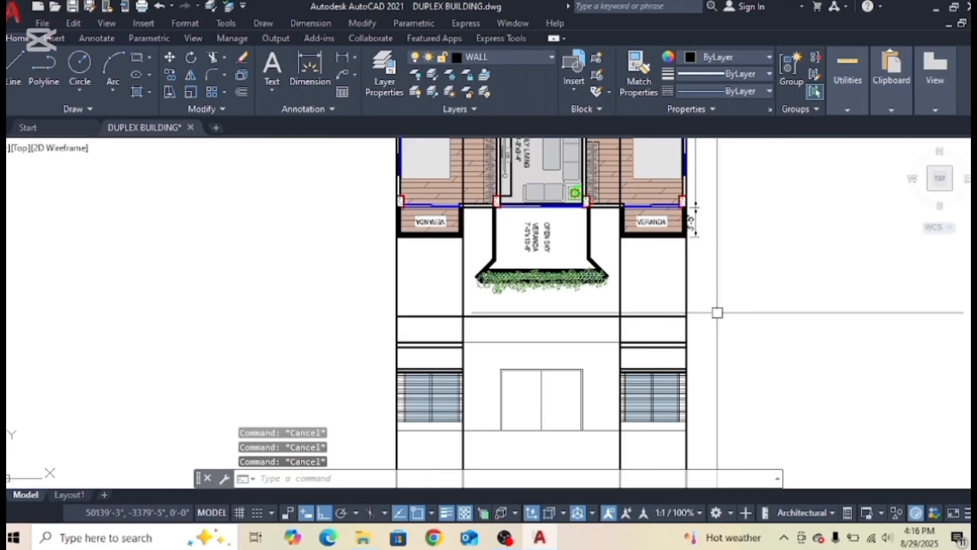
Trim the parts of the four vertical construction lines that rise above the new top line of the elevation.
{"action": "key", "text": "Return"}
{"action": "mouse_move", "coordinate": [693, 297]}
{"action": "left_mouse_down"}
{"action": "mouse_move", "coordinate": [632, 281]}
{"action": "mouse_move", "coordinate": [626, 298]}
{"action": "mouse_move", "coordinate": [522, 306]}
{"action": "mouse_move", "coordinate": [560, 304]}
{"action": "mouse_move", "coordinate": [352, 301]}
{"action": "mouse_move", "coordinate": [565, 338]}
{"action": "left_mouse_up"}
{"action": "scroll", "coordinate": [565, 339], "scroll_direction": "down", "scroll_amount": 3}
{"action": "key", "text": "Escape"}
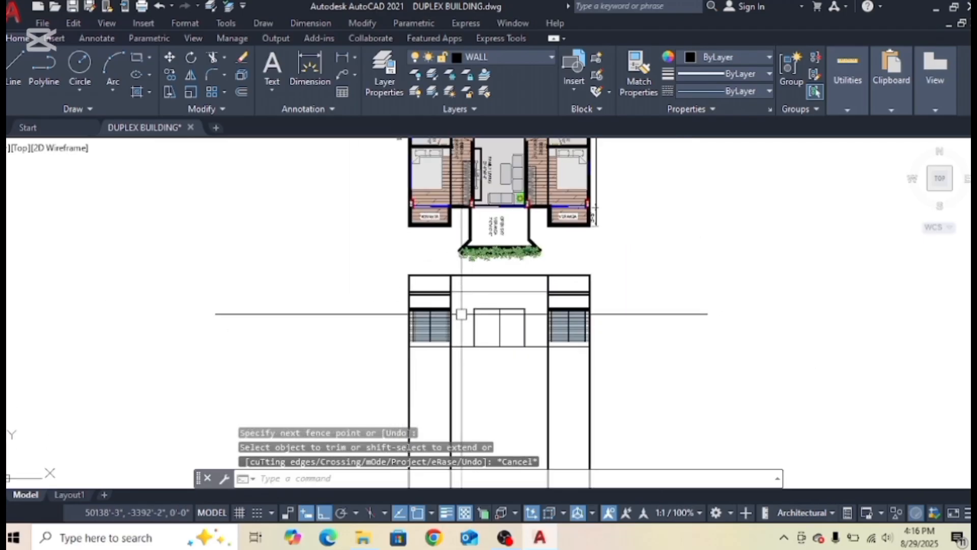
{"action": "scroll", "coordinate": [461, 274], "scroll_direction": "up", "scroll_amount": 5}
{"action": "left_click", "coordinate": [452, 277]}
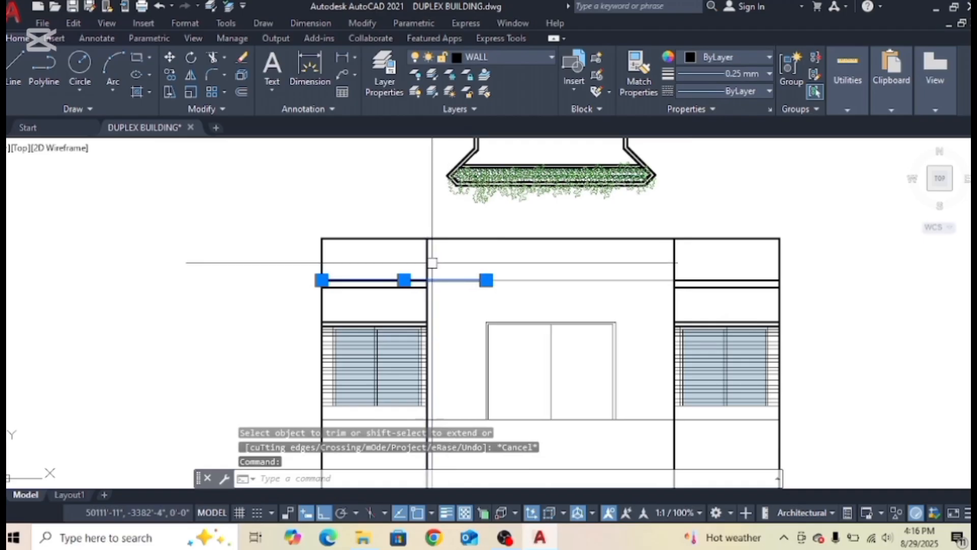
{"action": "scroll", "coordinate": [489, 305], "scroll_direction": "down", "scroll_amount": 5}
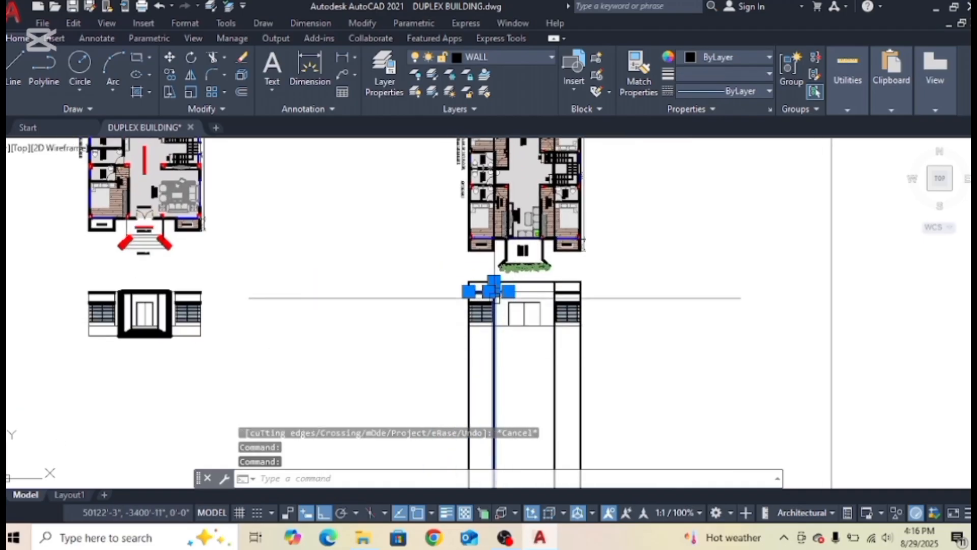
{"action": "key", "text": "Escape"}
{"action": "key", "text": "Escape"}
{"action": "scroll", "coordinate": [497, 290], "scroll_direction": "up", "scroll_amount": 4}
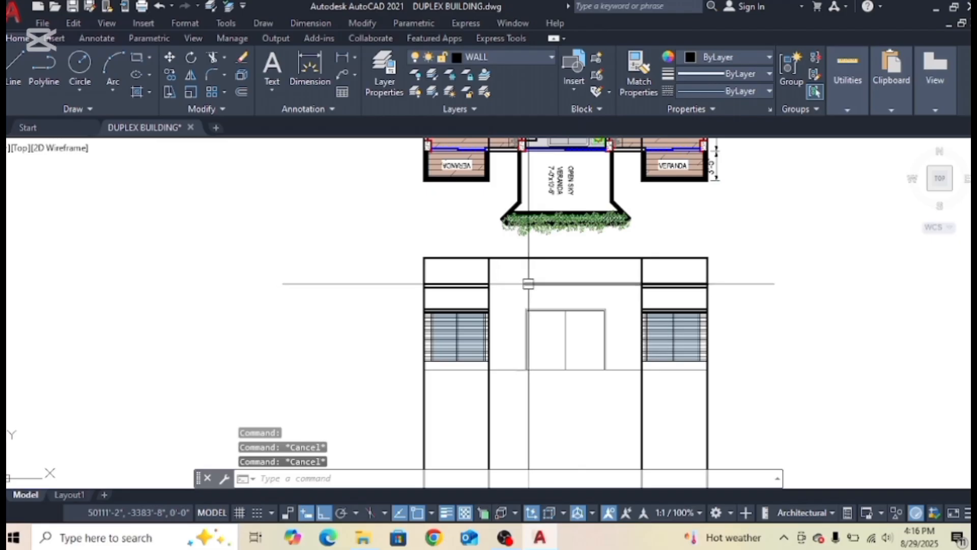
Erase the overlapping duplicate lines along the former roof line that spans the space between the two bays.
{"action": "left_click", "coordinate": [597, 282]}
{"action": "key", "text": "Escape"}
{"action": "left_click", "coordinate": [505, 283]}
{"action": "key", "text": "Delete"}
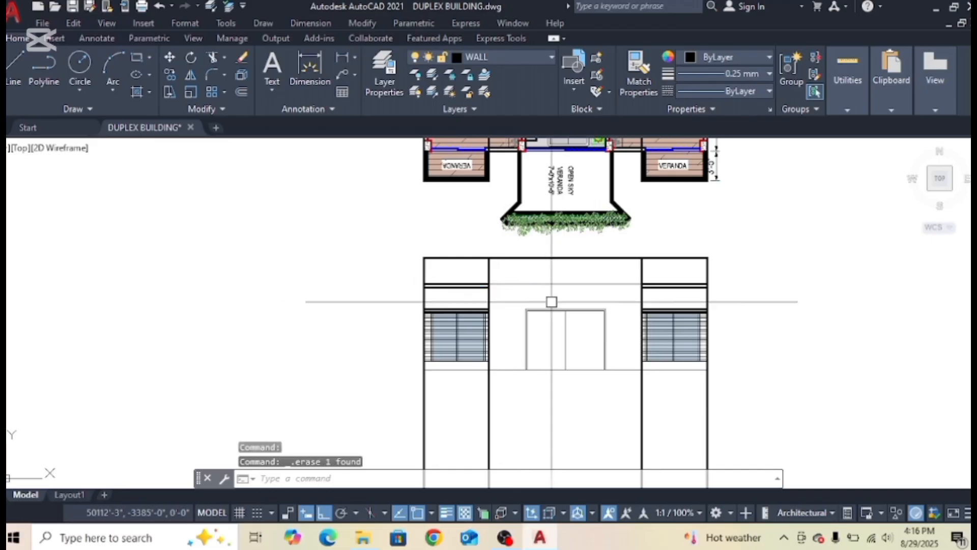
{"action": "left_click", "coordinate": [509, 283]}
{"action": "key", "text": "Escape"}
{"action": "scroll", "coordinate": [504, 280], "scroll_direction": "up", "scroll_amount": 4}
{"action": "left_click", "coordinate": [517, 262]}
{"action": "left_click", "coordinate": [470, 318]}
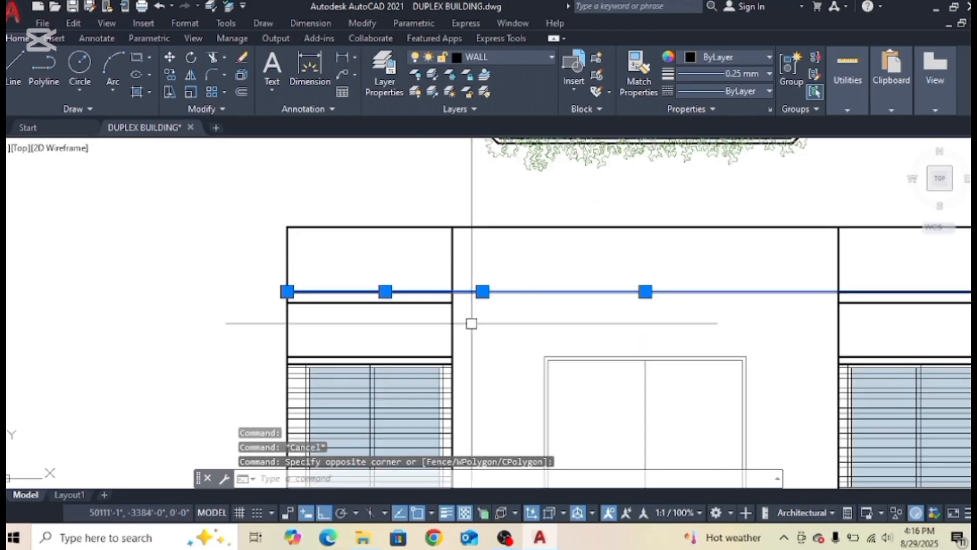
{"action": "left_click", "coordinate": [768, 255], "text": "shift"}
{"action": "left_click", "coordinate": [721, 312], "text": "shift"}
{"action": "key", "text": "Delete"}
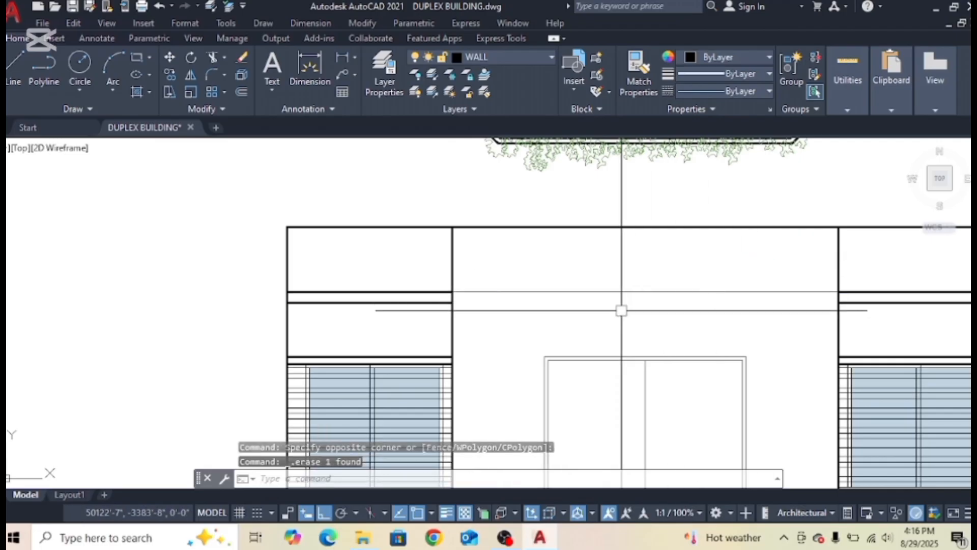
Trim off the vertical construction lines extending below the elevation's base line.
{"action": "left_click", "coordinate": [534, 291]}
{"action": "scroll", "coordinate": [647, 320], "scroll_direction": "down", "scroll_amount": 3}
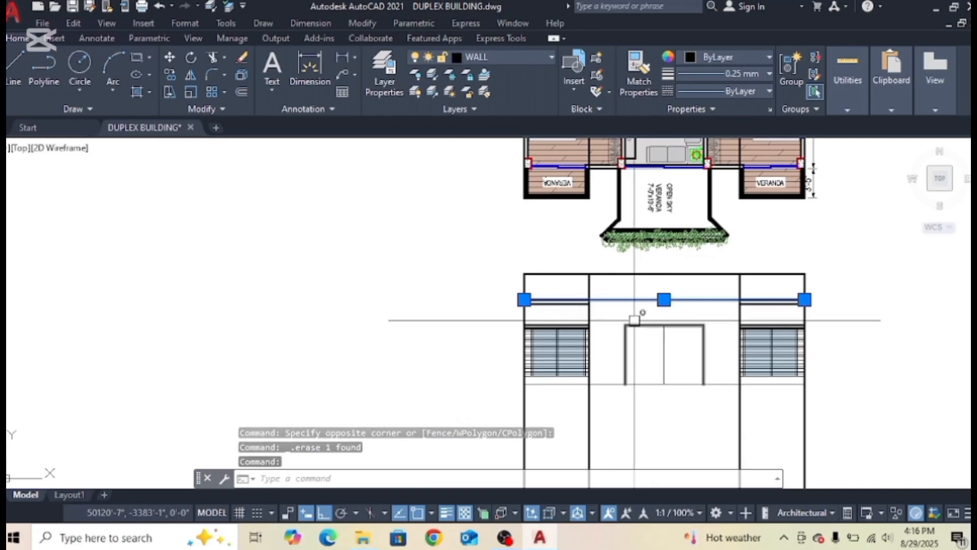
{"action": "type", "text": "t"}
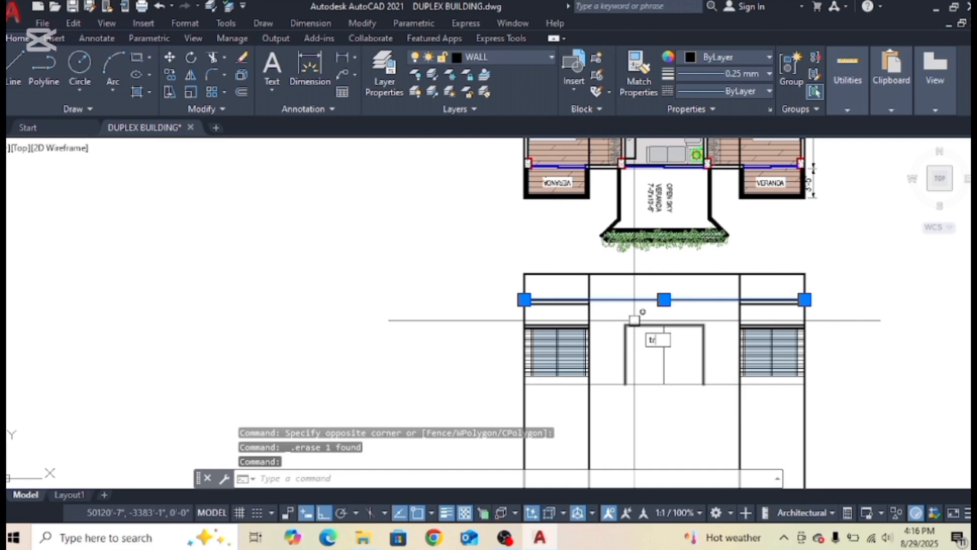
{"action": "type", "text": "r"}
{"action": "key", "text": "Return"}
{"action": "middle_click_drag", "start_coordinate": [634, 320], "coordinate": [616, 215]}
{"action": "left_click_drag", "start_coordinate": [839, 347], "coordinate": [413, 399]}
{"action": "key", "text": "Escape"}
Examine how the elevation's bays and top band line up with the verandas in the plan above.
{"action": "middle_click_drag", "start_coordinate": [646, 239], "coordinate": [625, 353]}
{"action": "scroll", "coordinate": [656, 260], "scroll_direction": "up", "scroll_amount": 2}
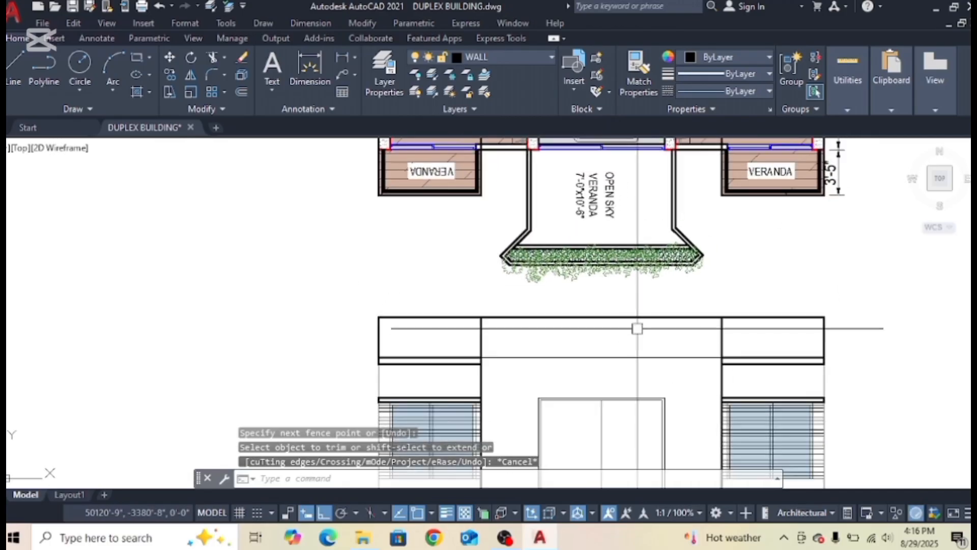
{"action": "scroll", "coordinate": [631, 350], "scroll_direction": "down", "scroll_amount": 2}
{"action": "mouse_move", "coordinate": [701, 332]}
{"action": "middle_mouse_down"}
{"action": "mouse_move", "coordinate": [688, 353]}
{"action": "mouse_move", "coordinate": [696, 390]}
{"action": "mouse_move", "coordinate": [708, 342]}
{"action": "middle_mouse_up"}
{"action": "key", "text": "Escape"}
{"action": "scroll", "coordinate": [458, 270], "scroll_direction": "up", "scroll_amount": 2}
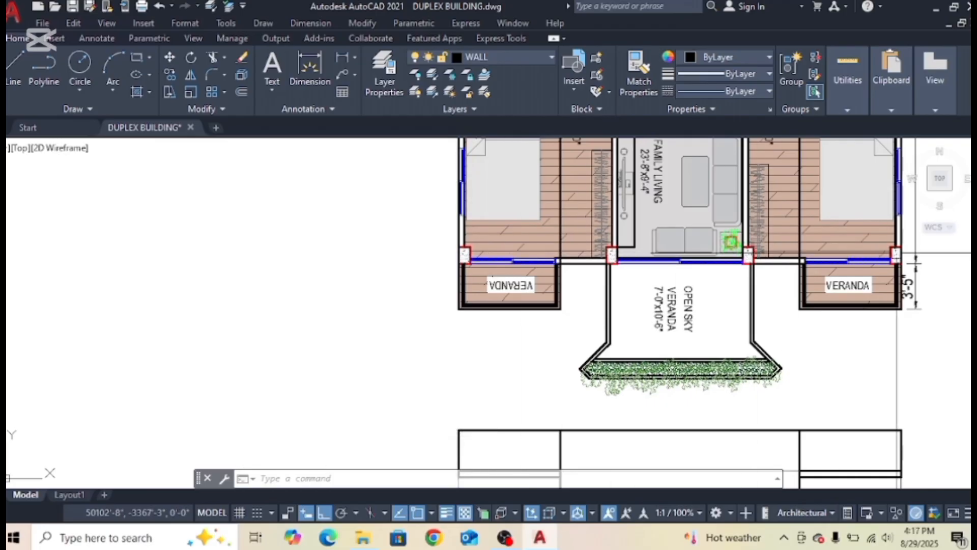
{"action": "scroll", "coordinate": [661, 316], "scroll_direction": "down", "scroll_amount": 2}
{"action": "scroll", "coordinate": [585, 359], "scroll_direction": "up", "scroll_amount": 2}
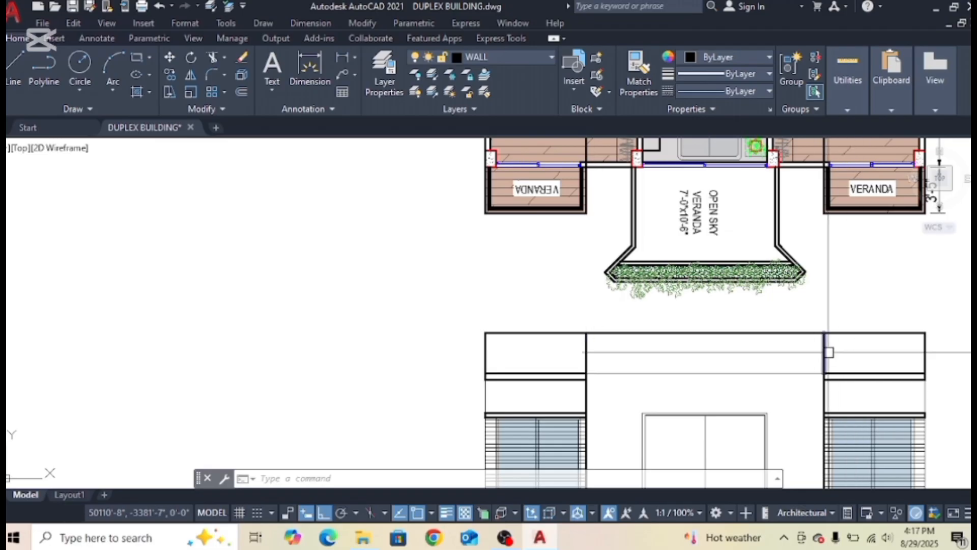
{"action": "middle_click_drag", "start_coordinate": [565, 292], "coordinate": [567, 341]}
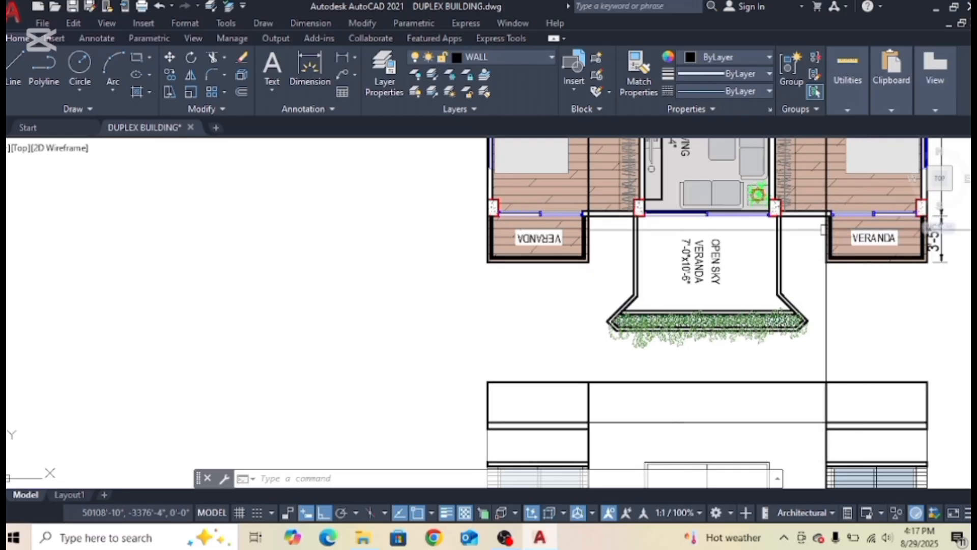
{"action": "mouse_move", "coordinate": [777, 316]}
{"action": "middle_mouse_down"}
{"action": "mouse_move", "coordinate": [748, 238]}
{"action": "mouse_move", "coordinate": [704, 319]}
{"action": "middle_mouse_up"}
{"action": "middle_click_drag", "start_coordinate": [515, 405], "coordinate": [501, 365]}
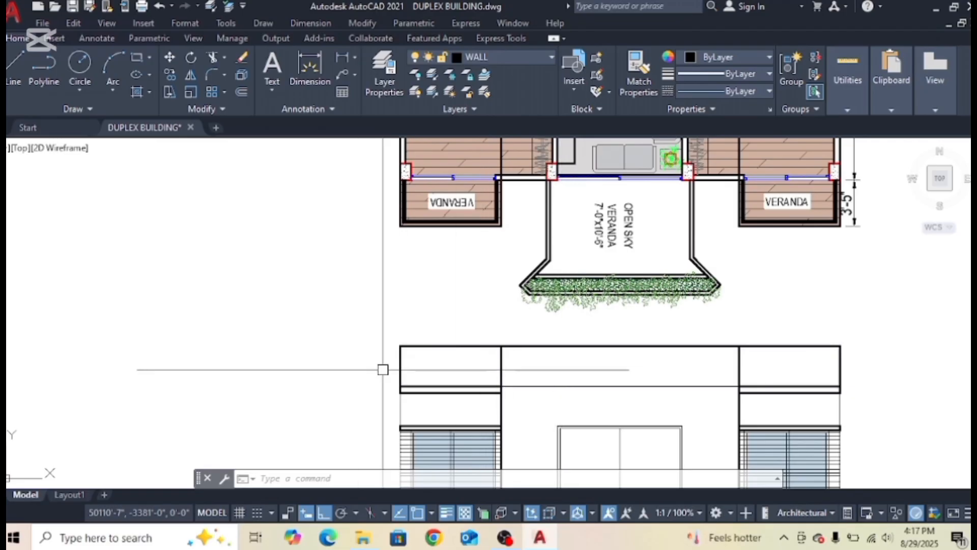
Trim away the heavy top line of the elevation between the two bays.
{"action": "key", "text": "Escape"}
{"action": "key", "text": "Escape"}
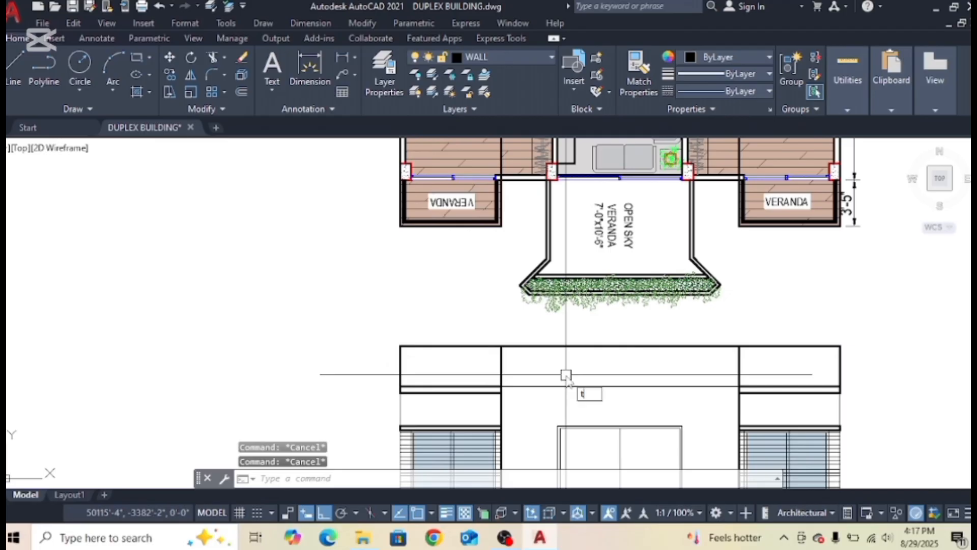
{"action": "type", "text": "tr"}
{"action": "key", "text": "Return"}
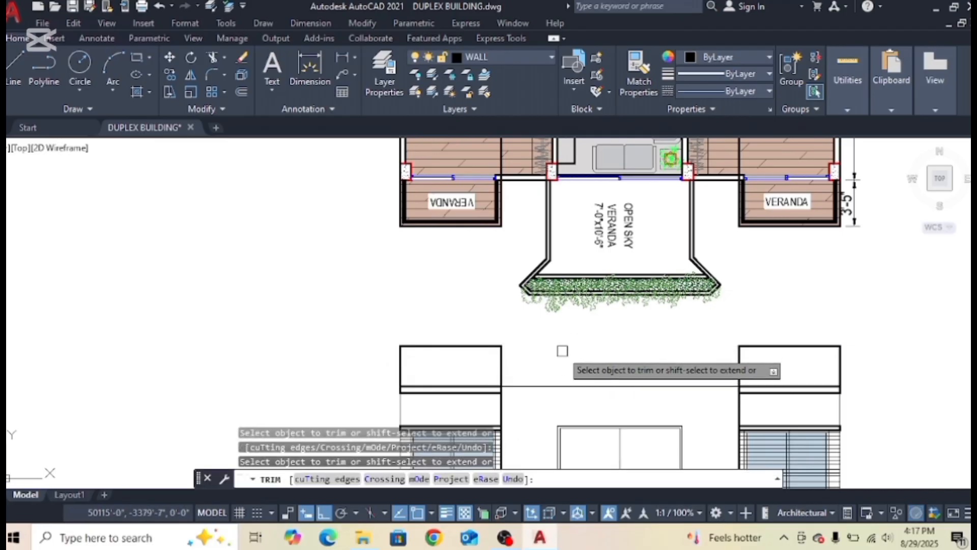
{"action": "key", "text": "Escape"}
{"action": "key", "text": "Escape"}
{"action": "key", "text": "Escape"}
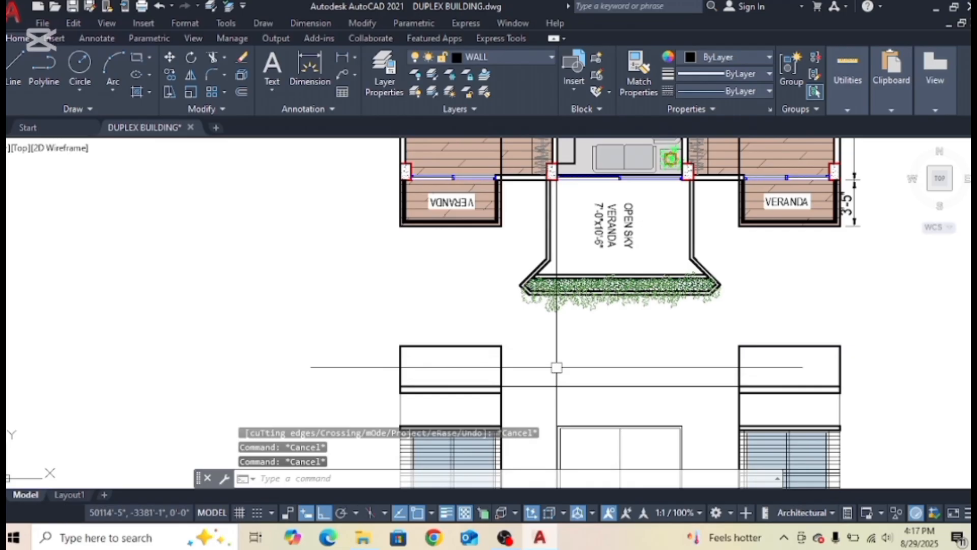
Draw a line joining the inner top corners of the two bays.
{"action": "type", "text": "l"}
{"action": "key", "text": "Return"}
{"action": "left_click", "coordinate": [501, 346]}
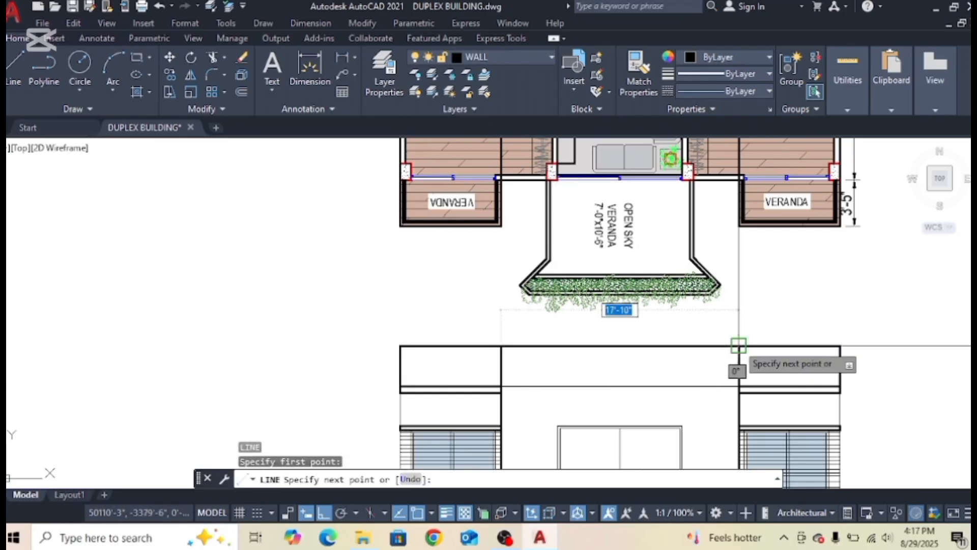
{"action": "left_click", "coordinate": [739, 346]}
{"action": "key", "text": "Escape"}
{"action": "key", "text": "Escape"}
Match the new top line's properties to the thin horizontal line below it.
{"action": "type", "text": "ma"}
{"action": "key", "text": "Return"}
{"action": "left_click", "coordinate": [648, 381]}
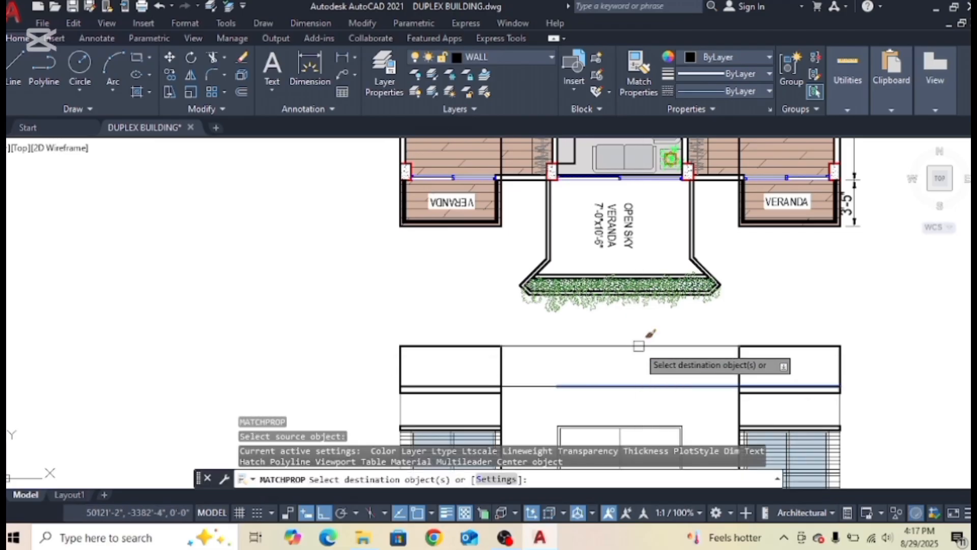
{"action": "key", "text": "Escape"}
{"action": "scroll", "coordinate": [631, 371], "scroll_direction": "down", "scroll_amount": 2}
{"action": "middle_click_drag", "start_coordinate": [634, 380], "coordinate": [632, 319]}
{"action": "scroll", "coordinate": [581, 321], "scroll_direction": "up", "scroll_amount": 2}
{"action": "middle_click_drag", "start_coordinate": [646, 281], "coordinate": [645, 240]}
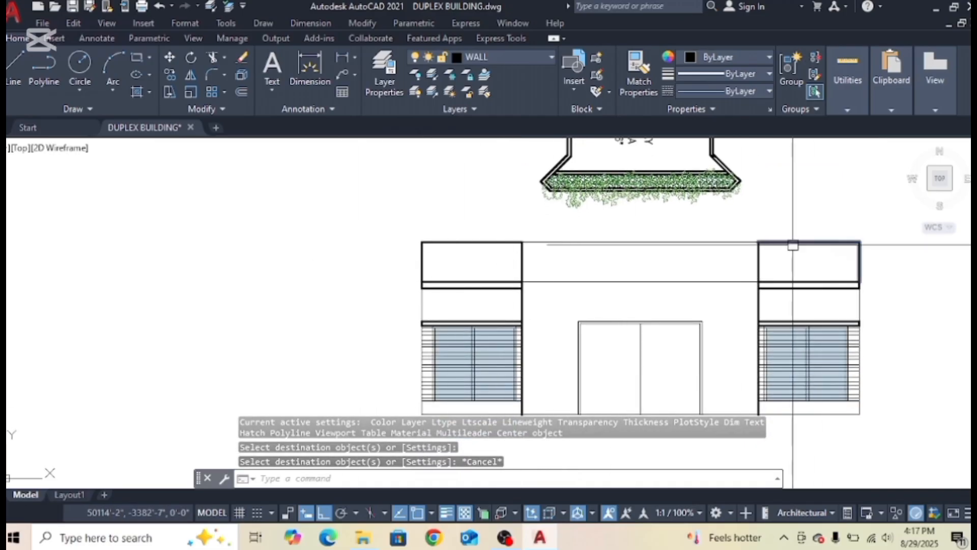
Save the drawing.
{"action": "scroll", "coordinate": [818, 274], "scroll_direction": "down", "scroll_amount": 3}
{"action": "scroll", "coordinate": [778, 272], "scroll_direction": "up", "scroll_amount": 2}
{"action": "key", "text": "Escape"}
{"action": "scroll", "coordinate": [758, 312], "scroll_direction": "down", "scroll_amount": 2}
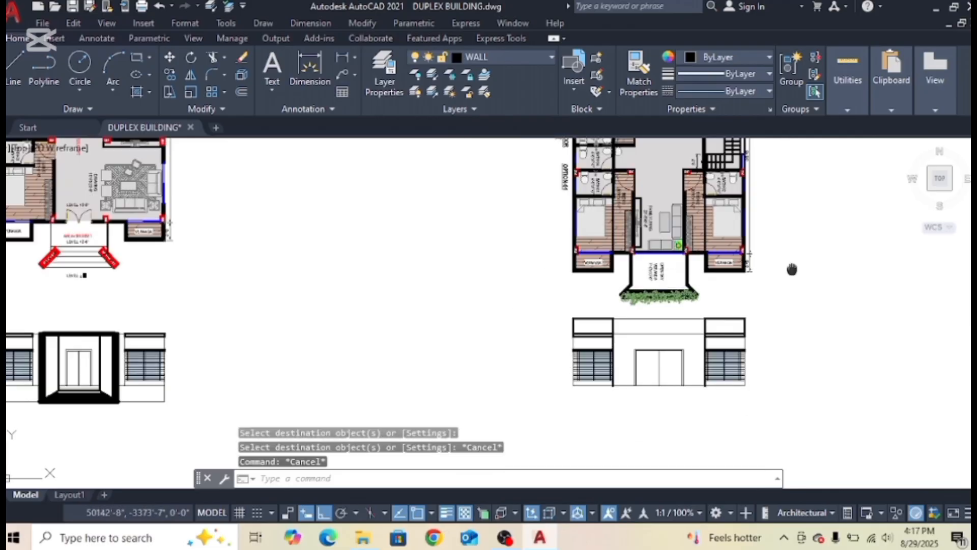
{"action": "scroll", "coordinate": [792, 270], "scroll_direction": "down", "scroll_amount": 1}
{"action": "key", "text": "Escape"}
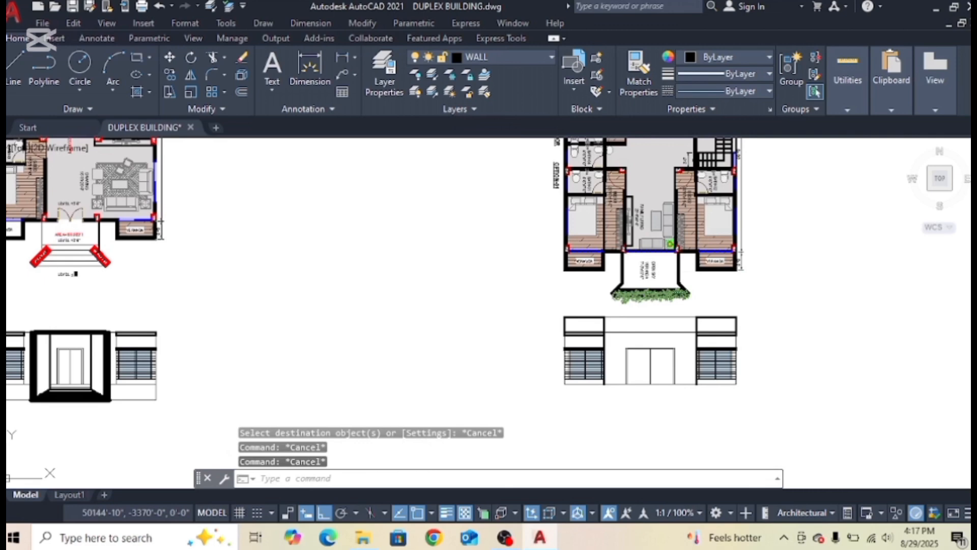
{"action": "key", "text": "ctrl+s"}
Draw a vertical construction line through the column corner at the plan's stair opening, running down across the elevation.
{"action": "scroll", "coordinate": [726, 224], "scroll_direction": "up", "scroll_amount": 2}
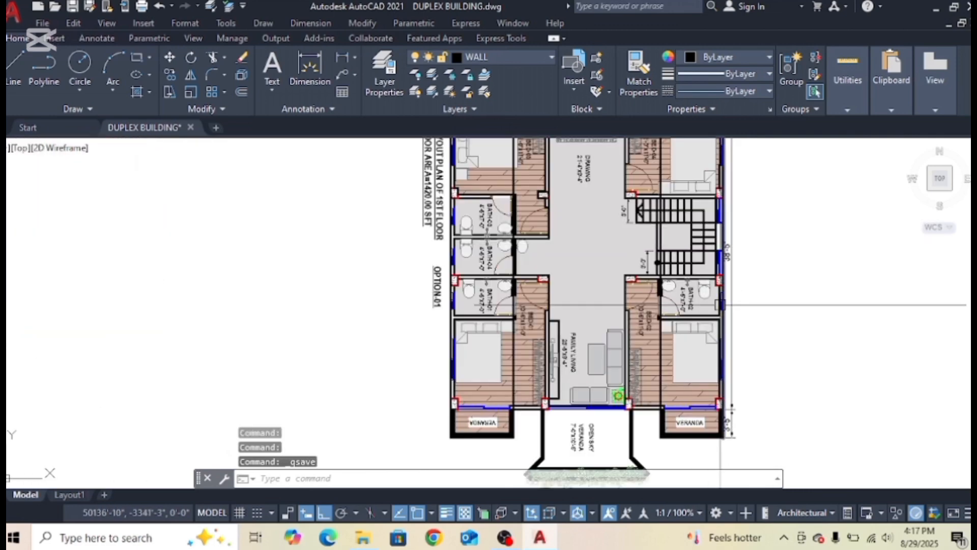
{"action": "scroll", "coordinate": [616, 221], "scroll_direction": "up", "scroll_amount": 5}
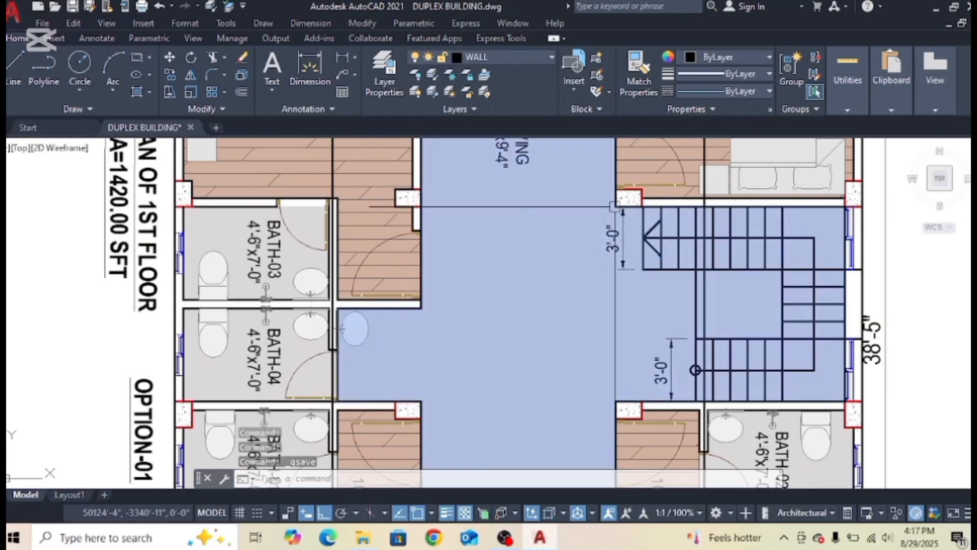
{"action": "scroll", "coordinate": [617, 221], "scroll_direction": "down", "scroll_amount": 8}
{"action": "key", "text": "Escape"}
{"action": "key", "text": "Escape"}
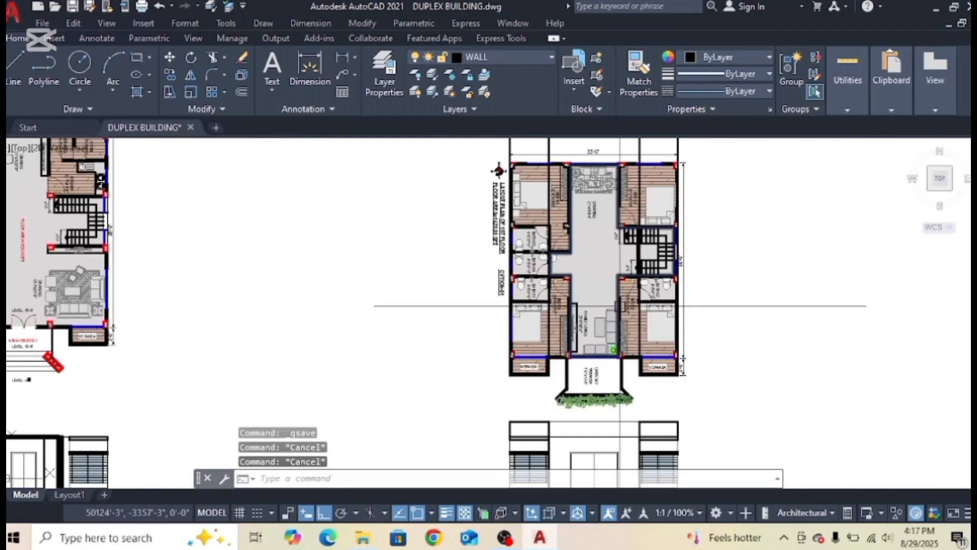
{"action": "type", "text": "xl"}
{"action": "key", "text": "Return"}
{"action": "type", "text": "v"}
{"action": "key", "text": "Return"}
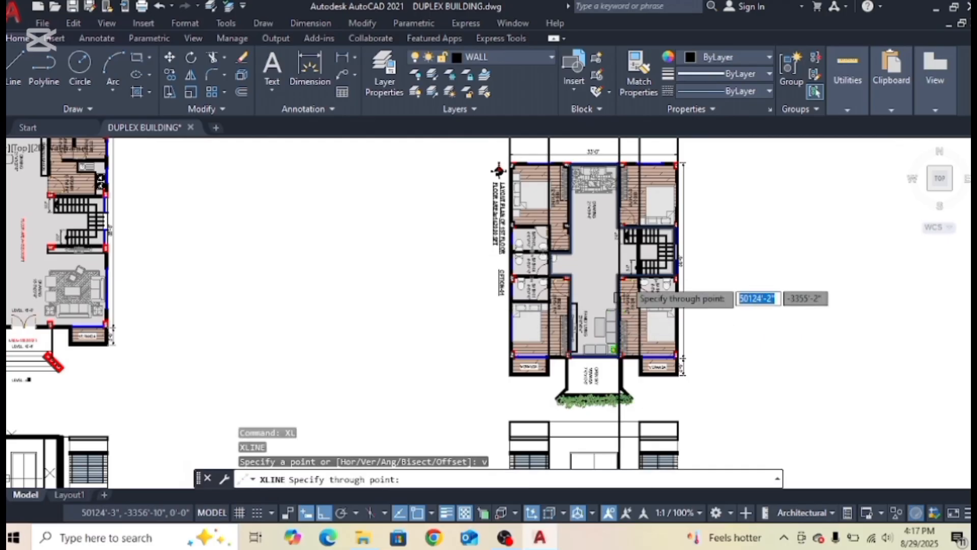
{"action": "scroll", "coordinate": [608, 229], "scroll_direction": "up", "scroll_amount": 4}
{"action": "scroll", "coordinate": [606, 202], "scroll_direction": "up", "scroll_amount": 4}
{"action": "left_click", "coordinate": [588, 199]}
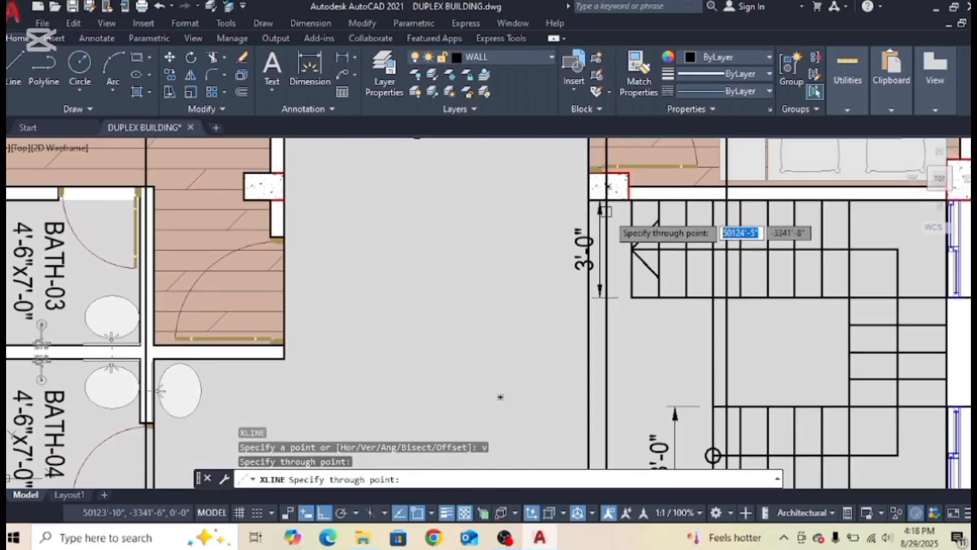
{"action": "scroll", "coordinate": [646, 285], "scroll_direction": "down", "scroll_amount": 10}
{"action": "scroll", "coordinate": [636, 305], "scroll_direction": "up", "scroll_amount": 6}
{"action": "key", "text": "Escape"}
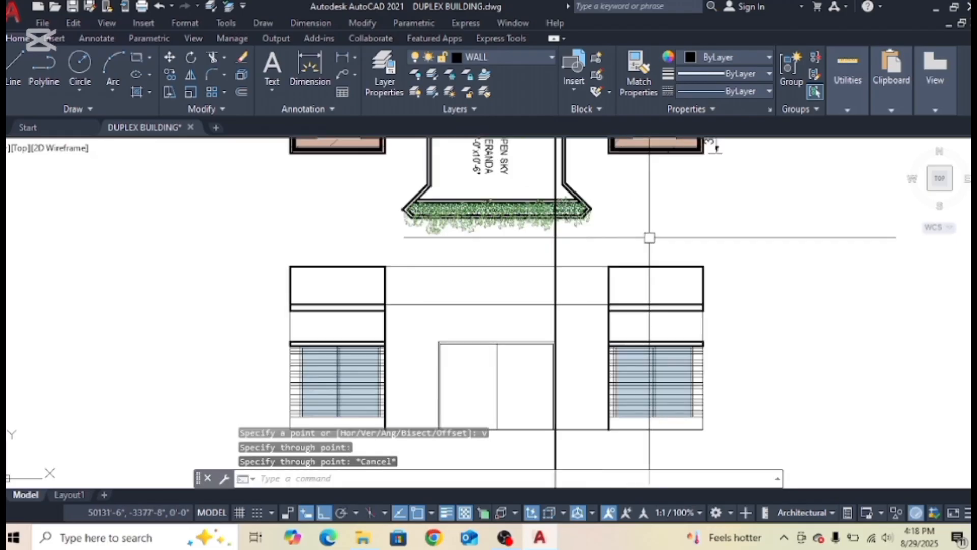
Move the whole elevation straight down to leave more space below the plan.
{"action": "scroll", "coordinate": [601, 323], "scroll_direction": "down", "scroll_amount": 2}
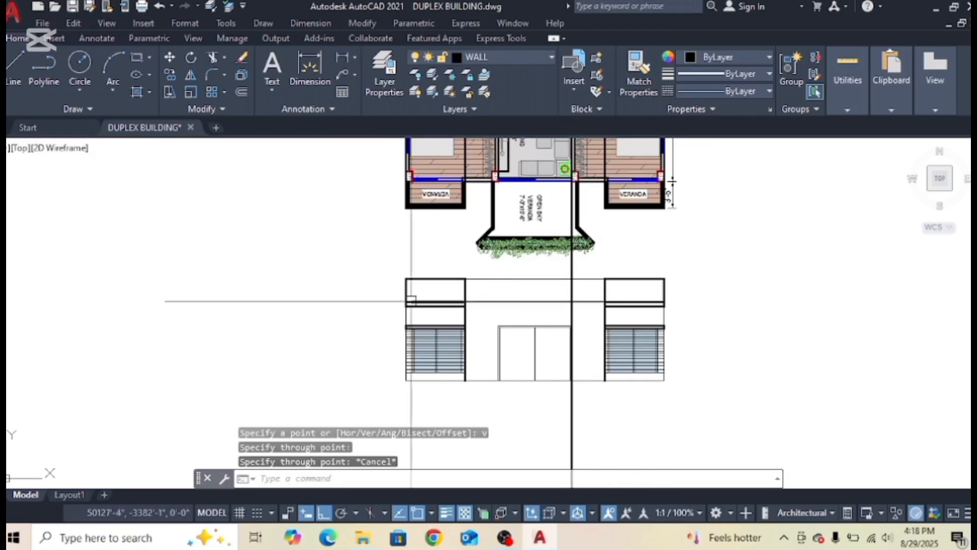
{"action": "left_click", "coordinate": [366, 268]}
{"action": "left_click", "coordinate": [768, 402]}
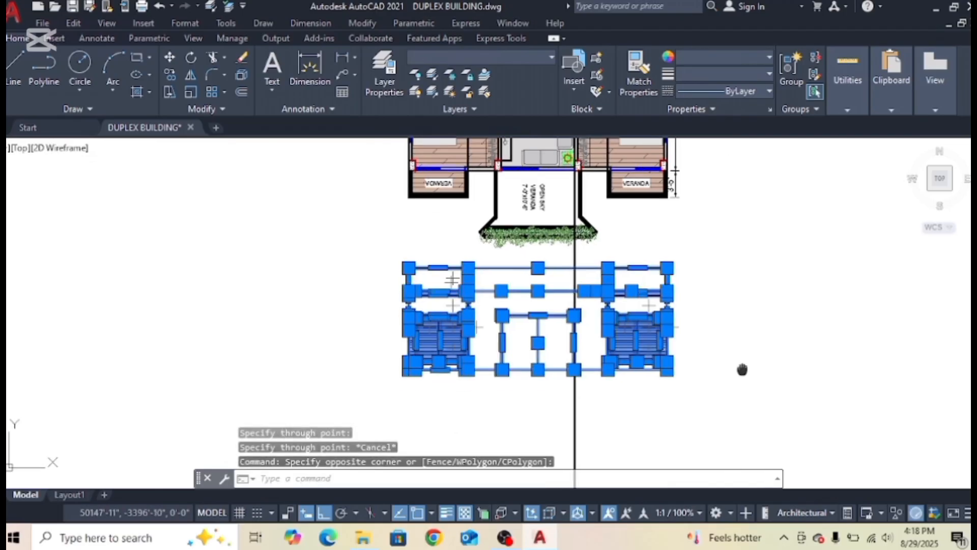
{"action": "middle_click_drag", "start_coordinate": [734, 385], "coordinate": [744, 345]}
{"action": "type", "text": "m"}
{"action": "key", "text": "Return"}
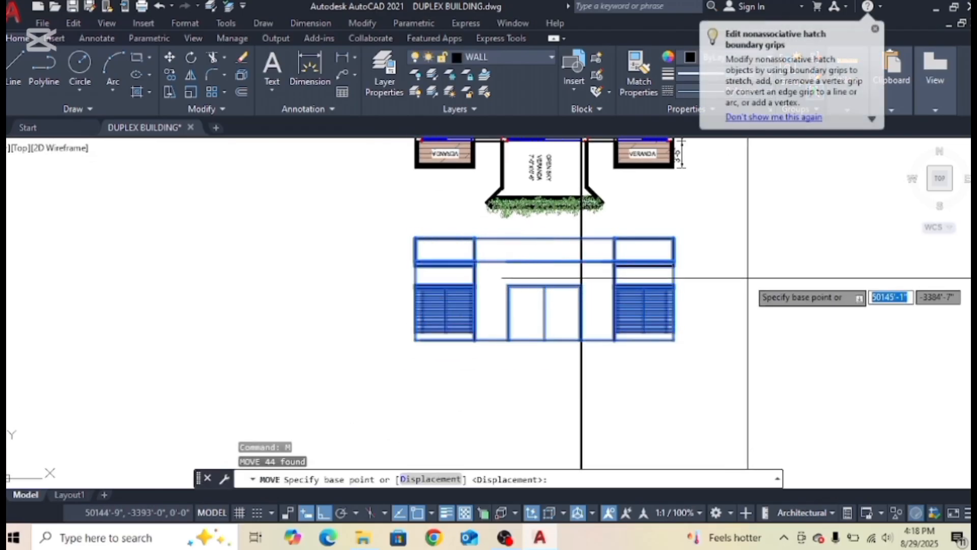
{"action": "left_click", "coordinate": [746, 280]}
{"action": "left_click", "coordinate": [747, 345]}
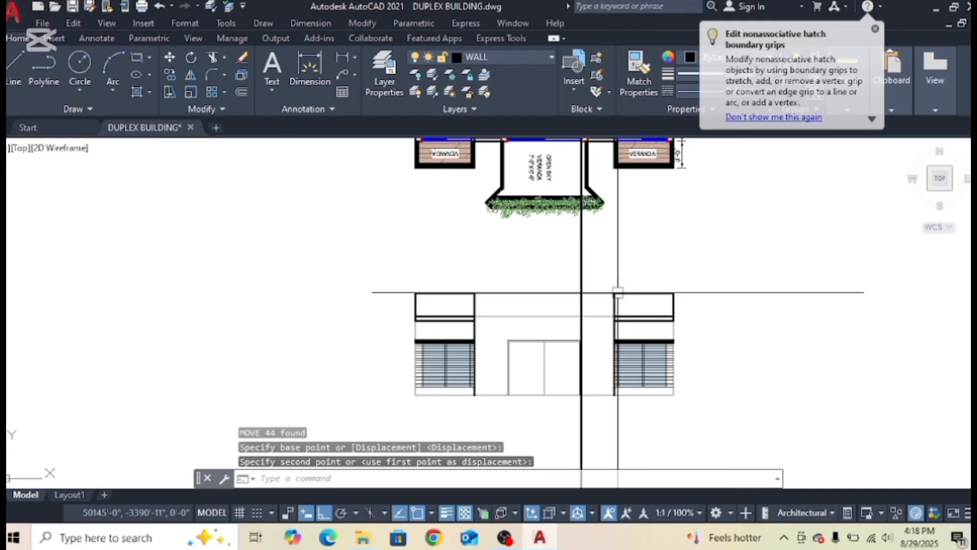
{"action": "key", "text": "Escape"}
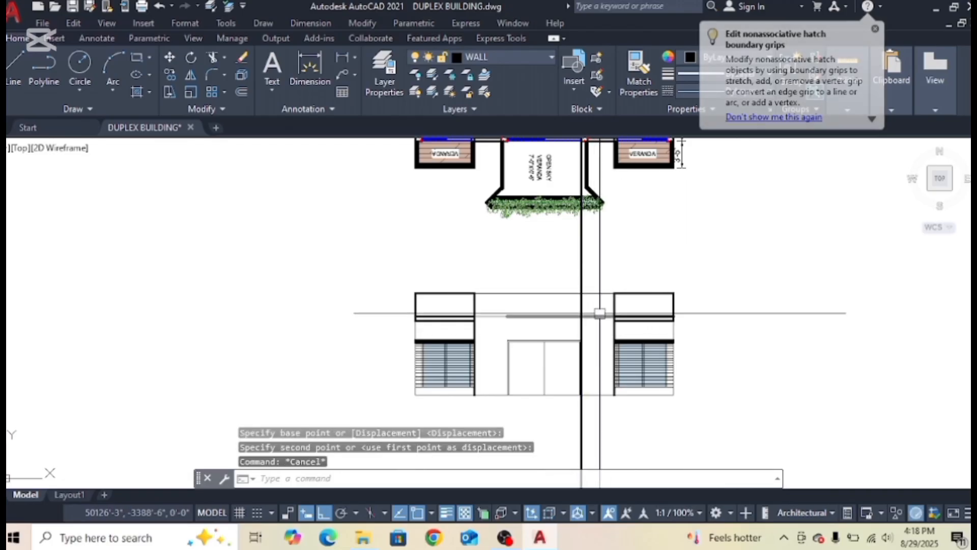
Offset the thin horizontal line above the door upward by 8 feet.
{"action": "middle_click_drag", "start_coordinate": [634, 247], "coordinate": [635, 270]}
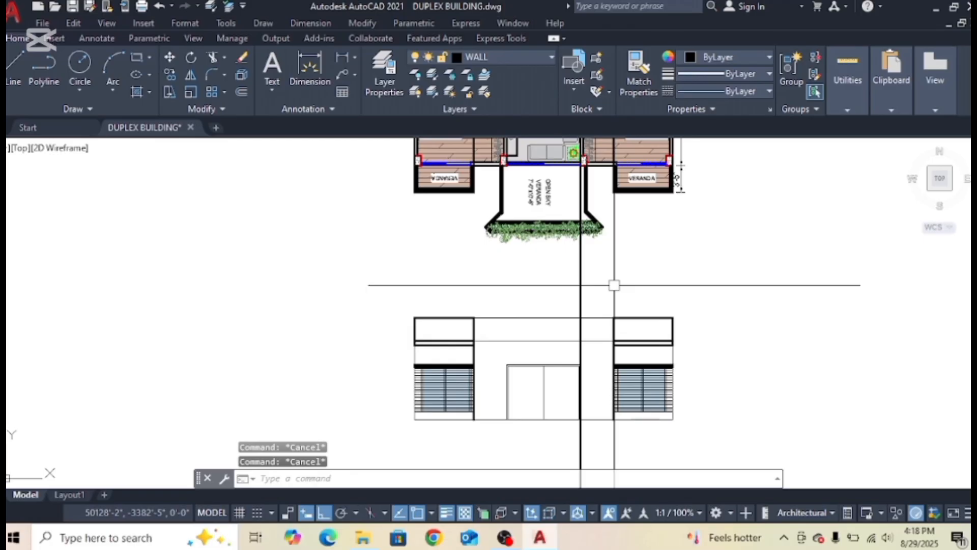
{"action": "type", "text": "o"}
{"action": "key", "text": "Return"}
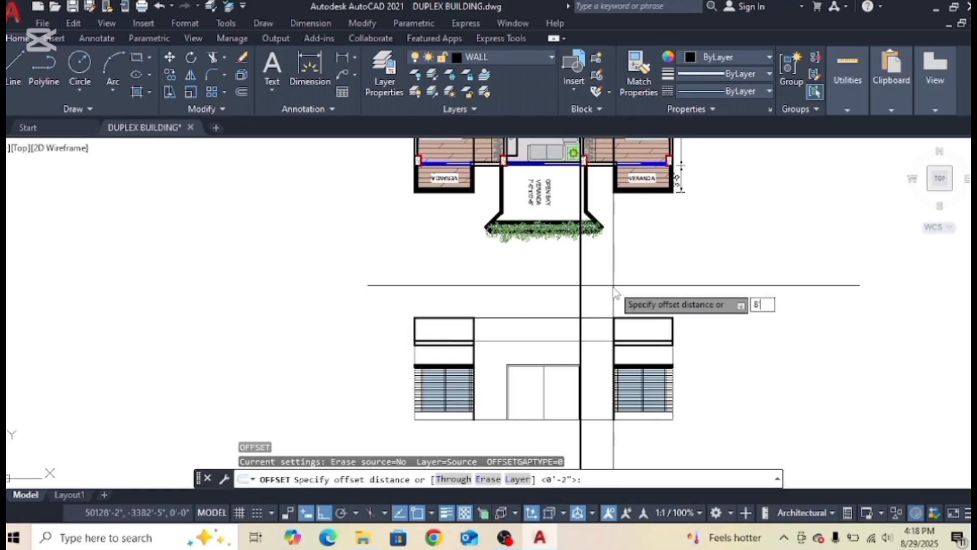
{"action": "key", "text": "Return"}
{"action": "left_click", "coordinate": [590, 342]}
{"action": "left_click", "coordinate": [620, 277]}
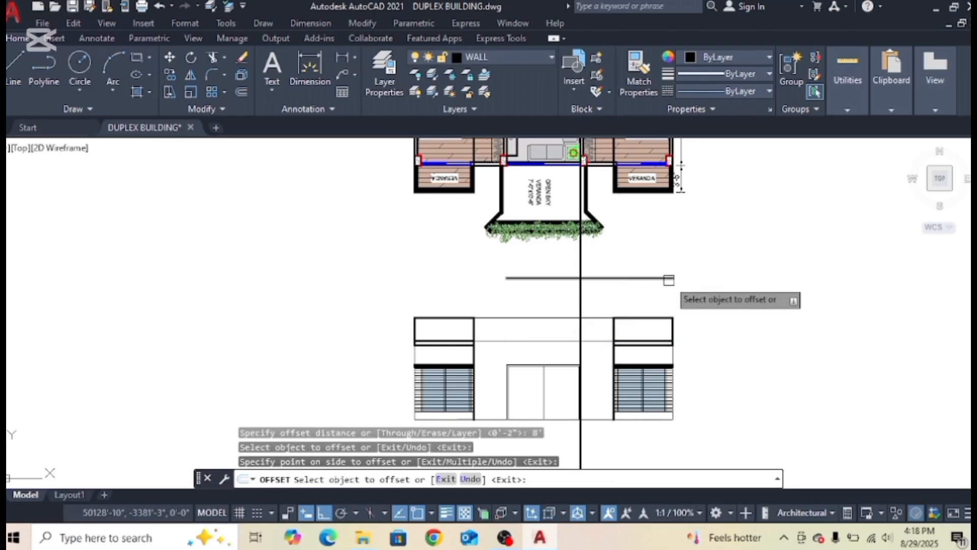
{"action": "key", "text": "Escape"}
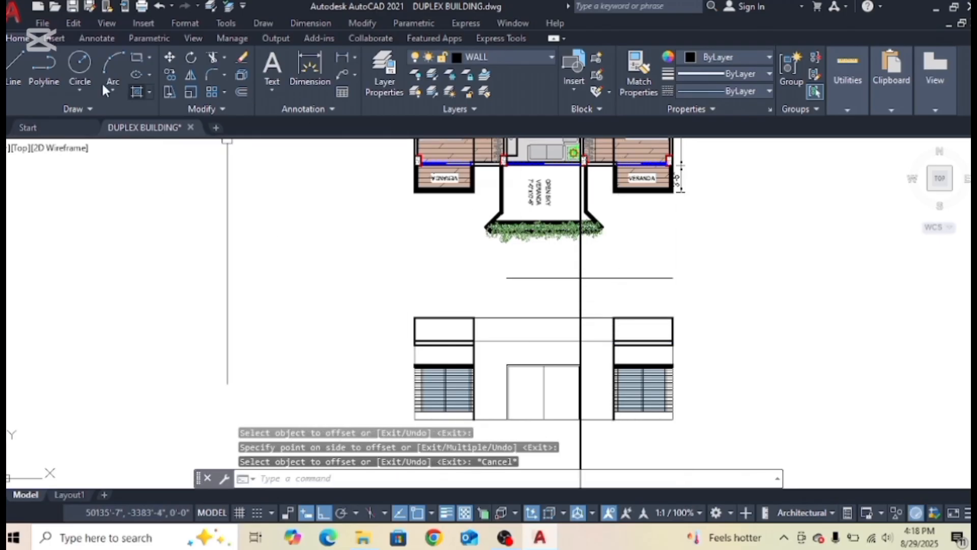
Draw a polyline outlining the stair room from the elevation's right parapet corner, up to the offset line, across to the construction line and down to the band.
{"action": "left_click", "coordinate": [43, 69]}
{"action": "scroll", "coordinate": [688, 331], "scroll_direction": "up", "scroll_amount": 2}
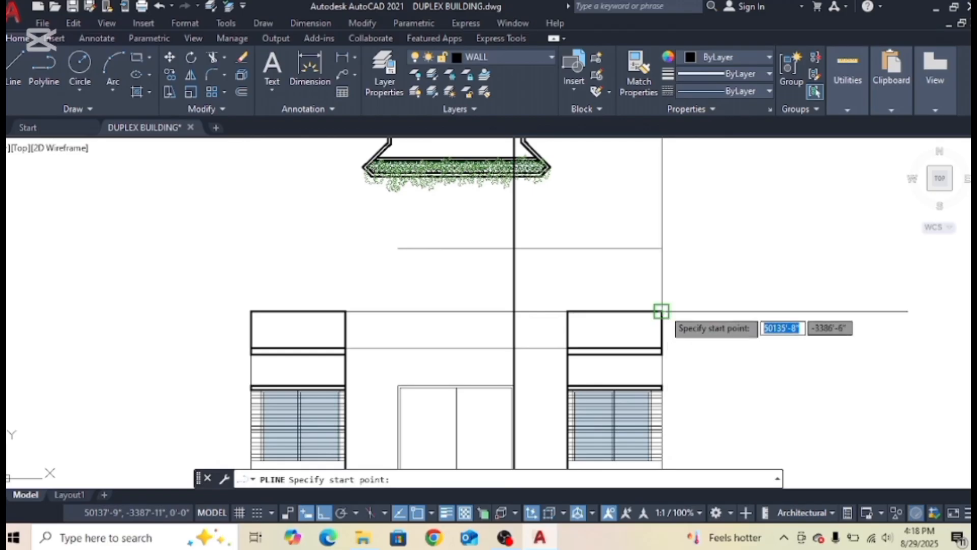
{"action": "left_click", "coordinate": [673, 318]}
{"action": "left_click", "coordinate": [661, 248]}
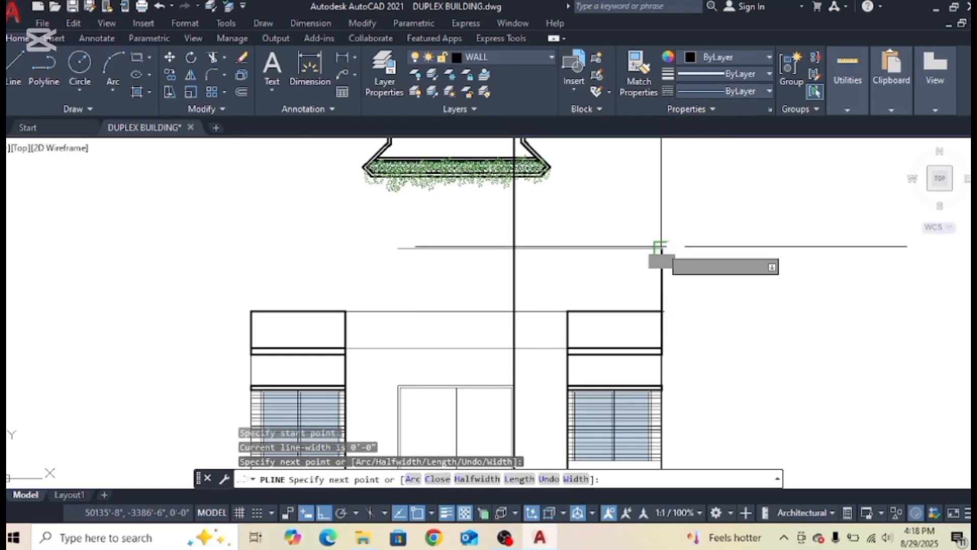
{"action": "left_click", "coordinate": [514, 249]}
{"action": "left_click", "coordinate": [512, 348]}
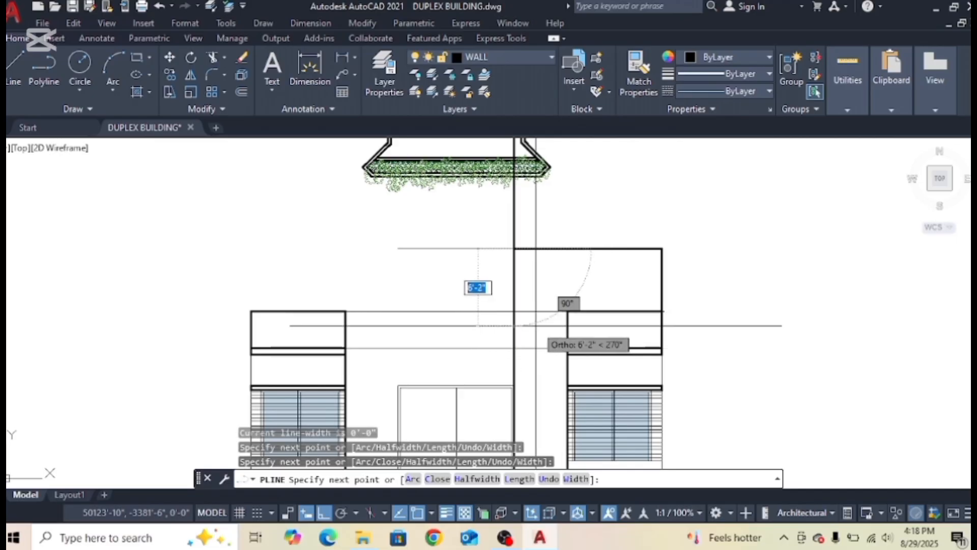
{"action": "key", "text": "Escape"}
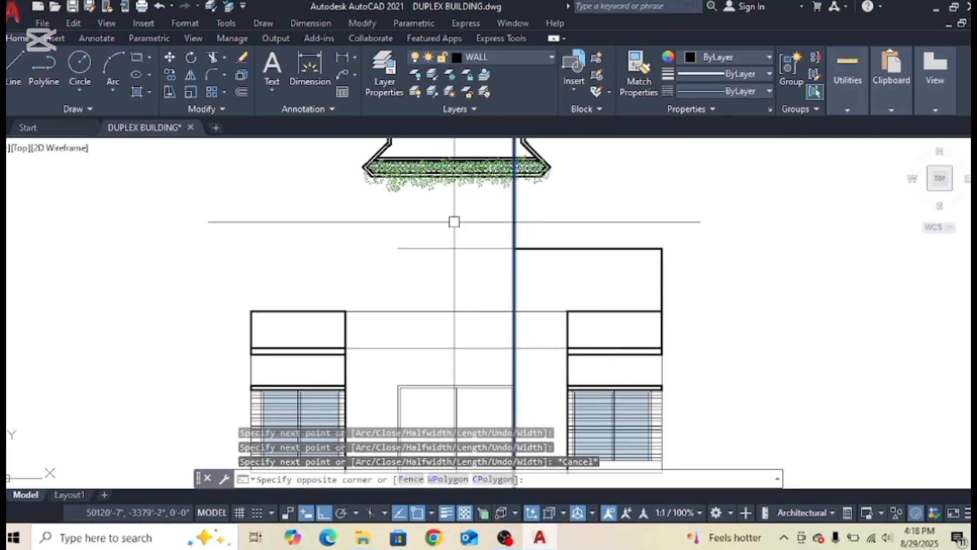
Erase the vertical construction line and the thin offset line above the elevation.
{"action": "left_click", "coordinate": [463, 221]}
{"action": "left_click", "coordinate": [442, 270]}
{"action": "key", "text": "Delete"}
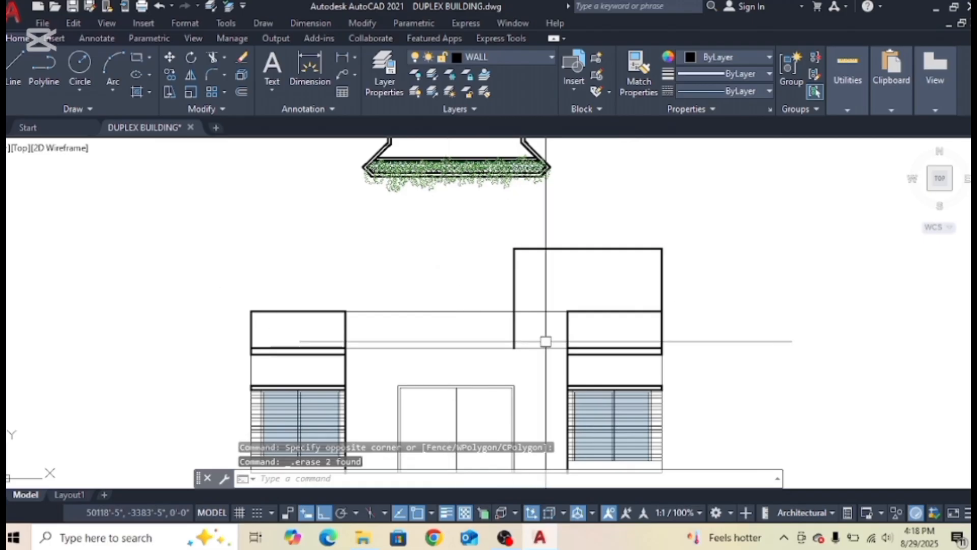
{"action": "middle_click_drag", "start_coordinate": [545, 337], "coordinate": [543, 306]}
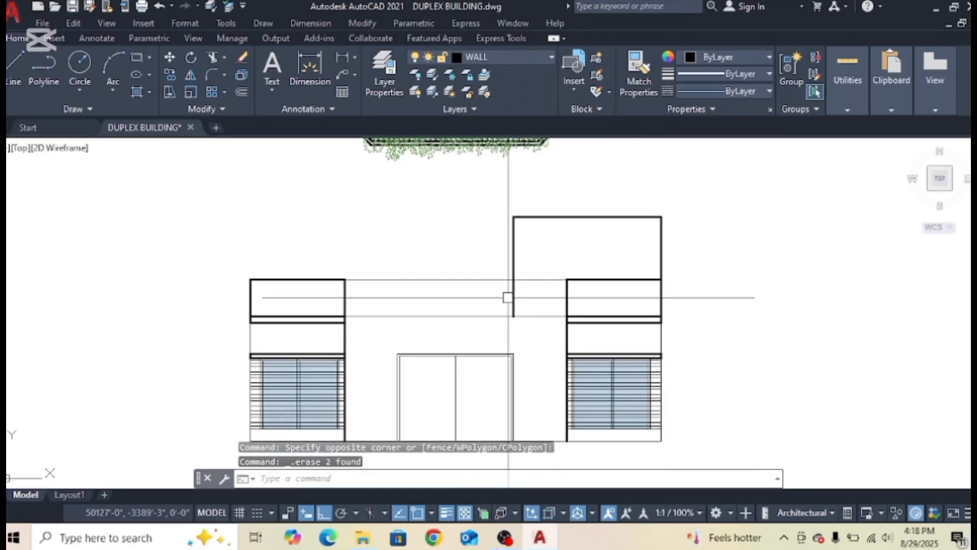
Compare the stair-room outline on the elevation with the stair location in the plan above.
{"action": "left_click", "coordinate": [511, 295]}
{"action": "key", "text": "Escape"}
{"action": "scroll", "coordinate": [524, 288], "scroll_direction": "up", "scroll_amount": 2}
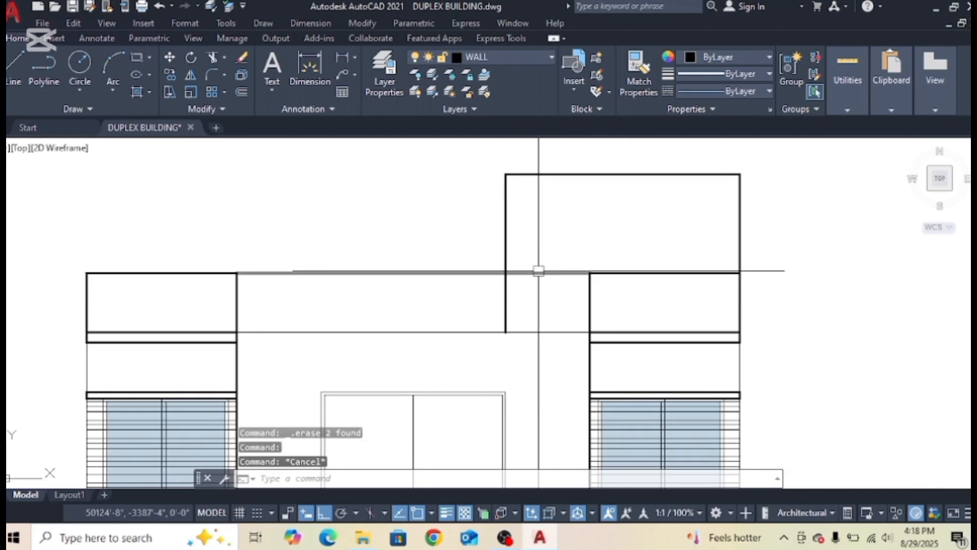
{"action": "middle_click_drag", "start_coordinate": [538, 293], "coordinate": [533, 395]}
{"action": "scroll", "coordinate": [520, 329], "scroll_direction": "down", "scroll_amount": 4}
{"action": "middle_click_drag", "start_coordinate": [547, 253], "coordinate": [544, 278]}
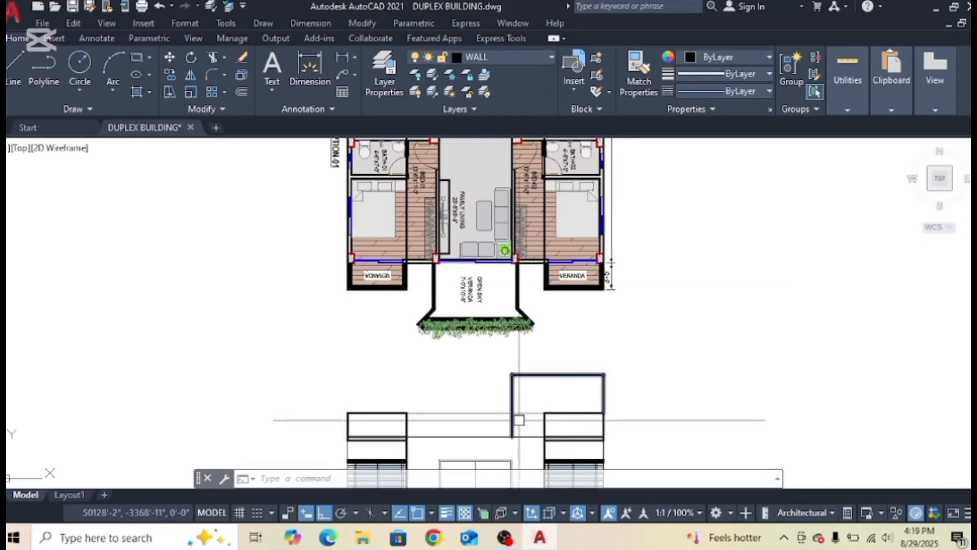
{"action": "key", "text": "Escape"}
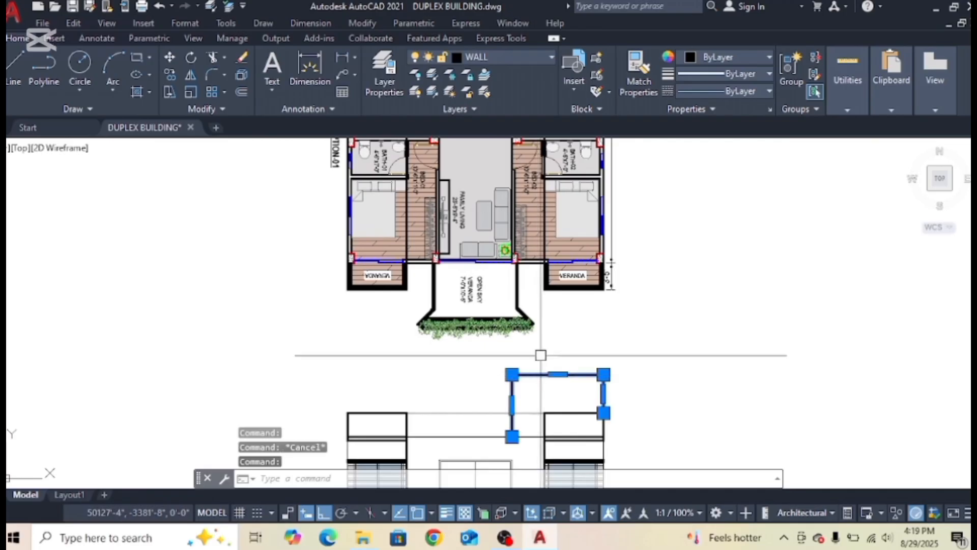
{"action": "middle_click_drag", "start_coordinate": [597, 279], "coordinate": [595, 322]}
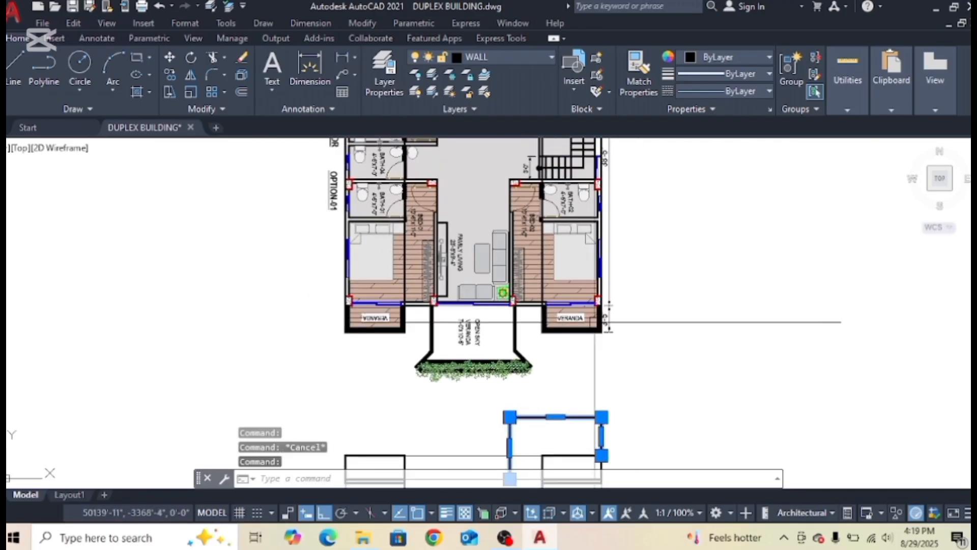
{"action": "middle_click_drag", "start_coordinate": [597, 460], "coordinate": [606, 316]}
{"action": "key", "text": "Escape"}
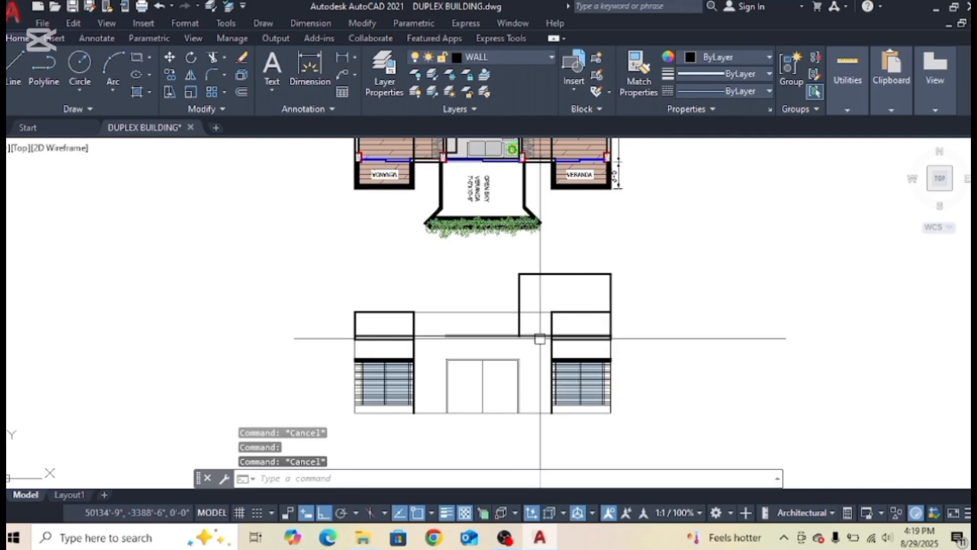
{"action": "scroll", "coordinate": [525, 322], "scroll_direction": "up", "scroll_amount": 2}
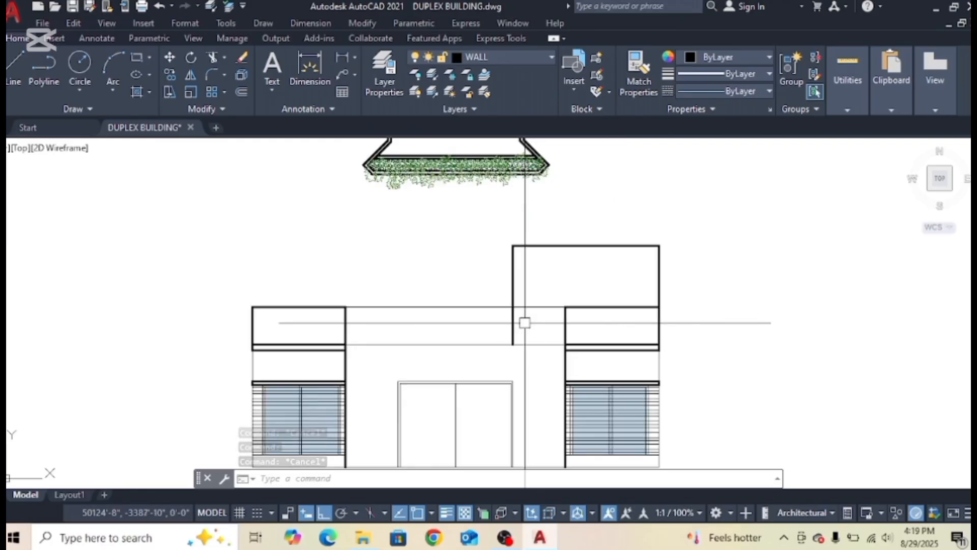
{"action": "scroll", "coordinate": [512, 322], "scroll_direction": "up", "scroll_amount": 2}
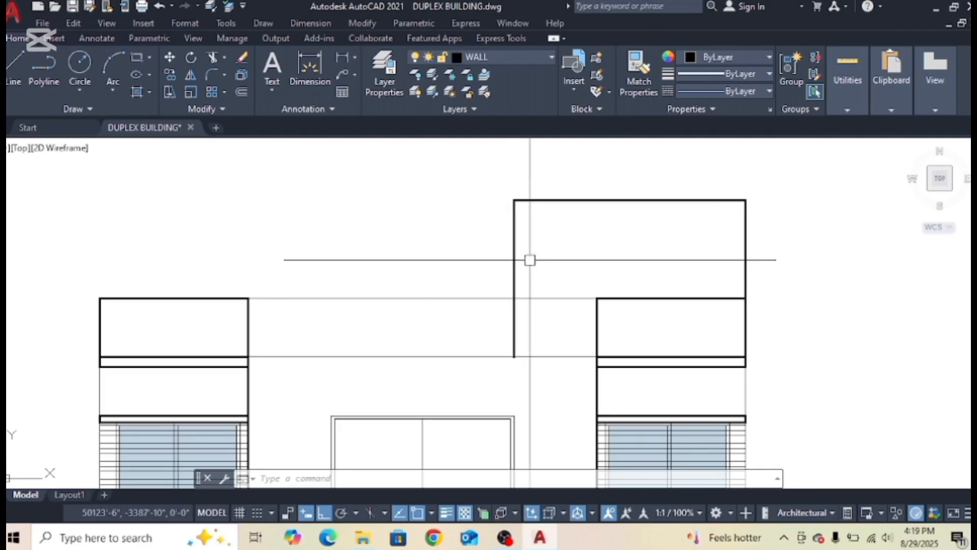
Trim the part of the stair-room outline's left side that extends below the parapet's top line.
{"action": "key", "text": "Escape"}
{"action": "key", "text": "Escape"}
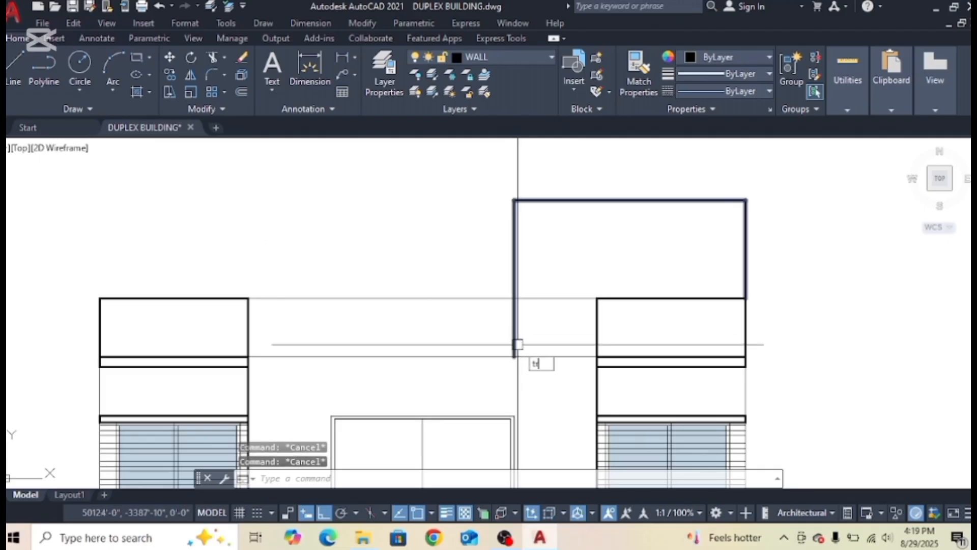
{"action": "type", "text": "tr"}
{"action": "key", "text": "Return"}
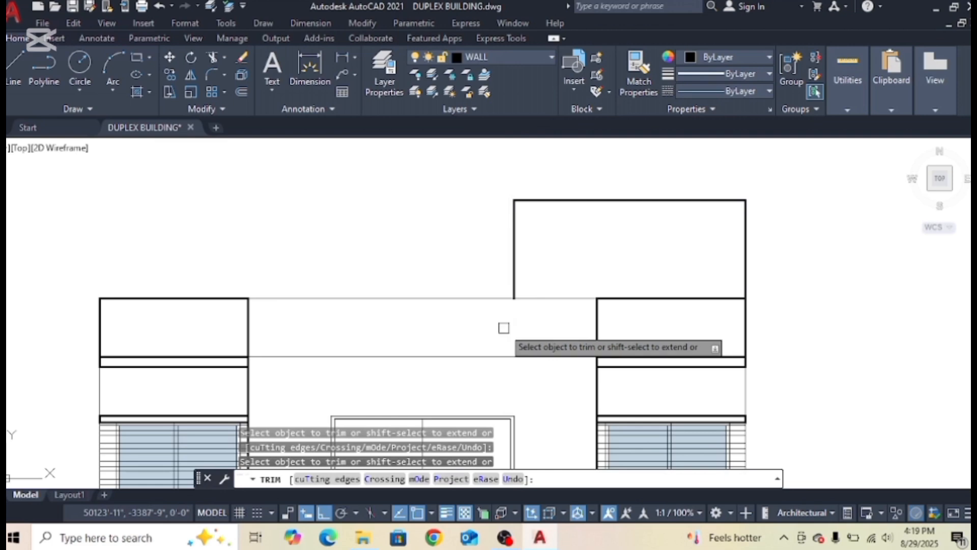
{"action": "key", "text": "Escape"}
Set the stair-room outline's lineweight to 0.18 mm and save the drawing.
{"action": "scroll", "coordinate": [512, 329], "scroll_direction": "down", "scroll_amount": 3}
{"action": "left_click", "coordinate": [727, 220]}
{"action": "left_click", "coordinate": [578, 266]}
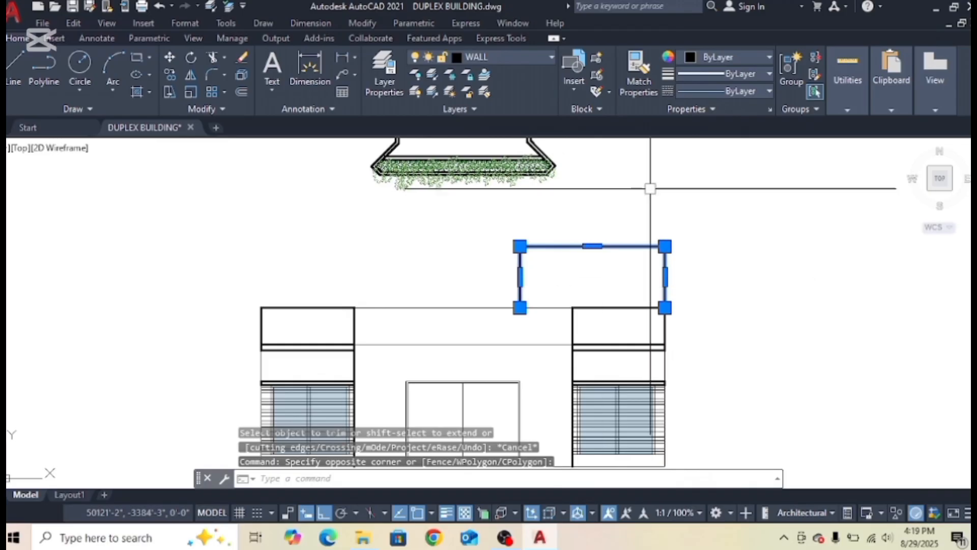
{"action": "left_click", "coordinate": [743, 74]}
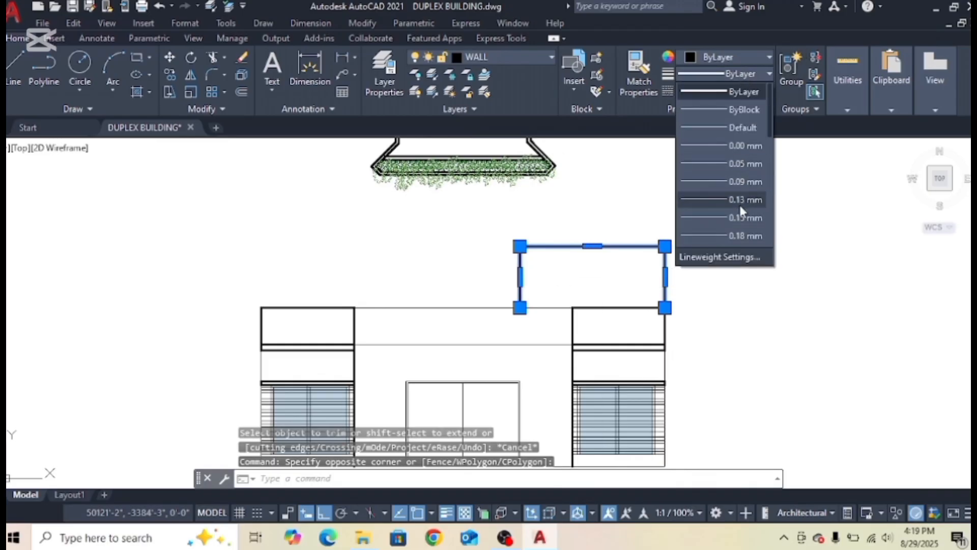
{"action": "left_click", "coordinate": [734, 236]}
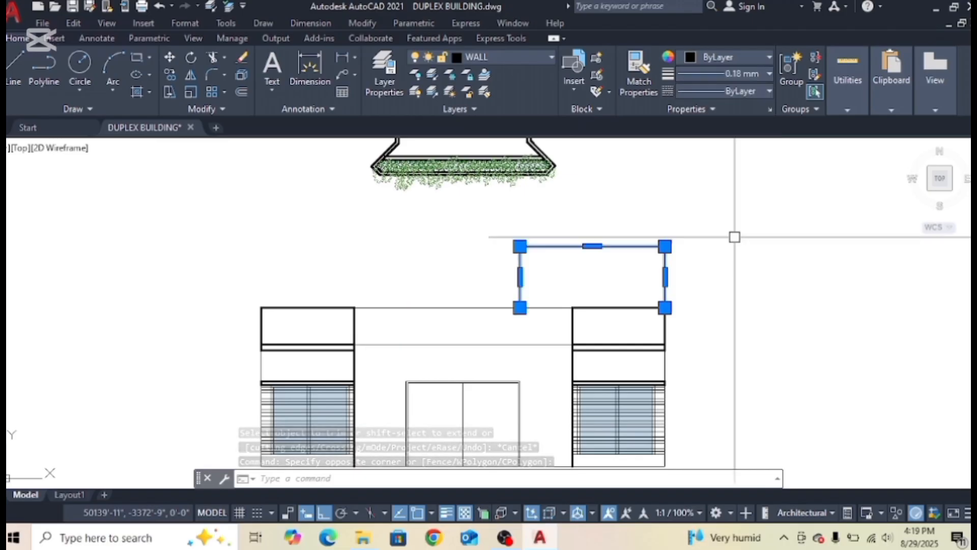
{"action": "key", "text": "Escape"}
{"action": "scroll", "coordinate": [592, 251], "scroll_direction": "down", "scroll_amount": 3}
{"action": "mouse_move", "coordinate": [563, 225]}
{"action": "middle_mouse_down"}
{"action": "mouse_move", "coordinate": [624, 264]}
{"action": "mouse_move", "coordinate": [641, 251]}
{"action": "middle_mouse_up"}
{"action": "key", "text": "Escape"}
{"action": "key", "text": "Escape"}
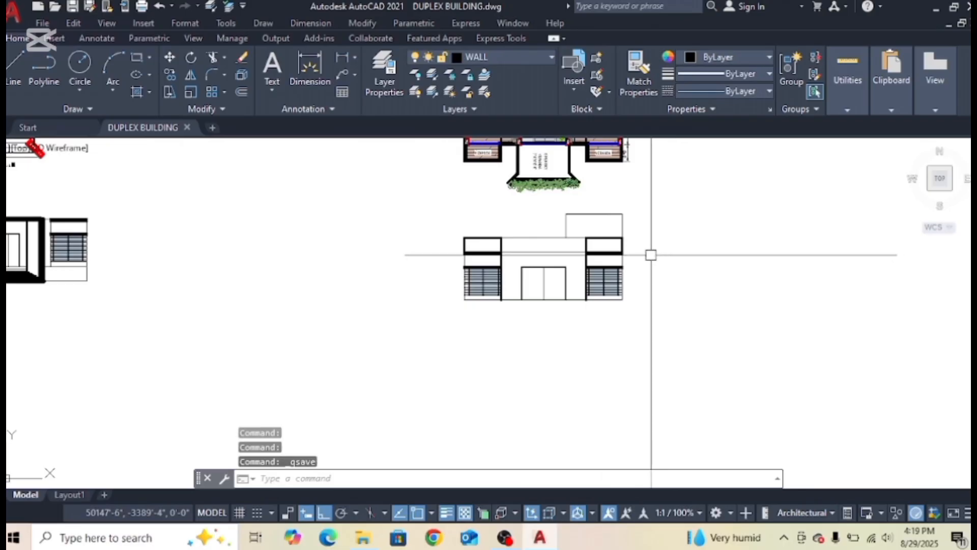
Examine the ground-floor and first-floor elevations together with their plans.
{"action": "scroll", "coordinate": [602, 295], "scroll_direction": "down", "scroll_amount": 3}
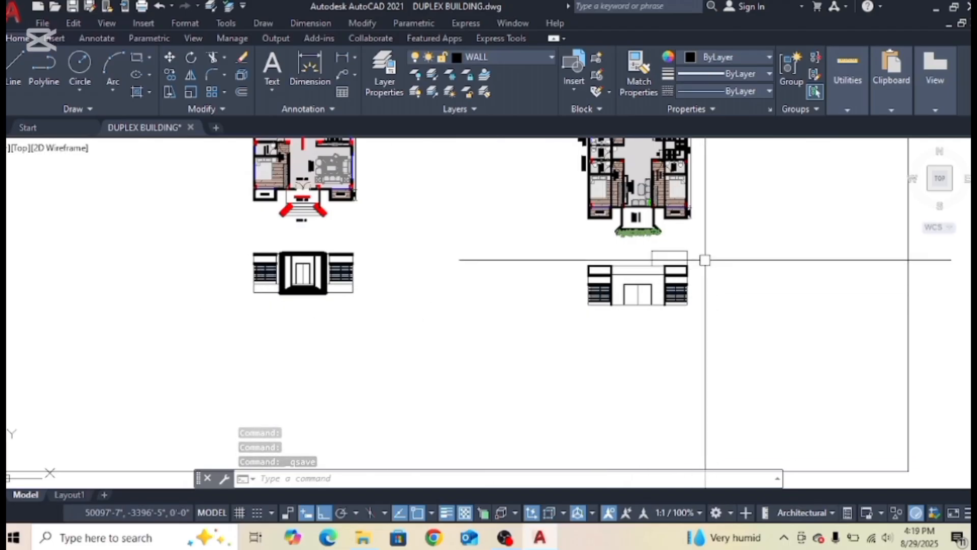
{"action": "middle_click_drag", "start_coordinate": [704, 260], "coordinate": [677, 312]}
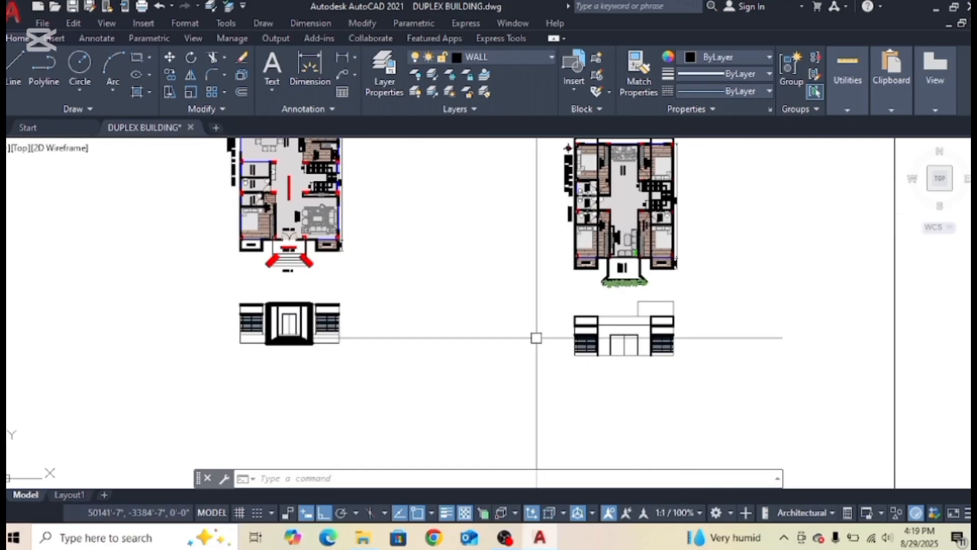
{"action": "scroll", "coordinate": [578, 320], "scroll_direction": "up", "scroll_amount": 4}
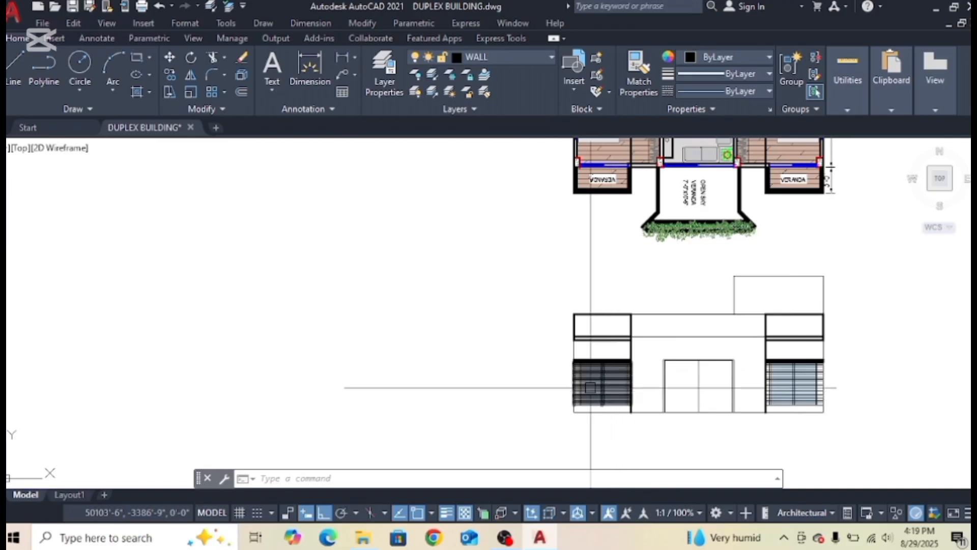
{"action": "scroll", "coordinate": [590, 390], "scroll_direction": "down", "scroll_amount": 4}
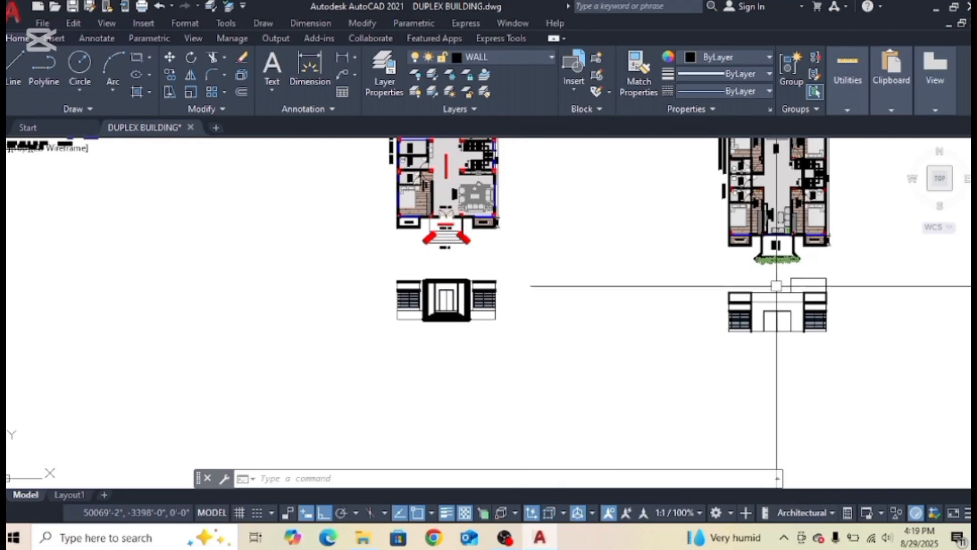
{"action": "scroll", "coordinate": [784, 267], "scroll_direction": "up", "scroll_amount": 6}
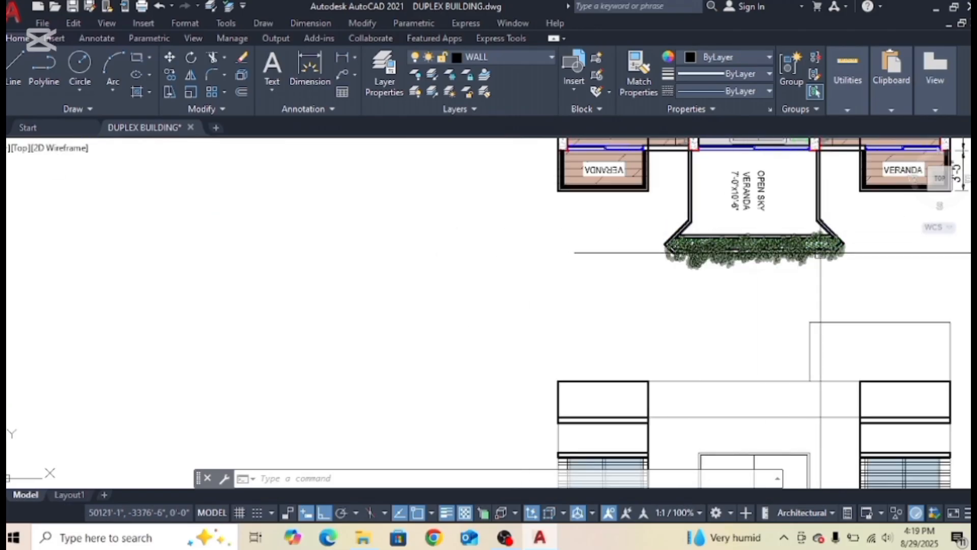
{"action": "scroll", "coordinate": [814, 250], "scroll_direction": "down", "scroll_amount": 2}
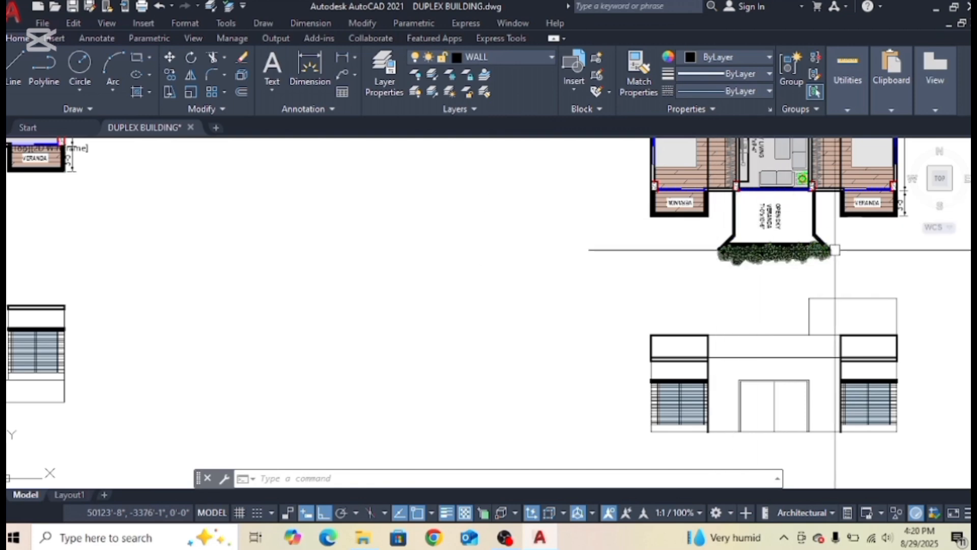
{"action": "scroll", "coordinate": [722, 262], "scroll_direction": "down", "scroll_amount": 4}
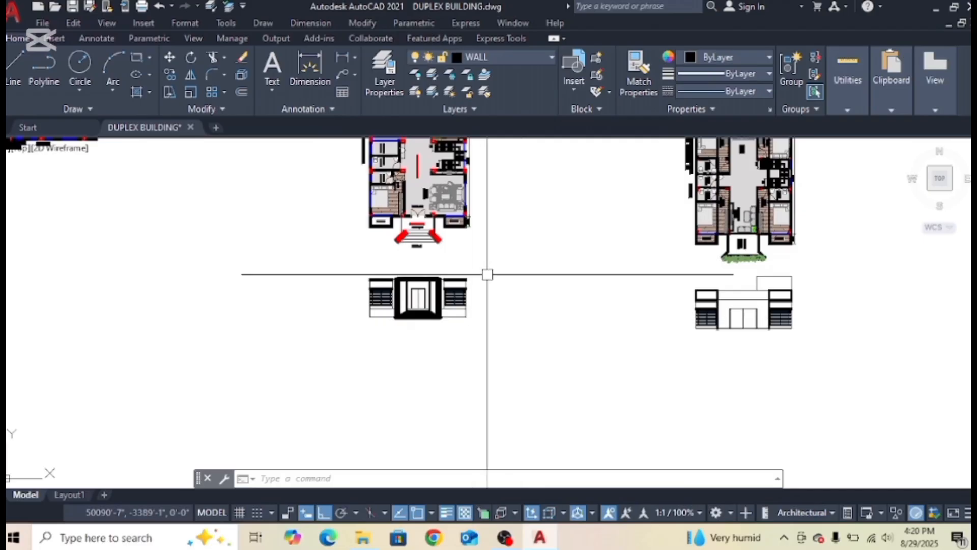
Move the ground-floor elevation by its top right corner to the first-floor elevation's bottom right corner, with Ortho off, stacking the two floors.
{"action": "left_click", "coordinate": [502, 257]}
{"action": "left_click", "coordinate": [336, 359]}
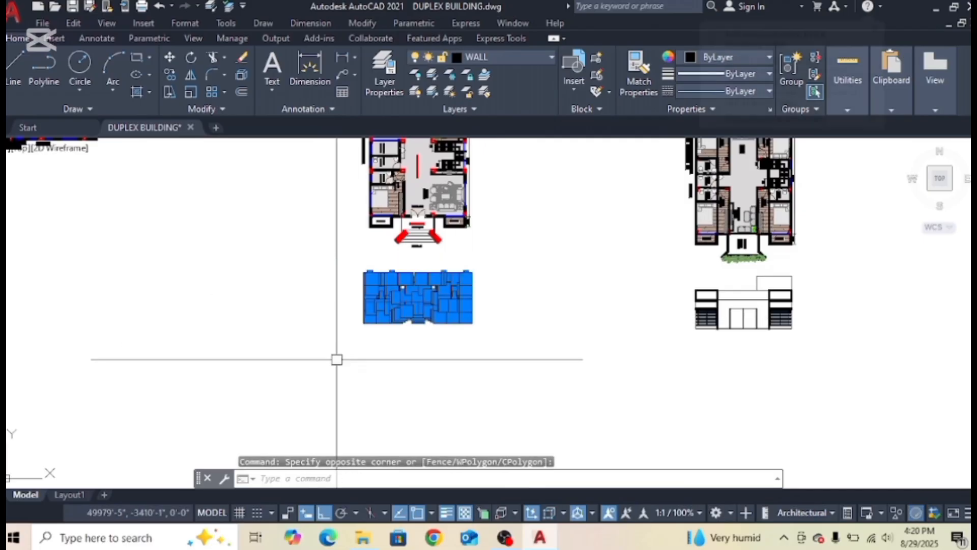
{"action": "type", "text": "m"}
{"action": "key", "text": "Return"}
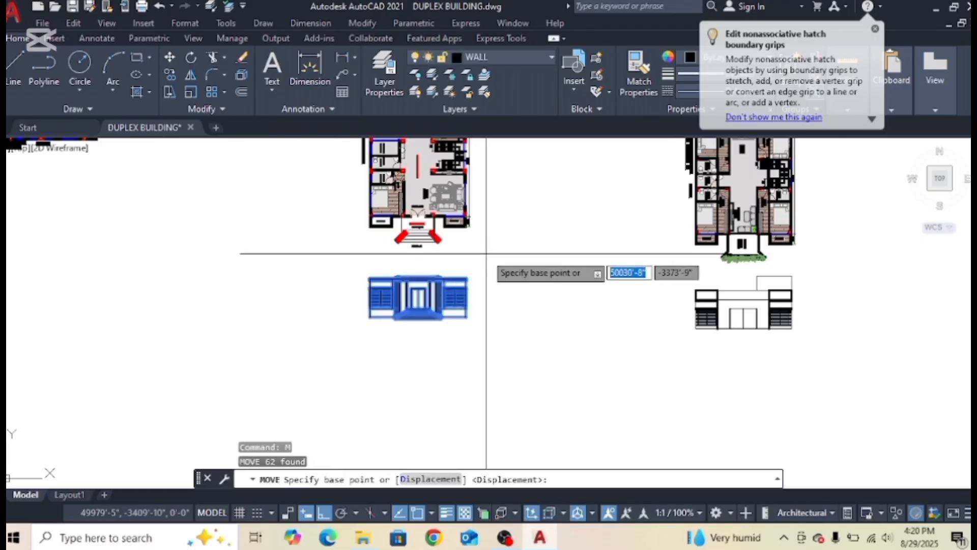
{"action": "scroll", "coordinate": [421, 300], "scroll_direction": "up", "scroll_amount": 6}
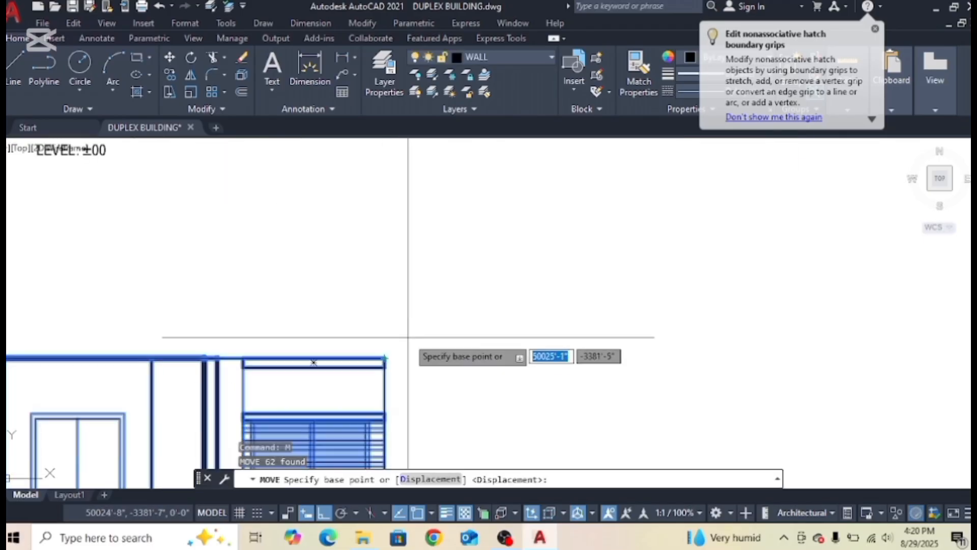
{"action": "left_click", "coordinate": [384, 358]}
{"action": "scroll", "coordinate": [489, 353], "scroll_direction": "down", "scroll_amount": 6}
{"action": "middle_click_drag", "start_coordinate": [489, 353], "coordinate": [423, 300]}
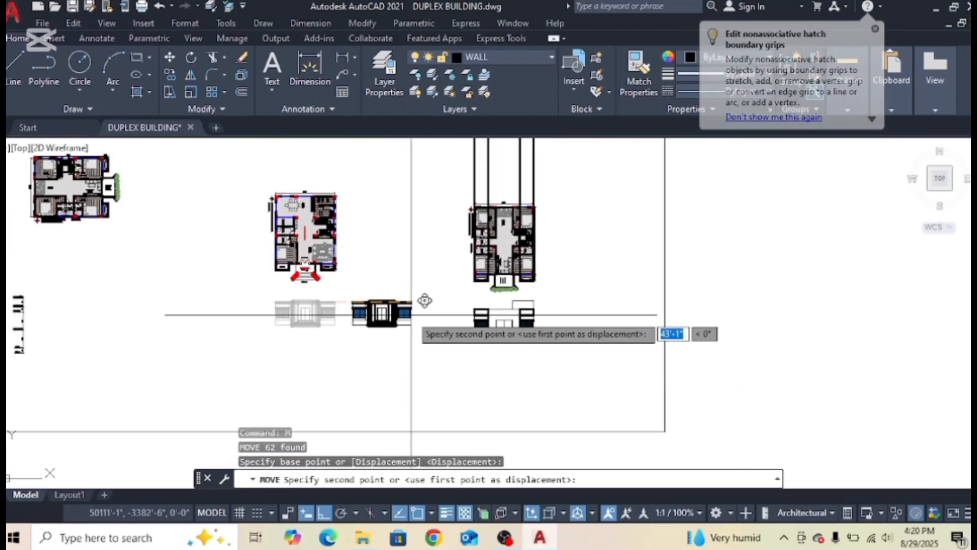
{"action": "scroll", "coordinate": [507, 339], "scroll_direction": "up", "scroll_amount": 4}
{"action": "key", "text": "F8"}
{"action": "scroll", "coordinate": [558, 311], "scroll_direction": "up", "scroll_amount": 4}
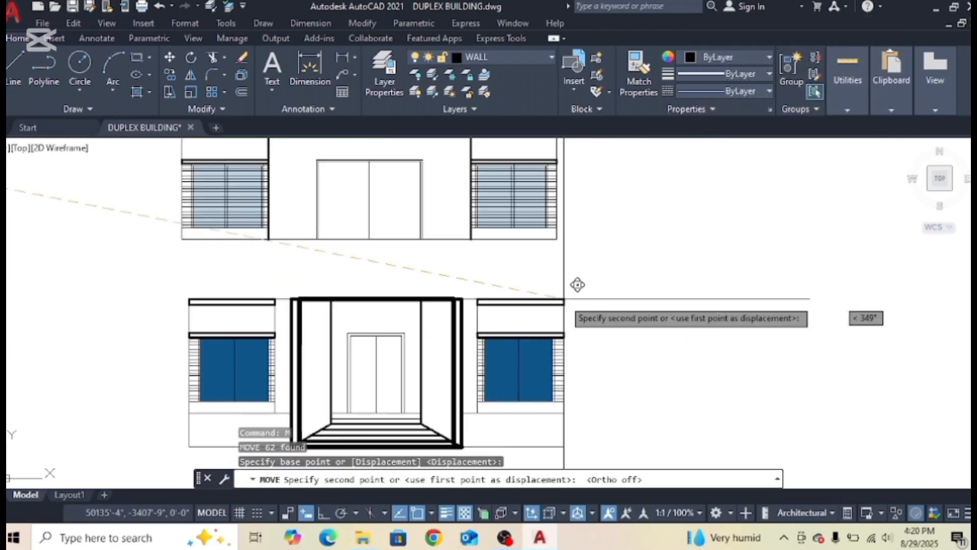
{"action": "left_click", "coordinate": [531, 271]}
{"action": "scroll", "coordinate": [531, 271], "scroll_direction": "down", "scroll_amount": 3}
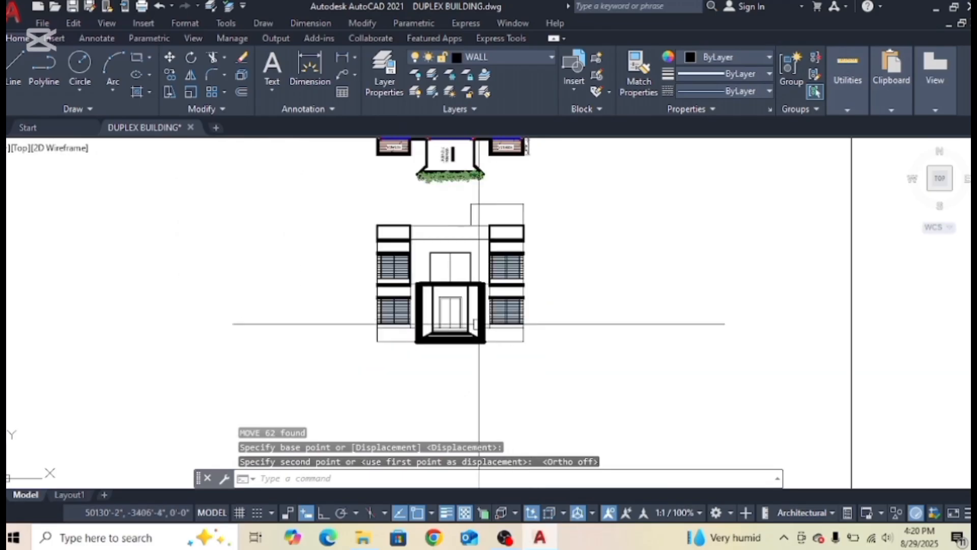
{"action": "scroll", "coordinate": [492, 340], "scroll_direction": "up", "scroll_amount": 1}
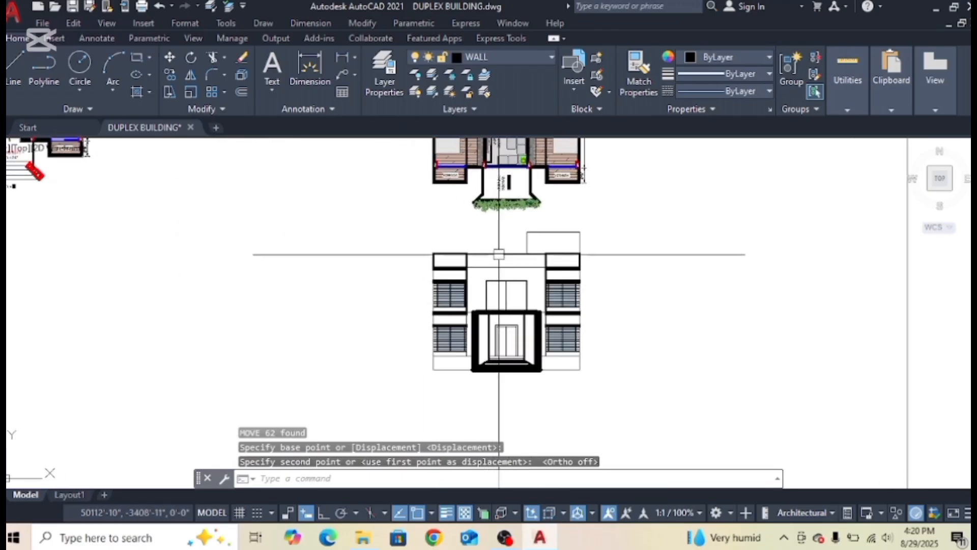
{"action": "scroll", "coordinate": [468, 294], "scroll_direction": "up", "scroll_amount": 4}
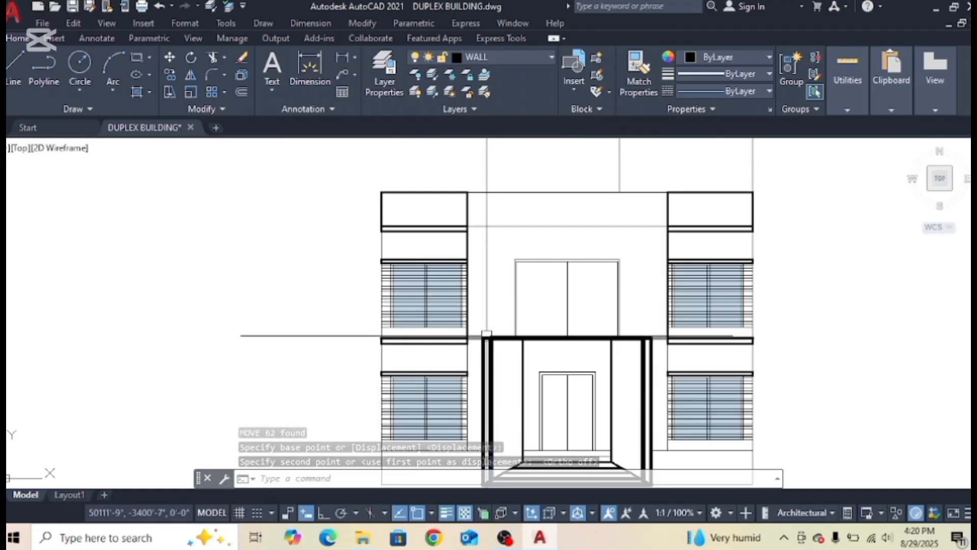
{"action": "scroll", "coordinate": [504, 333], "scroll_direction": "down", "scroll_amount": 3}
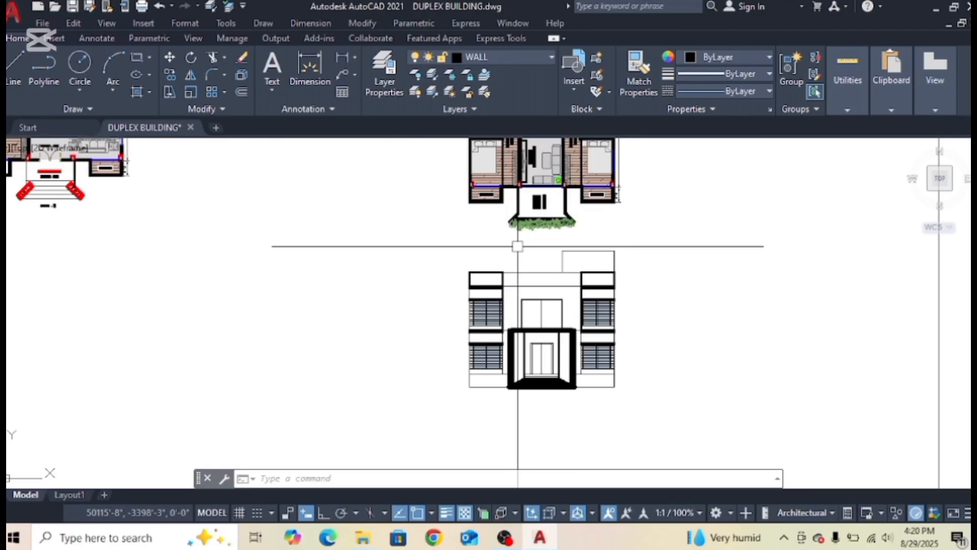
{"action": "key", "text": "Escape"}
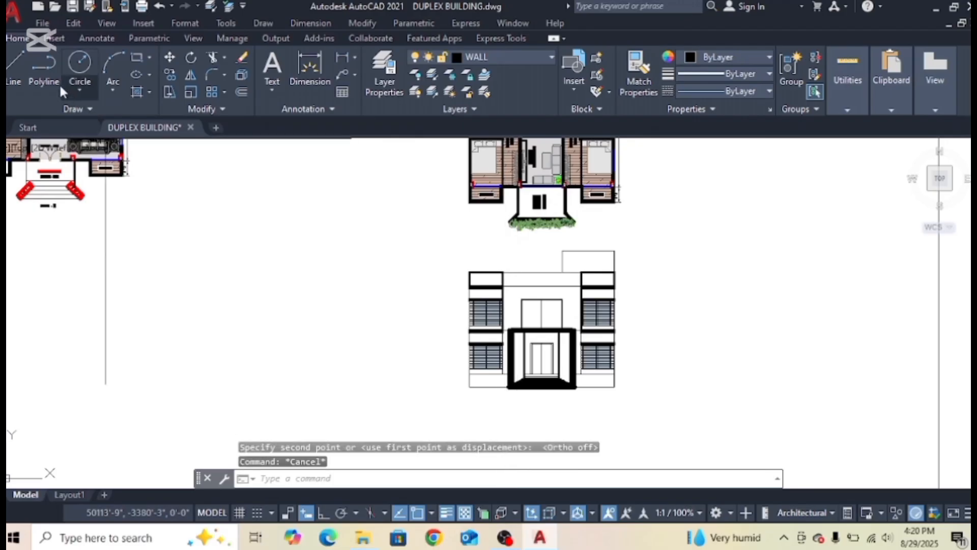
{"action": "left_click", "coordinate": [38, 62]}
{"action": "key", "text": "Escape"}
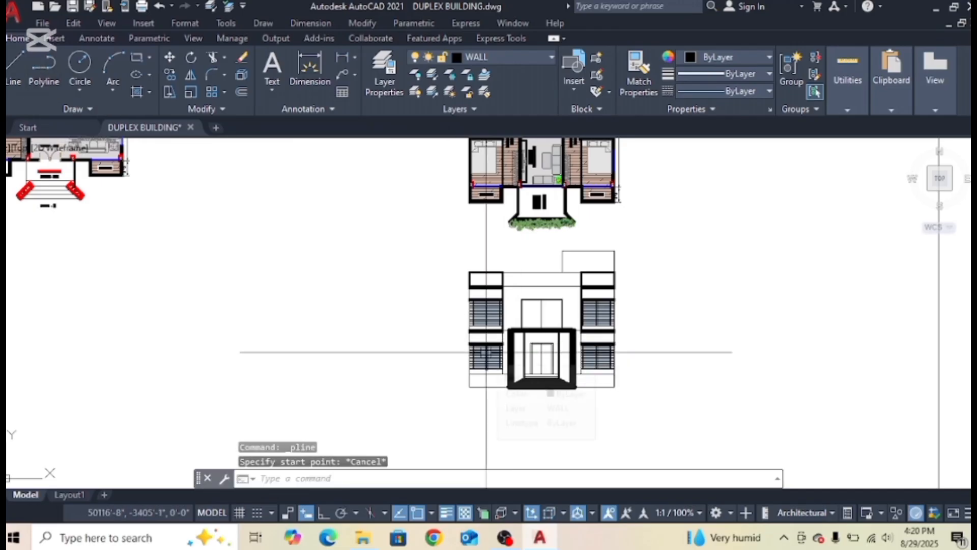
Place vertical construction lines through the outer left and right corners of the open sky veranda in the first-floor plan.
{"action": "type", "text": "XL"}
{"action": "key", "text": "Return"}
{"action": "type", "text": "v"}
{"action": "key", "text": "Return"}
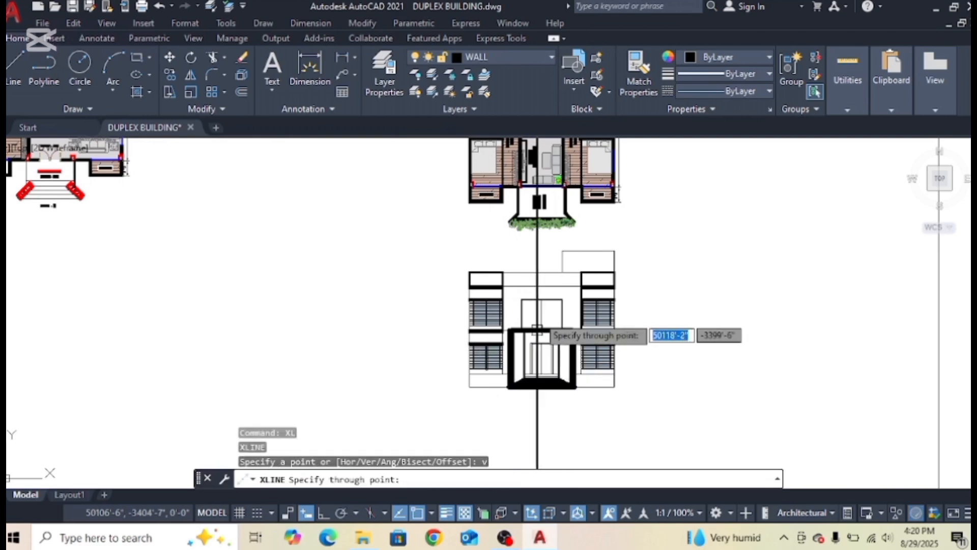
{"action": "scroll", "coordinate": [501, 213], "scroll_direction": "up", "scroll_amount": 5}
{"action": "scroll", "coordinate": [554, 292], "scroll_direction": "up", "scroll_amount": 3}
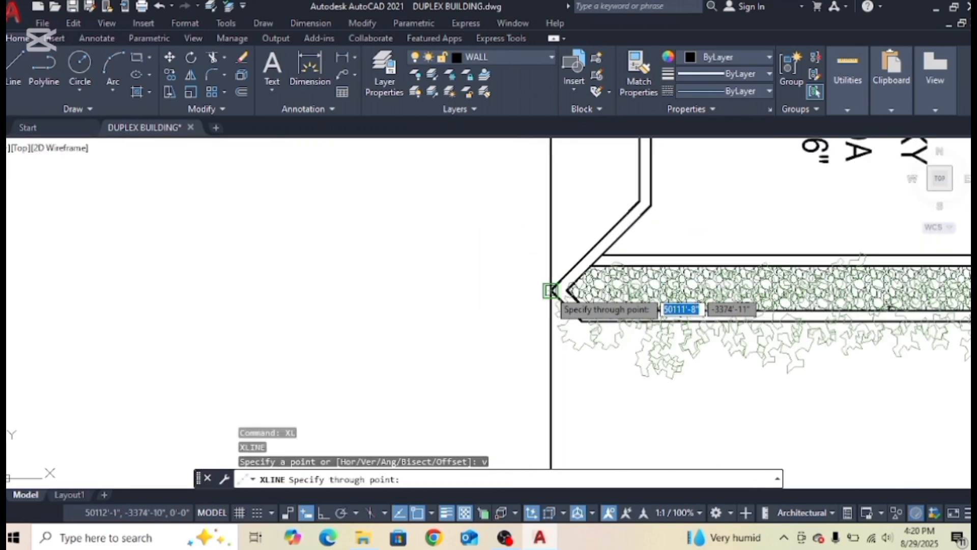
{"action": "scroll", "coordinate": [656, 346], "scroll_direction": "down", "scroll_amount": 3}
{"action": "scroll", "coordinate": [676, 296], "scroll_direction": "up", "scroll_amount": 5}
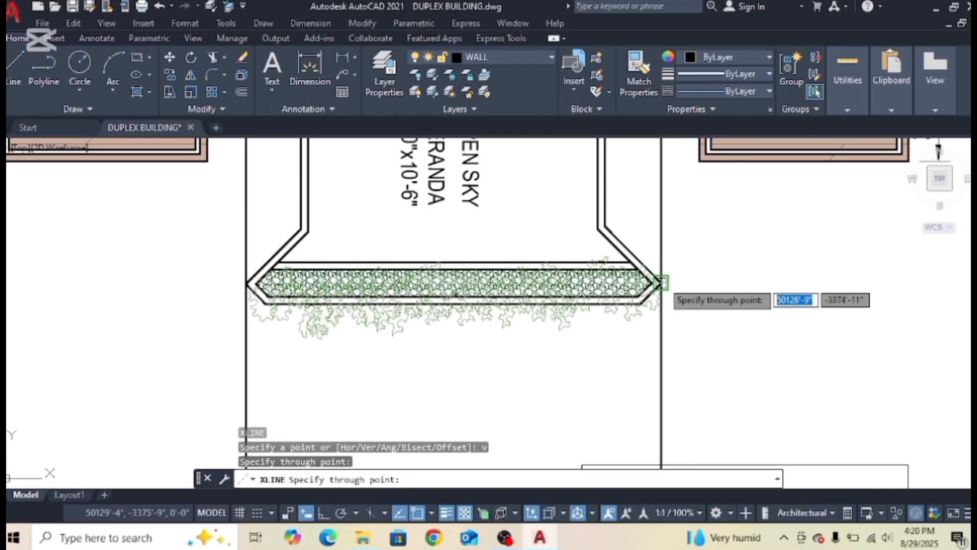
{"action": "left_click", "coordinate": [661, 283]}
{"action": "scroll", "coordinate": [702, 349], "scroll_direction": "down", "scroll_amount": 3}
{"action": "scroll", "coordinate": [694, 316], "scroll_direction": "up", "scroll_amount": 2}
{"action": "key", "text": "Escape"}
Outline the veranda railing above the porch with a polyline rising 36 inches at the left construction line, crossing to the right one and returning down.
{"action": "scroll", "coordinate": [595, 317], "scroll_direction": "up", "scroll_amount": 3}
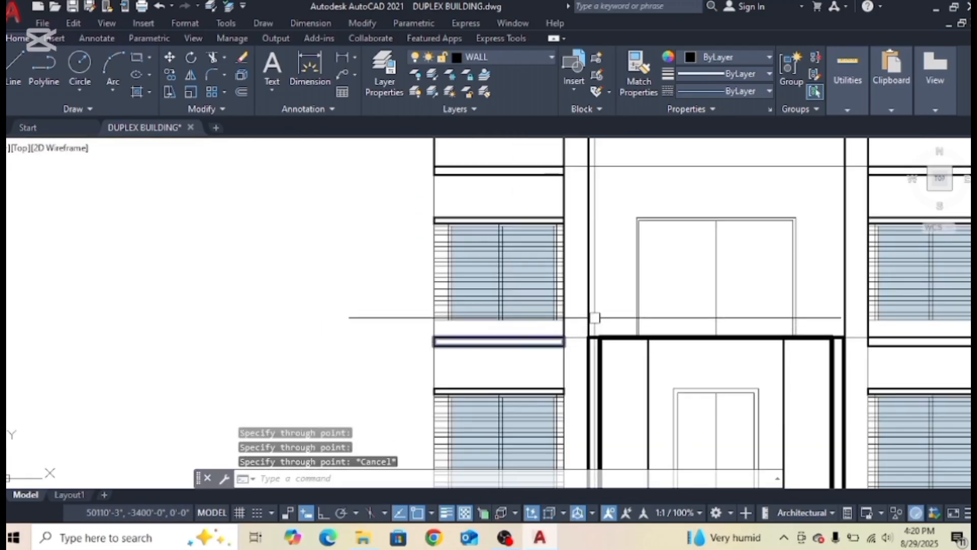
{"action": "scroll", "coordinate": [590, 325], "scroll_direction": "up", "scroll_amount": 2}
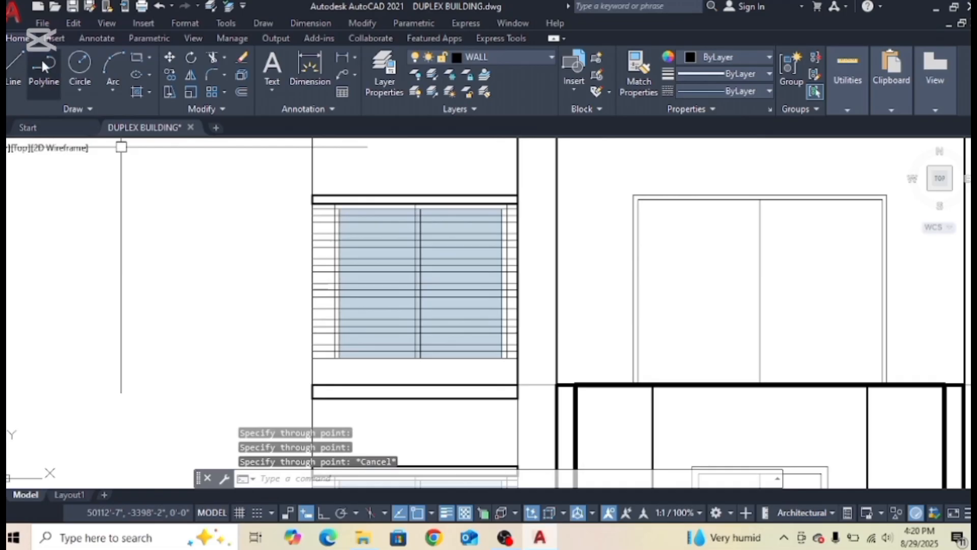
{"action": "left_click", "coordinate": [43, 65]}
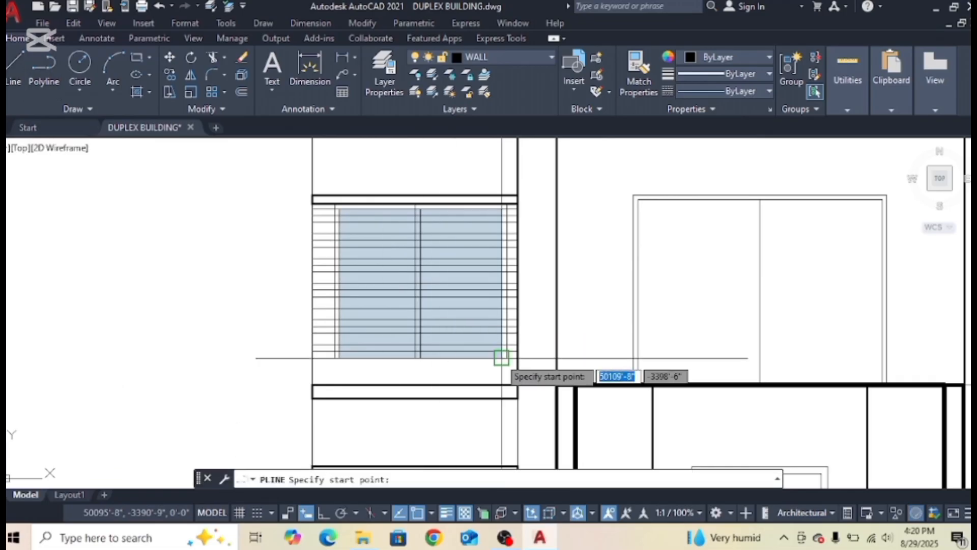
{"action": "left_click", "coordinate": [555, 386]}
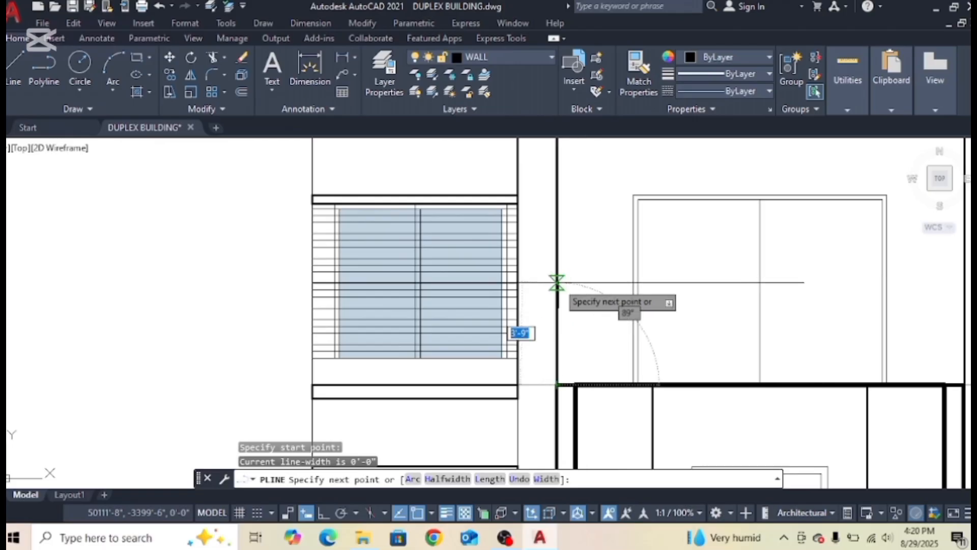
{"action": "key", "text": "F8"}
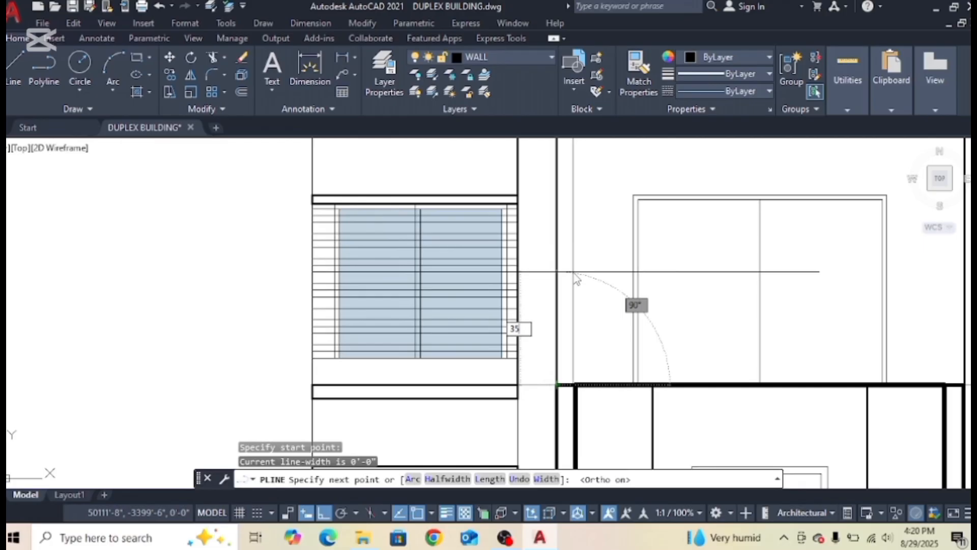
{"action": "type", "text": "36"}
{"action": "key", "text": "Return"}
{"action": "scroll", "coordinate": [661, 305], "scroll_direction": "down", "scroll_amount": 4}
{"action": "scroll", "coordinate": [681, 316], "scroll_direction": "up", "scroll_amount": 4}
{"action": "left_click", "coordinate": [713, 283]}
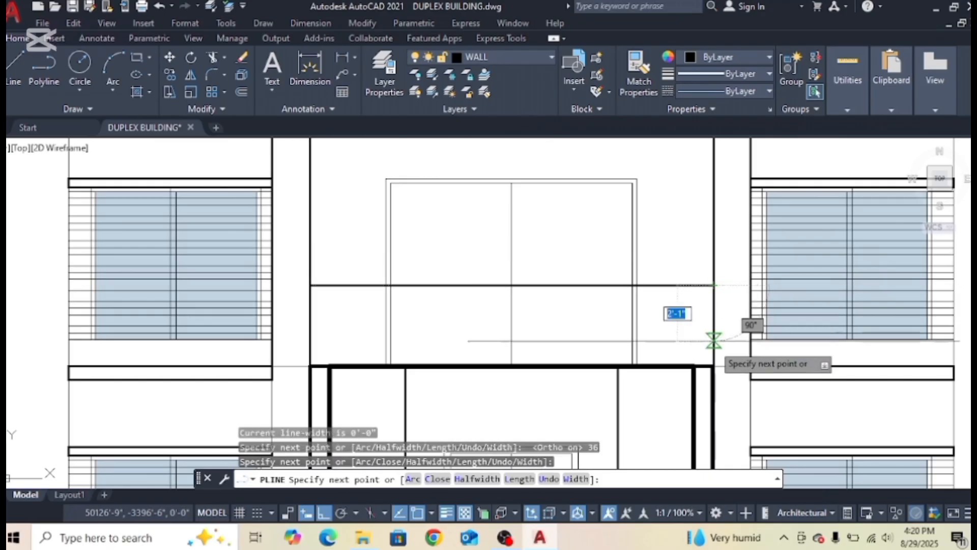
{"action": "left_click", "coordinate": [713, 364]}
{"action": "scroll", "coordinate": [713, 364], "scroll_direction": "down", "scroll_amount": 4}
{"action": "key", "text": "Escape"}
{"action": "scroll", "coordinate": [677, 362], "scroll_direction": "down", "scroll_amount": 3}
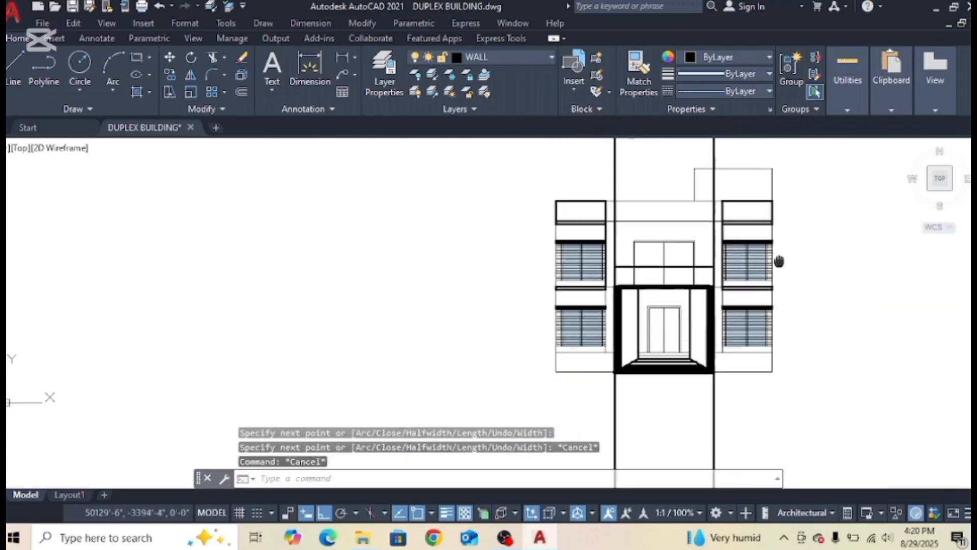
Delete the two vertical construction lines crossing the front elevation.
{"action": "left_click", "coordinate": [786, 402]}
{"action": "left_click", "coordinate": [526, 419]}
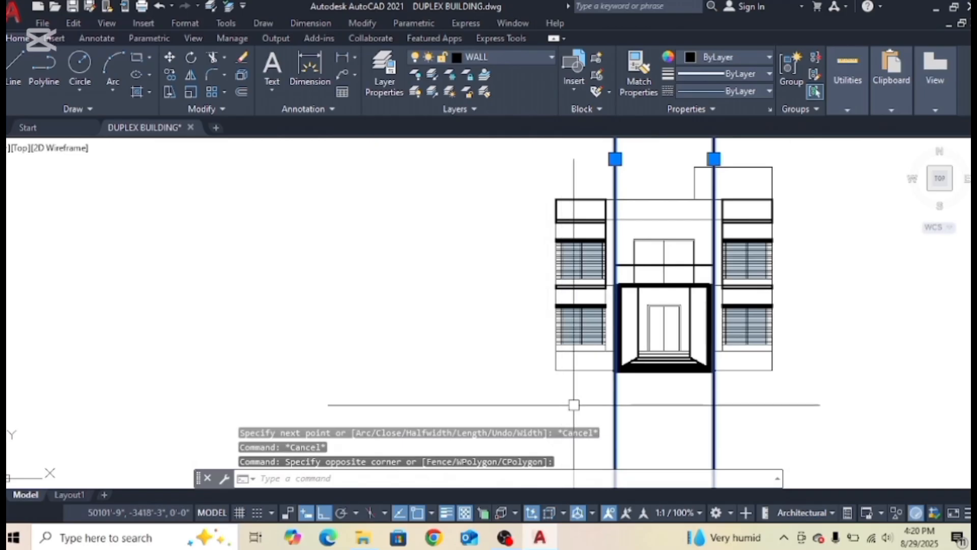
{"action": "key", "text": "Delete"}
{"action": "scroll", "coordinate": [697, 286], "scroll_direction": "up", "scroll_amount": 4}
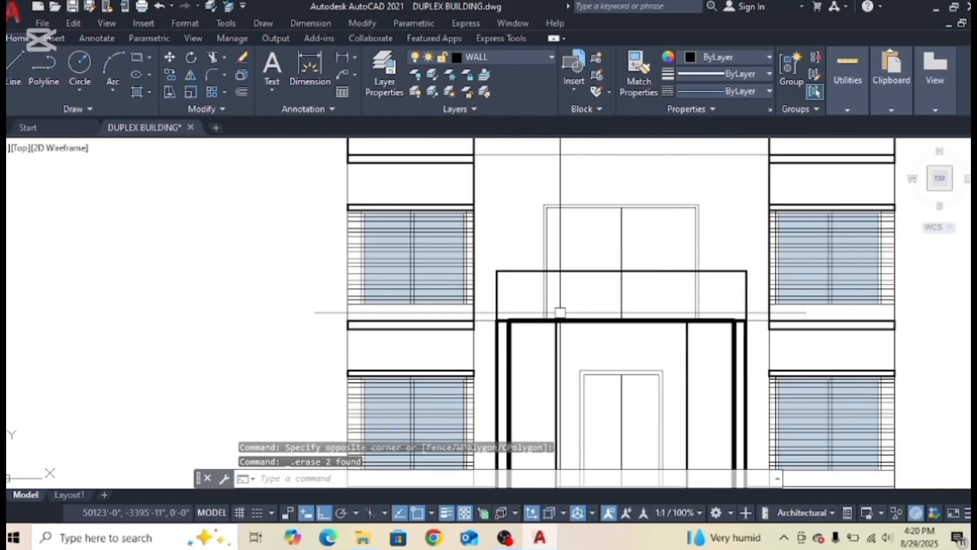
Draw a line along the porch's top edge from the railing outline's bottom left corner to its bottom right corner.
{"action": "mouse_move", "coordinate": [597, 273]}
{"action": "middle_mouse_down"}
{"action": "mouse_move", "coordinate": [500, 280]}
{"action": "mouse_move", "coordinate": [448, 313]}
{"action": "middle_mouse_up"}
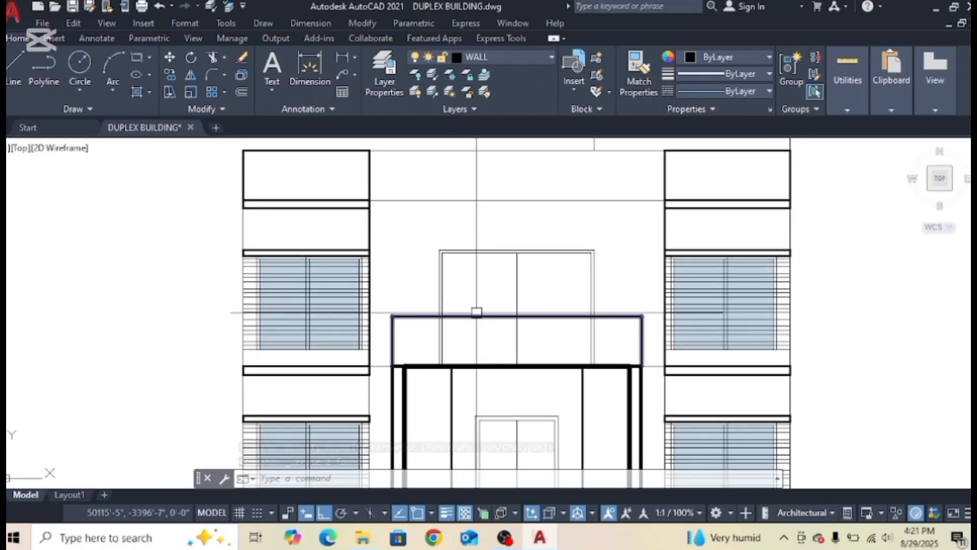
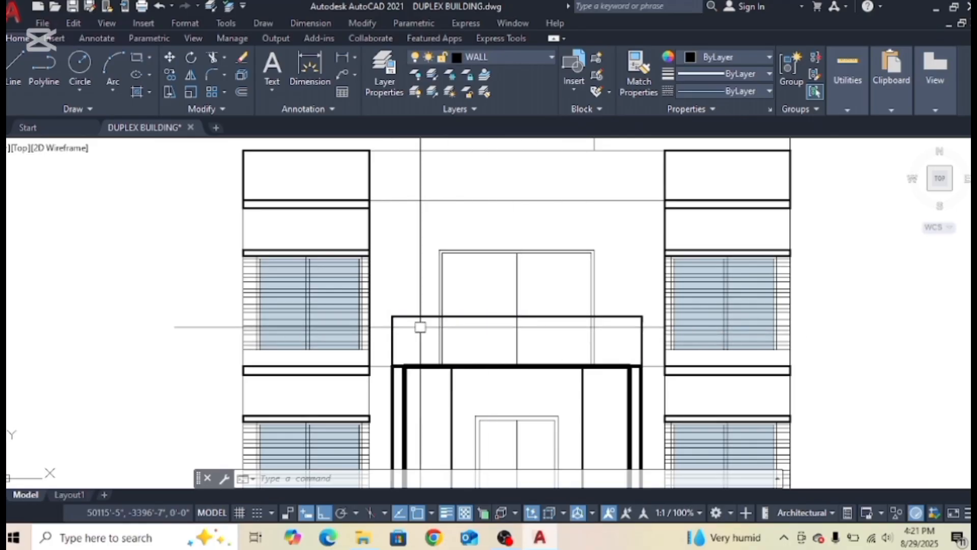
{"action": "key", "text": "Delete"}
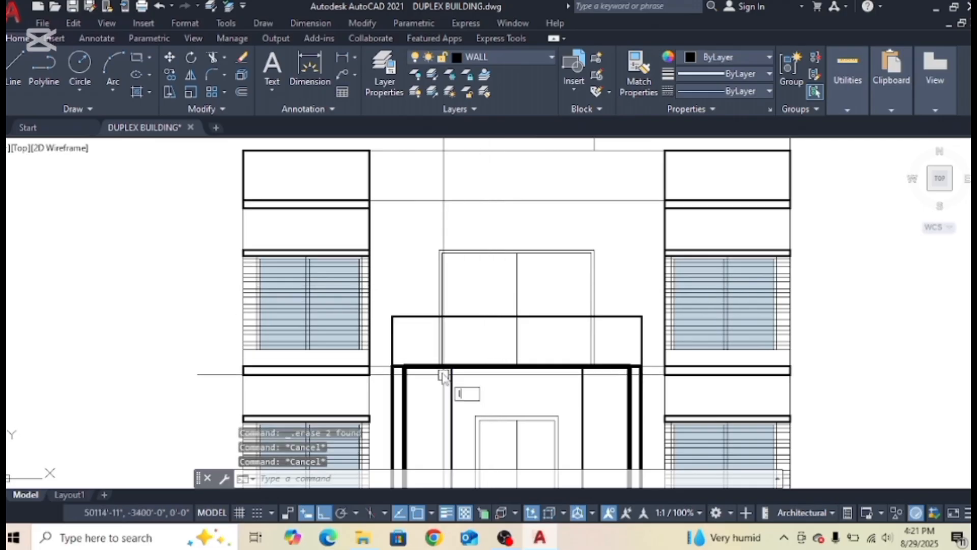
{"action": "key", "text": "Return"}
{"action": "scroll", "coordinate": [392, 376], "scroll_direction": "up", "scroll_amount": 4}
{"action": "left_click", "coordinate": [382, 378]}
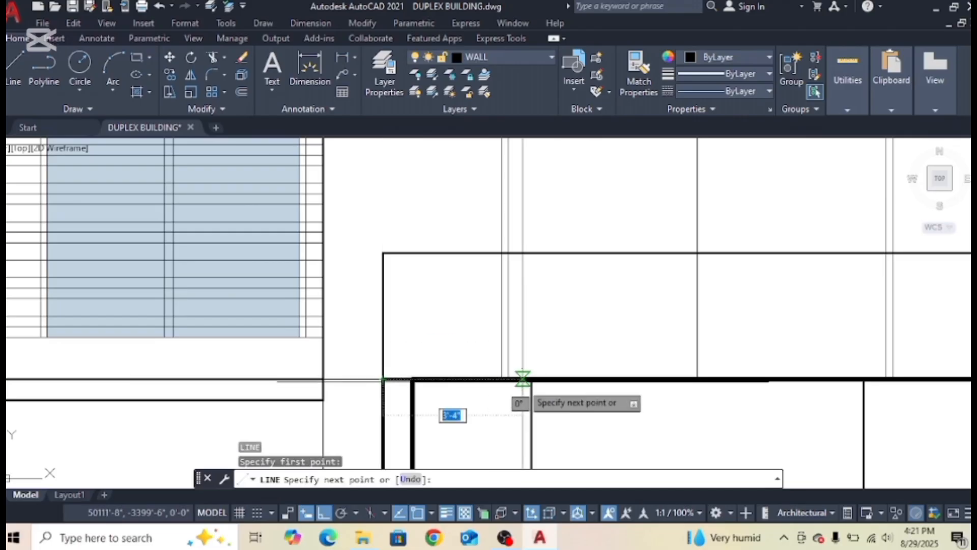
{"action": "scroll", "coordinate": [590, 364], "scroll_direction": "down", "scroll_amount": 3}
{"action": "scroll", "coordinate": [514, 375], "scroll_direction": "up", "scroll_amount": 3}
{"action": "left_click", "coordinate": [509, 336]}
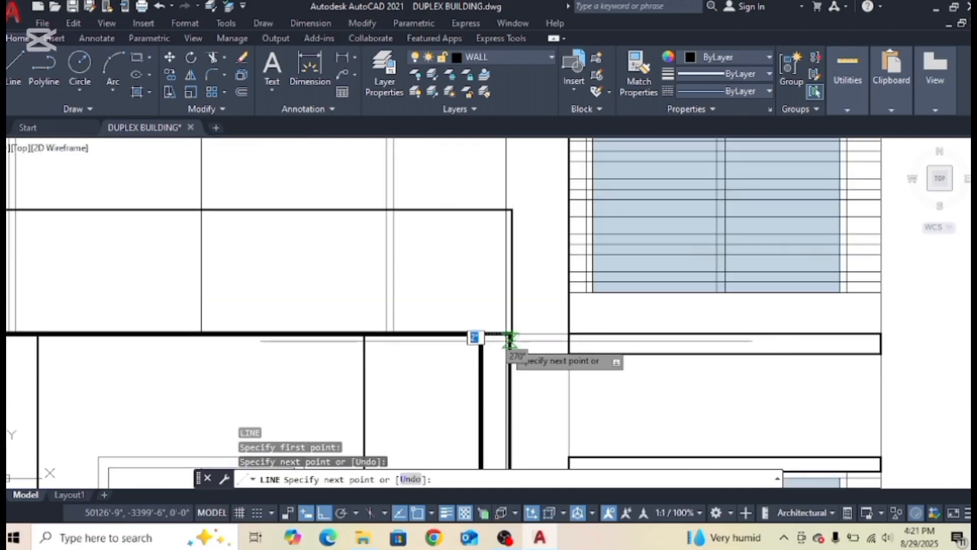
{"action": "key", "text": "Escape"}
Move the railing's bottom line straight up 6 inches.
{"action": "left_click", "coordinate": [499, 334]}
{"action": "middle_click_drag", "start_coordinate": [467, 294], "coordinate": [550, 300]}
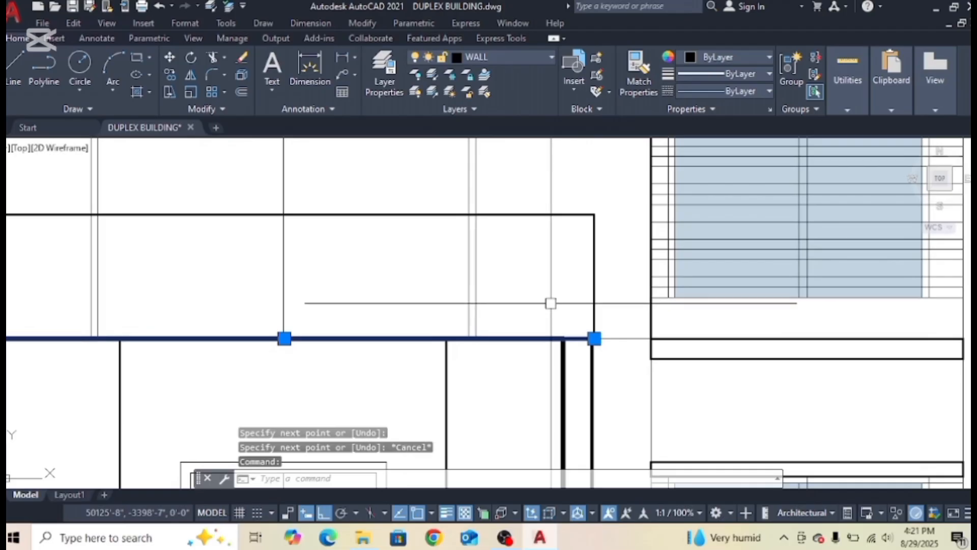
{"action": "type", "text": "m"}
{"action": "key", "text": "Return"}
{"action": "left_click", "coordinate": [568, 307]}
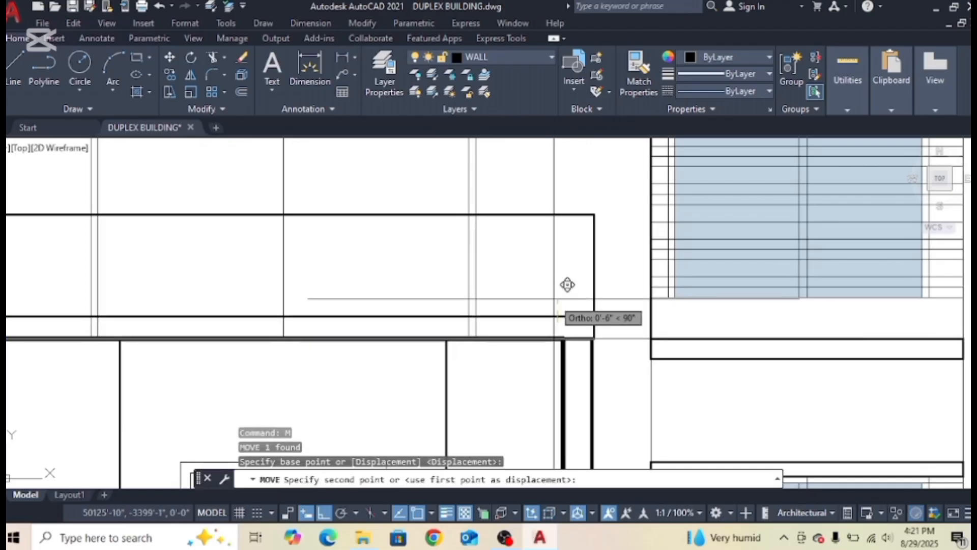
{"action": "key", "text": "Escape"}
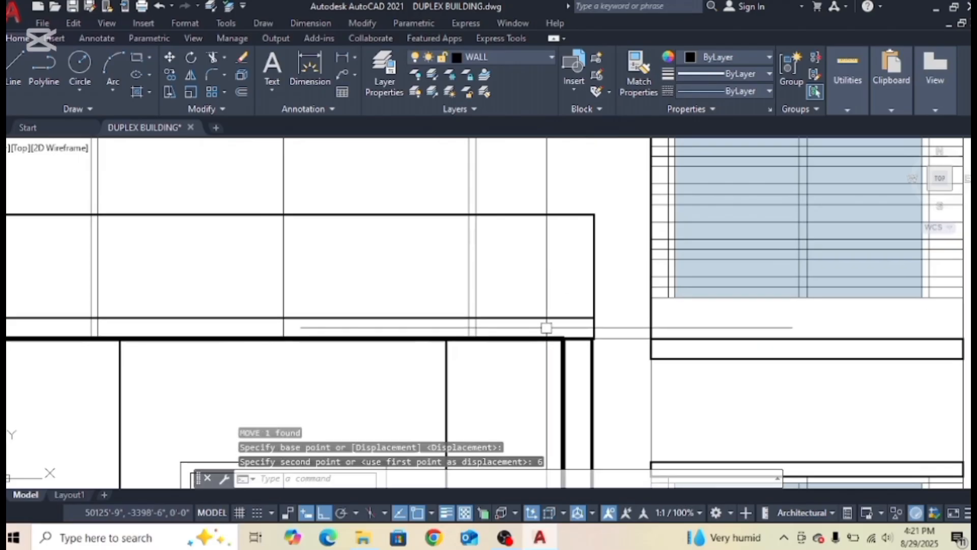
{"action": "key", "text": "Escape"}
{"action": "key", "text": "Escape"}
Offset the moved railing line upward to form the lowest horizontal rail.
{"action": "type", "text": "o"}
{"action": "key", "text": "Return"}
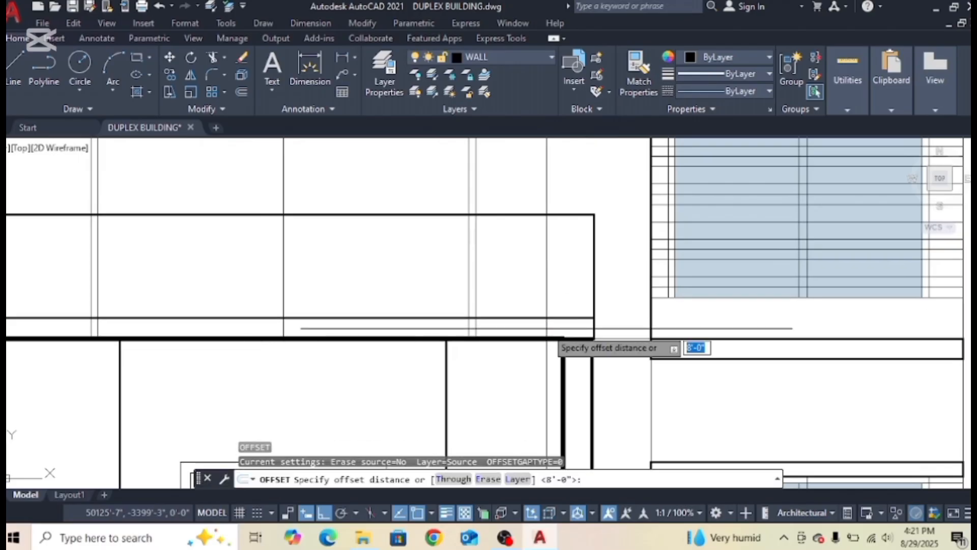
{"action": "key", "text": "Return"}
{"action": "left_click", "coordinate": [556, 317]}
{"action": "left_click", "coordinate": [556, 295]}
{"action": "scroll", "coordinate": [550, 312], "scroll_direction": "up", "scroll_amount": 2}
{"action": "key", "text": "Escape"}
Copy the two lines of the lowest rail 6 inches upward to form a second rail.
{"action": "left_click", "coordinate": [550, 315]}
{"action": "middle_click_drag", "start_coordinate": [551, 332], "coordinate": [551, 342]}
{"action": "type", "text": "co"}
{"action": "key", "text": "Return"}
{"action": "scroll", "coordinate": [594, 325], "scroll_direction": "up", "scroll_amount": 2}
{"action": "left_click", "coordinate": [673, 348]}
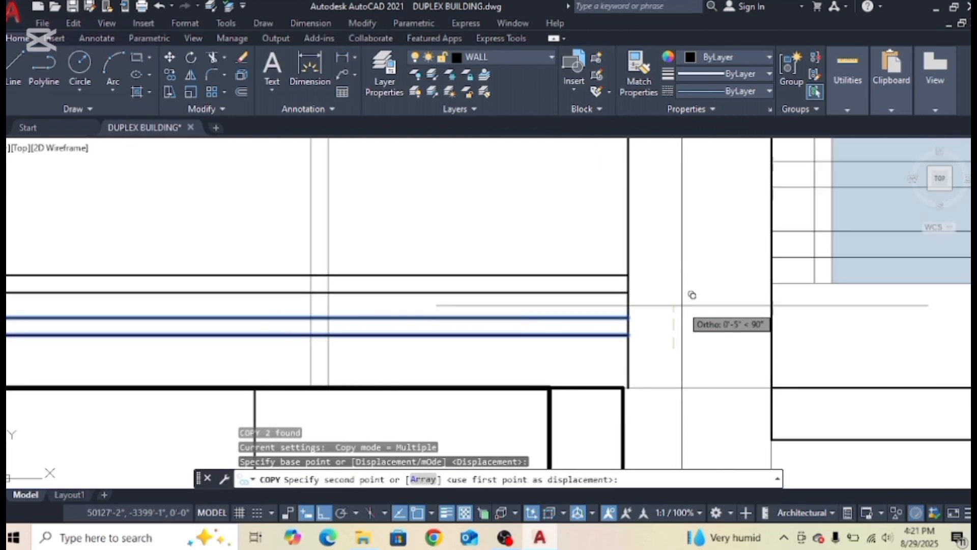
{"action": "type", "text": "6"}
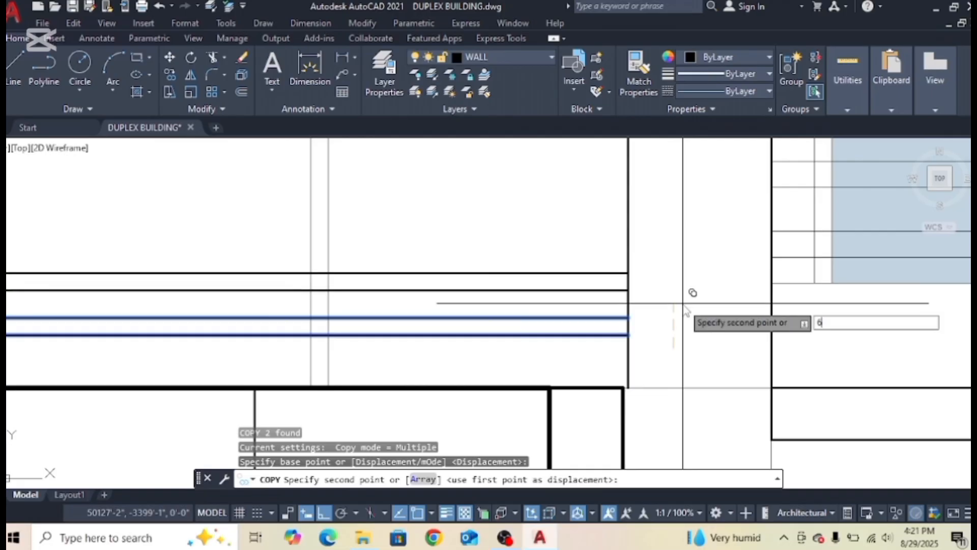
{"action": "key", "text": "Return"}
{"action": "key", "text": "Escape"}
{"action": "key", "text": "Escape"}
Copy the second rail's two lines upward twice at the same spacing to form the third and fourth rails.
{"action": "scroll", "coordinate": [665, 320], "scroll_direction": "down", "scroll_amount": 2}
{"action": "left_click", "coordinate": [642, 263]}
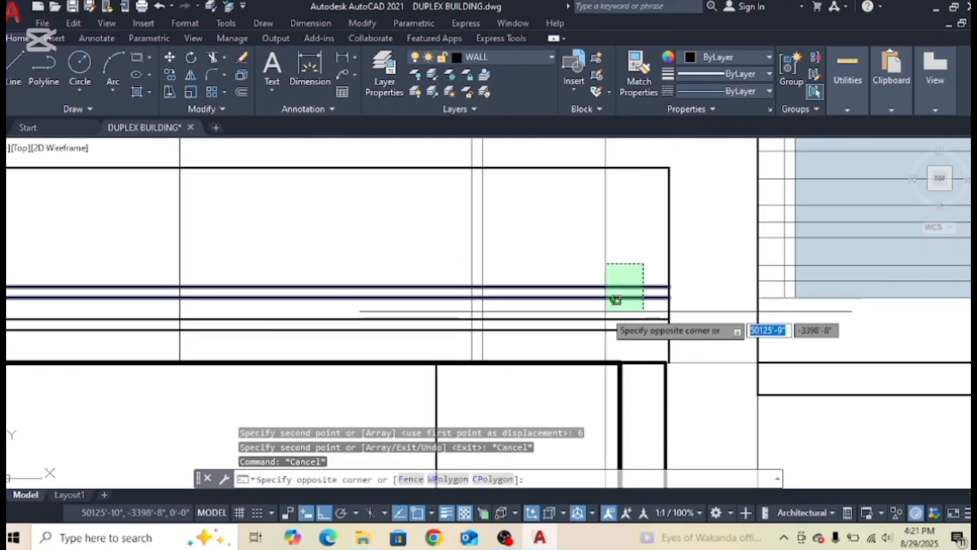
{"action": "left_click", "coordinate": [608, 310]}
{"action": "type", "text": "c"}
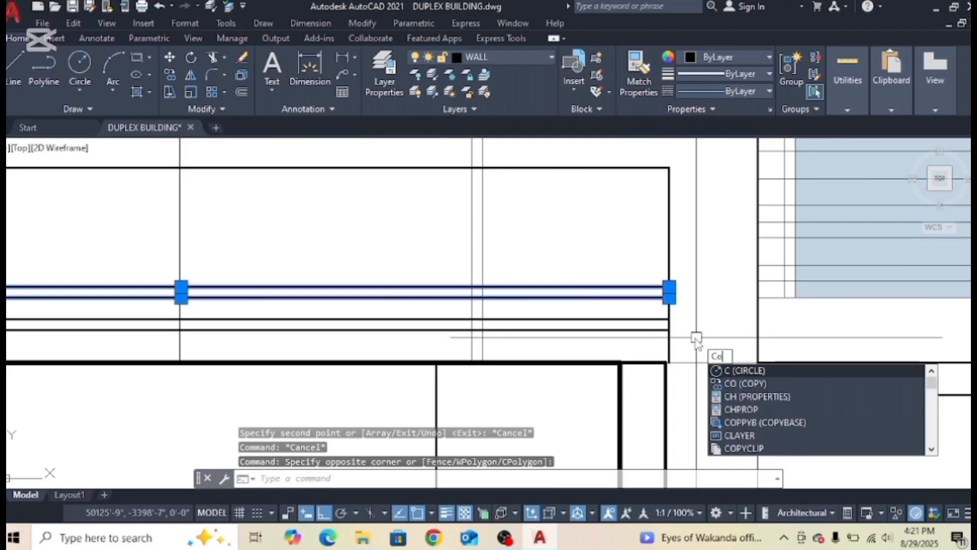
{"action": "type", "text": "o"}
{"action": "key", "text": "Return"}
{"action": "scroll", "coordinate": [662, 326], "scroll_direction": "up", "scroll_amount": 2}
{"action": "left_click", "coordinate": [651, 326]}
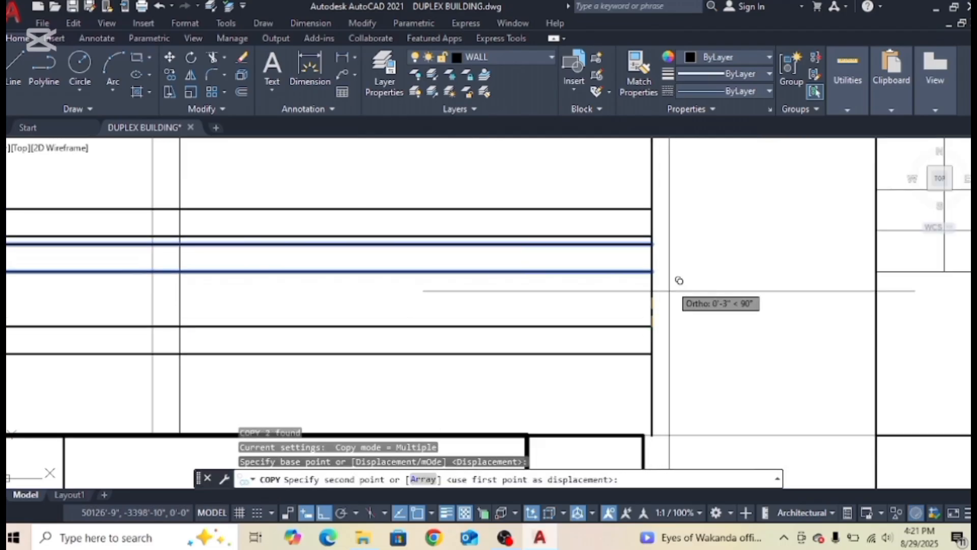
{"action": "mouse_move", "coordinate": [650, 240]}
{"action": "middle_mouse_down"}
{"action": "mouse_move", "coordinate": [684, 283]}
{"action": "mouse_move", "coordinate": [668, 335]}
{"action": "middle_mouse_up"}
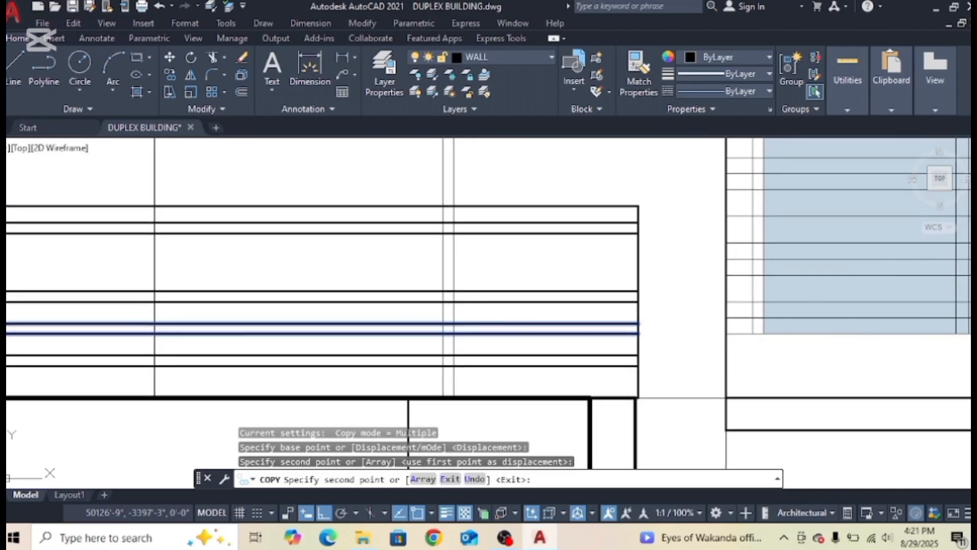
{"action": "left_click", "coordinate": [637, 292]}
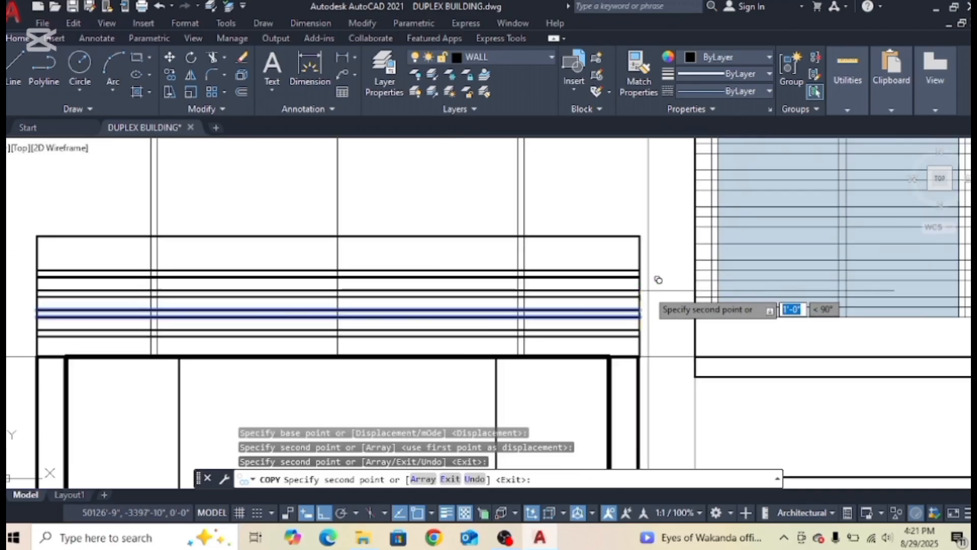
{"action": "key", "text": "Escape"}
{"action": "scroll", "coordinate": [633, 292], "scroll_direction": "down", "scroll_amount": 3}
{"action": "scroll", "coordinate": [630, 291], "scroll_direction": "up", "scroll_amount": 4}
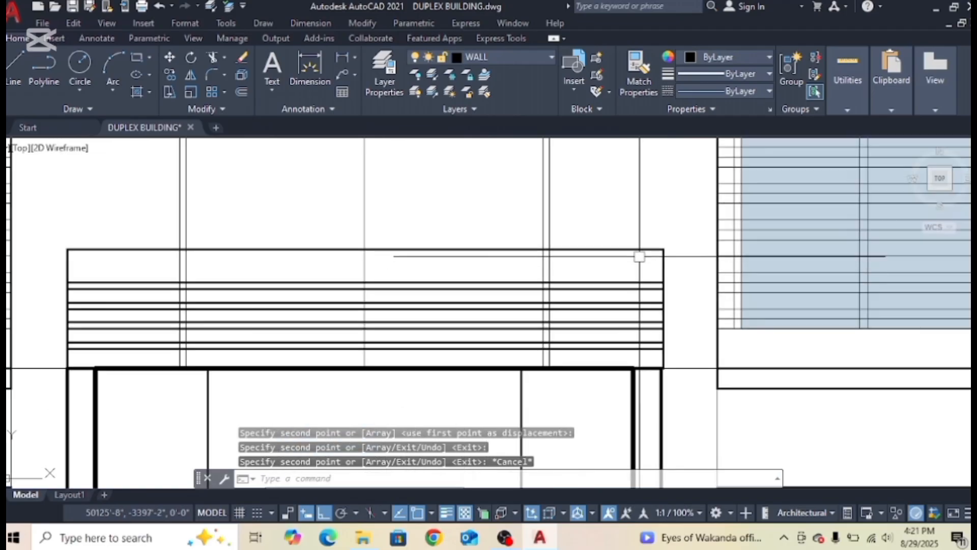
{"action": "key", "text": "Escape"}
{"action": "key", "text": "Escape"}
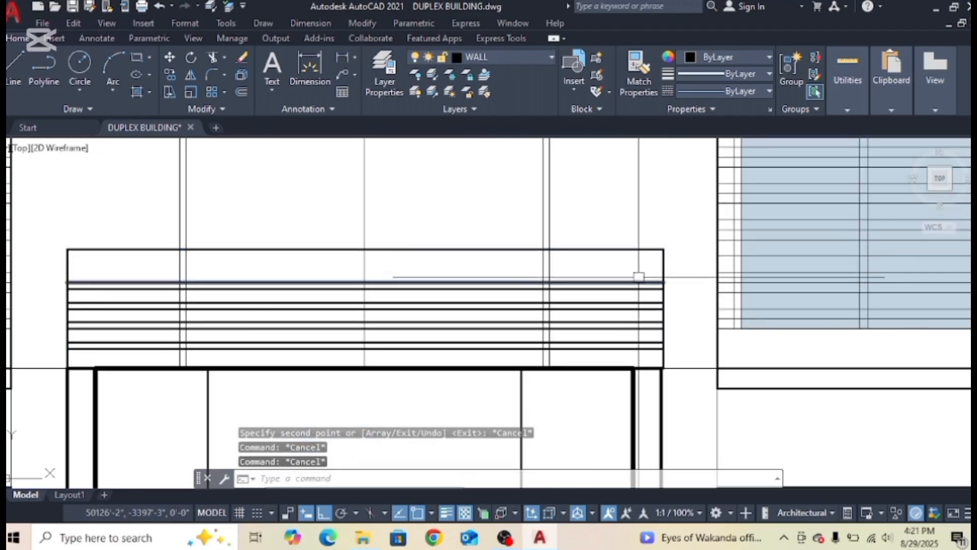
Copy the fourth rail's lower line to just below the railing outline's top edge, matching the top rail's thickness to the other rails.
{"action": "scroll", "coordinate": [643, 286], "scroll_direction": "up", "scroll_amount": 2}
{"action": "left_click", "coordinate": [631, 290]}
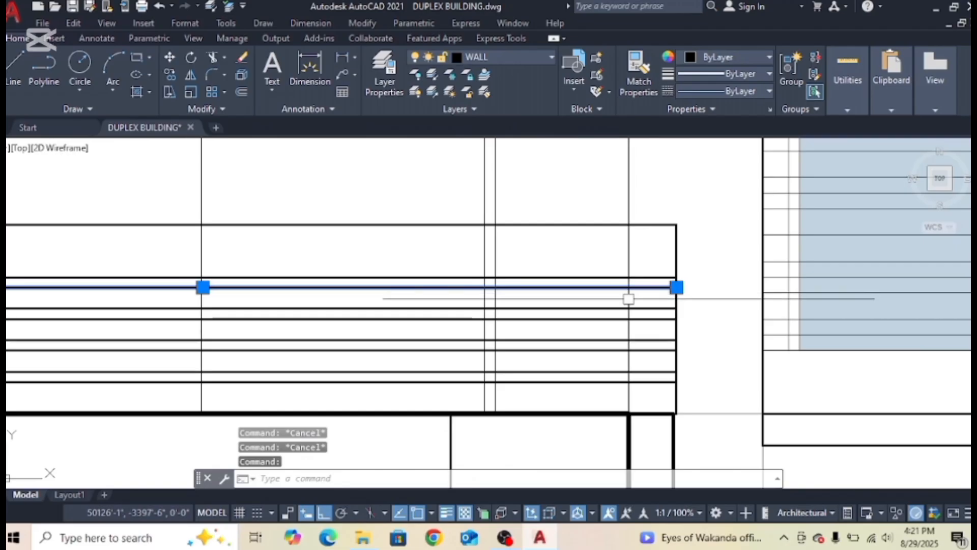
{"action": "type", "text": "co"}
{"action": "key", "text": "Return"}
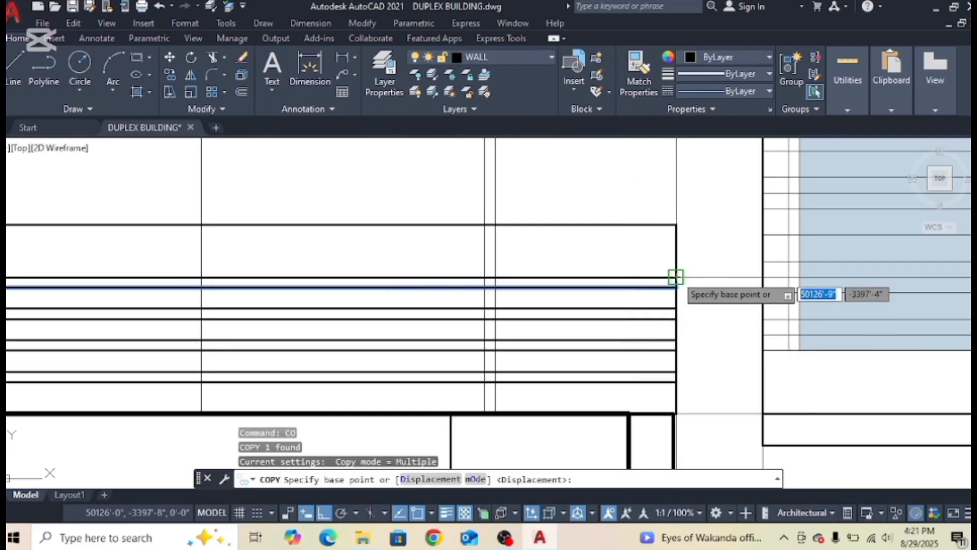
{"action": "left_click", "coordinate": [676, 277]}
{"action": "left_click", "coordinate": [677, 220]}
{"action": "key", "text": "Escape"}
{"action": "key", "text": "Escape"}
{"action": "scroll", "coordinate": [675, 239], "scroll_direction": "down", "scroll_amount": 3}
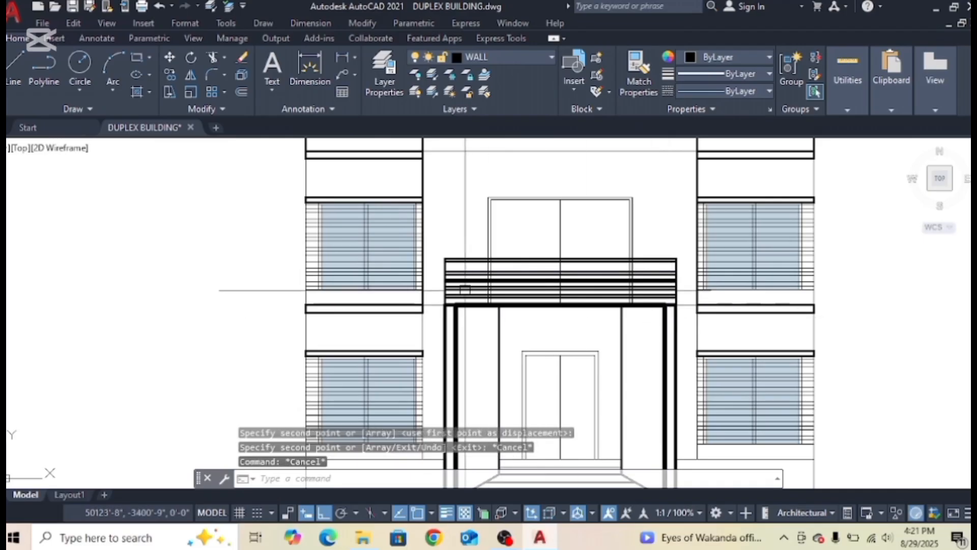
Draw a vertical line at the railing's middle, from the top rail's lower edge down to the top of the porch.
{"action": "scroll", "coordinate": [465, 290], "scroll_direction": "up", "scroll_amount": 2}
{"action": "middle_click_drag", "start_coordinate": [480, 340], "coordinate": [497, 299]}
{"action": "scroll", "coordinate": [604, 317], "scroll_direction": "down", "scroll_amount": 2}
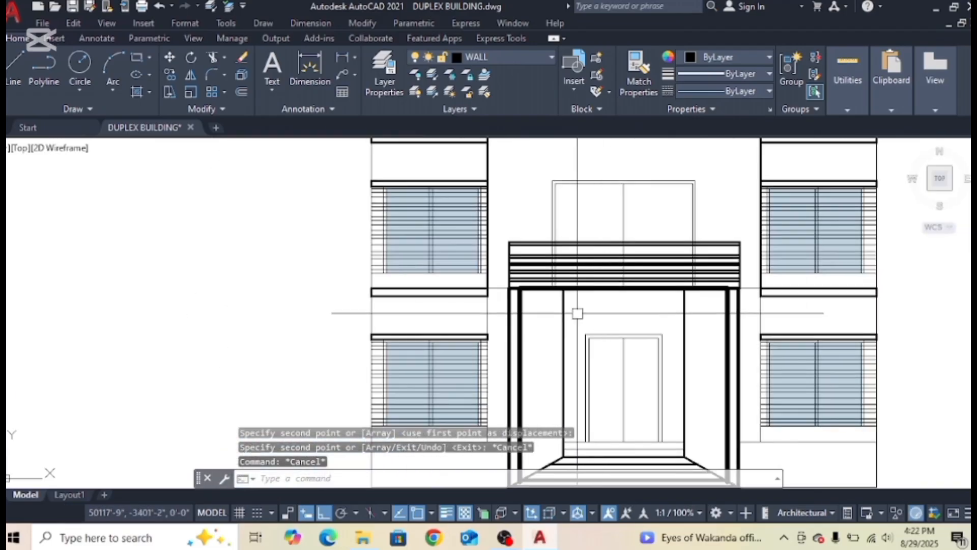
{"action": "scroll", "coordinate": [577, 313], "scroll_direction": "up", "scroll_amount": 3}
{"action": "middle_click_drag", "start_coordinate": [643, 262], "coordinate": [633, 316]}
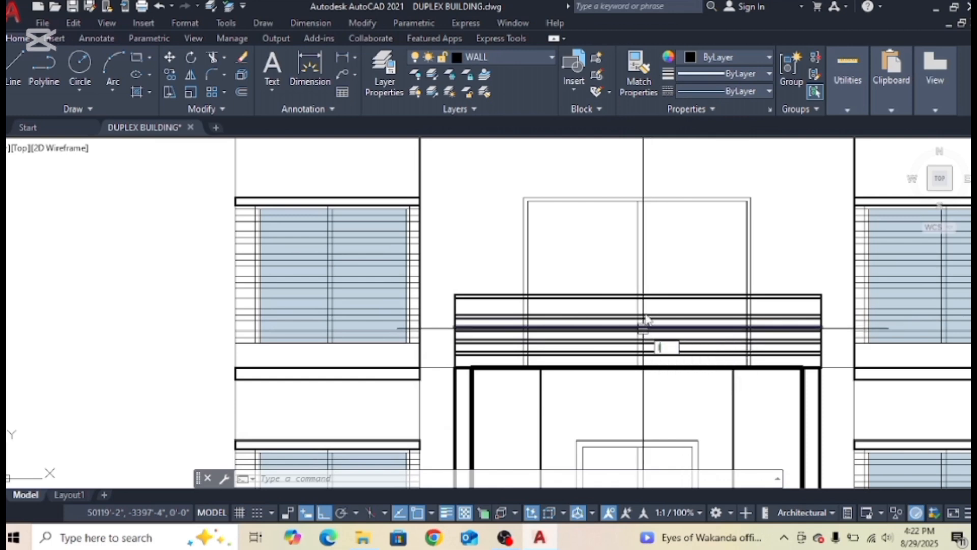
{"action": "type", "text": "l"}
{"action": "key", "text": "Return"}
{"action": "scroll", "coordinate": [643, 320], "scroll_direction": "up", "scroll_amount": 4}
{"action": "left_click", "coordinate": [616, 286]}
{"action": "middle_click_drag", "start_coordinate": [673, 391], "coordinate": [658, 299]}
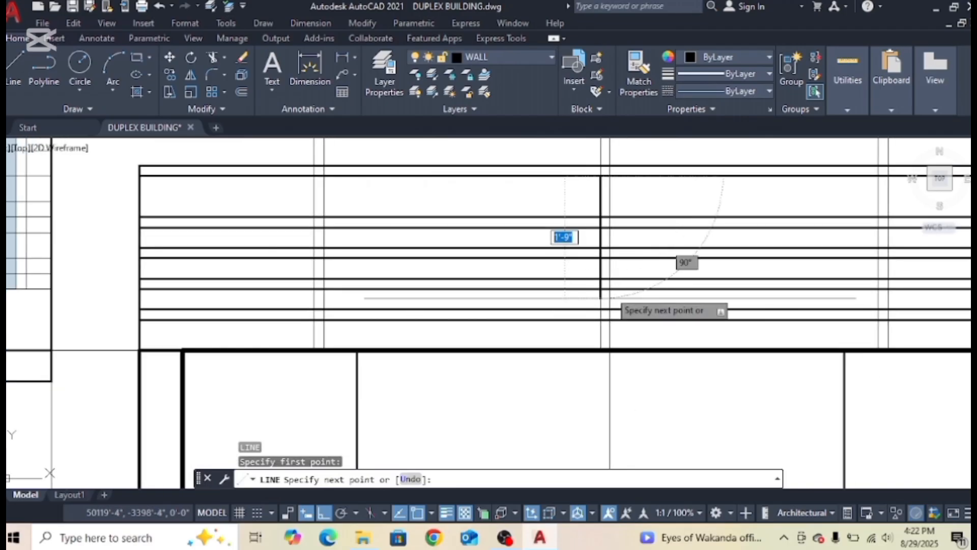
{"action": "key", "text": "Escape"}
{"action": "scroll", "coordinate": [622, 272], "scroll_direction": "down", "scroll_amount": 2}
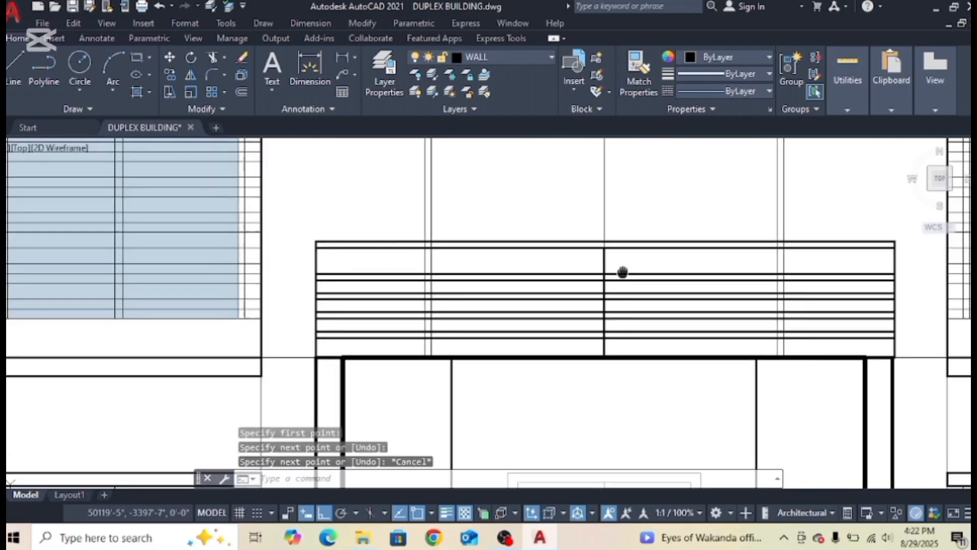
{"action": "middle_click_drag", "start_coordinate": [621, 273], "coordinate": [621, 280]}
{"action": "scroll", "coordinate": [636, 283], "scroll_direction": "down", "scroll_amount": 2}
{"action": "middle_click_drag", "start_coordinate": [683, 309], "coordinate": [683, 320]}
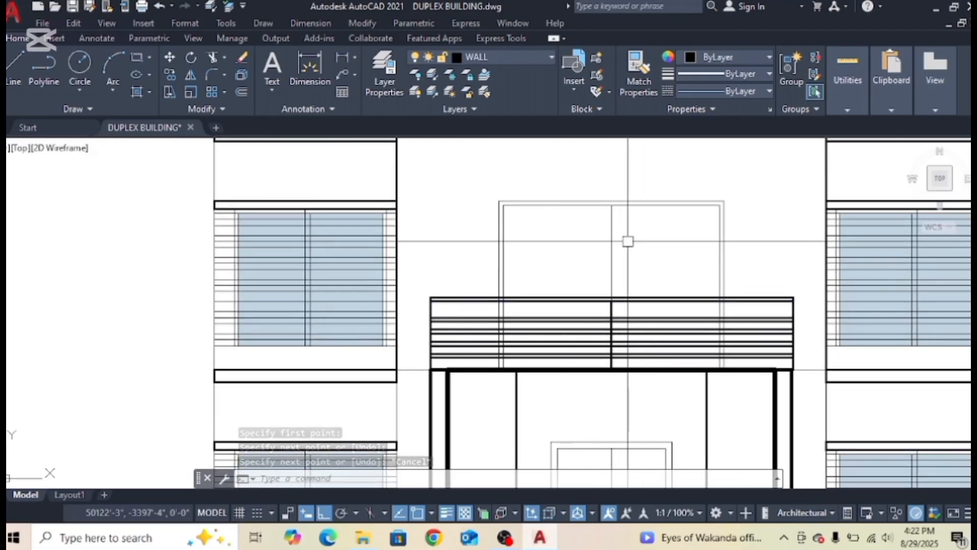
Try to isolate the layers of the upper-floor door and window glazing, and restore the other layers.
{"action": "middle_click_drag", "start_coordinate": [553, 252], "coordinate": [535, 276]}
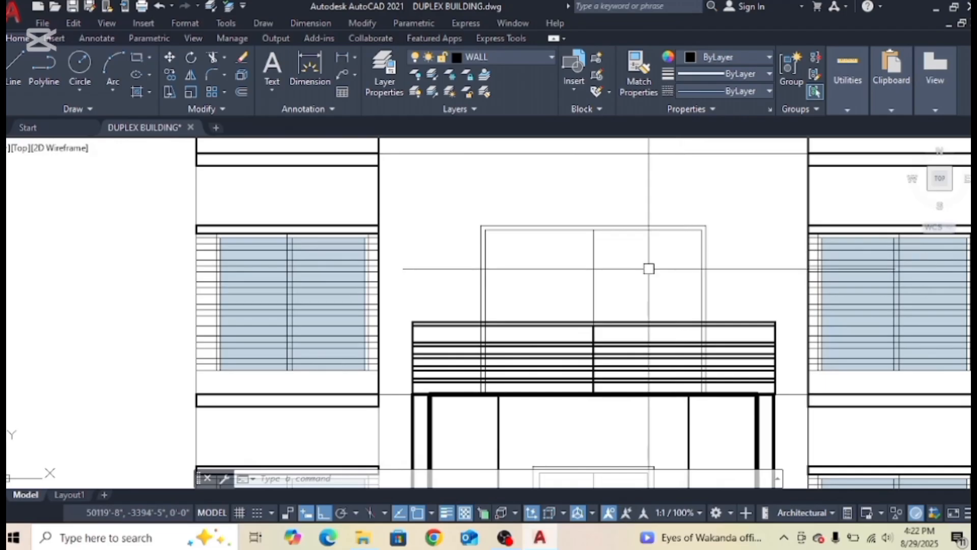
{"action": "scroll", "coordinate": [637, 269], "scroll_direction": "down", "scroll_amount": 2}
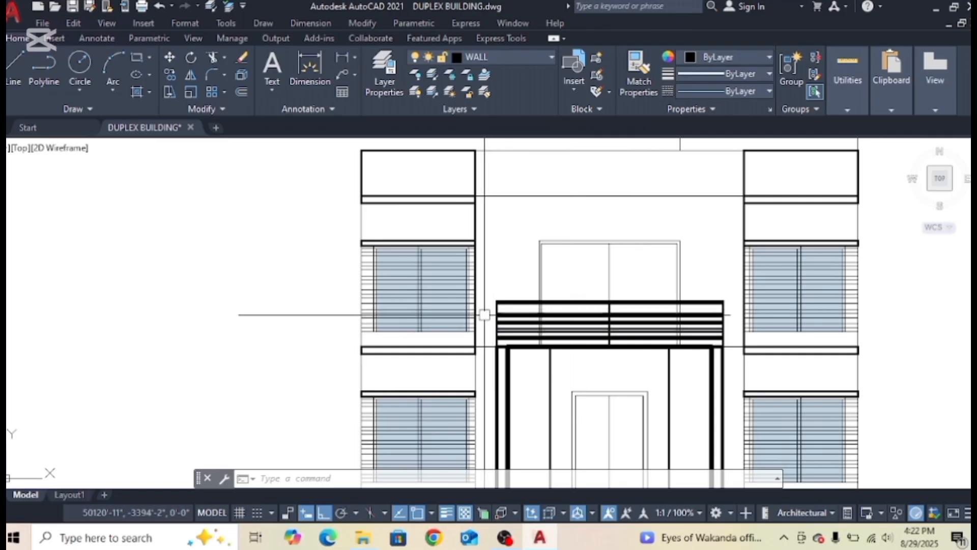
{"action": "left_click", "coordinate": [652, 214]}
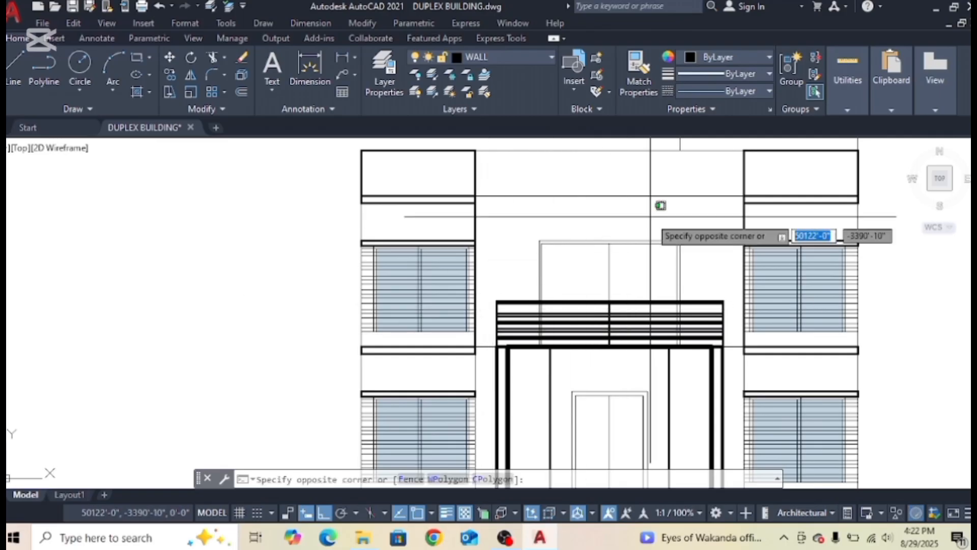
{"action": "left_click", "coordinate": [565, 270]}
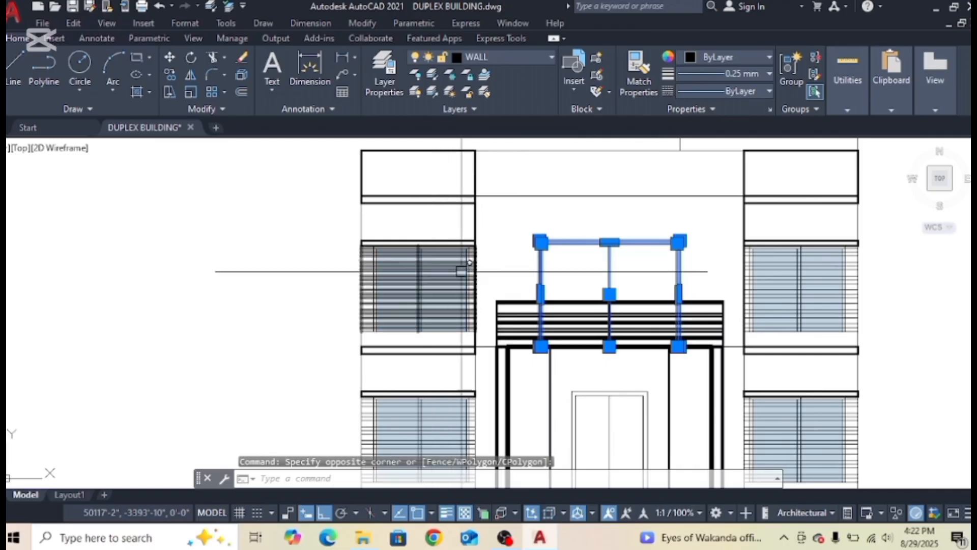
{"action": "scroll", "coordinate": [562, 350], "scroll_direction": "up", "scroll_amount": 4}
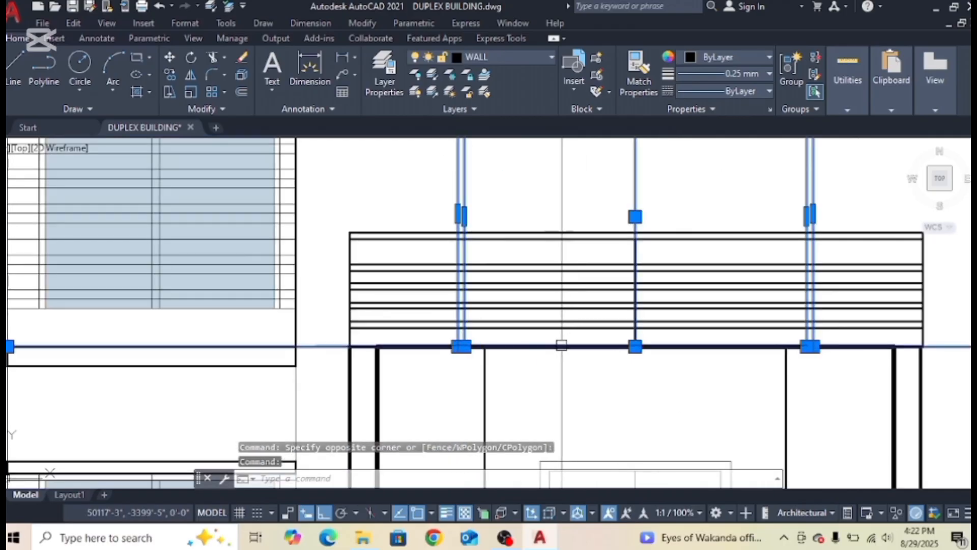
{"action": "scroll", "coordinate": [563, 350], "scroll_direction": "down", "scroll_amount": 5}
{"action": "scroll", "coordinate": [478, 309], "scroll_direction": "up", "scroll_amount": 6}
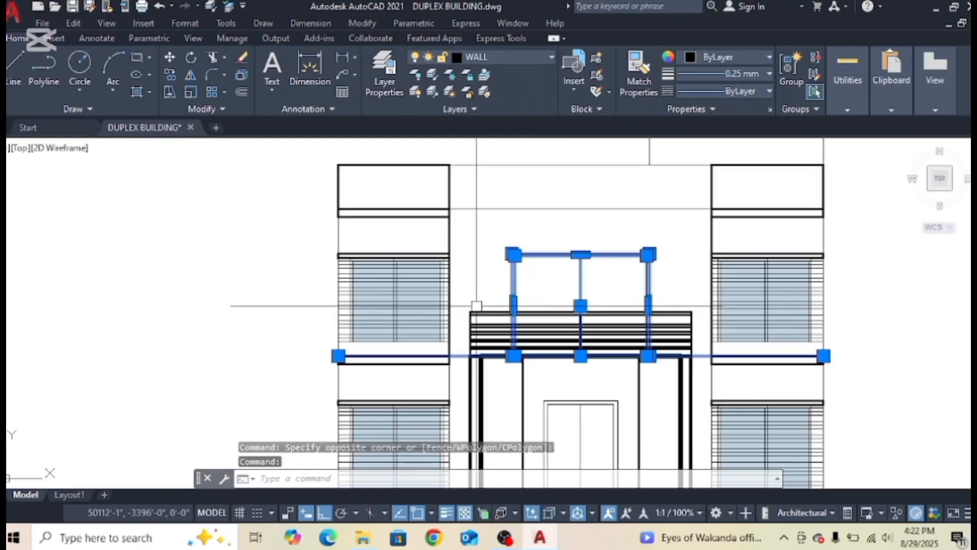
{"action": "left_click", "coordinate": [388, 276]}
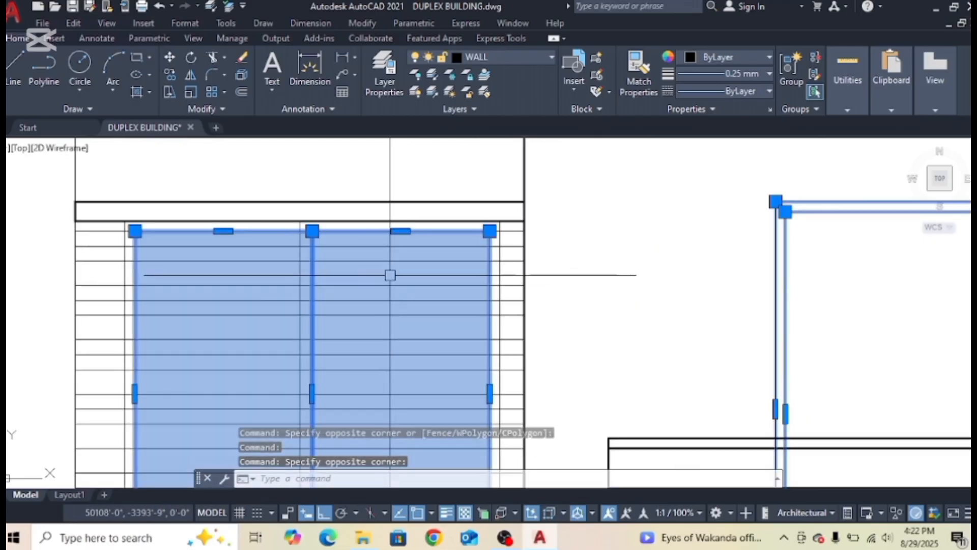
{"action": "scroll", "coordinate": [422, 275], "scroll_direction": "down", "scroll_amount": 4}
{"action": "middle_click_drag", "start_coordinate": [597, 296], "coordinate": [495, 276]}
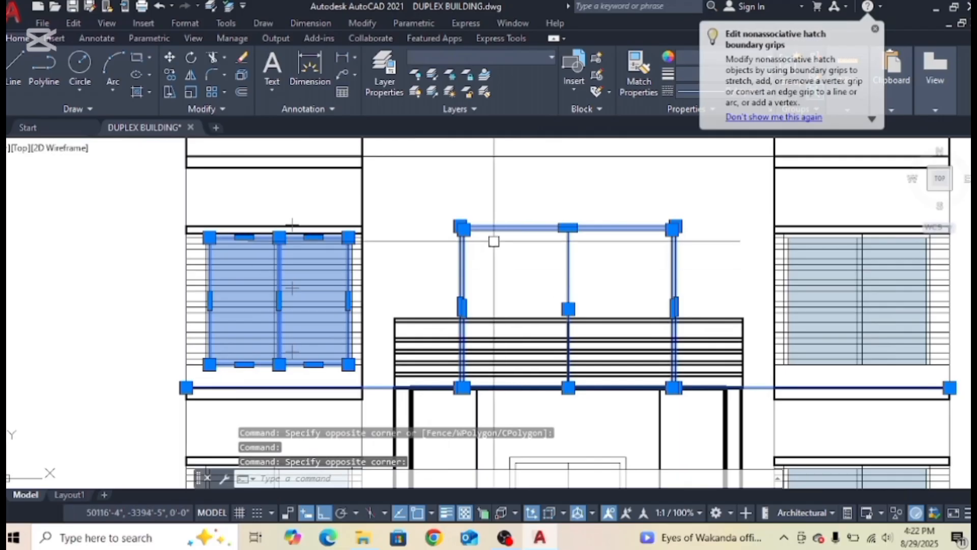
{"action": "left_click", "coordinate": [434, 75]}
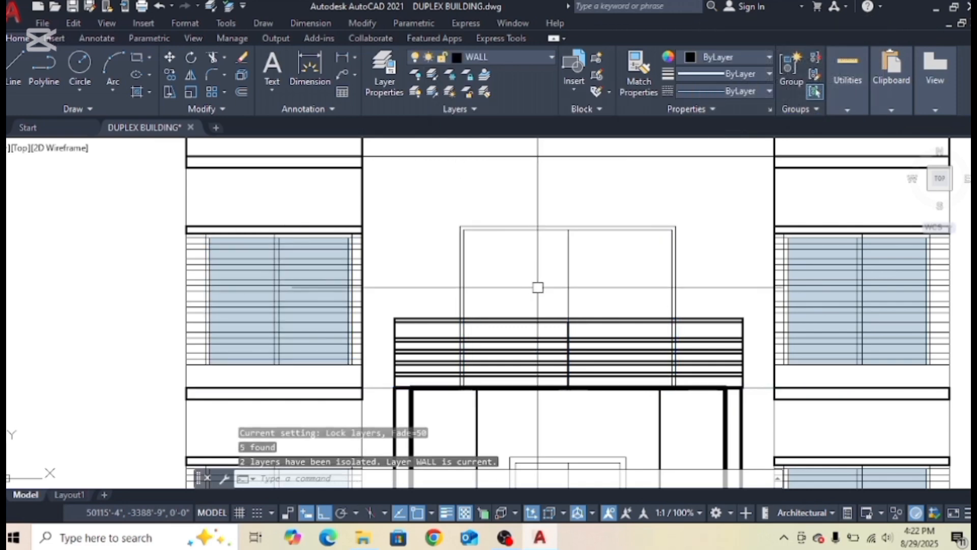
{"action": "scroll", "coordinate": [546, 297], "scroll_direction": "down", "scroll_amount": 4}
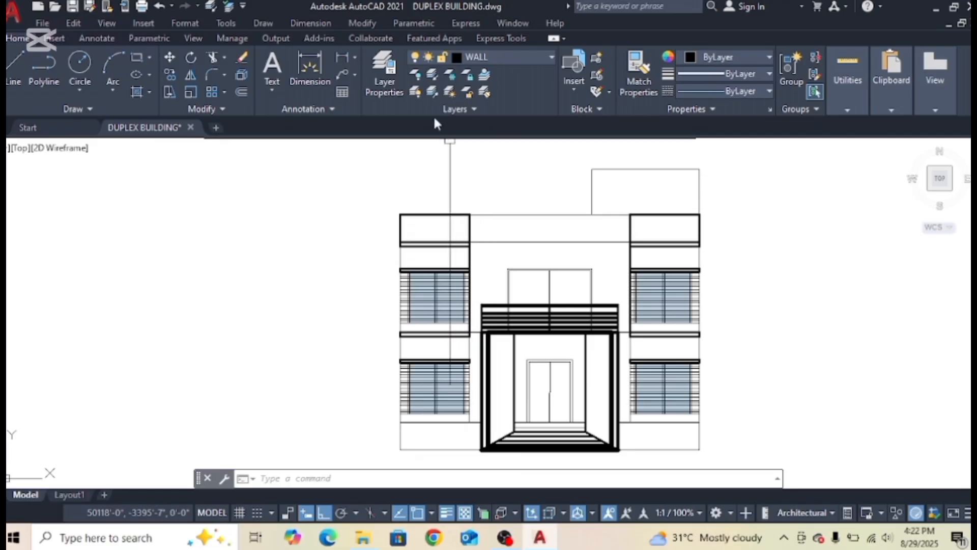
{"action": "left_click", "coordinate": [433, 89]}
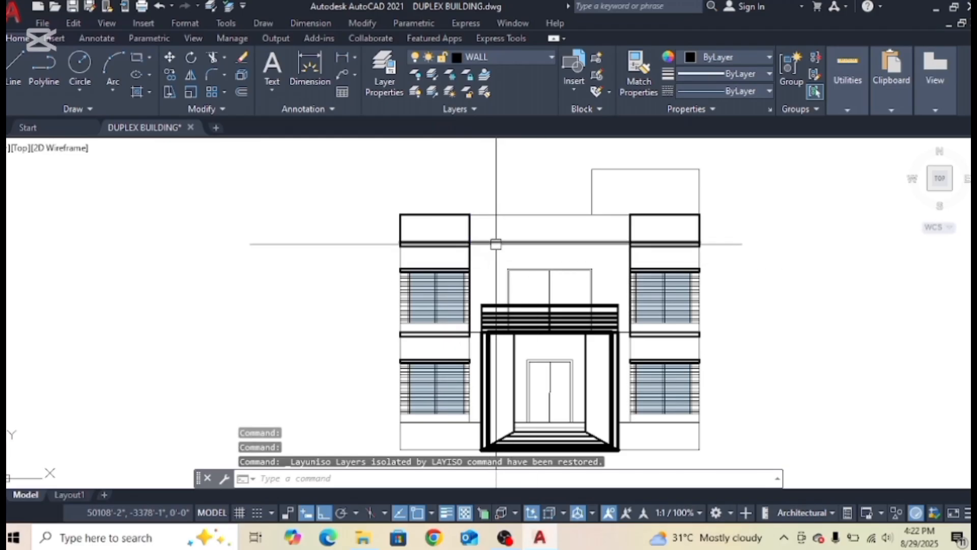
{"action": "scroll", "coordinate": [510, 284], "scroll_direction": "up", "scroll_amount": 2}
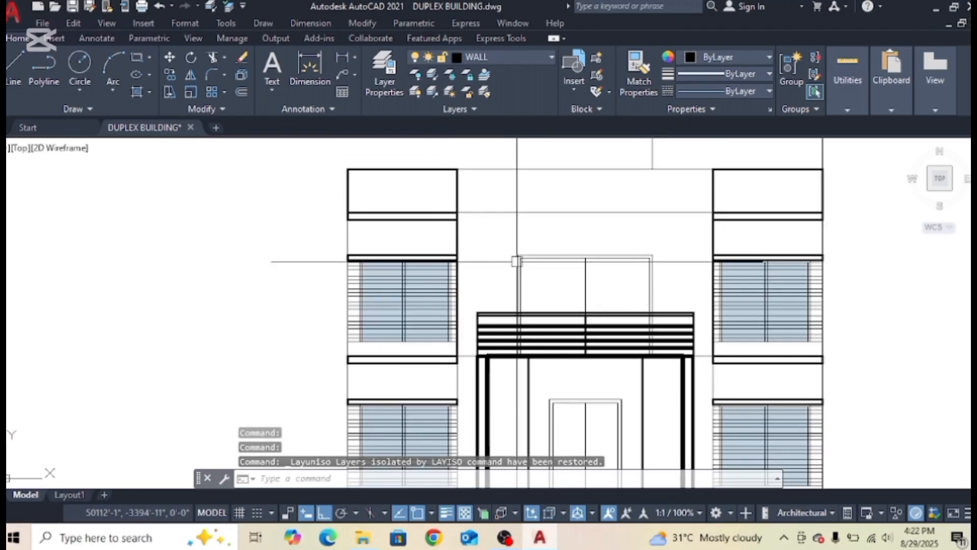
{"action": "left_click", "coordinate": [468, 302]}
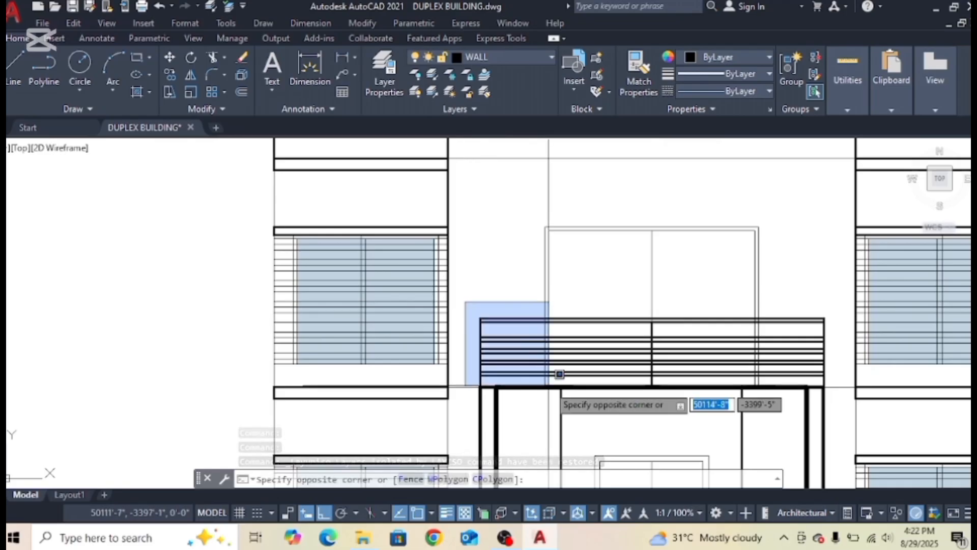
{"action": "left_click", "coordinate": [855, 397]}
{"action": "middle_click_drag", "start_coordinate": [684, 403], "coordinate": [641, 371]}
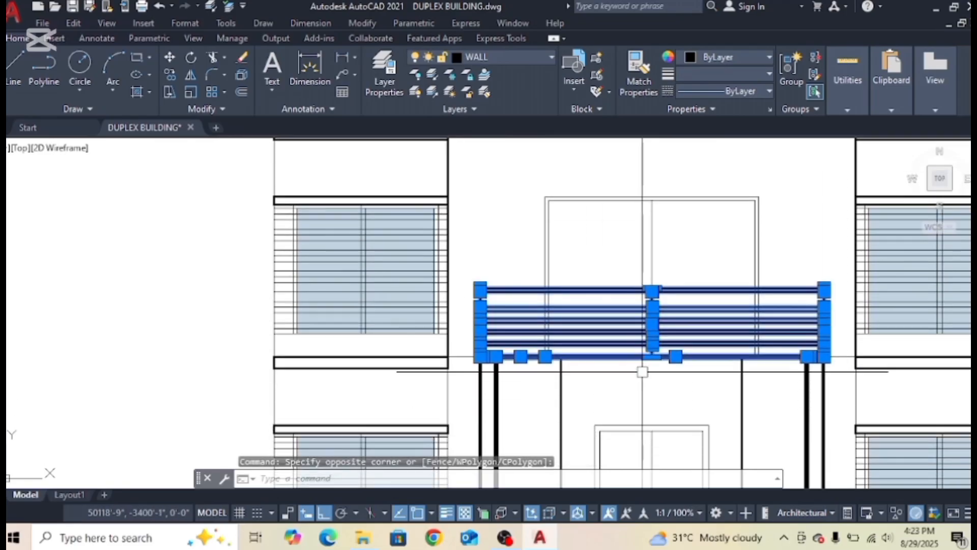
{"action": "right_click", "coordinate": [584, 259]}
{"action": "left_click", "coordinate": [524, 239]}
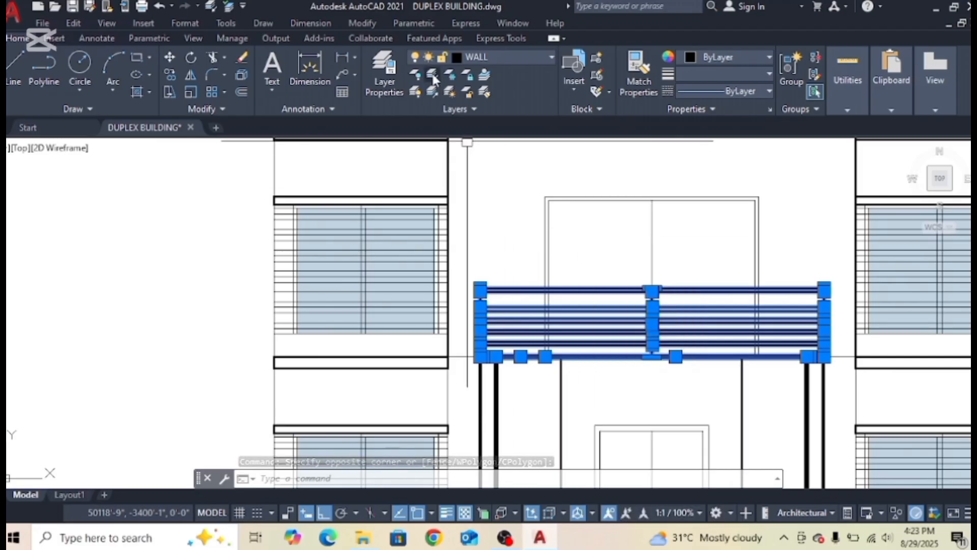
{"action": "key", "text": "Escape"}
Try to isolate the layer of the veranda railing, and unisolate the remaining layers.
{"action": "left_click", "coordinate": [463, 264]}
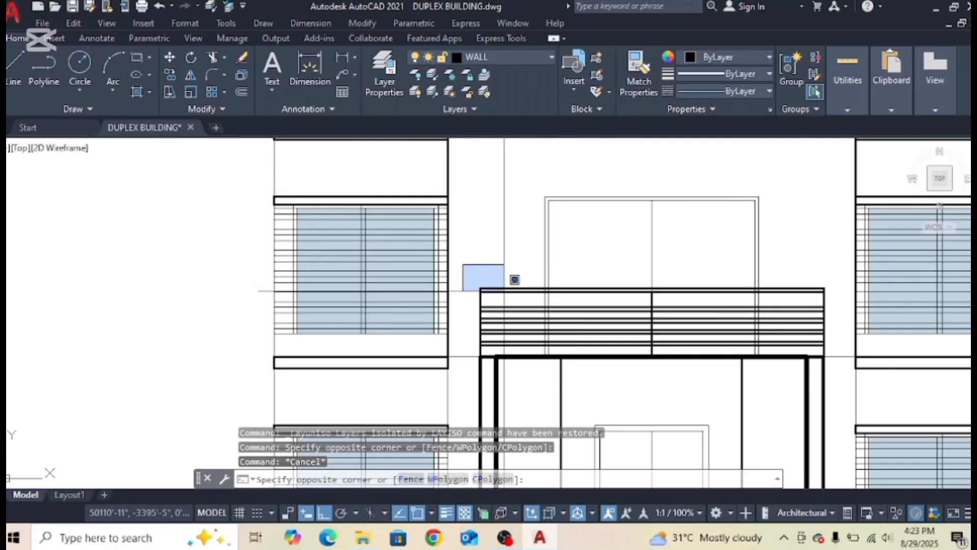
{"action": "left_click", "coordinate": [834, 381]}
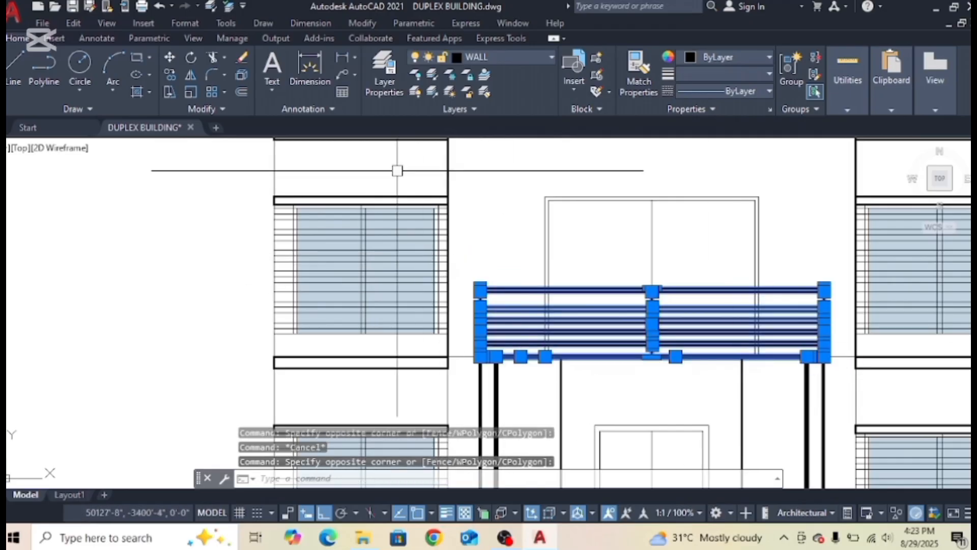
{"action": "left_click", "coordinate": [432, 80]}
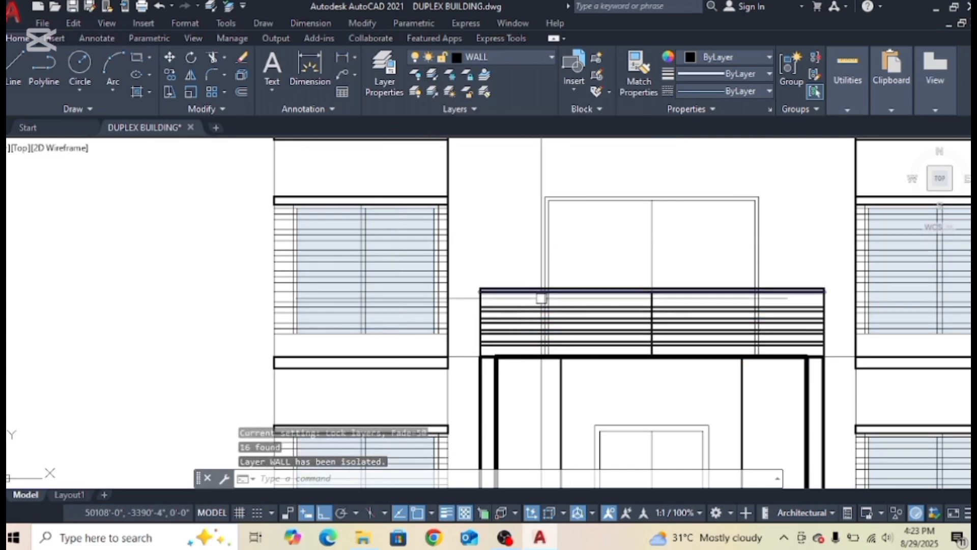
{"action": "scroll", "coordinate": [533, 302], "scroll_direction": "down", "scroll_amount": 4}
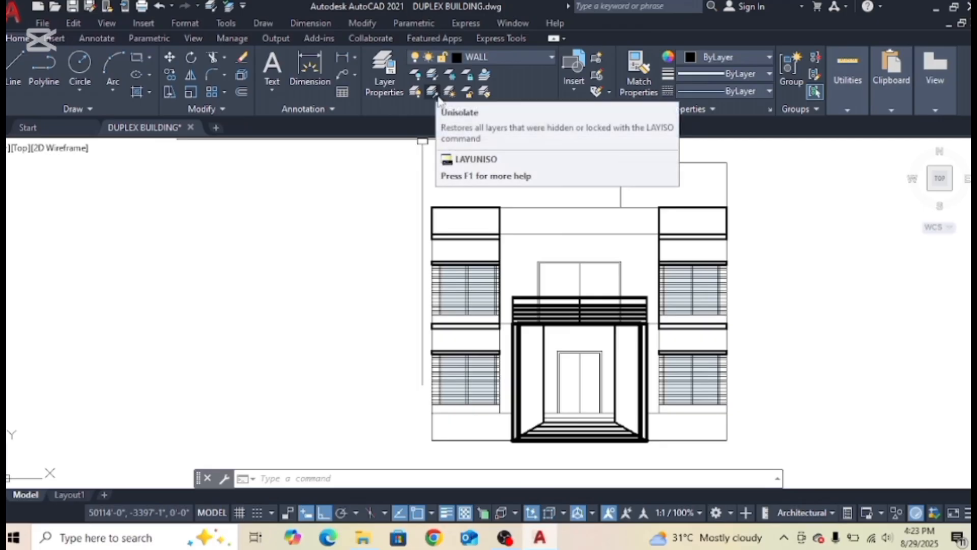
{"action": "scroll", "coordinate": [506, 301], "scroll_direction": "up", "scroll_amount": 5}
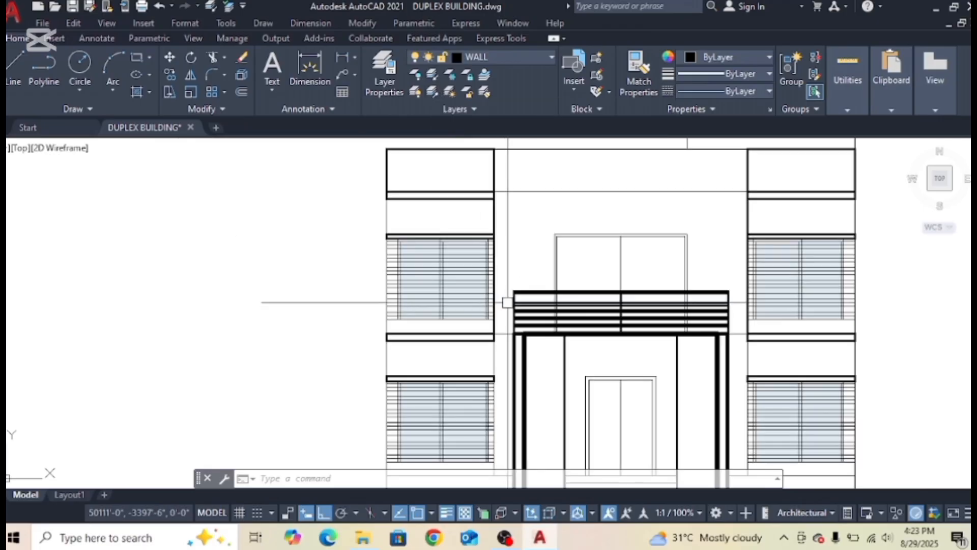
{"action": "scroll", "coordinate": [549, 275], "scroll_direction": "down", "scroll_amount": 5}
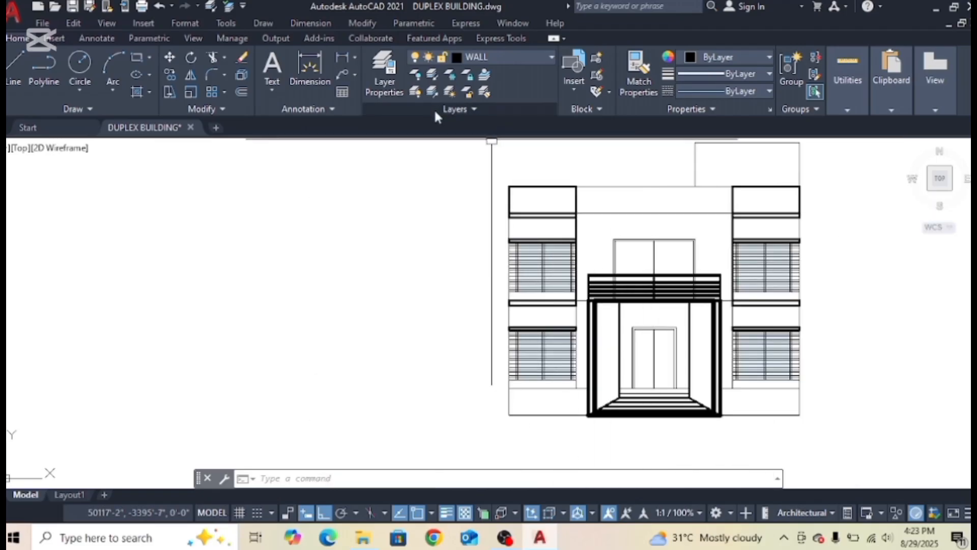
{"action": "scroll", "coordinate": [610, 258], "scroll_direction": "up", "scroll_amount": 4}
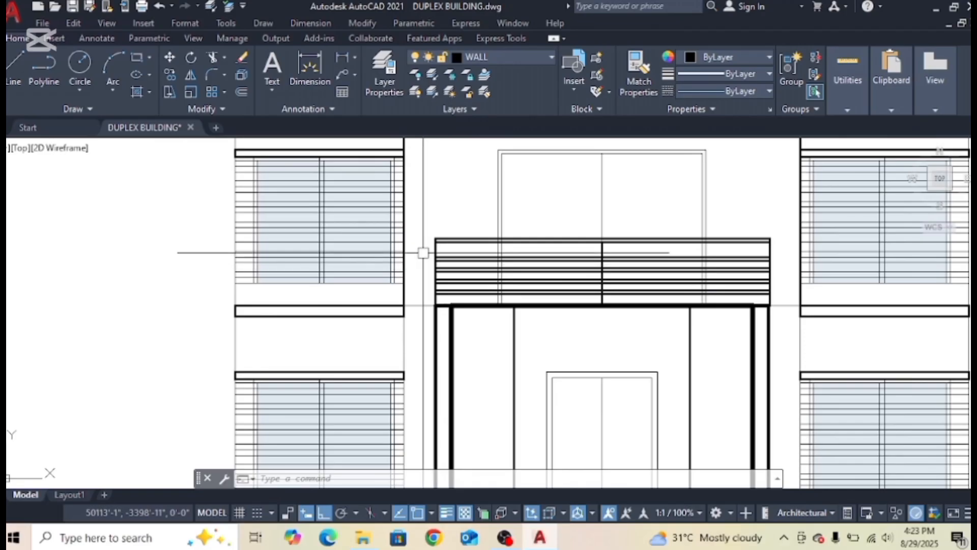
{"action": "middle_click_drag", "start_coordinate": [435, 234], "coordinate": [448, 280]}
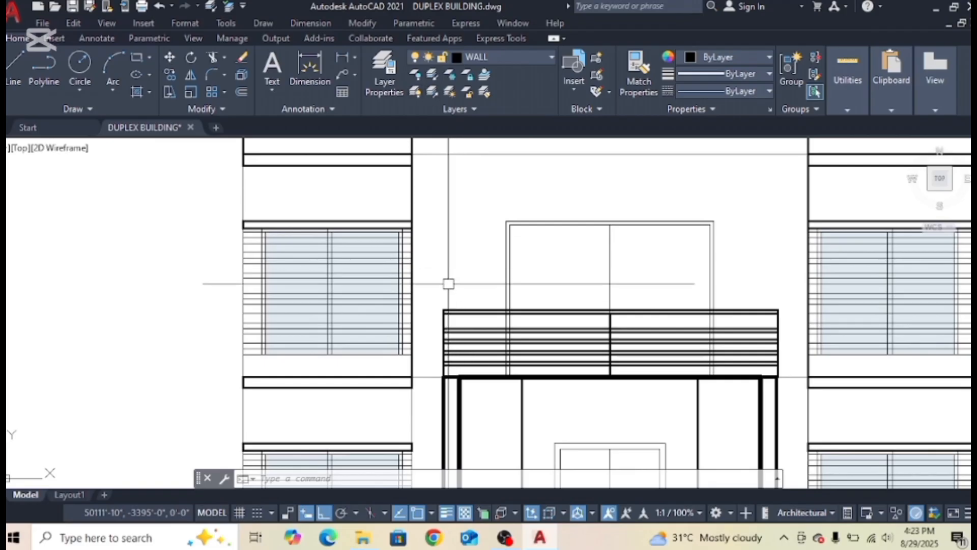
{"action": "left_click", "coordinate": [432, 92]}
Hide all the veranda railing objects above the porch so the upper-floor door is unobstructed.
{"action": "left_click", "coordinate": [432, 286]}
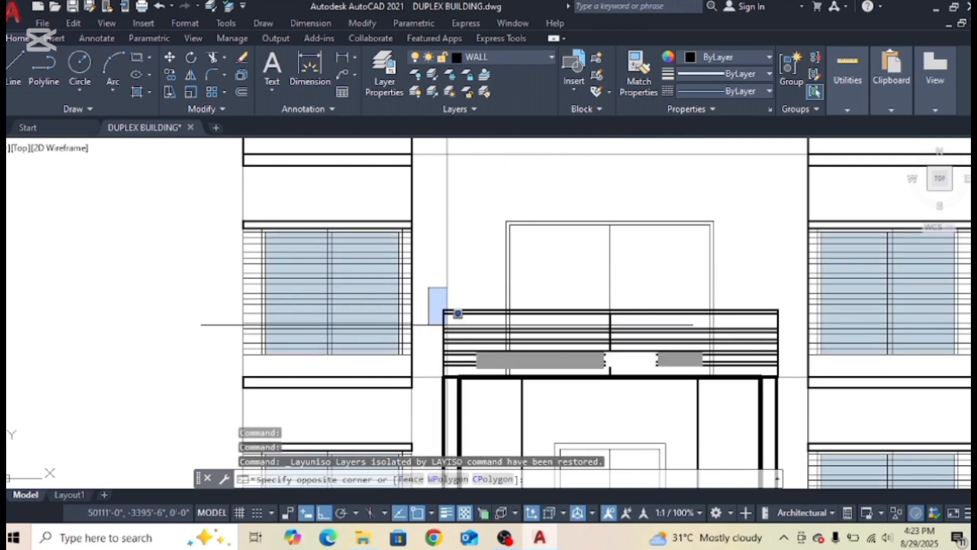
{"action": "left_click", "coordinate": [788, 384]}
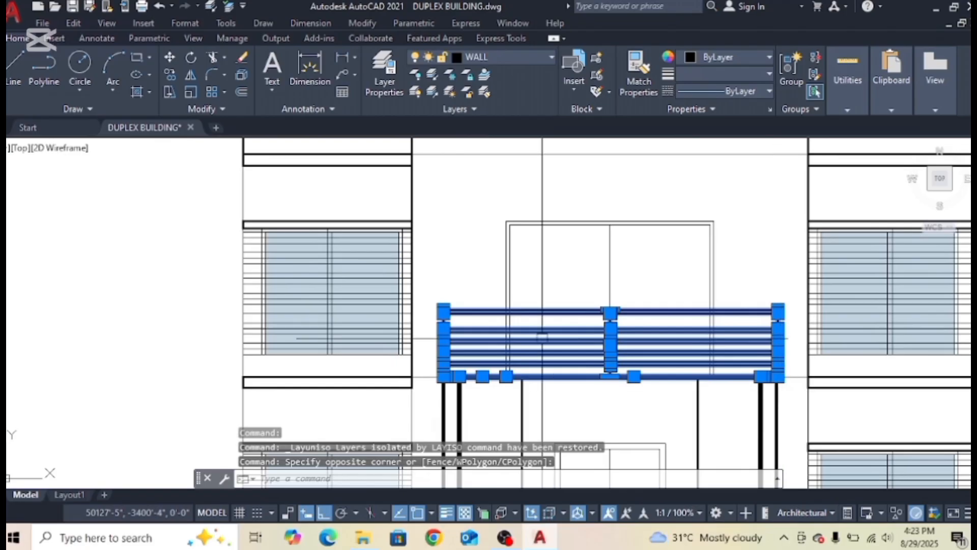
{"action": "right_click", "coordinate": [559, 274]}
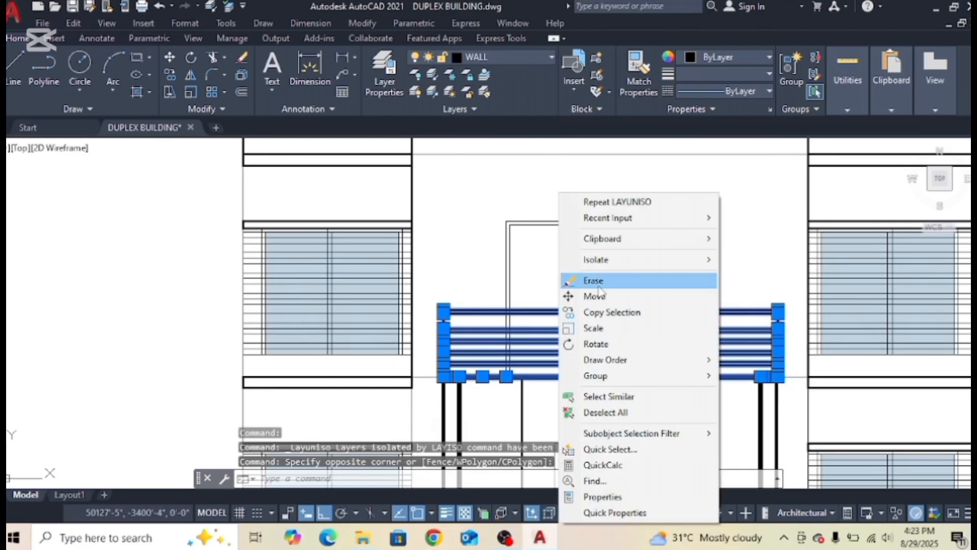
{"action": "mouse_move", "coordinate": [639, 265]}
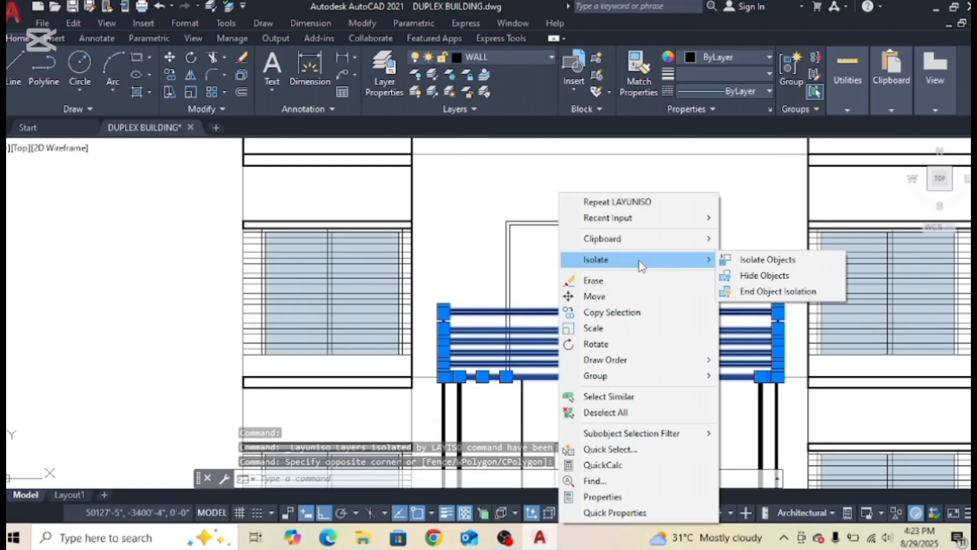
{"action": "left_click", "coordinate": [765, 276]}
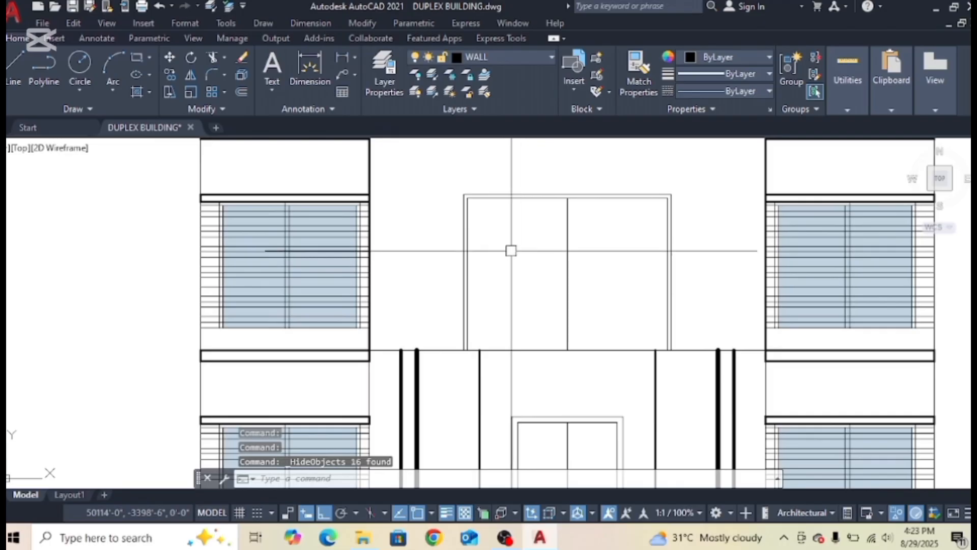
Hatch both panels of the upper-floor door with the current brick pattern.
{"action": "middle_click_drag", "start_coordinate": [528, 235], "coordinate": [499, 244]}
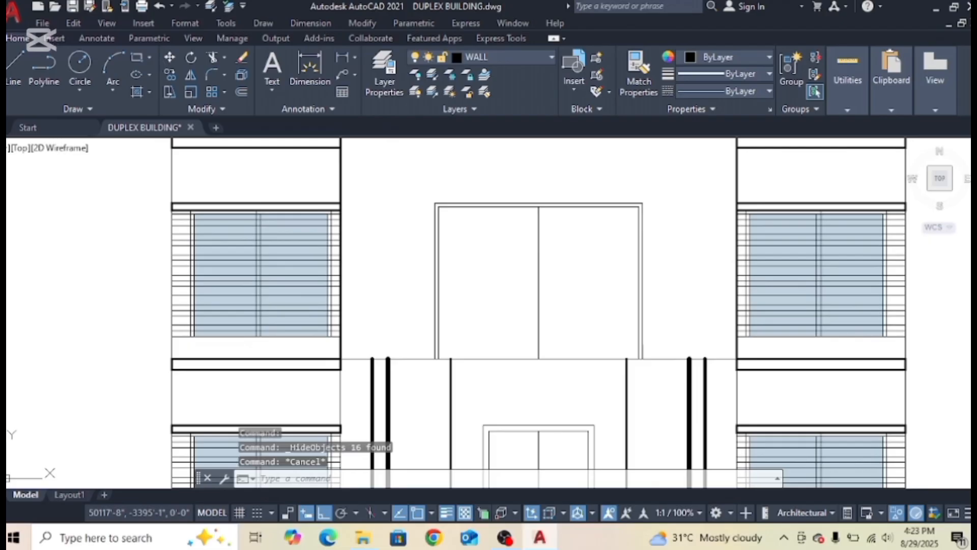
{"action": "type", "text": "h"}
{"action": "key", "text": "Return"}
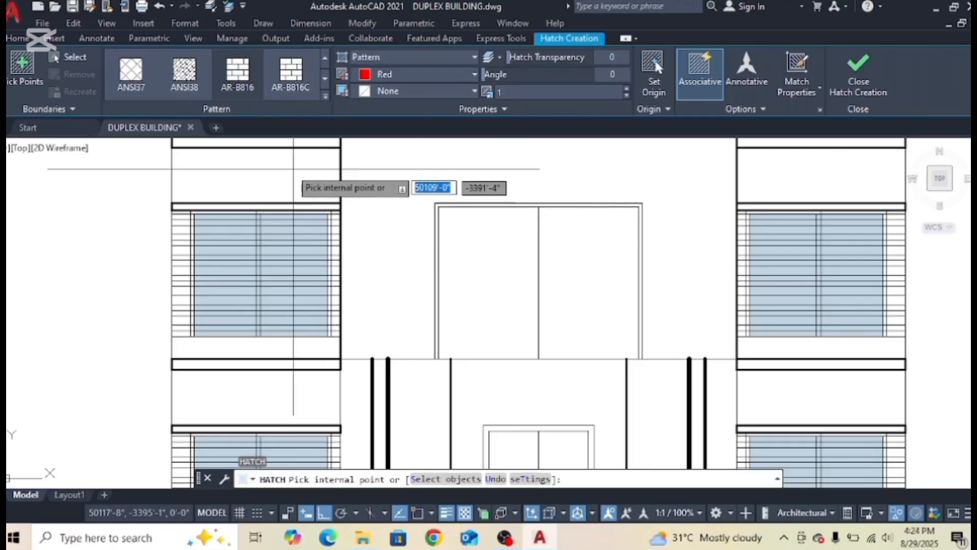
{"action": "left_click", "coordinate": [25, 66]}
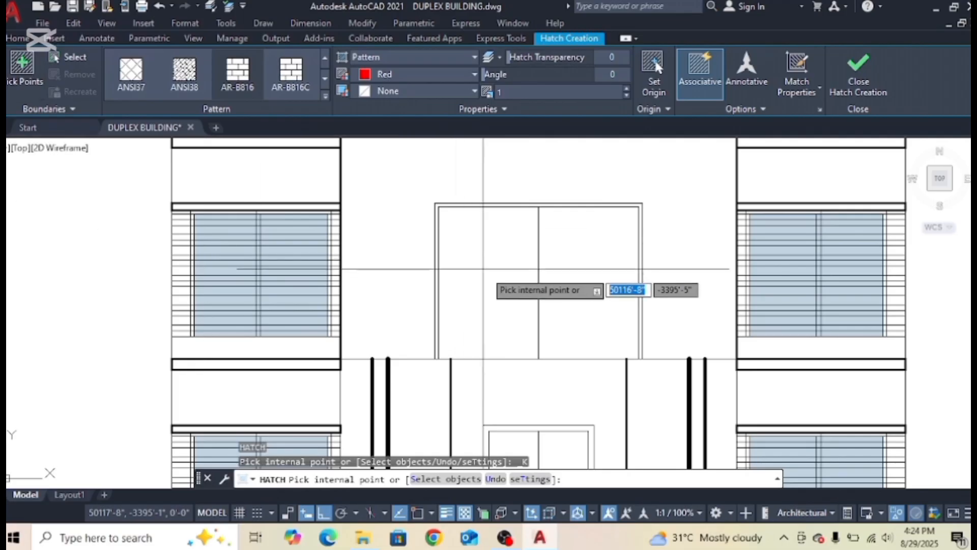
{"action": "left_click", "coordinate": [485, 275]}
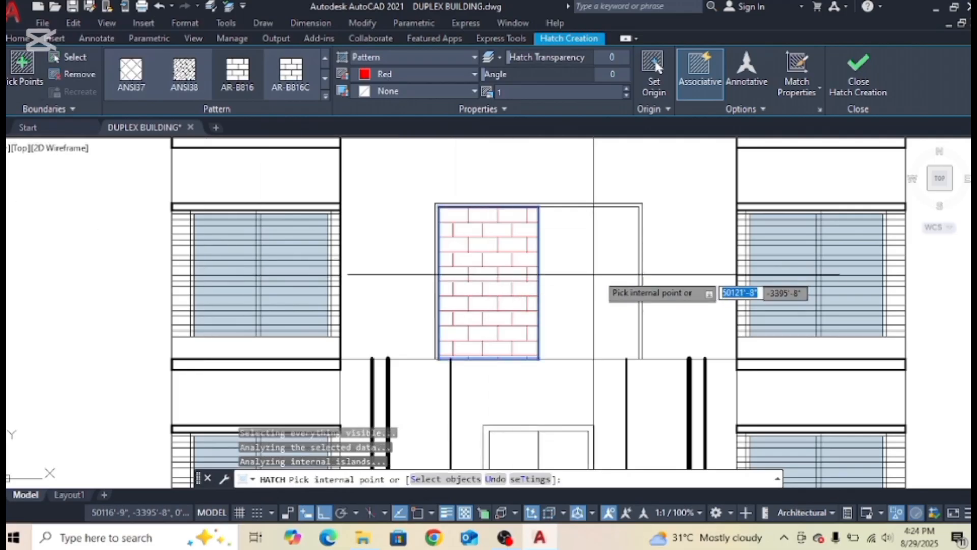
{"action": "left_click", "coordinate": [600, 275]}
{"action": "key", "text": "Return"}
{"action": "middle_click_drag", "start_coordinate": [490, 260], "coordinate": [526, 240]}
{"action": "key", "text": "Escape"}
{"action": "key", "text": "Escape"}
{"action": "key", "text": "Escape"}
Match the properties of the upper-floor window's glazing hatch onto the upper-floor door's hatch.
{"action": "type", "text": "ma"}
{"action": "key", "text": "Return"}
{"action": "scroll", "coordinate": [326, 239], "scroll_direction": "up", "scroll_amount": 5}
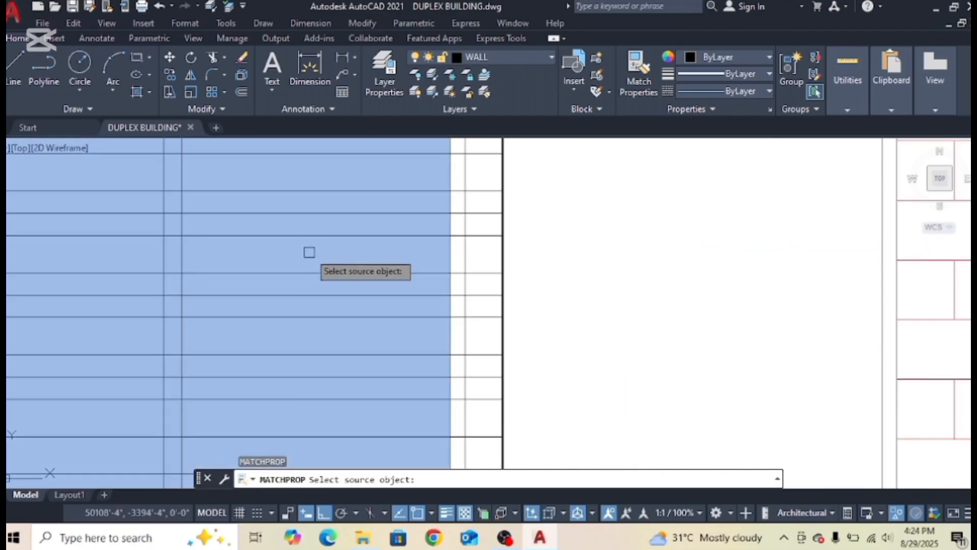
{"action": "left_click", "coordinate": [331, 251]}
{"action": "scroll", "coordinate": [351, 249], "scroll_direction": "down", "scroll_amount": 6}
{"action": "left_click", "coordinate": [533, 272]}
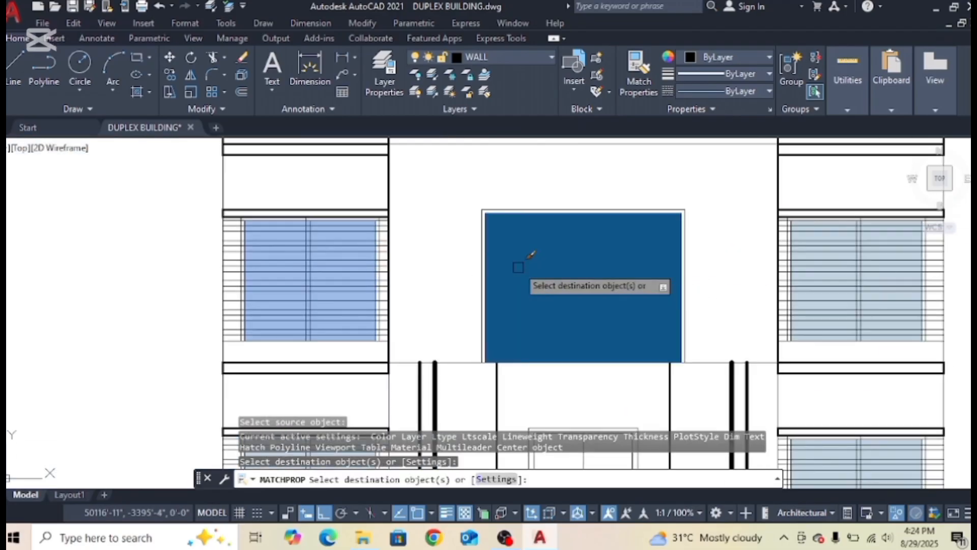
{"action": "scroll", "coordinate": [471, 244], "scroll_direction": "down", "scroll_amount": 5}
{"action": "key", "text": "Escape"}
{"action": "middle_click_drag", "start_coordinate": [539, 219], "coordinate": [524, 261]}
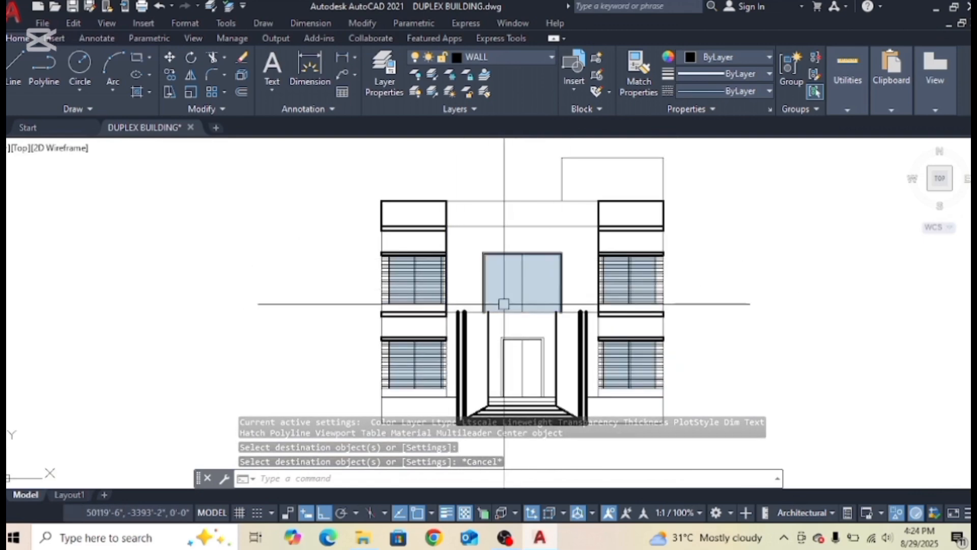
End object isolation to restore the hidden veranda railing, and save the drawing.
{"action": "right_click", "coordinate": [241, 251]}
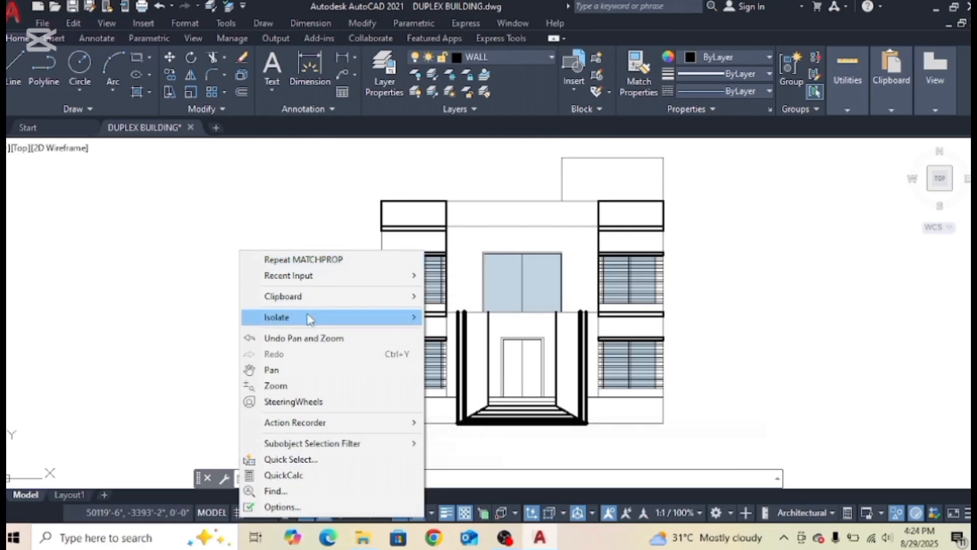
{"action": "mouse_move", "coordinate": [316, 321]}
{"action": "left_click", "coordinate": [482, 350]}
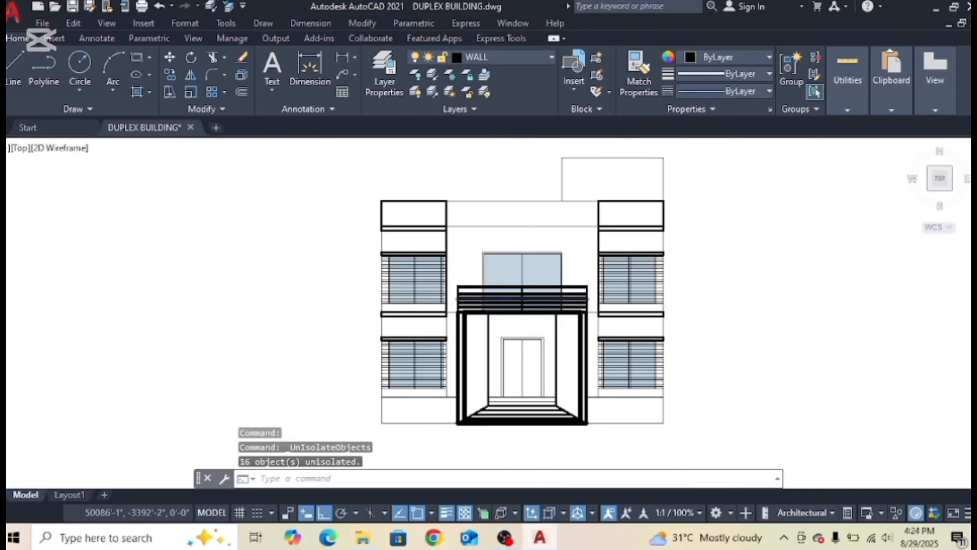
{"action": "scroll", "coordinate": [661, 269], "scroll_direction": "down", "scroll_amount": 4}
{"action": "middle_click_drag", "start_coordinate": [660, 270], "coordinate": [663, 273]}
{"action": "key", "text": "Escape"}
{"action": "key", "text": "Escape"}
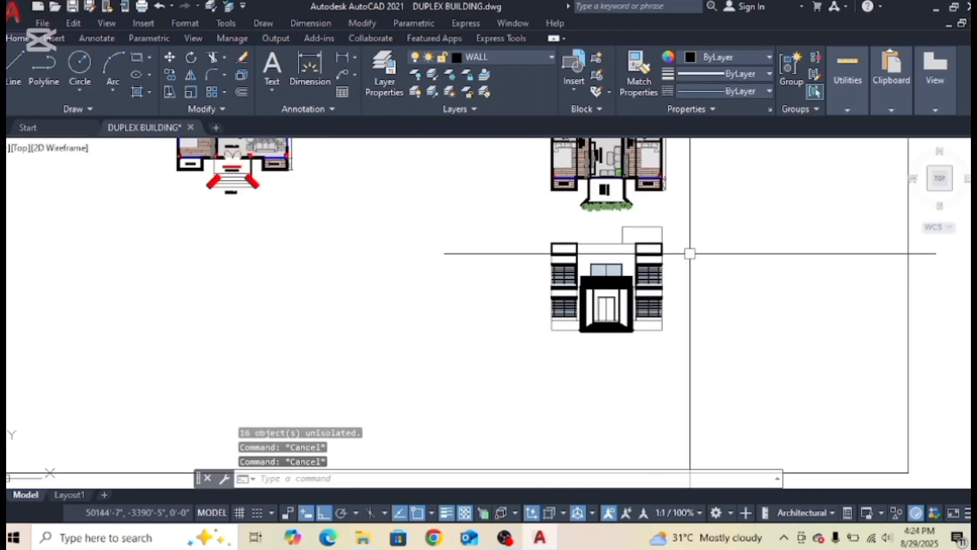
{"action": "key", "text": "ctrl+s"}
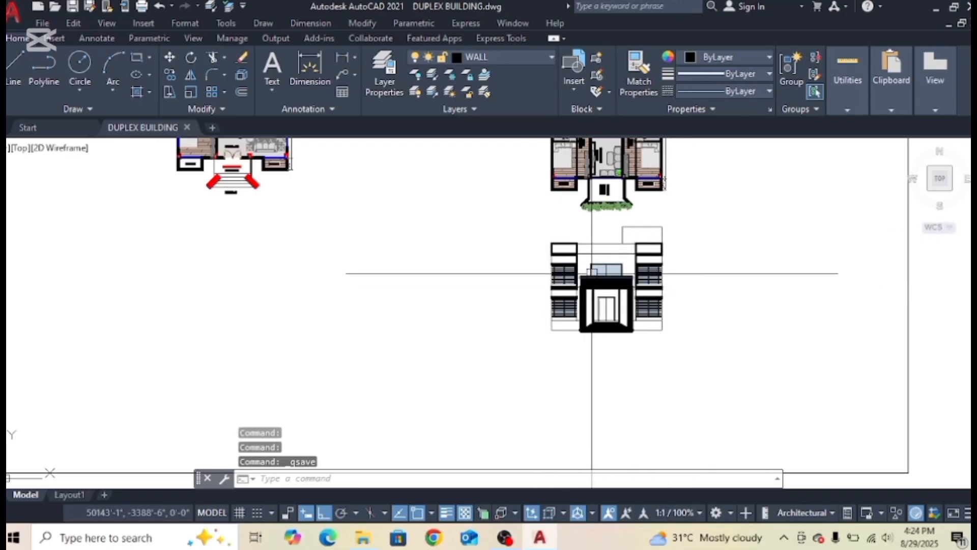
{"action": "scroll", "coordinate": [589, 273], "scroll_direction": "up", "scroll_amount": 4}
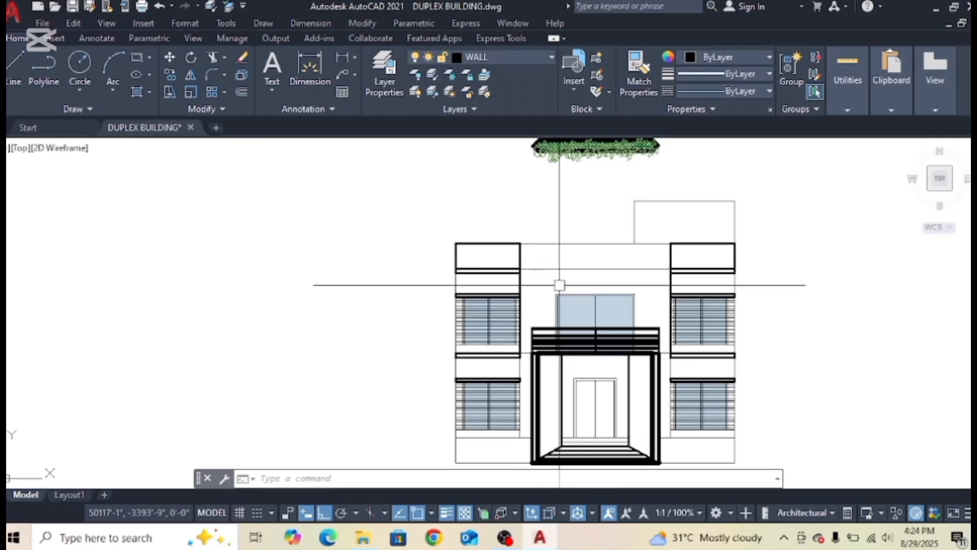
{"action": "middle_click_drag", "start_coordinate": [540, 298], "coordinate": [541, 283]}
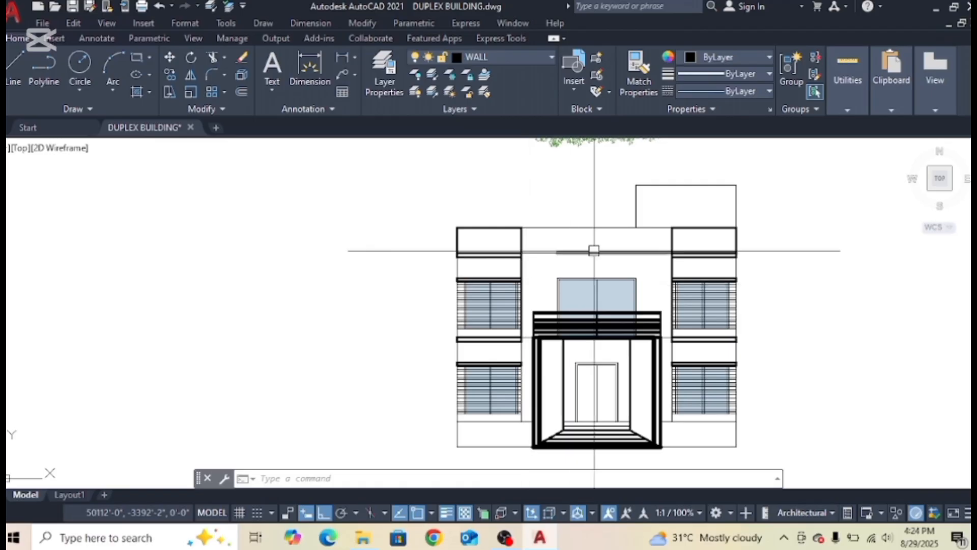
{"action": "scroll", "coordinate": [591, 284], "scroll_direction": "down", "scroll_amount": 4}
{"action": "scroll", "coordinate": [356, 321], "scroll_direction": "up", "scroll_amount": 2}
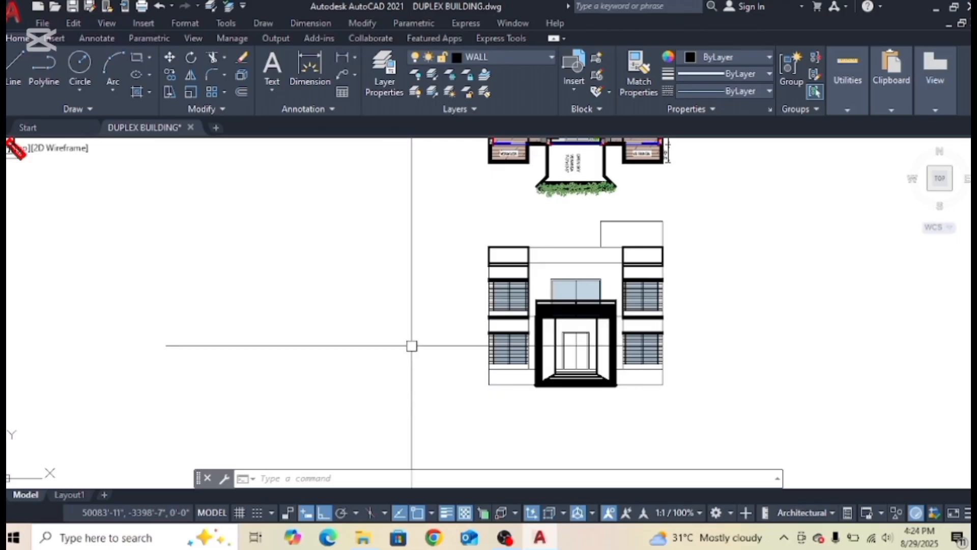
{"action": "middle_click_drag", "start_coordinate": [412, 345], "coordinate": [441, 325]}
{"action": "scroll", "coordinate": [514, 362], "scroll_direction": "down", "scroll_amount": 2}
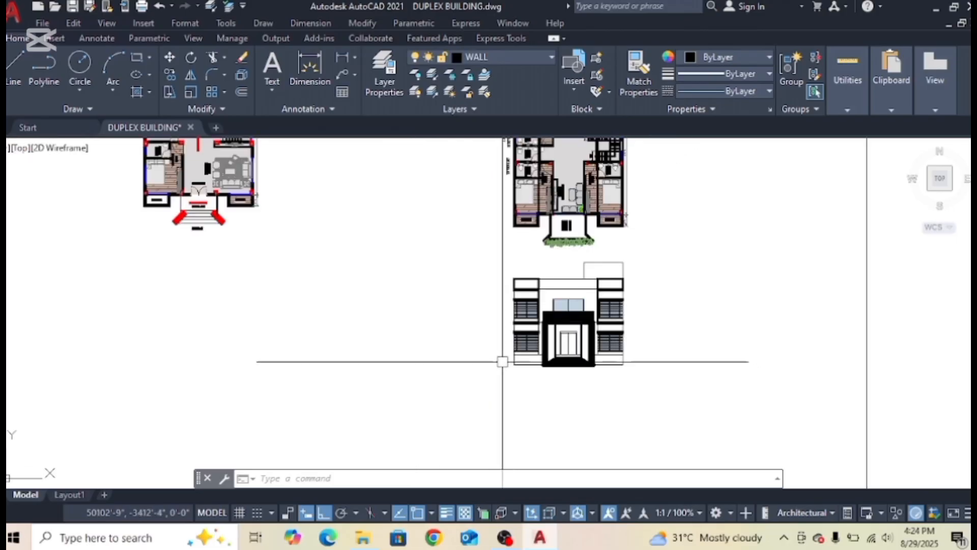
Copy the complete set of level markers and height dimensions to the elevation's left side, aligning the EGL line with the building's base.
{"action": "scroll", "coordinate": [503, 316], "scroll_direction": "down", "scroll_amount": 3}
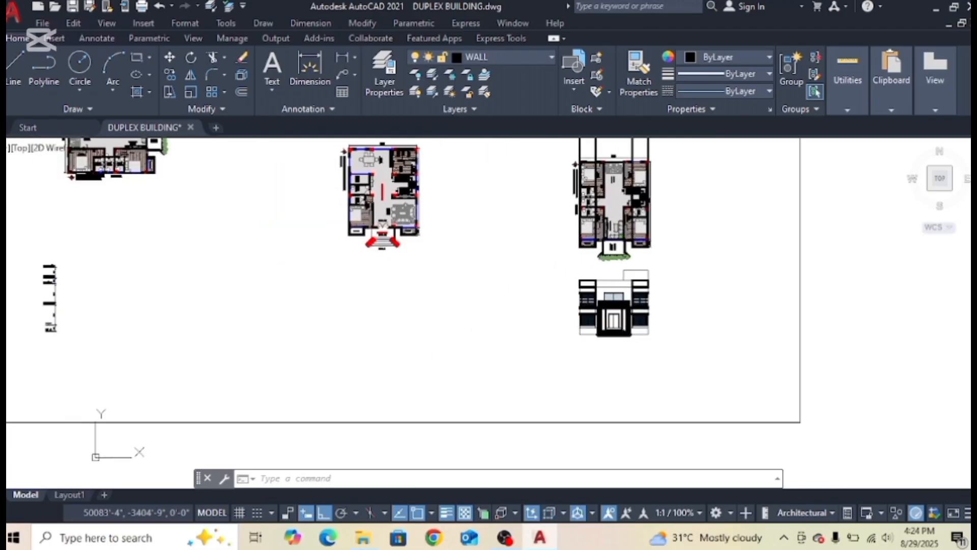
{"action": "middle_click_drag", "start_coordinate": [144, 313], "coordinate": [377, 292]}
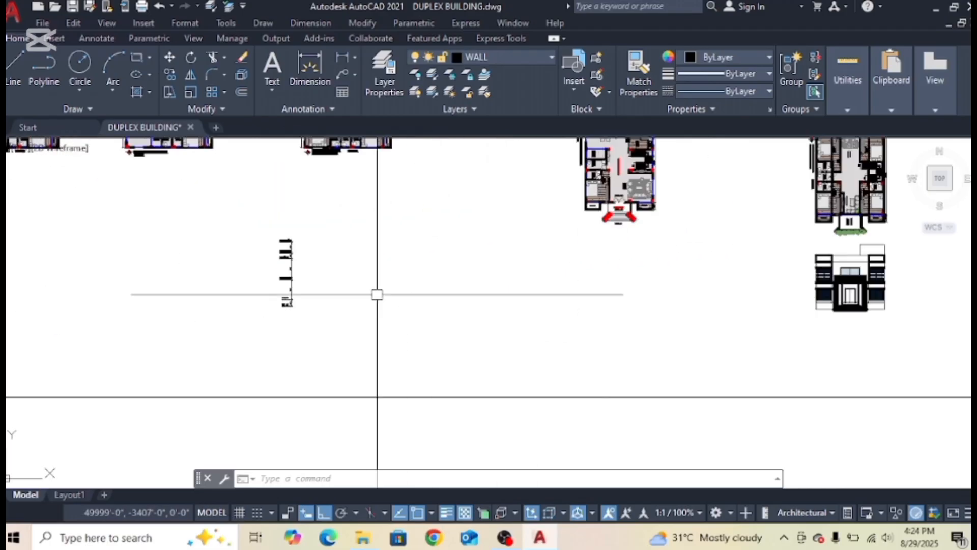
{"action": "scroll", "coordinate": [318, 214], "scroll_direction": "up", "scroll_amount": 2}
{"action": "left_click", "coordinate": [318, 214]}
{"action": "left_click", "coordinate": [227, 375]}
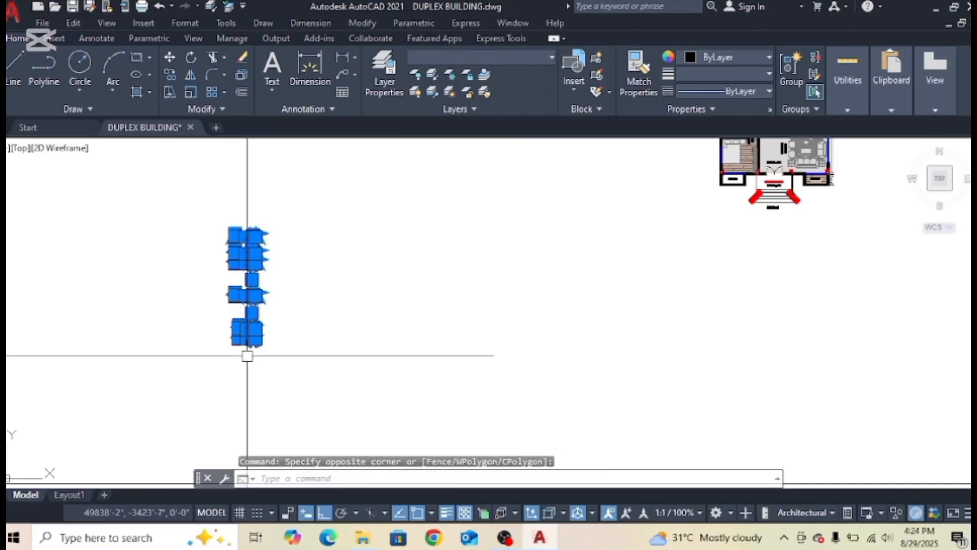
{"action": "type", "text": "co"}
{"action": "key", "text": "Return"}
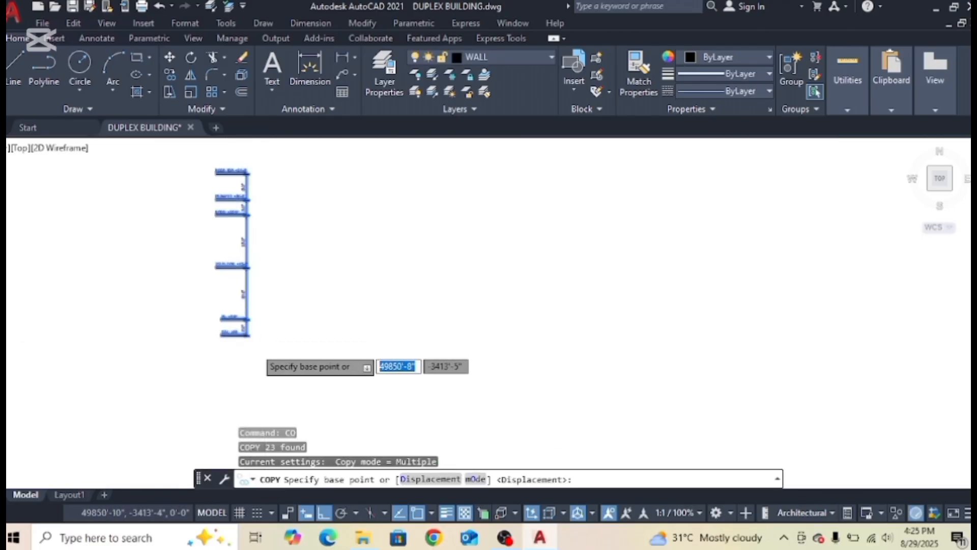
{"action": "scroll", "coordinate": [225, 313], "scroll_direction": "up", "scroll_amount": 5}
{"action": "left_click", "coordinate": [226, 313]}
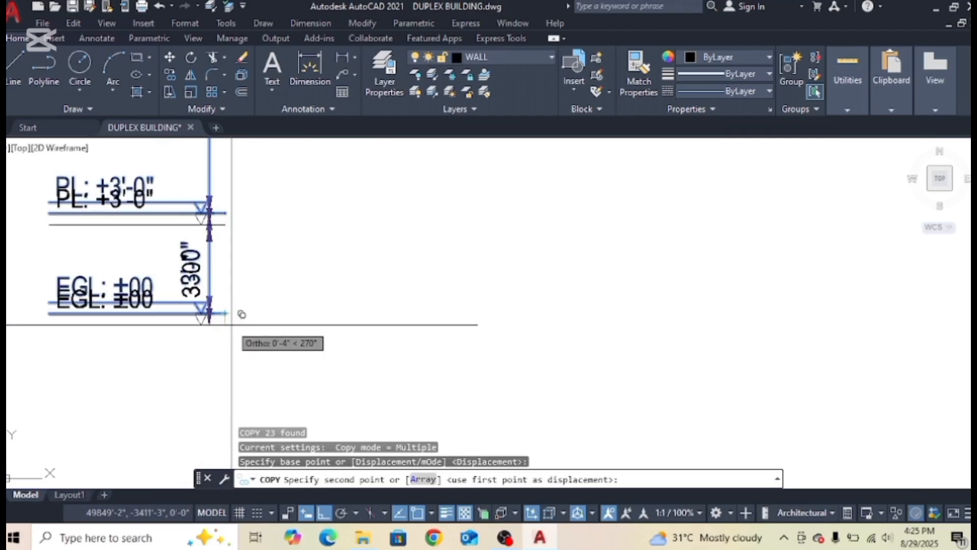
{"action": "scroll", "coordinate": [487, 328], "scroll_direction": "down", "scroll_amount": 5}
{"action": "scroll", "coordinate": [560, 326], "scroll_direction": "down", "scroll_amount": 3}
{"action": "scroll", "coordinate": [712, 336], "scroll_direction": "up", "scroll_amount": 8}
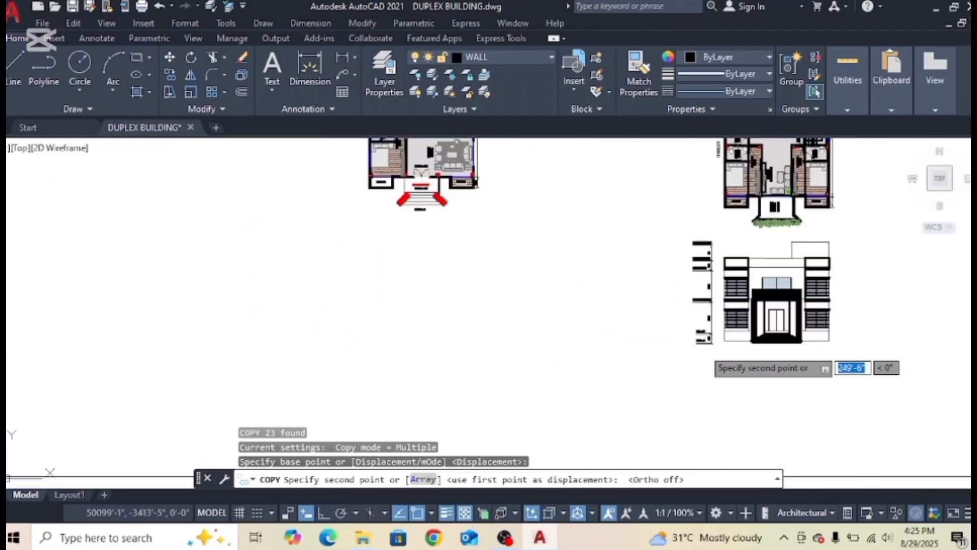
{"action": "left_click", "coordinate": [781, 326]}
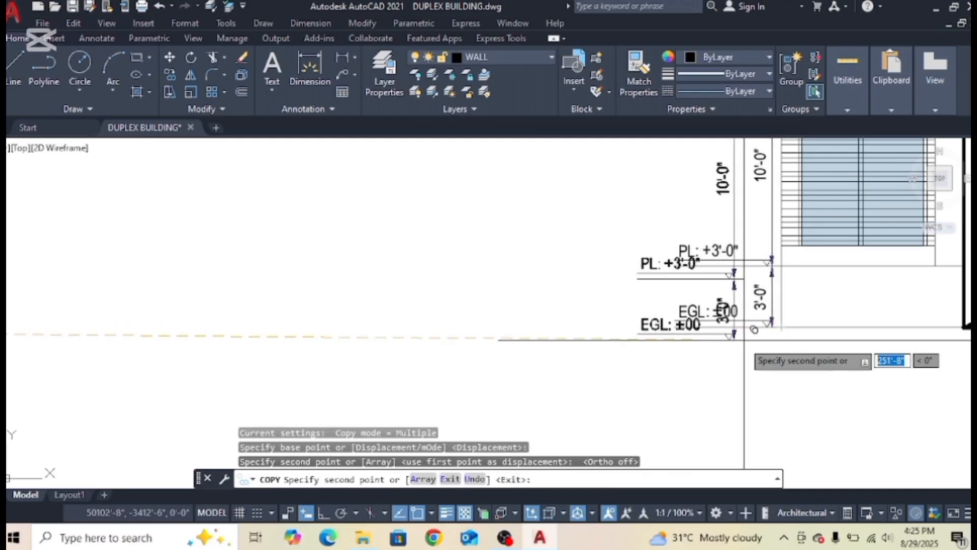
{"action": "key", "text": "Escape"}
{"action": "scroll", "coordinate": [763, 326], "scroll_direction": "up", "scroll_amount": 5}
{"action": "scroll", "coordinate": [682, 329], "scroll_direction": "down", "scroll_amount": 5}
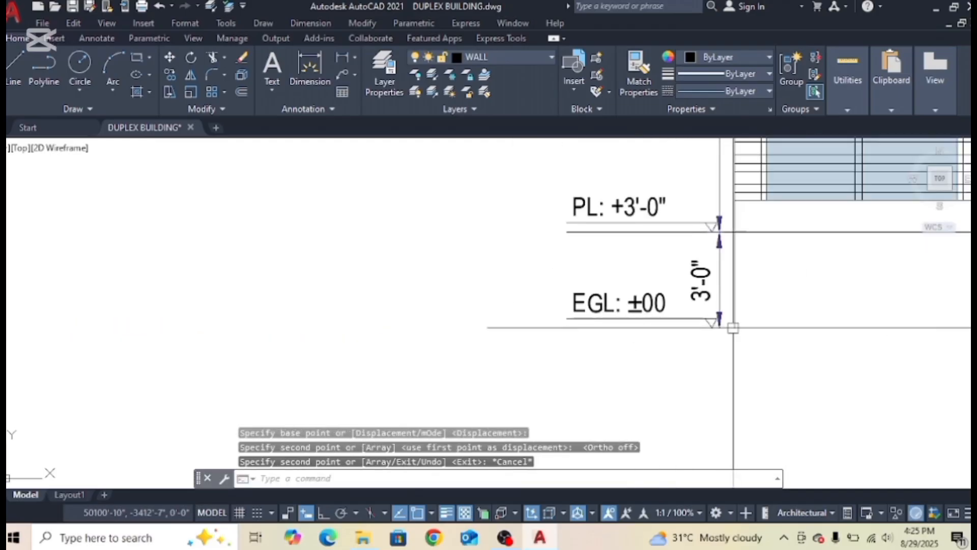
{"action": "left_click", "coordinate": [786, 330]}
{"action": "scroll", "coordinate": [736, 333], "scroll_direction": "up", "scroll_amount": 5}
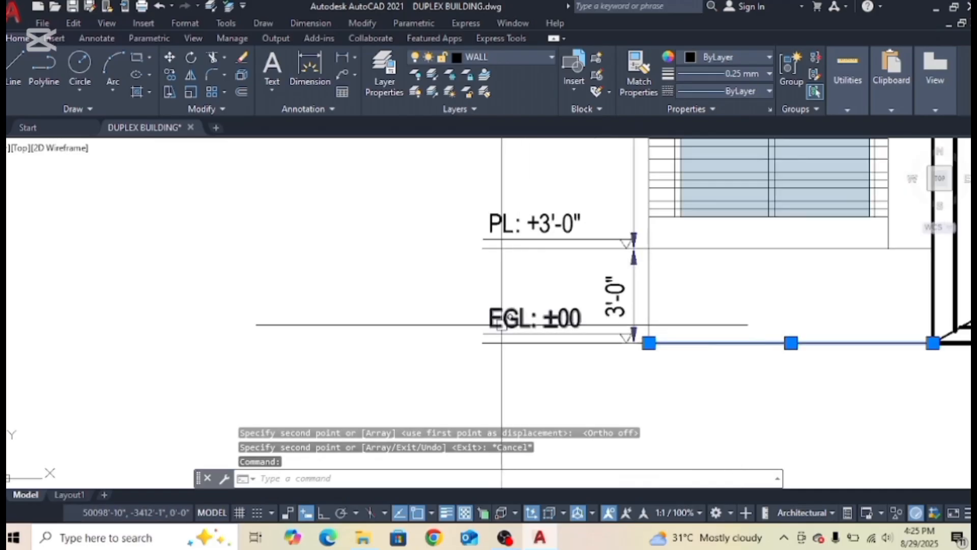
{"action": "scroll", "coordinate": [501, 328], "scroll_direction": "up", "scroll_amount": 2}
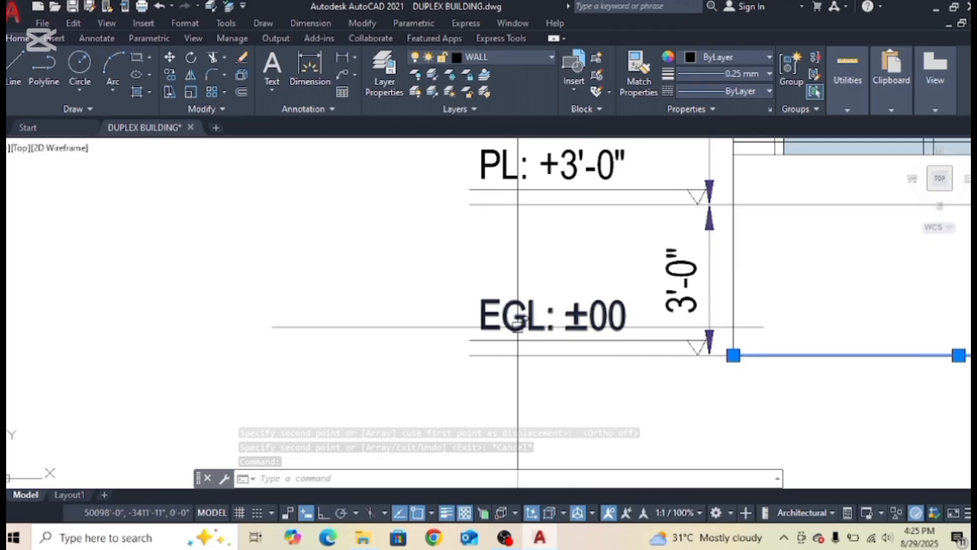
{"action": "scroll", "coordinate": [590, 345], "scroll_direction": "down", "scroll_amount": 4}
{"action": "key", "text": "Escape"}
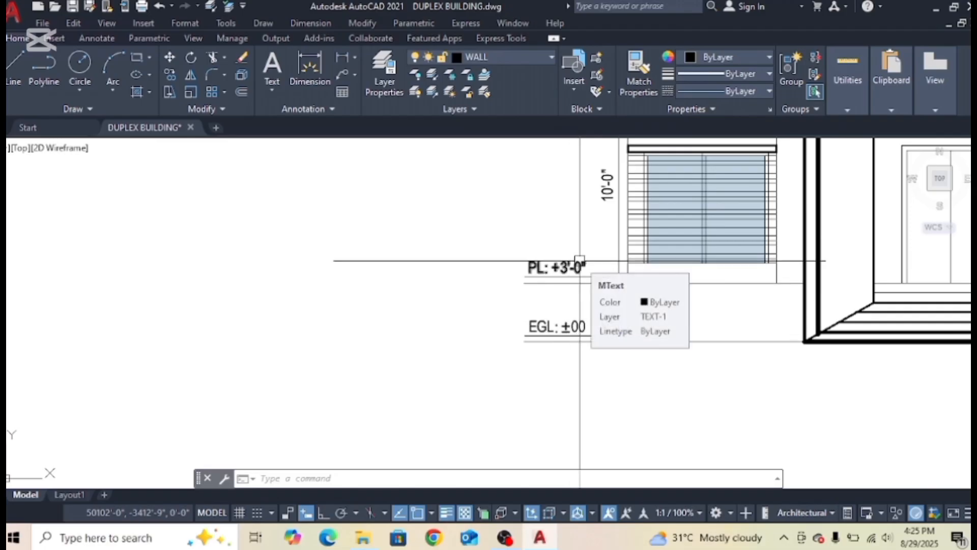
Copy the EGL level marker beside the elevation, with its text and lines, 24 inches straight down.
{"action": "scroll", "coordinate": [559, 335], "scroll_direction": "up", "scroll_amount": 2}
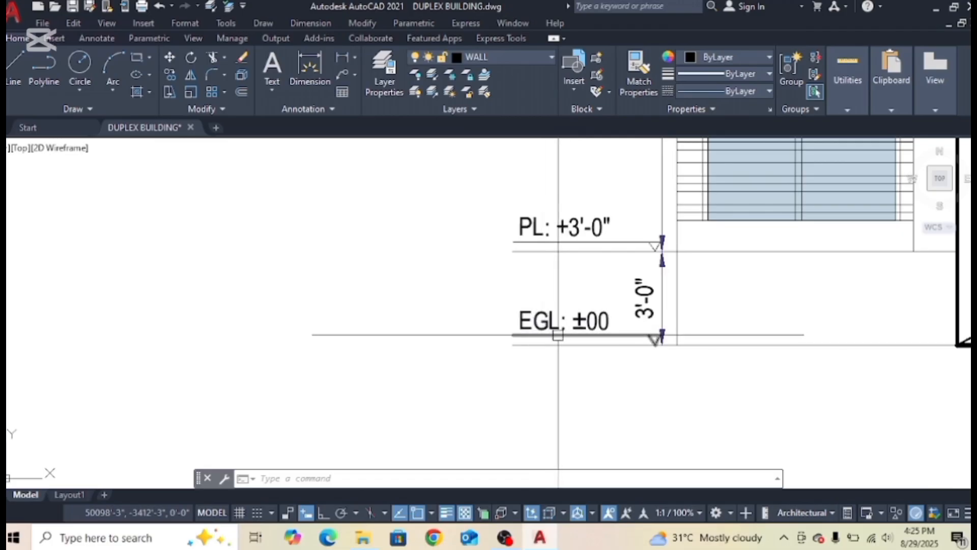
{"action": "scroll", "coordinate": [564, 335], "scroll_direction": "down", "scroll_amount": 3}
{"action": "left_click", "coordinate": [628, 309]}
{"action": "left_click", "coordinate": [531, 384]}
{"action": "middle_click_drag", "start_coordinate": [545, 397], "coordinate": [548, 368]}
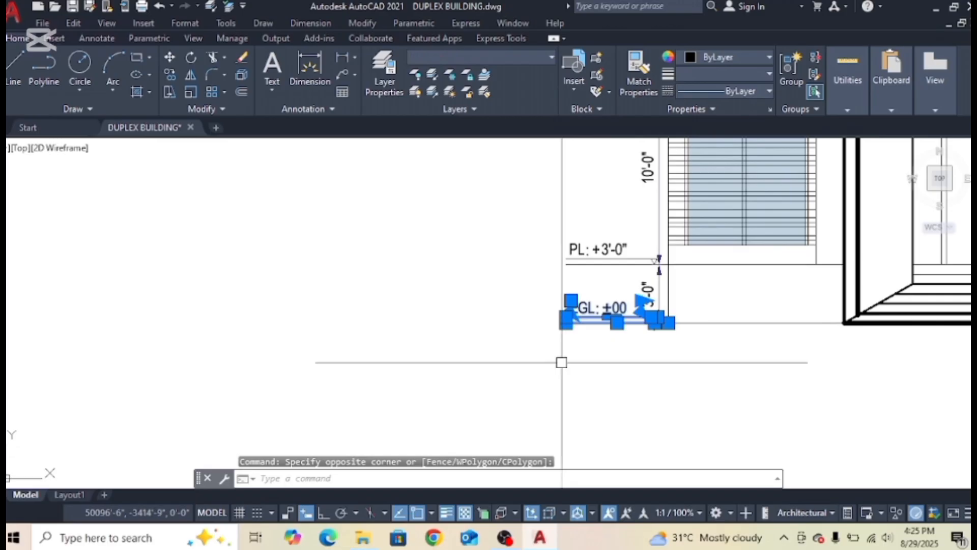
{"action": "type", "text": "o"}
{"action": "key", "text": "Return"}
{"action": "scroll", "coordinate": [562, 362], "scroll_direction": "up", "scroll_amount": 2}
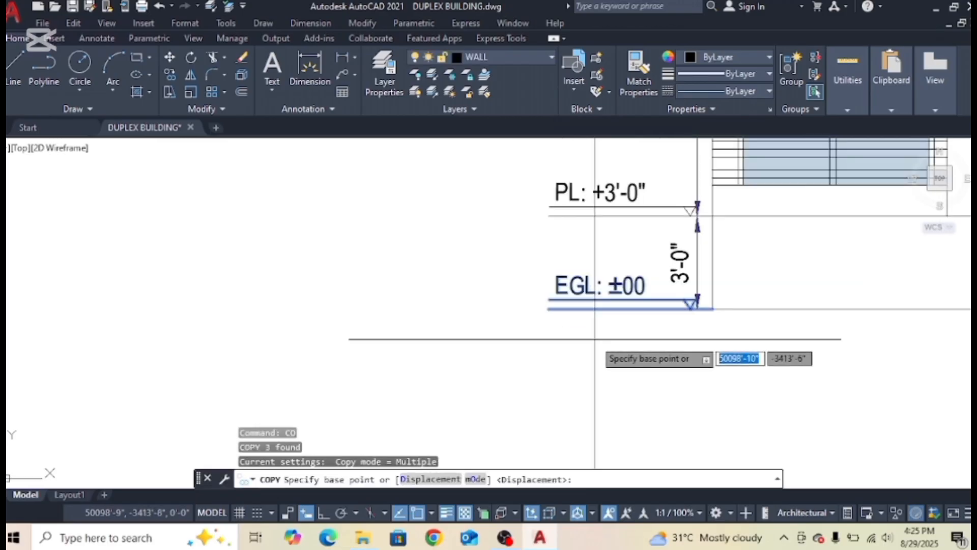
{"action": "left_click", "coordinate": [596, 333]}
{"action": "key", "text": "F8"}
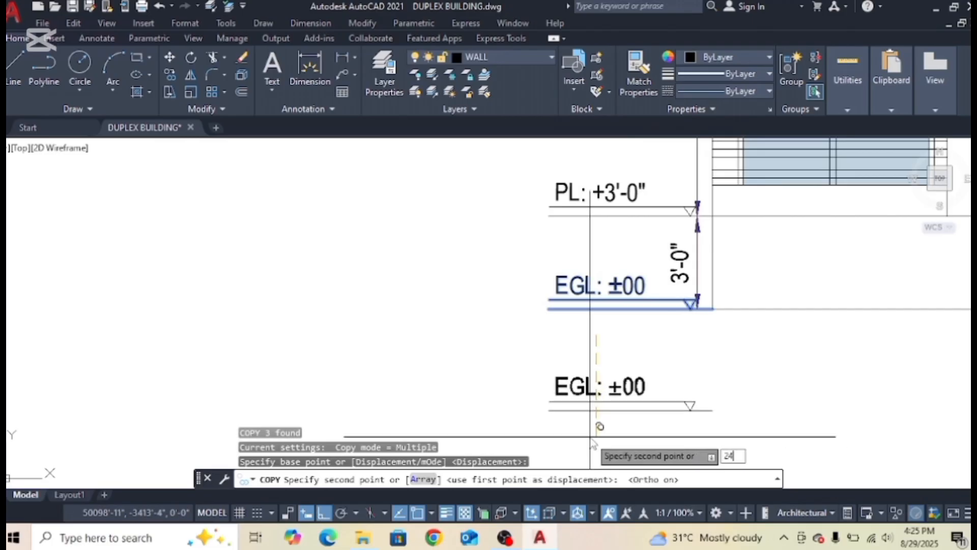
{"action": "type", "text": "24"}
{"action": "key", "text": "Return"}
{"action": "scroll", "coordinate": [594, 347], "scroll_direction": "up", "scroll_amount": 2}
{"action": "key", "text": "Escape"}
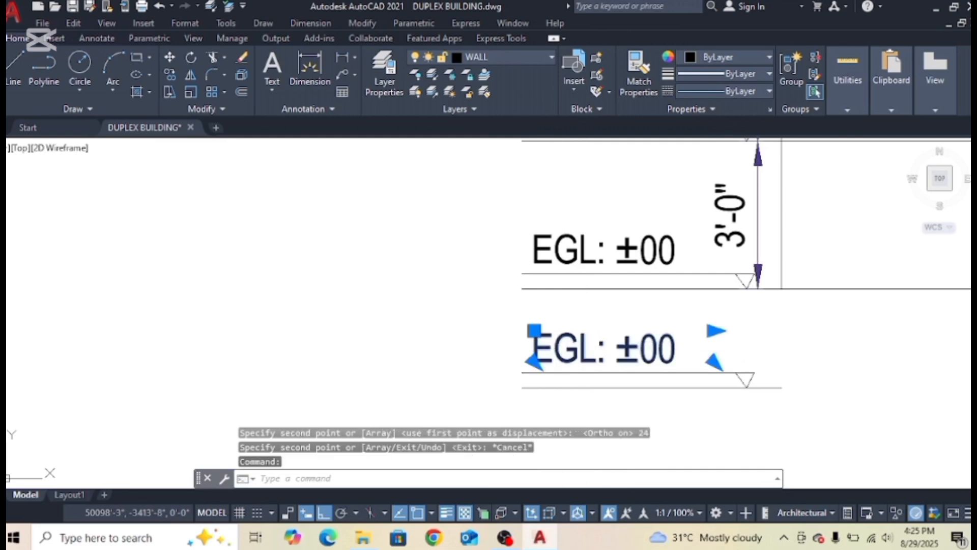
Change the text of the copied lower level marker to "RL: -2'-0"".
{"action": "double_click", "coordinate": [575, 343]}
{"action": "left_click_drag", "start_coordinate": [578, 356], "coordinate": [544, 366]}
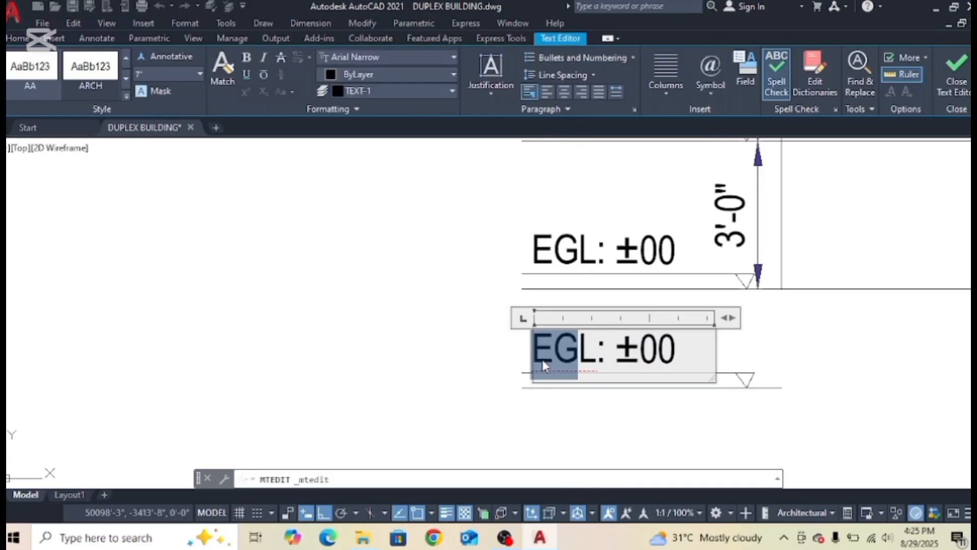
{"action": "type", "text": "r"}
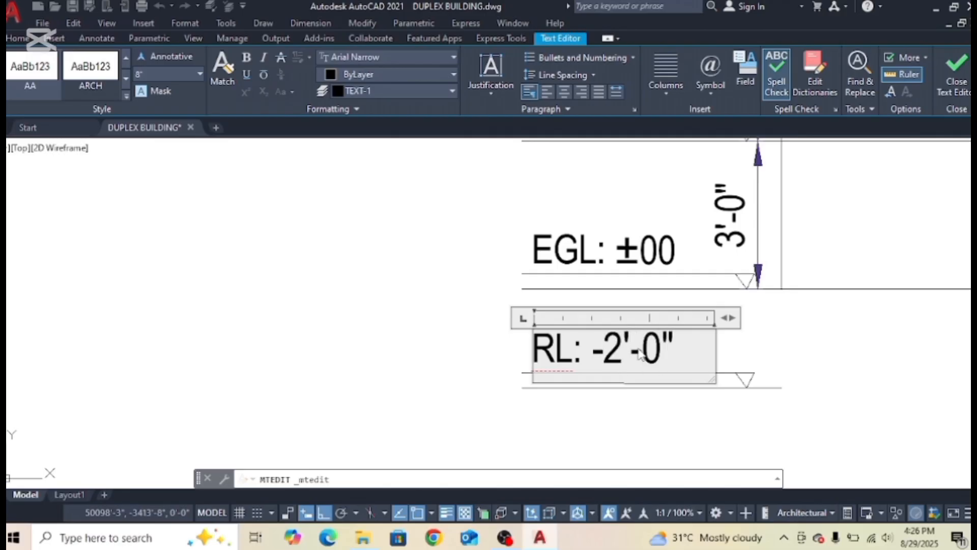
{"action": "left_click", "coordinate": [487, 417]}
{"action": "scroll", "coordinate": [678, 338], "scroll_direction": "down", "scroll_amount": 2}
{"action": "middle_click_drag", "start_coordinate": [672, 306], "coordinate": [660, 360]}
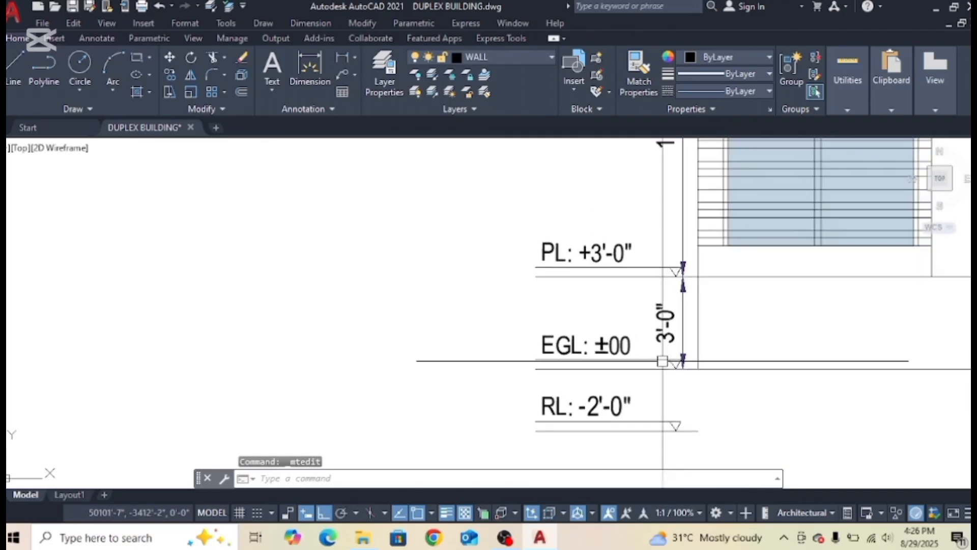
{"action": "middle_click_drag", "start_coordinate": [612, 292], "coordinate": [594, 349]}
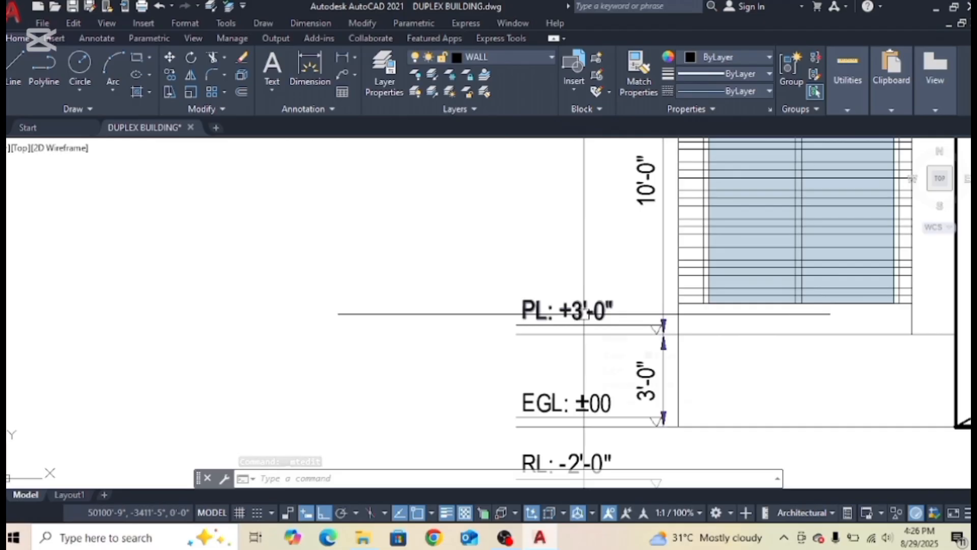
Delete the 3'-0" plinth and 10'-0" ground-floor height dimensions beside the copied level markers on the elevation's left side.
{"action": "mouse_move", "coordinate": [600, 409]}
{"action": "middle_mouse_down"}
{"action": "mouse_move", "coordinate": [590, 353]}
{"action": "mouse_move", "coordinate": [642, 340]}
{"action": "mouse_move", "coordinate": [632, 396]}
{"action": "middle_mouse_up"}
{"action": "left_click", "coordinate": [727, 335]}
{"action": "key", "text": "Escape"}
{"action": "key", "text": "Escape"}
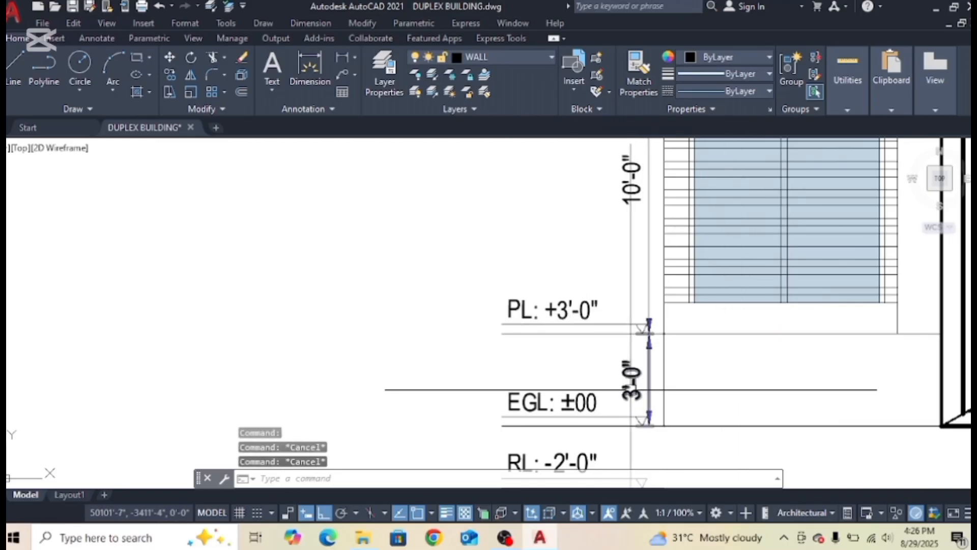
{"action": "left_click", "coordinate": [636, 331]}
{"action": "middle_click_drag", "start_coordinate": [636, 332], "coordinate": [612, 368]}
{"action": "scroll", "coordinate": [514, 346], "scroll_direction": "up", "scroll_amount": 2}
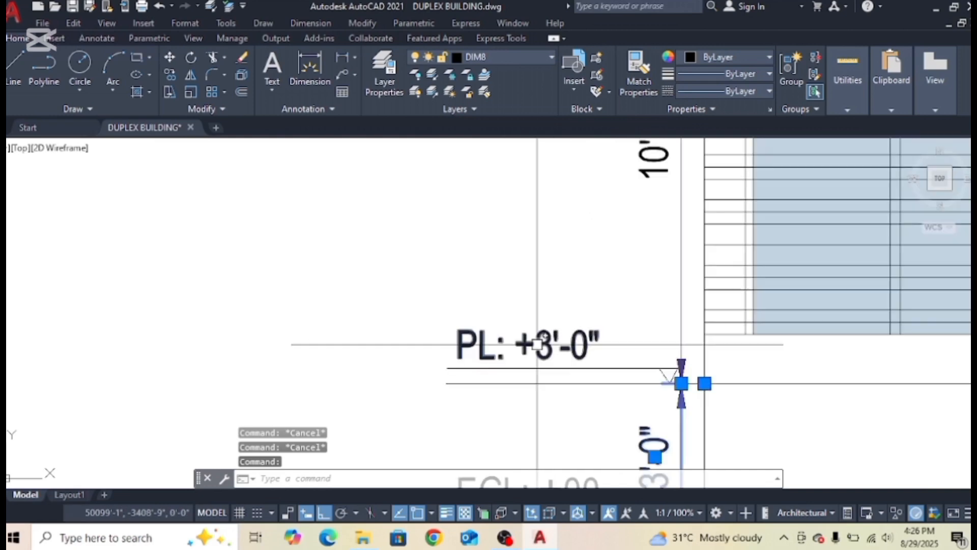
{"action": "scroll", "coordinate": [561, 333], "scroll_direction": "down", "scroll_amount": 4}
{"action": "middle_click_drag", "start_coordinate": [586, 320], "coordinate": [583, 359]}
{"action": "left_click", "coordinate": [588, 297]}
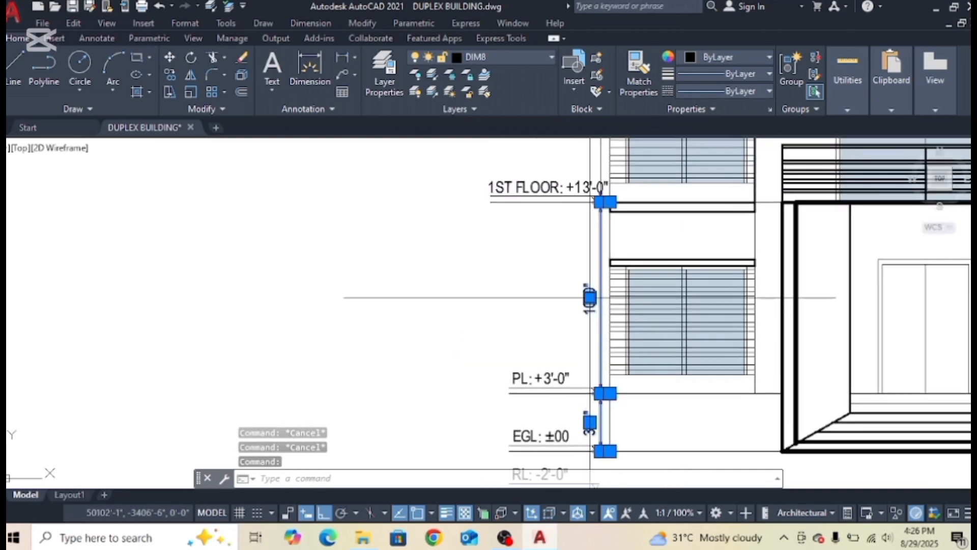
{"action": "key", "text": "Delete"}
Delete the remaining copied height dimensions above the 1ST FLOOR level marker on the elevation's left side.
{"action": "middle_click_drag", "start_coordinate": [587, 211], "coordinate": [564, 360]}
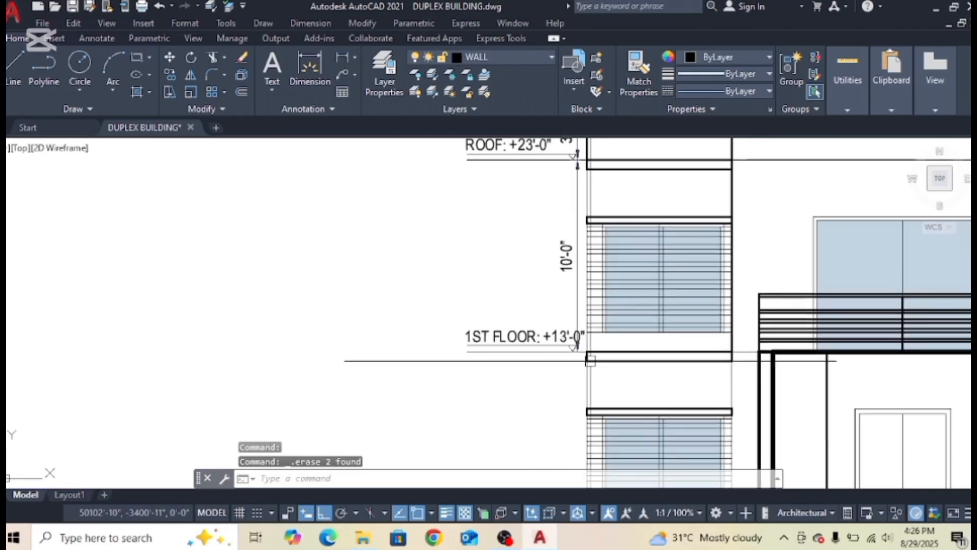
{"action": "middle_click_drag", "start_coordinate": [569, 234], "coordinate": [557, 288]}
{"action": "key", "text": "Delete"}
Change the text of the copied roof top level marker to "ROOF TOP: +00'-0"".
{"action": "middle_click_drag", "start_coordinate": [613, 209], "coordinate": [595, 301]}
{"action": "scroll", "coordinate": [579, 334], "scroll_direction": "down", "scroll_amount": 4}
{"action": "middle_click_drag", "start_coordinate": [579, 334], "coordinate": [563, 252]}
{"action": "scroll", "coordinate": [562, 247], "scroll_direction": "up", "scroll_amount": 8}
{"action": "left_click", "coordinate": [557, 224]}
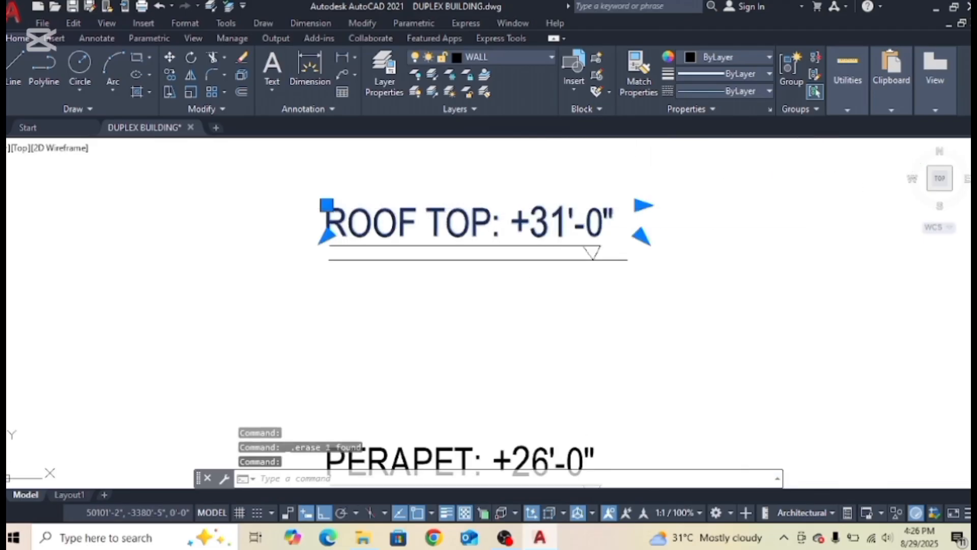
{"action": "double_click", "coordinate": [547, 228]}
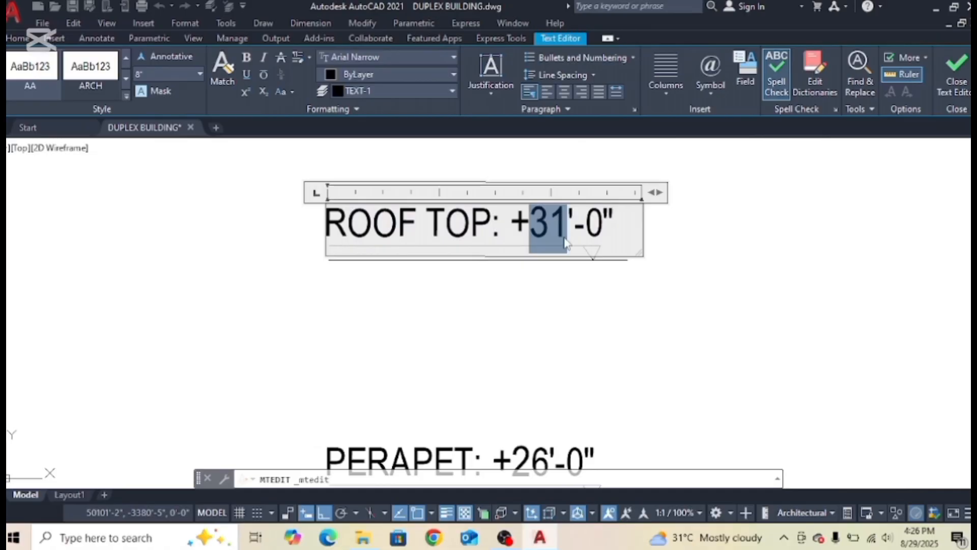
{"action": "left_click", "coordinate": [529, 346]}
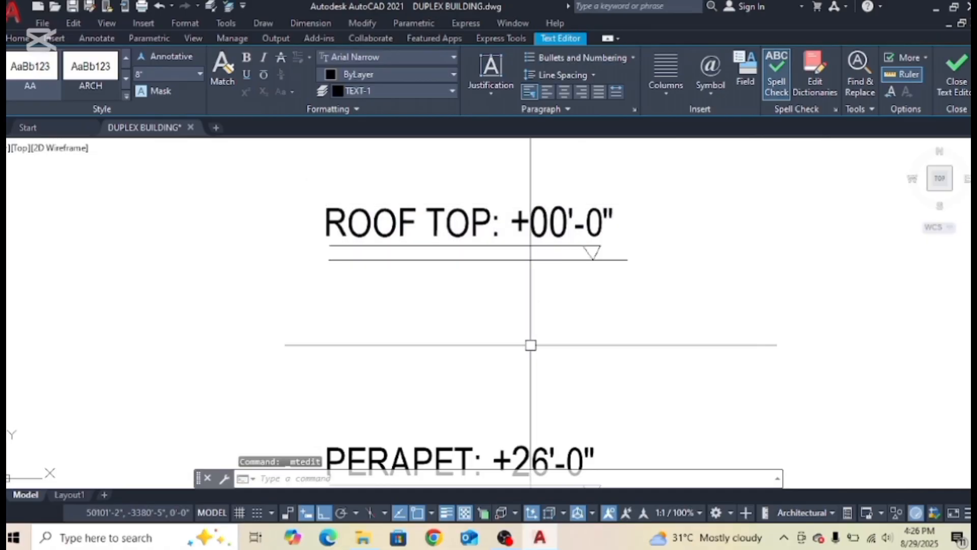
Change the text of the copied parapet level marker to "PERAPET: +0'-0"".
{"action": "middle_click_drag", "start_coordinate": [530, 344], "coordinate": [534, 294]}
{"action": "scroll", "coordinate": [535, 294], "scroll_direction": "down", "scroll_amount": 2}
{"action": "left_click", "coordinate": [529, 245]}
{"action": "double_click", "coordinate": [530, 244]}
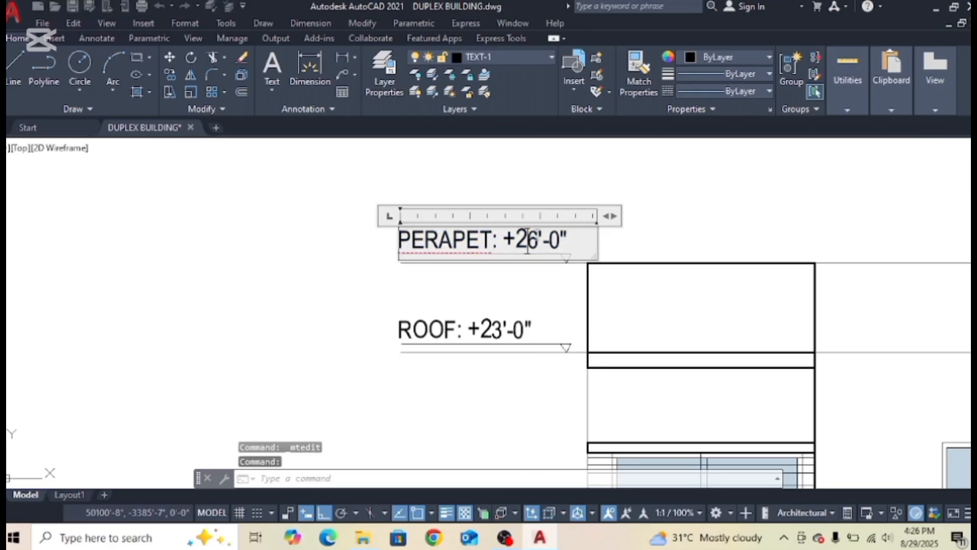
{"action": "left_click", "coordinate": [529, 288]}
Change the text of the copied roof level marker, just below the PERAPET marker, to "ROOF: +0".
{"action": "middle_click_drag", "start_coordinate": [534, 374], "coordinate": [513, 290]}
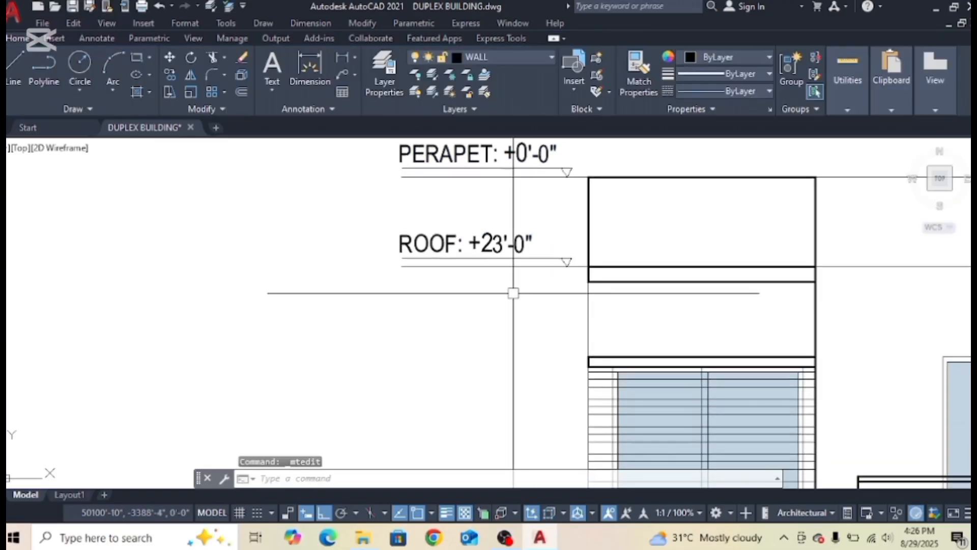
{"action": "left_click", "coordinate": [497, 240]}
{"action": "double_click", "coordinate": [506, 244]}
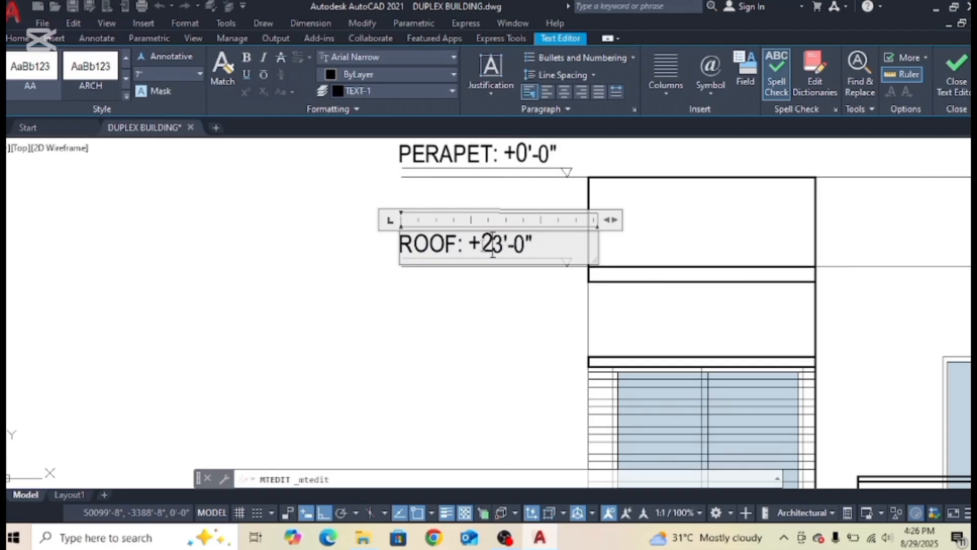
{"action": "type", "text": "0"}
{"action": "left_click", "coordinate": [514, 325]}
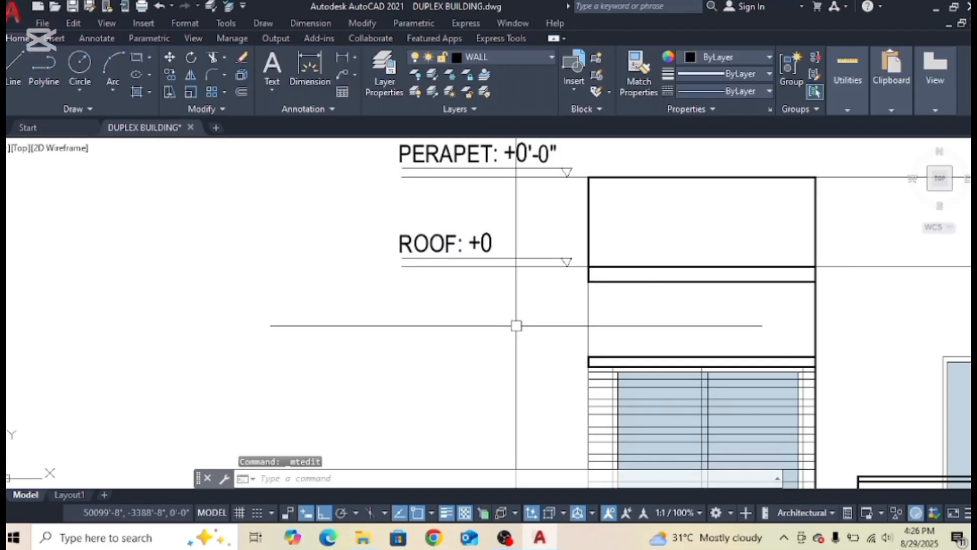
Change the level value of the copied 1ST FLOOR marker on the elevation's left side.
{"action": "scroll", "coordinate": [515, 325], "scroll_direction": "down", "scroll_amount": 5}
{"action": "scroll", "coordinate": [540, 305], "scroll_direction": "up", "scroll_amount": 3}
{"action": "scroll", "coordinate": [520, 241], "scroll_direction": "up", "scroll_amount": 6}
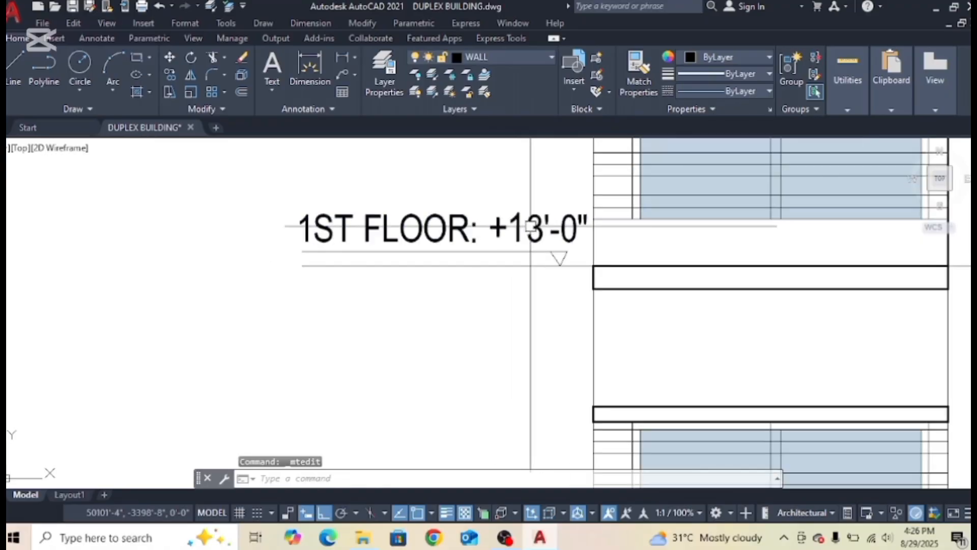
Change the value in the 1ST FLOOR level label to +0.
{"action": "double_click", "coordinate": [544, 244]}
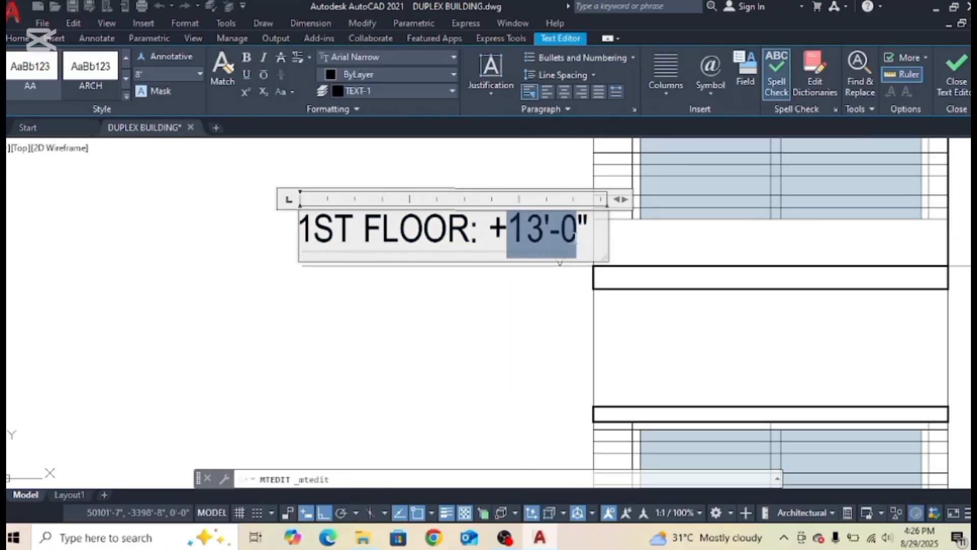
{"action": "left_click", "coordinate": [557, 282]}
{"action": "scroll", "coordinate": [497, 317], "scroll_direction": "down", "scroll_amount": 4}
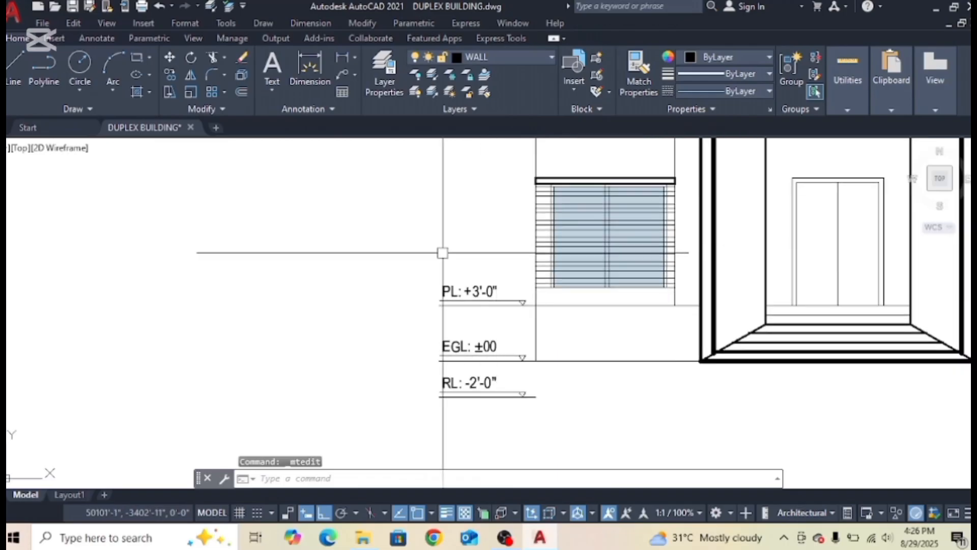
Add a vertical linear dimension from the EGL line up to the PL line at the building's outer wall edge.
{"action": "left_click", "coordinate": [346, 56]}
{"action": "scroll", "coordinate": [548, 362], "scroll_direction": "up", "scroll_amount": 5}
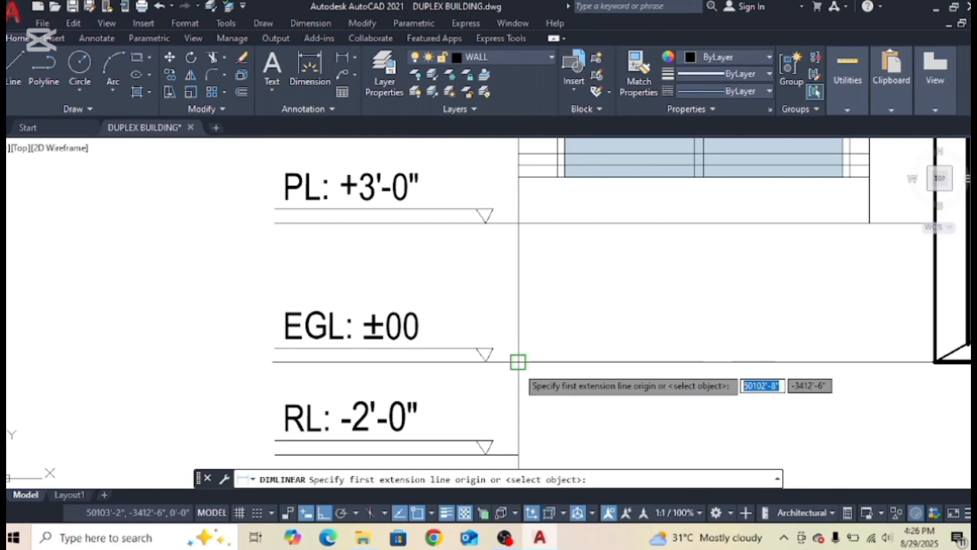
{"action": "left_click", "coordinate": [517, 361]}
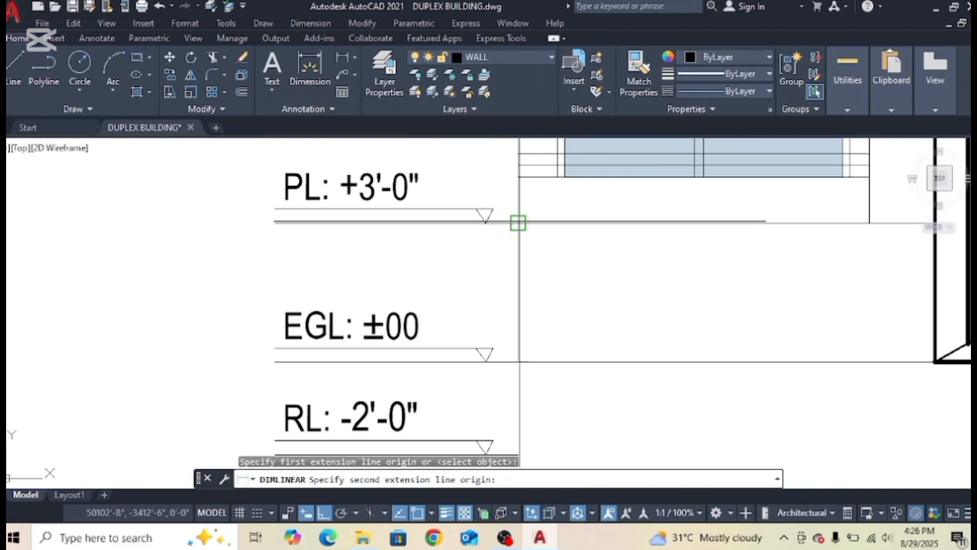
{"action": "left_click", "coordinate": [518, 222]}
{"action": "left_click", "coordinate": [474, 266]}
{"action": "middle_click_drag", "start_coordinate": [446, 297], "coordinate": [441, 384]}
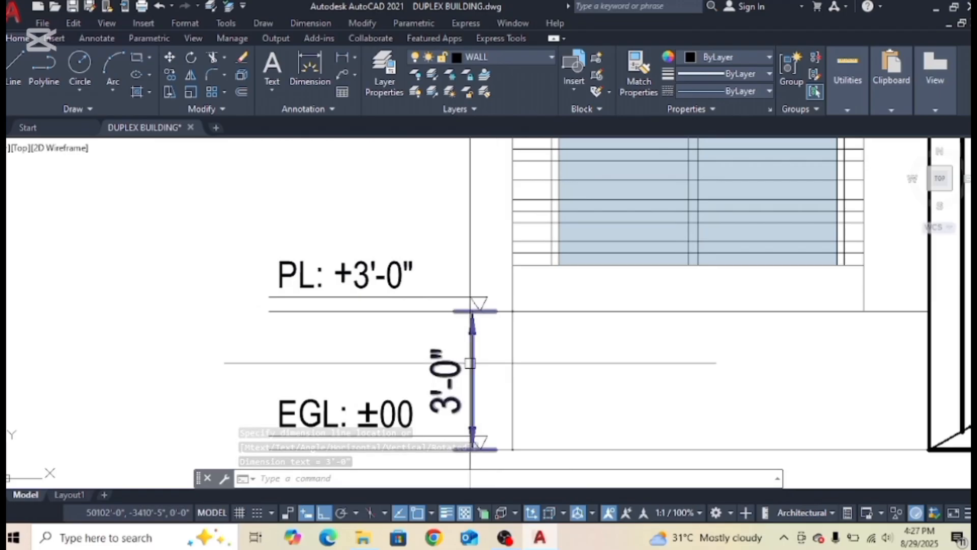
{"action": "left_click", "coordinate": [470, 363]}
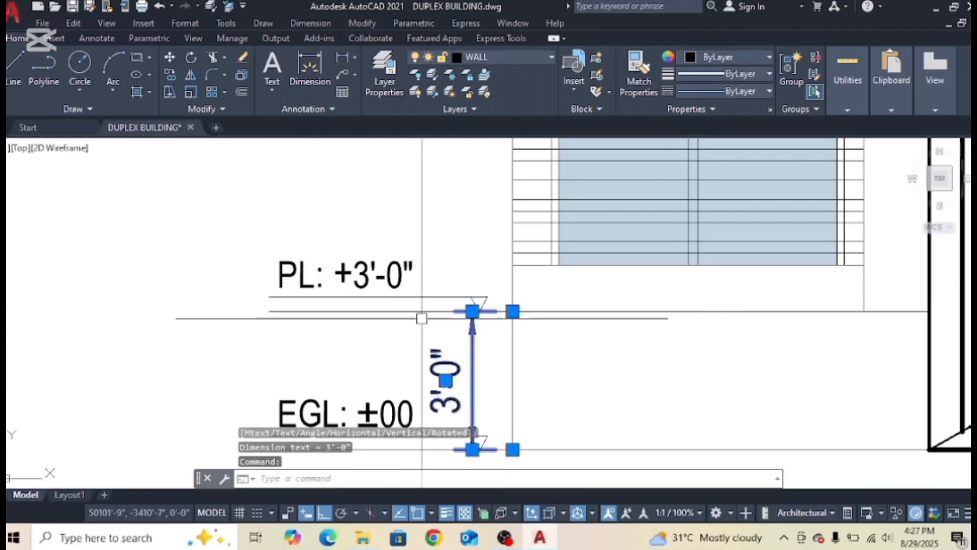
{"action": "scroll", "coordinate": [442, 316], "scroll_direction": "down", "scroll_amount": 4}
{"action": "middle_click_drag", "start_coordinate": [413, 306], "coordinate": [413, 409]}
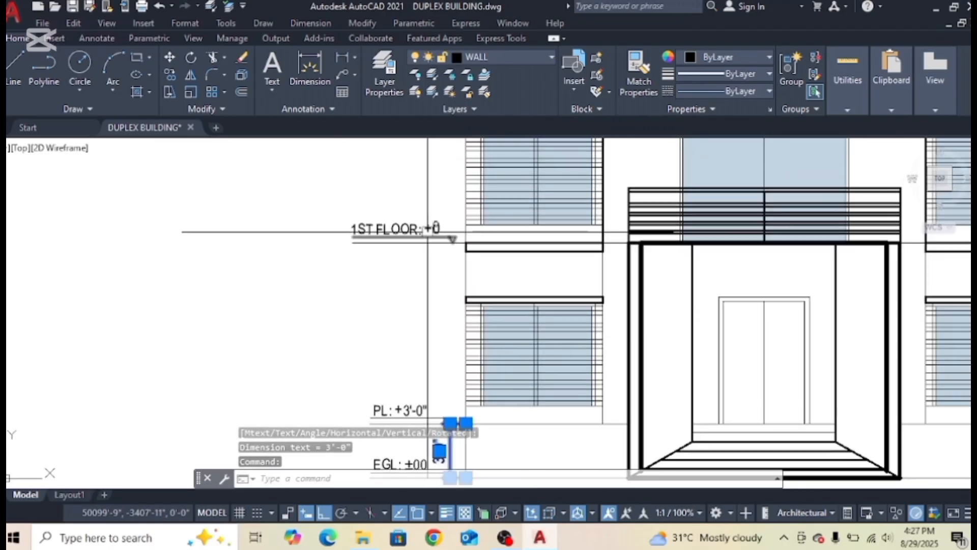
{"action": "scroll", "coordinate": [477, 237], "scroll_direction": "up", "scroll_amount": 2}
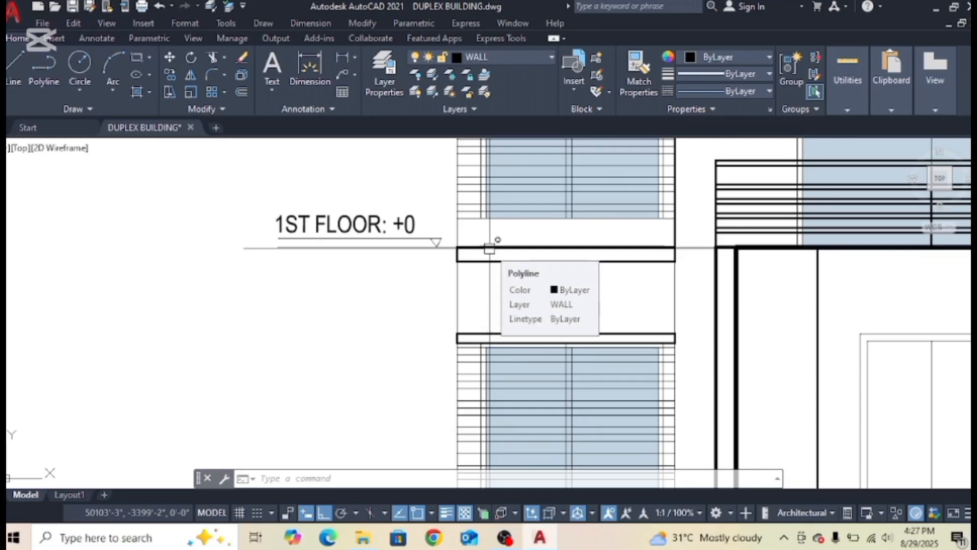
{"action": "scroll", "coordinate": [426, 285], "scroll_direction": "down", "scroll_amount": 5}
{"action": "scroll", "coordinate": [422, 299], "scroll_direction": "up", "scroll_amount": 3}
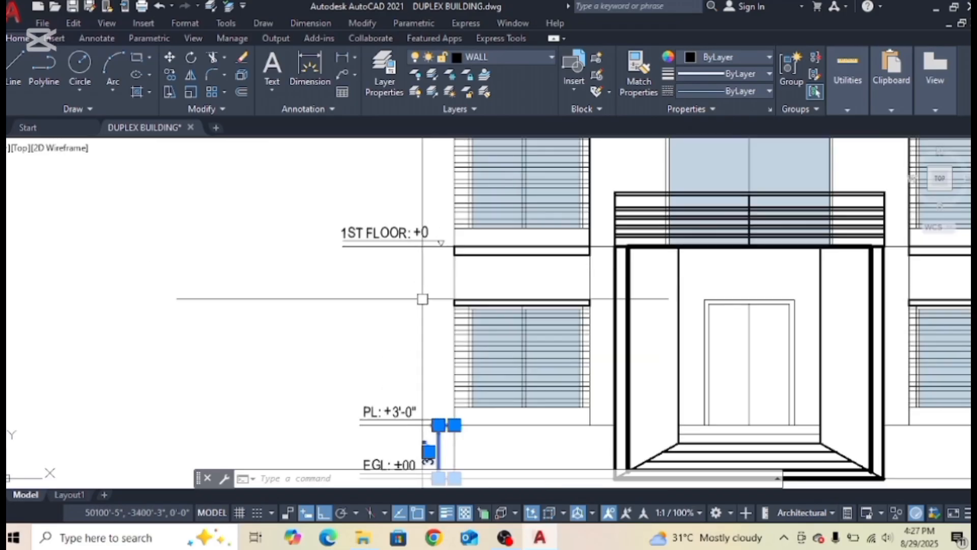
{"action": "key", "text": "Escape"}
Stretch the upper extension point of the vertical dimension from the PL line to the 1ST FLOOR level line.
{"action": "scroll", "coordinate": [356, 234], "scroll_direction": "up", "scroll_amount": 4}
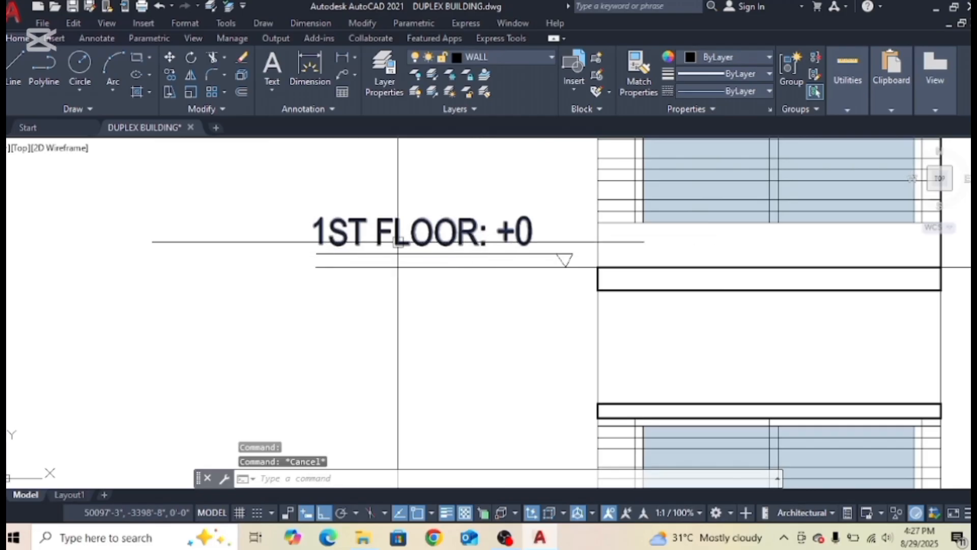
{"action": "scroll", "coordinate": [533, 243], "scroll_direction": "down", "scroll_amount": 5}
{"action": "scroll", "coordinate": [551, 327], "scroll_direction": "up", "scroll_amount": 5}
{"action": "left_click", "coordinate": [519, 288]}
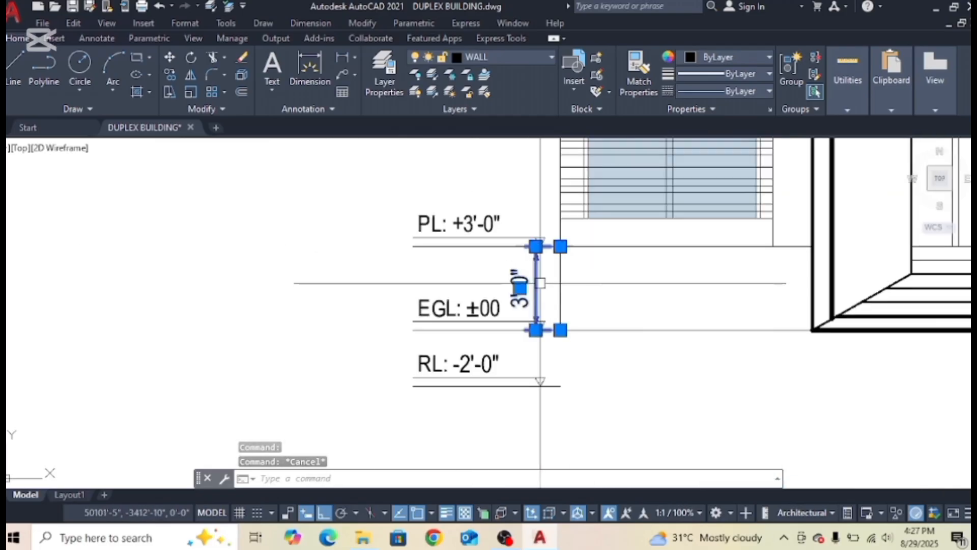
{"action": "left_click", "coordinate": [561, 246]}
{"action": "middle_click_drag", "start_coordinate": [537, 193], "coordinate": [529, 434]}
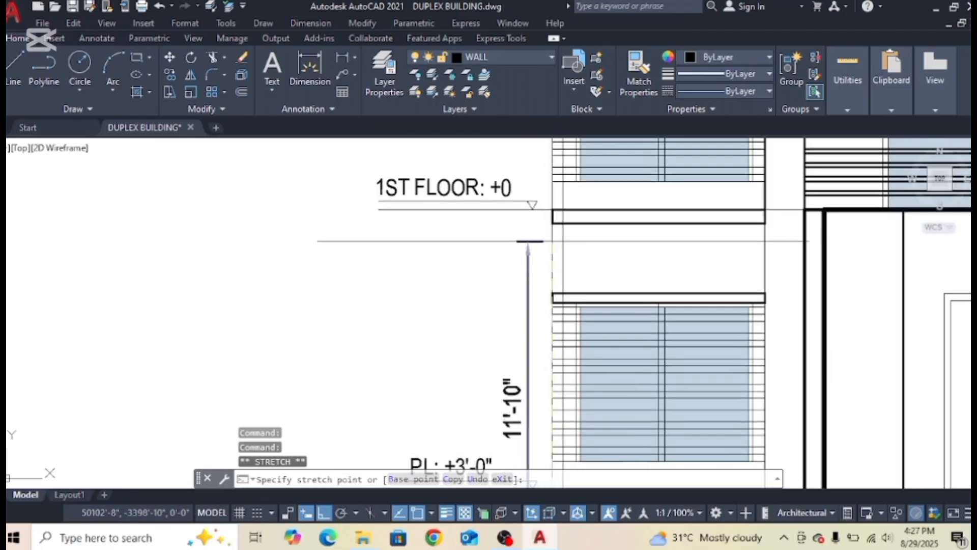
{"action": "scroll", "coordinate": [558, 219], "scroll_direction": "up", "scroll_amount": 2}
{"action": "left_click", "coordinate": [545, 204]}
{"action": "scroll", "coordinate": [550, 285], "scroll_direction": "down", "scroll_amount": 3}
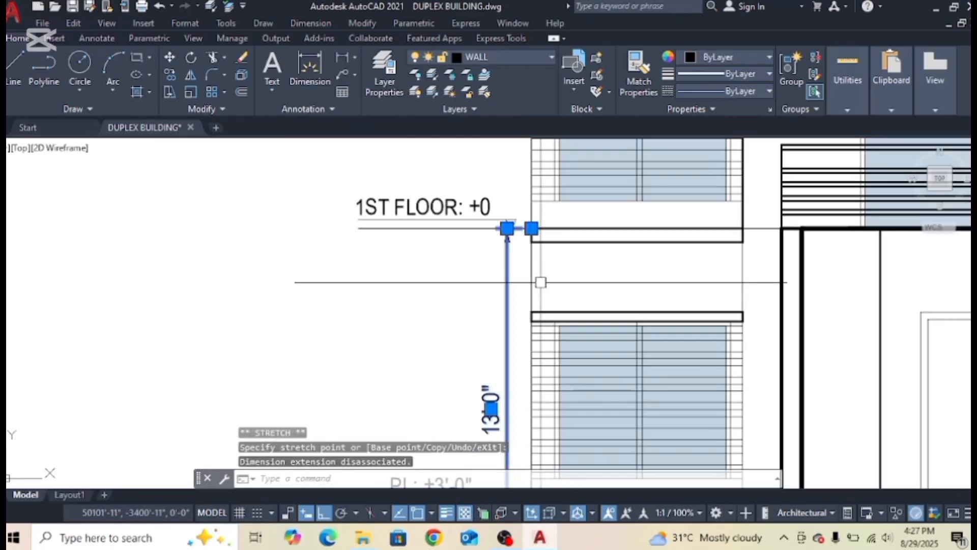
Examine the stretched dimension between the EGL and 1ST FLOOR level lines and check both of its ends.
{"action": "scroll", "coordinate": [516, 356], "scroll_direction": "up", "scroll_amount": 8}
{"action": "middle_click_drag", "start_coordinate": [526, 356], "coordinate": [529, 318]}
{"action": "scroll", "coordinate": [537, 385], "scroll_direction": "down", "scroll_amount": 8}
{"action": "scroll", "coordinate": [536, 372], "scroll_direction": "up", "scroll_amount": 2}
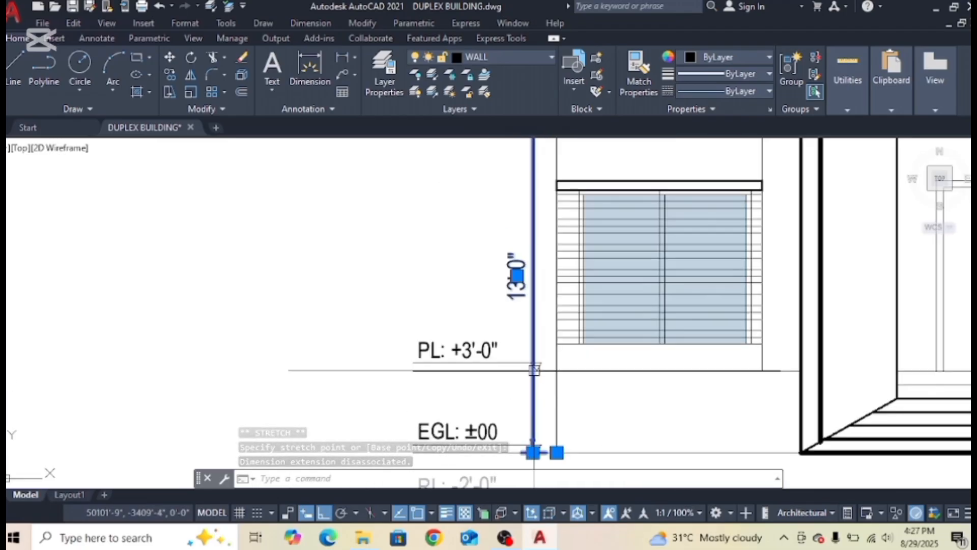
{"action": "mouse_move", "coordinate": [519, 301]}
{"action": "middle_mouse_down"}
{"action": "mouse_move", "coordinate": [518, 382]}
{"action": "mouse_move", "coordinate": [519, 356]}
{"action": "middle_mouse_up"}
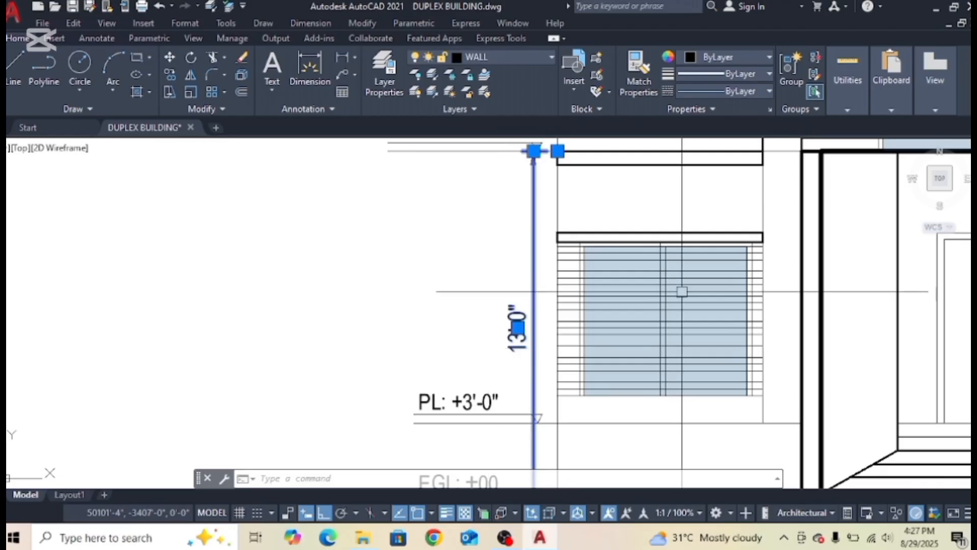
{"action": "scroll", "coordinate": [670, 235], "scroll_direction": "down", "scroll_amount": 2}
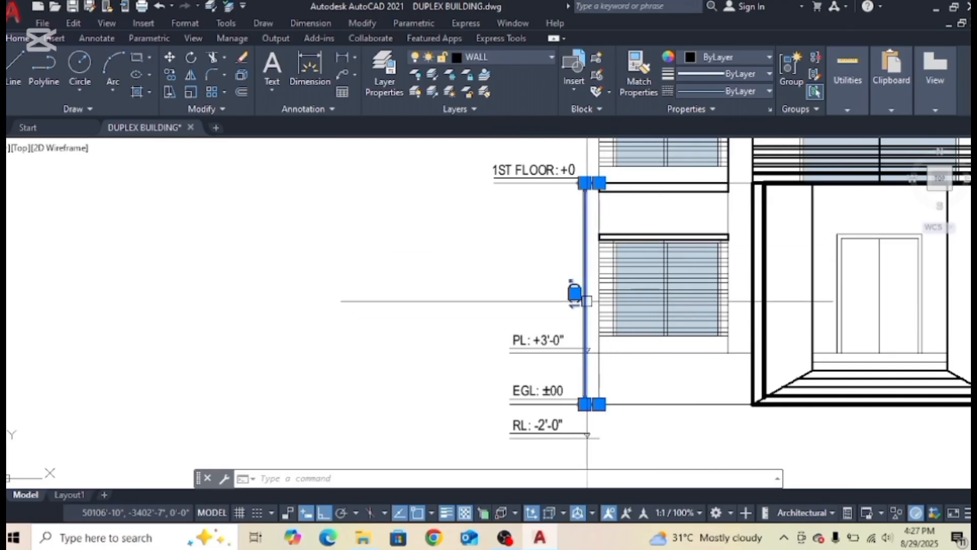
{"action": "scroll", "coordinate": [586, 301], "scroll_direction": "up", "scroll_amount": 3}
{"action": "mouse_move", "coordinate": [541, 436]}
{"action": "middle_mouse_down"}
{"action": "mouse_move", "coordinate": [506, 286]}
{"action": "mouse_move", "coordinate": [463, 277]}
{"action": "mouse_move", "coordinate": [451, 296]}
{"action": "mouse_move", "coordinate": [442, 396]}
{"action": "middle_mouse_up"}
{"action": "middle_click_drag", "start_coordinate": [547, 231], "coordinate": [547, 345]}
{"action": "scroll", "coordinate": [560, 276], "scroll_direction": "down", "scroll_amount": 2}
{"action": "middle_click_drag", "start_coordinate": [574, 189], "coordinate": [570, 222]}
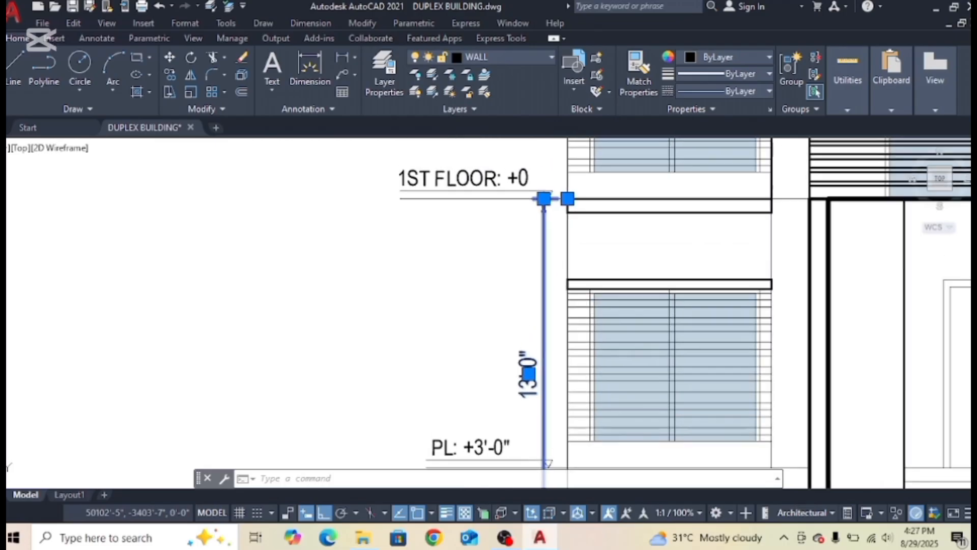
{"action": "middle_click_drag", "start_coordinate": [521, 411], "coordinate": [524, 357]}
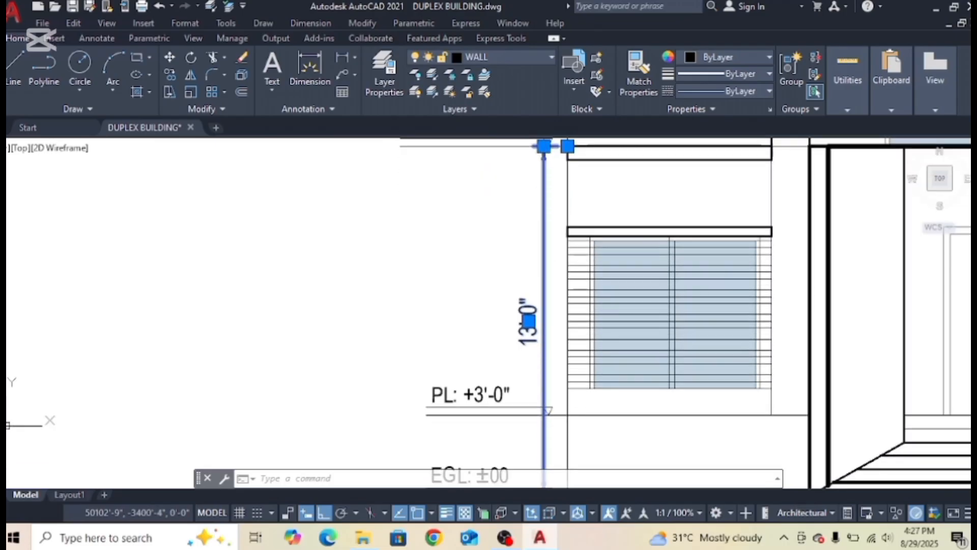
{"action": "scroll", "coordinate": [527, 322], "scroll_direction": "up", "scroll_amount": 5}
{"action": "scroll", "coordinate": [519, 356], "scroll_direction": "down", "scroll_amount": 6}
{"action": "middle_click_drag", "start_coordinate": [513, 262], "coordinate": [512, 376]}
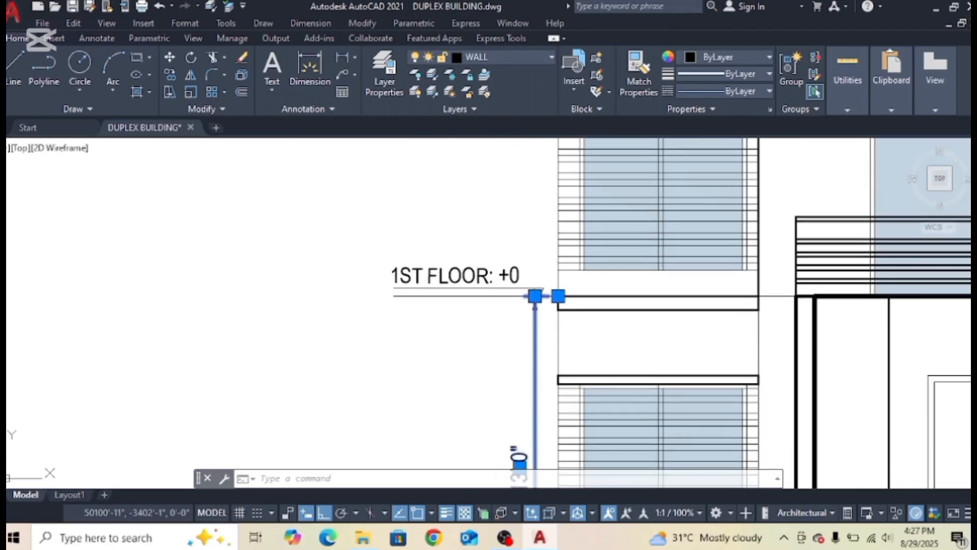
Set the 1ST FLOOR level label to +13'-0".
{"action": "key", "text": "Escape"}
{"action": "scroll", "coordinate": [502, 273], "scroll_direction": "up", "scroll_amount": 4}
{"action": "left_click", "coordinate": [538, 268]}
{"action": "double_click", "coordinate": [538, 269]}
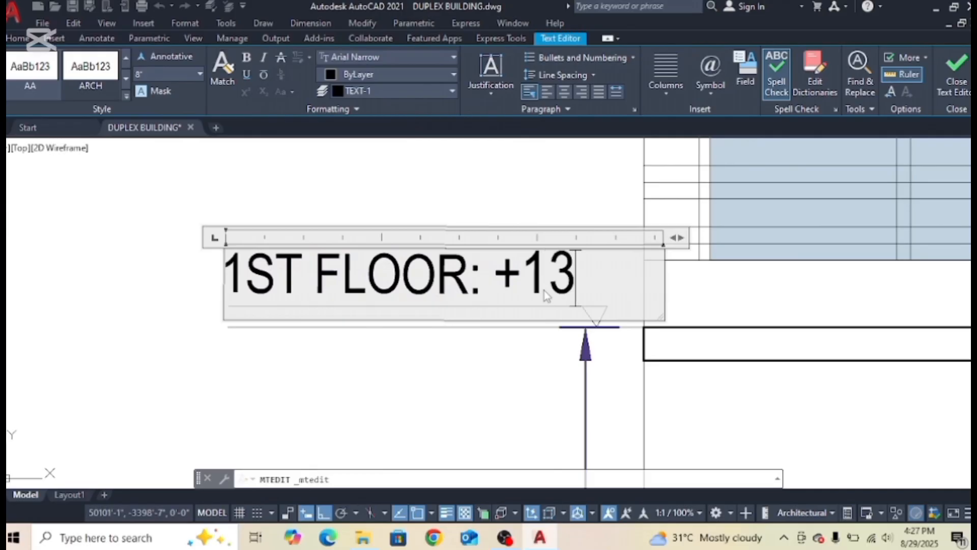
{"action": "left_click", "coordinate": [586, 363]}
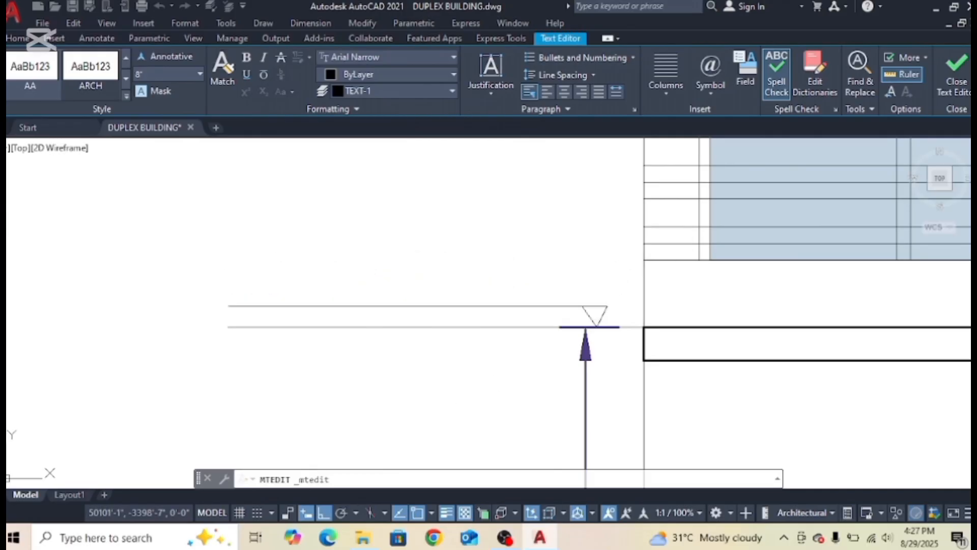
Stretch the vertical dimension's upper extension point from the 1ST FLOOR line to the ROOF level line.
{"action": "scroll", "coordinate": [591, 362], "scroll_direction": "down", "scroll_amount": 2}
{"action": "scroll", "coordinate": [588, 381], "scroll_direction": "down", "scroll_amount": 2}
{"action": "scroll", "coordinate": [589, 364], "scroll_direction": "up", "scroll_amount": 3}
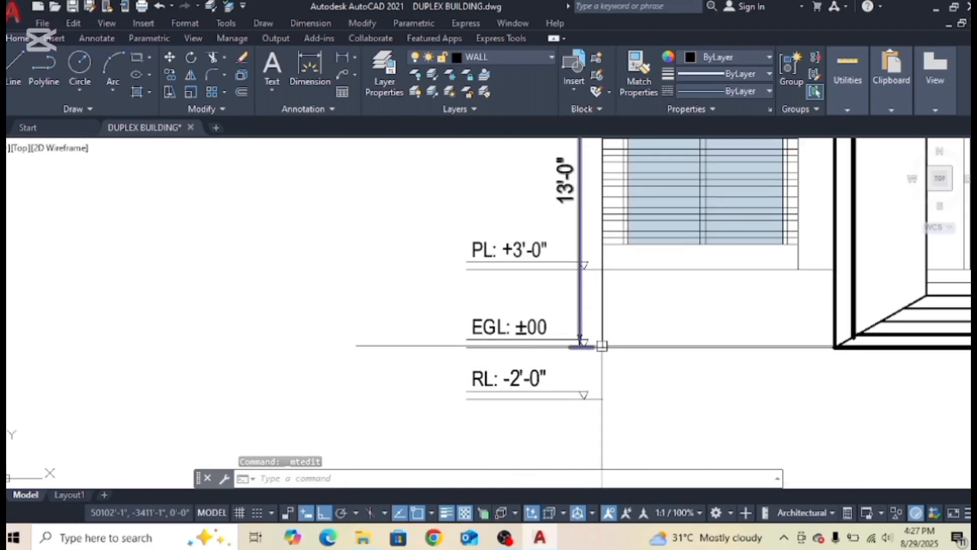
{"action": "scroll", "coordinate": [589, 320], "scroll_direction": "down", "scroll_amount": 5}
{"action": "middle_click_drag", "start_coordinate": [597, 251], "coordinate": [591, 331]}
{"action": "scroll", "coordinate": [583, 333], "scroll_direction": "up", "scroll_amount": 4}
{"action": "left_click", "coordinate": [573, 321]}
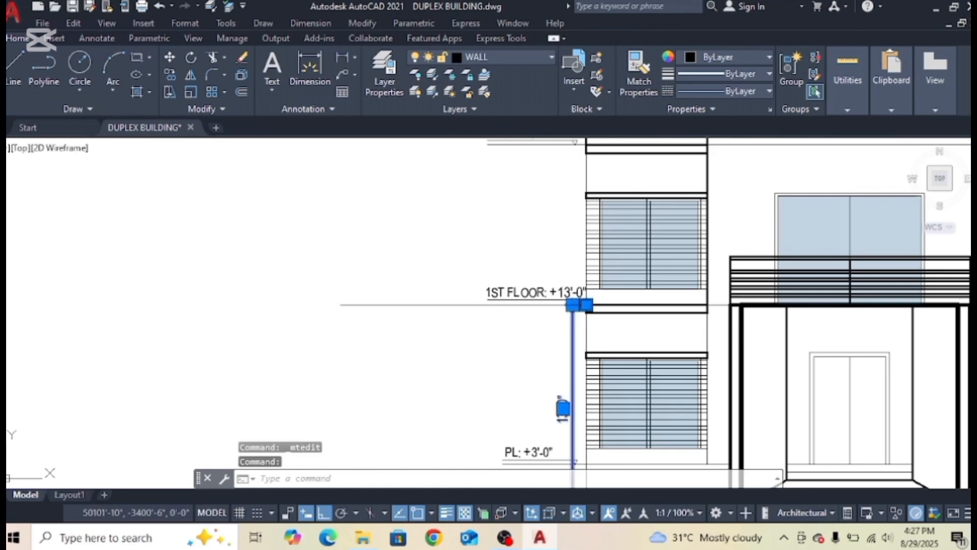
{"action": "scroll", "coordinate": [584, 307], "scroll_direction": "up", "scroll_amount": 6}
{"action": "left_click", "coordinate": [595, 292]}
{"action": "scroll", "coordinate": [577, 293], "scroll_direction": "down", "scroll_amount": 10}
{"action": "middle_click_drag", "start_coordinate": [581, 229], "coordinate": [543, 155]}
{"action": "scroll", "coordinate": [576, 289], "scroll_direction": "up", "scroll_amount": 5}
{"action": "left_click", "coordinate": [565, 264]}
{"action": "scroll", "coordinate": [557, 277], "scroll_direction": "down", "scroll_amount": 4}
Move the vertical dimension's text up the dimension line to just below the ROOF level line.
{"action": "left_click", "coordinate": [518, 395]}
{"action": "middle_click_drag", "start_coordinate": [520, 209], "coordinate": [499, 365]}
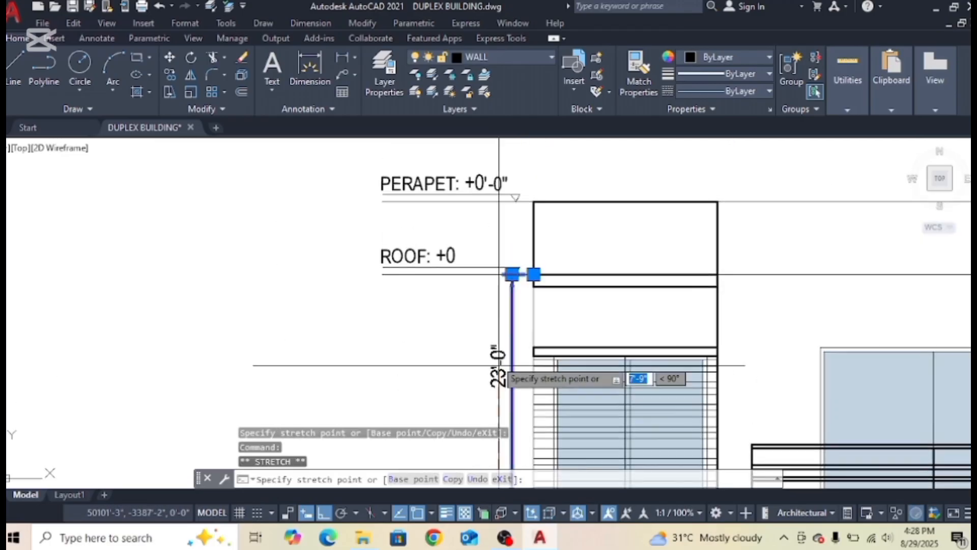
{"action": "scroll", "coordinate": [499, 364], "scroll_direction": "up", "scroll_amount": 3}
{"action": "key", "text": "Escape"}
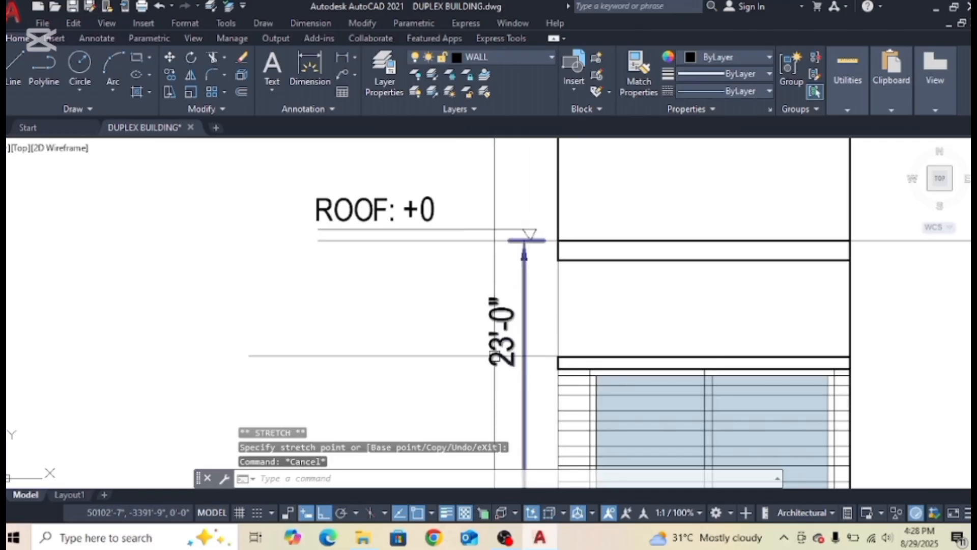
Set the ROOF level label to +23'-0".
{"action": "scroll", "coordinate": [494, 355], "scroll_direction": "up", "scroll_amount": 2}
{"action": "middle_click_drag", "start_coordinate": [494, 308], "coordinate": [502, 331]}
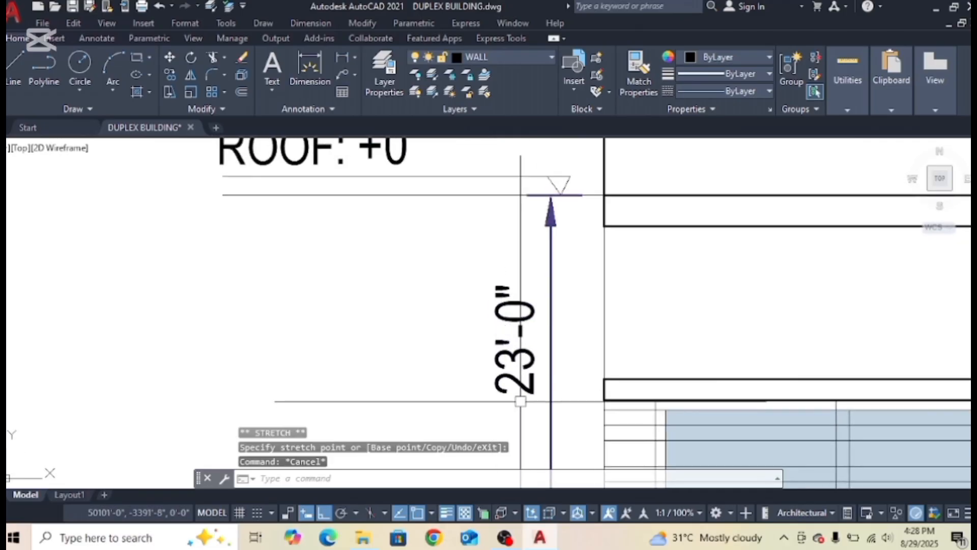
{"action": "scroll", "coordinate": [520, 400], "scroll_direction": "down", "scroll_amount": 2}
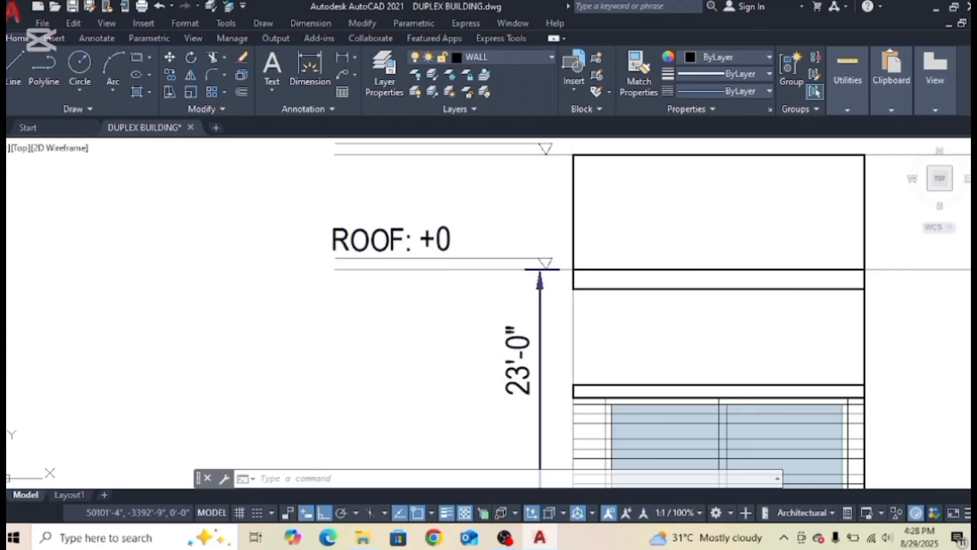
{"action": "double_click", "coordinate": [436, 240]}
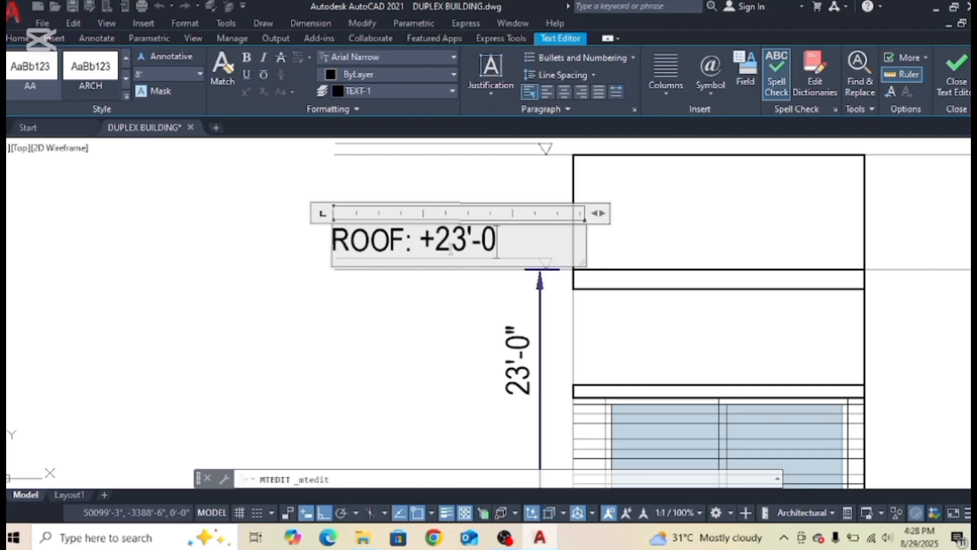
{"action": "left_click", "coordinate": [406, 361]}
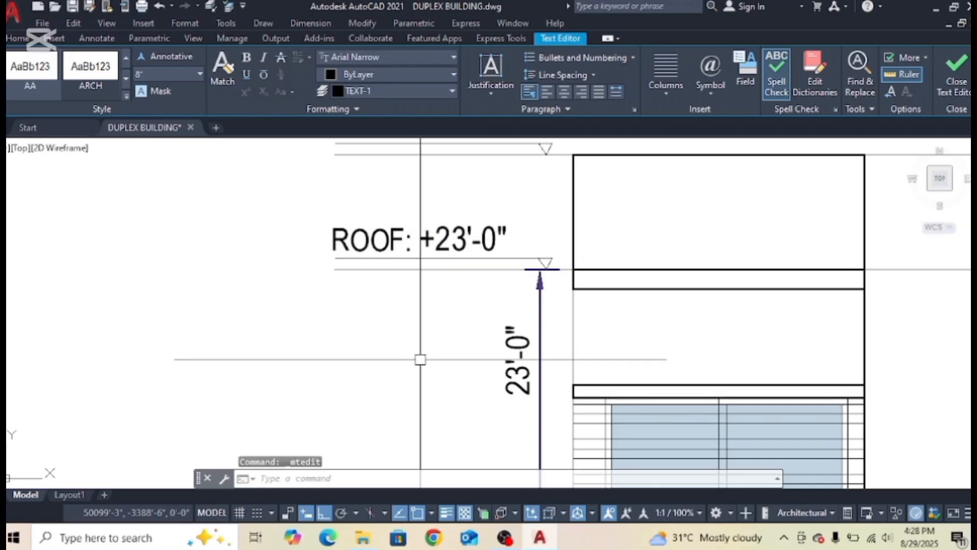
Stretch the vertical dimension's upper extension point from the ROOF line to the PERAPET level line.
{"action": "left_click", "coordinate": [539, 336]}
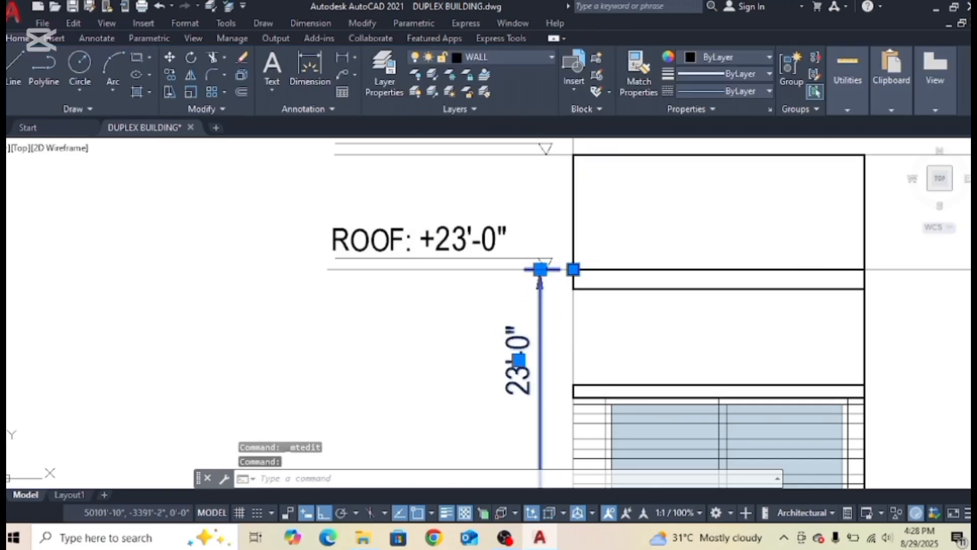
{"action": "left_click", "coordinate": [573, 268]}
{"action": "scroll", "coordinate": [555, 264], "scroll_direction": "down", "scroll_amount": 5}
{"action": "scroll", "coordinate": [547, 232], "scroll_direction": "up", "scroll_amount": 5}
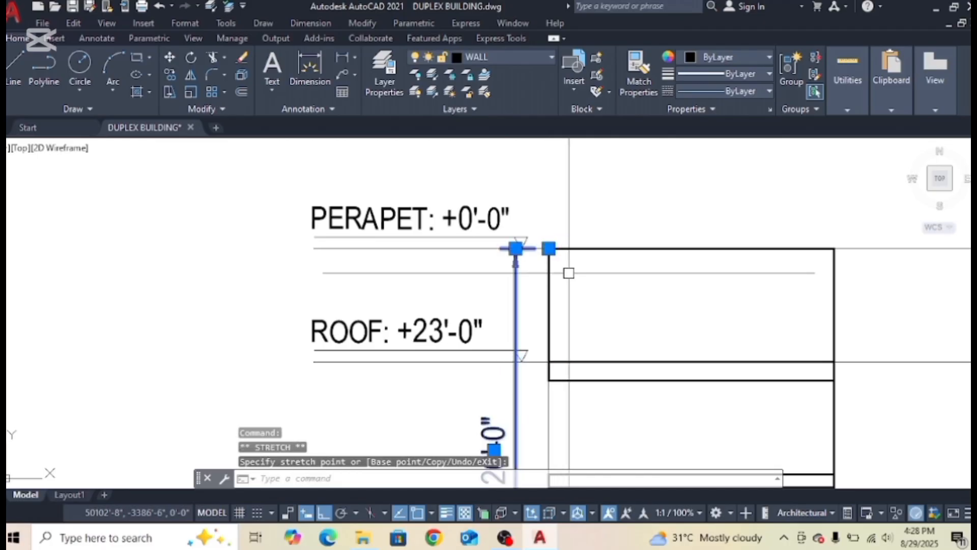
Set the PERAPET level label to +26'-0".
{"action": "scroll", "coordinate": [568, 273], "scroll_direction": "down", "scroll_amount": 4}
{"action": "scroll", "coordinate": [563, 279], "scroll_direction": "up", "scroll_amount": 2}
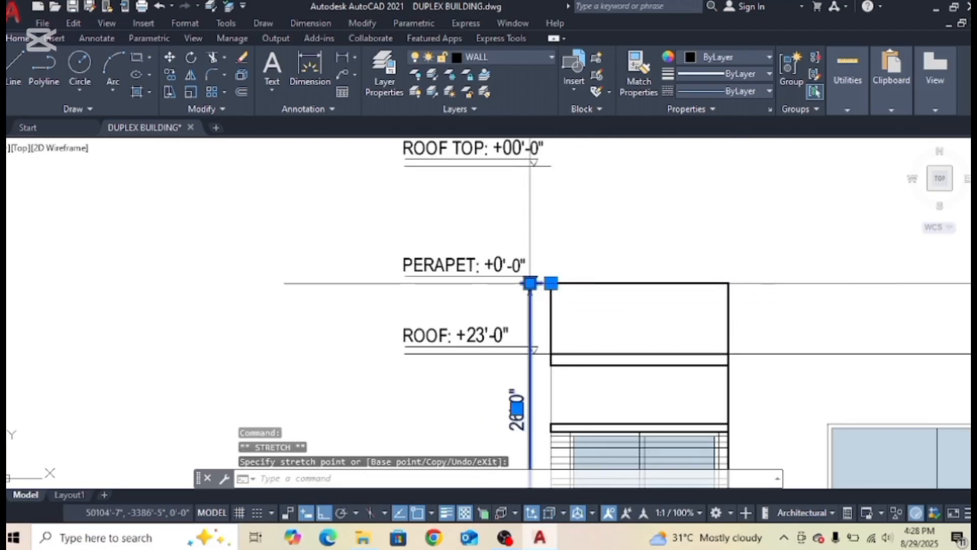
{"action": "scroll", "coordinate": [516, 345], "scroll_direction": "up", "scroll_amount": 3}
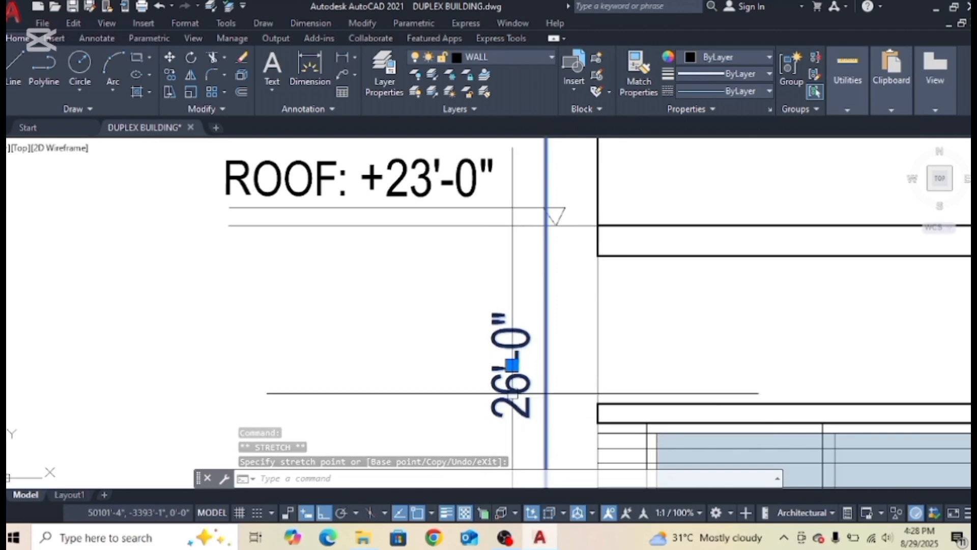
{"action": "scroll", "coordinate": [512, 393], "scroll_direction": "down", "scroll_amount": 4}
{"action": "scroll", "coordinate": [505, 392], "scroll_direction": "up", "scroll_amount": 4}
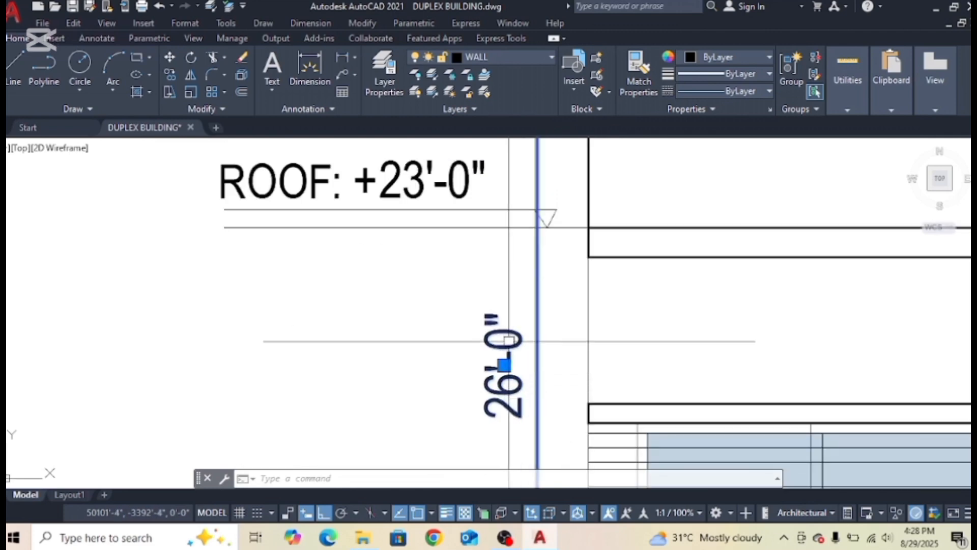
{"action": "scroll", "coordinate": [509, 341], "scroll_direction": "down", "scroll_amount": 4}
{"action": "scroll", "coordinate": [482, 240], "scroll_direction": "up", "scroll_amount": 4}
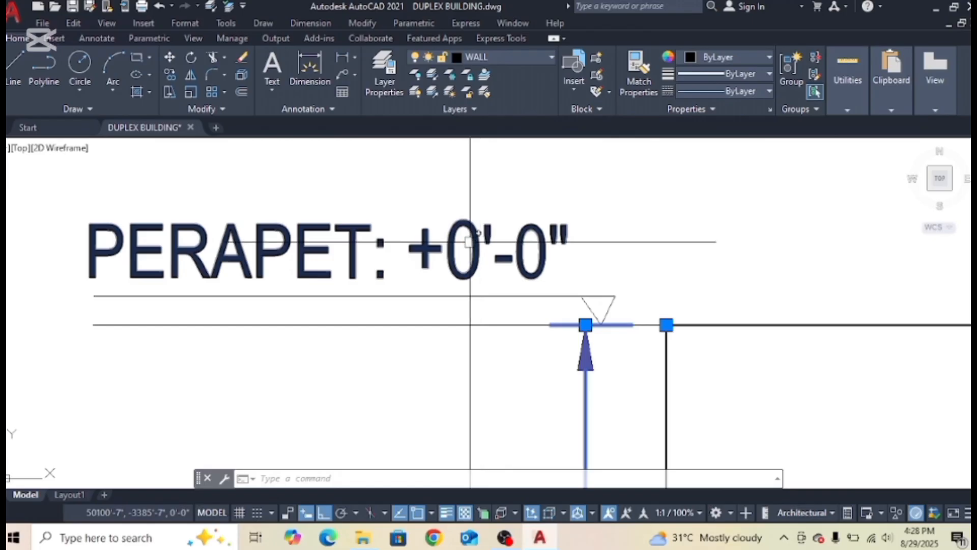
{"action": "key", "text": "Escape"}
{"action": "double_click", "coordinate": [469, 242]}
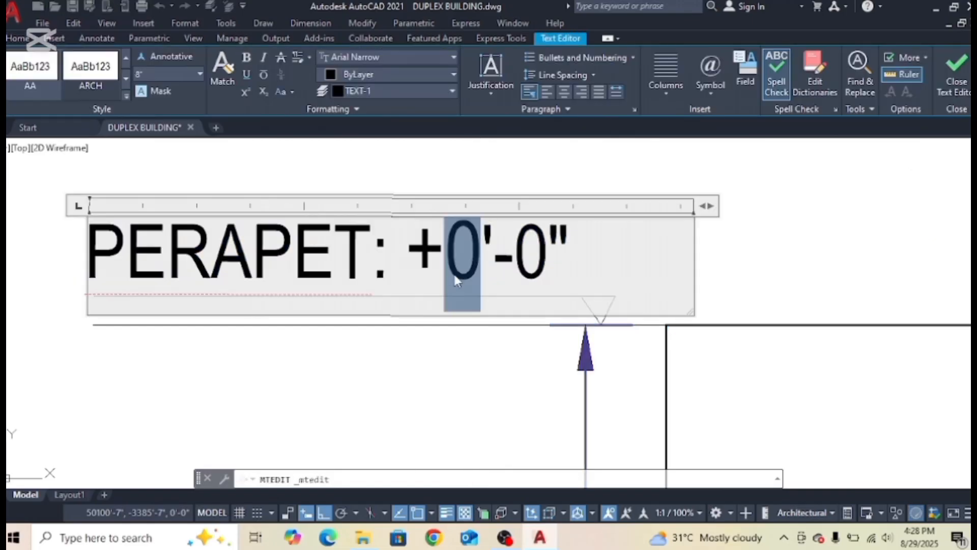
{"action": "type", "text": "26"}
{"action": "key", "text": "ctrl+Return"}
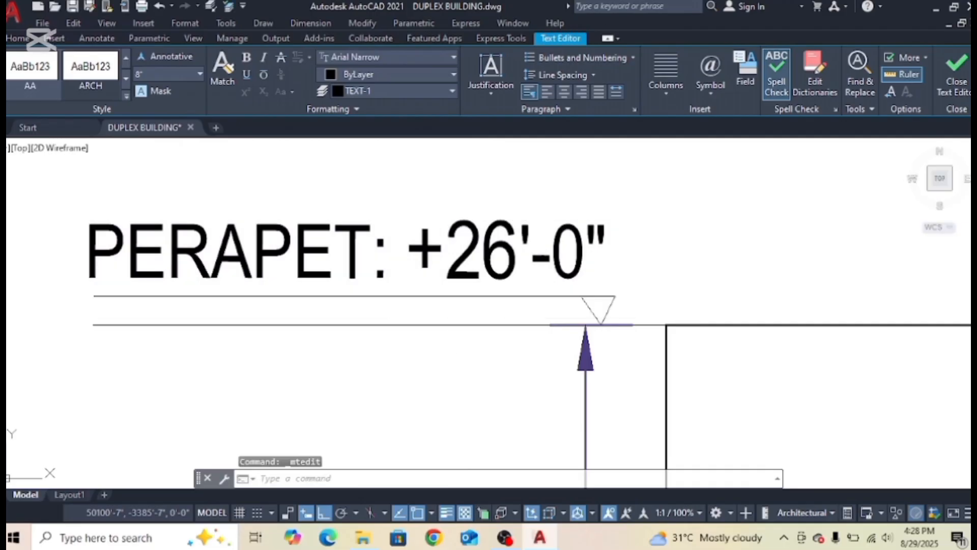
Stretch the vertical dimension's upper extension point from the PERAPET line to the corner of the raised roof block at ROOF TOP level.
{"action": "scroll", "coordinate": [421, 307], "scroll_direction": "down", "scroll_amount": 5}
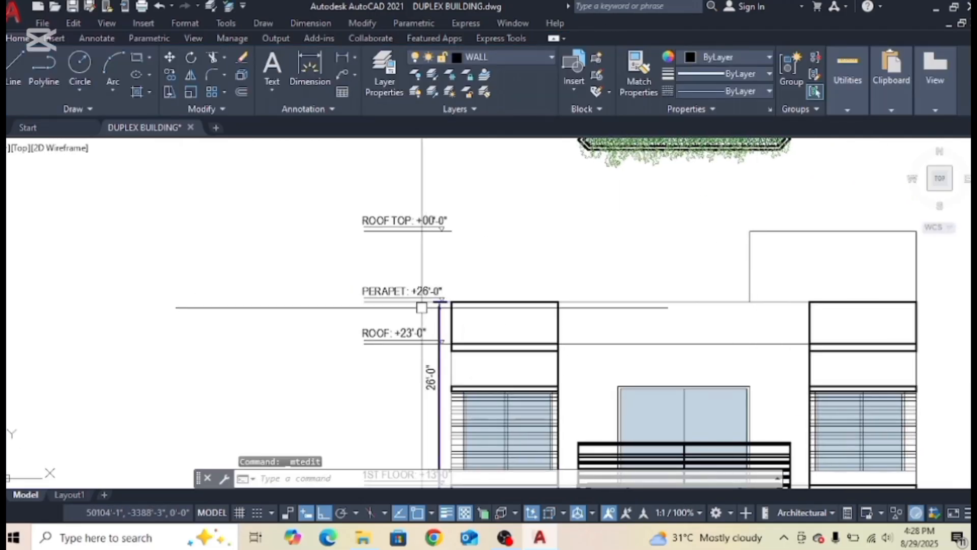
{"action": "left_click", "coordinate": [458, 305]}
{"action": "left_click", "coordinate": [452, 302]}
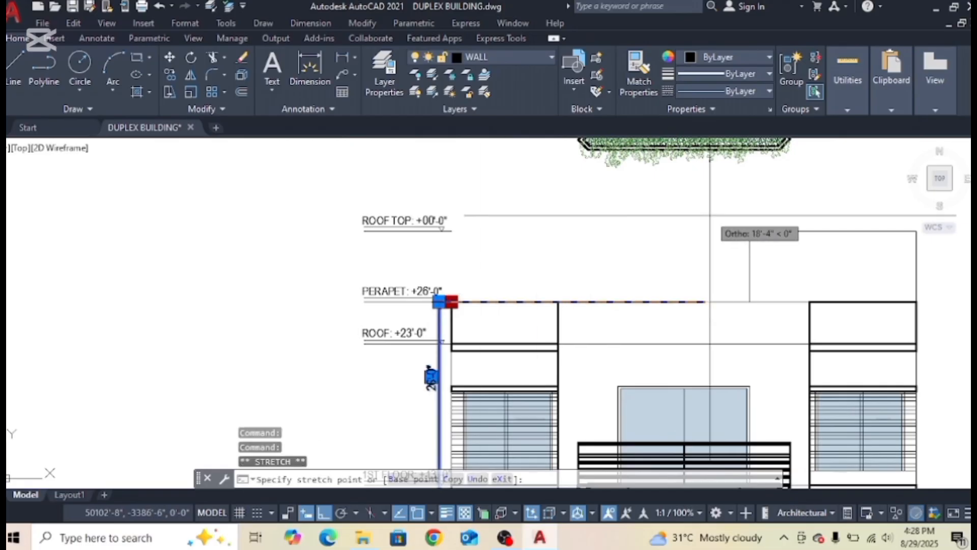
{"action": "left_click", "coordinate": [599, 278]}
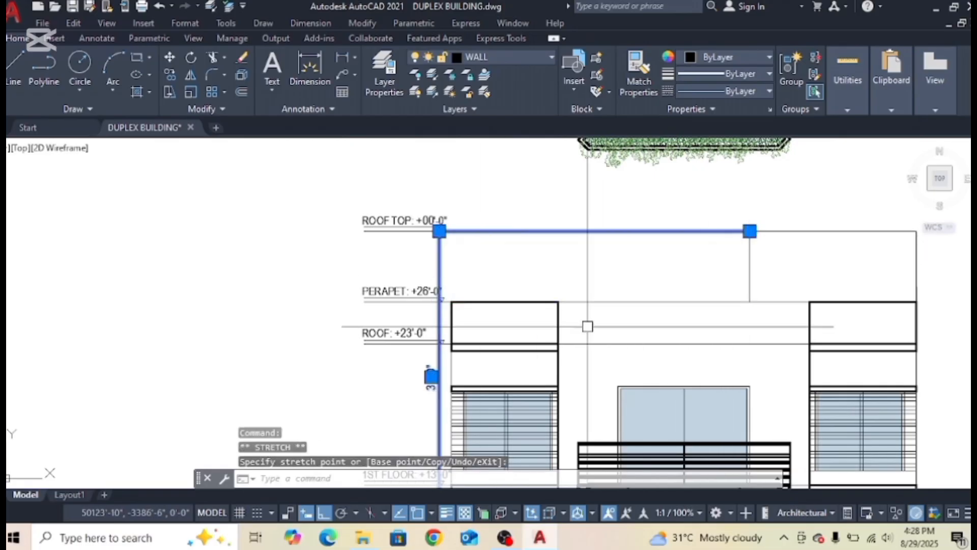
{"action": "key", "text": "Escape"}
Set the ROOF TOP level label to +31'-0".
{"action": "scroll", "coordinate": [438, 385], "scroll_direction": "up", "scroll_amount": 3}
{"action": "middle_click_drag", "start_coordinate": [464, 267], "coordinate": [473, 401]}
{"action": "scroll", "coordinate": [439, 262], "scroll_direction": "up", "scroll_amount": 4}
{"action": "double_click", "coordinate": [439, 258]}
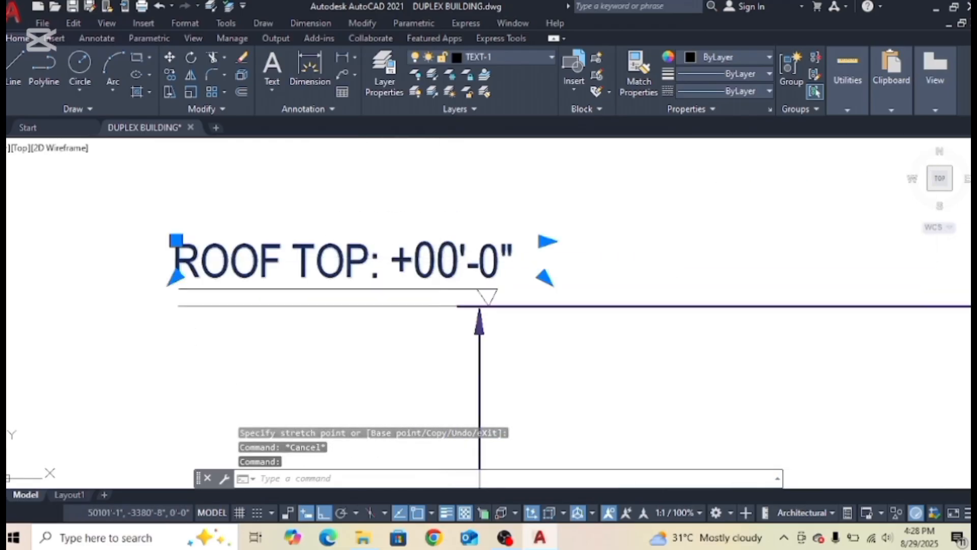
{"action": "left_click_drag", "start_coordinate": [458, 260], "coordinate": [432, 274]}
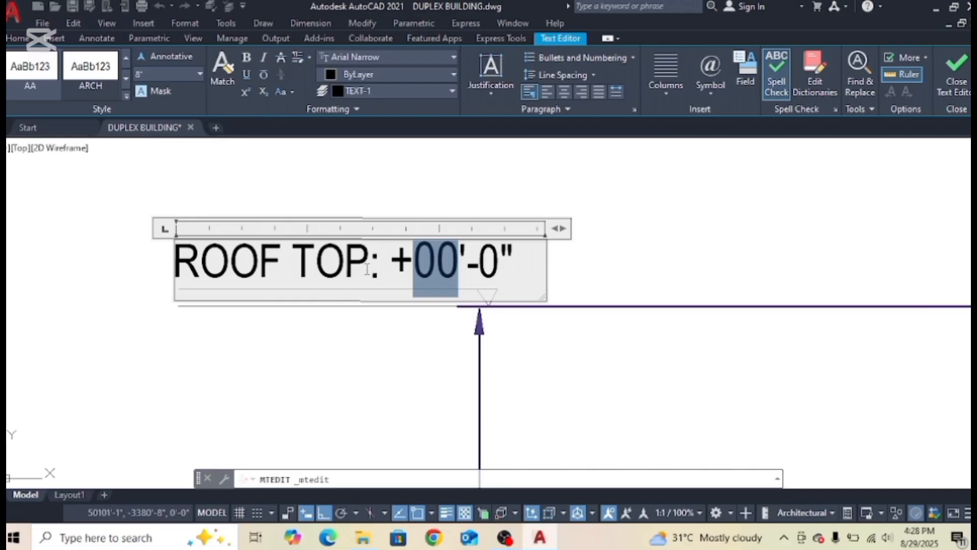
{"action": "left_click", "coordinate": [499, 378]}
Delete the vertical measuring dimension beside the elevation's level labels.
{"action": "scroll", "coordinate": [600, 336], "scroll_direction": "down", "scroll_amount": 6}
{"action": "middle_click_drag", "start_coordinate": [600, 336], "coordinate": [578, 231]}
{"action": "left_click", "coordinate": [578, 244]}
{"action": "left_click", "coordinate": [516, 251]}
{"action": "key", "text": "Delete"}
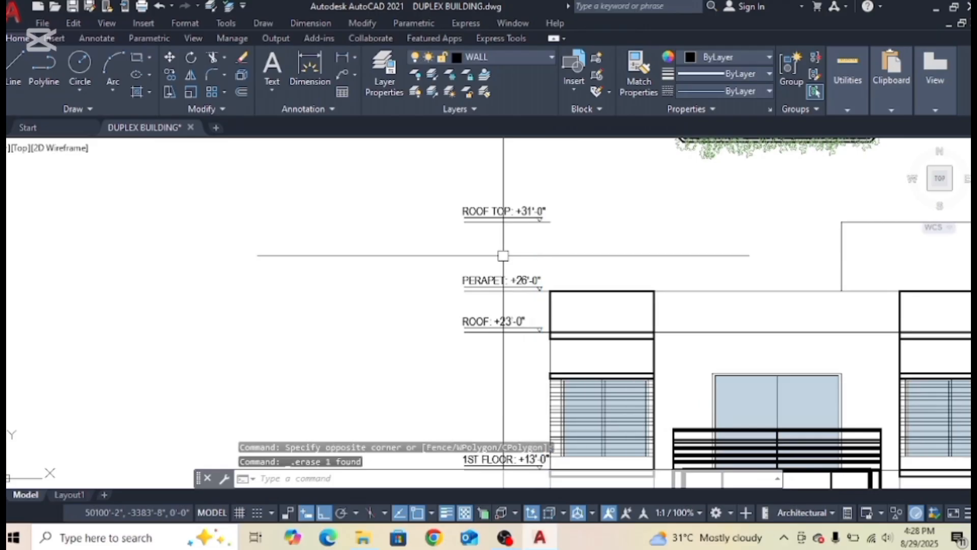
Make DIM8 the current layer for the level dimensions.
{"action": "scroll", "coordinate": [523, 206], "scroll_direction": "down", "scroll_amount": 4}
{"action": "middle_click_drag", "start_coordinate": [531, 232], "coordinate": [531, 198]}
{"action": "scroll", "coordinate": [529, 353], "scroll_direction": "up", "scroll_amount": 8}
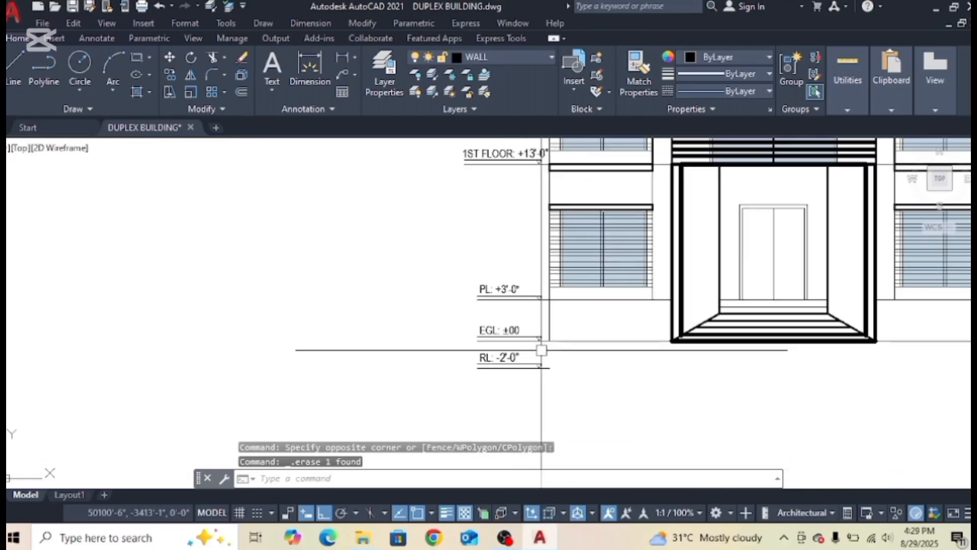
{"action": "middle_click_drag", "start_coordinate": [589, 356], "coordinate": [574, 303]}
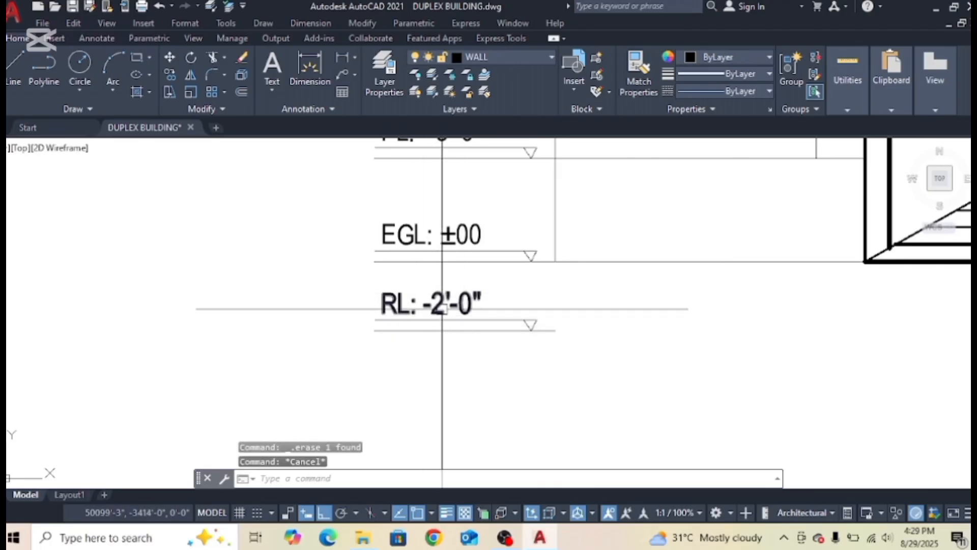
{"action": "scroll", "coordinate": [545, 313], "scroll_direction": "down", "scroll_amount": 2}
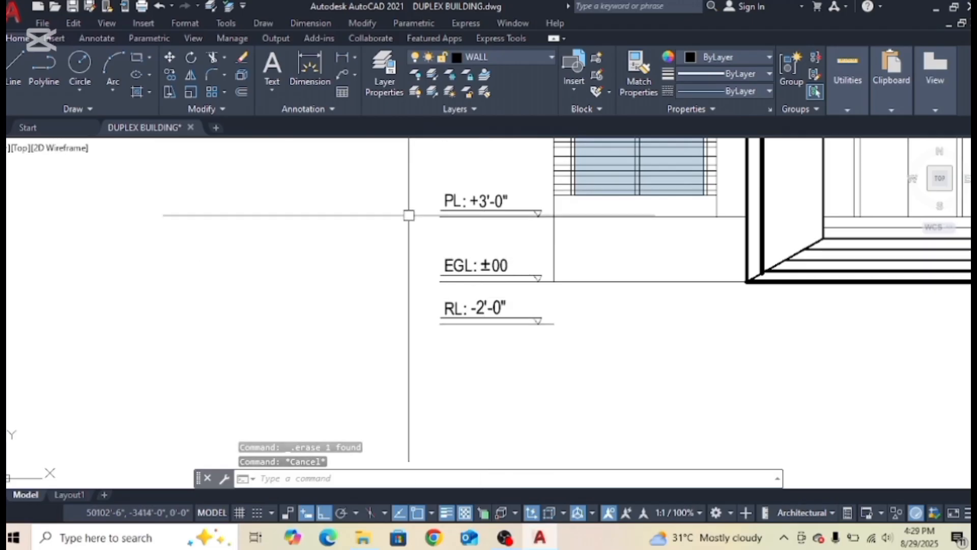
{"action": "key", "text": "Escape"}
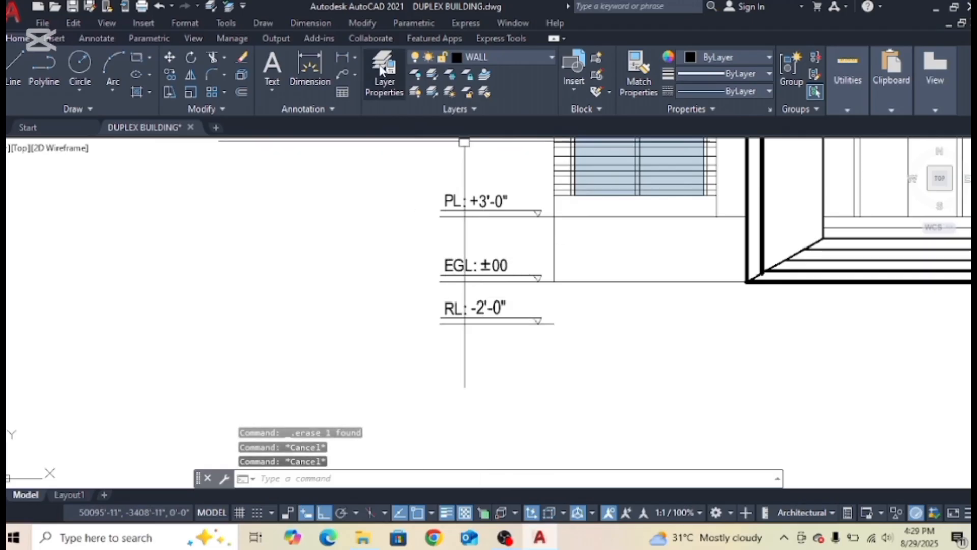
{"action": "left_click", "coordinate": [532, 61]}
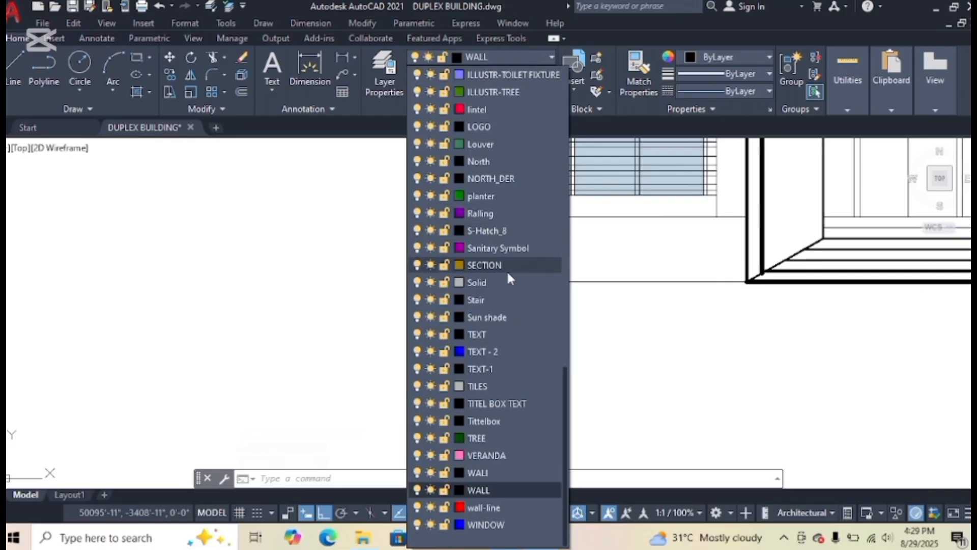
{"action": "scroll", "coordinate": [505, 275], "scroll_direction": "up", "scroll_amount": 10}
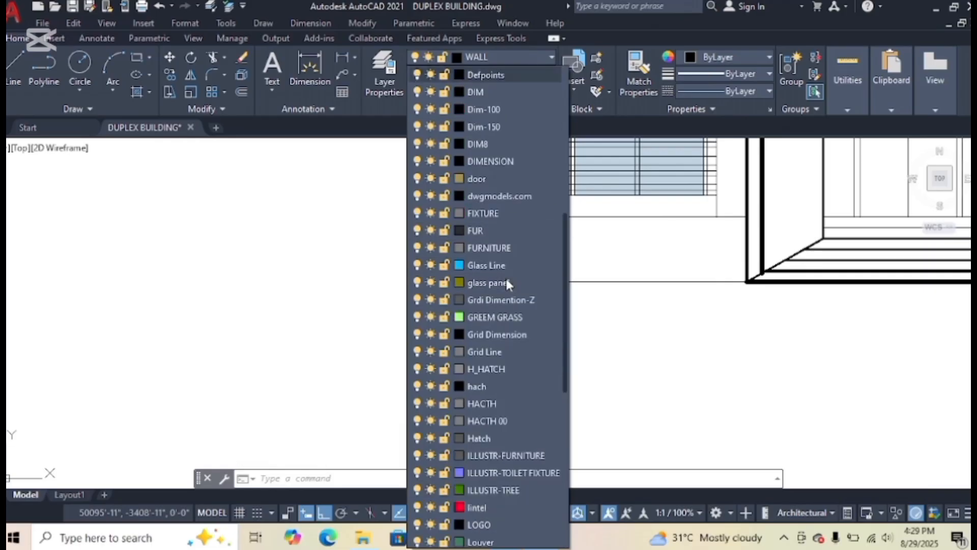
{"action": "left_click", "coordinate": [491, 147]}
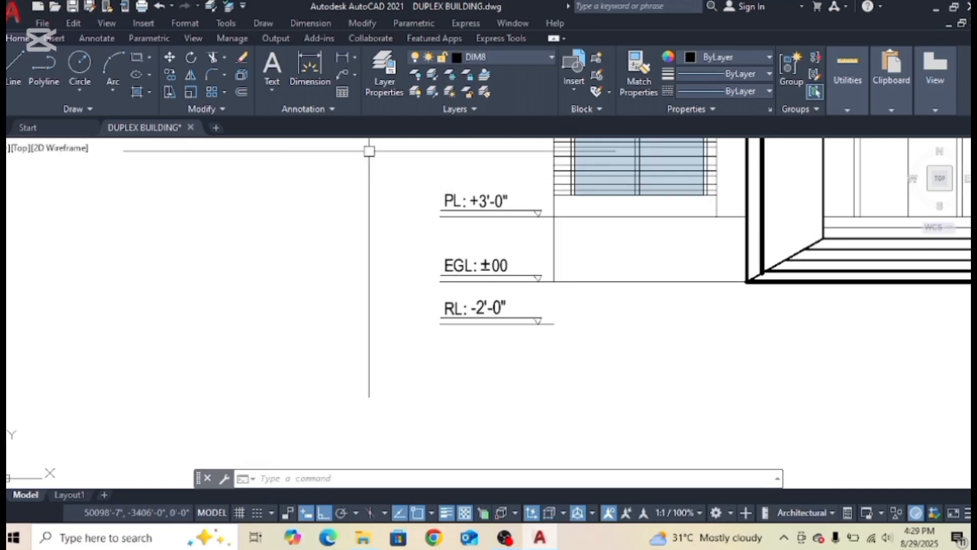
Place a vertical linear dimension from the RL line to the EGL line, beside the level markers.
{"action": "left_click", "coordinate": [341, 56]}
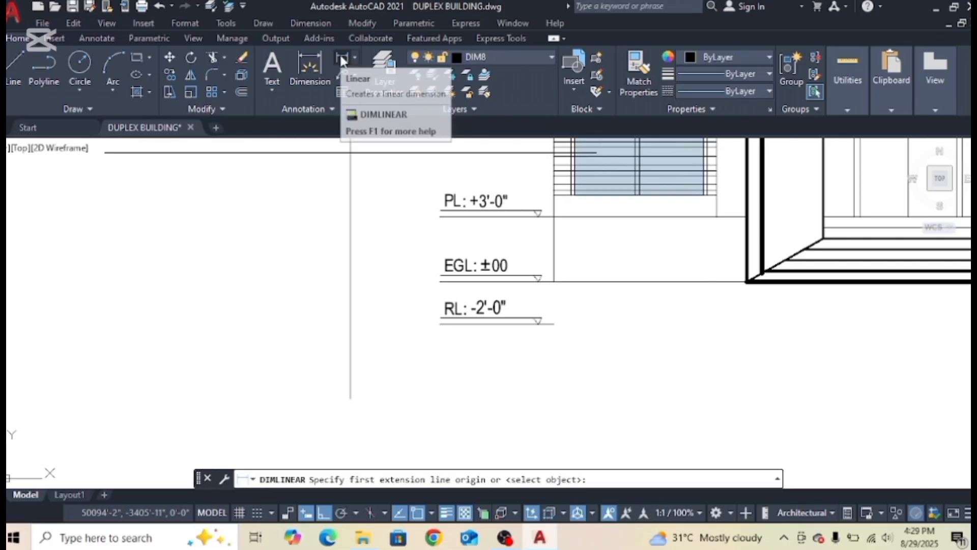
{"action": "scroll", "coordinate": [557, 285], "scroll_direction": "up", "scroll_amount": 4}
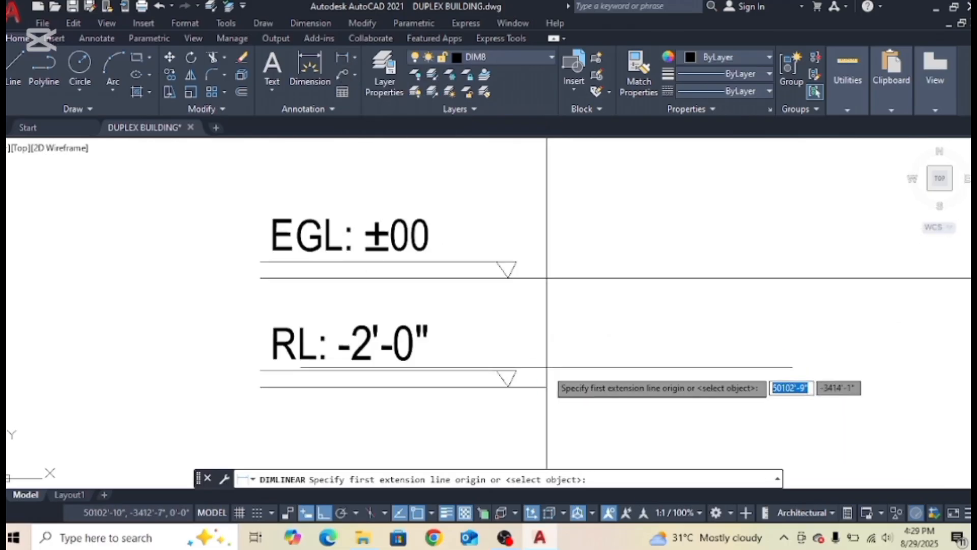
{"action": "left_click", "coordinate": [545, 386]}
{"action": "left_click", "coordinate": [548, 278]}
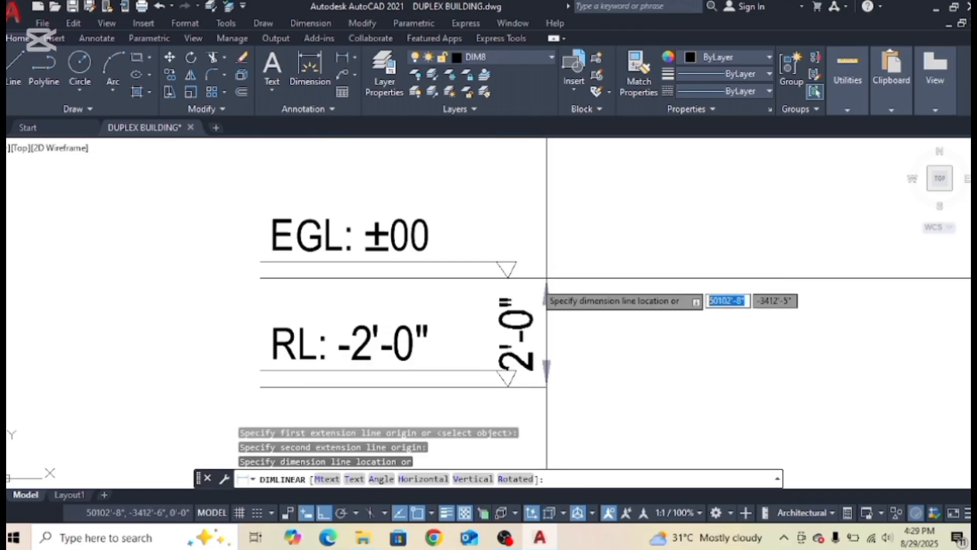
{"action": "scroll", "coordinate": [517, 300], "scroll_direction": "up", "scroll_amount": 2}
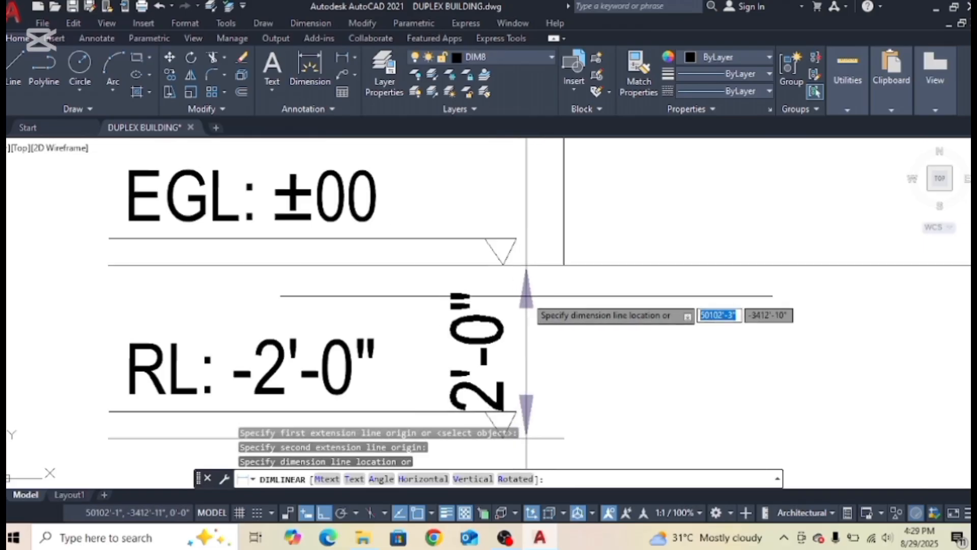
{"action": "left_click", "coordinate": [524, 305]}
{"action": "scroll", "coordinate": [486, 330], "scroll_direction": "down", "scroll_amount": 4}
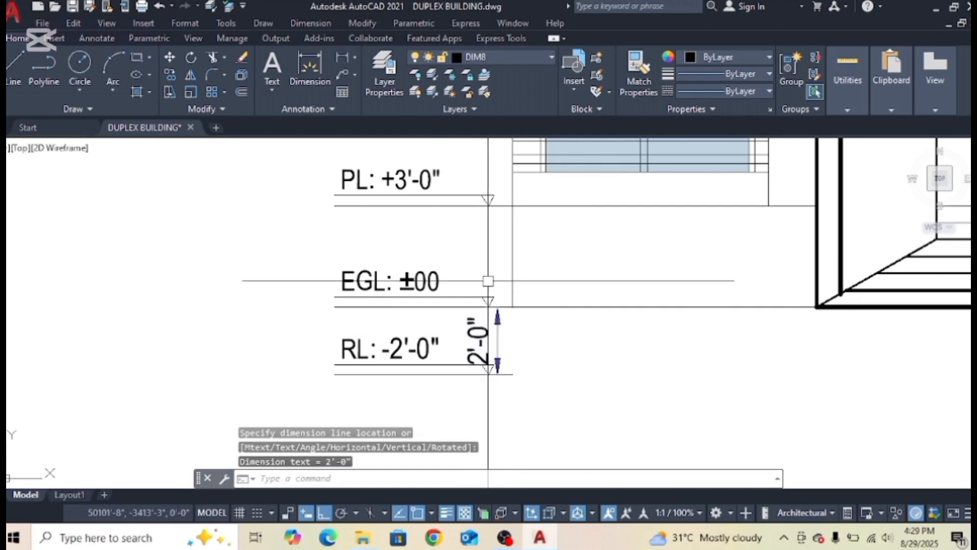
Start a continued dimension from the RL–EGL dimension and extend it to the PL level line.
{"action": "left_click", "coordinate": [103, 39]}
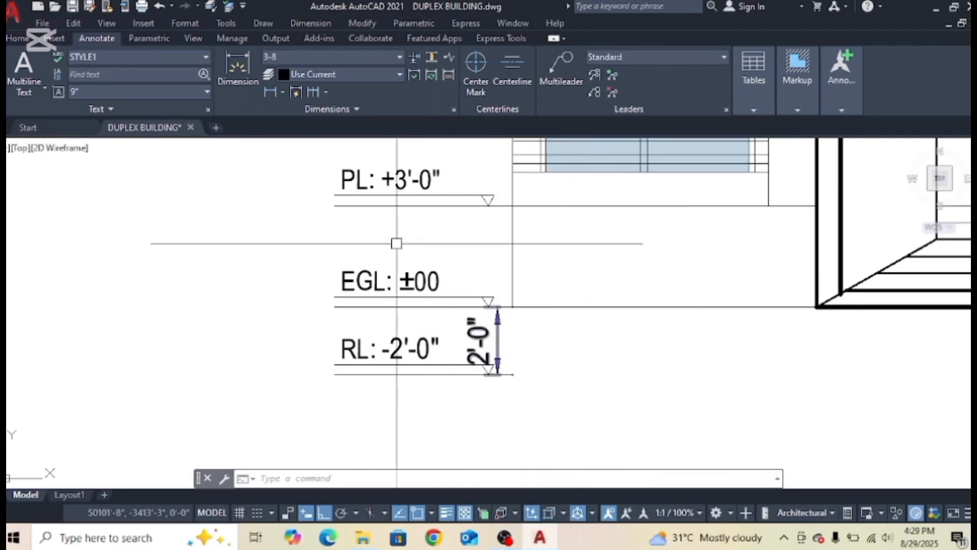
{"action": "left_click", "coordinate": [312, 92]}
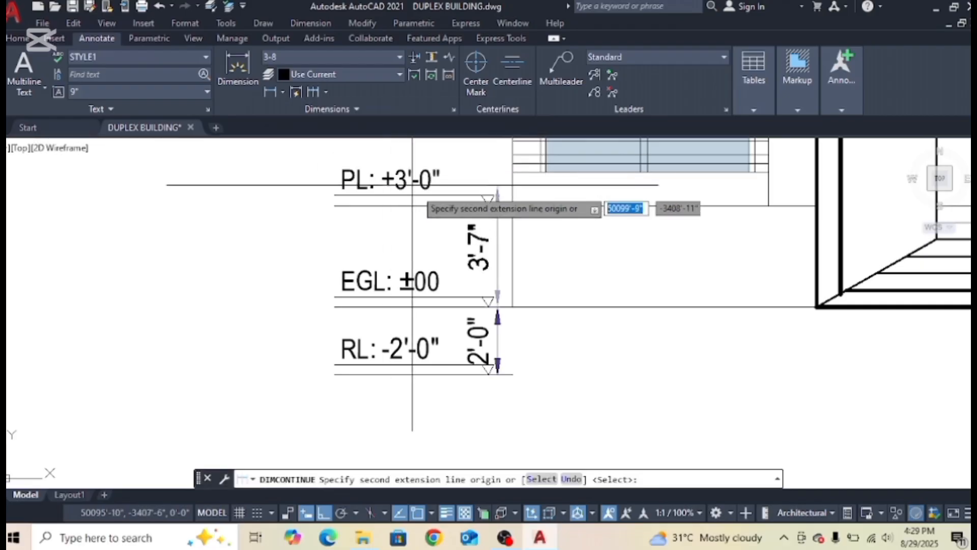
{"action": "scroll", "coordinate": [532, 236], "scroll_direction": "up", "scroll_amount": 3}
{"action": "left_click", "coordinate": [498, 194]}
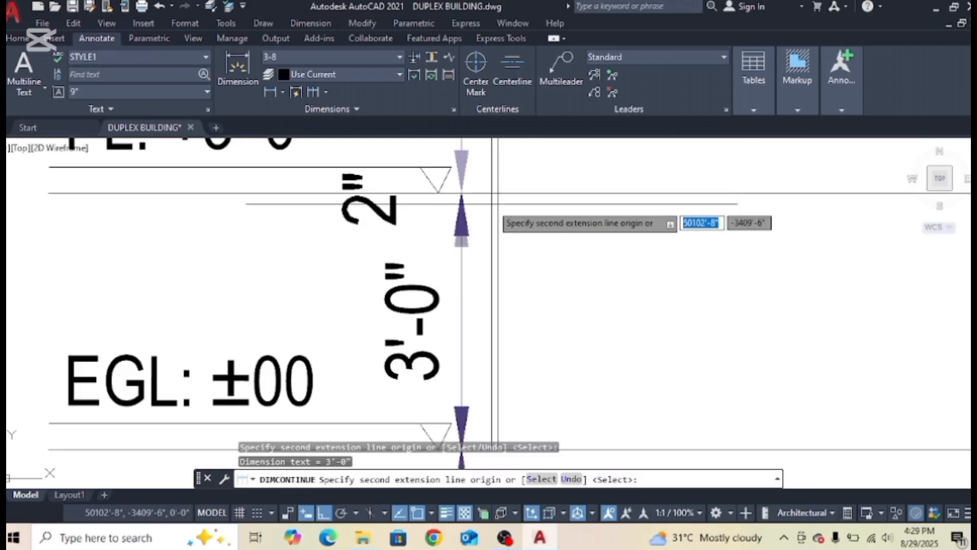
Continue the dimension chain from the PL line up to the 1ST FLOOR level line.
{"action": "scroll", "coordinate": [487, 262], "scroll_direction": "down", "scroll_amount": 5}
{"action": "middle_click_drag", "start_coordinate": [487, 262], "coordinate": [479, 398]}
{"action": "middle_click_drag", "start_coordinate": [461, 239], "coordinate": [461, 310]}
{"action": "scroll", "coordinate": [479, 260], "scroll_direction": "up", "scroll_amount": 4}
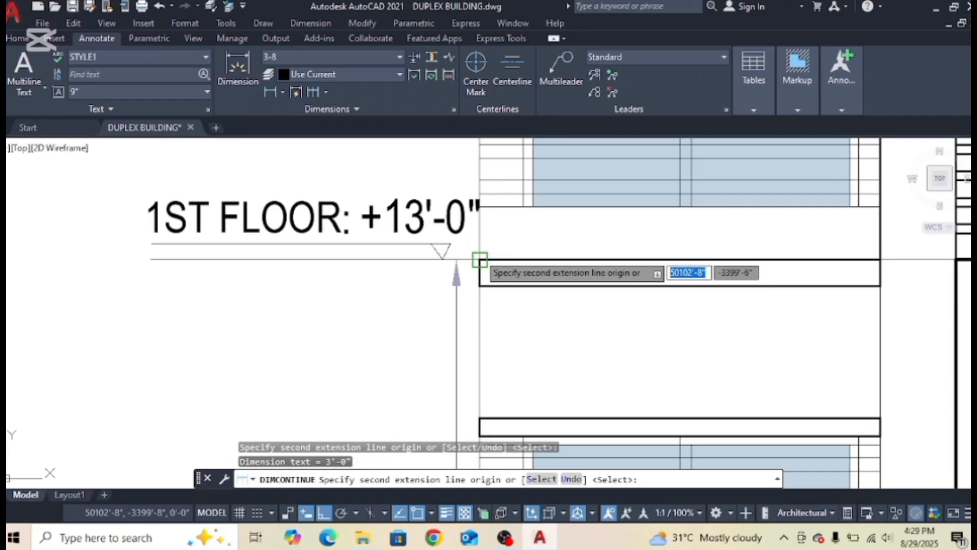
{"action": "left_click", "coordinate": [480, 260]}
Continue the dimension chain from the 1ST FLOOR line up to the ROOF level line.
{"action": "scroll", "coordinate": [483, 262], "scroll_direction": "down", "scroll_amount": 4}
{"action": "middle_click_drag", "start_coordinate": [524, 225], "coordinate": [479, 351]}
{"action": "scroll", "coordinate": [483, 305], "scroll_direction": "up", "scroll_amount": 3}
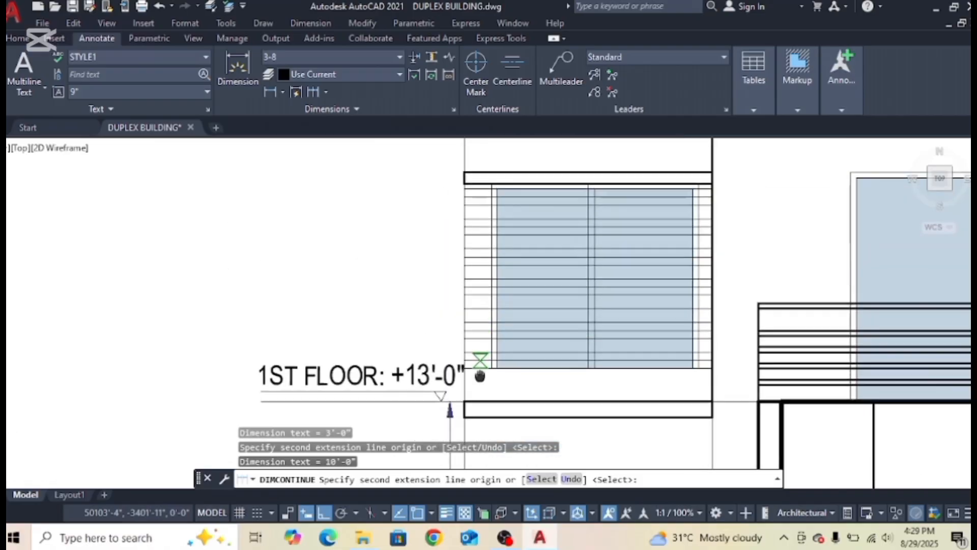
{"action": "middle_click_drag", "start_coordinate": [478, 285], "coordinate": [473, 351]}
{"action": "middle_click_drag", "start_coordinate": [465, 255], "coordinate": [465, 358]}
{"action": "scroll", "coordinate": [469, 273], "scroll_direction": "up", "scroll_amount": 2}
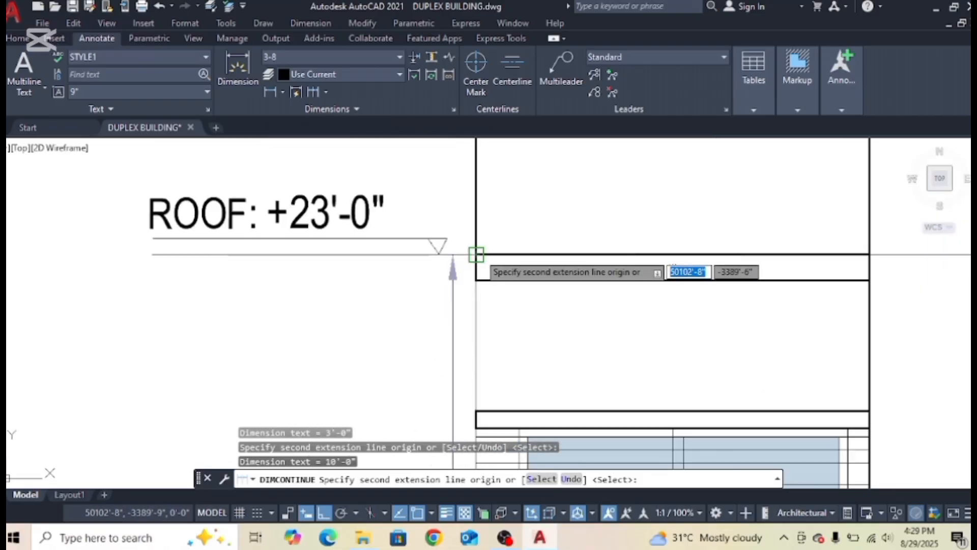
{"action": "left_click", "coordinate": [475, 254]}
Continue the dimension chain from the ROOF line up to the PERAPET level line.
{"action": "scroll", "coordinate": [452, 296], "scroll_direction": "down", "scroll_amount": 6}
{"action": "middle_click_drag", "start_coordinate": [455, 319], "coordinate": [479, 413]}
{"action": "scroll", "coordinate": [463, 255], "scroll_direction": "up", "scroll_amount": 4}
{"action": "scroll", "coordinate": [487, 245], "scroll_direction": "down", "scroll_amount": 4}
{"action": "scroll", "coordinate": [448, 325], "scroll_direction": "up", "scroll_amount": 6}
{"action": "left_click", "coordinate": [495, 348]}
Continue the dimension chain from the PERAPET line to the ROOF TOP level line and end the command.
{"action": "scroll", "coordinate": [508, 356], "scroll_direction": "down", "scroll_amount": 3}
{"action": "middle_click_drag", "start_coordinate": [511, 359], "coordinate": [476, 370]}
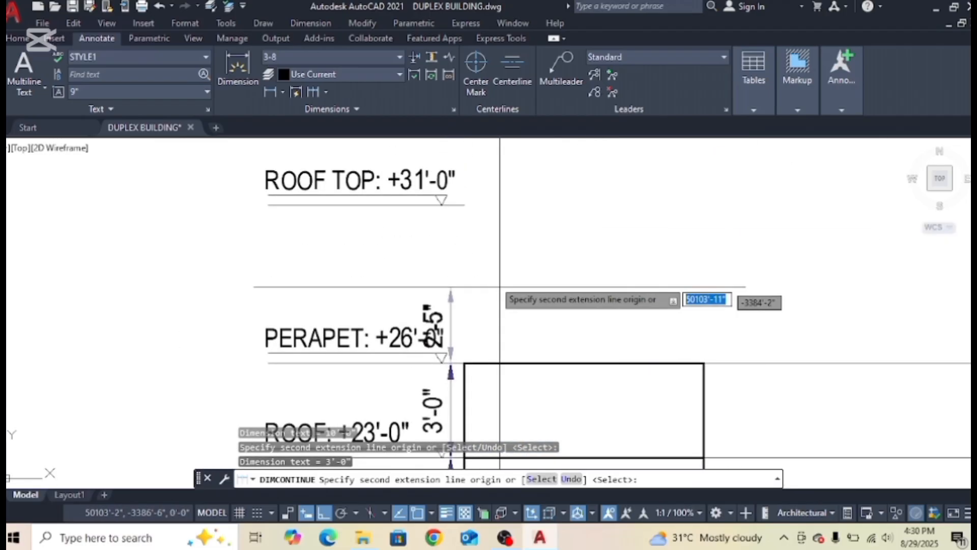
{"action": "left_click", "coordinate": [464, 204]}
{"action": "scroll", "coordinate": [464, 204], "scroll_direction": "down", "scroll_amount": 3}
{"action": "key", "text": "Escape"}
{"action": "mouse_move", "coordinate": [450, 338]}
{"action": "middle_mouse_down"}
{"action": "mouse_move", "coordinate": [450, 262]}
{"action": "mouse_move", "coordinate": [445, 310]}
{"action": "middle_mouse_up"}
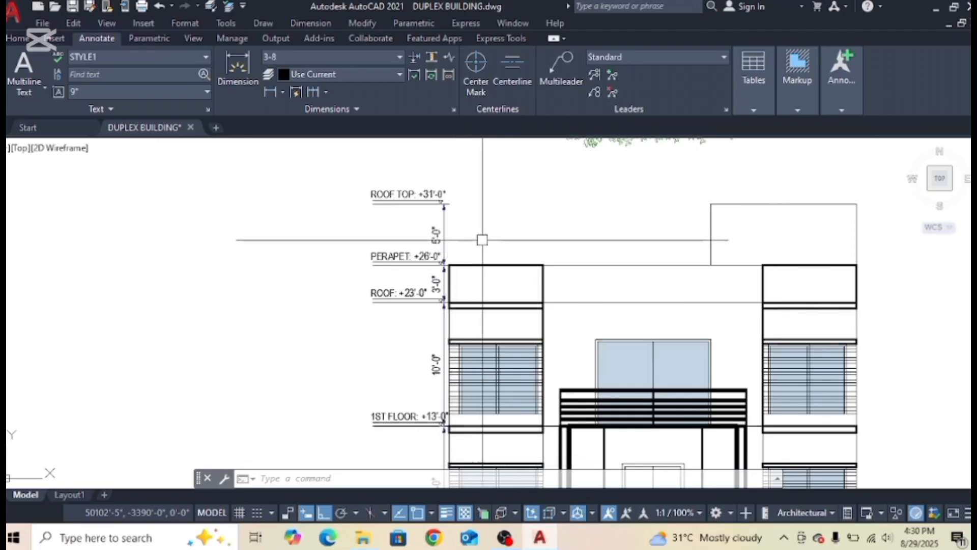
{"action": "middle_click_drag", "start_coordinate": [529, 298], "coordinate": [545, 211]}
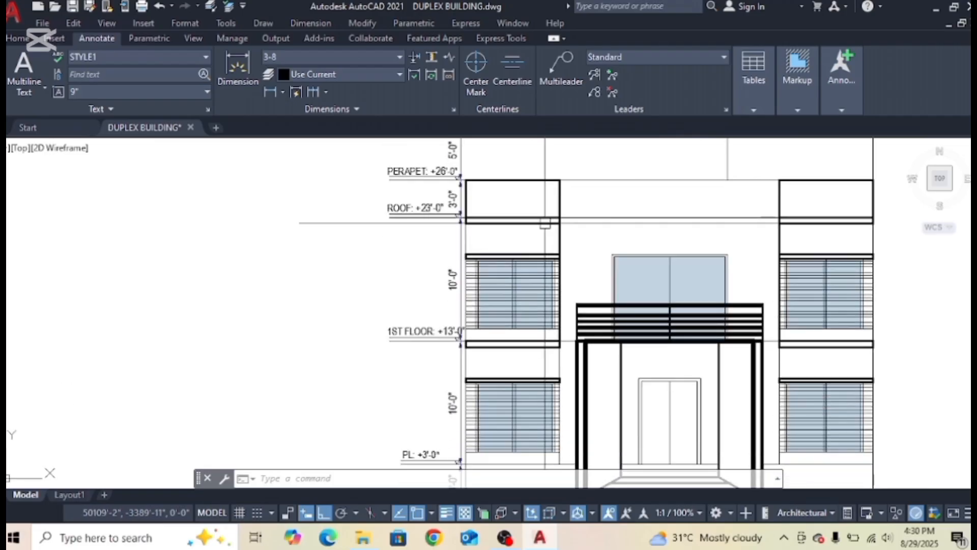
{"action": "scroll", "coordinate": [454, 301], "scroll_direction": "down", "scroll_amount": 4}
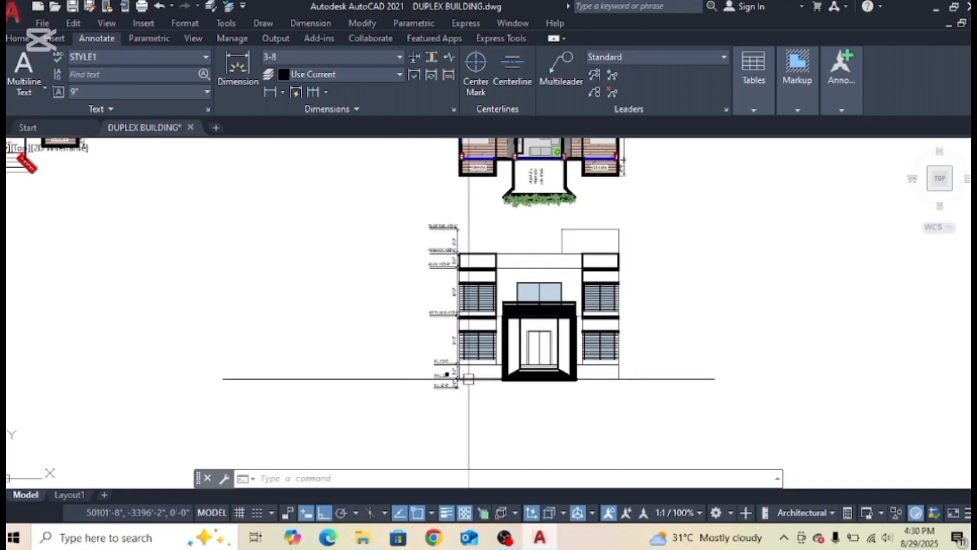
{"action": "scroll", "coordinate": [467, 369], "scroll_direction": "up", "scroll_amount": 2}
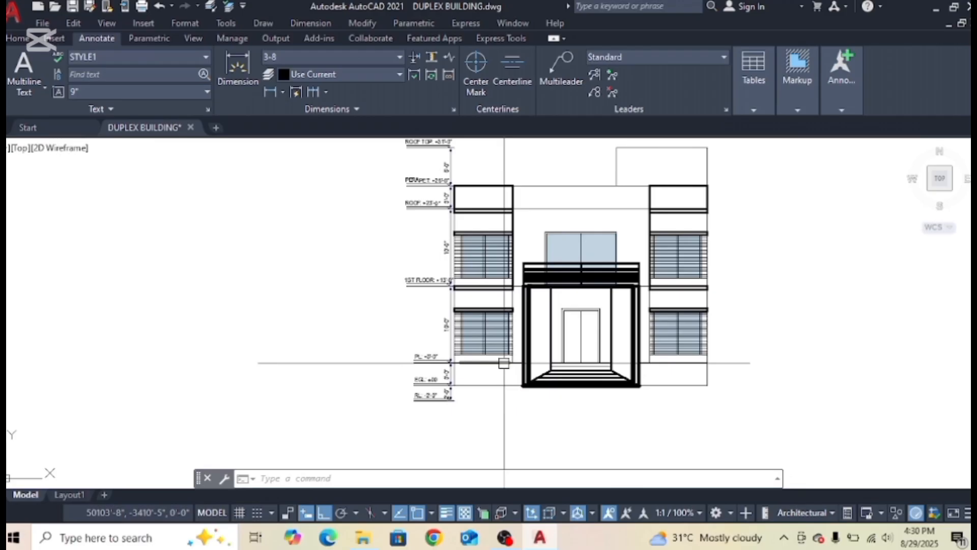
Copy the RL: -2'-0" level label to a free spot just below the elevation, beside the RL line.
{"action": "scroll", "coordinate": [503, 363], "scroll_direction": "down", "scroll_amount": 2}
{"action": "scroll", "coordinate": [329, 314], "scroll_direction": "down", "scroll_amount": 2}
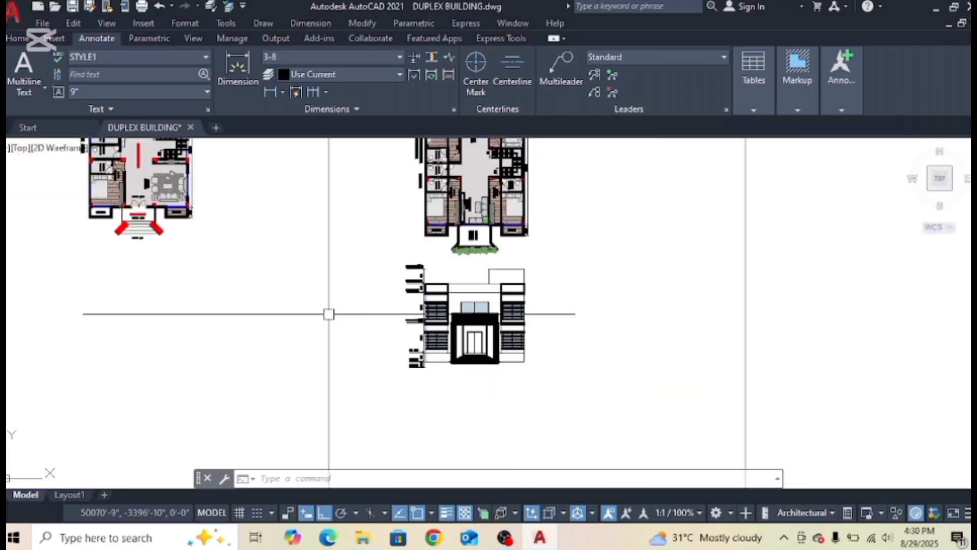
{"action": "scroll", "coordinate": [593, 346], "scroll_direction": "down", "scroll_amount": 1}
{"action": "scroll", "coordinate": [582, 389], "scroll_direction": "up", "scroll_amount": 10}
{"action": "left_click", "coordinate": [520, 306]}
{"action": "middle_click_drag", "start_coordinate": [556, 392], "coordinate": [484, 360]}
{"action": "type", "text": "CO"}
{"action": "key", "text": "Return"}
{"action": "left_click", "coordinate": [433, 289]}
{"action": "scroll", "coordinate": [567, 363], "scroll_direction": "down", "scroll_amount": 4}
{"action": "middle_click_drag", "start_coordinate": [569, 372], "coordinate": [552, 356]}
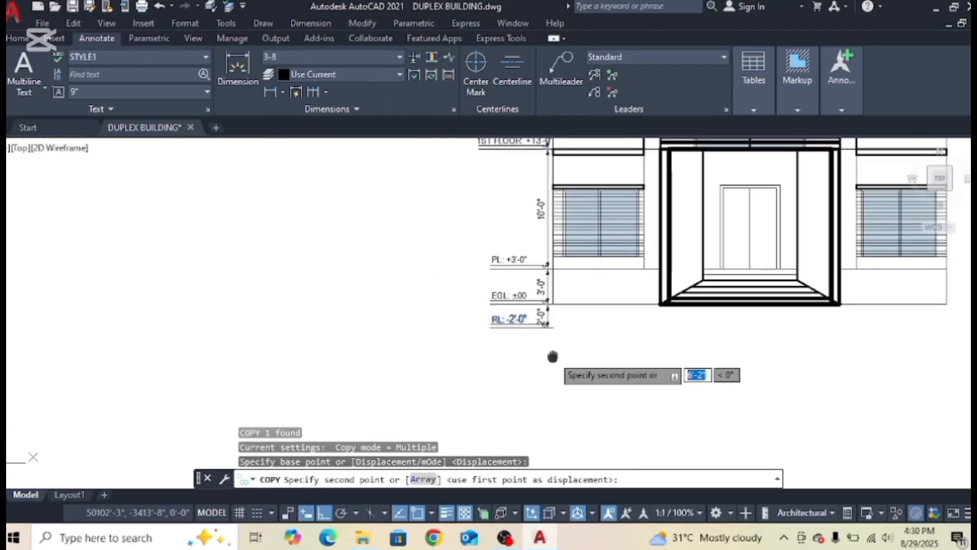
{"action": "key", "text": "F8"}
{"action": "scroll", "coordinate": [563, 334], "scroll_direction": "up", "scroll_amount": 2}
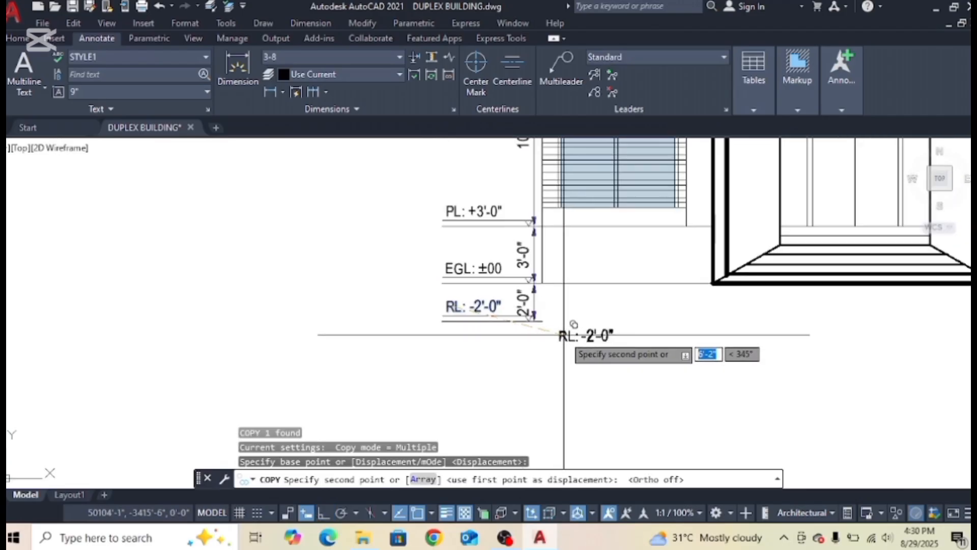
{"action": "left_click", "coordinate": [552, 336]}
{"action": "key", "text": "Escape"}
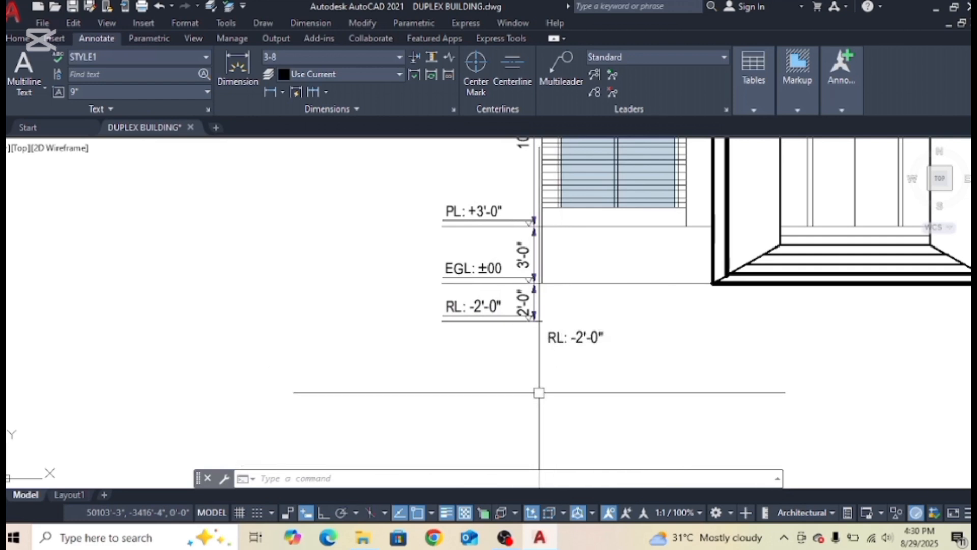
{"action": "scroll", "coordinate": [566, 336], "scroll_direction": "up", "scroll_amount": 2}
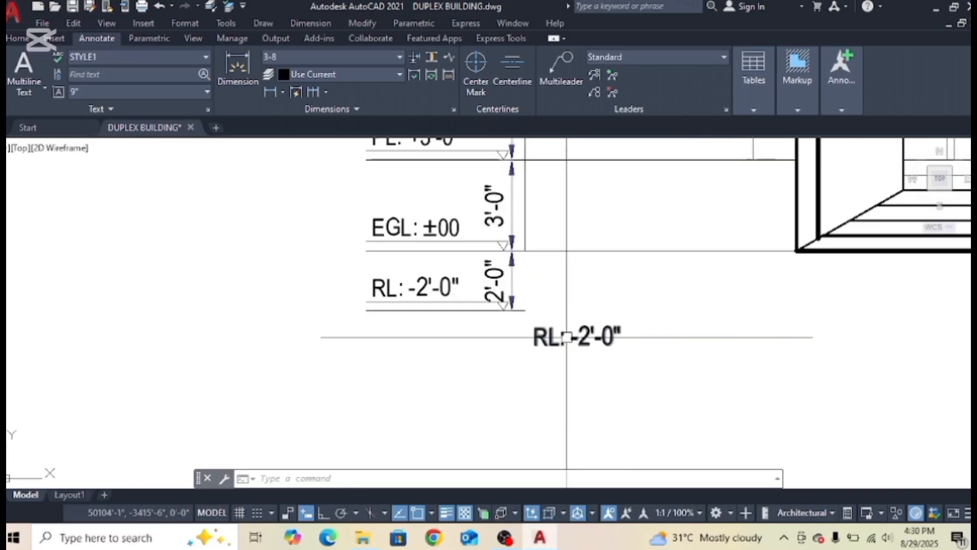
{"action": "double_click", "coordinate": [560, 338]}
{"action": "left_click", "coordinate": [516, 395]}
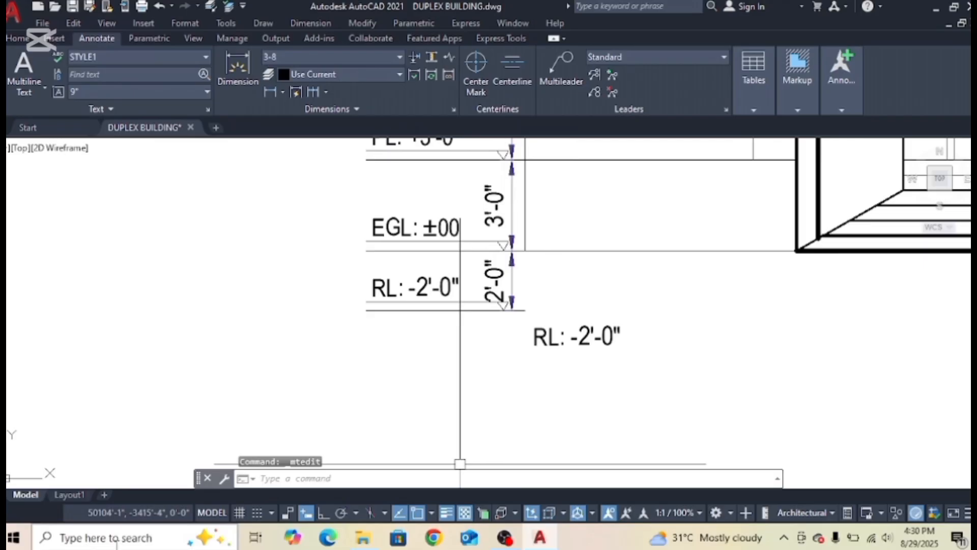
{"action": "left_click", "coordinate": [101, 537]}
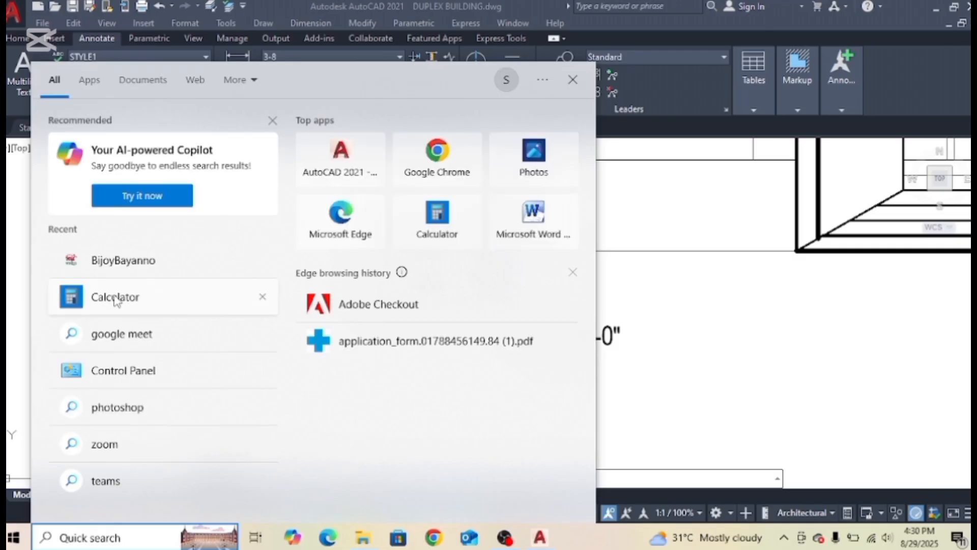
{"action": "left_click", "coordinate": [115, 296]}
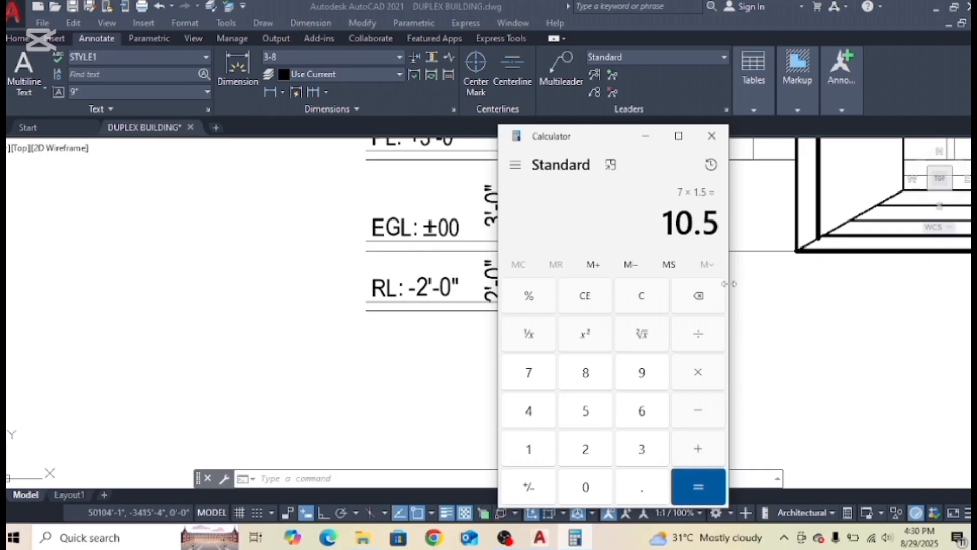
{"action": "left_click", "coordinate": [718, 144]}
{"action": "left_click", "coordinate": [594, 361]}
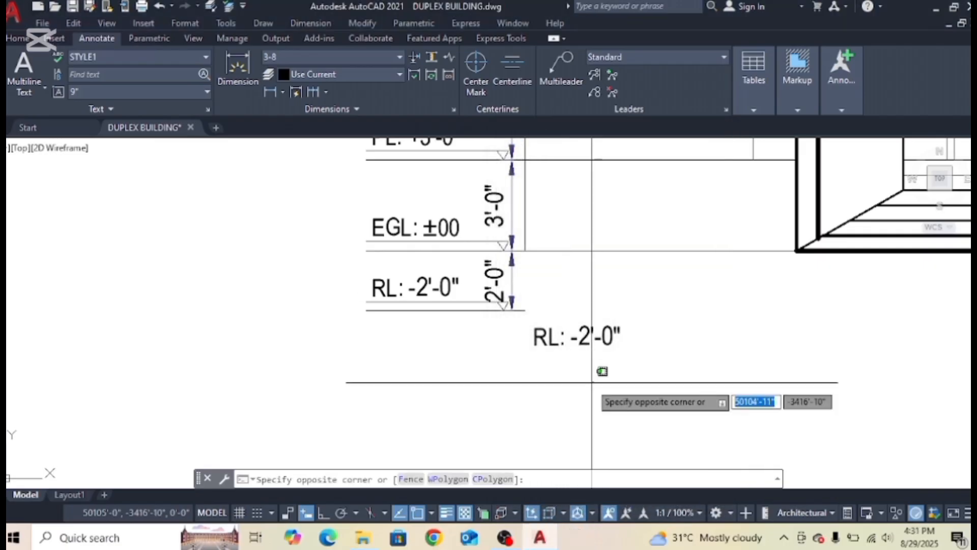
Set the copied label's text height to 10", replace its text with FRONT ELEVATION, and widen its frame to about 11'-0".
{"action": "double_click", "coordinate": [594, 334]}
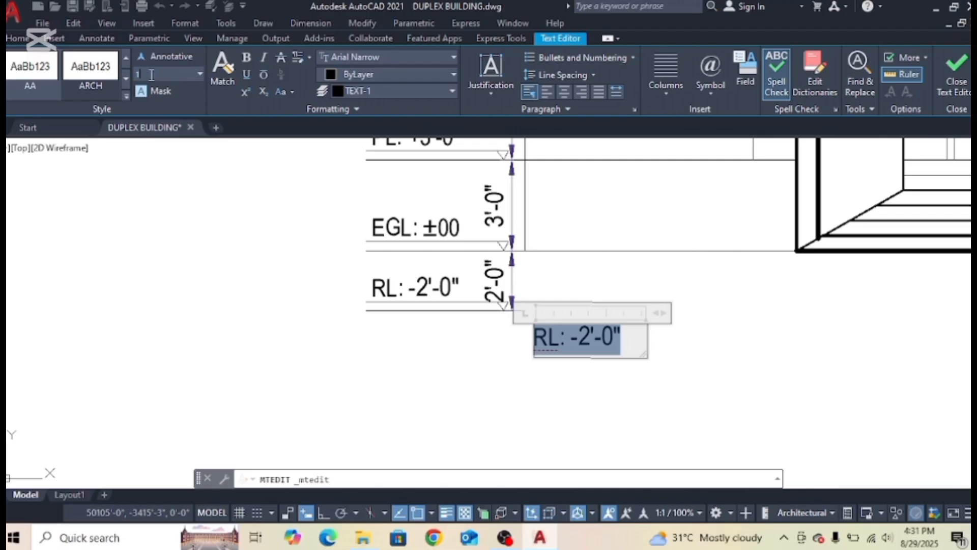
{"action": "key", "text": "Return"}
{"action": "left_click_drag", "start_coordinate": [662, 313], "coordinate": [759, 332]}
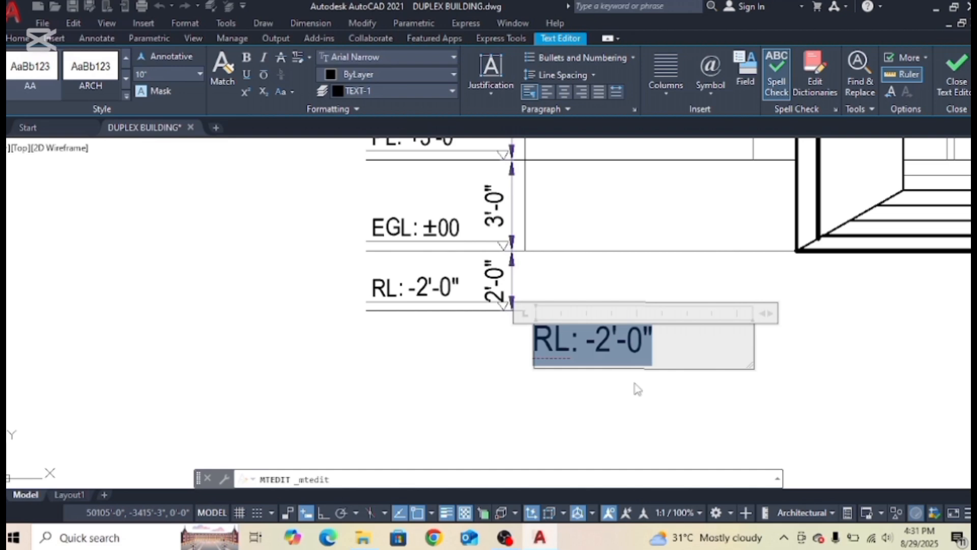
{"action": "type", "text": "FRONT ELE"}
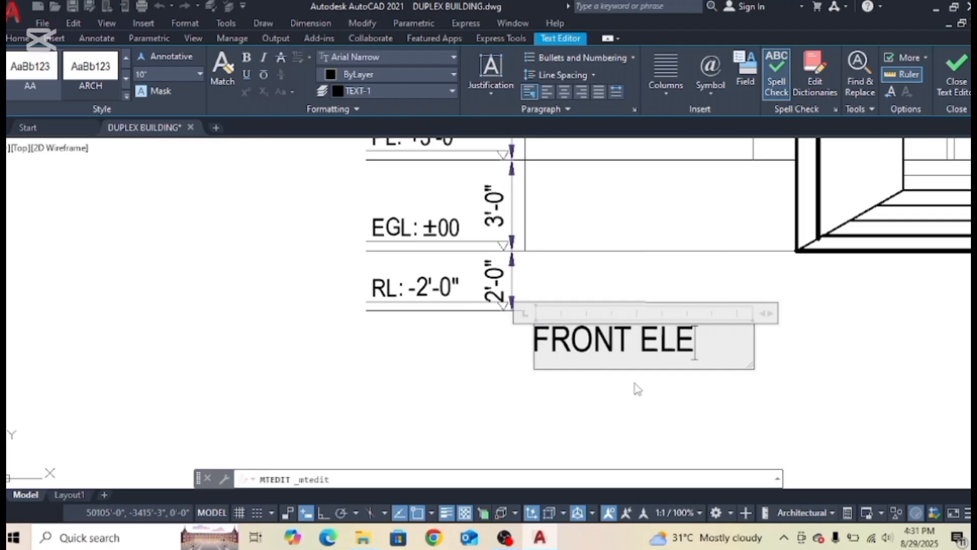
{"action": "type", "text": "VATION"}
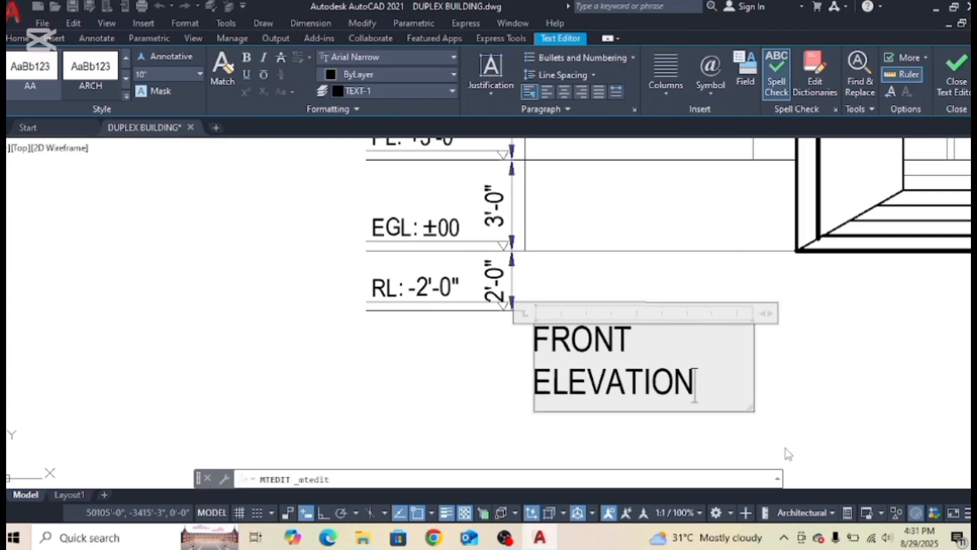
{"action": "left_click_drag", "start_coordinate": [812, 318], "coordinate": [883, 317]}
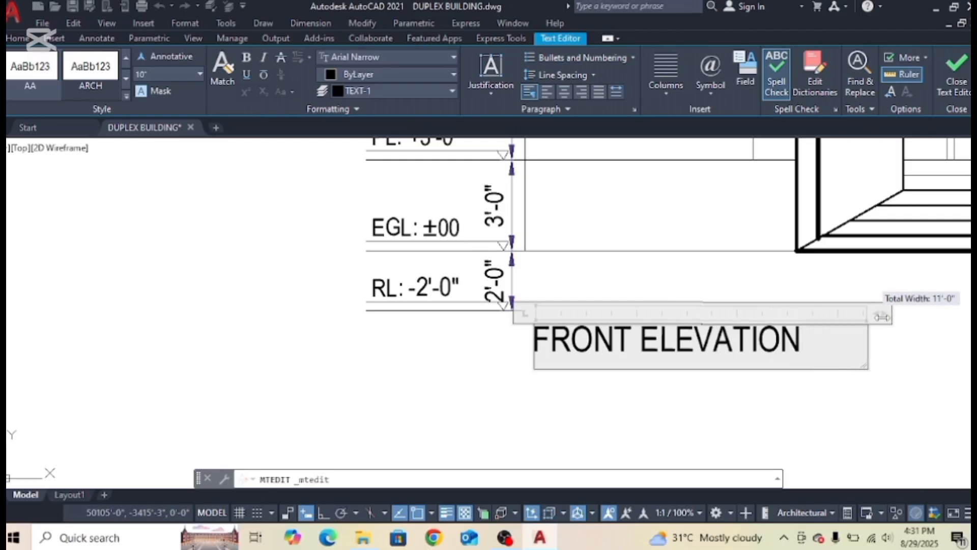
Make the FRONT ELEVATION title bold and underlined, and save the drawing.
{"action": "left_click_drag", "start_coordinate": [826, 340], "coordinate": [350, 367]}
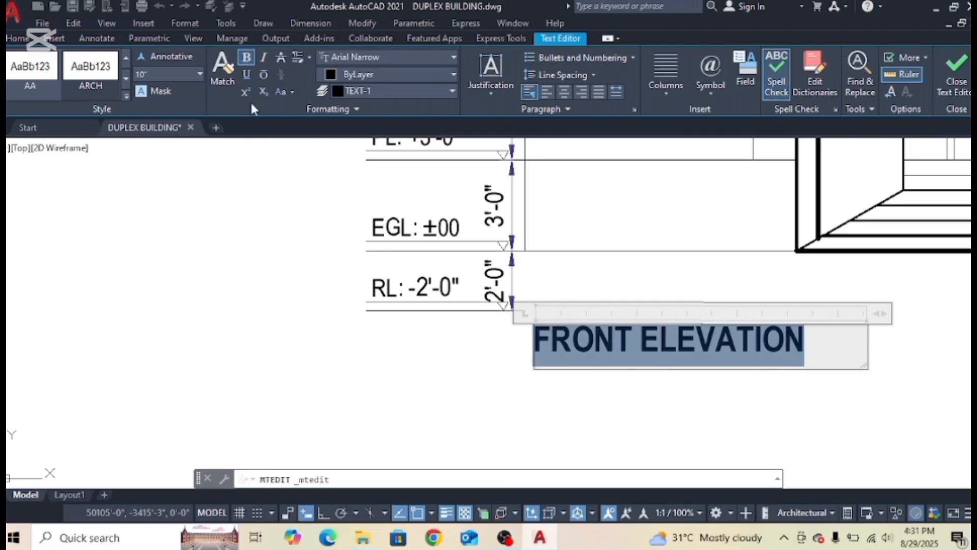
{"action": "left_click", "coordinate": [463, 340]}
{"action": "scroll", "coordinate": [654, 399], "scroll_direction": "down", "scroll_amount": 5}
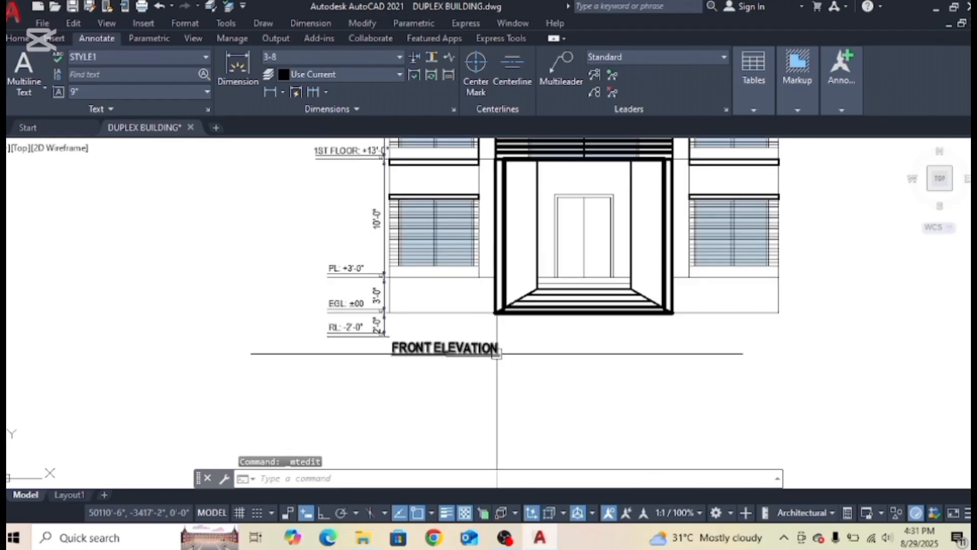
{"action": "scroll", "coordinate": [496, 353], "scroll_direction": "down", "scroll_amount": 2}
{"action": "key", "text": "Escape"}
{"action": "key", "text": "Escape"}
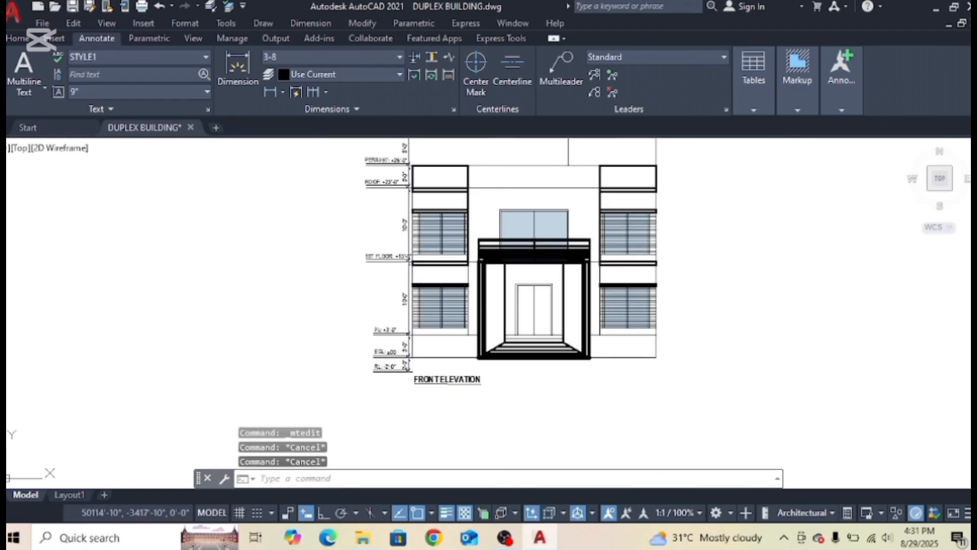
{"action": "key", "text": "ctrl+s"}
Erase the four vertical wall-layer lines that run through and above the floor plan over the elevation.
{"action": "scroll", "coordinate": [583, 343], "scroll_direction": "down", "scroll_amount": 4}
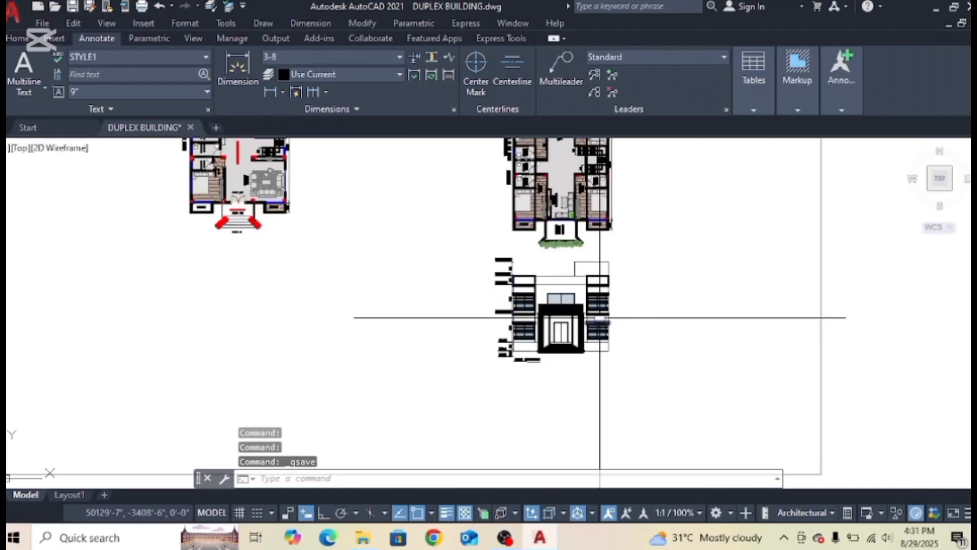
{"action": "scroll", "coordinate": [532, 305], "scroll_direction": "up", "scroll_amount": 6}
{"action": "scroll", "coordinate": [448, 268], "scroll_direction": "up", "scroll_amount": 2}
{"action": "scroll", "coordinate": [604, 214], "scroll_direction": "down", "scroll_amount": 5}
{"action": "scroll", "coordinate": [476, 262], "scroll_direction": "up", "scroll_amount": 5}
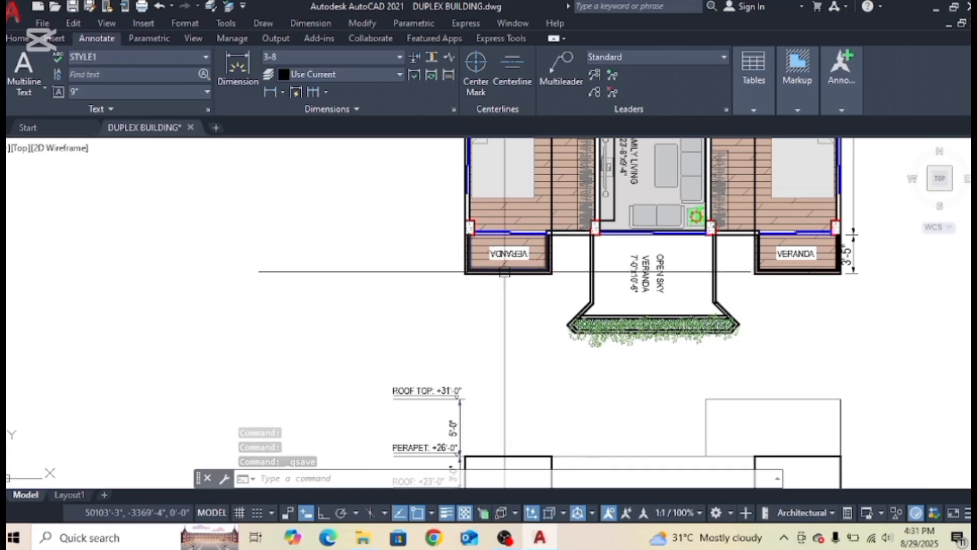
{"action": "scroll", "coordinate": [497, 260], "scroll_direction": "up", "scroll_amount": 3}
{"action": "scroll", "coordinate": [617, 273], "scroll_direction": "down", "scroll_amount": 7}
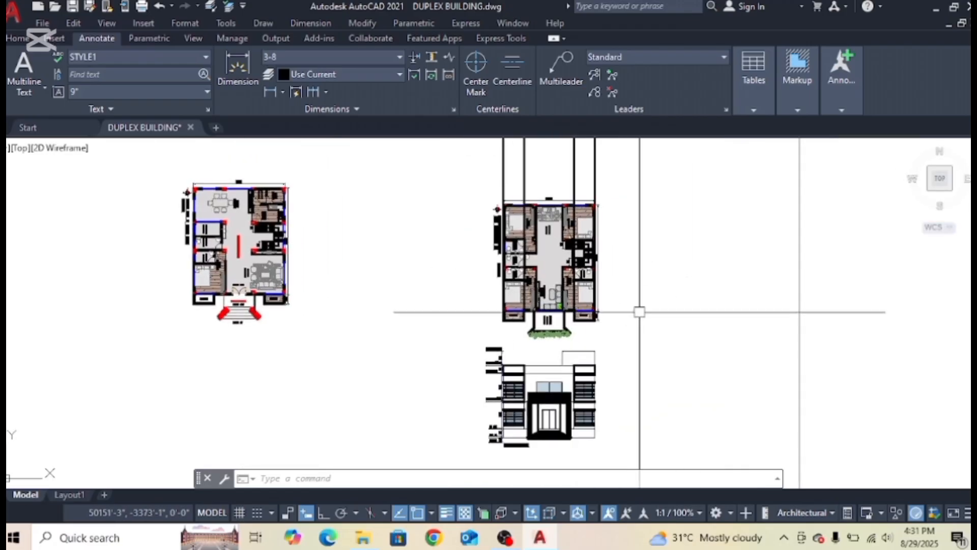
{"action": "left_click", "coordinate": [655, 237]}
{"action": "left_click", "coordinate": [451, 266]}
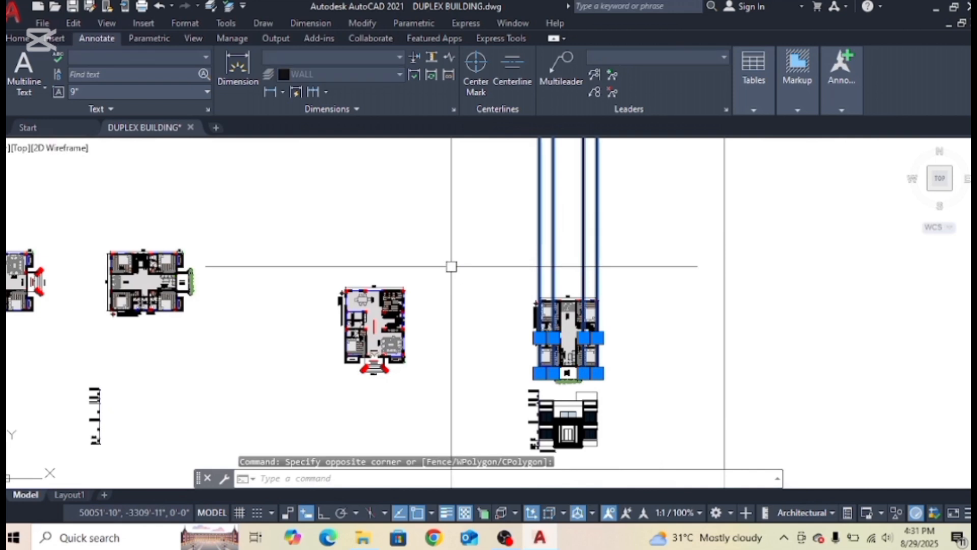
{"action": "key", "text": "Delete"}
Stretch the right edge of the large frame around the drawings straight outward to make room beside the plans.
{"action": "middle_click_drag", "start_coordinate": [726, 379], "coordinate": [642, 338]}
{"action": "left_click", "coordinate": [640, 316]}
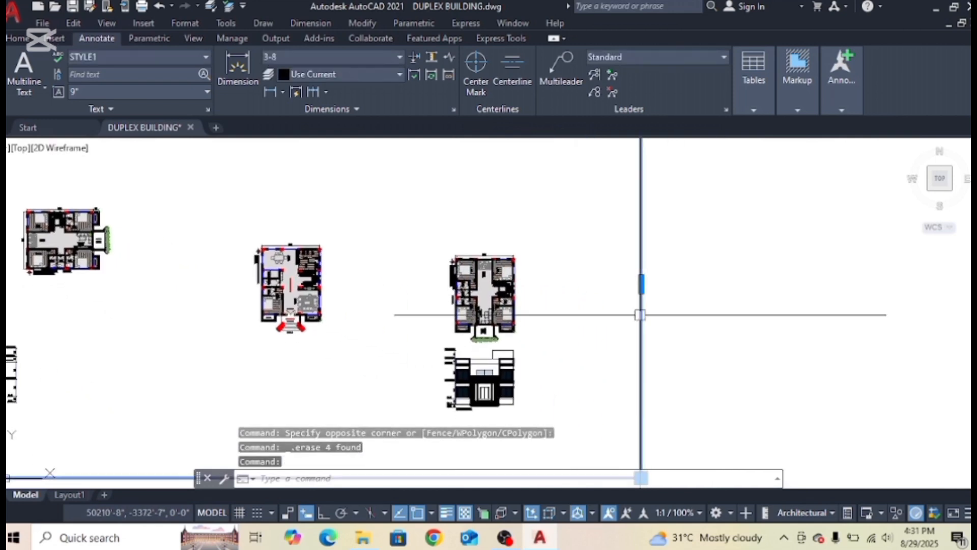
{"action": "left_click", "coordinate": [641, 285]}
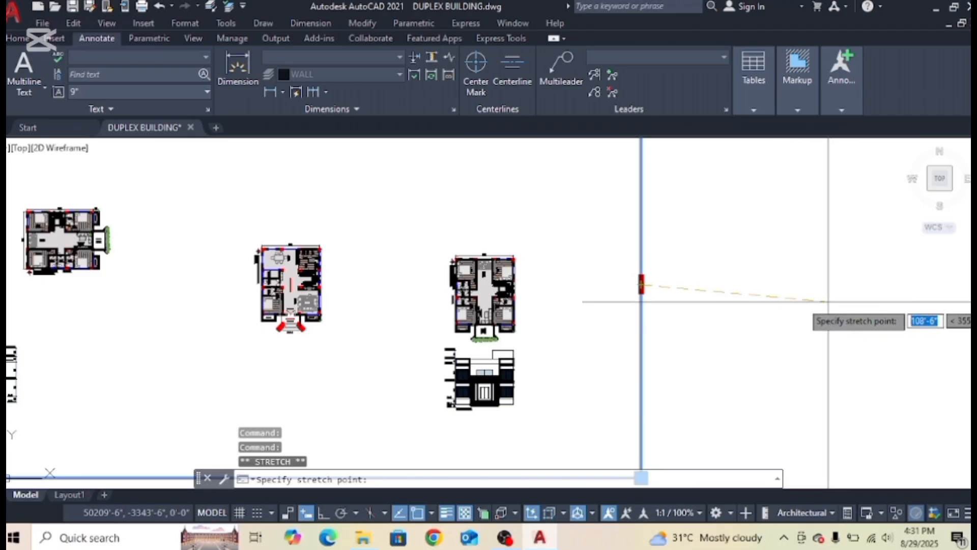
{"action": "key", "text": "F8"}
{"action": "left_click", "coordinate": [852, 297]}
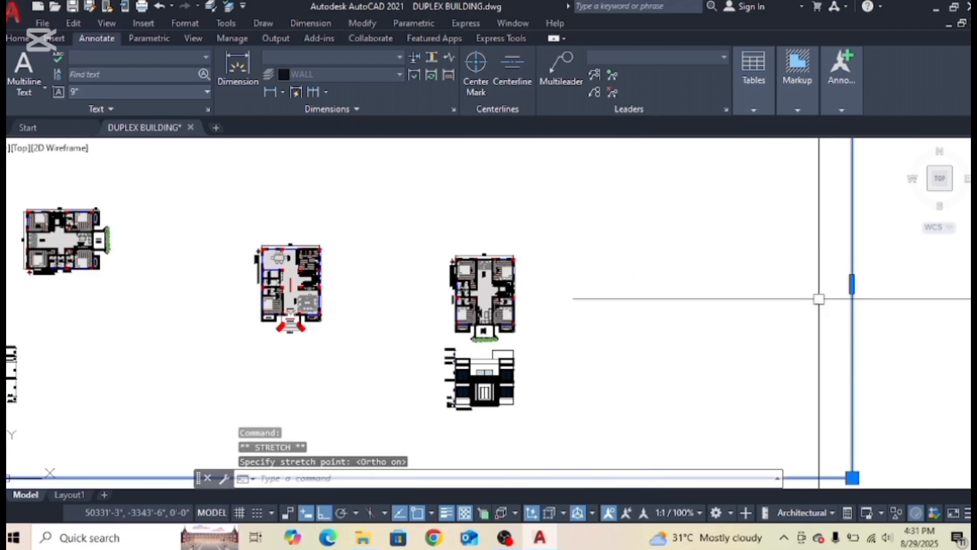
{"action": "key", "text": "Escape"}
{"action": "key", "text": "Escape"}
Copy the whole floor plan above the elevation horizontally into the free space on its right.
{"action": "scroll", "coordinate": [570, 292], "scroll_direction": "up", "scroll_amount": 2}
{"action": "left_click", "coordinate": [533, 199]}
{"action": "scroll", "coordinate": [362, 359], "scroll_direction": "up", "scroll_amount": 2}
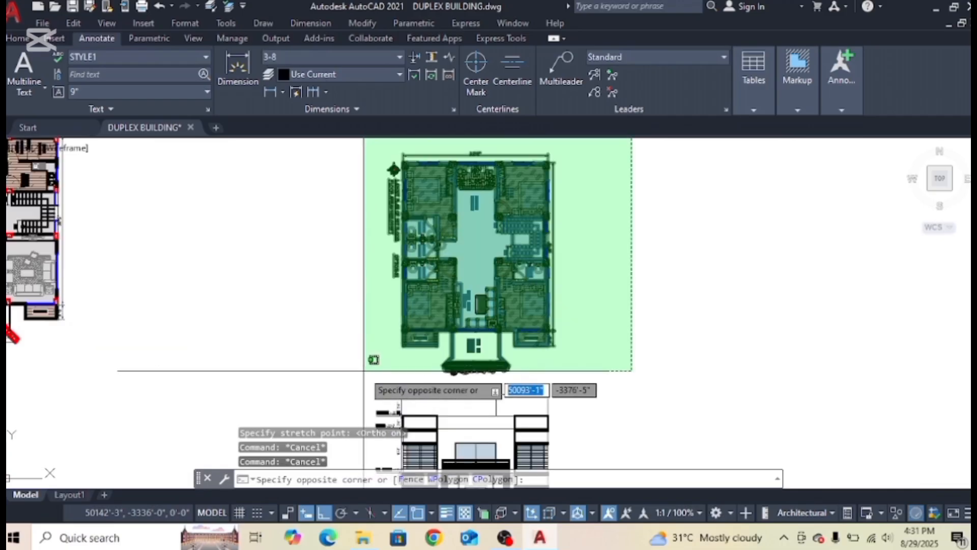
{"action": "left_click", "coordinate": [360, 379]}
{"action": "middle_click_drag", "start_coordinate": [575, 367], "coordinate": [475, 351]}
{"action": "type", "text": "CO"}
{"action": "key", "text": "Return"}
{"action": "left_click", "coordinate": [489, 328]}
{"action": "middle_click_drag", "start_coordinate": [747, 352], "coordinate": [650, 331]}
{"action": "left_click", "coordinate": [823, 322]}
{"action": "key", "text": "Escape"}
Erase the wood floor hatch inside the left veranda of the copied plan.
{"action": "scroll", "coordinate": [665, 300], "scroll_direction": "up", "scroll_amount": 5}
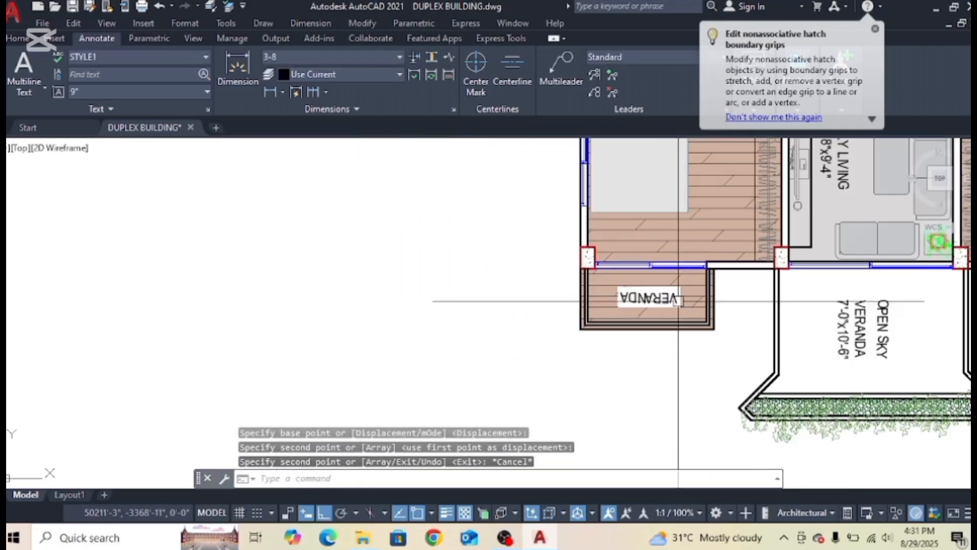
{"action": "left_click", "coordinate": [737, 299]}
{"action": "left_click", "coordinate": [694, 366]}
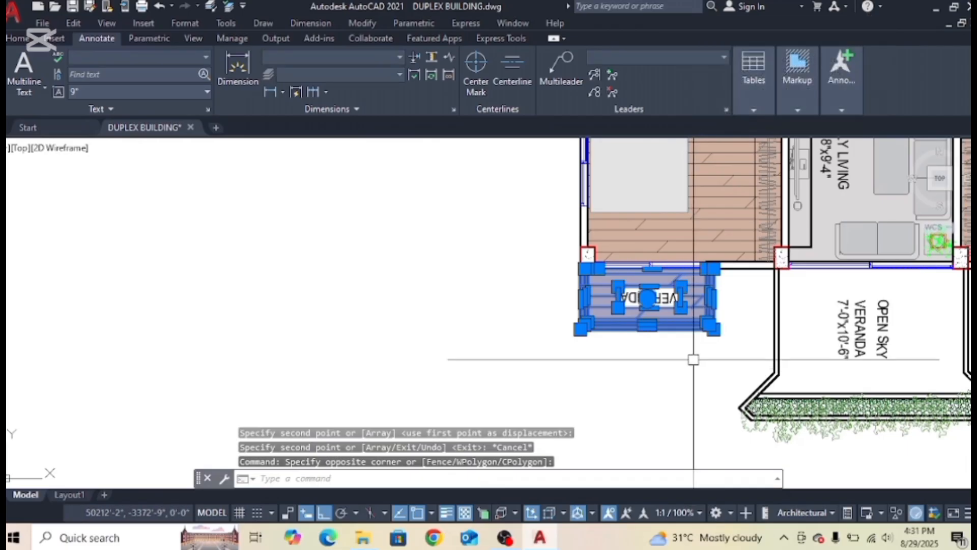
{"action": "key", "text": "Escape"}
{"action": "scroll", "coordinate": [696, 316], "scroll_direction": "up", "scroll_amount": 5}
{"action": "left_click", "coordinate": [689, 304]}
{"action": "left_click", "coordinate": [677, 293]}
{"action": "key", "text": "Delete"}
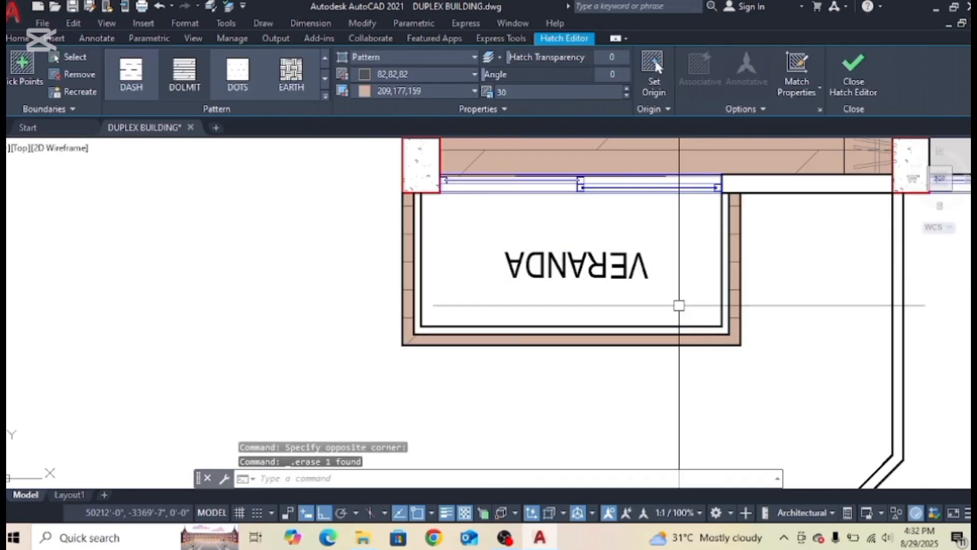
Erase the left veranda's mirrored VERANDA label, two inner outlines and edge hatch, leaving only the outer outline.
{"action": "left_click", "coordinate": [682, 233]}
{"action": "left_click", "coordinate": [575, 328]}
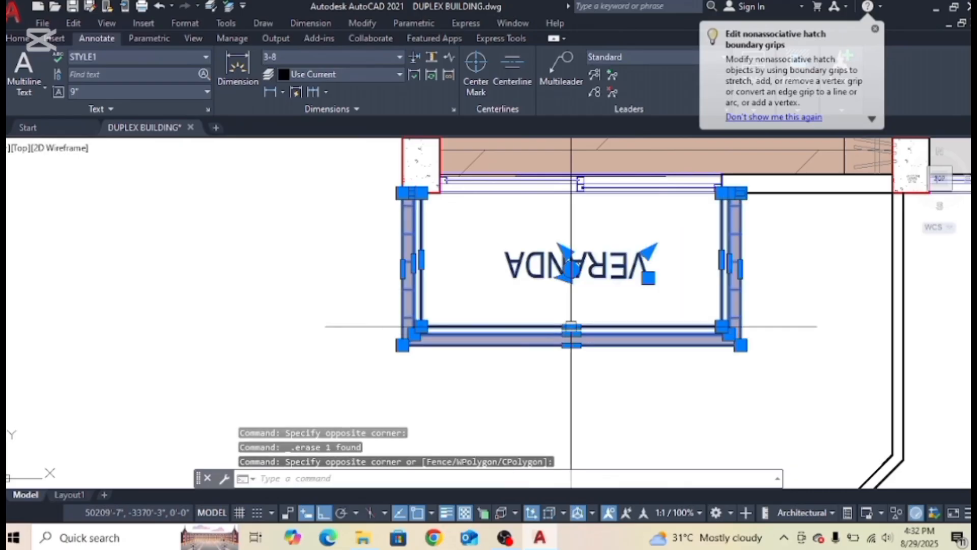
{"action": "key", "text": "Delete"}
{"action": "key", "text": "Escape"}
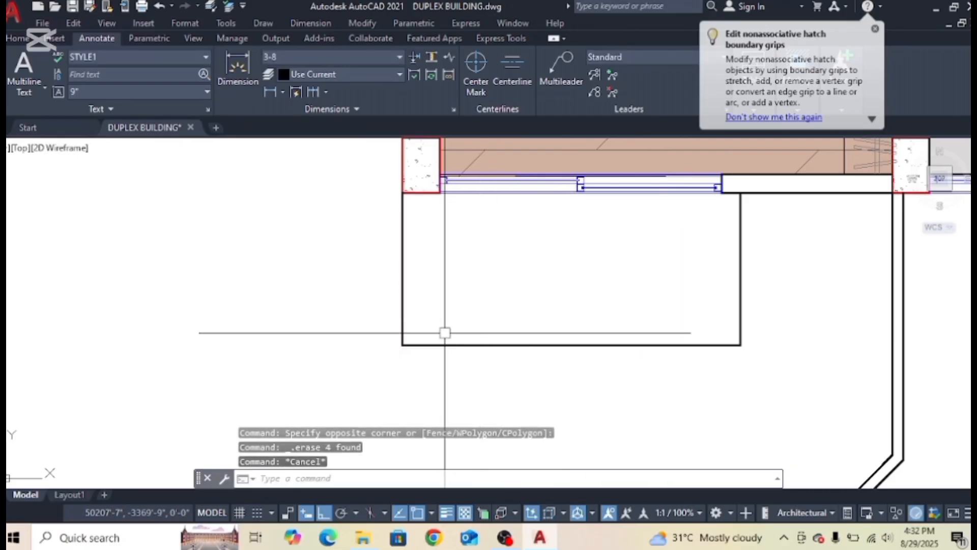
{"action": "scroll", "coordinate": [447, 323], "scroll_direction": "down", "scroll_amount": 4}
{"action": "left_click", "coordinate": [472, 320]}
{"action": "key", "text": "Escape"}
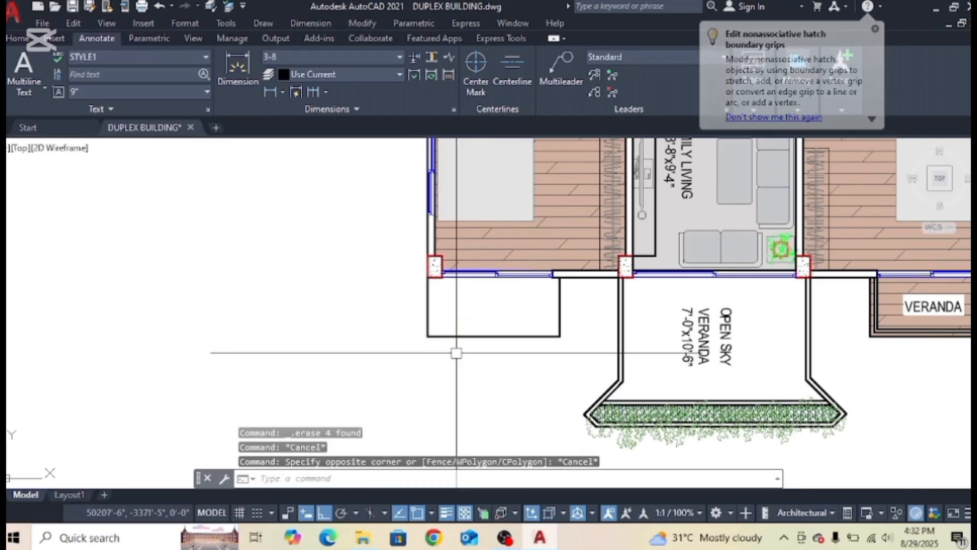
{"action": "key", "text": "Escape"}
{"action": "key", "text": "Escape"}
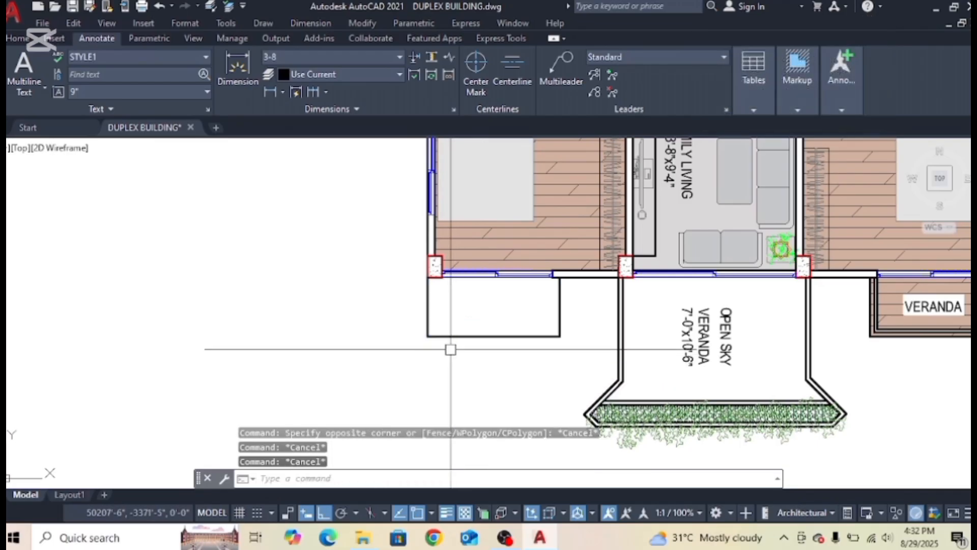
Place vertical construction lines (XLINE) through both lower corners of the left veranda's outline in the copied plan.
{"action": "type", "text": "L"}
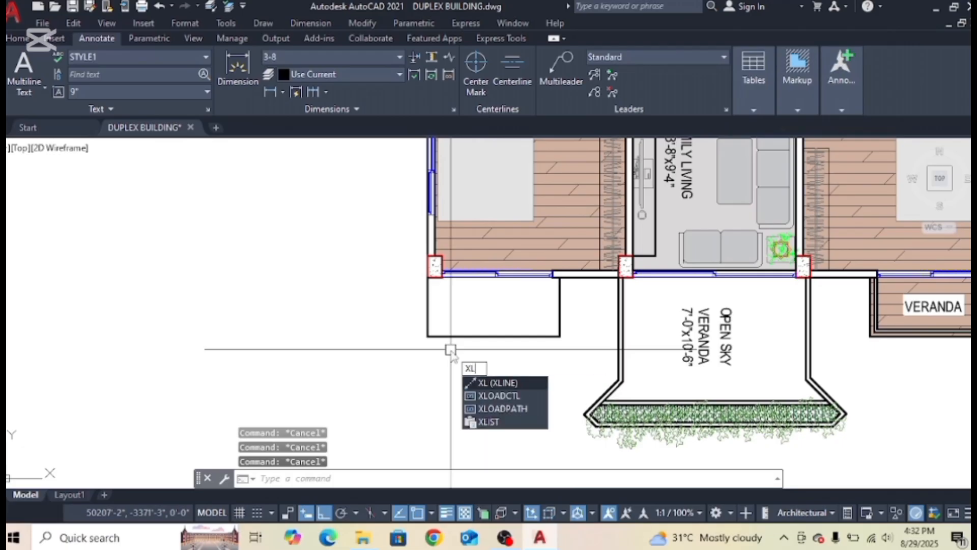
{"action": "key", "text": "Return"}
{"action": "type", "text": "V"}
{"action": "key", "text": "Return"}
{"action": "left_click", "coordinate": [429, 336]}
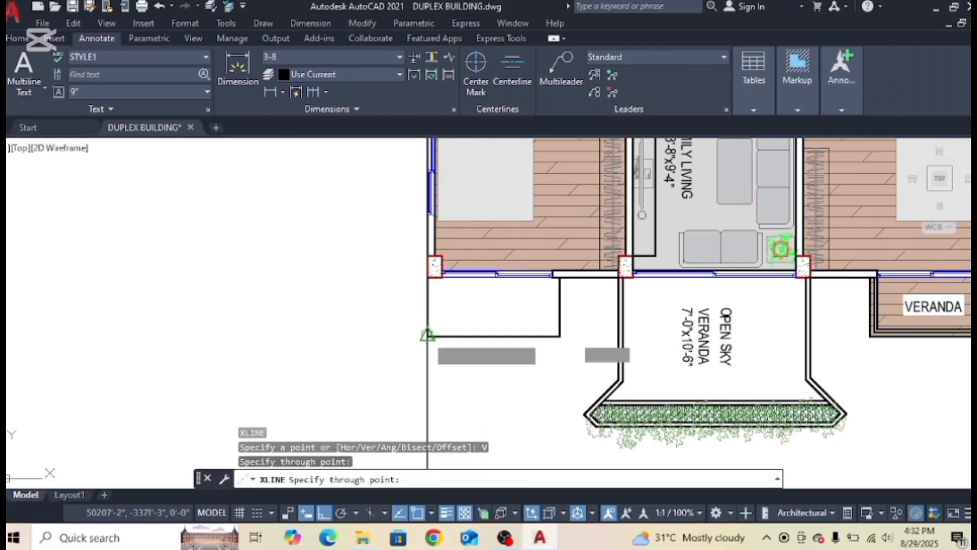
{"action": "left_click", "coordinate": [559, 334]}
{"action": "key", "text": "Escape"}
Erase the left veranda's remaining outer outline in the copied plan, keeping the two vertical construction lines.
{"action": "left_click", "coordinate": [509, 305]}
{"action": "left_click", "coordinate": [494, 361]}
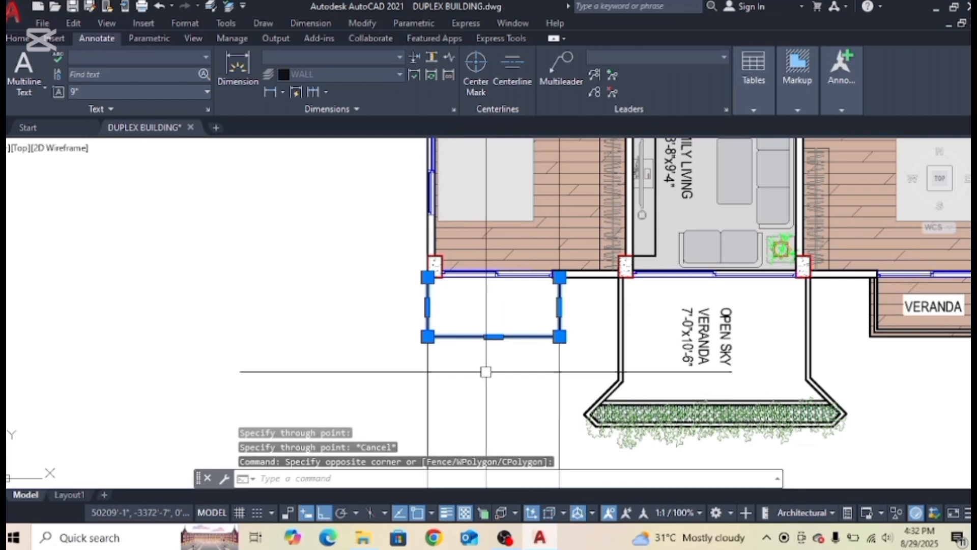
{"action": "key", "text": "Delete"}
Offset both vertical construction lines 16 inches inward, toward the middle of the former left veranda.
{"action": "scroll", "coordinate": [480, 369], "scroll_direction": "down", "scroll_amount": 2}
{"action": "key", "text": "Escape"}
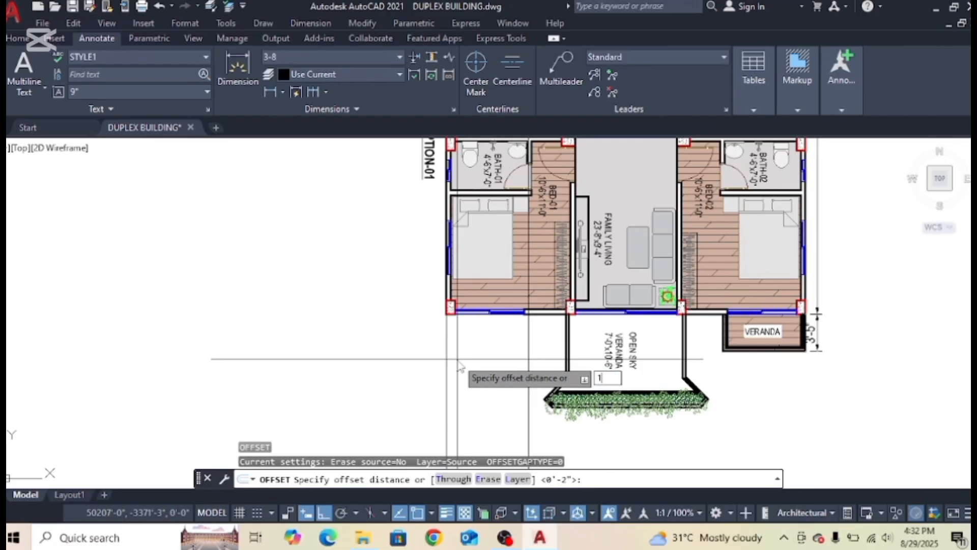
{"action": "key", "text": "Return"}
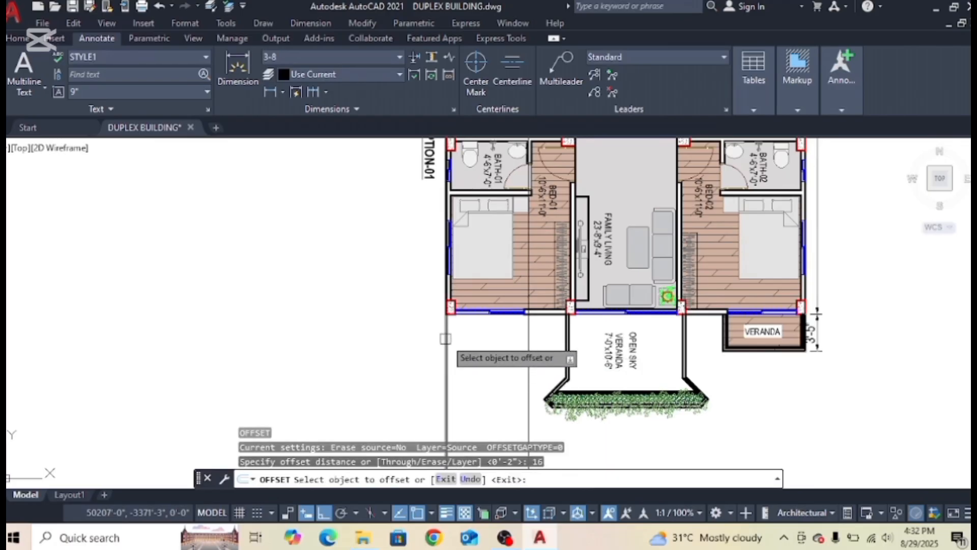
{"action": "left_click", "coordinate": [446, 338]}
{"action": "left_click", "coordinate": [528, 341]}
{"action": "left_click", "coordinate": [525, 345]}
{"action": "left_click", "coordinate": [504, 355]}
{"action": "scroll", "coordinate": [463, 351], "scroll_direction": "up", "scroll_amount": 2}
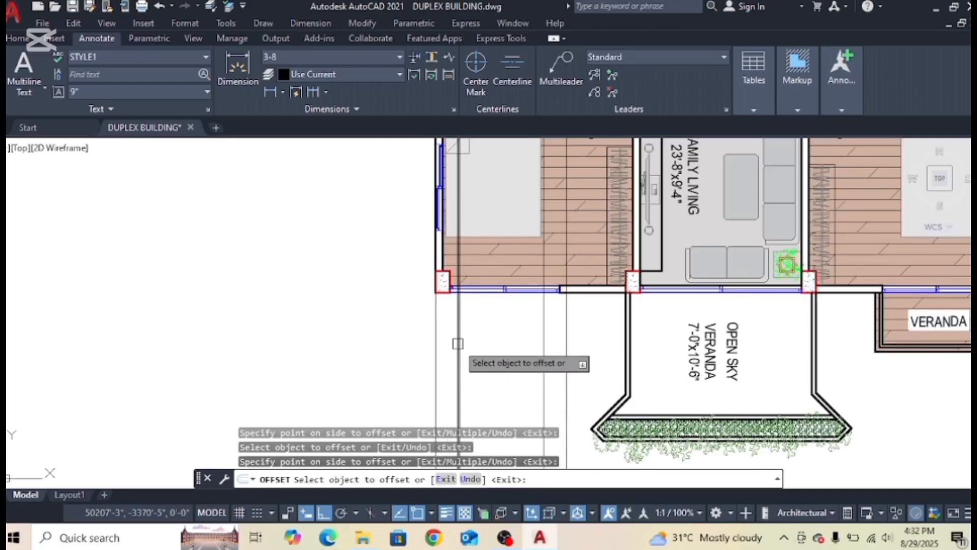
{"action": "scroll", "coordinate": [458, 336], "scroll_direction": "up", "scroll_amount": 2}
{"action": "key", "text": "Escape"}
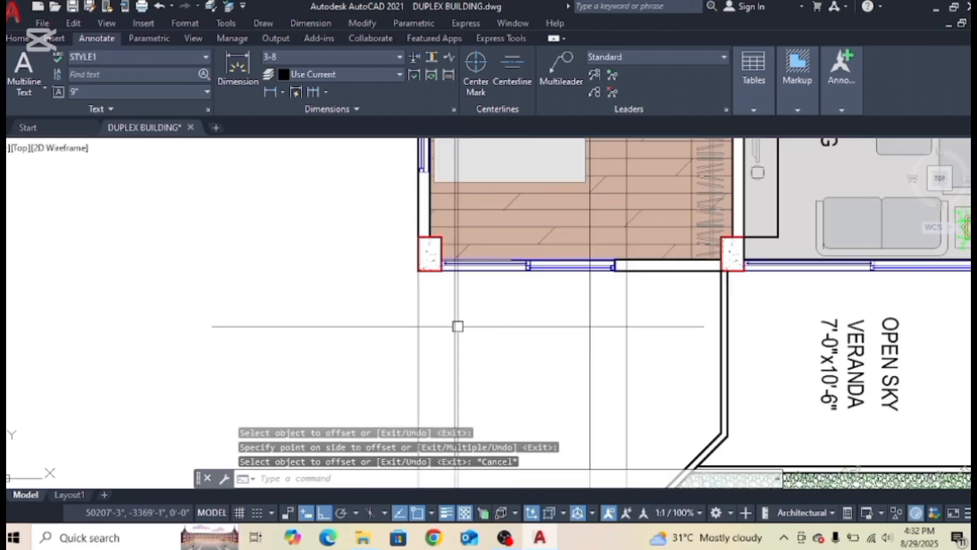
Draw a horizontal line along the wall's outer face, from the right outer construction line to beyond the left one.
{"action": "scroll", "coordinate": [597, 294], "scroll_direction": "up", "scroll_amount": 2}
{"action": "type", "text": "l"}
{"action": "key", "text": "Return"}
{"action": "left_click", "coordinate": [626, 256]}
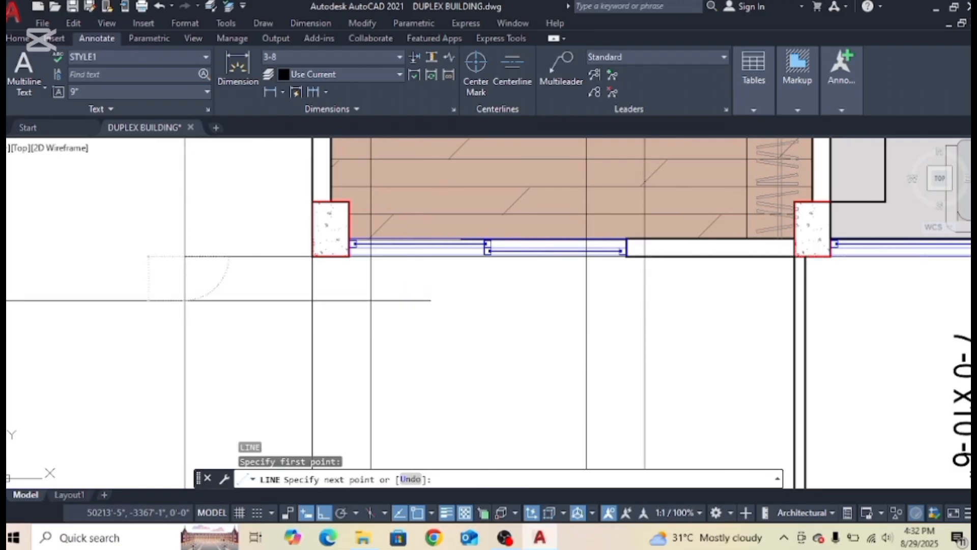
{"action": "key", "text": "Escape"}
Offset the horizontal line 24 inches downward, away from the wall, and erase the original line.
{"action": "key", "text": "Return"}
{"action": "type", "text": "24"}
{"action": "key", "text": "Return"}
{"action": "left_click", "coordinate": [257, 256]}
{"action": "left_click", "coordinate": [251, 340]}
{"action": "middle_click_drag", "start_coordinate": [251, 340], "coordinate": [260, 311]}
{"action": "key", "text": "Escape"}
{"action": "left_click", "coordinate": [279, 203]}
{"action": "left_click", "coordinate": [240, 263]}
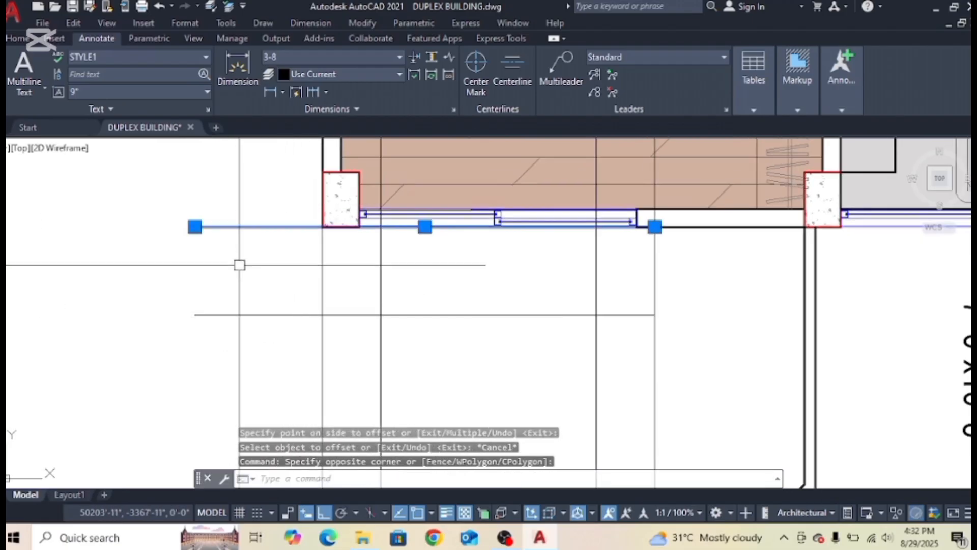
{"action": "key", "text": "Delete"}
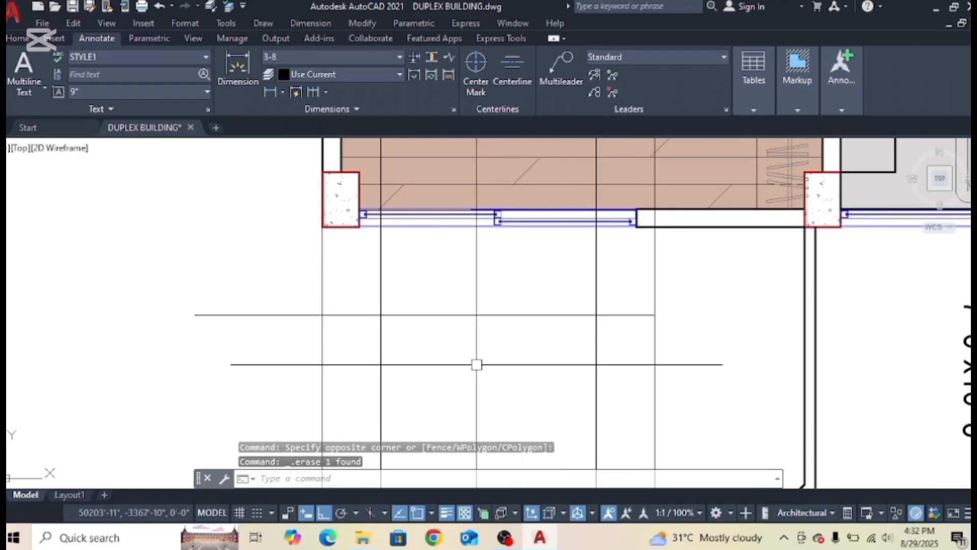
Offset the horizontal guide line another 12 inches downward.
{"action": "key", "text": "Escape"}
{"action": "type", "text": "O"}
{"action": "key", "text": "Return"}
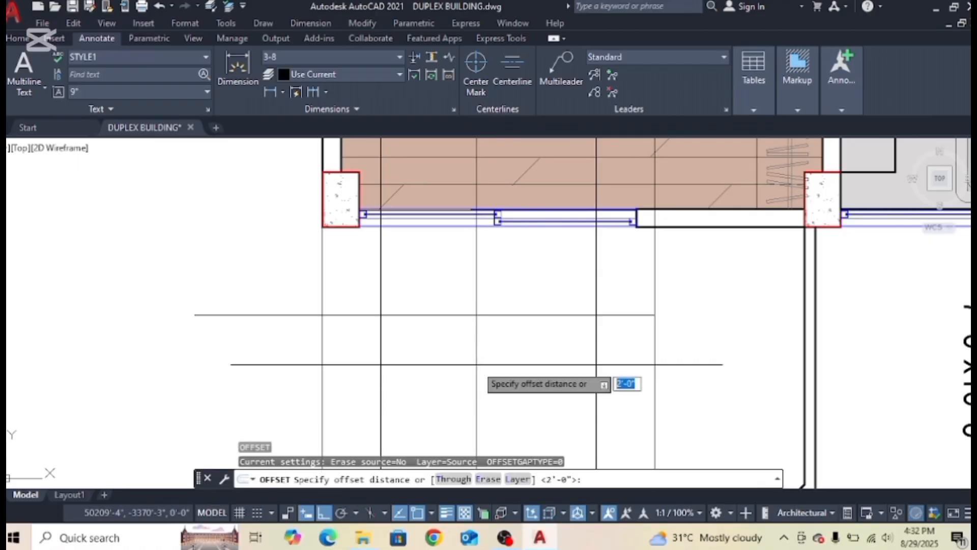
{"action": "type", "text": "12"}
{"action": "key", "text": "Return"}
{"action": "left_click", "coordinate": [474, 315]}
{"action": "left_click", "coordinate": [471, 388]}
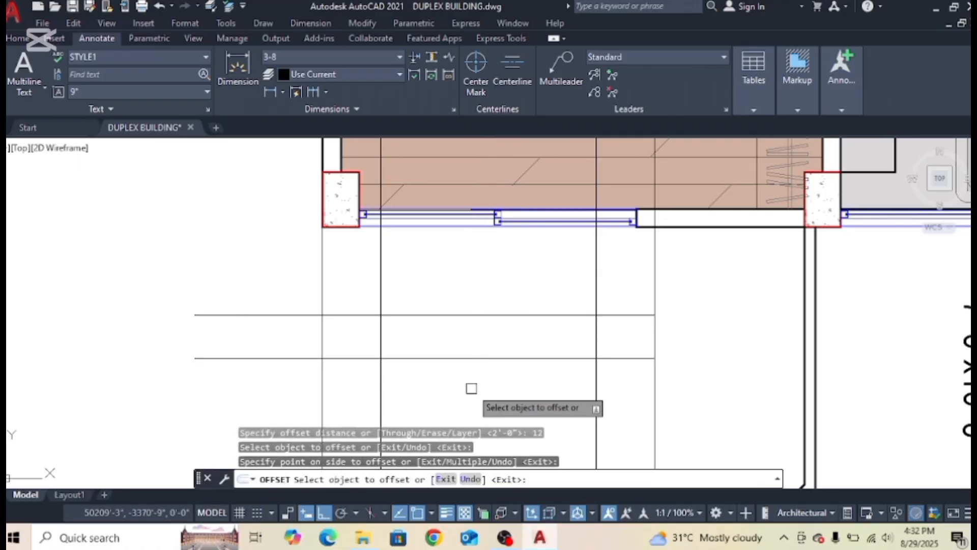
{"action": "key", "text": "Escape"}
{"action": "key", "text": "Escape"}
{"action": "key", "text": "Escape"}
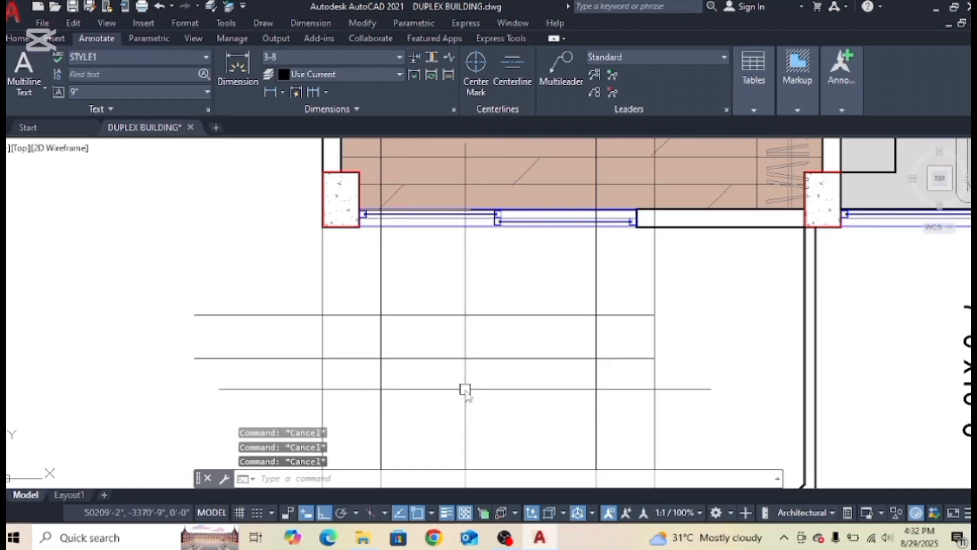
Trim the lower horizontal guide so it spans only between the two inner construction lines.
{"action": "type", "text": "TR"}
{"action": "key", "text": "Return"}
{"action": "left_click", "coordinate": [465, 388]}
{"action": "left_click", "coordinate": [353, 358]}
{"action": "left_click", "coordinate": [286, 358]}
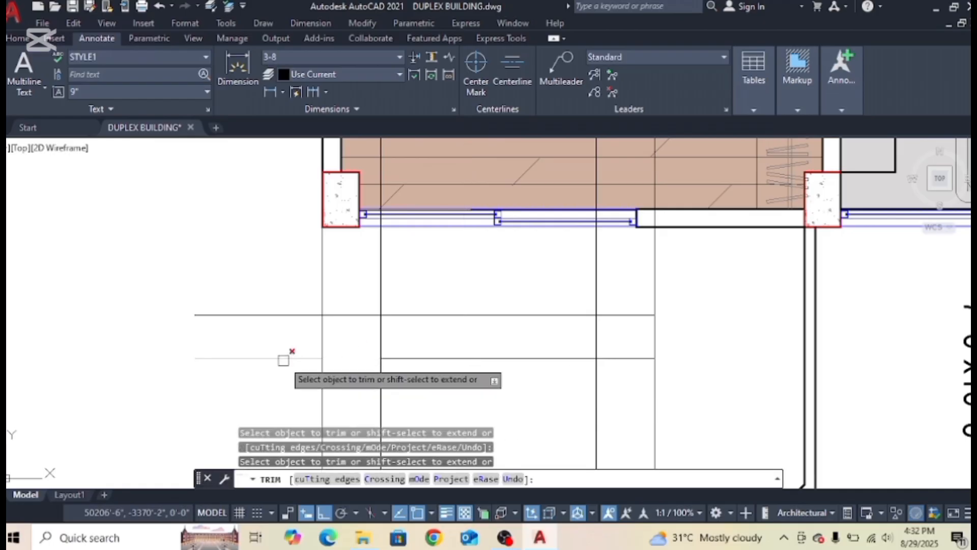
{"action": "left_click", "coordinate": [623, 358]}
{"action": "key", "text": "Escape"}
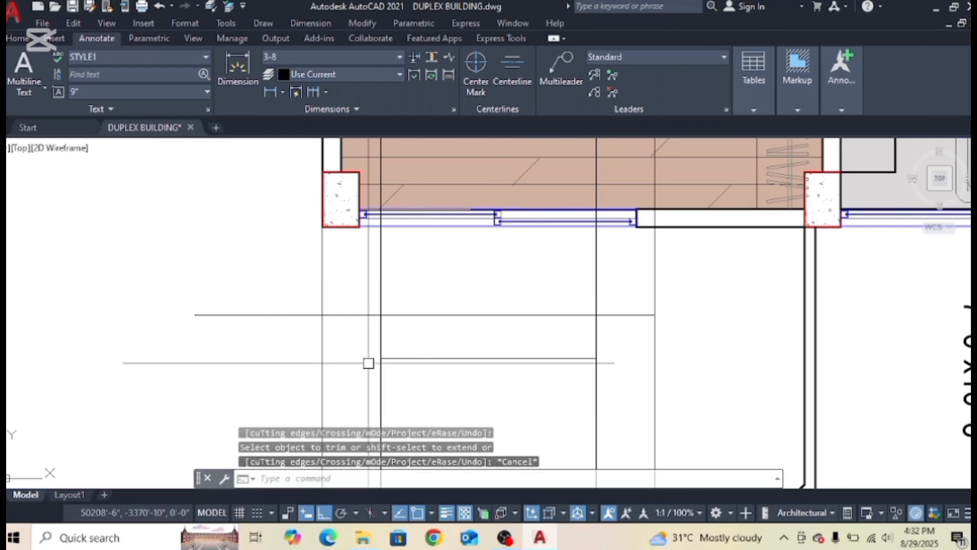
Make WALL the current layer with nothing selected.
{"action": "left_click", "coordinate": [368, 147]}
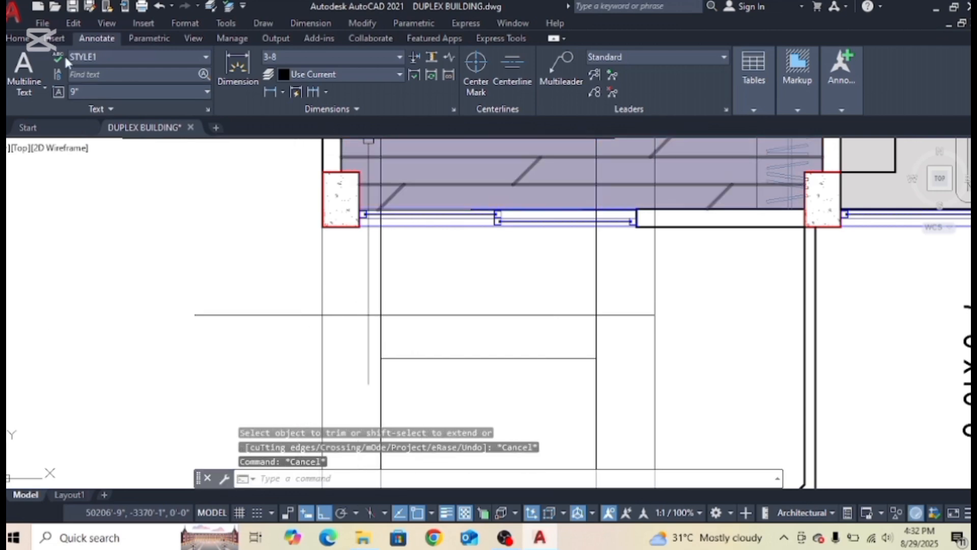
{"action": "left_click", "coordinate": [17, 38]}
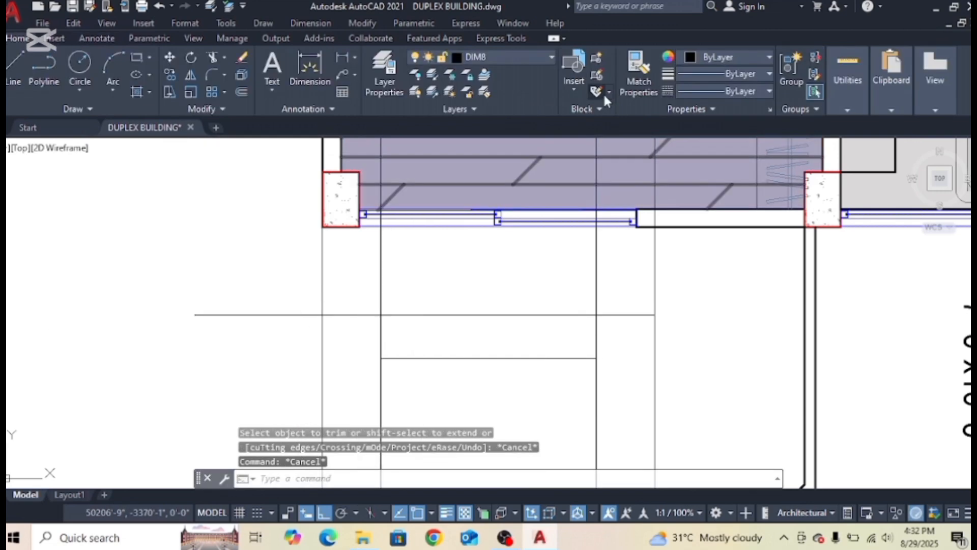
{"action": "left_click", "coordinate": [538, 62]}
{"action": "scroll", "coordinate": [490, 261], "scroll_direction": "down", "scroll_amount": 10}
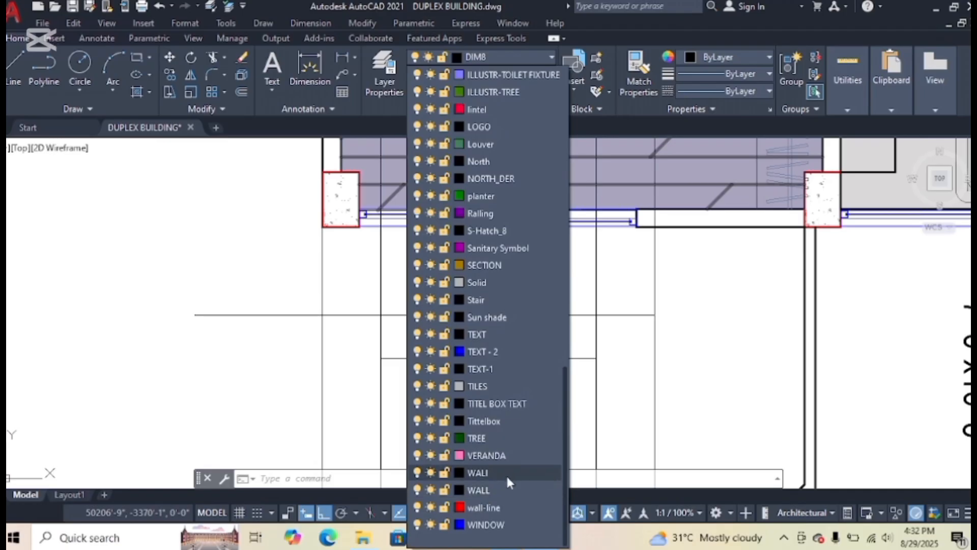
{"action": "left_click", "coordinate": [504, 490]}
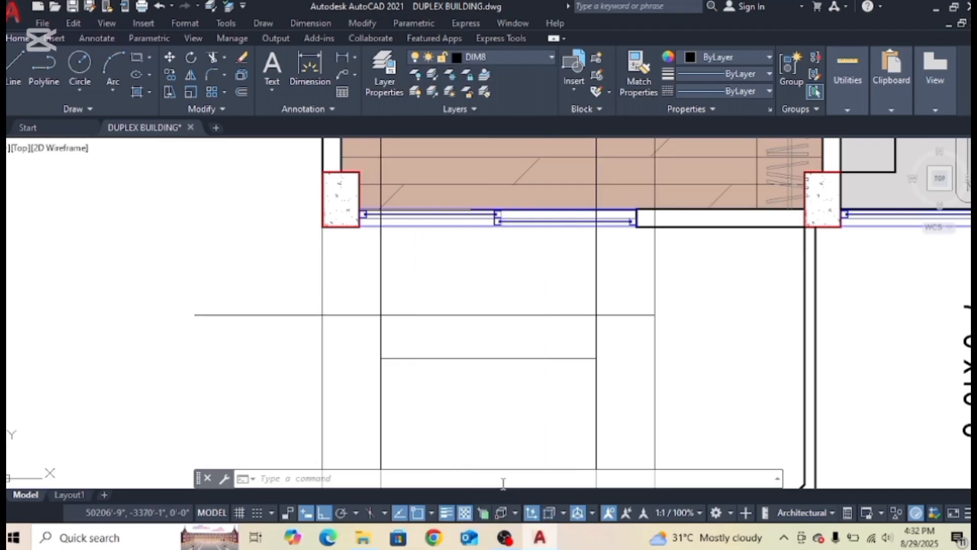
Start a polyline at the left column's lower outer corner, going 2'-0" down and right to the first inner construction line.
{"action": "left_click", "coordinate": [45, 63]}
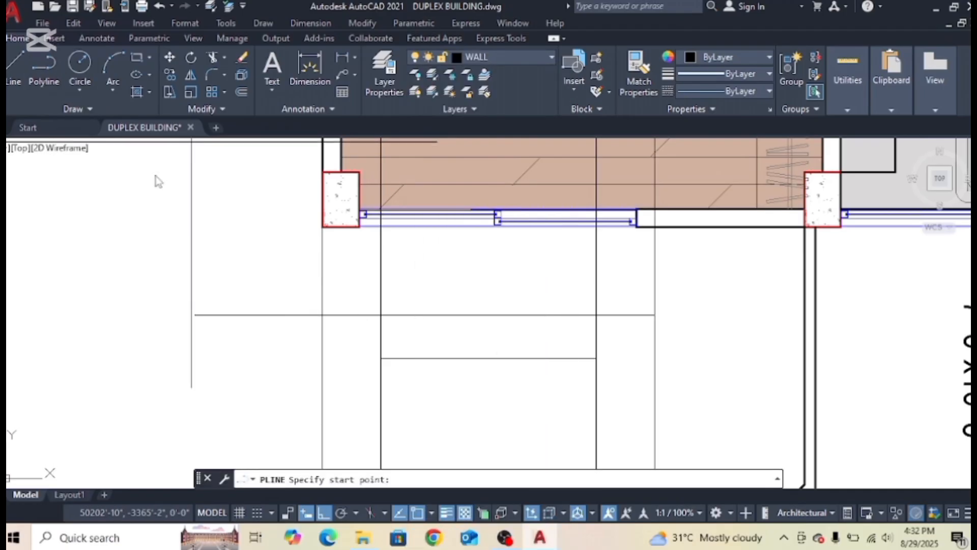
{"action": "left_click", "coordinate": [323, 227]}
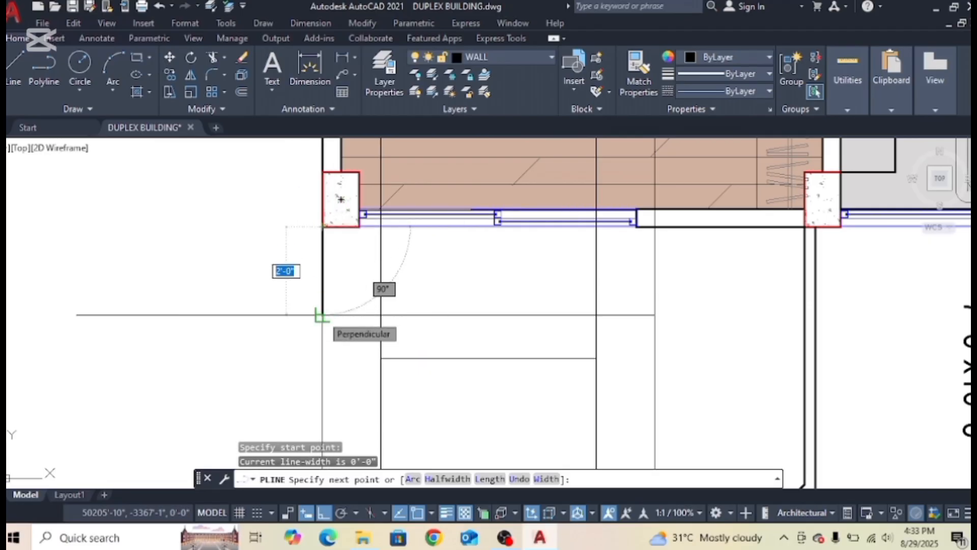
{"action": "left_click", "coordinate": [321, 315]}
{"action": "left_click", "coordinate": [377, 315]}
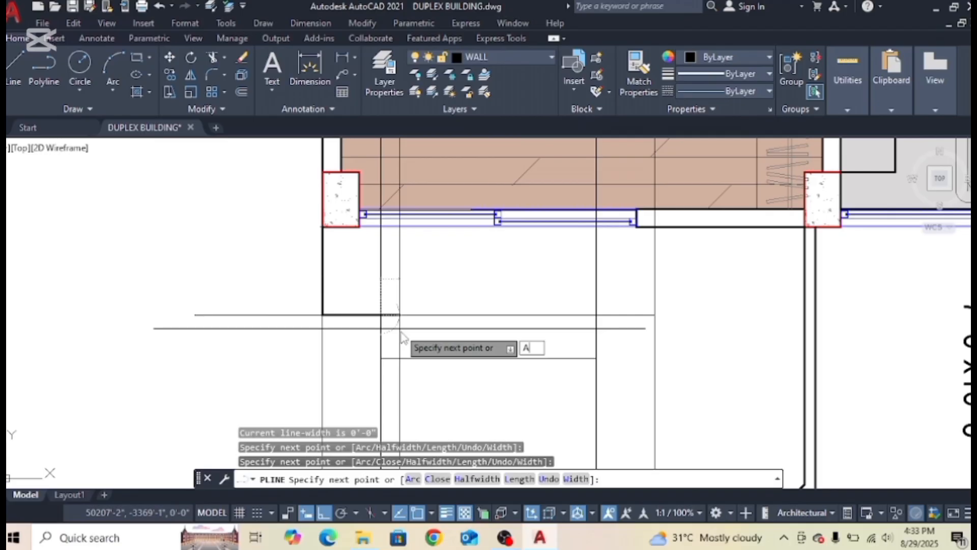
Continue the polyline with an arc, Ortho off, ending on the right inner construction line slightly below the upper guide.
{"action": "key", "text": "Return"}
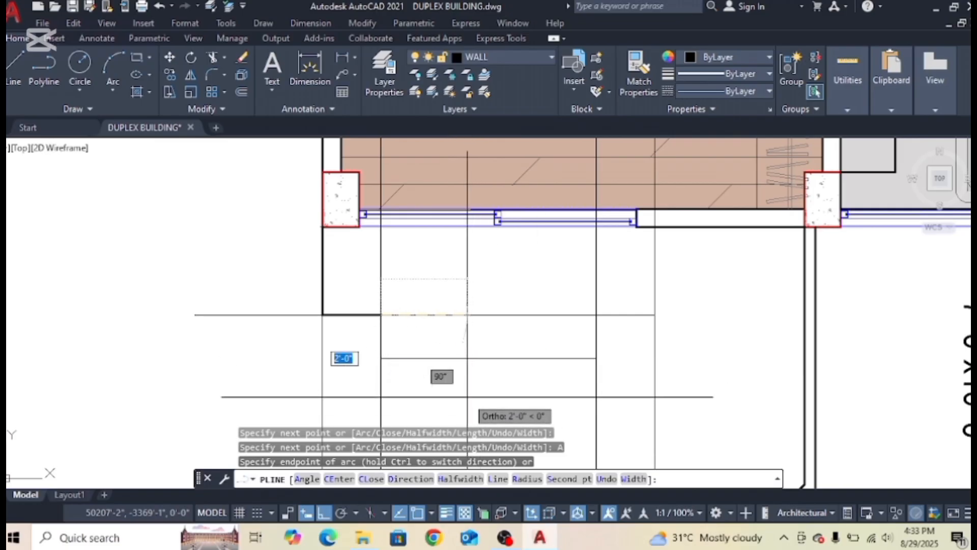
{"action": "key", "text": "F8"}
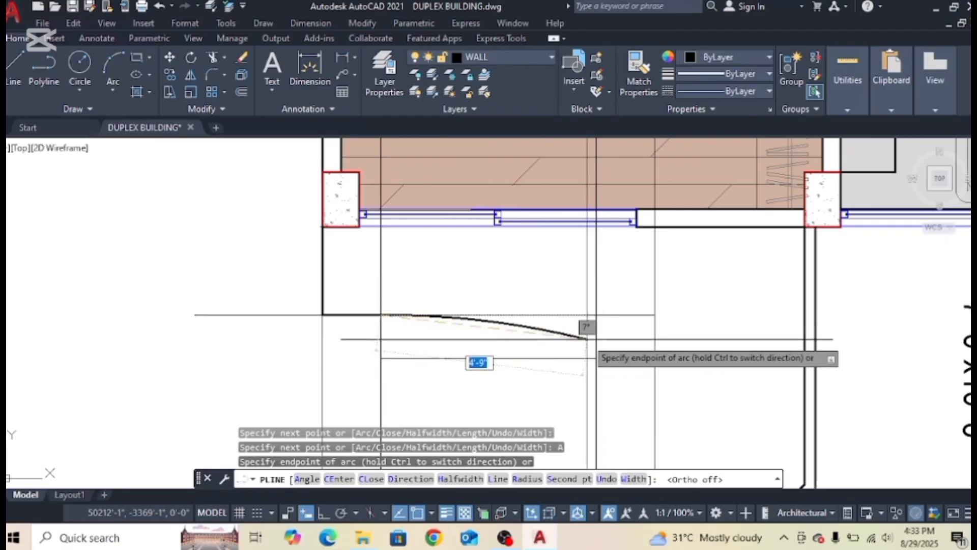
{"action": "scroll", "coordinate": [596, 336], "scroll_direction": "up", "scroll_amount": 2}
{"action": "scroll", "coordinate": [612, 307], "scroll_direction": "up", "scroll_amount": 2}
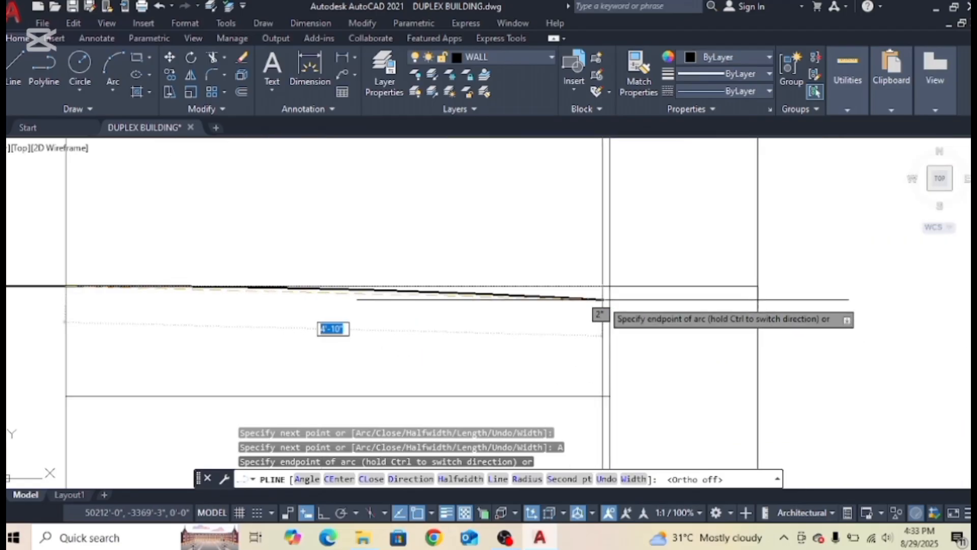
{"action": "scroll", "coordinate": [527, 328], "scroll_direction": "down", "scroll_amount": 3}
{"action": "scroll", "coordinate": [508, 336], "scroll_direction": "up", "scroll_amount": 5}
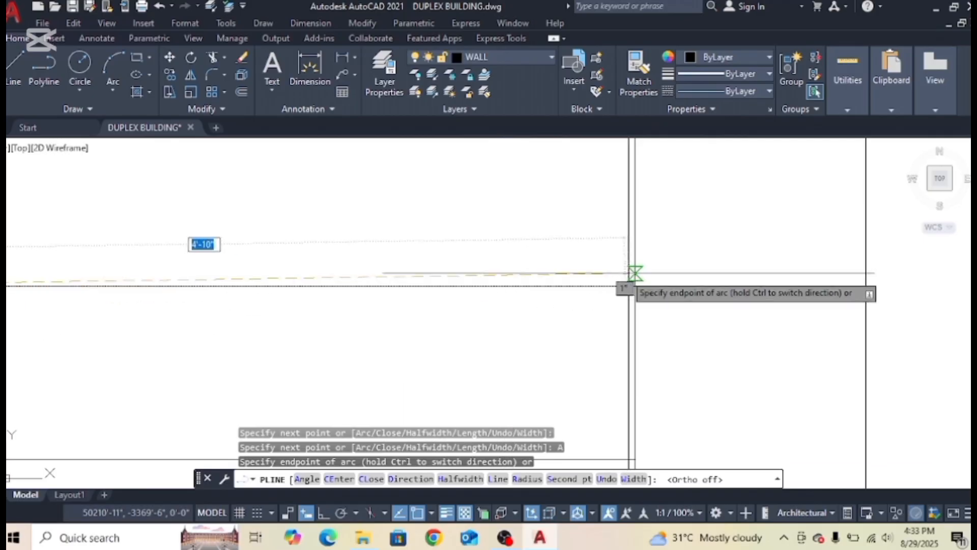
{"action": "scroll", "coordinate": [607, 358], "scroll_direction": "down", "scroll_amount": 2}
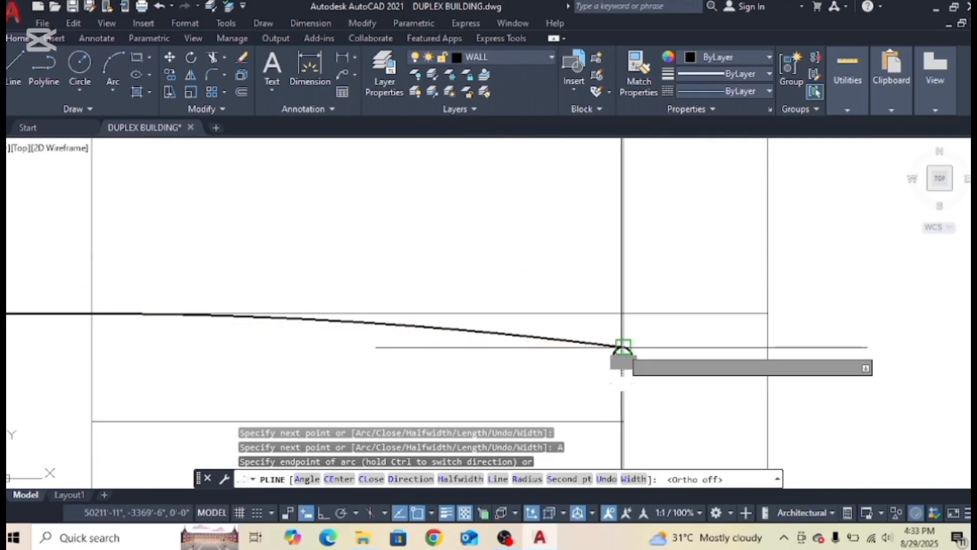
{"action": "scroll", "coordinate": [656, 347], "scroll_direction": "down", "scroll_amount": 2}
{"action": "scroll", "coordinate": [647, 328], "scroll_direction": "up", "scroll_amount": 2}
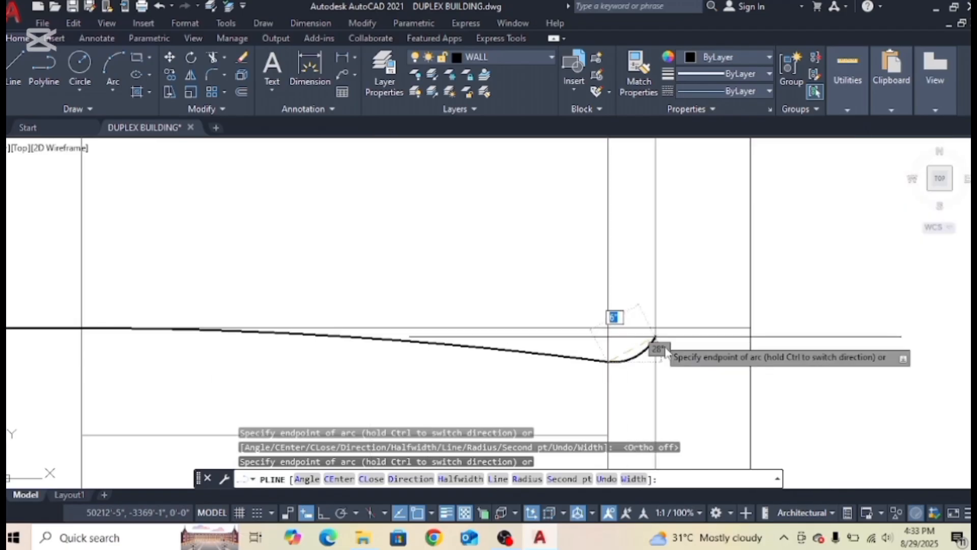
{"action": "scroll", "coordinate": [621, 331], "scroll_direction": "up", "scroll_amount": 2}
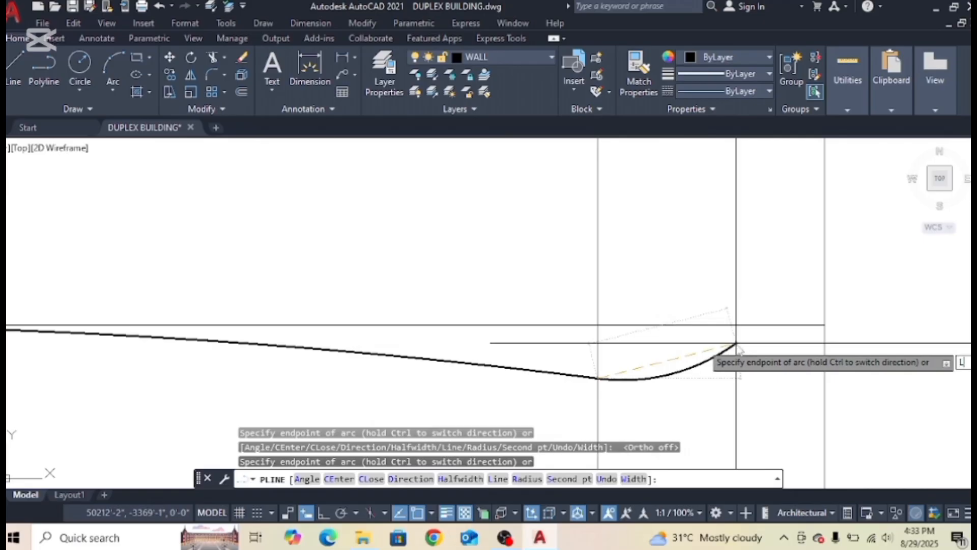
Finish the polyline with straight segments to the upper guide's right end and up to the wall face.
{"action": "key", "text": "Return"}
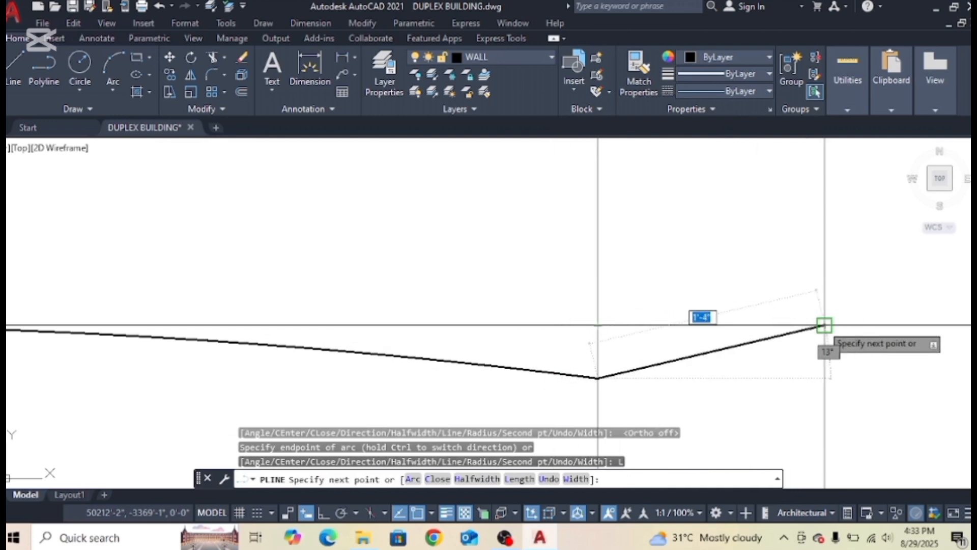
{"action": "left_click", "coordinate": [825, 324]}
{"action": "scroll", "coordinate": [819, 324], "scroll_direction": "down", "scroll_amount": 3}
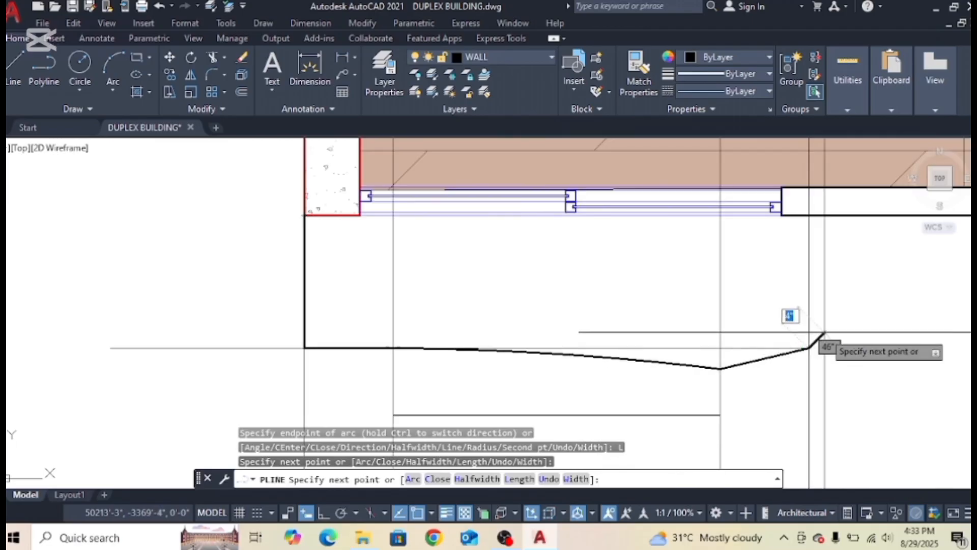
{"action": "left_click", "coordinate": [777, 255]}
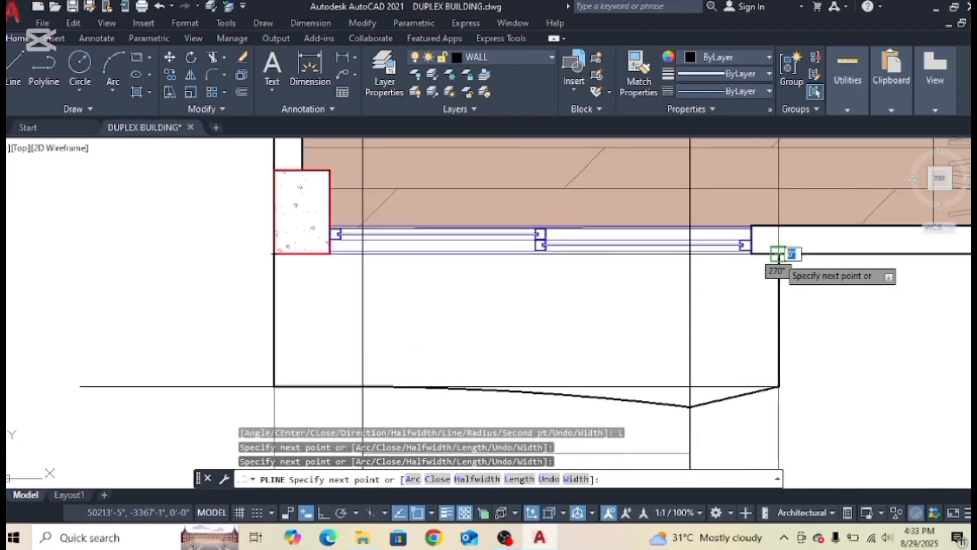
{"action": "key", "text": "Escape"}
Stretch the polyline's arc end vertex up to where the right inner construction line crosses the upper horizontal guide.
{"action": "mouse_move", "coordinate": [726, 408]}
{"action": "middle_mouse_down"}
{"action": "mouse_move", "coordinate": [715, 331]}
{"action": "mouse_move", "coordinate": [681, 300]}
{"action": "middle_mouse_up"}
{"action": "scroll", "coordinate": [680, 300], "scroll_direction": "up", "scroll_amount": 4}
{"action": "left_click", "coordinate": [665, 303]}
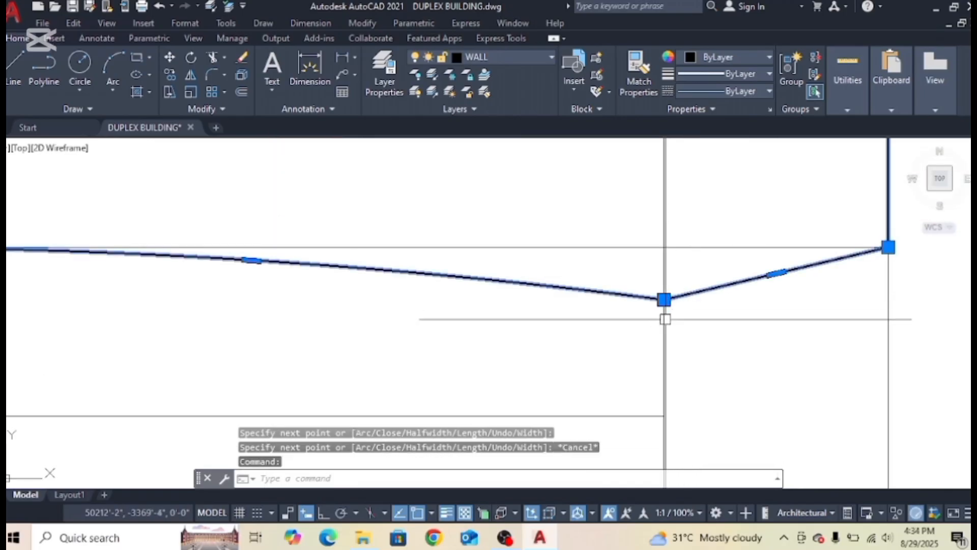
{"action": "scroll", "coordinate": [611, 288], "scroll_direction": "down", "scroll_amount": 4}
{"action": "scroll", "coordinate": [571, 270], "scroll_direction": "down", "scroll_amount": 2}
{"action": "scroll", "coordinate": [595, 274], "scroll_direction": "up", "scroll_amount": 3}
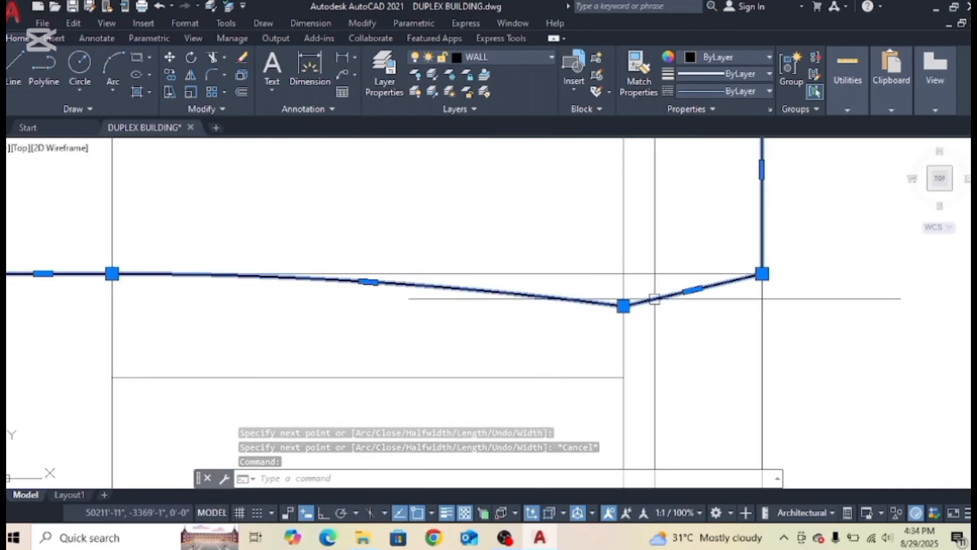
{"action": "scroll", "coordinate": [626, 305], "scroll_direction": "up", "scroll_amount": 2}
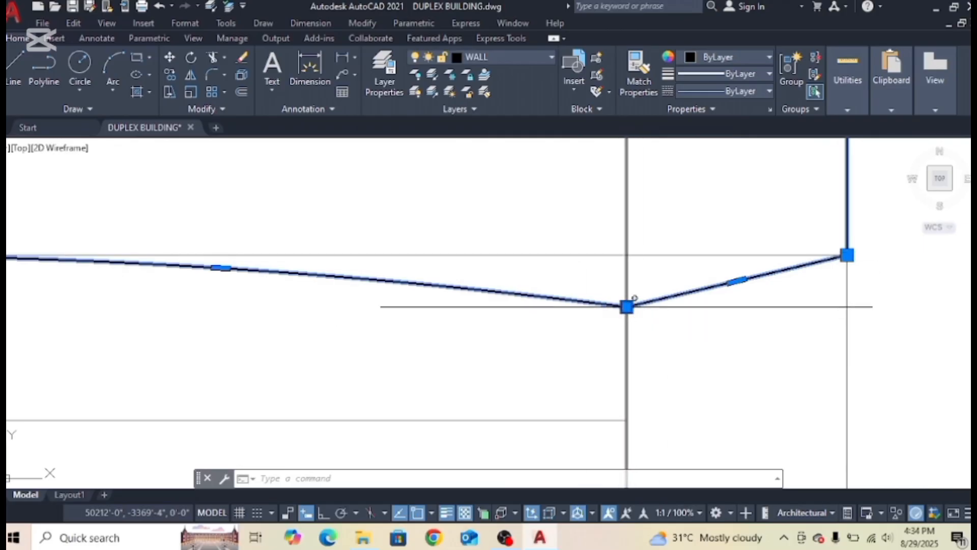
{"action": "left_click", "coordinate": [626, 307]}
{"action": "left_click", "coordinate": [626, 256]}
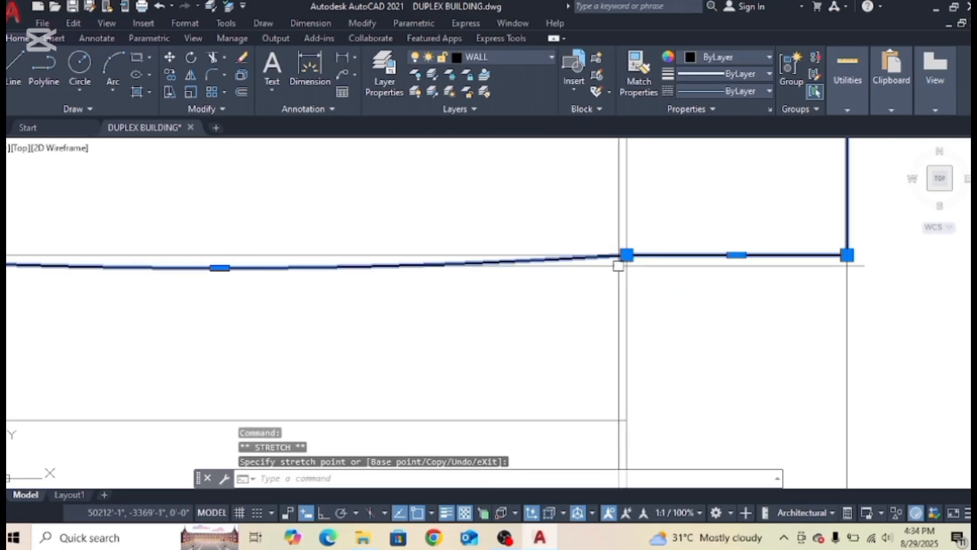
{"action": "scroll", "coordinate": [586, 356], "scroll_direction": "down", "scroll_amount": 3}
{"action": "scroll", "coordinate": [509, 326], "scroll_direction": "up", "scroll_amount": 2}
{"action": "key", "text": "Escape"}
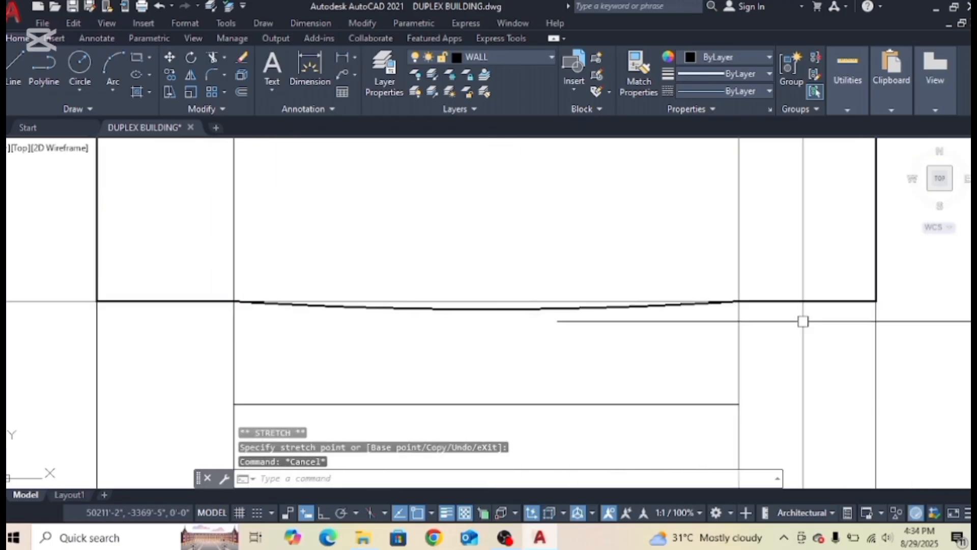
Stretch the midpoint of the veranda outline's arc down to the midpoint of the lower horizontal guide.
{"action": "left_click", "coordinate": [799, 304]}
{"action": "middle_click_drag", "start_coordinate": [504, 371], "coordinate": [458, 349]}
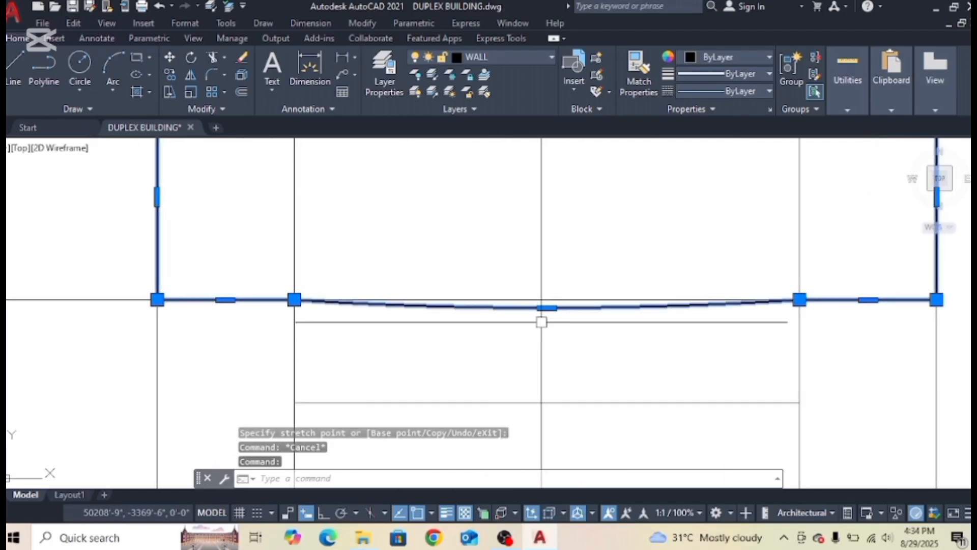
{"action": "scroll", "coordinate": [547, 313], "scroll_direction": "up", "scroll_amount": 2}
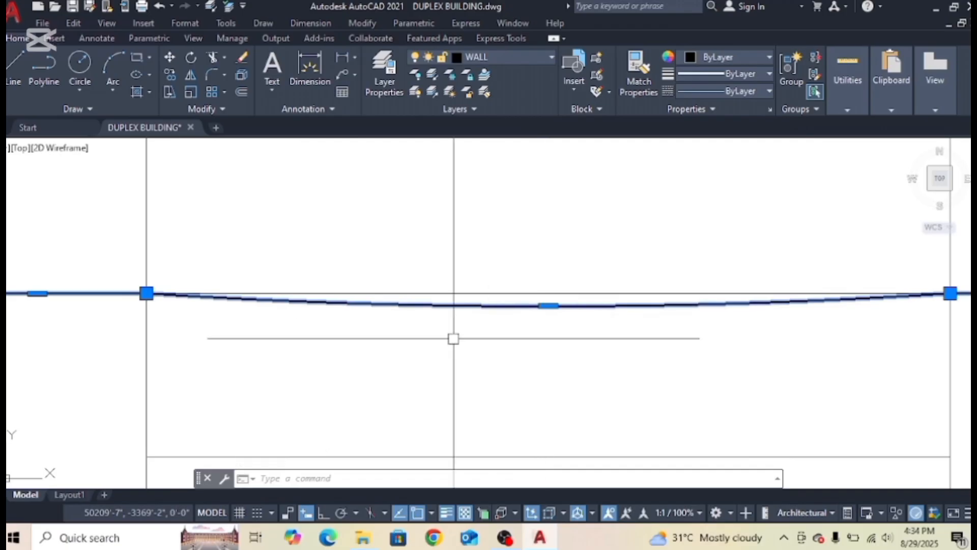
{"action": "left_click", "coordinate": [548, 306]}
{"action": "scroll", "coordinate": [548, 306], "scroll_direction": "down", "scroll_amount": 2}
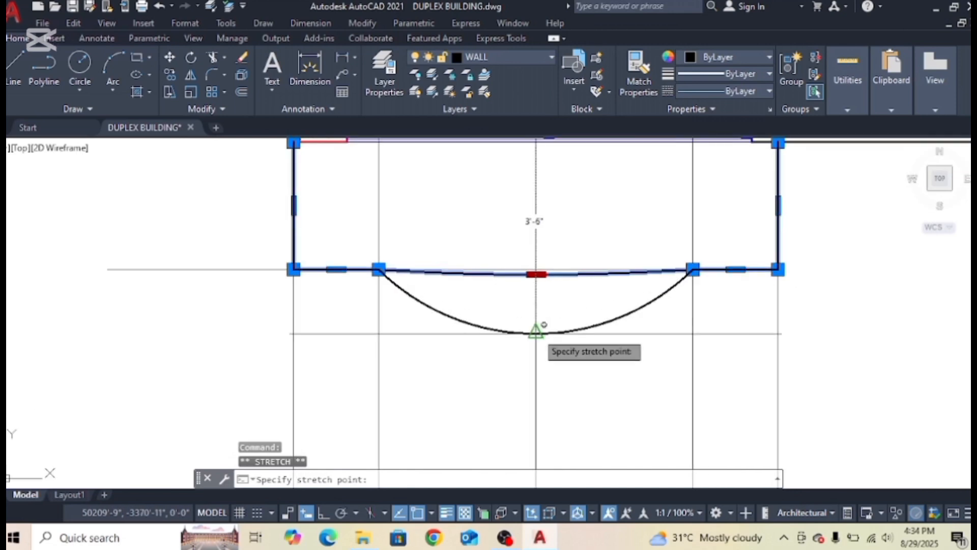
{"action": "left_click", "coordinate": [536, 333]}
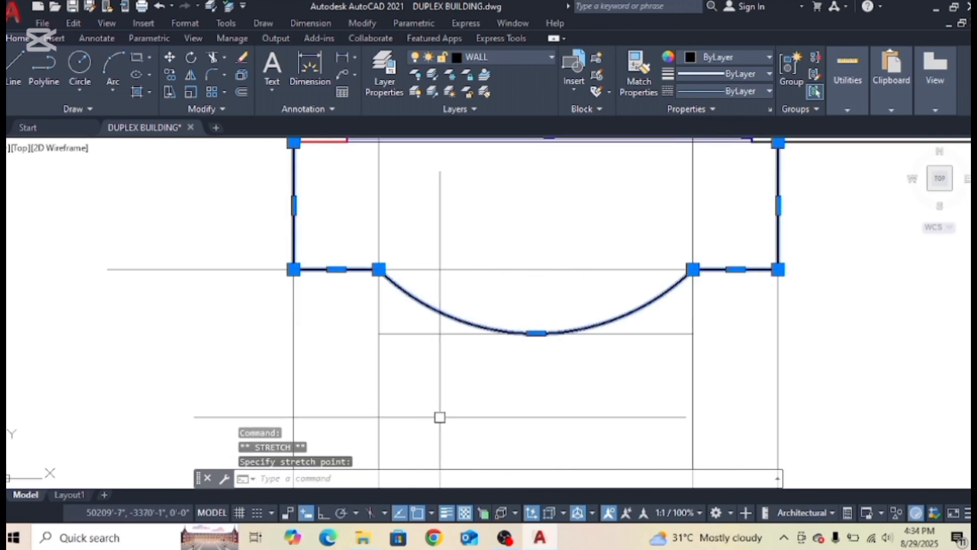
{"action": "key", "text": "Escape"}
{"action": "key", "text": "Escape"}
Erase the four vertical construction lines and the two horizontal guides around the curved veranda outline.
{"action": "left_click", "coordinate": [382, 311]}
{"action": "left_click", "coordinate": [256, 378]}
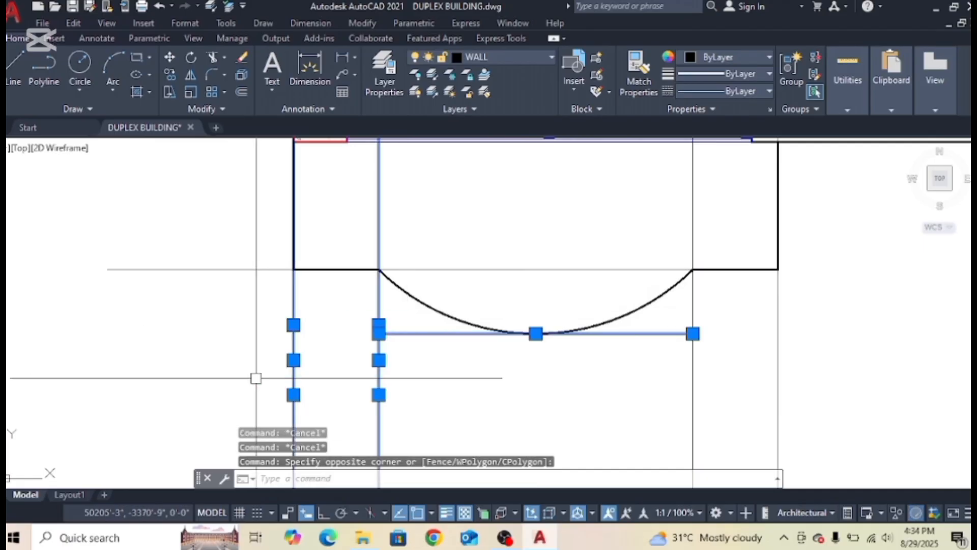
{"action": "left_click", "coordinate": [850, 312]}
{"action": "left_click", "coordinate": [656, 385]}
{"action": "left_click", "coordinate": [511, 253]}
{"action": "left_click", "coordinate": [478, 290]}
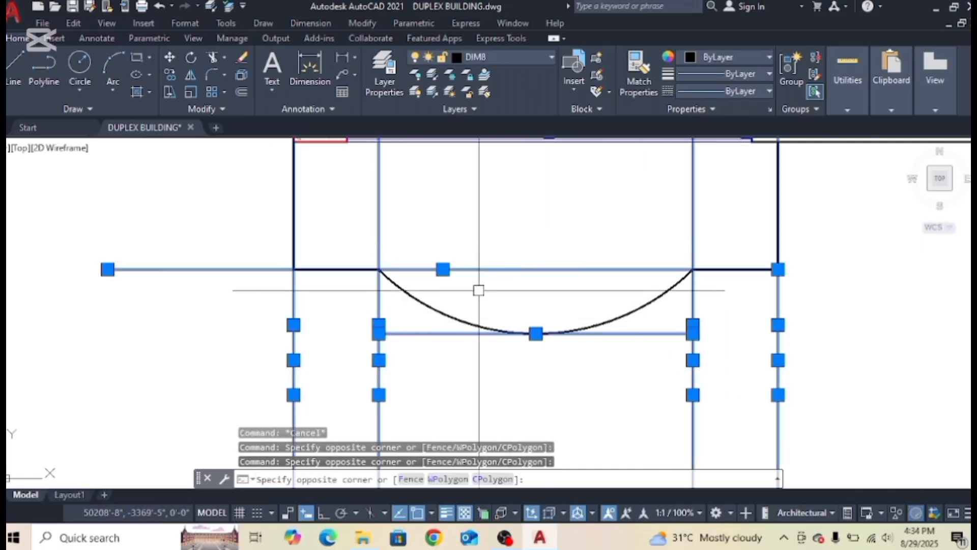
{"action": "key", "text": "Delete"}
{"action": "scroll", "coordinate": [478, 290], "scroll_direction": "down", "scroll_amount": 4}
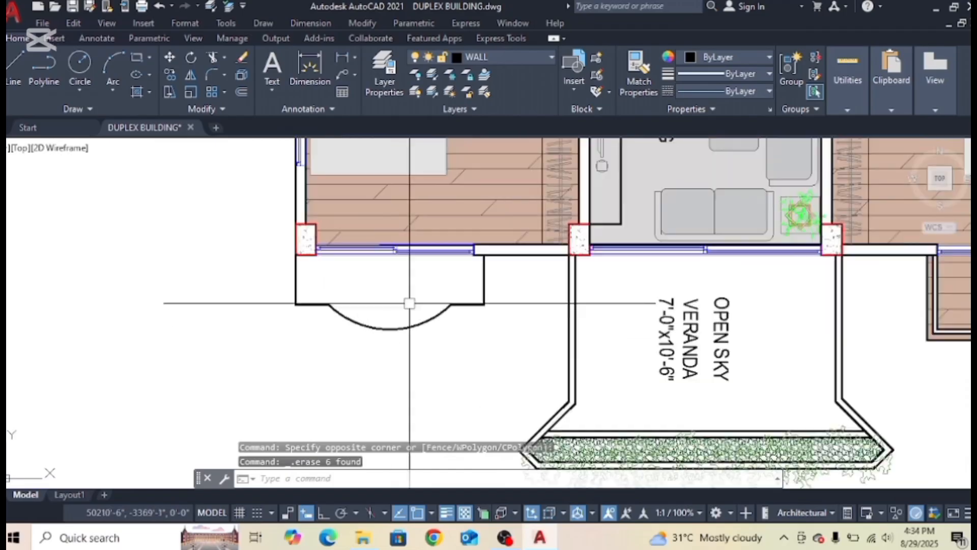
Offset the curved veranda outline 5" inward to form the railing wall's inner face.
{"action": "scroll", "coordinate": [409, 303], "scroll_direction": "up", "scroll_amount": 2}
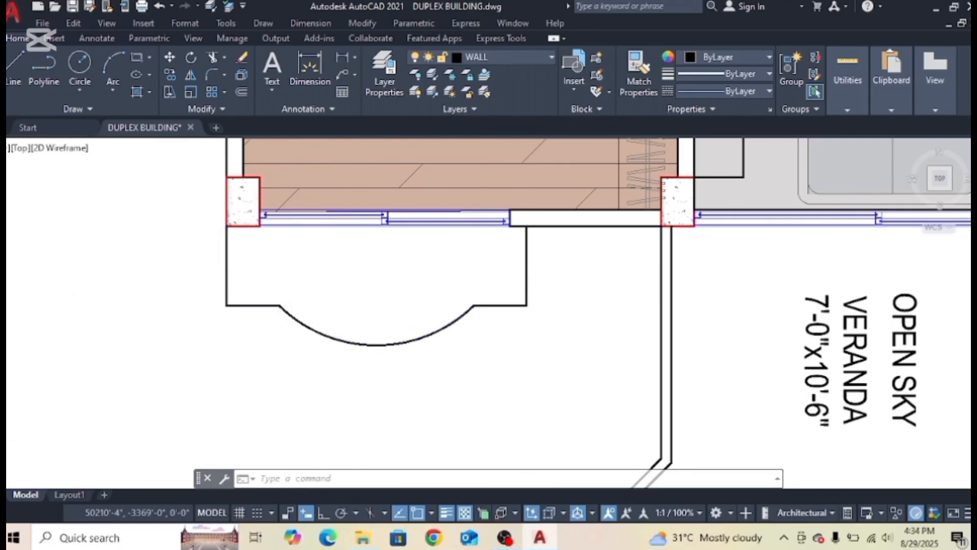
{"action": "scroll", "coordinate": [362, 277], "scroll_direction": "down", "scroll_amount": 2}
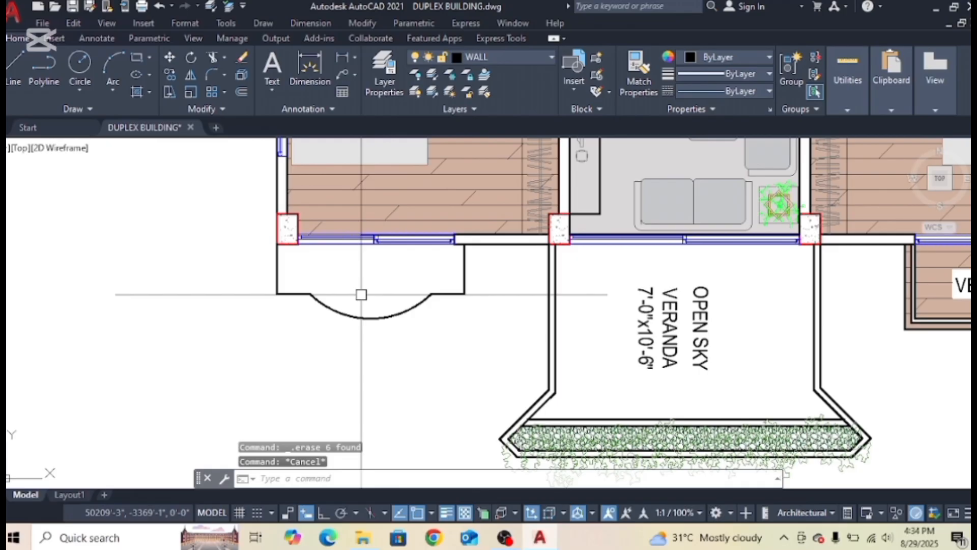
{"action": "type", "text": "o"}
{"action": "key", "text": "Return"}
{"action": "key", "text": "Return"}
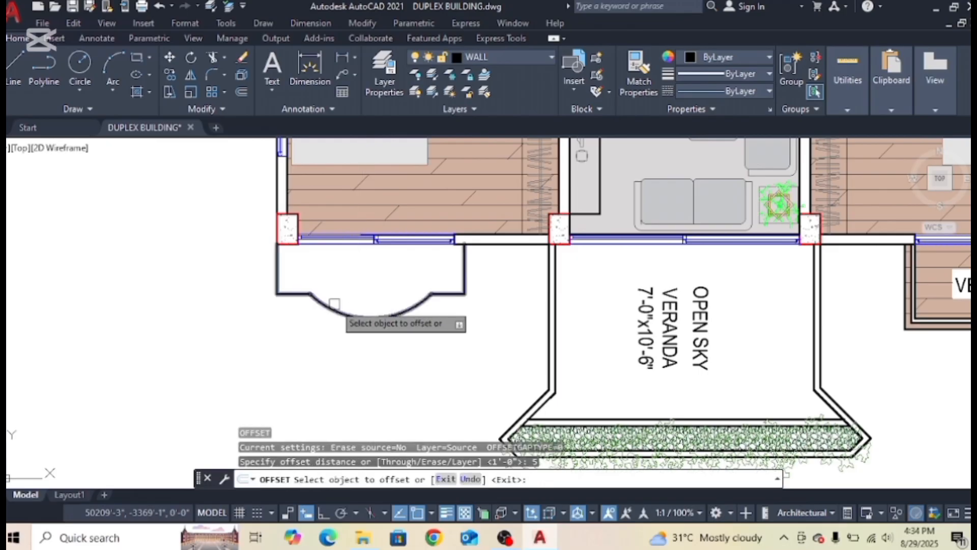
{"action": "left_click", "coordinate": [333, 308]}
{"action": "left_click", "coordinate": [333, 278]}
{"action": "key", "text": "Return"}
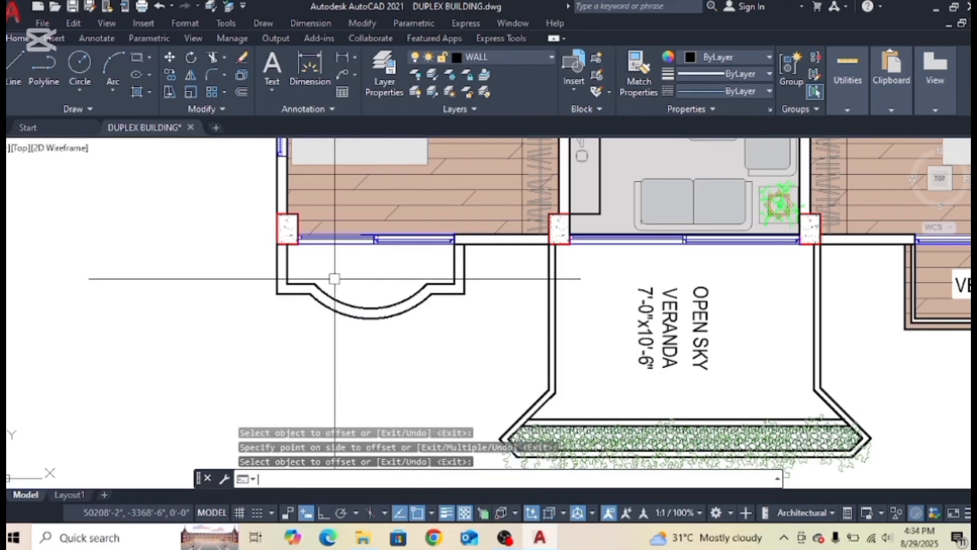
Offset the veranda's outer outline inward and its inner outline outward, each by 2".
{"action": "key", "text": "Return"}
{"action": "type", "text": "2"}
{"action": "key", "text": "Return"}
{"action": "scroll", "coordinate": [324, 283], "scroll_direction": "up", "scroll_amount": 4}
{"action": "left_click", "coordinate": [264, 312]}
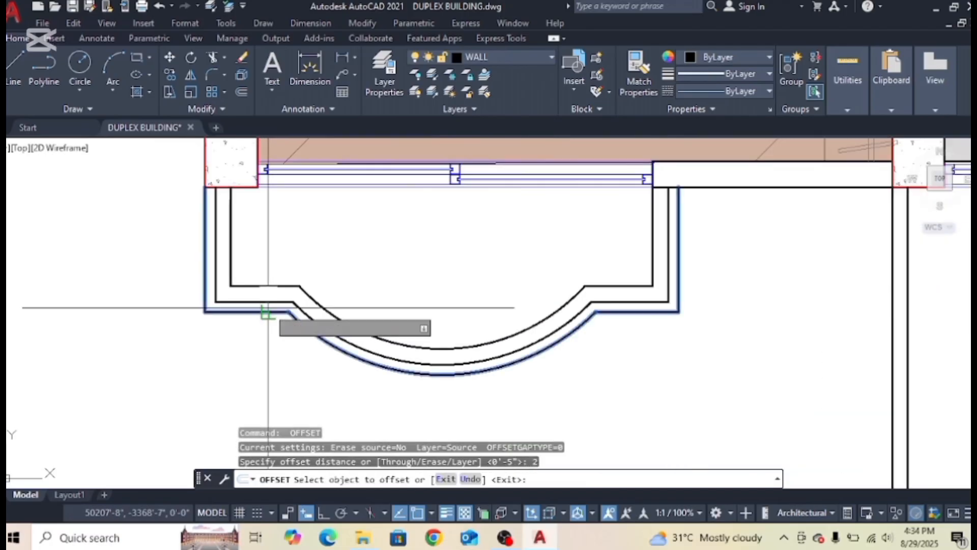
{"action": "left_click", "coordinate": [264, 290]}
{"action": "left_click", "coordinate": [251, 304]}
{"action": "left_click", "coordinate": [244, 290]}
{"action": "key", "text": "Escape"}
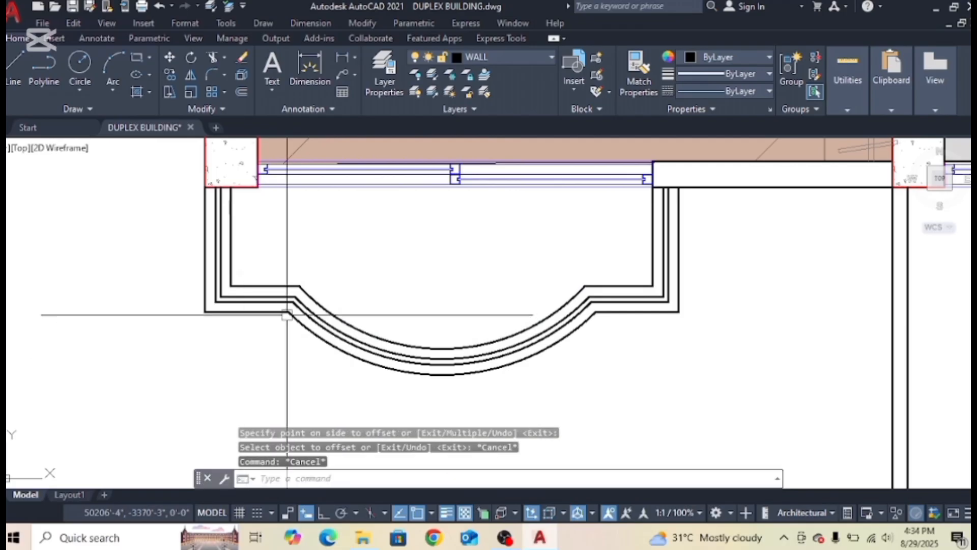
Give the two middle lines of the curved veranda wall a thinner lineweight.
{"action": "scroll", "coordinate": [446, 323], "scroll_direction": "down", "scroll_amount": 2}
{"action": "scroll", "coordinate": [403, 365], "scroll_direction": "up", "scroll_amount": 2}
{"action": "scroll", "coordinate": [403, 366], "scroll_direction": "up", "scroll_amount": 5}
{"action": "left_click", "coordinate": [406, 359]}
{"action": "left_click", "coordinate": [374, 397]}
{"action": "left_click", "coordinate": [744, 81]}
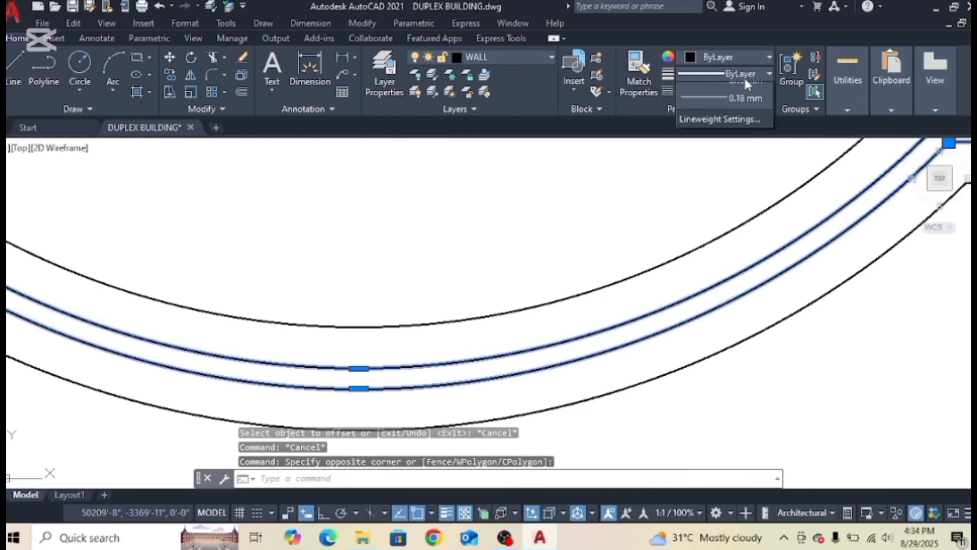
{"action": "left_click", "coordinate": [735, 218]}
{"action": "scroll", "coordinate": [584, 266], "scroll_direction": "down", "scroll_amount": 4}
{"action": "key", "text": "Escape"}
Erase the old rectangular veranda below BED-02, including its hatch, label and depth dimension.
{"action": "scroll", "coordinate": [585, 268], "scroll_direction": "down", "scroll_amount": 6}
{"action": "middle_click_drag", "start_coordinate": [861, 285], "coordinate": [736, 289]}
{"action": "scroll", "coordinate": [738, 289], "scroll_direction": "up", "scroll_amount": 4}
{"action": "left_click", "coordinate": [805, 247]}
{"action": "left_click", "coordinate": [557, 319]}
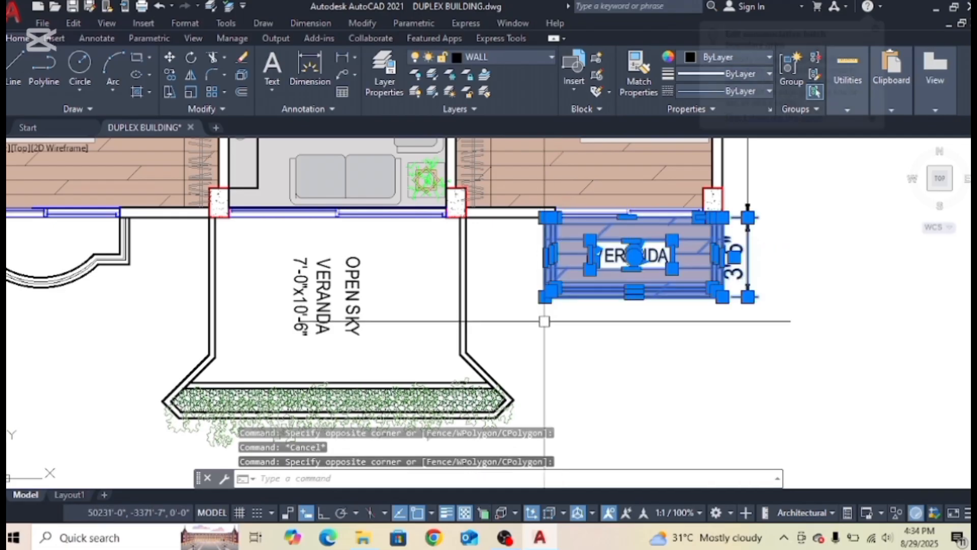
{"action": "key", "text": "Delete"}
{"action": "scroll", "coordinate": [414, 323], "scroll_direction": "down", "scroll_amount": 5}
{"action": "scroll", "coordinate": [466, 295], "scroll_direction": "up", "scroll_amount": 5}
Mirror the curved veranda to the BED-02 side about a vertical line through the middle of the family living window, keeping the original.
{"action": "left_click", "coordinate": [495, 271]}
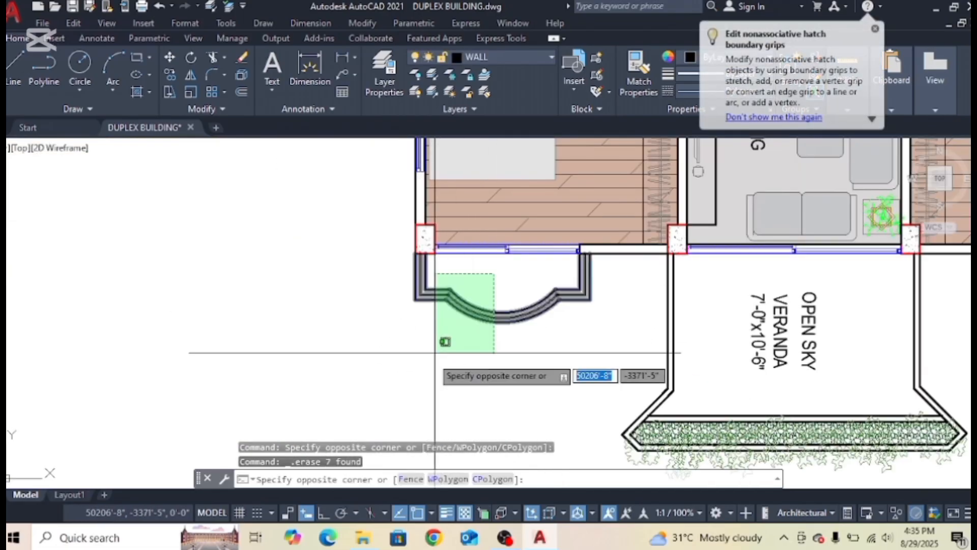
{"action": "left_click", "coordinate": [435, 351]}
{"action": "middle_click_drag", "start_coordinate": [540, 337], "coordinate": [479, 336]}
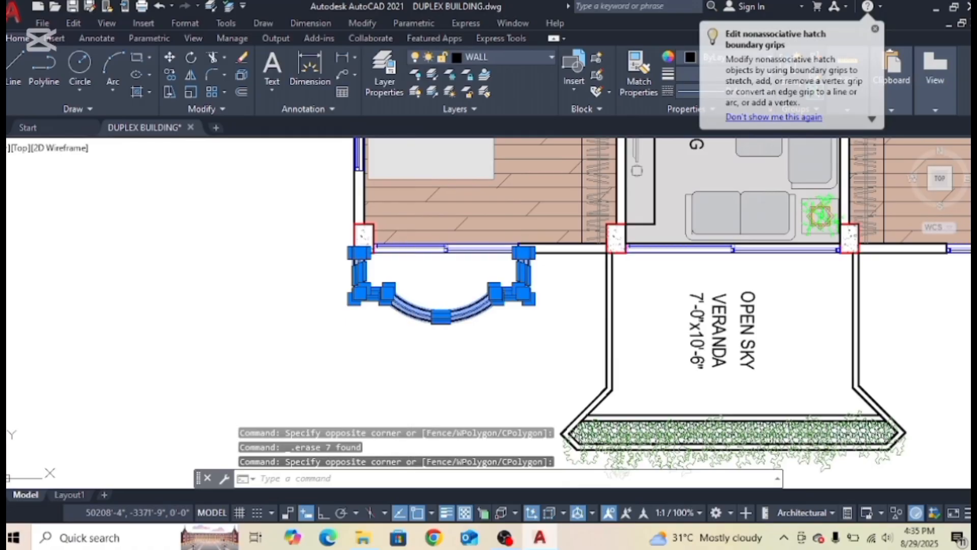
{"action": "type", "text": "mi"}
{"action": "key", "text": "Return"}
{"action": "scroll", "coordinate": [738, 268], "scroll_direction": "up", "scroll_amount": 4}
{"action": "left_click", "coordinate": [728, 219]}
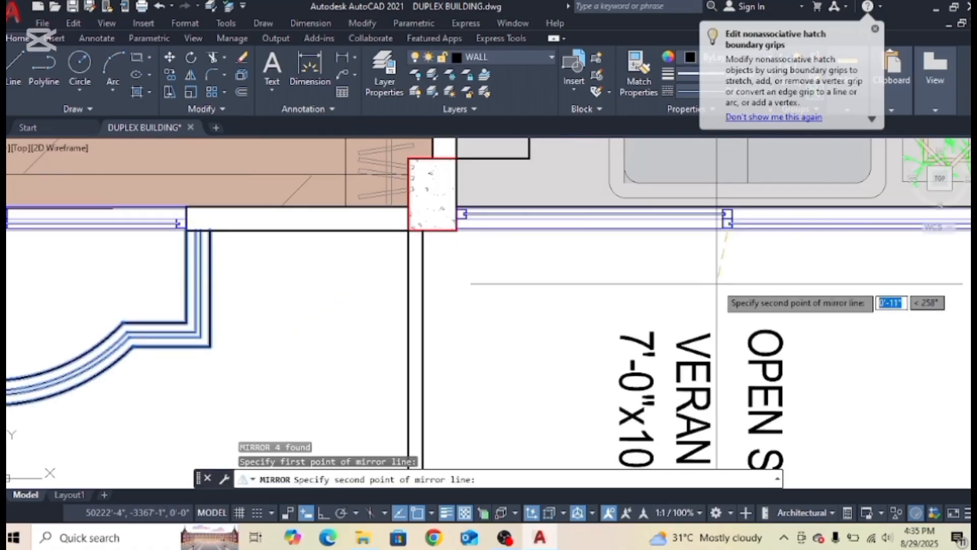
{"action": "key", "text": "F8"}
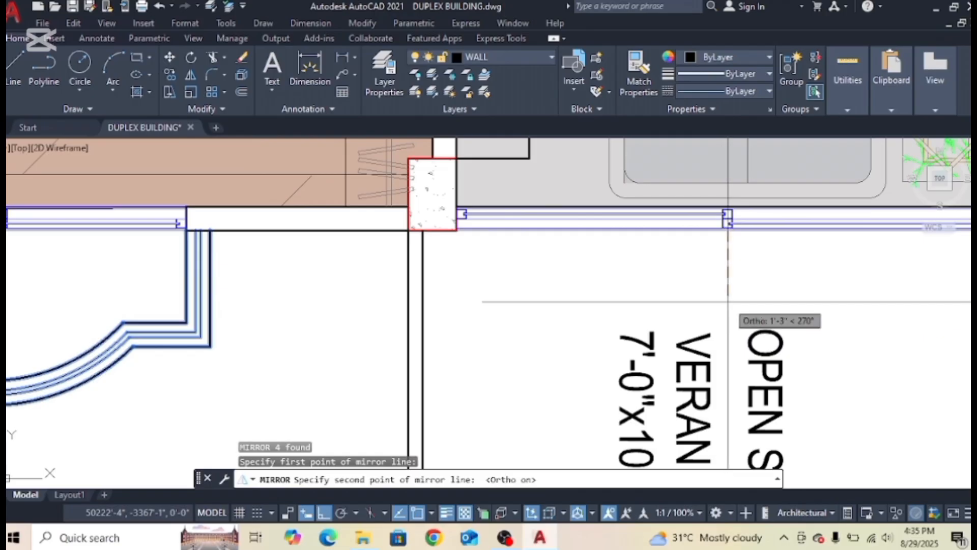
{"action": "left_click", "coordinate": [725, 304]}
{"action": "scroll", "coordinate": [725, 303], "scroll_direction": "down", "scroll_amount": 4}
{"action": "key", "text": "Return"}
{"action": "scroll", "coordinate": [643, 316], "scroll_direction": "up", "scroll_amount": 7}
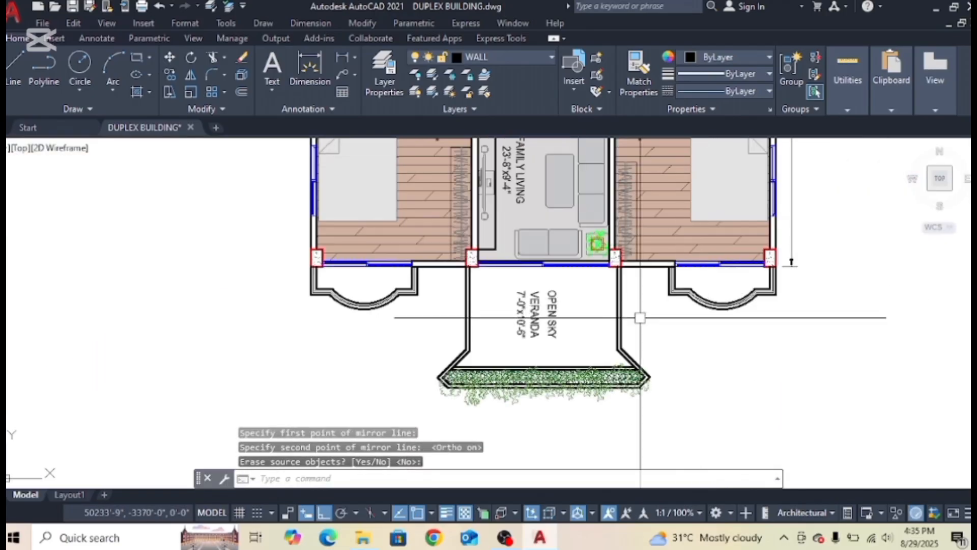
{"action": "scroll", "coordinate": [505, 316], "scroll_direction": "down", "scroll_amount": 5}
{"action": "key", "text": "Escape"}
Set the current object colour to Green.
{"action": "middle_click_drag", "start_coordinate": [489, 259], "coordinate": [480, 370]}
{"action": "middle_click_drag", "start_coordinate": [598, 394], "coordinate": [555, 320]}
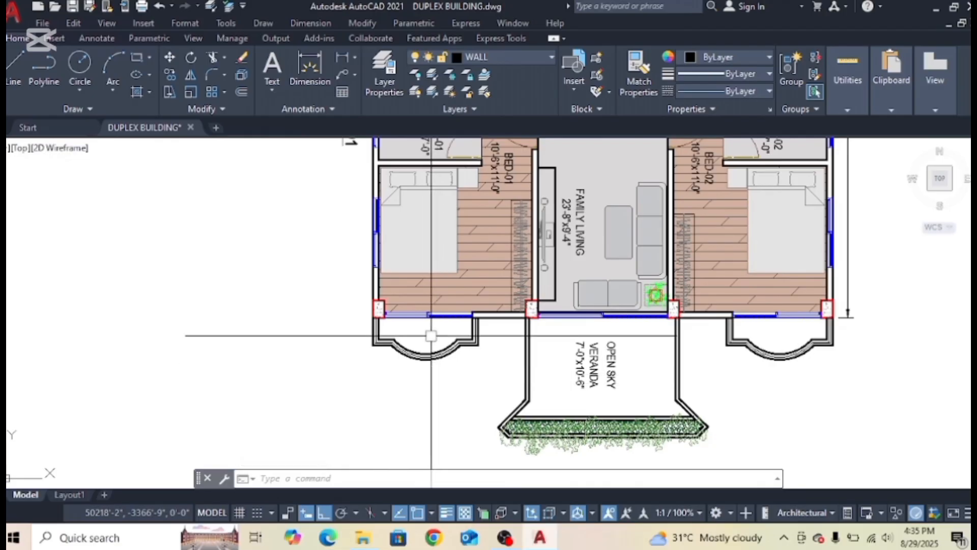
{"action": "left_click", "coordinate": [727, 57]}
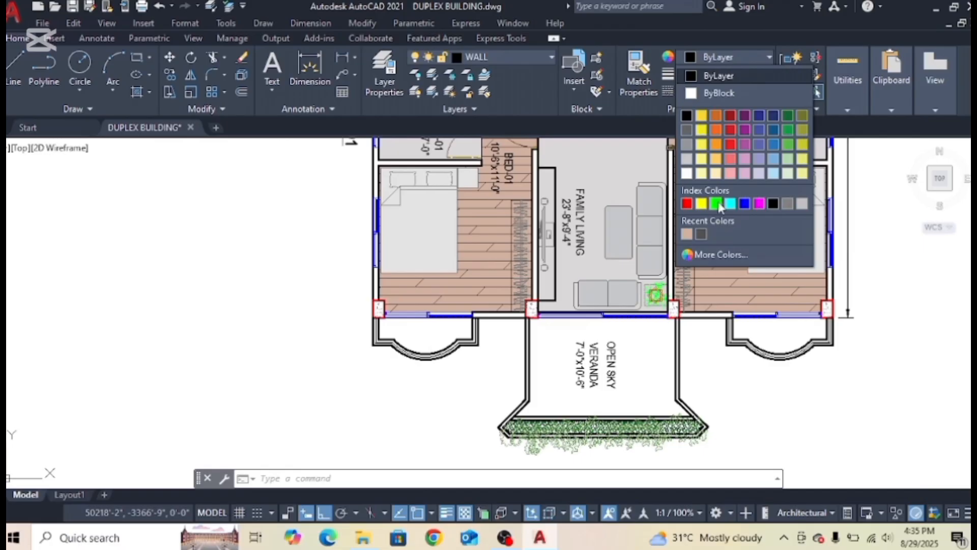
{"action": "left_click", "coordinate": [716, 204]}
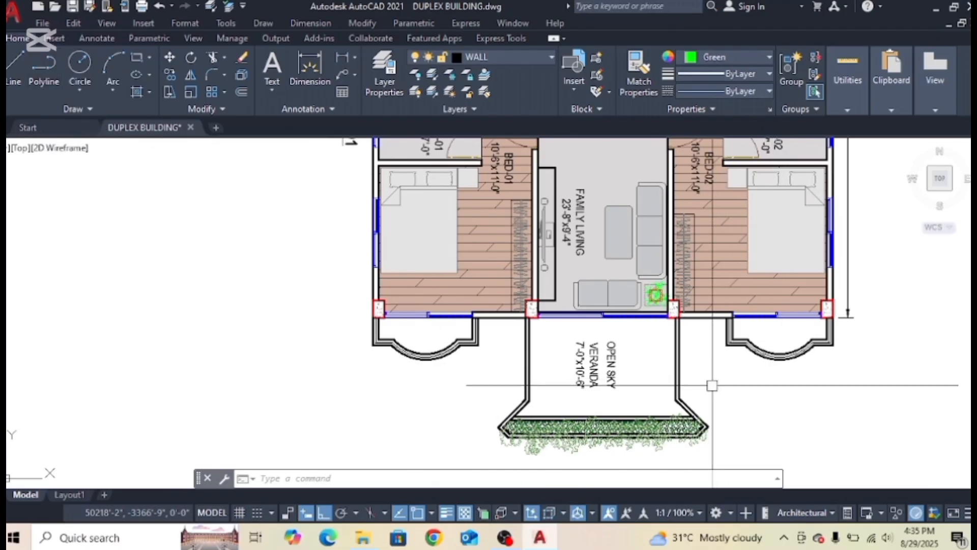
Start a polyline at the plan's outer corner by BED-03, going down to the left veranda's lower outer corner and across to its curve's start.
{"action": "left_click", "coordinate": [44, 71]}
{"action": "scroll", "coordinate": [402, 325], "scroll_direction": "up", "scroll_amount": 3}
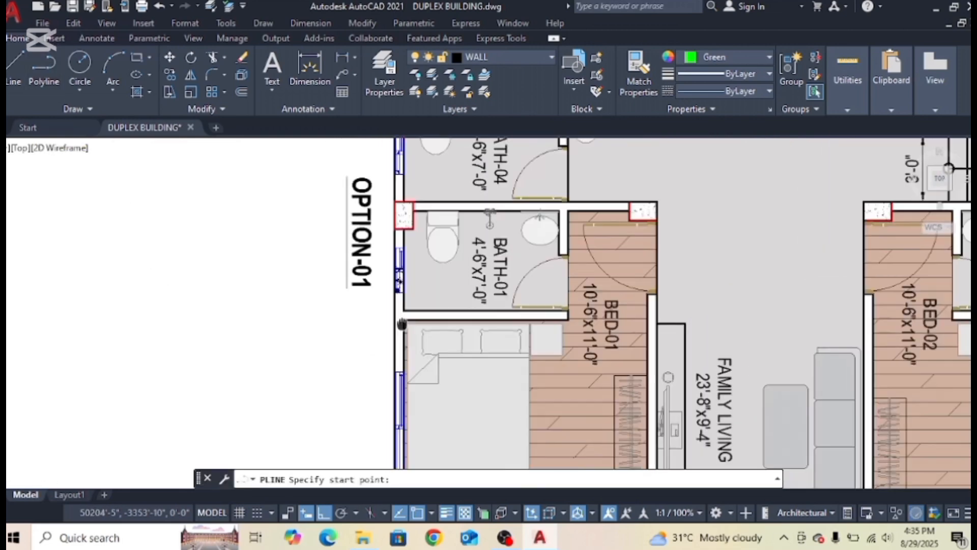
{"action": "scroll", "coordinate": [402, 324], "scroll_direction": "down", "scroll_amount": 5}
{"action": "scroll", "coordinate": [447, 226], "scroll_direction": "up", "scroll_amount": 5}
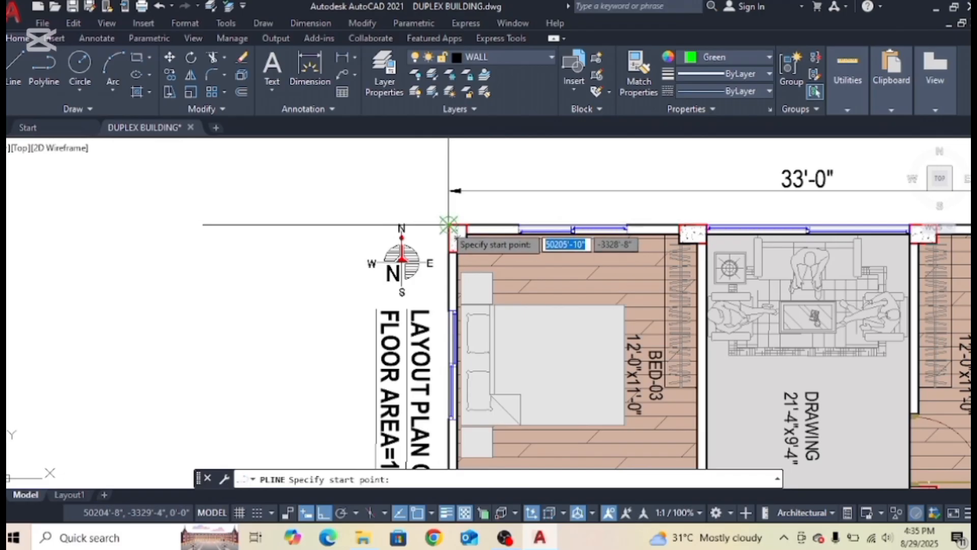
{"action": "left_click", "coordinate": [448, 224]}
{"action": "scroll", "coordinate": [449, 224], "scroll_direction": "down", "scroll_amount": 3}
{"action": "scroll", "coordinate": [448, 299], "scroll_direction": "up", "scroll_amount": 3}
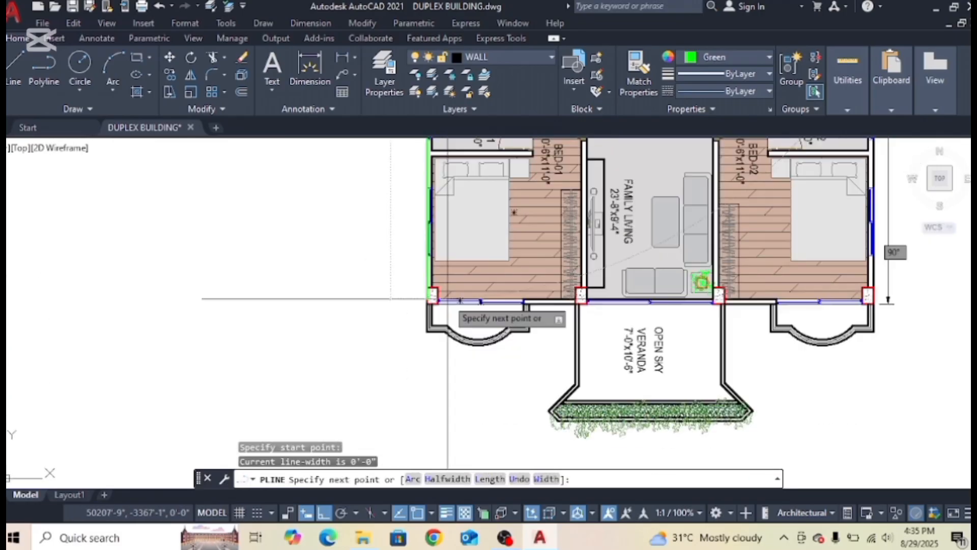
{"action": "scroll", "coordinate": [448, 299], "scroll_direction": "up", "scroll_amount": 5}
{"action": "left_click", "coordinate": [452, 293]}
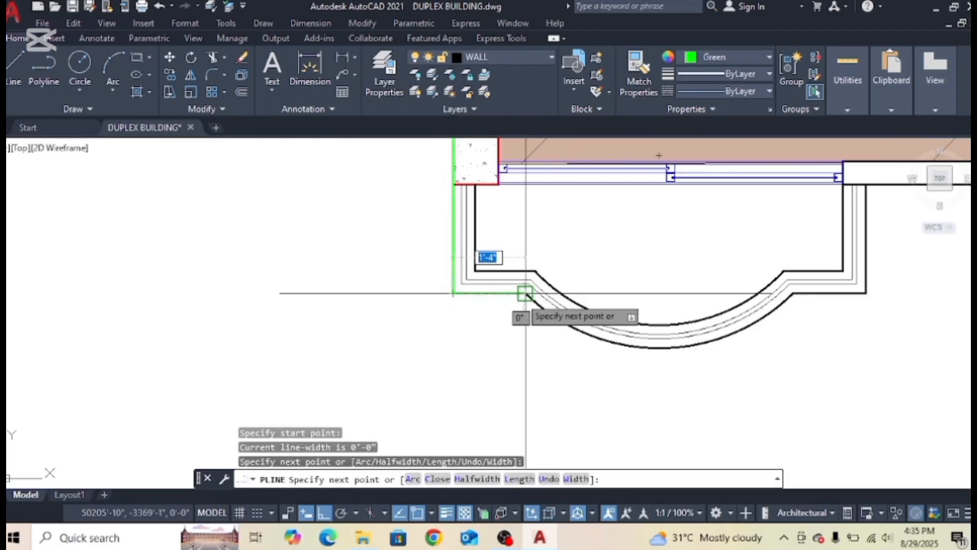
{"action": "left_click", "coordinate": [529, 293]}
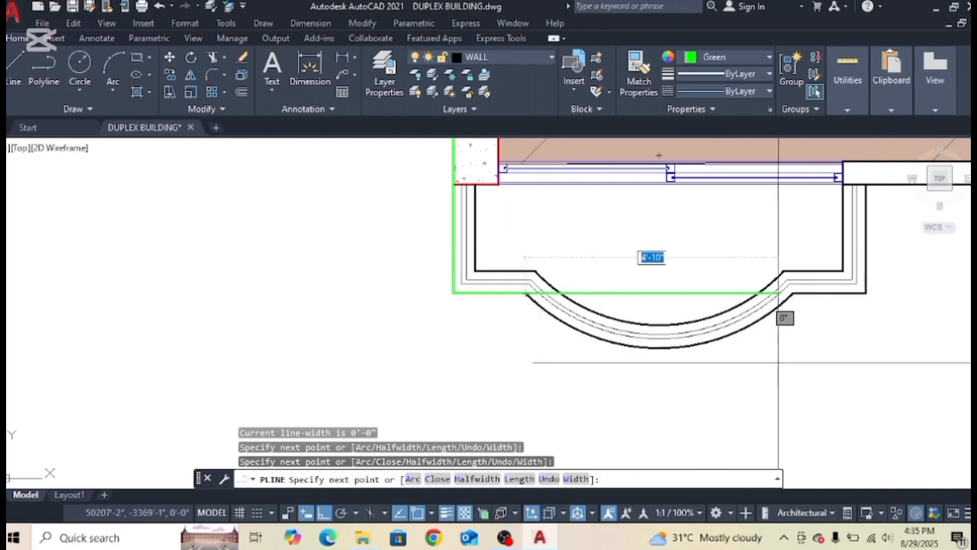
{"action": "left_click", "coordinate": [525, 295]}
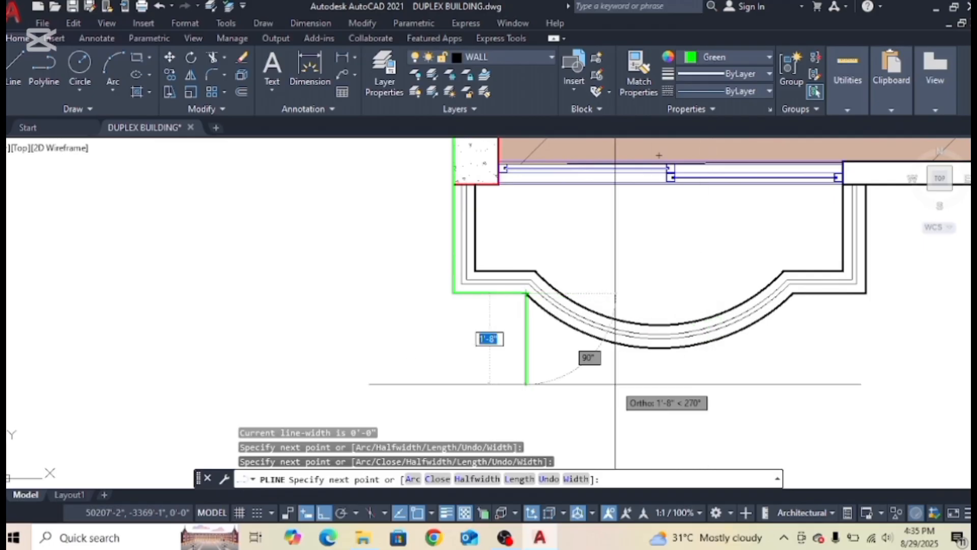
Continue the polyline with arc segments, Ortho off, through the midpoint of the veranda's outer curve to the curve's right end.
{"action": "scroll", "coordinate": [514, 310], "scroll_direction": "up", "scroll_amount": 3}
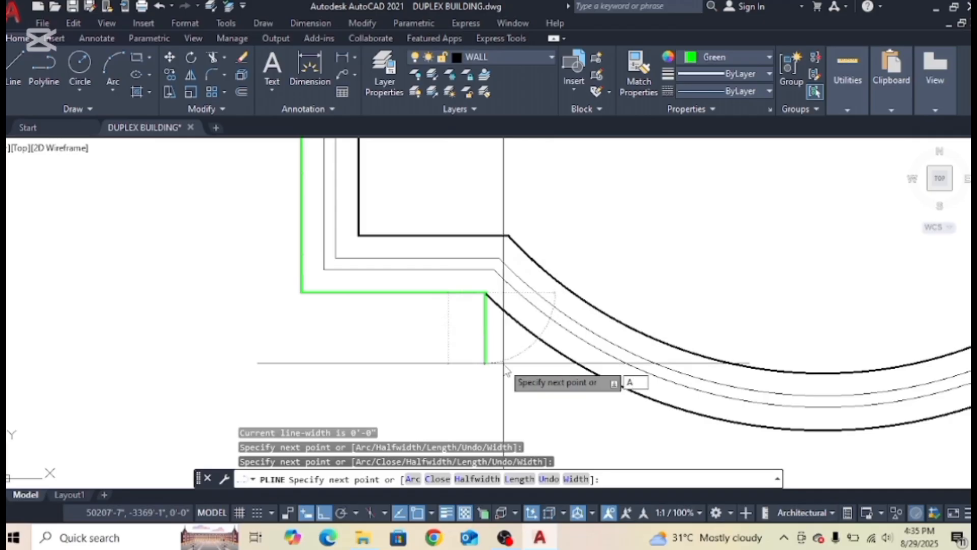
{"action": "key", "text": "Return"}
{"action": "scroll", "coordinate": [504, 363], "scroll_direction": "down", "scroll_amount": 3}
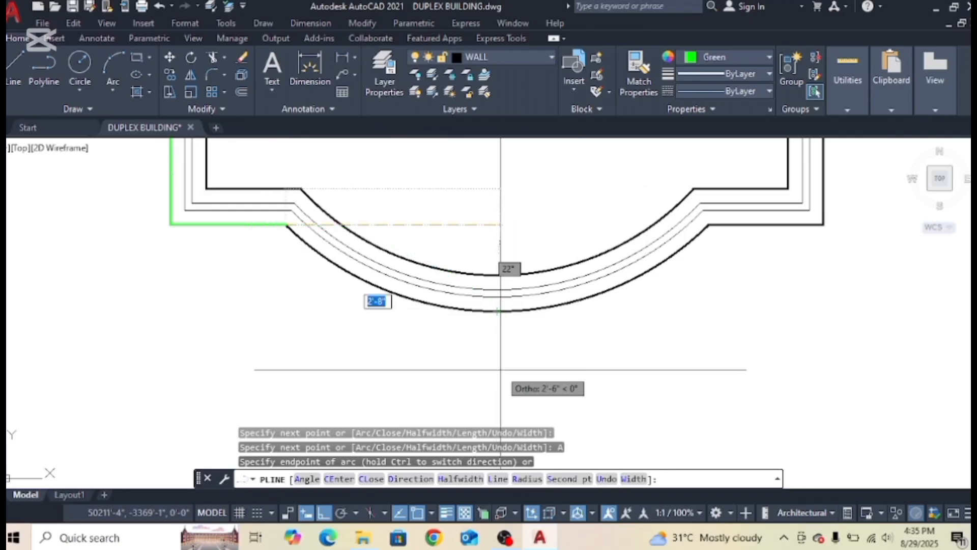
{"action": "key", "text": "F8"}
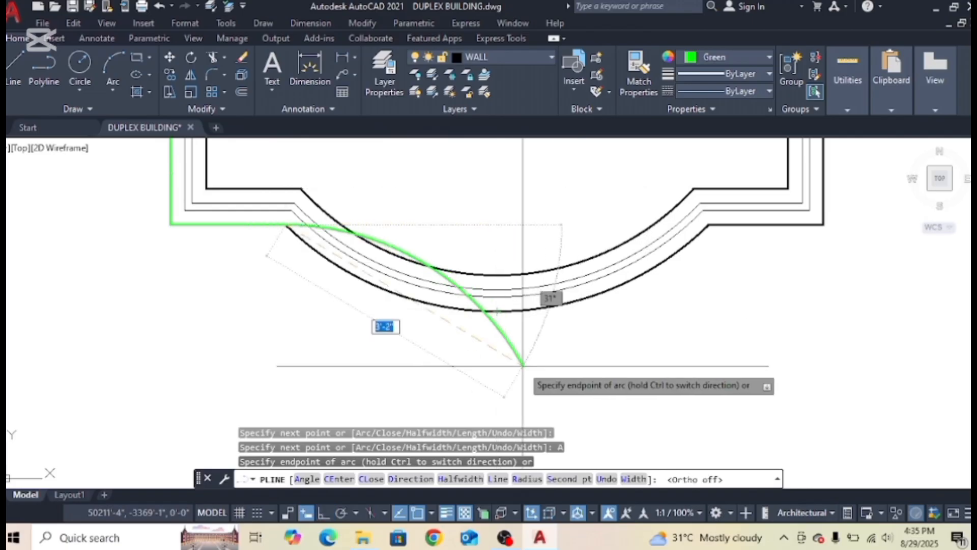
{"action": "left_click", "coordinate": [496, 308]}
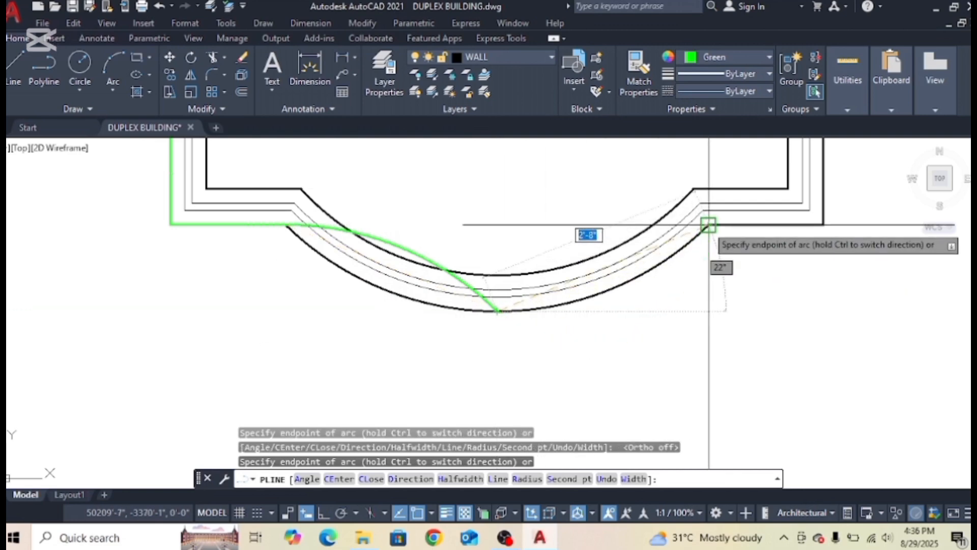
{"action": "mouse_move", "coordinate": [705, 225]}
{"action": "middle_mouse_down"}
{"action": "mouse_move", "coordinate": [701, 261]}
{"action": "mouse_move", "coordinate": [657, 305]}
{"action": "middle_mouse_up"}
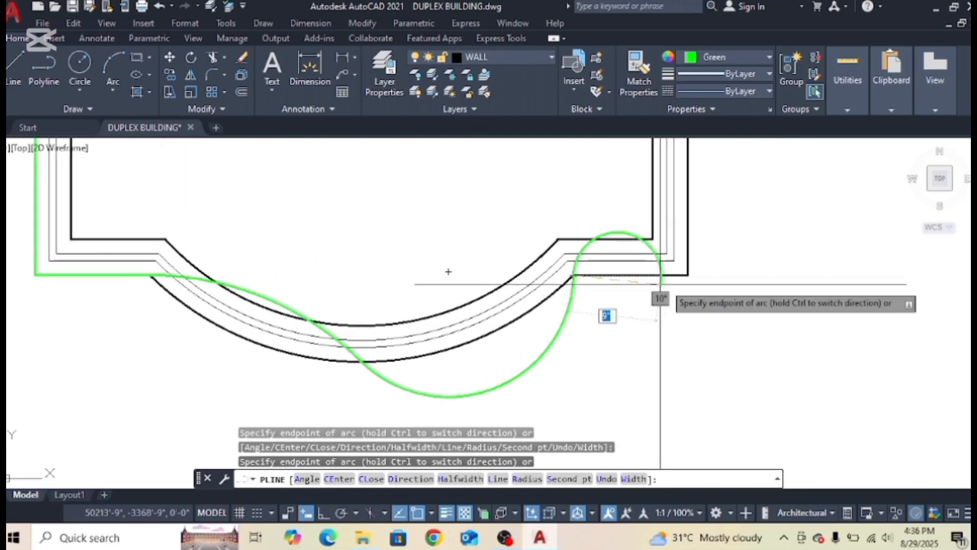
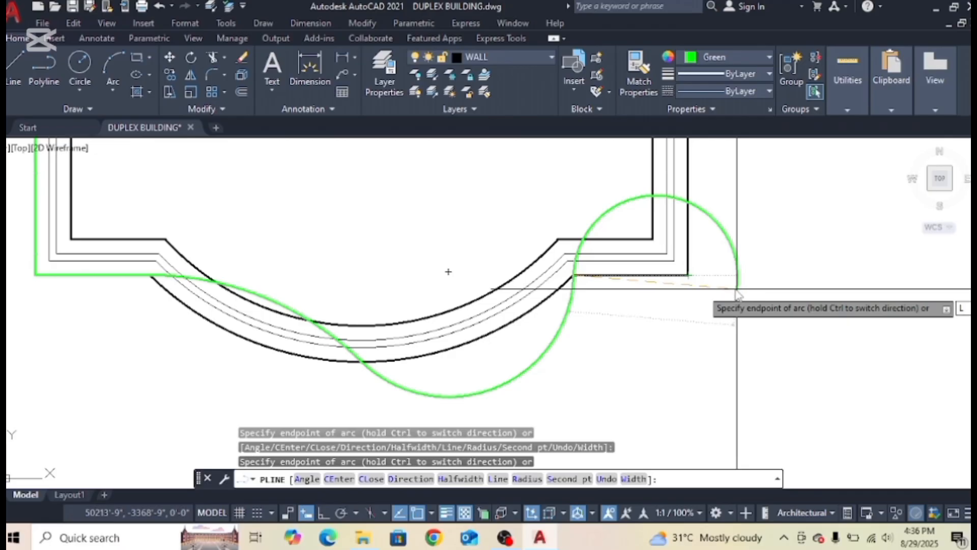
Switch the polyline back to straight segments and trace from the curve's end around the left veranda's corner to the open sky veranda.
{"action": "key", "text": "Return"}
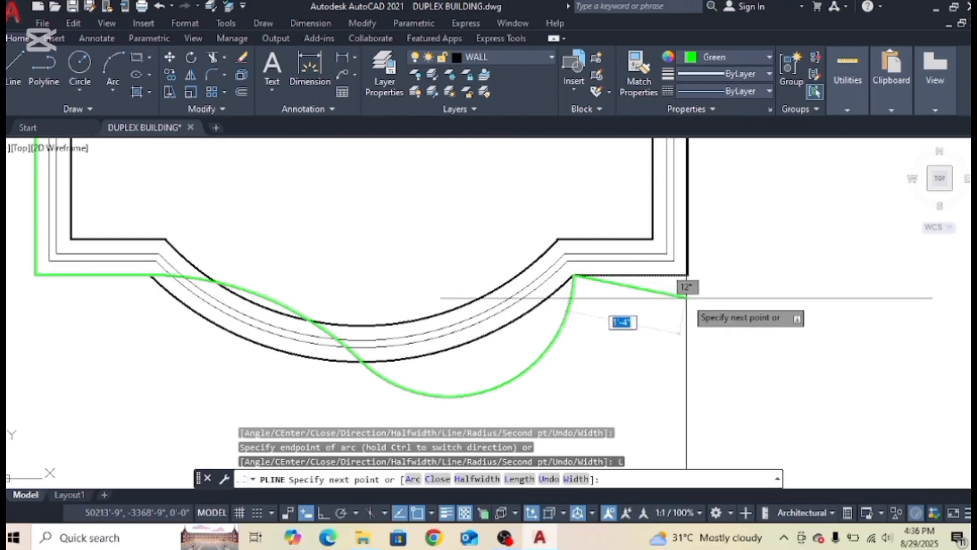
{"action": "left_click", "coordinate": [688, 275]}
{"action": "scroll", "coordinate": [684, 239], "scroll_direction": "down", "scroll_amount": 5}
{"action": "scroll", "coordinate": [636, 315], "scroll_direction": "up", "scroll_amount": 8}
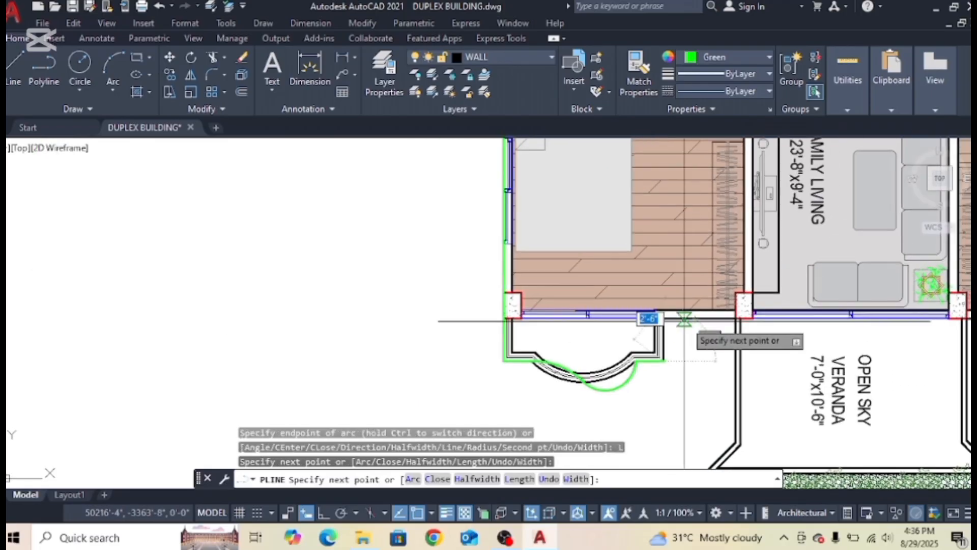
{"action": "middle_click_drag", "start_coordinate": [755, 369], "coordinate": [656, 246]}
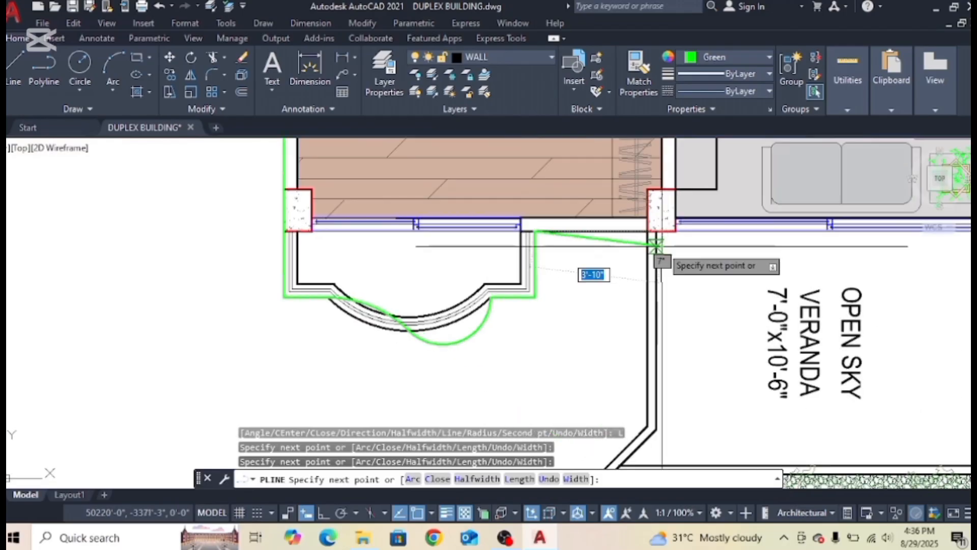
{"action": "scroll", "coordinate": [647, 231], "scroll_direction": "down", "scroll_amount": 3}
{"action": "scroll", "coordinate": [656, 283], "scroll_direction": "up", "scroll_amount": 5}
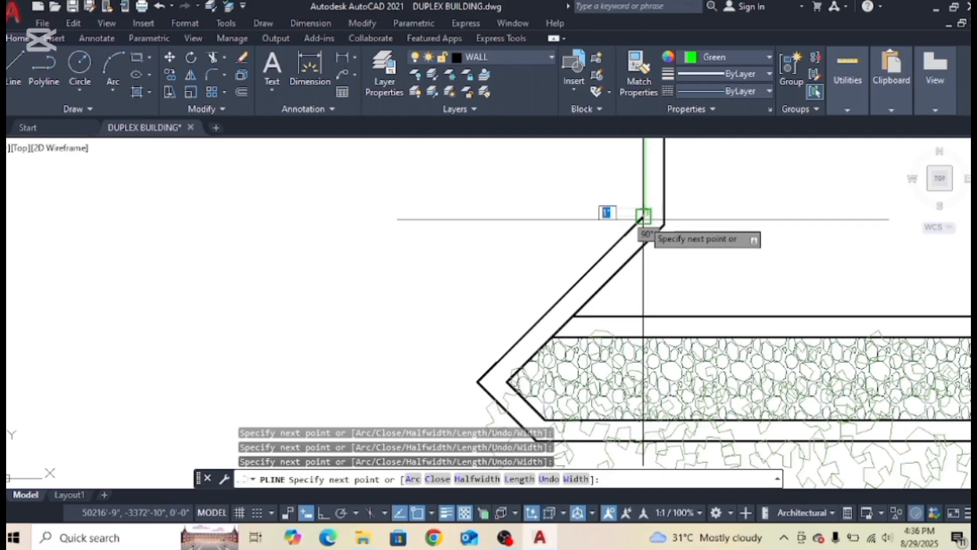
Continue the polyline down the open sky veranda's left wall, out to the planter's left tip and in to its lower left corner.
{"action": "left_click", "coordinate": [643, 216]}
{"action": "left_click", "coordinate": [477, 382]}
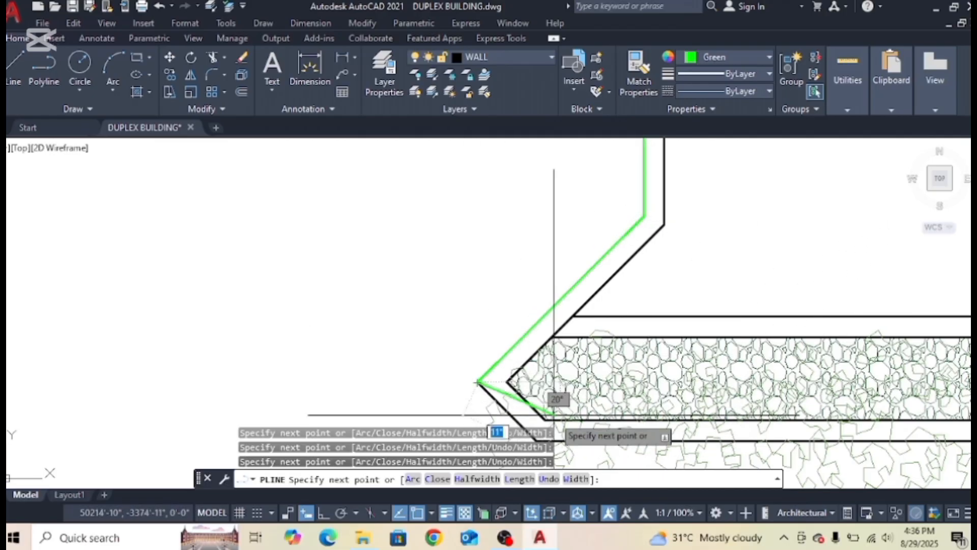
{"action": "middle_click_drag", "start_coordinate": [546, 463], "coordinate": [512, 298]}
{"action": "scroll", "coordinate": [513, 297], "scroll_direction": "up", "scroll_amount": 2}
{"action": "left_click", "coordinate": [497, 266]}
{"action": "scroll", "coordinate": [497, 266], "scroll_direction": "down", "scroll_amount": 4}
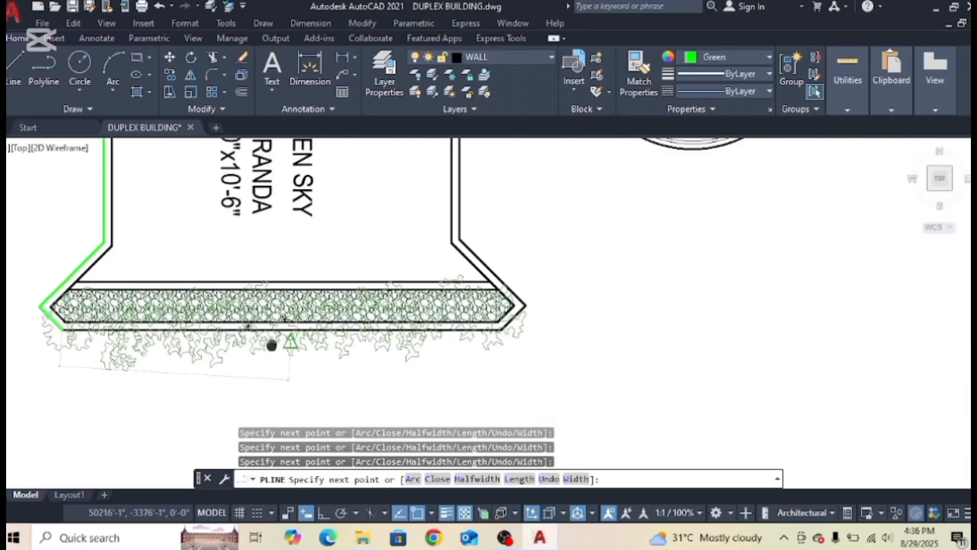
Continue the polyline along the planter's lower edge, out to its right tip and back to the open sky veranda's right wall bend.
{"action": "scroll", "coordinate": [491, 330], "scroll_direction": "up", "scroll_amount": 2}
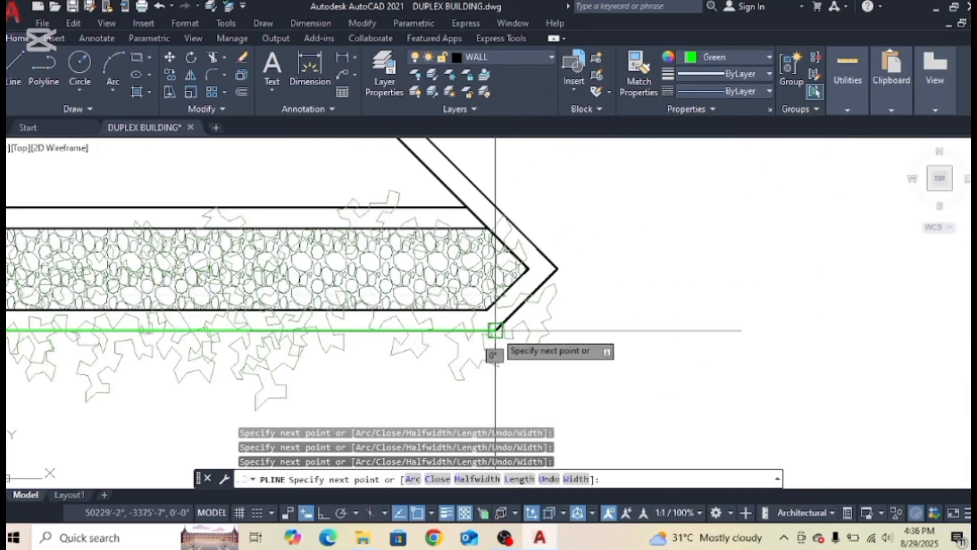
{"action": "left_click", "coordinate": [495, 331]}
{"action": "left_click", "coordinate": [556, 269]}
{"action": "scroll", "coordinate": [556, 268], "scroll_direction": "down", "scroll_amount": 4}
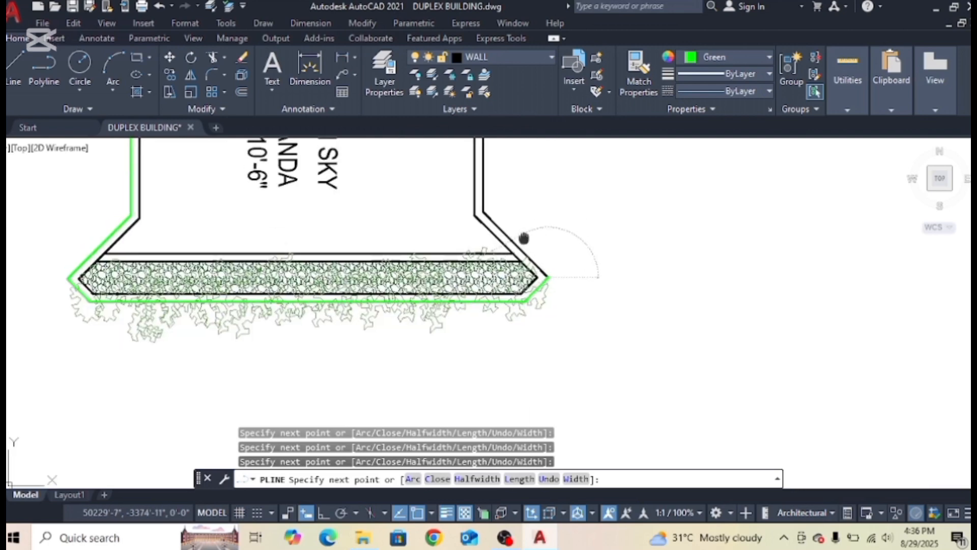
{"action": "left_click", "coordinate": [500, 360]}
Continue the polyline up the right wall, across to the BED-02 veranda and around its outer corner to the start of its curve.
{"action": "scroll", "coordinate": [486, 194], "scroll_direction": "up", "scroll_amount": 1}
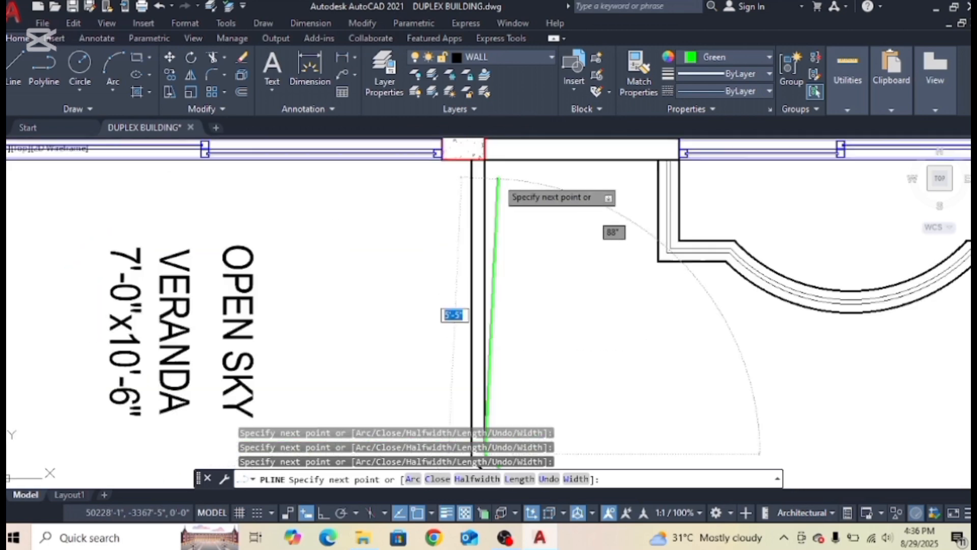
{"action": "left_click", "coordinate": [485, 159]}
{"action": "middle_click_drag", "start_coordinate": [621, 174], "coordinate": [588, 249]}
{"action": "left_click", "coordinate": [626, 233]}
{"action": "left_click", "coordinate": [626, 334]}
{"action": "left_click", "coordinate": [693, 334]}
{"action": "middle_click_drag", "start_coordinate": [720, 371], "coordinate": [479, 291]}
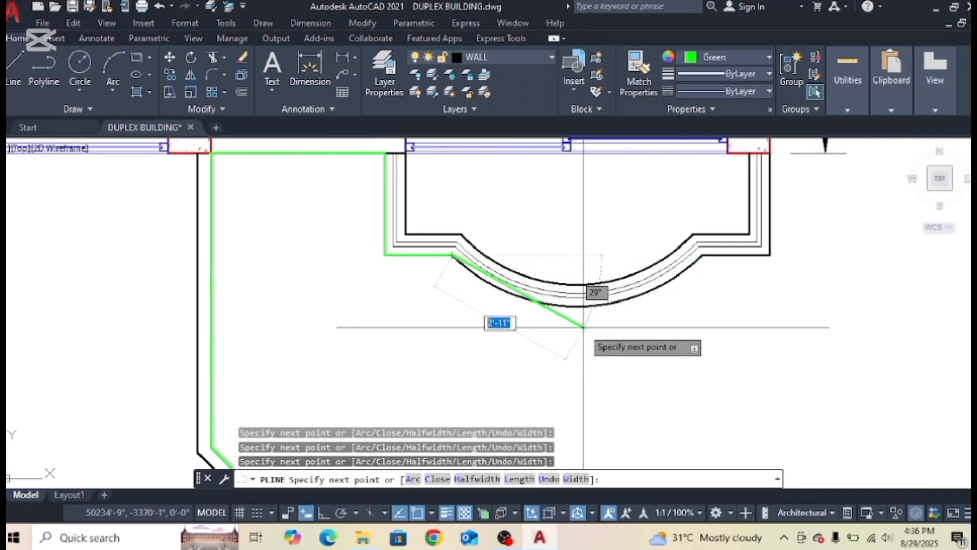
Trace the BED-02 veranda's outer curve with arc segments through its midpoint, and return the polyline to straight segments.
{"action": "key", "text": "Return"}
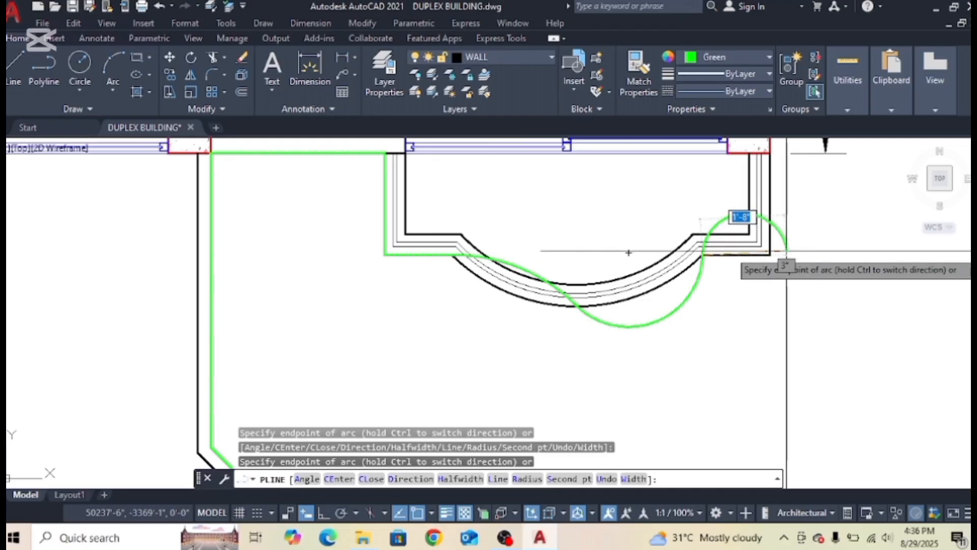
{"action": "type", "text": "L"}
{"action": "key", "text": "Return"}
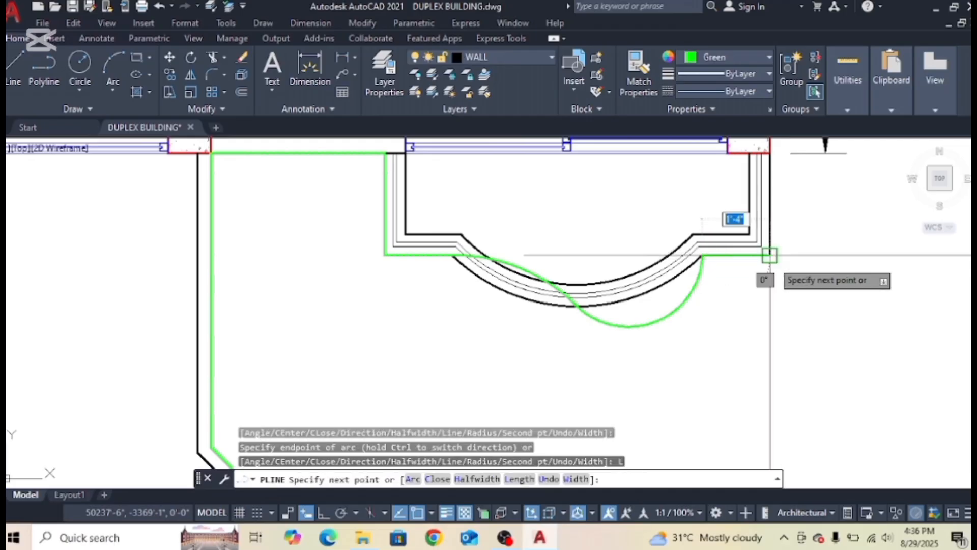
Continue the polyline from the BED-02 veranda's outer corner up to the plan's corner by BED-04, and close it at BED-03.
{"action": "scroll", "coordinate": [793, 198], "scroll_direction": "down", "scroll_amount": 6}
{"action": "mouse_move", "coordinate": [793, 199]}
{"action": "middle_mouse_down"}
{"action": "mouse_move", "coordinate": [763, 305]}
{"action": "mouse_move", "coordinate": [722, 244]}
{"action": "middle_mouse_up"}
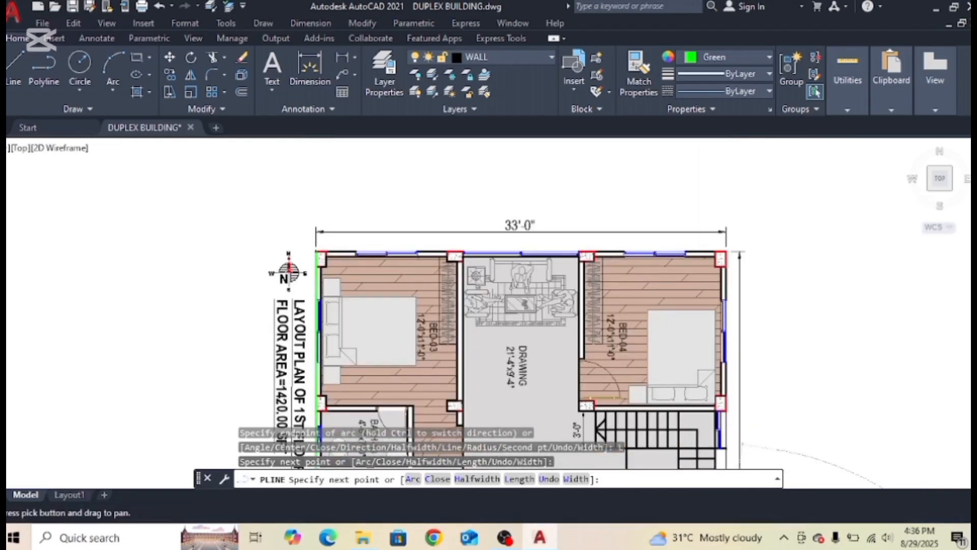
{"action": "scroll", "coordinate": [722, 240], "scroll_direction": "up", "scroll_amount": 5}
{"action": "scroll", "coordinate": [722, 240], "scroll_direction": "down", "scroll_amount": 4}
{"action": "middle_click_drag", "start_coordinate": [336, 264], "coordinate": [631, 265]}
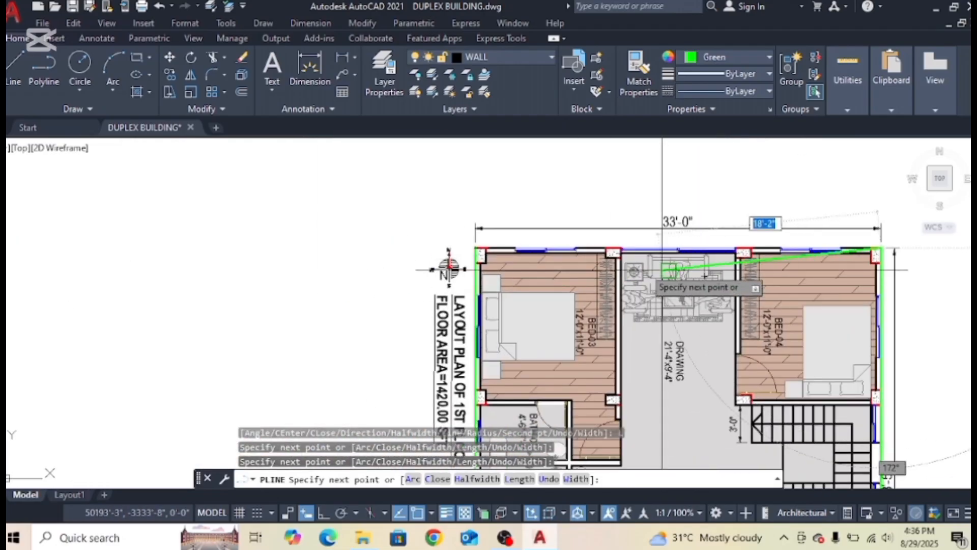
{"action": "scroll", "coordinate": [478, 263], "scroll_direction": "up", "scroll_amount": 7}
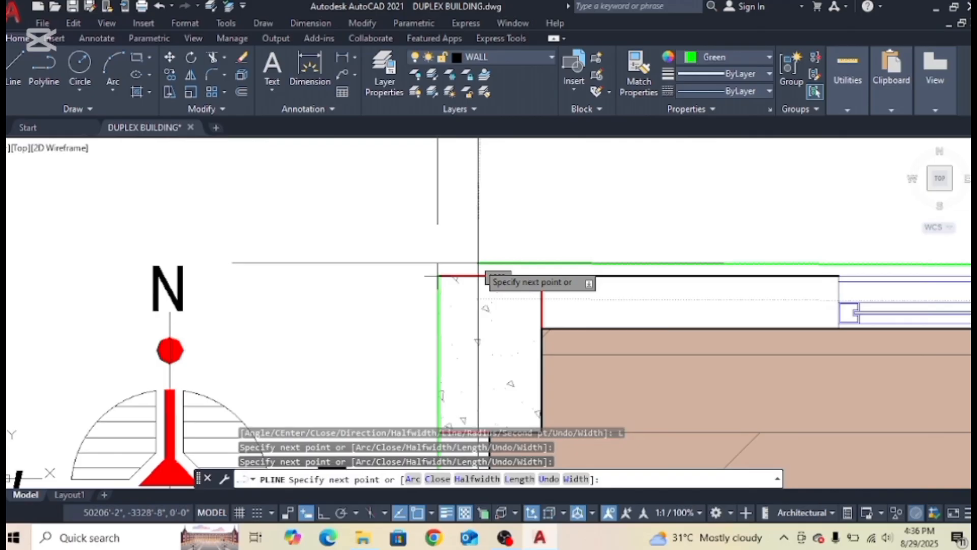
{"action": "type", "text": "C"}
{"action": "key", "text": "Return"}
Stretch the polyline's two arc segments at the BED-01 veranda by their midpoints onto the veranda's outer curve.
{"action": "scroll", "coordinate": [561, 277], "scroll_direction": "down", "scroll_amount": 2}
{"action": "left_click", "coordinate": [560, 275]}
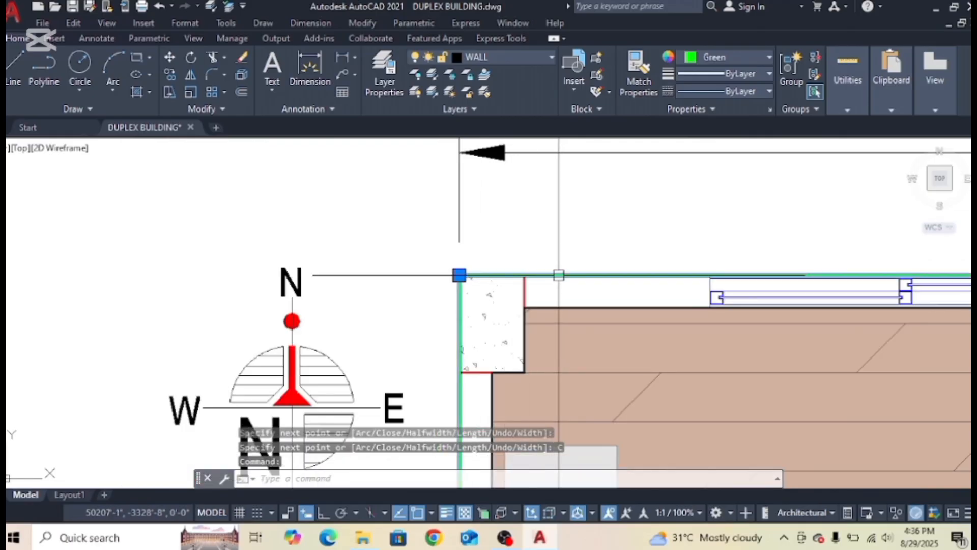
{"action": "scroll", "coordinate": [560, 275], "scroll_direction": "down", "scroll_amount": 3}
{"action": "middle_click_drag", "start_coordinate": [585, 301], "coordinate": [598, 240]}
{"action": "middle_click_drag", "start_coordinate": [606, 478], "coordinate": [578, 316]}
{"action": "scroll", "coordinate": [546, 314], "scroll_direction": "up", "scroll_amount": 6}
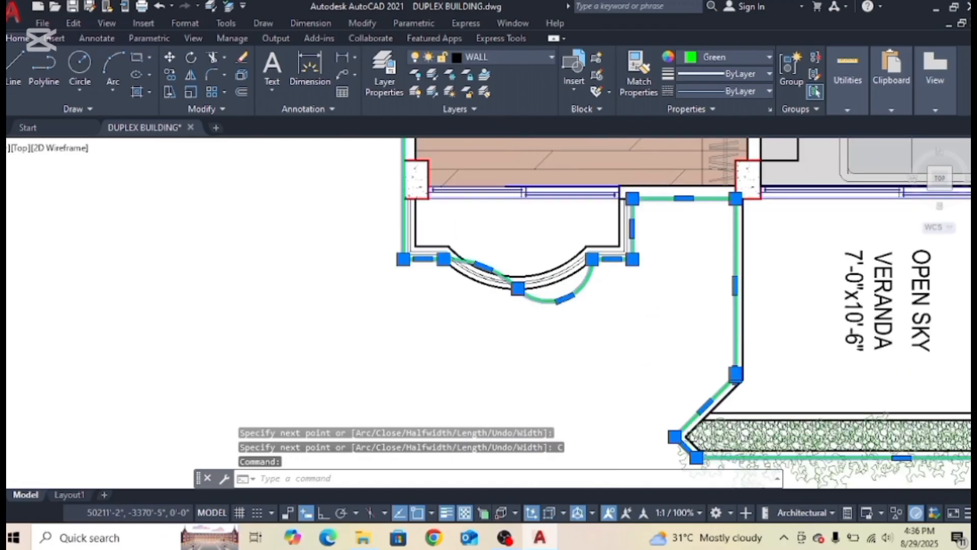
{"action": "left_click", "coordinate": [525, 297]}
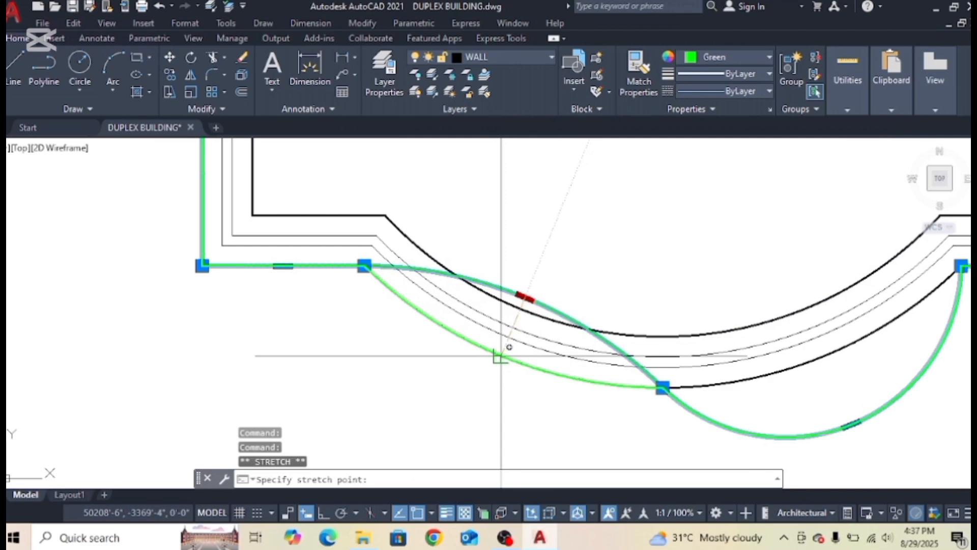
{"action": "left_click", "coordinate": [500, 356]}
{"action": "scroll", "coordinate": [543, 366], "scroll_direction": "down", "scroll_amount": 2}
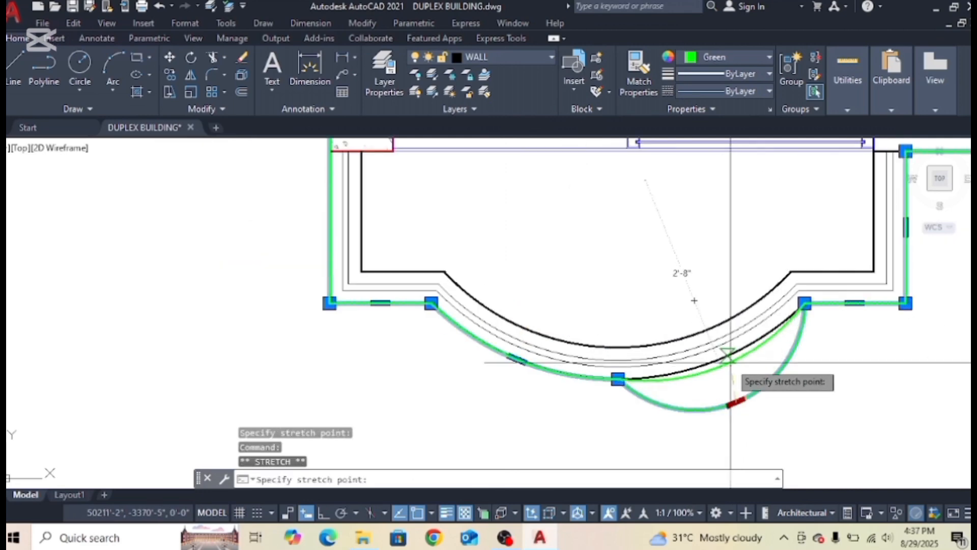
Stretch the polyline's two arc segments at the BED-02 veranda onto its outer curve, and clear the selection.
{"action": "scroll", "coordinate": [754, 371], "scroll_direction": "down", "scroll_amount": 5}
{"action": "scroll", "coordinate": [639, 370], "scroll_direction": "down", "scroll_amount": 1}
{"action": "scroll", "coordinate": [647, 297], "scroll_direction": "up", "scroll_amount": 5}
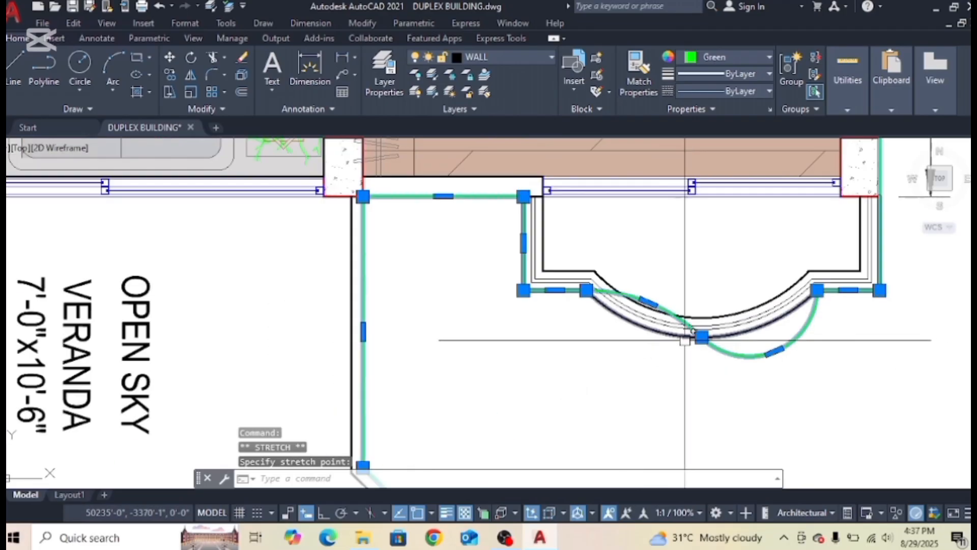
{"action": "left_click", "coordinate": [618, 273]}
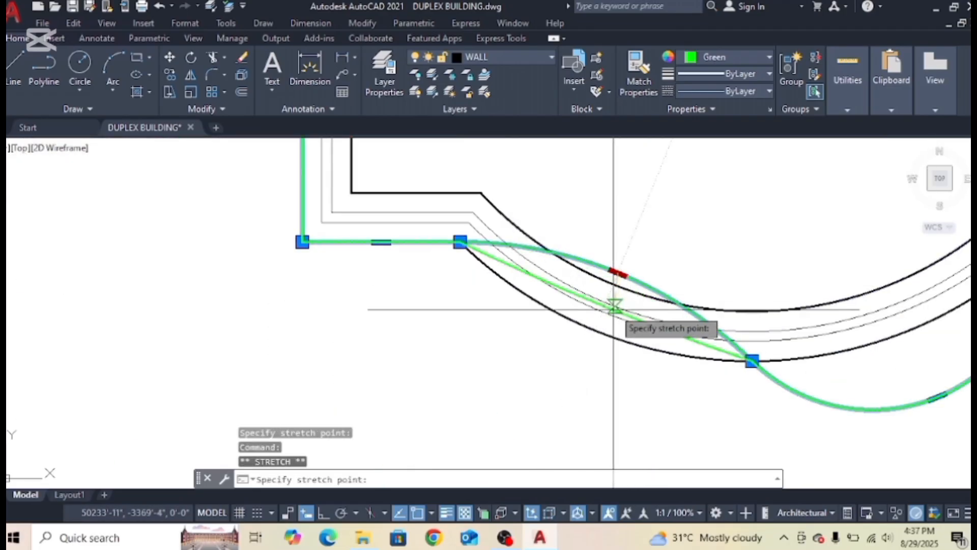
{"action": "left_click", "coordinate": [595, 329]}
{"action": "middle_click_drag", "start_coordinate": [891, 397], "coordinate": [548, 353]}
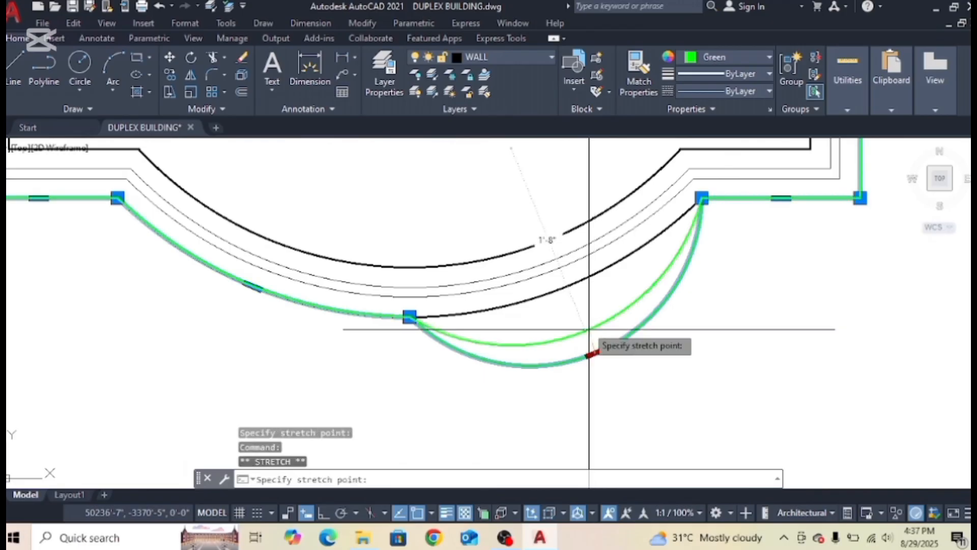
{"action": "left_click", "coordinate": [566, 284]}
{"action": "scroll", "coordinate": [508, 375], "scroll_direction": "down", "scroll_amount": 6}
{"action": "key", "text": "Escape"}
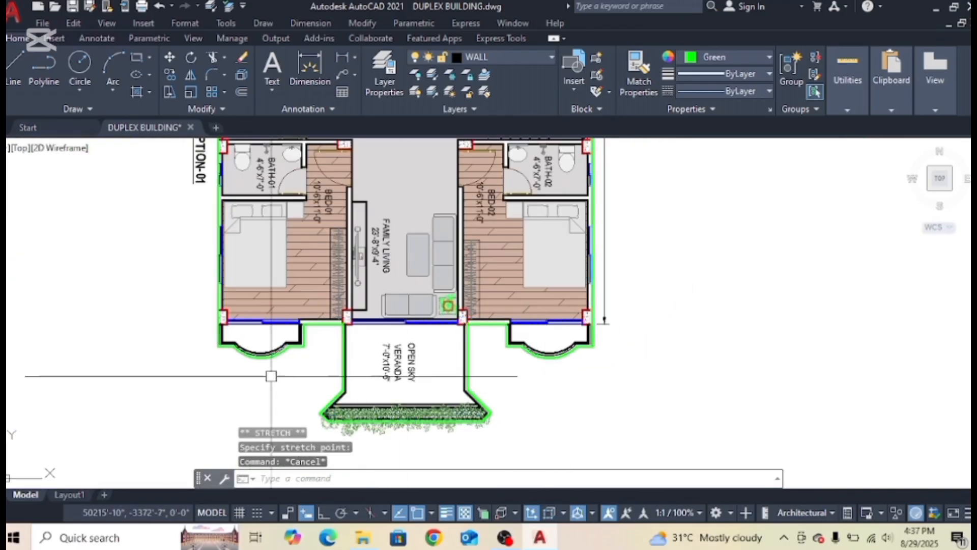
List the closed green boundary polyline's properties to read its area.
{"action": "scroll", "coordinate": [271, 373], "scroll_direction": "up", "scroll_amount": 4}
{"action": "left_click", "coordinate": [569, 298]}
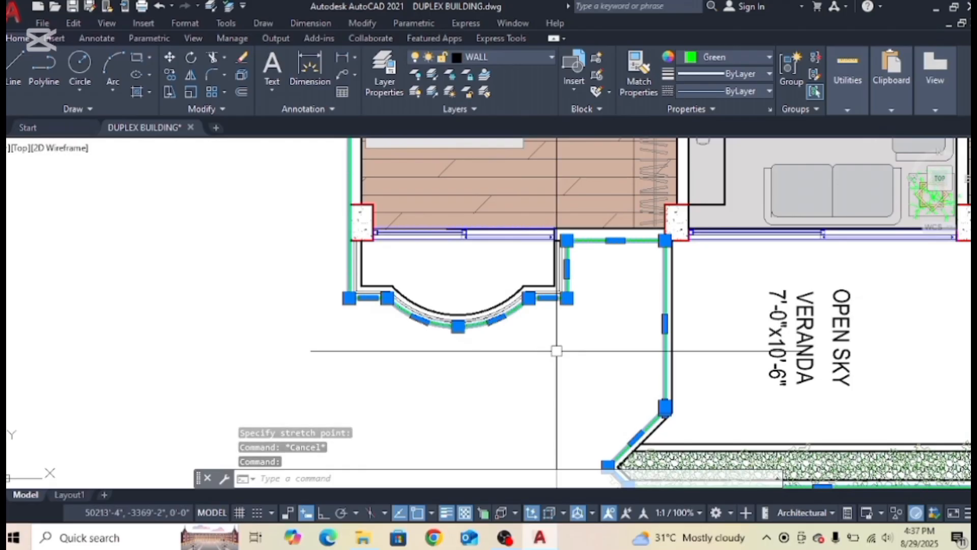
{"action": "type", "text": "L"}
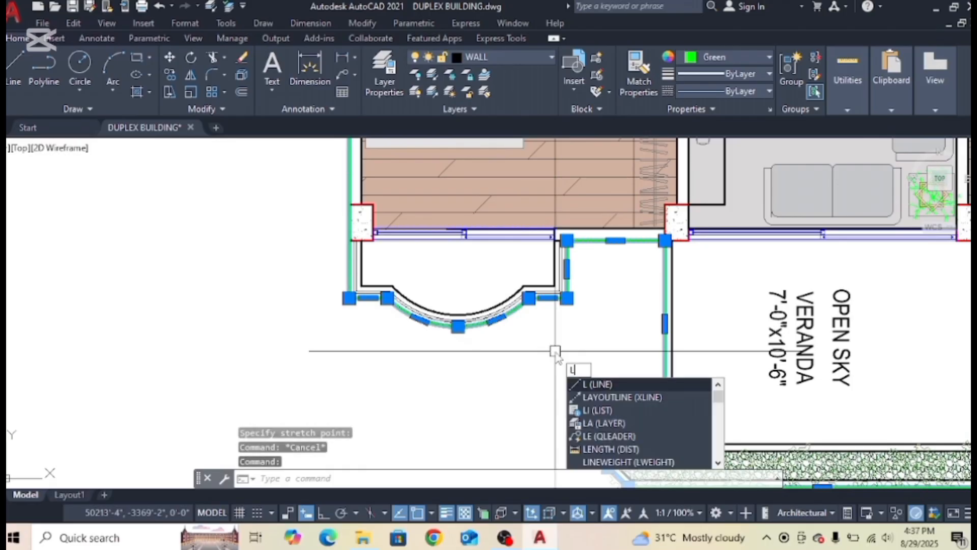
{"action": "type", "text": "I"}
{"action": "key", "text": "Return"}
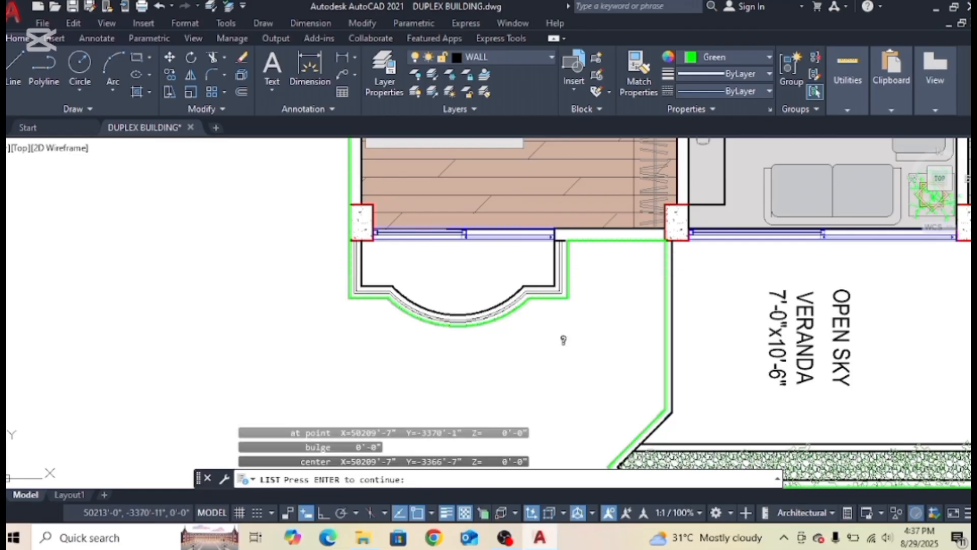
{"action": "key", "text": "Return"}
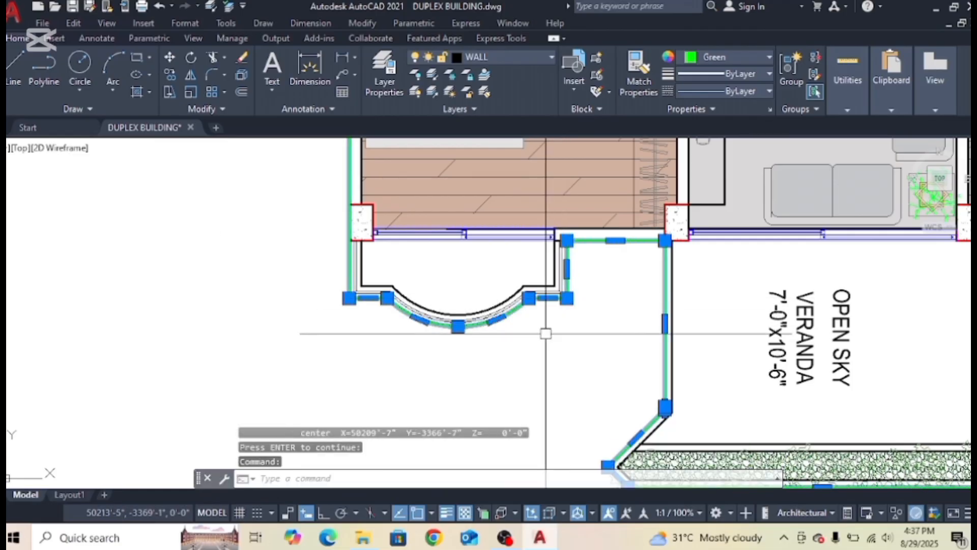
Erase the green boundary polyline from the floor plan.
{"action": "key", "text": "Delete"}
{"action": "scroll", "coordinate": [546, 333], "scroll_direction": "down", "scroll_amount": 6}
{"action": "key", "text": "Escape"}
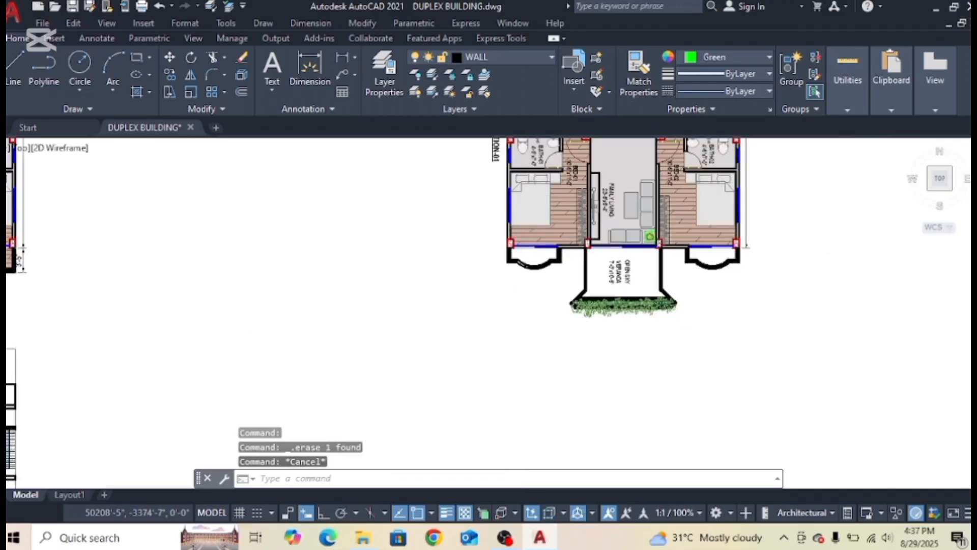
{"action": "scroll", "coordinate": [330, 390], "scroll_direction": "down", "scroll_amount": 5}
{"action": "scroll", "coordinate": [329, 390], "scroll_direction": "up", "scroll_amount": 5}
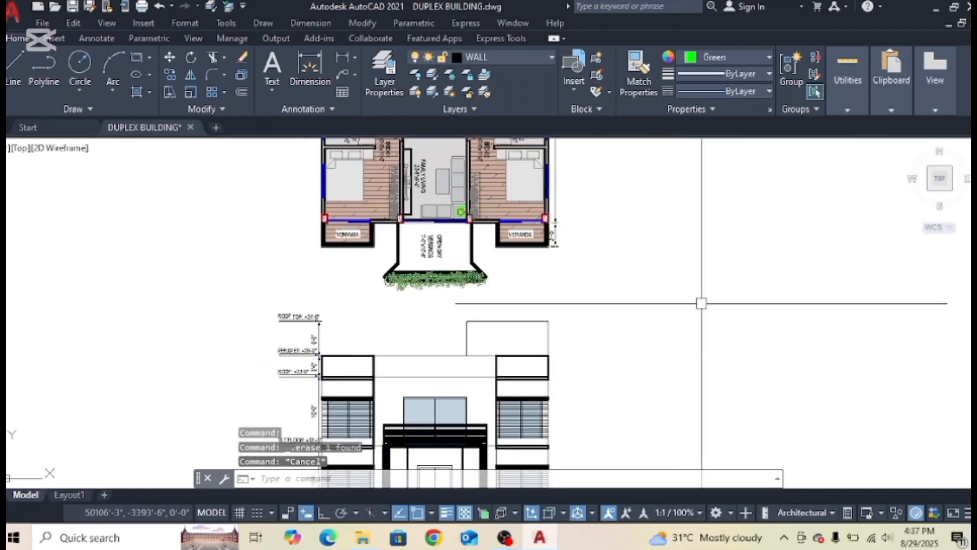
{"action": "scroll", "coordinate": [701, 304], "scroll_direction": "down", "scroll_amount": 3}
{"action": "scroll", "coordinate": [525, 301], "scroll_direction": "up", "scroll_amount": 6}
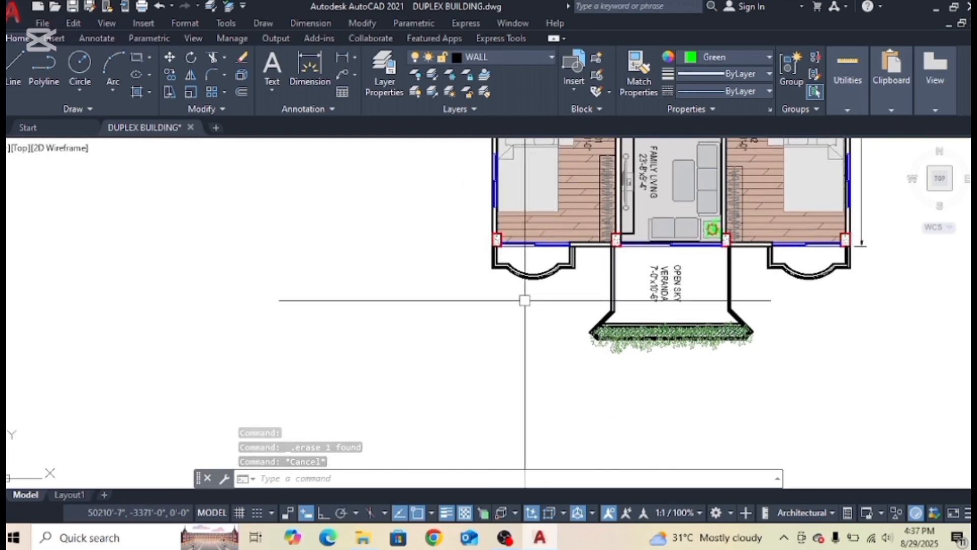
{"action": "key", "text": "Escape"}
{"action": "key", "text": "Escape"}
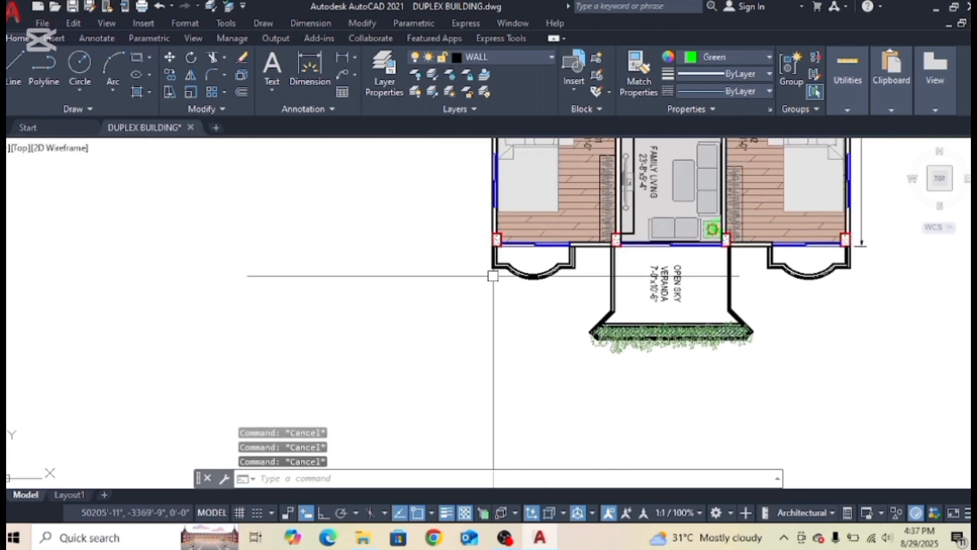
Project vertical construction lines through the two outer corners of the left-hand curved-front veranda.
{"action": "type", "text": "L"}
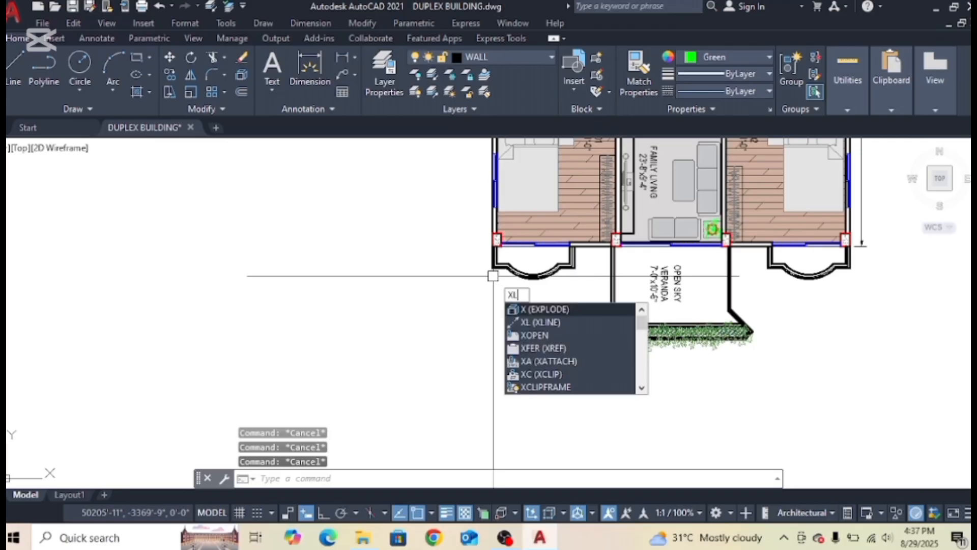
{"action": "key", "text": "Return"}
{"action": "key", "text": "Return"}
{"action": "scroll", "coordinate": [489, 271], "scroll_direction": "up", "scroll_amount": 6}
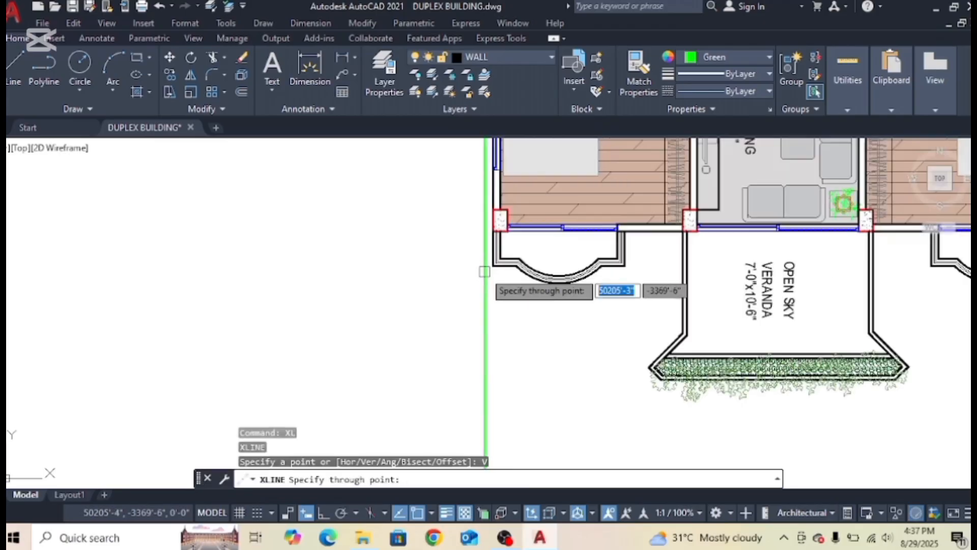
{"action": "left_click", "coordinate": [501, 256]}
{"action": "scroll", "coordinate": [552, 353], "scroll_direction": "down", "scroll_amount": 4}
{"action": "scroll", "coordinate": [696, 327], "scroll_direction": "up", "scroll_amount": 4}
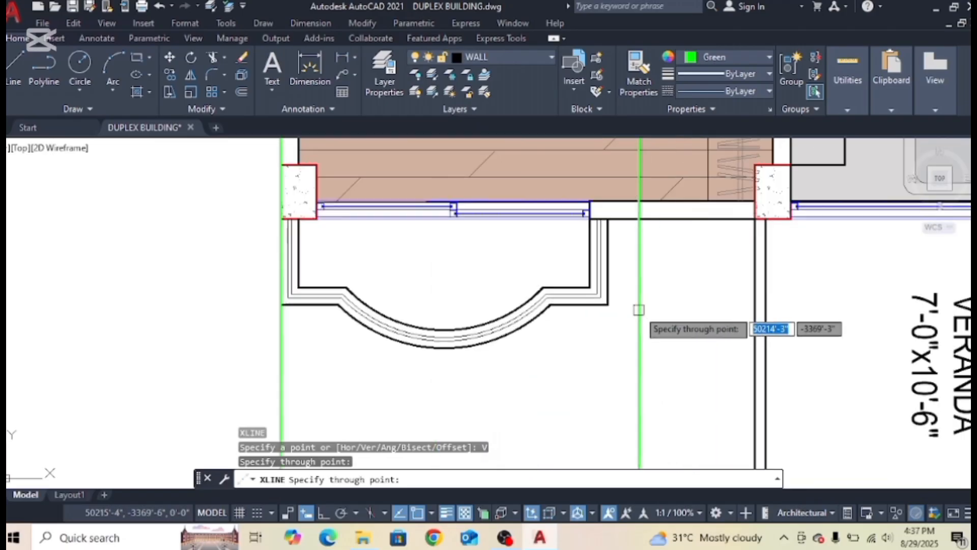
{"action": "left_click", "coordinate": [608, 304]}
Add vertical construction lines through both ends of the same veranda's curved front, and finish the construction lines.
{"action": "middle_click_drag", "start_coordinate": [464, 393], "coordinate": [709, 312]}
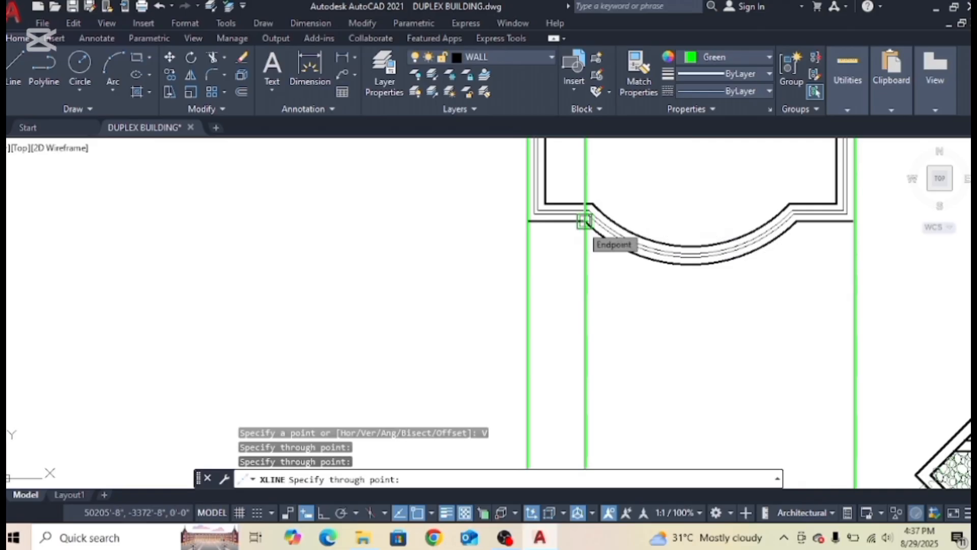
{"action": "left_click", "coordinate": [584, 220]}
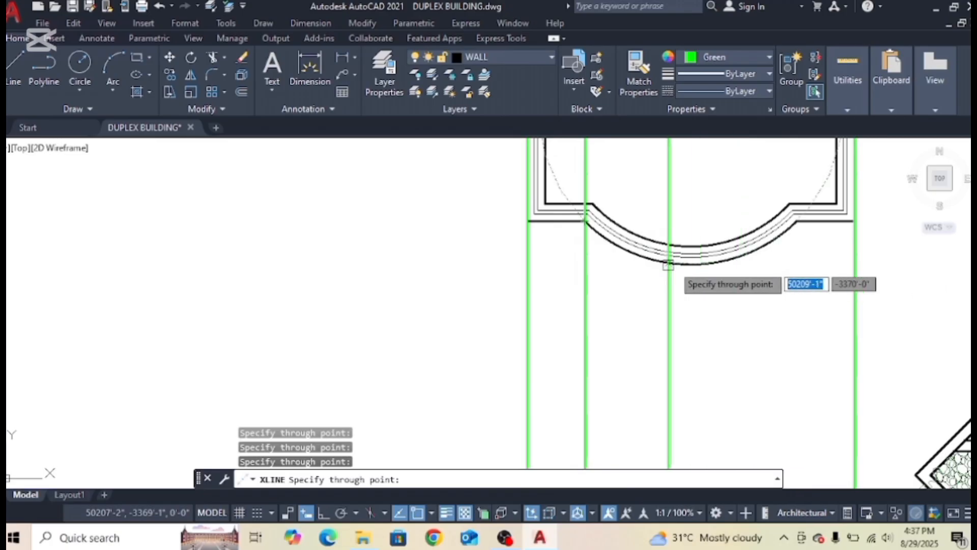
{"action": "left_click", "coordinate": [790, 204]}
{"action": "scroll", "coordinate": [558, 181], "scroll_direction": "down", "scroll_amount": 3}
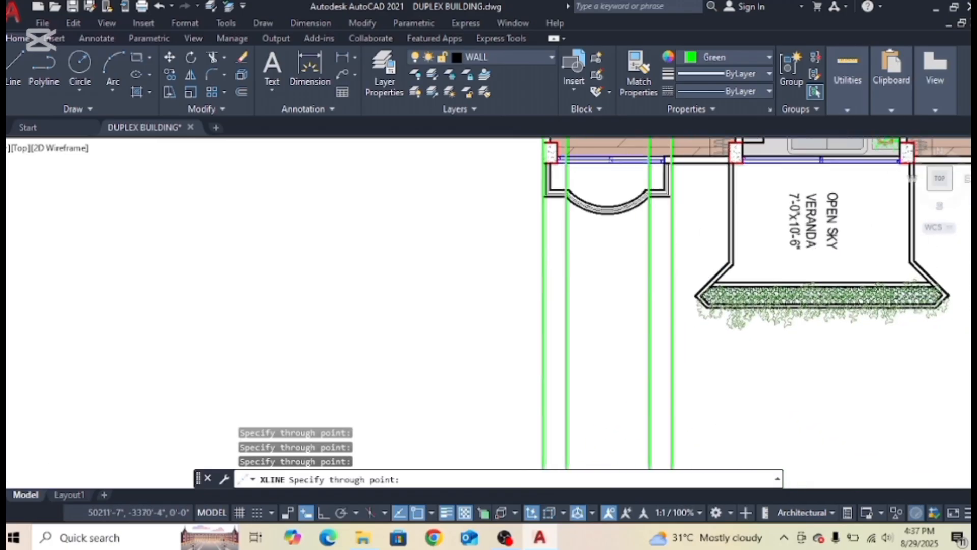
{"action": "key", "text": "Escape"}
{"action": "scroll", "coordinate": [537, 200], "scroll_direction": "up", "scroll_amount": 4}
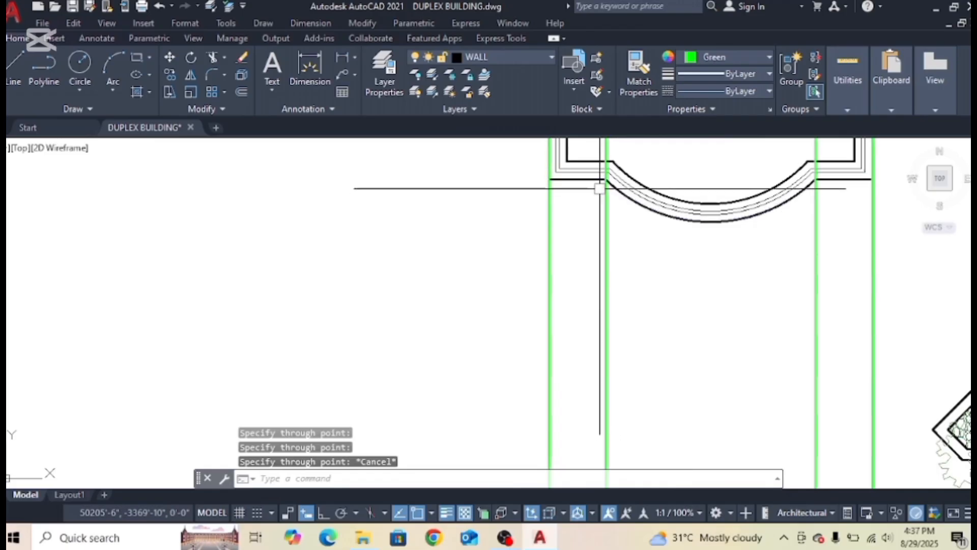
{"action": "middle_click_drag", "start_coordinate": [844, 201], "coordinate": [717, 275]}
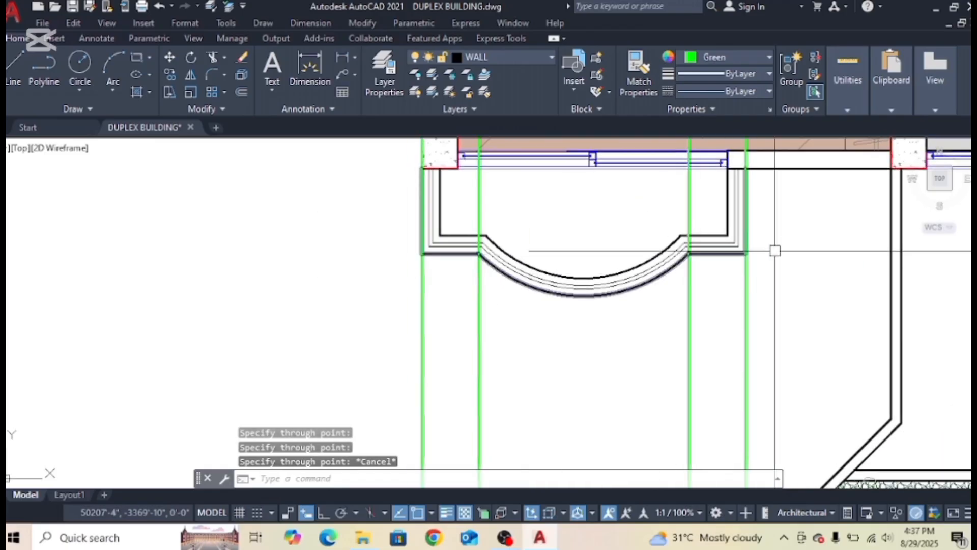
Draw a horizontal line about 38 feet long across the four construction lines below the plan, with Ortho on.
{"action": "scroll", "coordinate": [751, 267], "scroll_direction": "down", "scroll_amount": 4}
{"action": "middle_click_drag", "start_coordinate": [746, 309], "coordinate": [723, 219]}
{"action": "key", "text": "Escape"}
{"action": "middle_click_drag", "start_coordinate": [765, 354], "coordinate": [757, 292]}
{"action": "key", "text": "Return"}
{"action": "scroll", "coordinate": [777, 360], "scroll_direction": "down", "scroll_amount": 2}
{"action": "middle_click_drag", "start_coordinate": [773, 355], "coordinate": [711, 265]}
{"action": "left_click", "coordinate": [797, 300]}
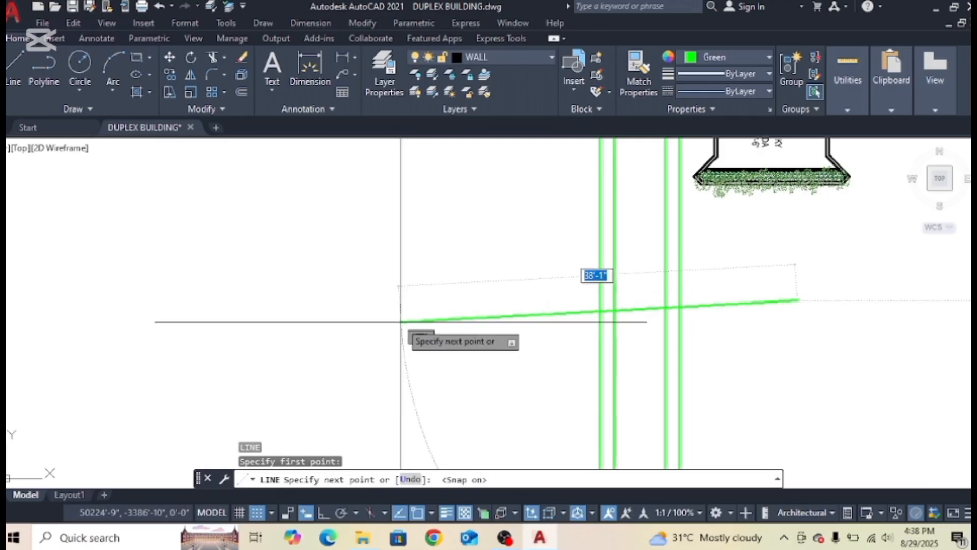
{"action": "key", "text": "F8"}
{"action": "left_click", "coordinate": [394, 300]}
{"action": "key", "text": "Escape"}
Set the colour of the construction lines and the horizontal line to ByLayer, and make ByLayer the current colour.
{"action": "left_click", "coordinate": [752, 268]}
{"action": "left_click", "coordinate": [506, 349]}
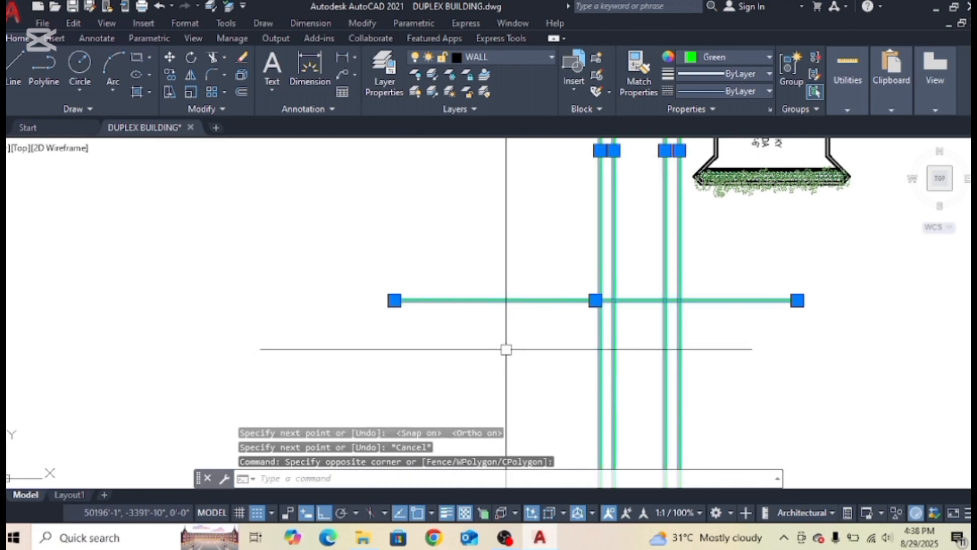
{"action": "left_click", "coordinate": [738, 55]}
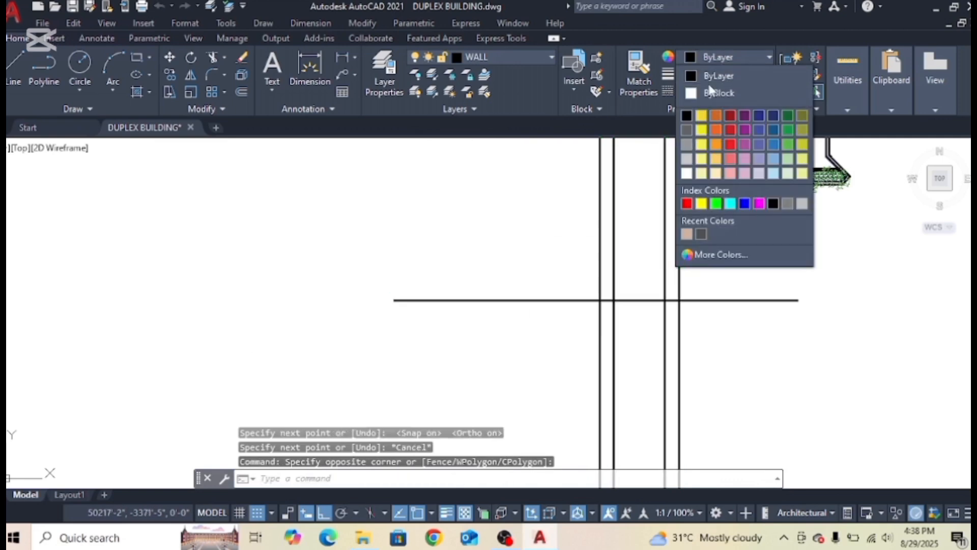
{"action": "left_click", "coordinate": [735, 54]}
{"action": "scroll", "coordinate": [672, 298], "scroll_direction": "down", "scroll_amount": 2}
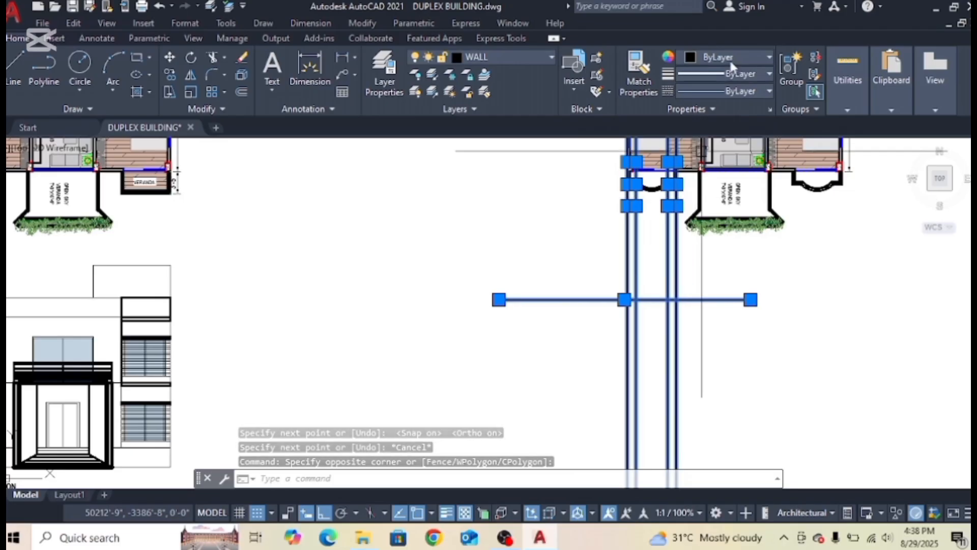
{"action": "scroll", "coordinate": [419, 428], "scroll_direction": "down", "scroll_amount": 2}
{"action": "key", "text": "Escape"}
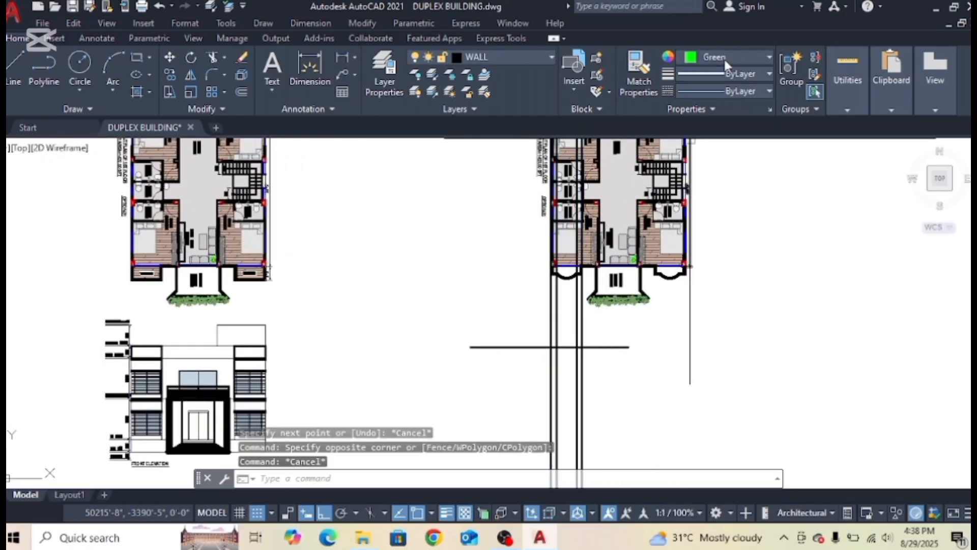
{"action": "left_click", "coordinate": [724, 60]}
{"action": "left_click", "coordinate": [722, 75]}
{"action": "scroll", "coordinate": [558, 351], "scroll_direction": "up", "scroll_amount": 4}
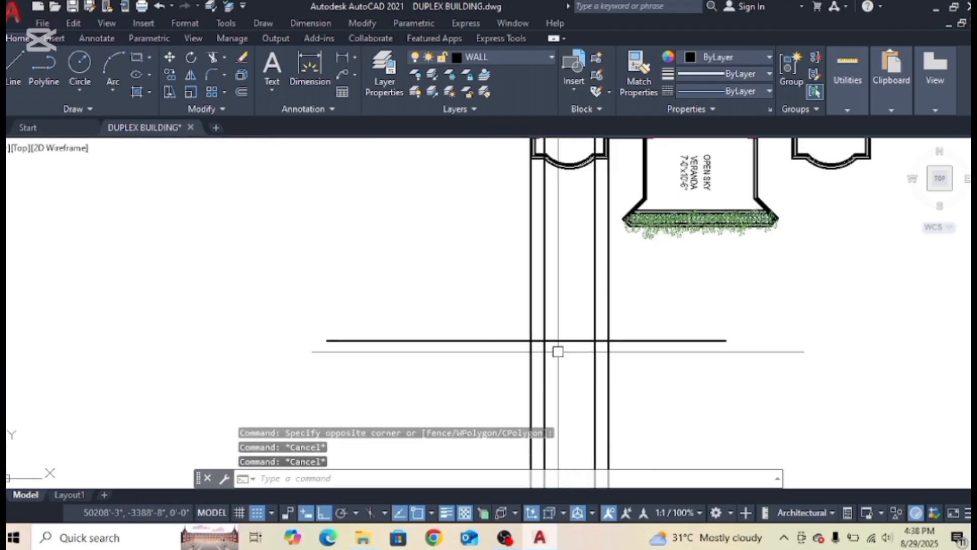
{"action": "key", "text": "Escape"}
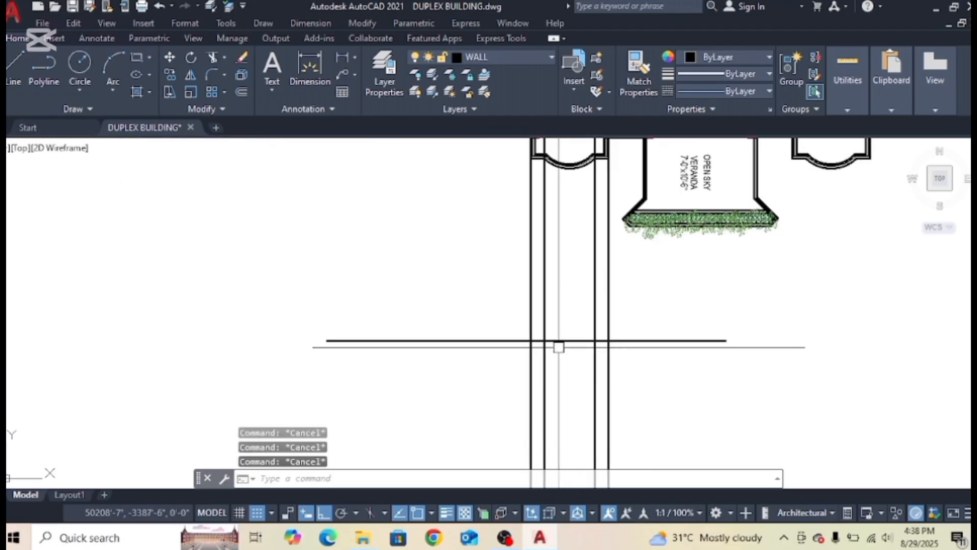
Try offsetting the horizontal line upward by 10 inches, and erase the offset copy.
{"action": "type", "text": "o"}
{"action": "key", "text": "Return"}
{"action": "type", "text": "10"}
{"action": "key", "text": "Return"}
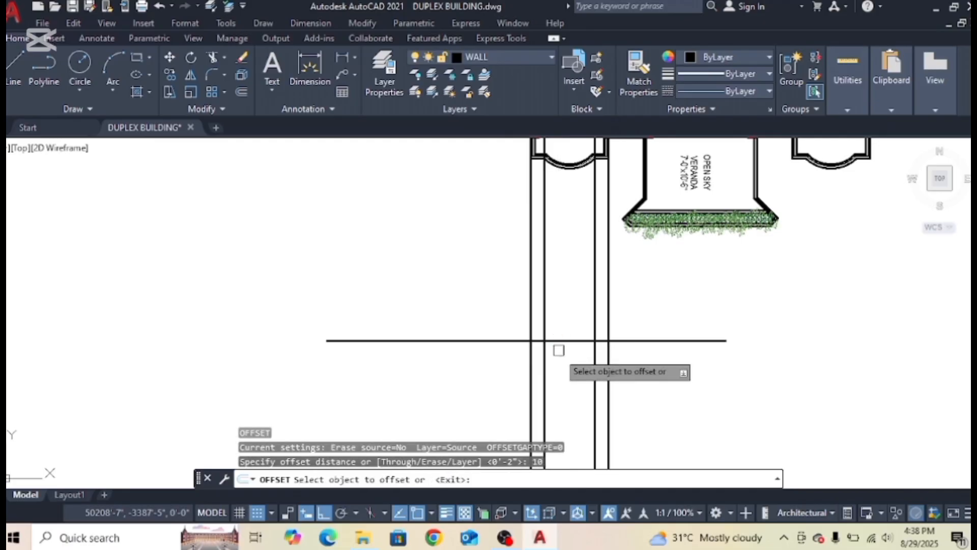
{"action": "left_click", "coordinate": [510, 341]}
{"action": "left_click", "coordinate": [475, 292]}
{"action": "key", "text": "Escape"}
{"action": "left_click", "coordinate": [480, 327]}
{"action": "left_click", "coordinate": [459, 328]}
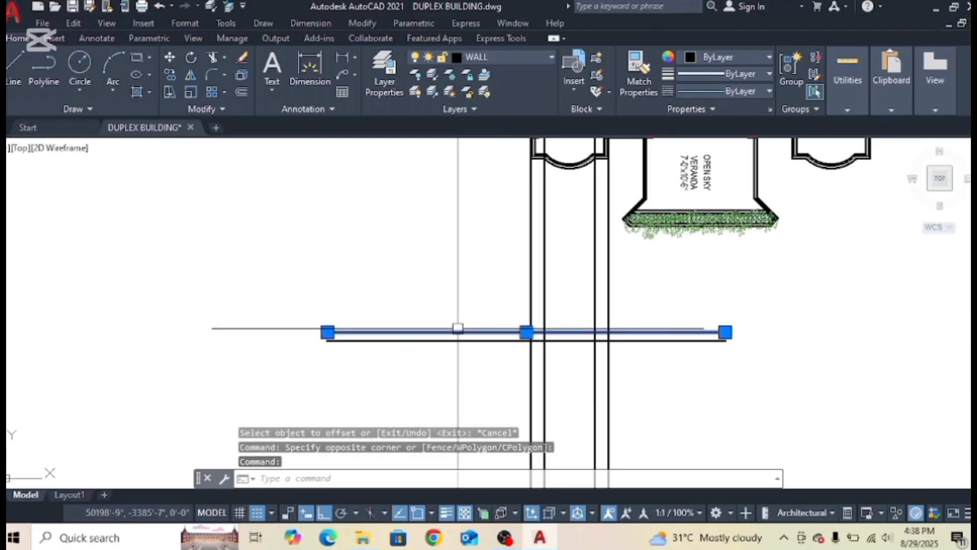
{"action": "key", "text": "Delete"}
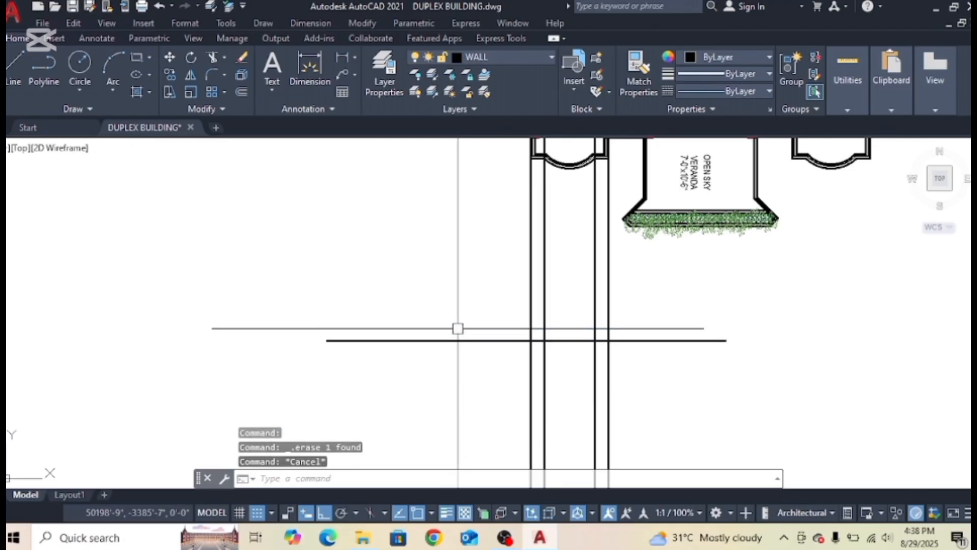
Offset the horizontal line upward by 10 feet.
{"action": "type", "text": "o"}
{"action": "key", "text": "Return"}
{"action": "type", "text": "10'"}
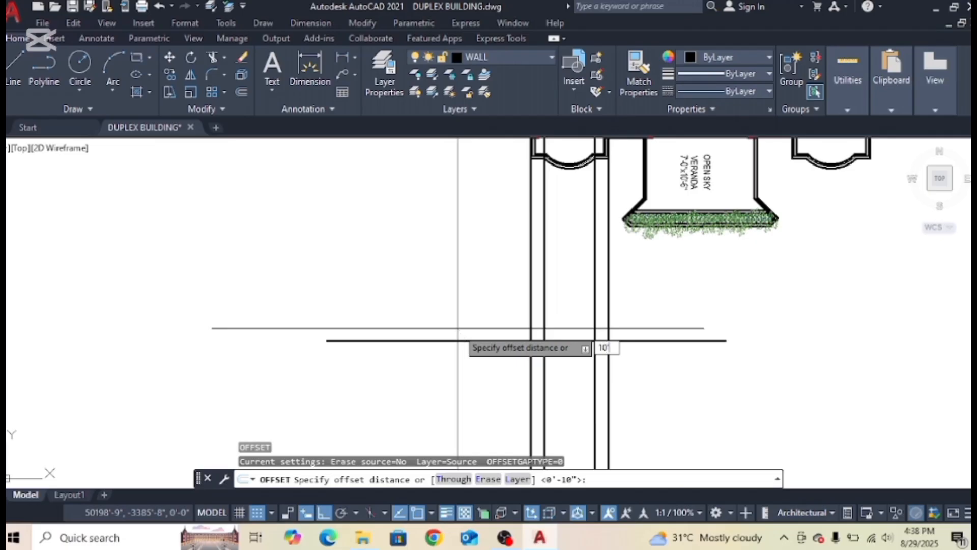
{"action": "key", "text": "Return"}
{"action": "left_click", "coordinate": [463, 340]}
{"action": "left_click", "coordinate": [639, 292]}
{"action": "key", "text": "Escape"}
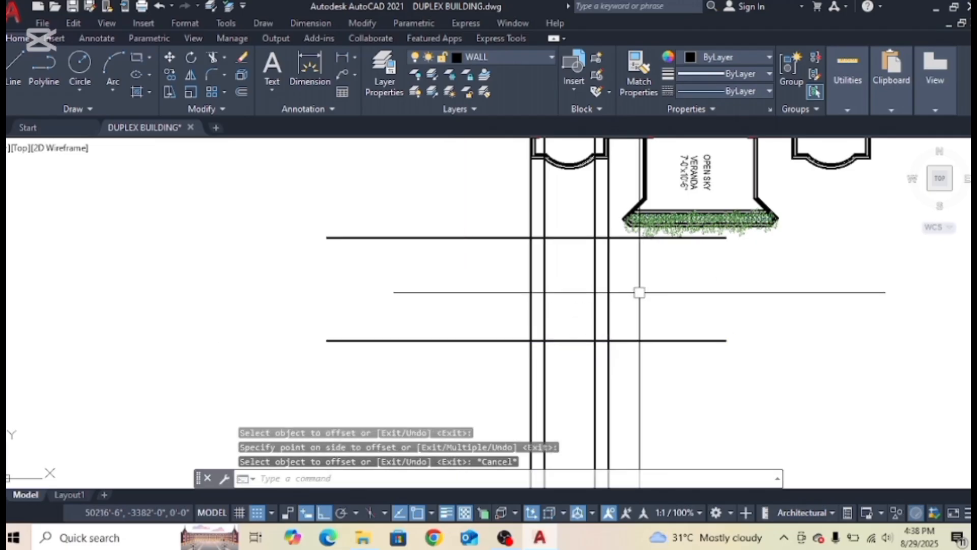
{"action": "key", "text": "Escape"}
{"action": "key", "text": "Escape"}
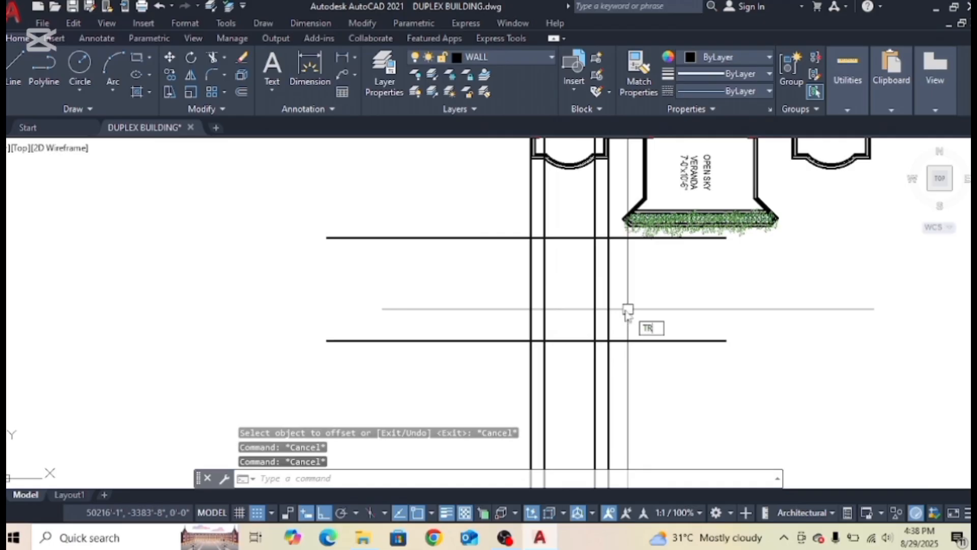
Trim the construction lines below the lower horizontal line and cut off the horizontal lines' overhanging ends.
{"action": "key", "text": "Return"}
{"action": "left_click", "coordinate": [648, 388]}
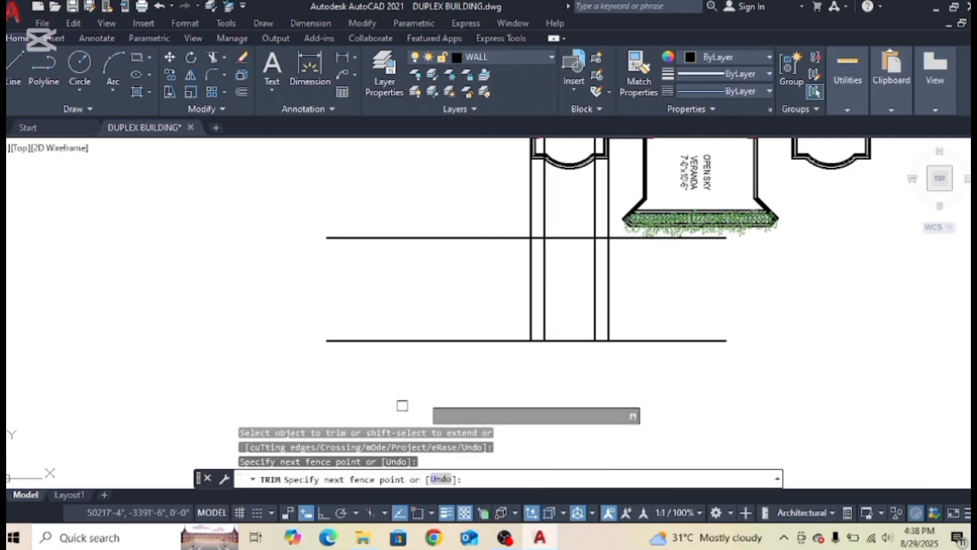
{"action": "left_click", "coordinate": [492, 228]}
{"action": "left_click", "coordinate": [467, 372]}
{"action": "left_click", "coordinate": [647, 338]}
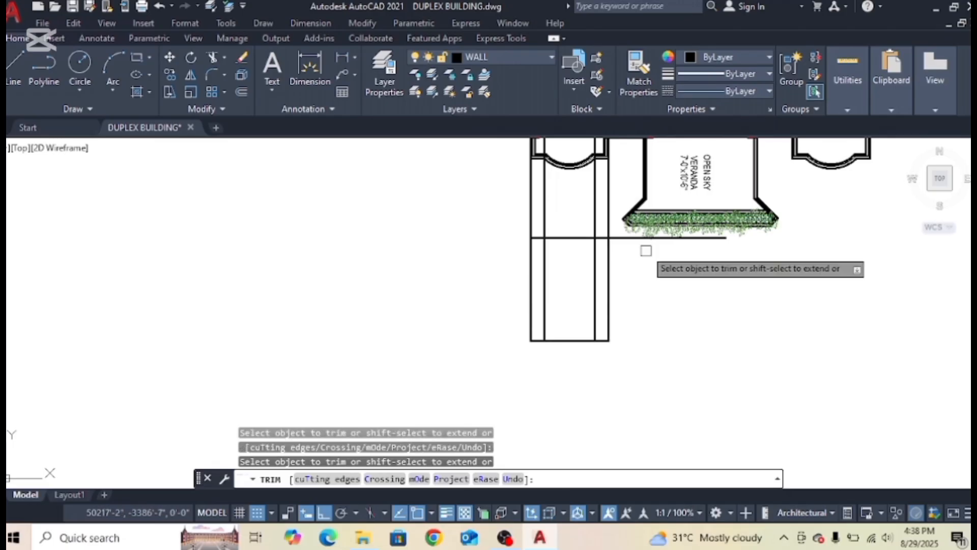
{"action": "scroll", "coordinate": [624, 240], "scroll_direction": "up", "scroll_amount": 4}
{"action": "key", "text": "Escape"}
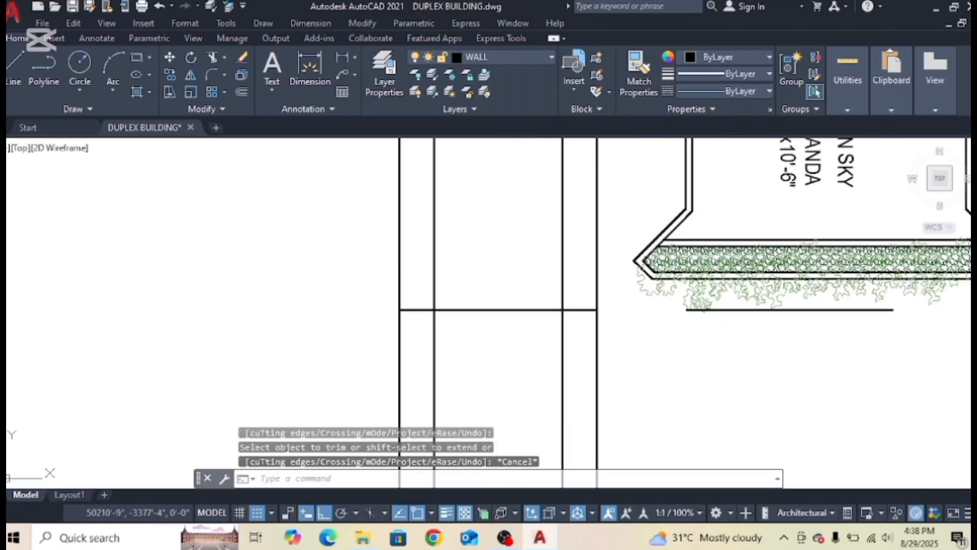
Trim the vertical lines above the upper horizontal line, using that line as the cutting edge.
{"action": "left_click", "coordinate": [488, 310]}
{"action": "key", "text": "Return"}
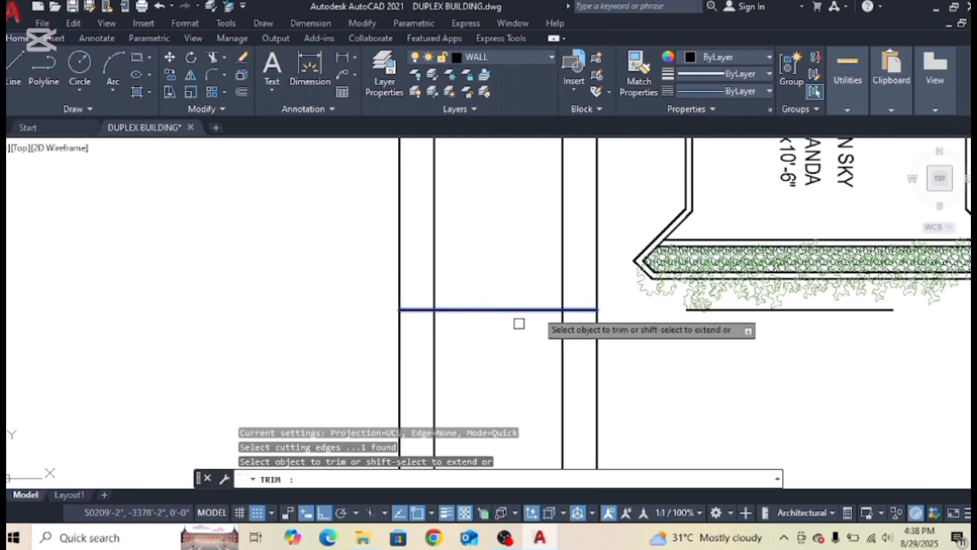
{"action": "left_click", "coordinate": [630, 203]}
{"action": "left_click", "coordinate": [364, 242]}
{"action": "scroll", "coordinate": [364, 242], "scroll_direction": "down", "scroll_amount": 2}
{"action": "scroll", "coordinate": [403, 290], "scroll_direction": "down", "scroll_amount": 3}
{"action": "key", "text": "Escape"}
{"action": "scroll", "coordinate": [421, 279], "scroll_direction": "up", "scroll_amount": 3}
{"action": "middle_click_drag", "start_coordinate": [420, 279], "coordinate": [571, 320]}
{"action": "key", "text": "Escape"}
{"action": "scroll", "coordinate": [507, 353], "scroll_direction": "down", "scroll_amount": 2}
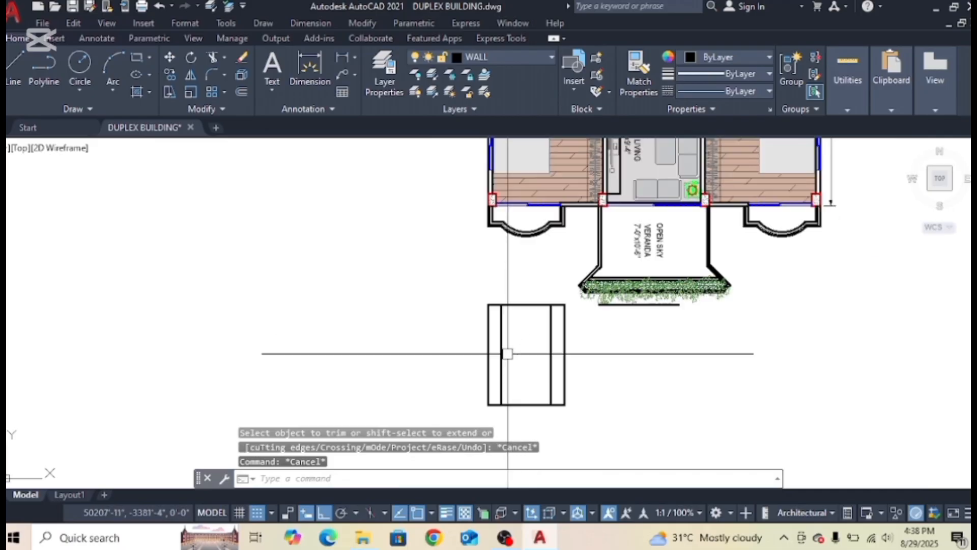
Examine how the trimmed outline's vertical lines align with the curved veranda's corners and arc ends above.
{"action": "scroll", "coordinate": [492, 227], "scroll_direction": "up", "scroll_amount": 4}
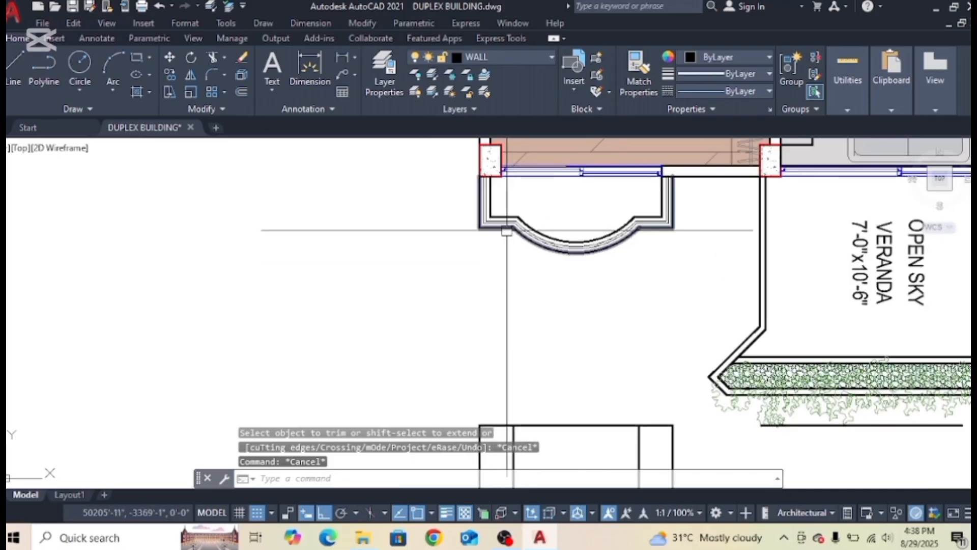
{"action": "scroll", "coordinate": [510, 228], "scroll_direction": "down", "scroll_amount": 3}
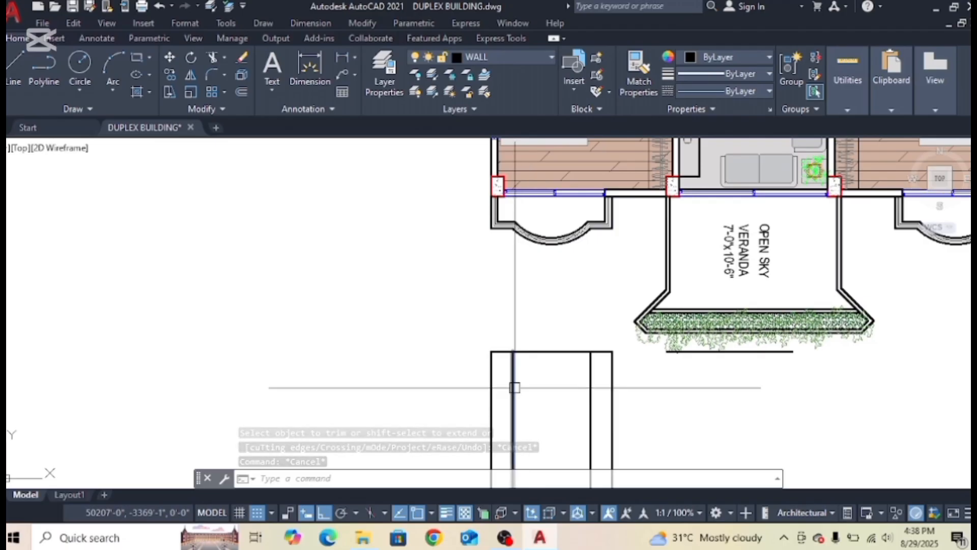
{"action": "scroll", "coordinate": [514, 386], "scroll_direction": "up", "scroll_amount": 1}
{"action": "middle_click_drag", "start_coordinate": [514, 386], "coordinate": [510, 347]}
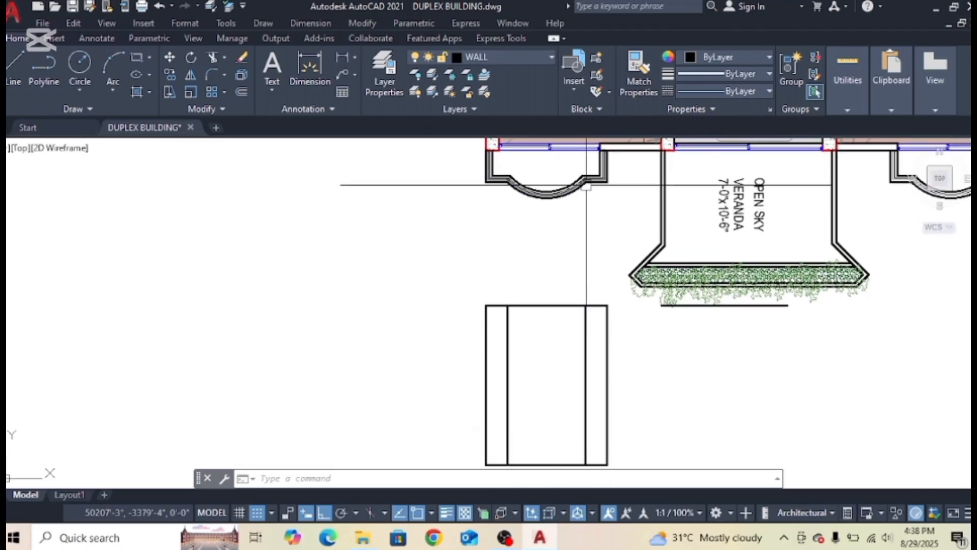
{"action": "scroll", "coordinate": [590, 182], "scroll_direction": "up", "scroll_amount": 2}
{"action": "middle_click_drag", "start_coordinate": [591, 415], "coordinate": [573, 312]}
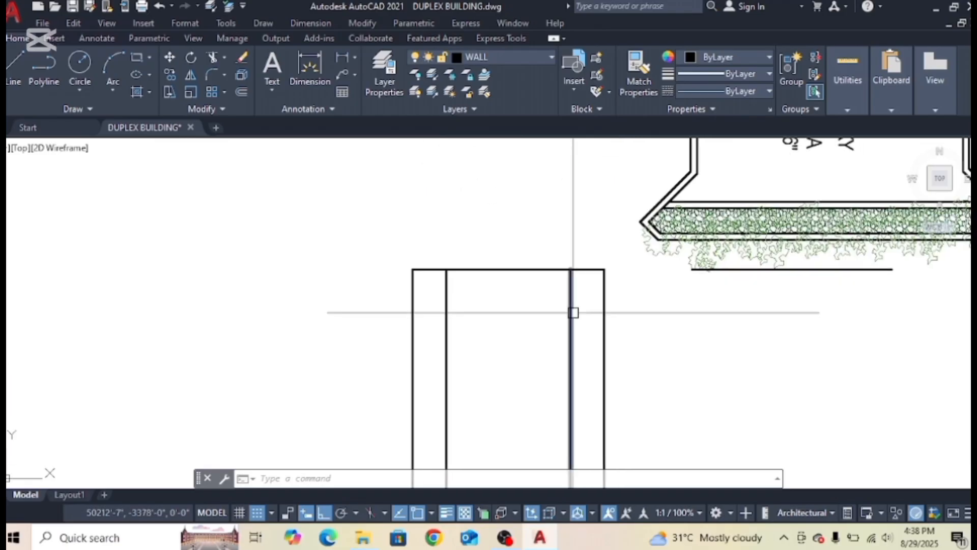
{"action": "key", "text": "Escape"}
{"action": "key", "text": "Escape"}
{"action": "scroll", "coordinate": [530, 246], "scroll_direction": "down", "scroll_amount": 4}
{"action": "scroll", "coordinate": [529, 280], "scroll_direction": "up", "scroll_amount": 3}
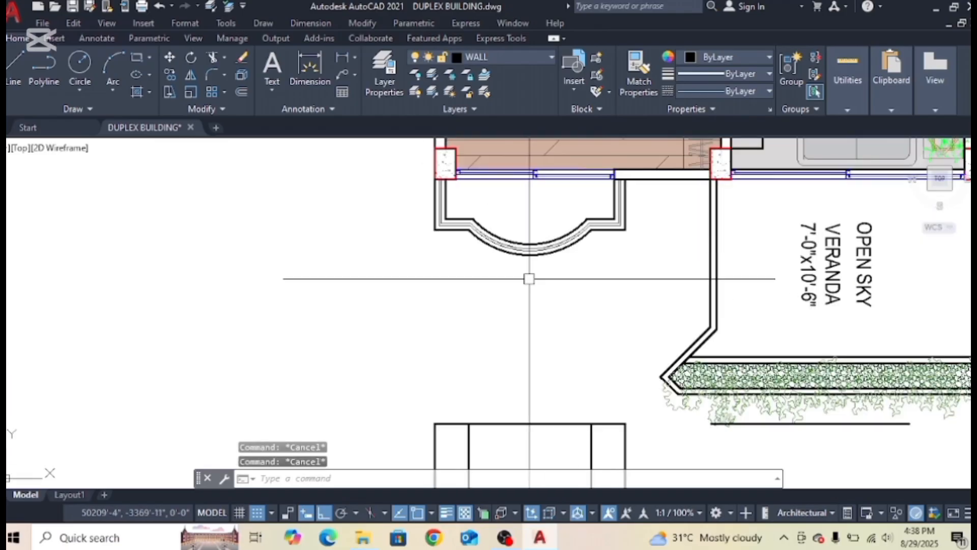
{"action": "scroll", "coordinate": [554, 349], "scroll_direction": "down", "scroll_amount": 1}
{"action": "key", "text": "Escape"}
{"action": "mouse_move", "coordinate": [540, 429]}
{"action": "middle_mouse_down"}
{"action": "mouse_move", "coordinate": [545, 388]}
{"action": "mouse_move", "coordinate": [525, 288]}
{"action": "middle_mouse_up"}
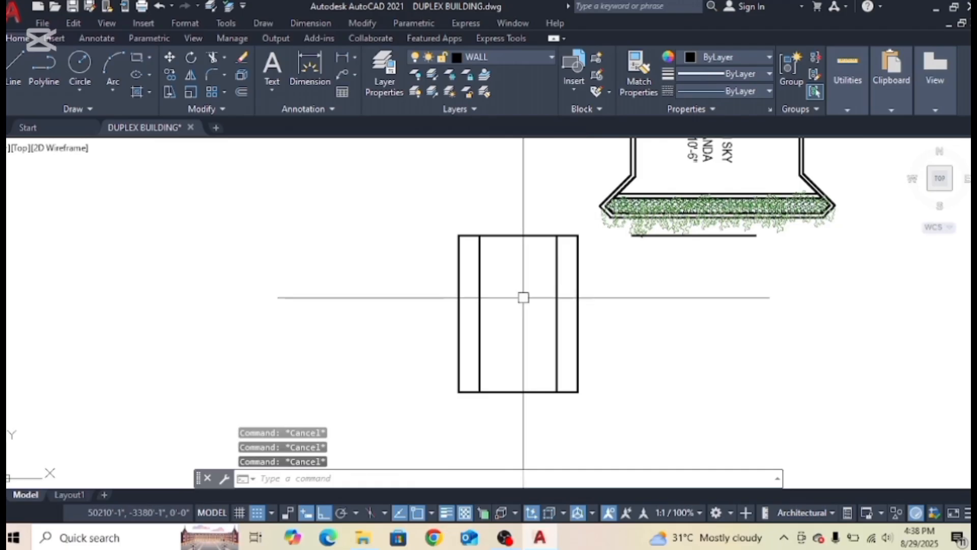
{"action": "type", "text": "XL"}
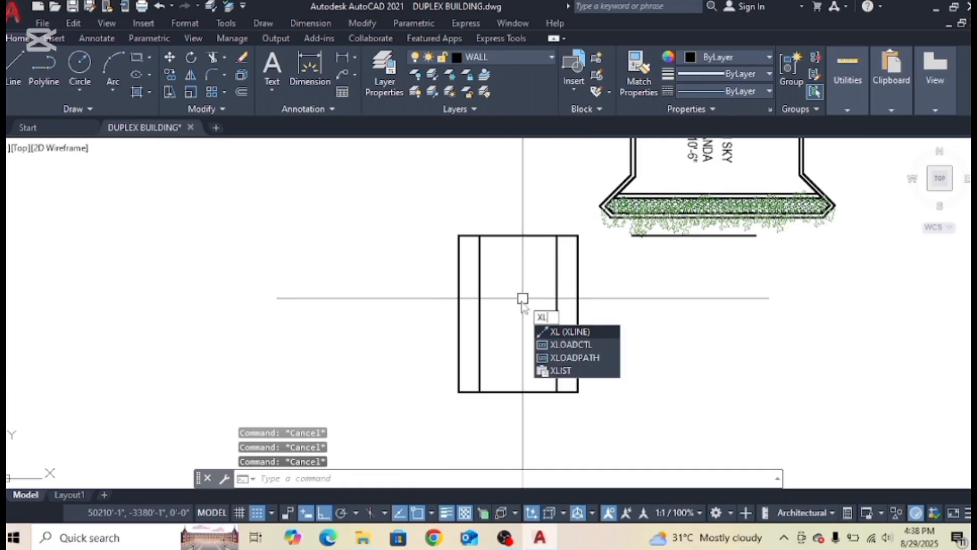
{"action": "key", "text": "Return"}
{"action": "key", "text": "Escape"}
Draw a vertical construction line through the lowest point of the curved veranda's outer arc, running down across the elevation outline.
{"action": "type", "text": "XL"}
{"action": "key", "text": "Return"}
{"action": "type", "text": "V"}
{"action": "key", "text": "Return"}
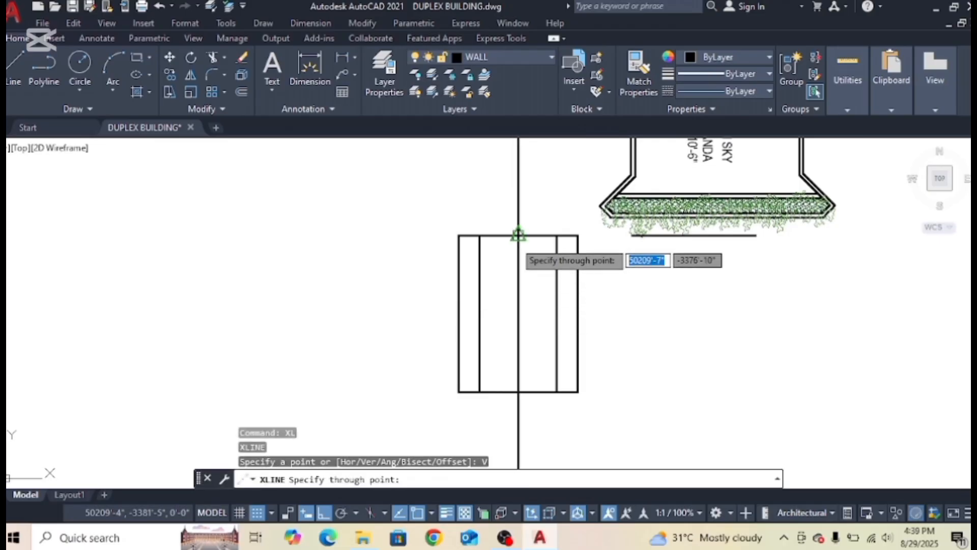
{"action": "scroll", "coordinate": [517, 233], "scroll_direction": "down", "scroll_amount": 5}
{"action": "scroll", "coordinate": [514, 326], "scroll_direction": "up", "scroll_amount": 5}
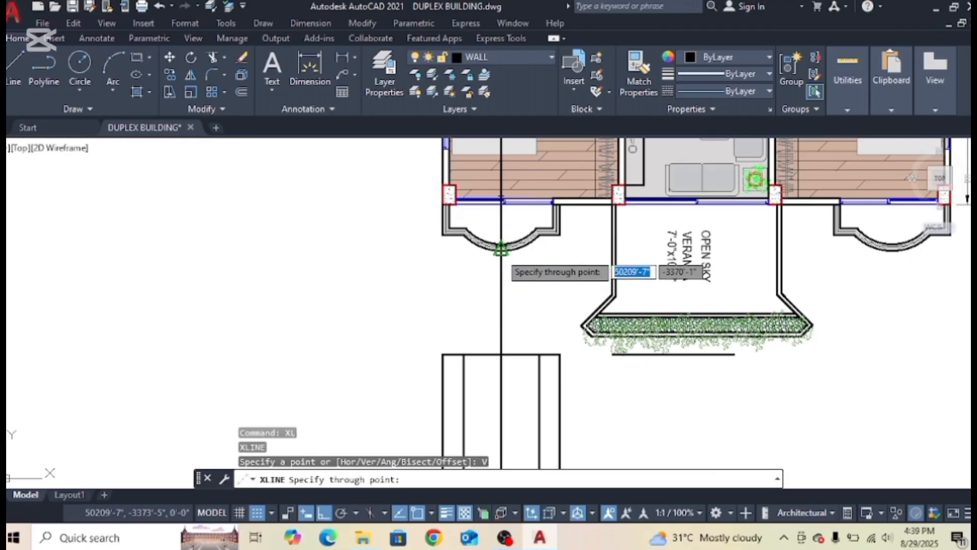
{"action": "left_click", "coordinate": [501, 248]}
{"action": "scroll", "coordinate": [501, 248], "scroll_direction": "down", "scroll_amount": 4}
{"action": "scroll", "coordinate": [515, 319], "scroll_direction": "up", "scroll_amount": 4}
{"action": "key", "text": "Escape"}
{"action": "key", "text": "Escape"}
{"action": "key", "text": "Escape"}
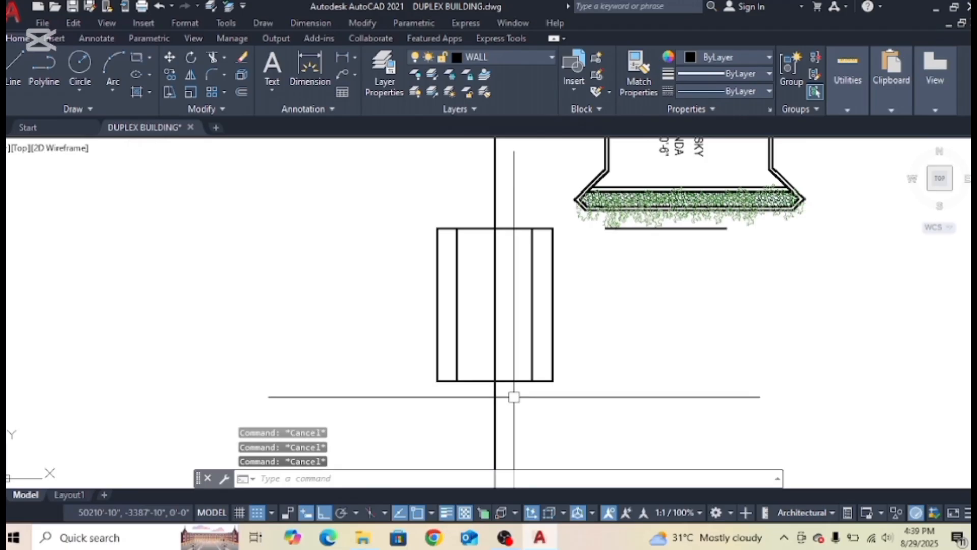
Trim the central construction line above and below the elevation outline.
{"action": "type", "text": "TR"}
{"action": "key", "text": "Return"}
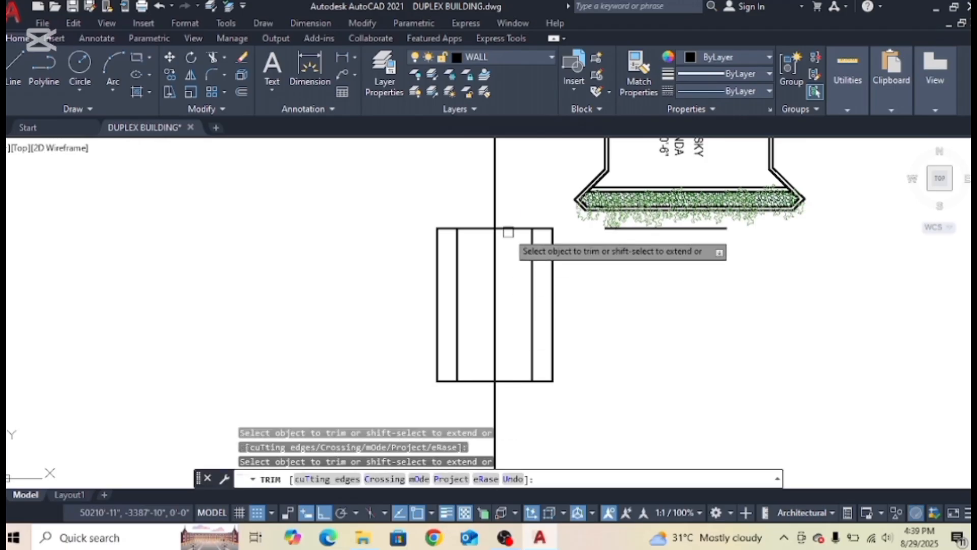
{"action": "left_click", "coordinate": [498, 217]}
{"action": "left_click", "coordinate": [496, 402]}
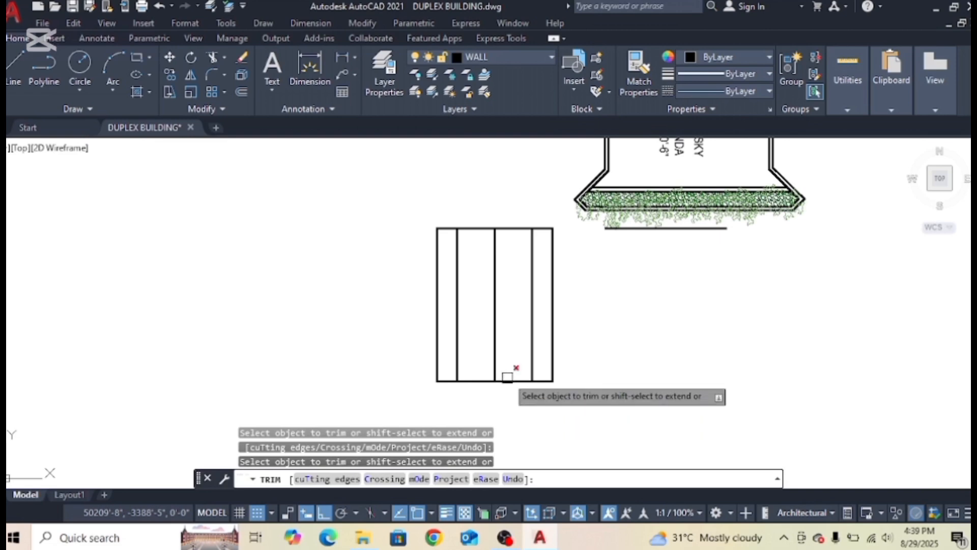
{"action": "key", "text": "Escape"}
{"action": "scroll", "coordinate": [509, 361], "scroll_direction": "down", "scroll_amount": 4}
{"action": "scroll", "coordinate": [496, 257], "scroll_direction": "up", "scroll_amount": 4}
{"action": "scroll", "coordinate": [541, 282], "scroll_direction": "down", "scroll_amount": 2}
{"action": "middle_click_drag", "start_coordinate": [526, 398], "coordinate": [527, 346]}
{"action": "scroll", "coordinate": [516, 370], "scroll_direction": "up", "scroll_amount": 2}
{"action": "key", "text": "Escape"}
{"action": "key", "text": "Escape"}
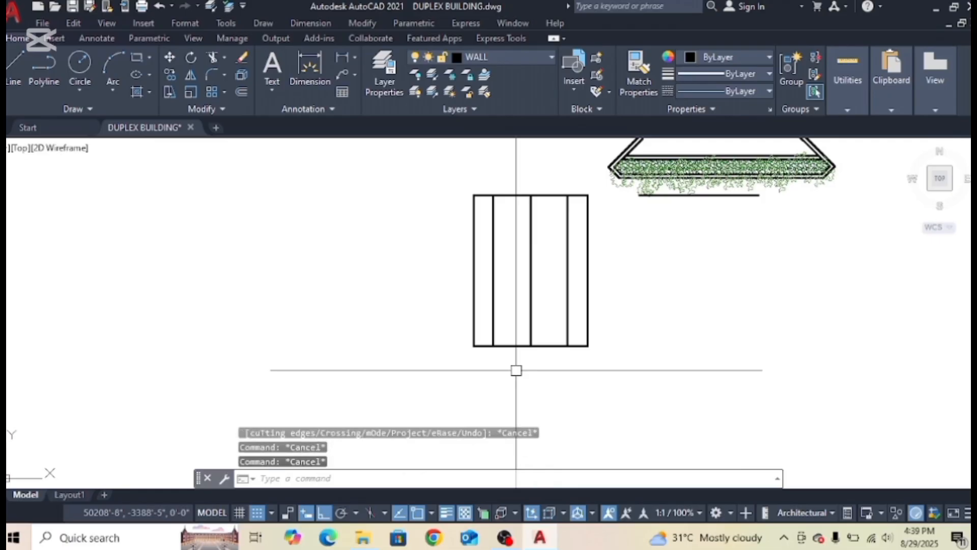
Offset the elevation's bottom line upward by 7 feet.
{"action": "key", "text": "Return"}
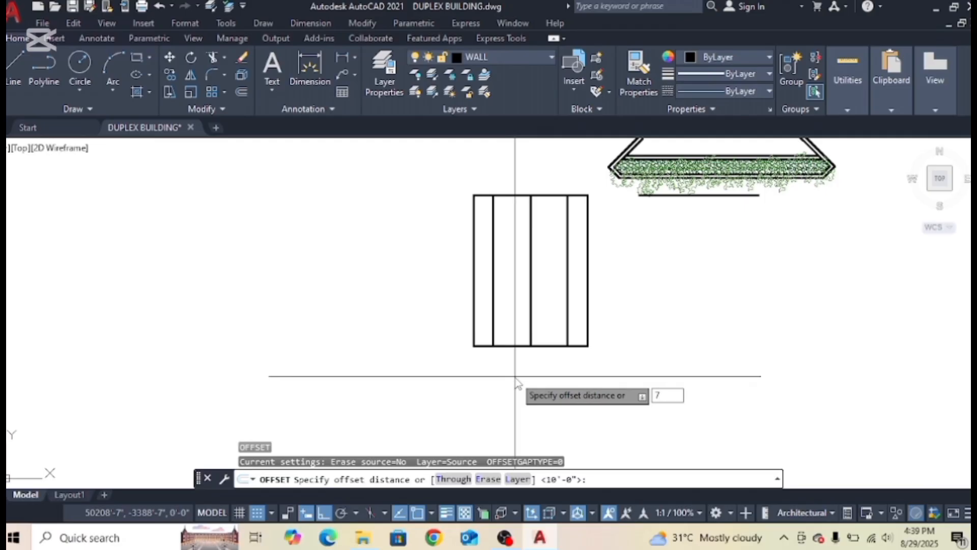
{"action": "key", "text": "Return"}
{"action": "left_click", "coordinate": [515, 346]}
{"action": "left_click", "coordinate": [514, 330]}
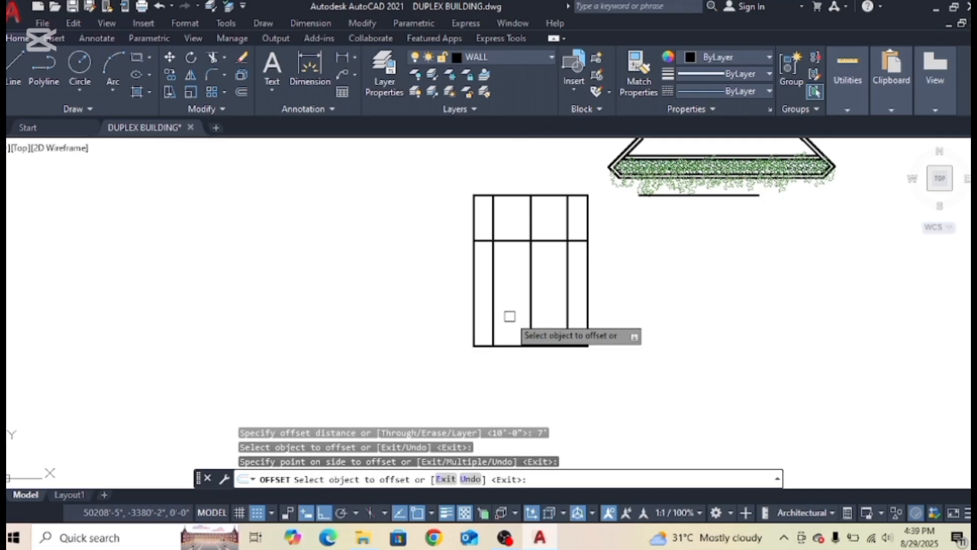
{"action": "key", "text": "Return"}
Offset the elevation's bottom line upward by 30 inches.
{"action": "key", "text": "Return"}
{"action": "key", "text": "Return"}
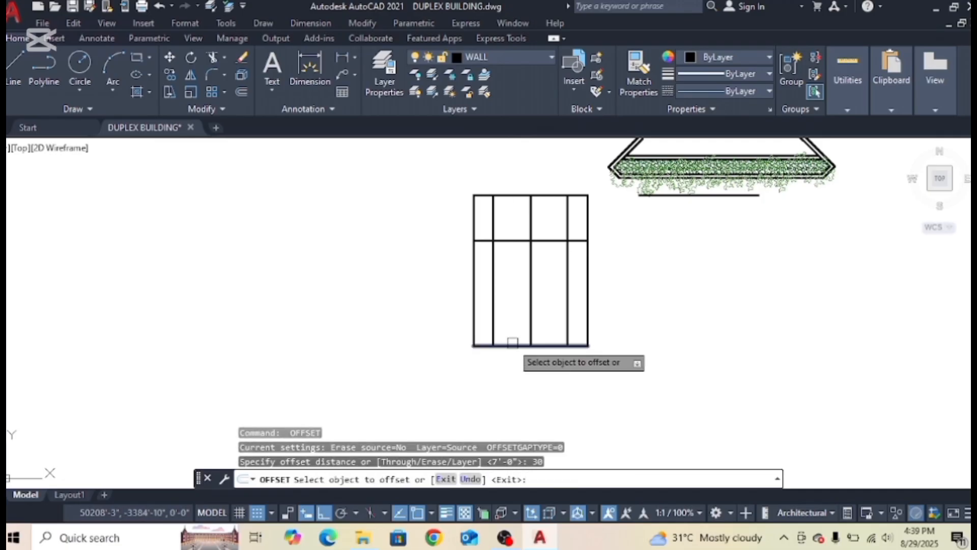
{"action": "left_click", "coordinate": [510, 346]}
{"action": "left_click", "coordinate": [507, 280]}
{"action": "key", "text": "Escape"}
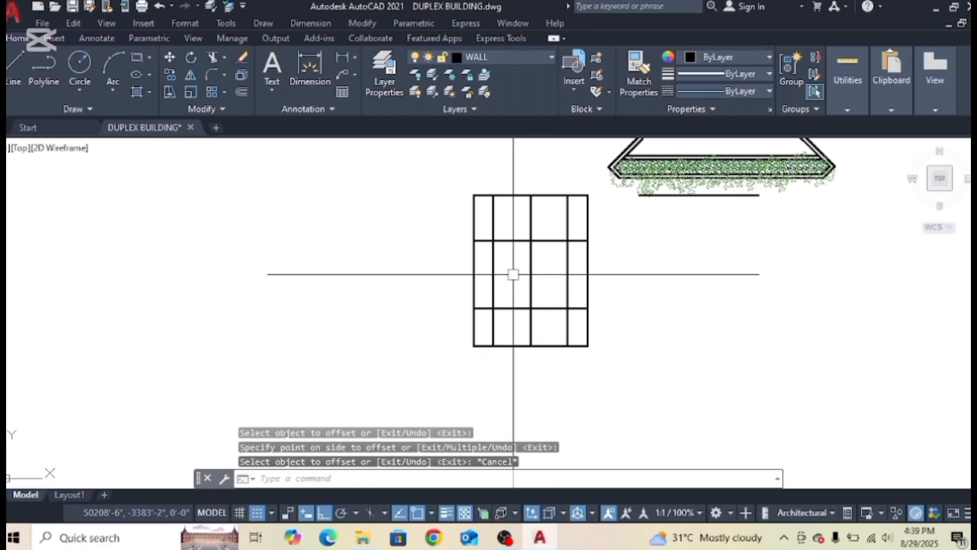
{"action": "key", "text": "Escape"}
{"action": "key", "text": "Escape"}
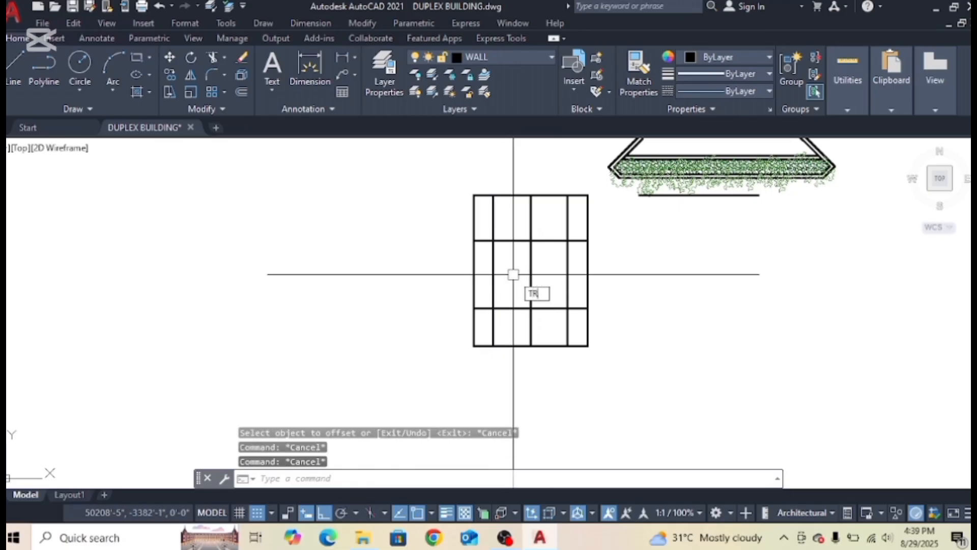
Trim the three inner vertical lines above the 30-inch line, clearing both the upper and middle bands of the elevation.
{"action": "type", "text": "TR"}
{"action": "key", "text": "Return"}
{"action": "scroll", "coordinate": [536, 256], "scroll_direction": "up", "scroll_amount": 2}
{"action": "left_click_drag", "start_coordinate": [599, 187], "coordinate": [466, 195]}
{"action": "left_click_drag", "start_coordinate": [600, 261], "coordinate": [463, 276]}
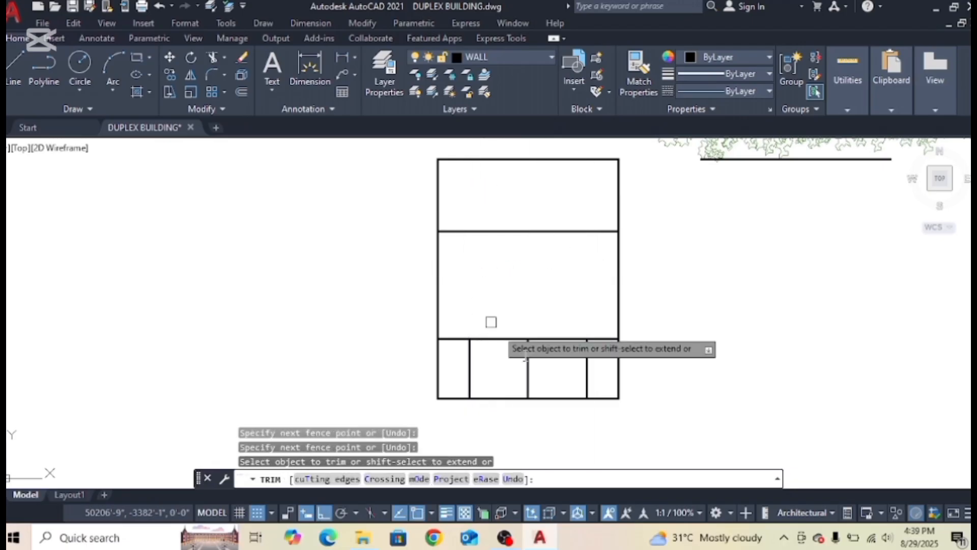
{"action": "key", "text": "Escape"}
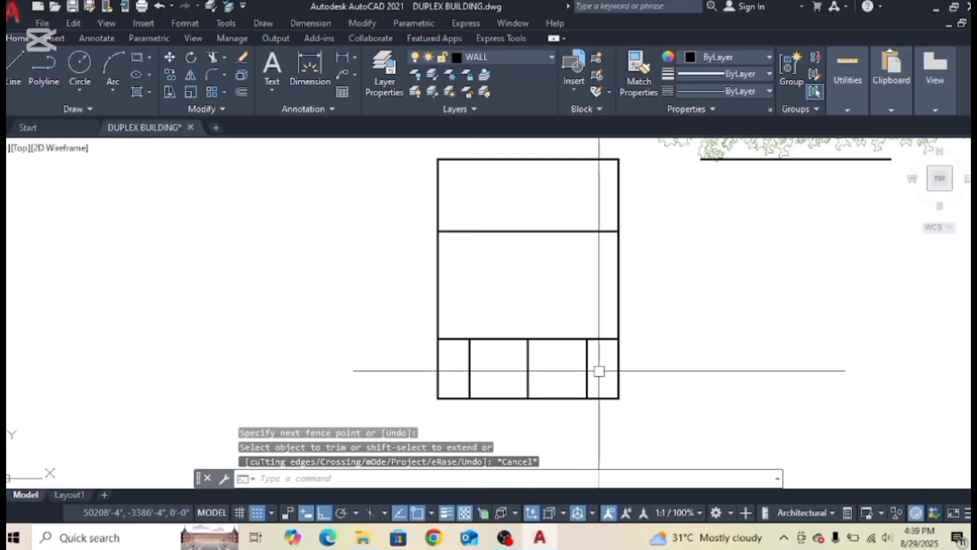
Offset the central vertical line of the parapet band 3 inches to the left.
{"action": "scroll", "coordinate": [599, 371], "scroll_direction": "down", "scroll_amount": 4}
{"action": "scroll", "coordinate": [511, 370], "scroll_direction": "up", "scroll_amount": 4}
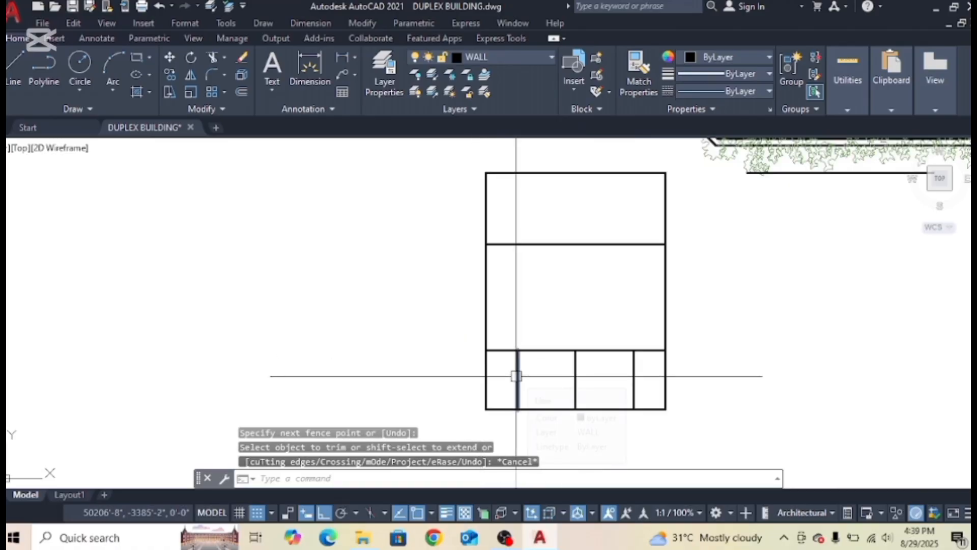
{"action": "scroll", "coordinate": [560, 384], "scroll_direction": "down", "scroll_amount": 3}
{"action": "scroll", "coordinate": [589, 377], "scroll_direction": "up", "scroll_amount": 3}
{"action": "scroll", "coordinate": [568, 382], "scroll_direction": "down", "scroll_amount": 5}
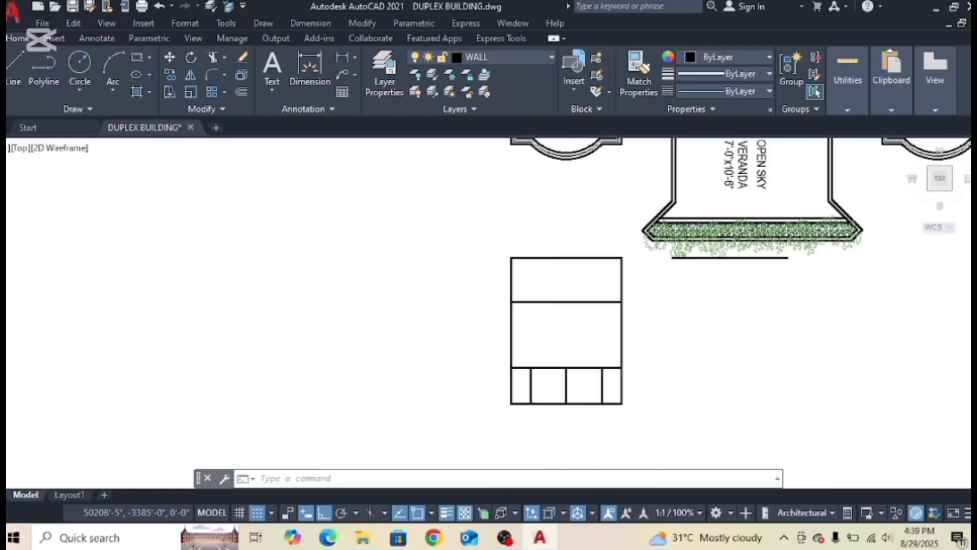
{"action": "scroll", "coordinate": [570, 361], "scroll_direction": "up", "scroll_amount": 4}
{"action": "scroll", "coordinate": [570, 361], "scroll_direction": "up", "scroll_amount": 3}
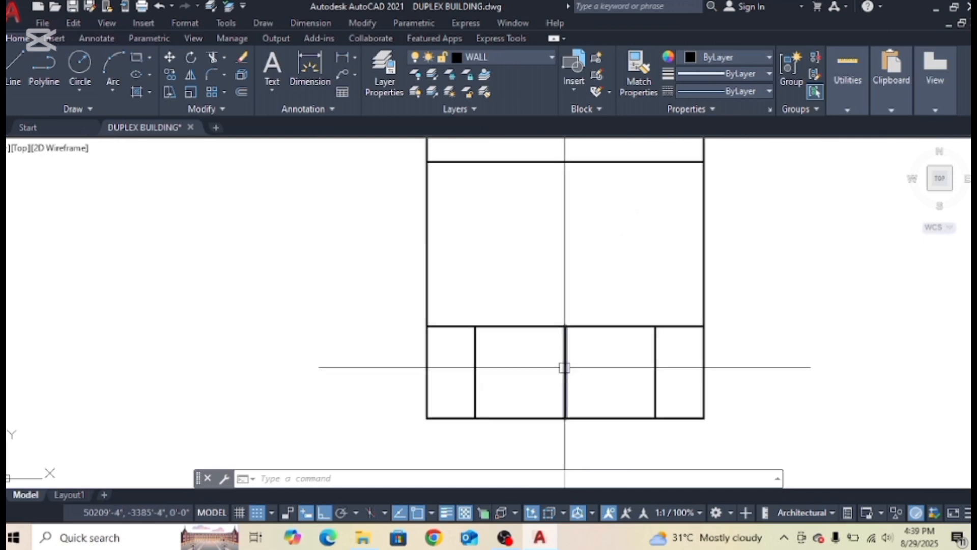
{"action": "key", "text": "Escape"}
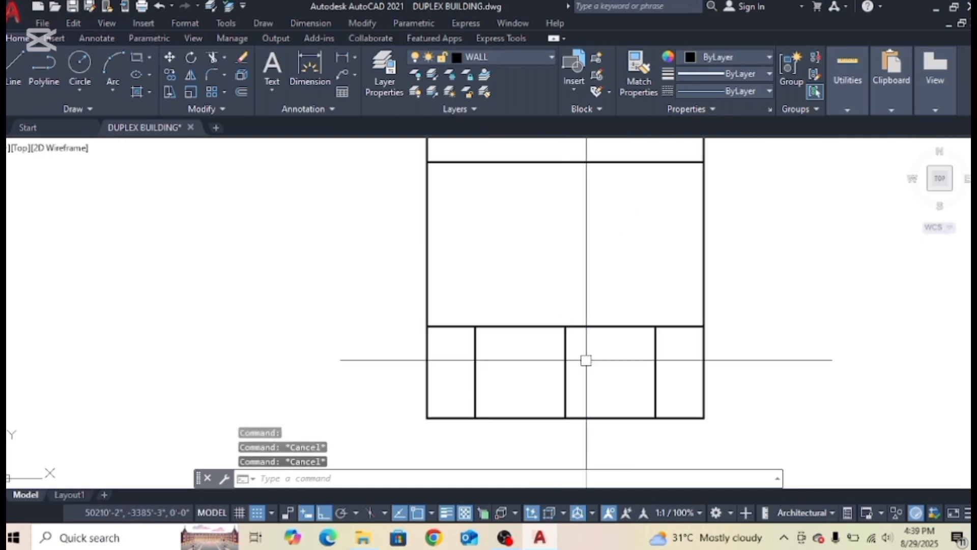
{"action": "key", "text": "Return"}
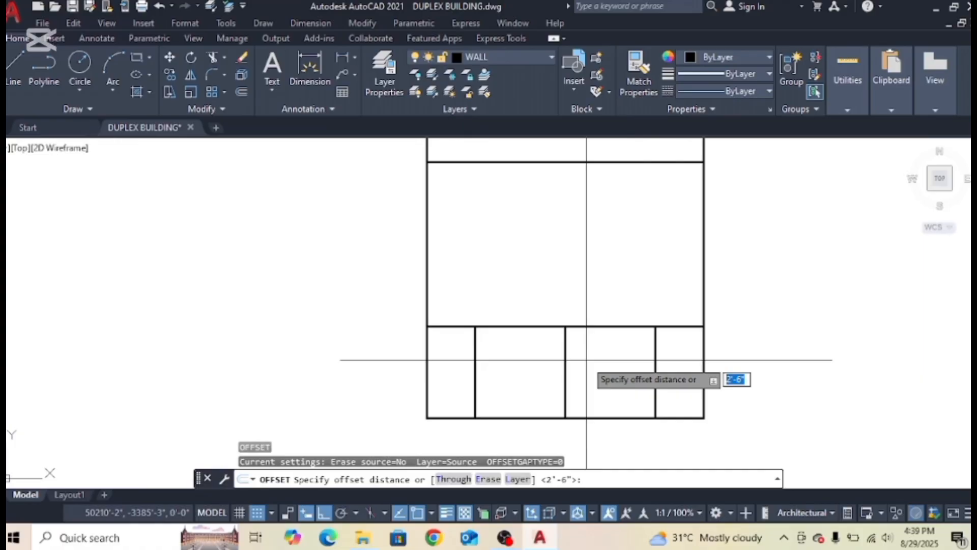
{"action": "key", "text": "Return"}
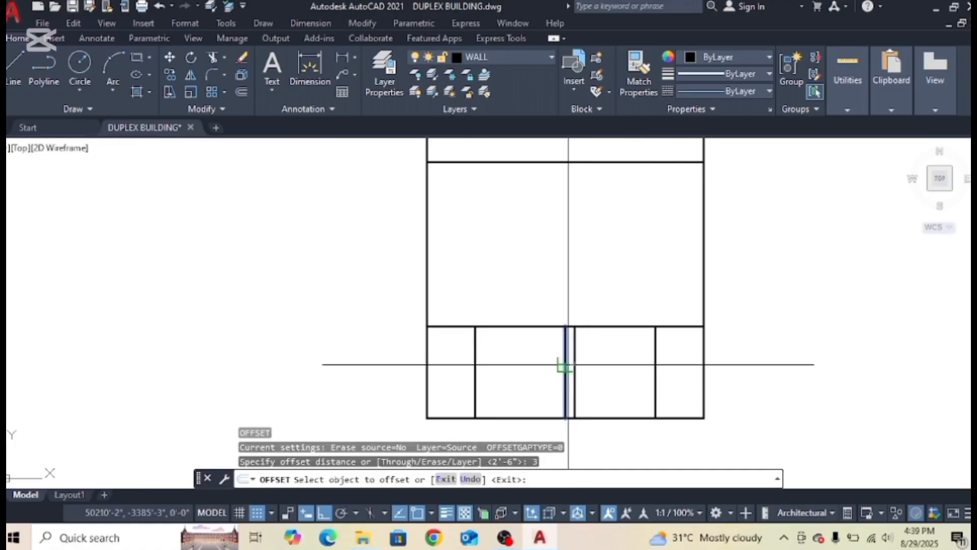
{"action": "left_click", "coordinate": [565, 365]}
{"action": "left_click", "coordinate": [546, 370]}
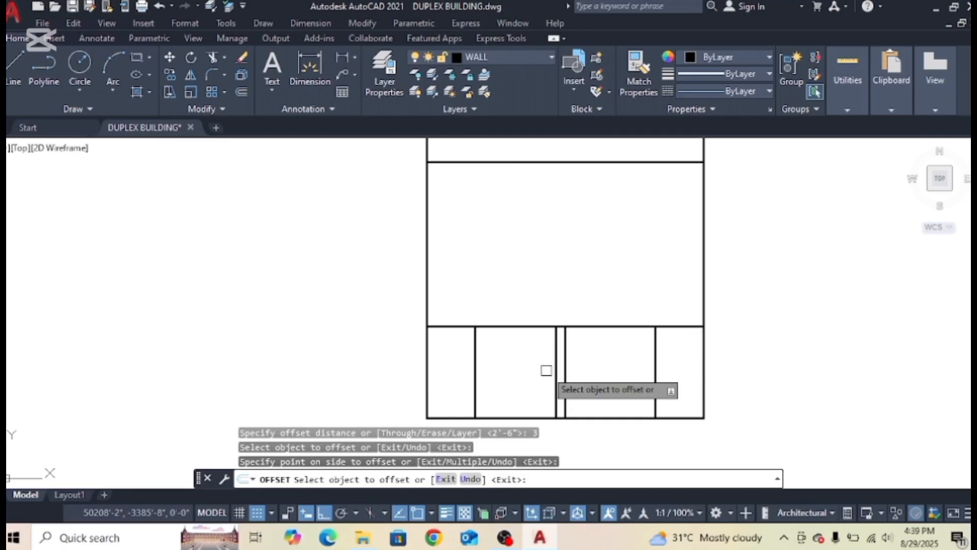
{"action": "key", "text": "Return"}
Offset the line just left of the centre line another 2.5 inches to the left.
{"action": "key", "text": "Return"}
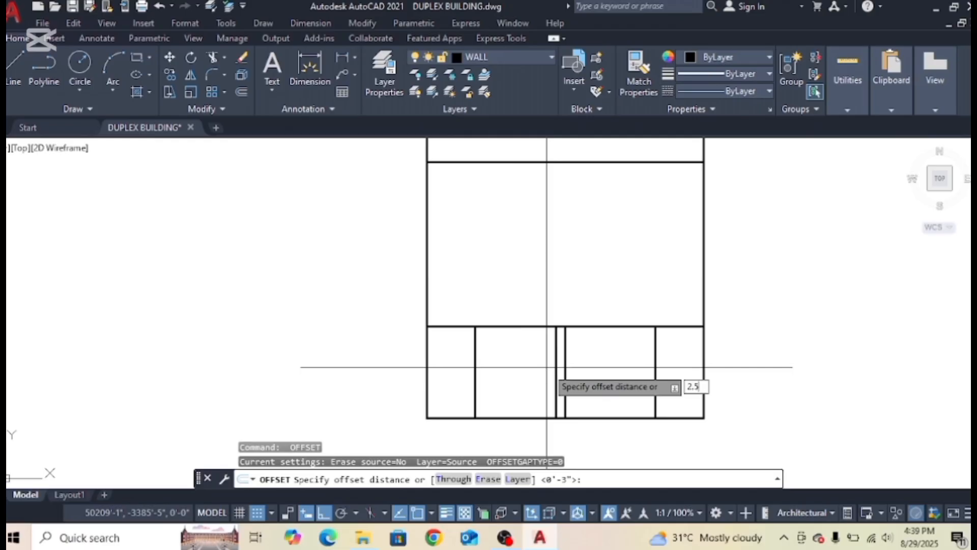
{"action": "type", "text": "2.5"}
{"action": "key", "text": "Return"}
{"action": "left_click", "coordinate": [555, 359]}
{"action": "left_click", "coordinate": [545, 360]}
Examine the curved veranda's arc in the plan and compare it with the spacing of the parapet band's vertical lines.
{"action": "scroll", "coordinate": [555, 356], "scroll_direction": "up", "scroll_amount": 2}
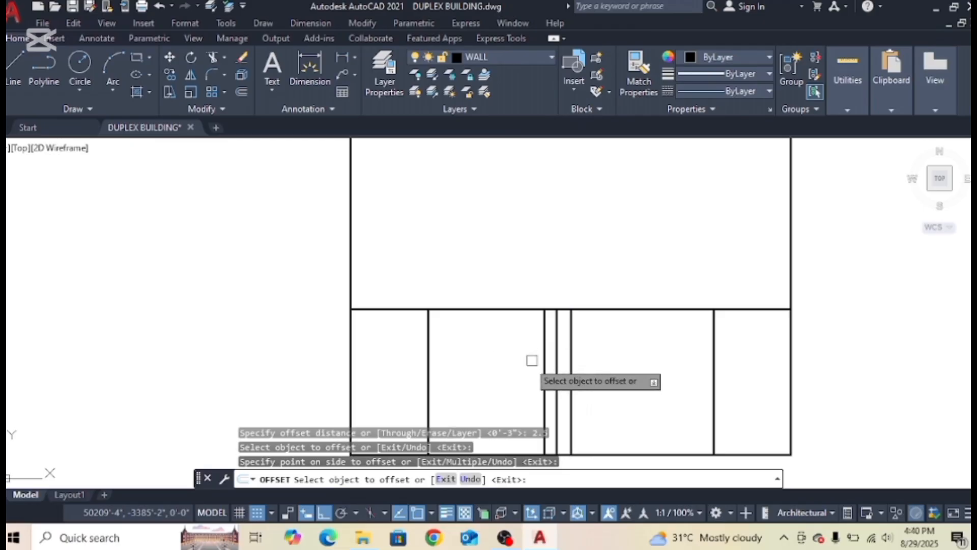
{"action": "scroll", "coordinate": [453, 356], "scroll_direction": "down", "scroll_amount": 3}
{"action": "scroll", "coordinate": [475, 257], "scroll_direction": "up", "scroll_amount": 2}
{"action": "scroll", "coordinate": [480, 248], "scroll_direction": "up", "scroll_amount": 4}
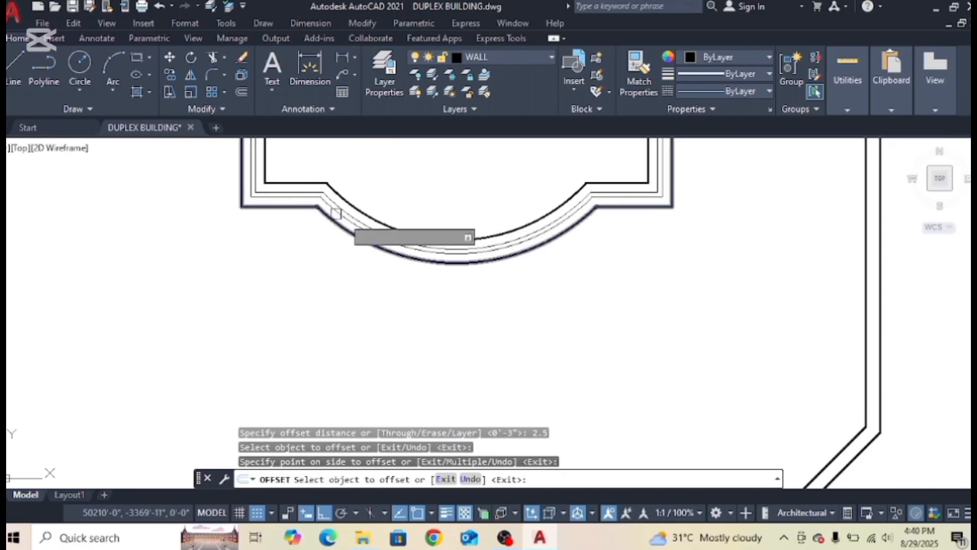
{"action": "scroll", "coordinate": [396, 257], "scroll_direction": "down", "scroll_amount": 6}
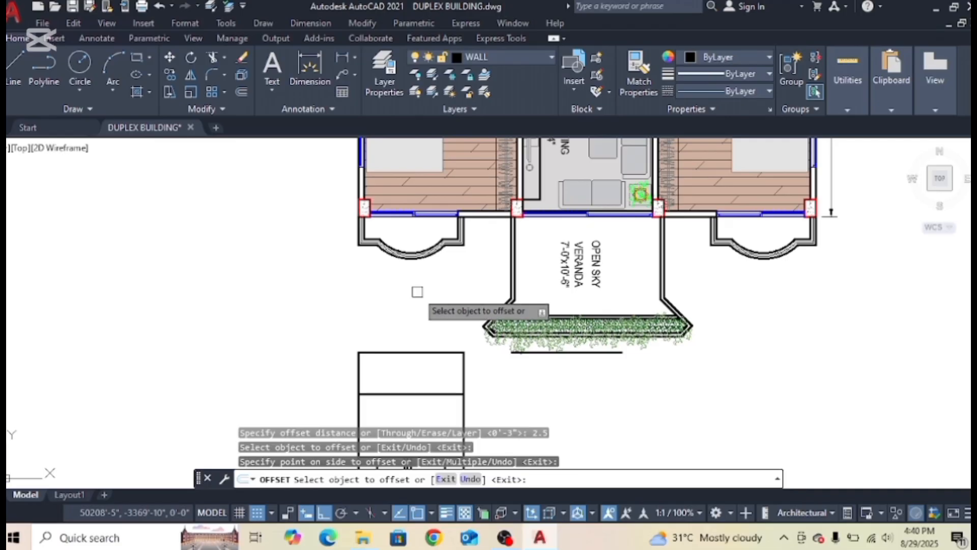
{"action": "scroll", "coordinate": [418, 298], "scroll_direction": "down", "scroll_amount": 3}
{"action": "scroll", "coordinate": [425, 299], "scroll_direction": "up", "scroll_amount": 8}
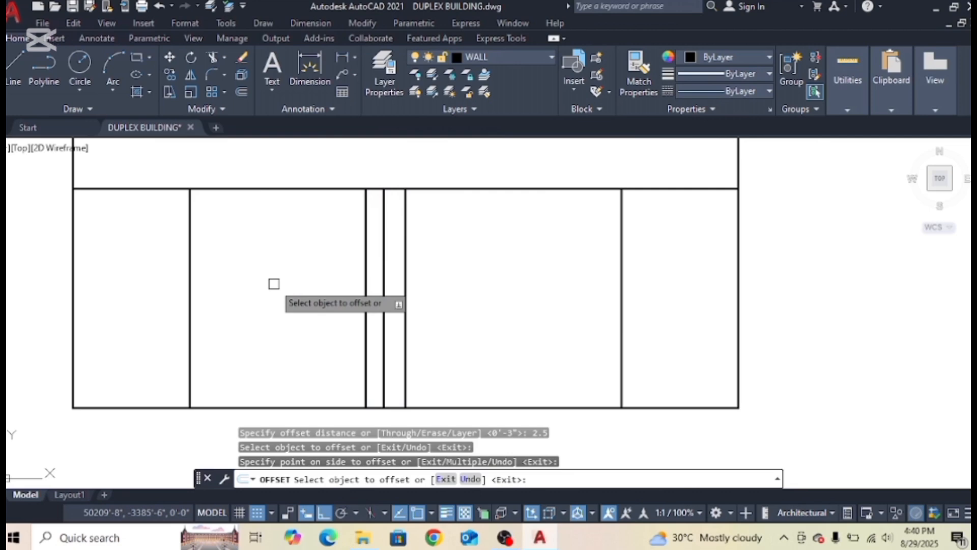
Add two more vertical lines toward the left of the parapet band, each offset 2.5 inches from the previous one.
{"action": "key", "text": "Return"}
{"action": "key", "text": "Return"}
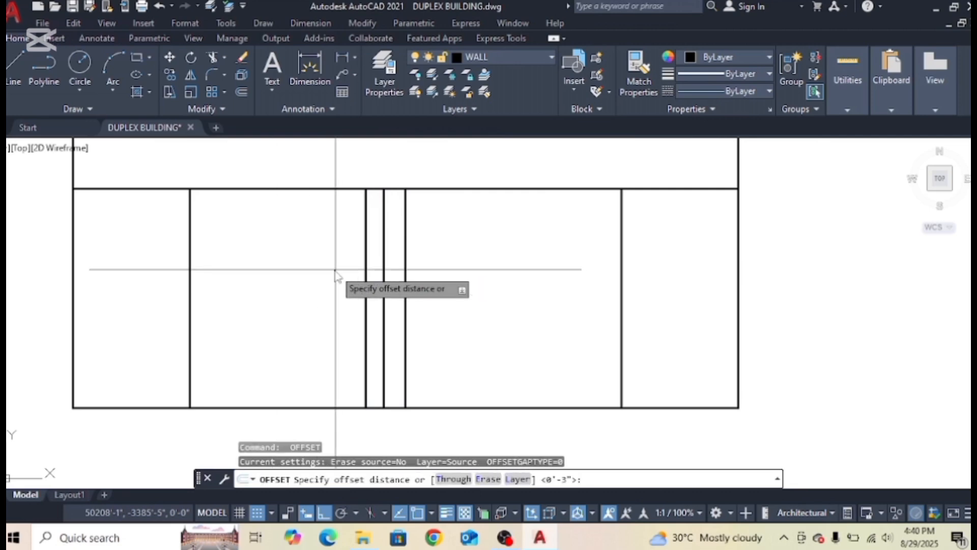
{"action": "key", "text": "Return"}
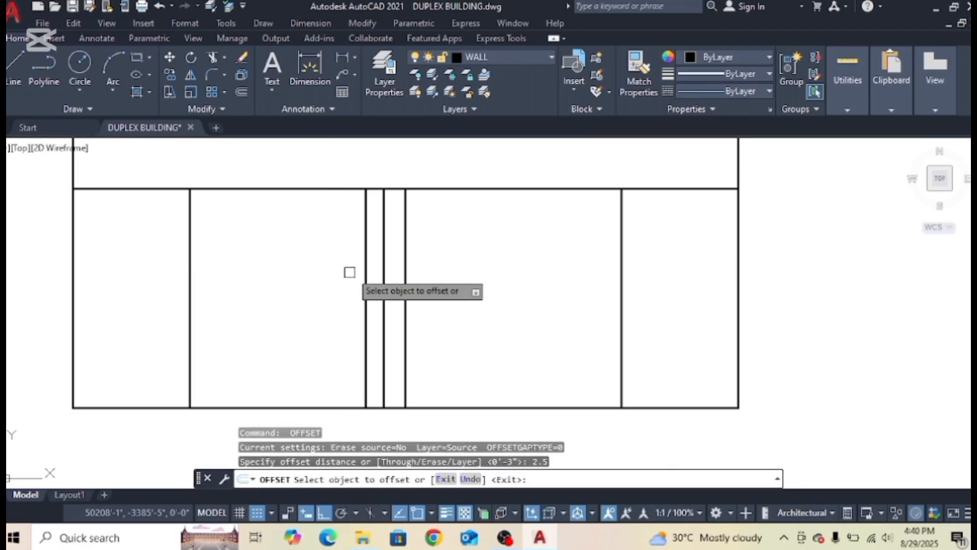
{"action": "left_click", "coordinate": [365, 259]}
{"action": "left_click", "coordinate": [294, 261]}
{"action": "left_click", "coordinate": [347, 263]}
{"action": "scroll", "coordinate": [340, 270], "scroll_direction": "down", "scroll_amount": 1}
{"action": "left_click", "coordinate": [308, 293]}
{"action": "scroll", "coordinate": [311, 300], "scroll_direction": "down", "scroll_amount": 1}
{"action": "key", "text": "Return"}
Continue the parapet's vertical lines leftward with three successive 2-inch offsets.
{"action": "key", "text": "Return"}
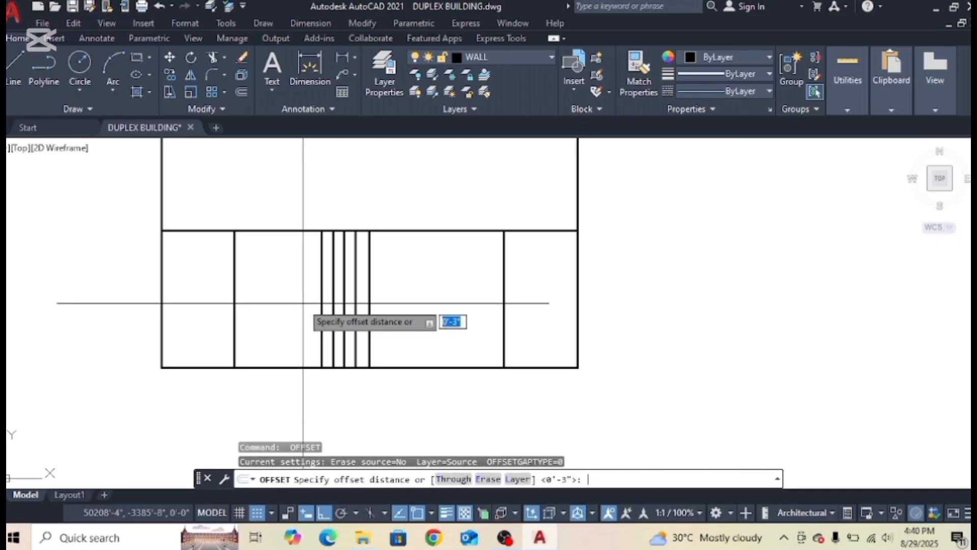
{"action": "key", "text": "Return"}
{"action": "left_click", "coordinate": [321, 295]}
{"action": "left_click", "coordinate": [304, 290]}
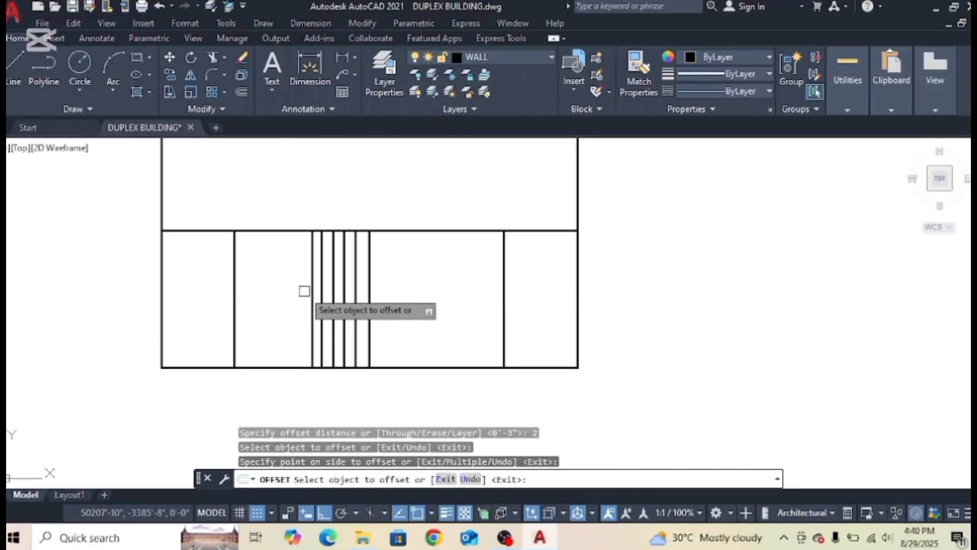
{"action": "left_click", "coordinate": [311, 284]}
{"action": "left_click", "coordinate": [300, 294]}
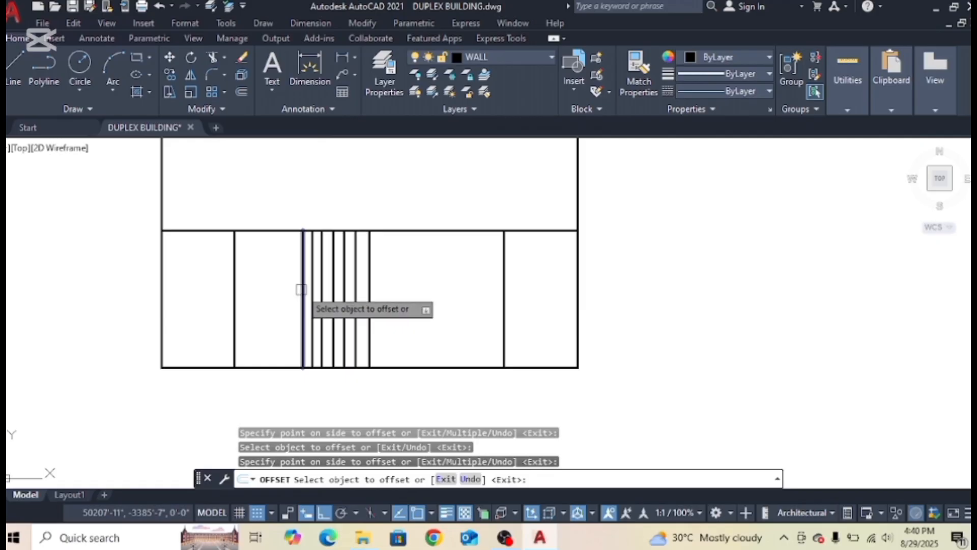
{"action": "key", "text": "Return"}
Extend the series of vertical lines leftward with three successive 1.5-inch offsets.
{"action": "key", "text": "Return"}
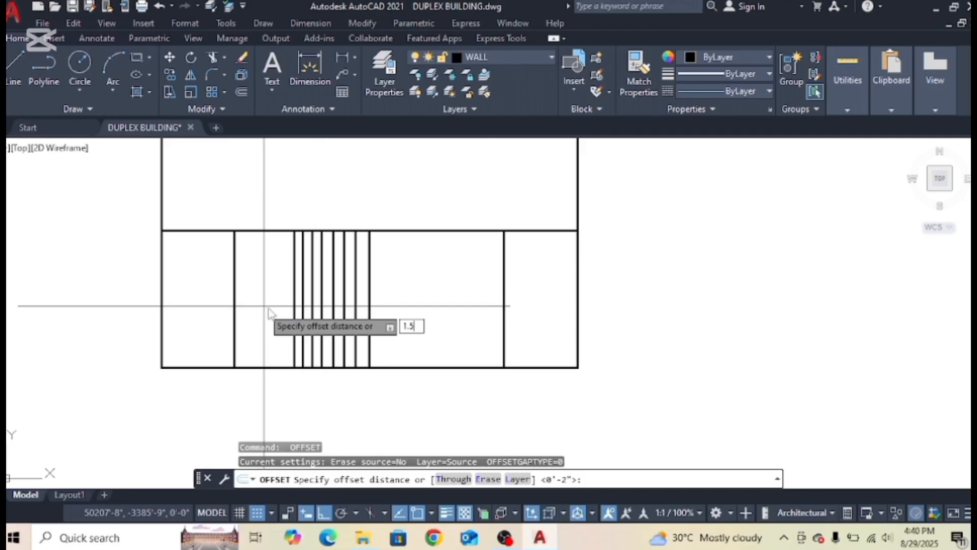
{"action": "key", "text": "Return"}
{"action": "left_click", "coordinate": [291, 284]}
{"action": "left_click", "coordinate": [259, 295]}
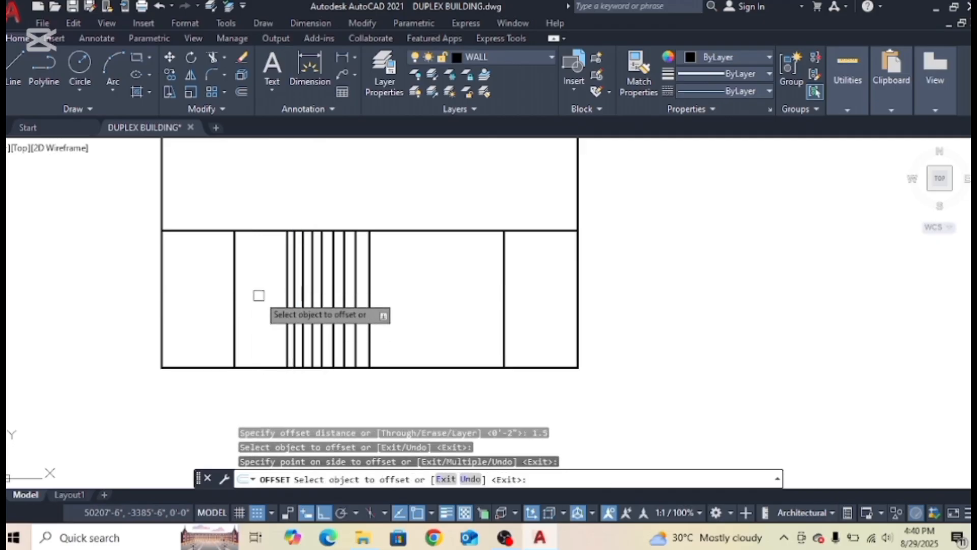
{"action": "left_click", "coordinate": [283, 278]}
{"action": "left_click", "coordinate": [250, 294]}
{"action": "left_click", "coordinate": [277, 278]}
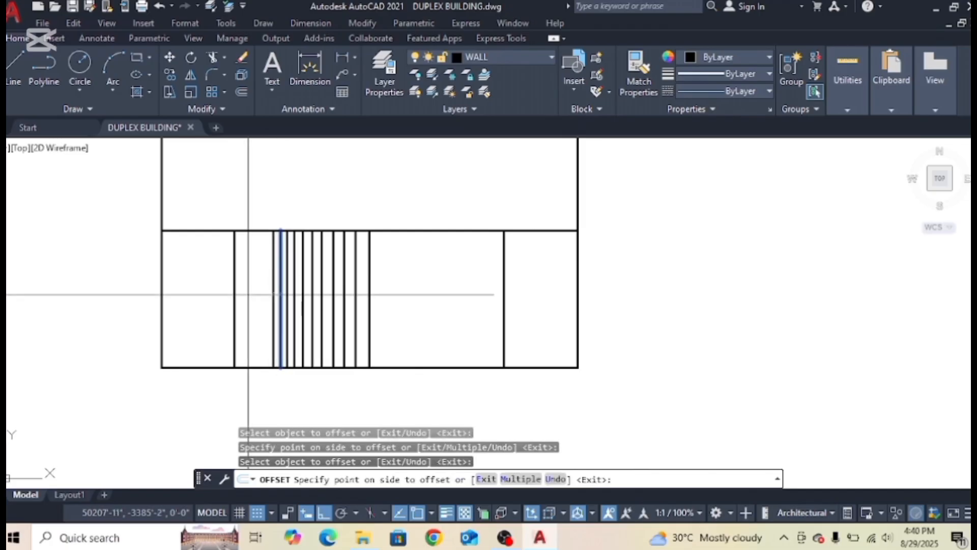
{"action": "left_click", "coordinate": [248, 295]}
{"action": "scroll", "coordinate": [272, 306], "scroll_direction": "down", "scroll_amount": 5}
{"action": "scroll", "coordinate": [290, 339], "scroll_direction": "up", "scroll_amount": 5}
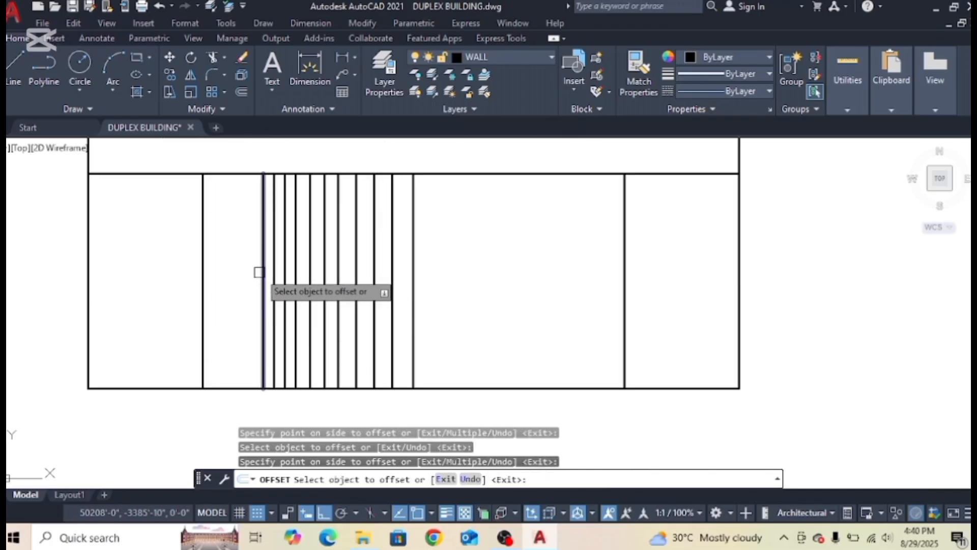
Add three more vertical lines to the left of the parapet series, each offset 1.5 inches from the previous one.
{"action": "left_click", "coordinate": [258, 272]}
{"action": "left_click", "coordinate": [245, 278]}
{"action": "left_click", "coordinate": [251, 277]}
{"action": "left_click", "coordinate": [243, 283]}
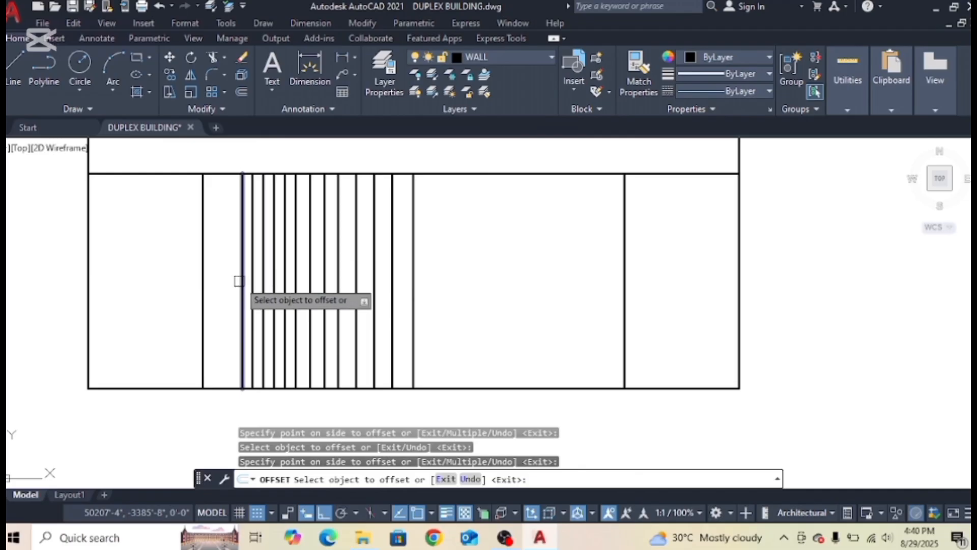
{"action": "left_click", "coordinate": [239, 281]}
{"action": "left_click", "coordinate": [219, 286]}
Finish the left half of the parapet's vertical lines with three successive 1-inch offsets.
{"action": "key", "text": "Return"}
{"action": "key", "text": "Return"}
{"action": "type", "text": "1"}
{"action": "key", "text": "Return"}
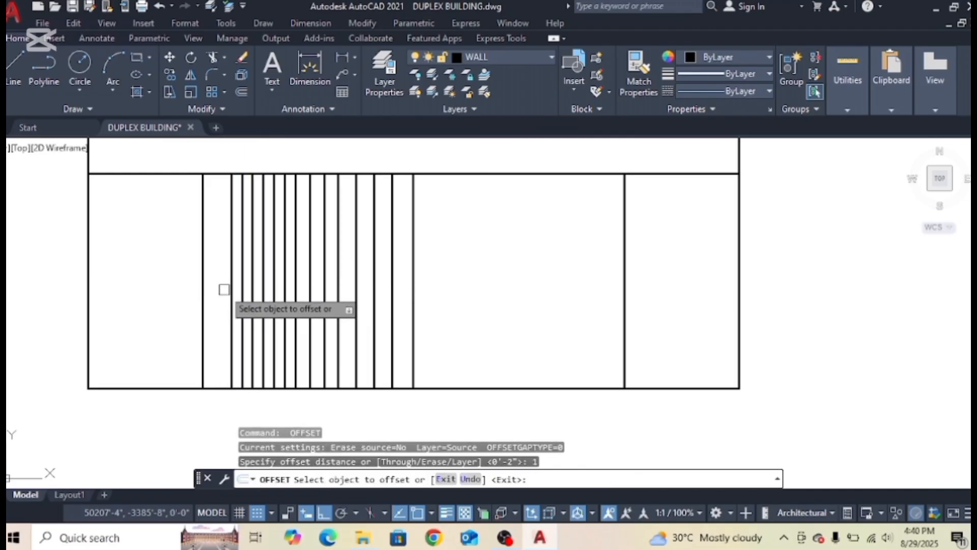
{"action": "left_click", "coordinate": [232, 280]}
{"action": "left_click", "coordinate": [211, 286]}
{"action": "scroll", "coordinate": [220, 280], "scroll_direction": "up", "scroll_amount": 2}
{"action": "left_click", "coordinate": [219, 285]}
{"action": "left_click", "coordinate": [208, 285]}
{"action": "left_click", "coordinate": [214, 288]}
{"action": "left_click", "coordinate": [195, 294]}
{"action": "scroll", "coordinate": [272, 347], "scroll_direction": "down", "scroll_amount": 10}
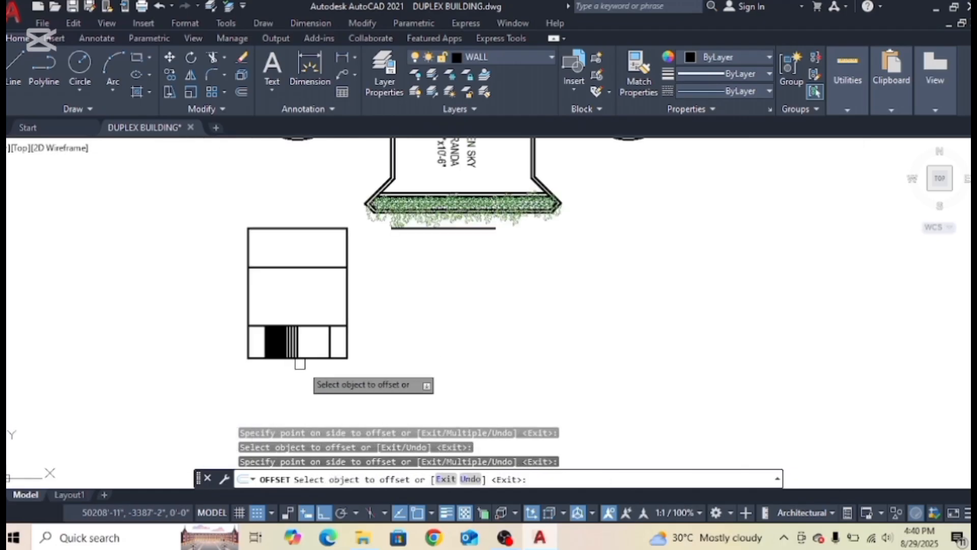
{"action": "key", "text": "Escape"}
{"action": "key", "text": "Escape"}
Mirror the parapet's left-hand vertical lines about the central vertical line, keeping the originals.
{"action": "scroll", "coordinate": [276, 344], "scroll_direction": "up", "scroll_amount": 6}
{"action": "middle_click_drag", "start_coordinate": [295, 330], "coordinate": [386, 279]}
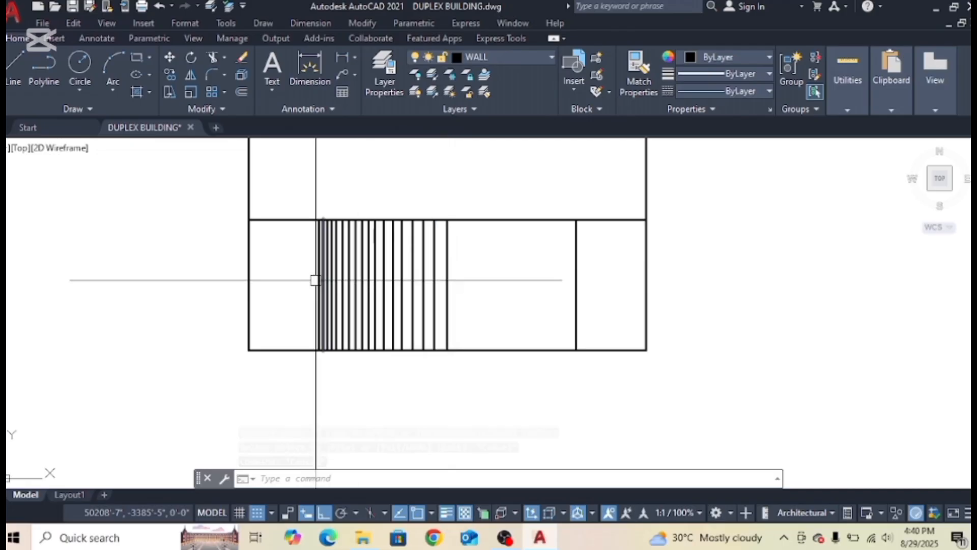
{"action": "scroll", "coordinate": [318, 219], "scroll_direction": "up", "scroll_amount": 4}
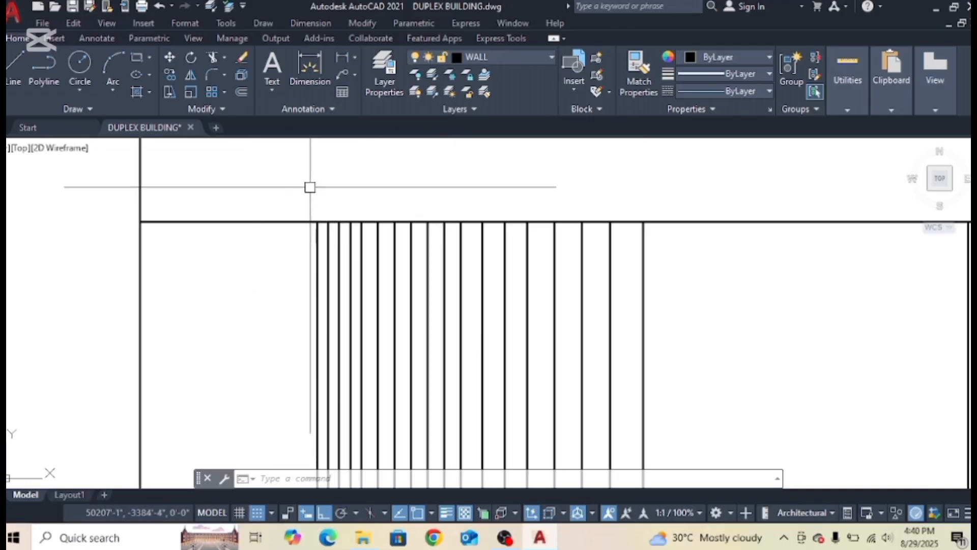
{"action": "left_click", "coordinate": [310, 186]}
{"action": "scroll", "coordinate": [502, 320], "scroll_direction": "down", "scroll_amount": 3}
{"action": "left_click", "coordinate": [535, 369]}
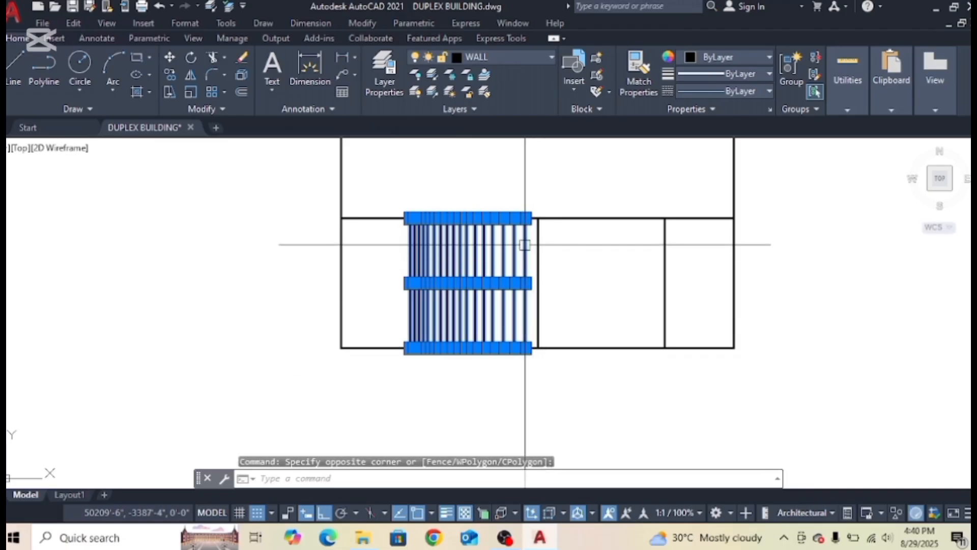
{"action": "middle_click_drag", "start_coordinate": [628, 266], "coordinate": [627, 303]}
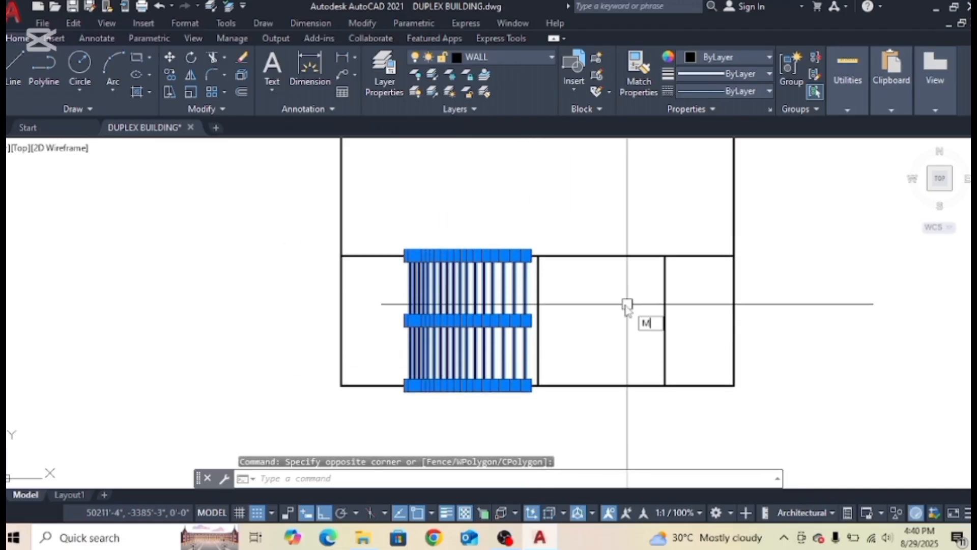
{"action": "type", "text": "mi"}
{"action": "key", "text": "Return"}
{"action": "left_click", "coordinate": [536, 255]}
{"action": "left_click", "coordinate": [535, 200]}
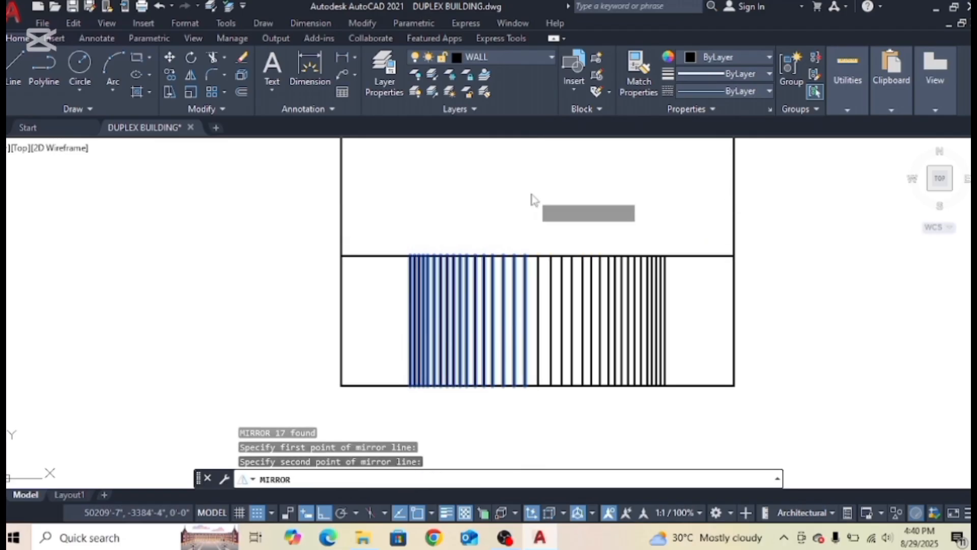
{"action": "key", "text": "Return"}
Copy all the lower parapet's vertical lines straight up into the top band, from the lower band's upper edge to the elevation's top edge.
{"action": "scroll", "coordinate": [652, 277], "scroll_direction": "down", "scroll_amount": 4}
{"action": "middle_click_drag", "start_coordinate": [646, 310], "coordinate": [651, 364]}
{"action": "scroll", "coordinate": [520, 321], "scroll_direction": "up", "scroll_amount": 2}
{"action": "left_click", "coordinate": [515, 298]}
{"action": "left_click", "coordinate": [701, 435]}
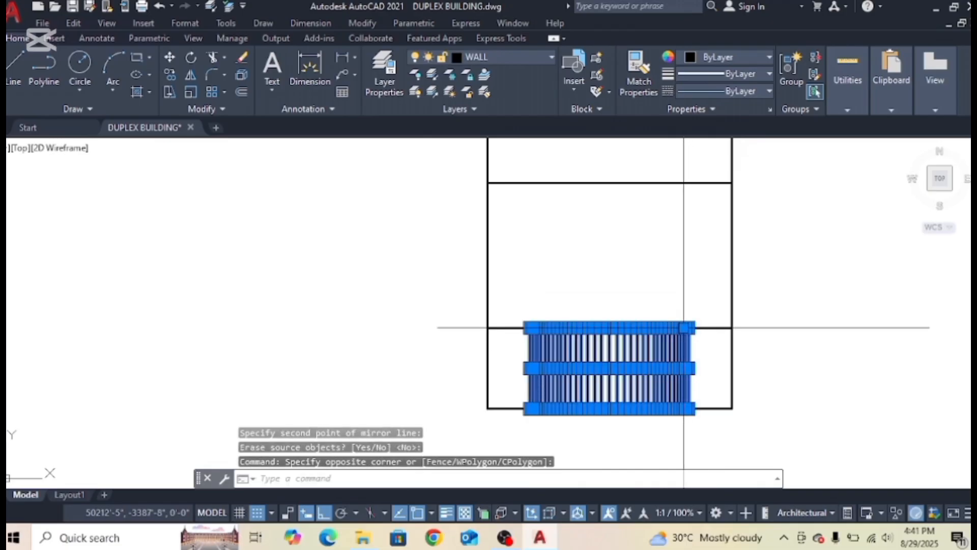
{"action": "scroll", "coordinate": [659, 279], "scroll_direction": "down", "scroll_amount": 4}
{"action": "middle_click_drag", "start_coordinate": [650, 243], "coordinate": [640, 279]}
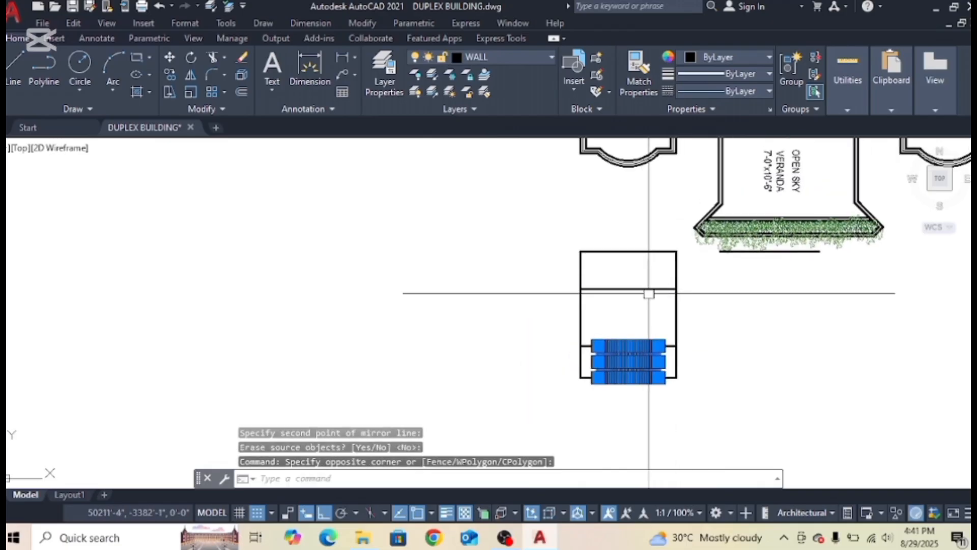
{"action": "key", "text": "Return"}
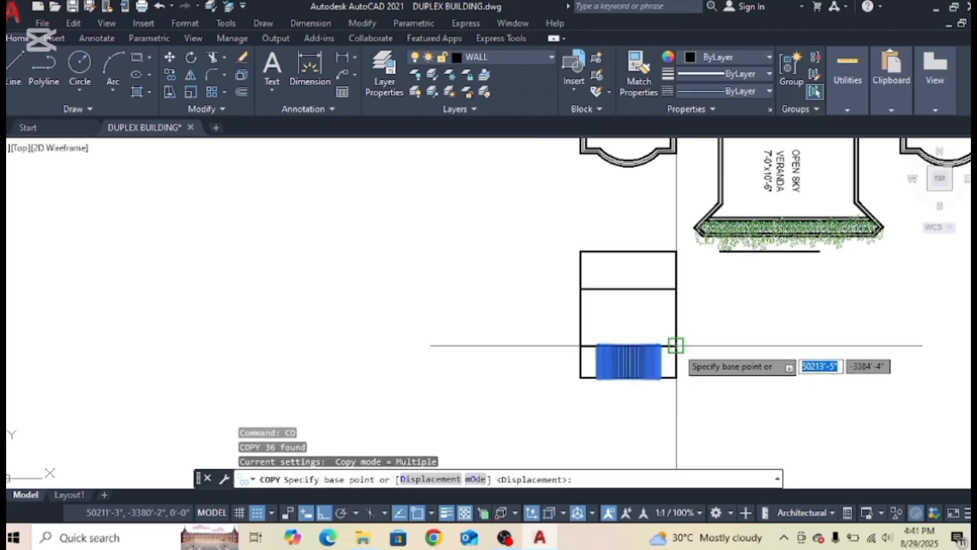
{"action": "left_click", "coordinate": [675, 345]}
{"action": "left_click", "coordinate": [675, 251]}
{"action": "scroll", "coordinate": [668, 262], "scroll_direction": "up", "scroll_amount": 4}
{"action": "key", "text": "Escape"}
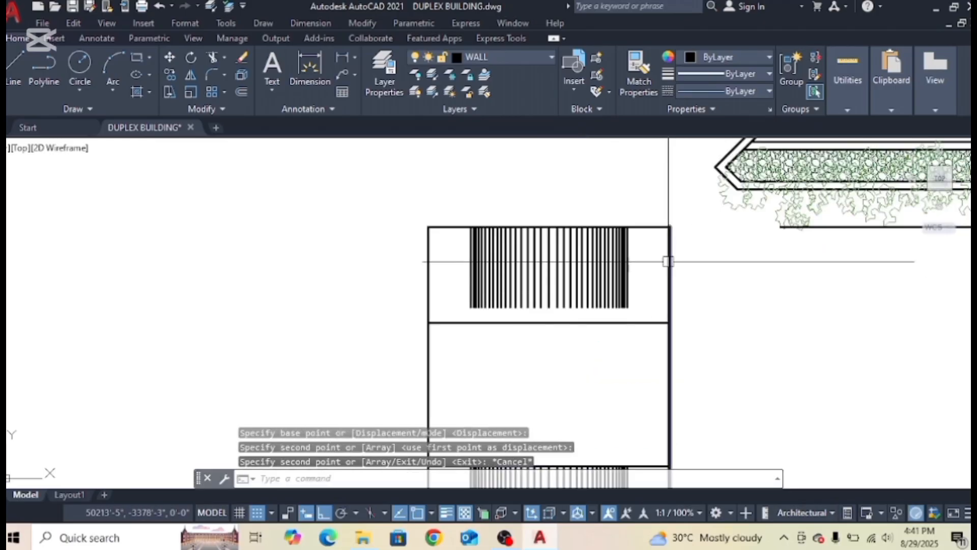
Move the copied vertical lines down so their lower ends rest on the bottom line of the top band.
{"action": "left_click", "coordinate": [588, 257]}
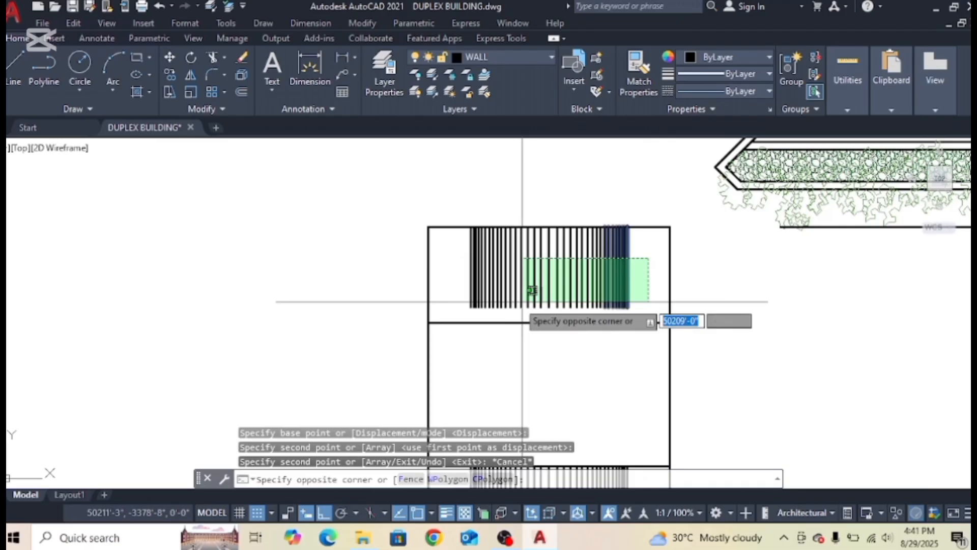
{"action": "left_click", "coordinate": [455, 311]}
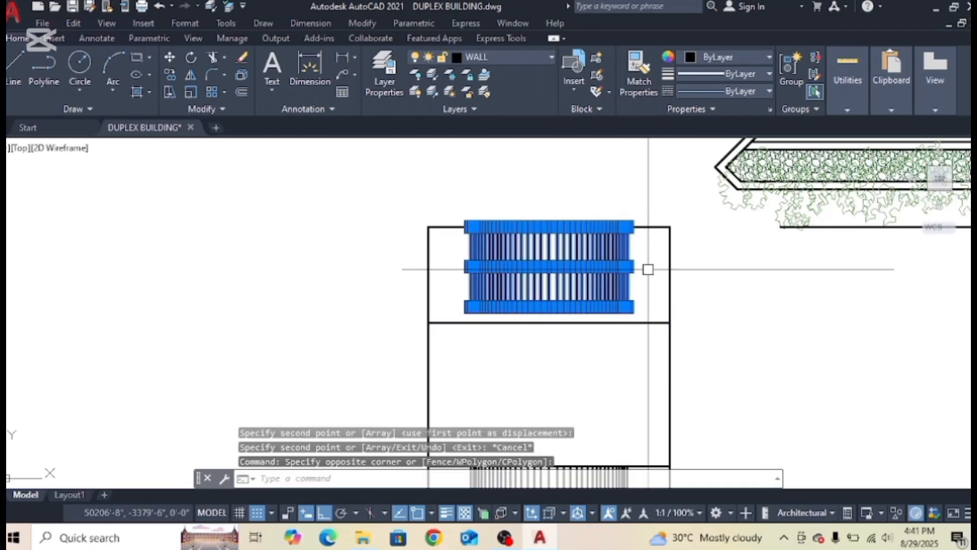
{"action": "key", "text": "Return"}
{"action": "scroll", "coordinate": [644, 300], "scroll_direction": "up", "scroll_amount": 2}
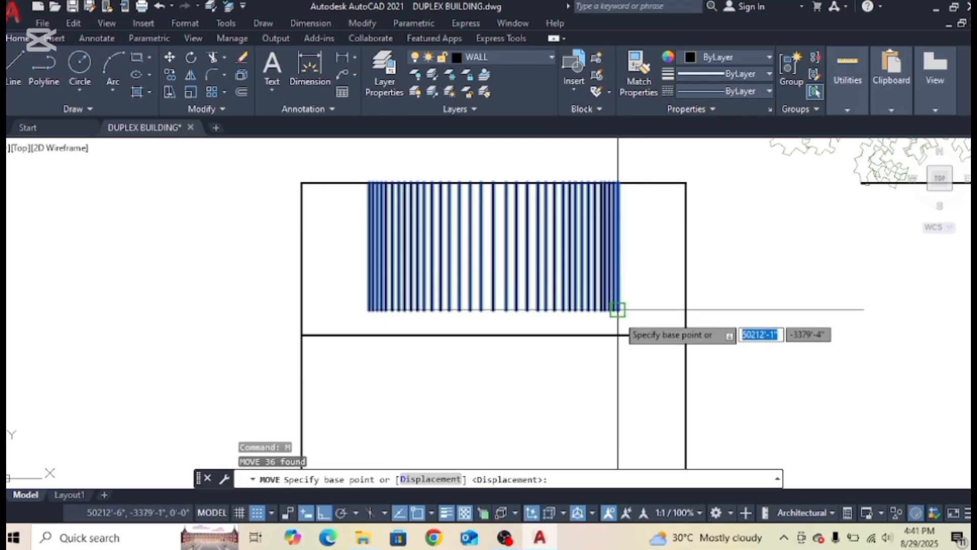
{"action": "left_click", "coordinate": [631, 297]}
{"action": "left_click", "coordinate": [617, 336]}
{"action": "key", "text": "Escape"}
{"action": "key", "text": "Escape"}
{"action": "key", "text": "Escape"}
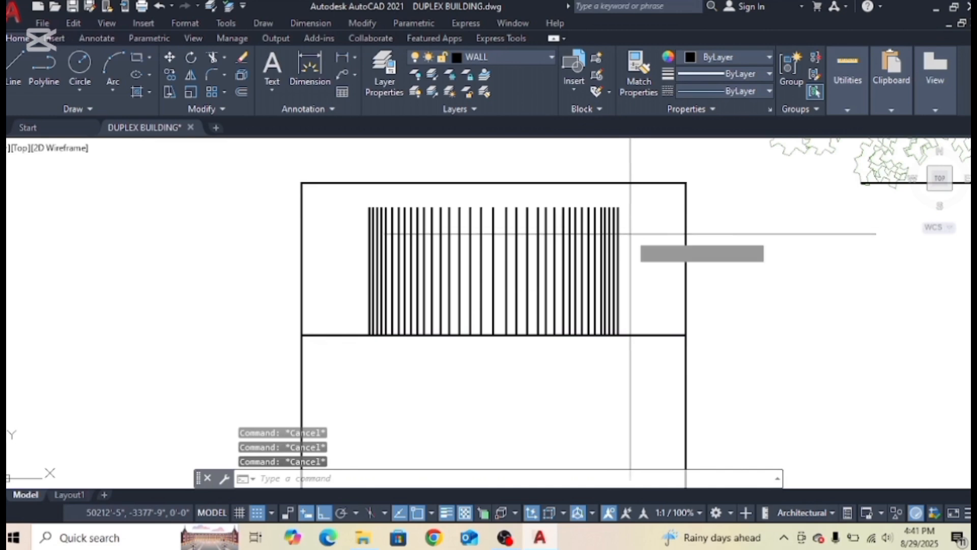
Offset the top edge of the veranda elevation 6 inches downward.
{"action": "type", "text": "o"}
{"action": "key", "text": "Return"}
{"action": "type", "text": "6"}
{"action": "key", "text": "Return"}
{"action": "left_click", "coordinate": [640, 182]}
{"action": "left_click", "coordinate": [639, 229]}
{"action": "key", "text": "Escape"}
{"action": "scroll", "coordinate": [652, 262], "scroll_direction": "down", "scroll_amount": 4}
{"action": "mouse_move", "coordinate": [637, 329]}
{"action": "middle_mouse_down"}
{"action": "mouse_move", "coordinate": [625, 285]}
{"action": "mouse_move", "coordinate": [596, 330]}
{"action": "middle_mouse_up"}
{"action": "key", "text": "Escape"}
{"action": "scroll", "coordinate": [481, 355], "scroll_direction": "down", "scroll_amount": 3}
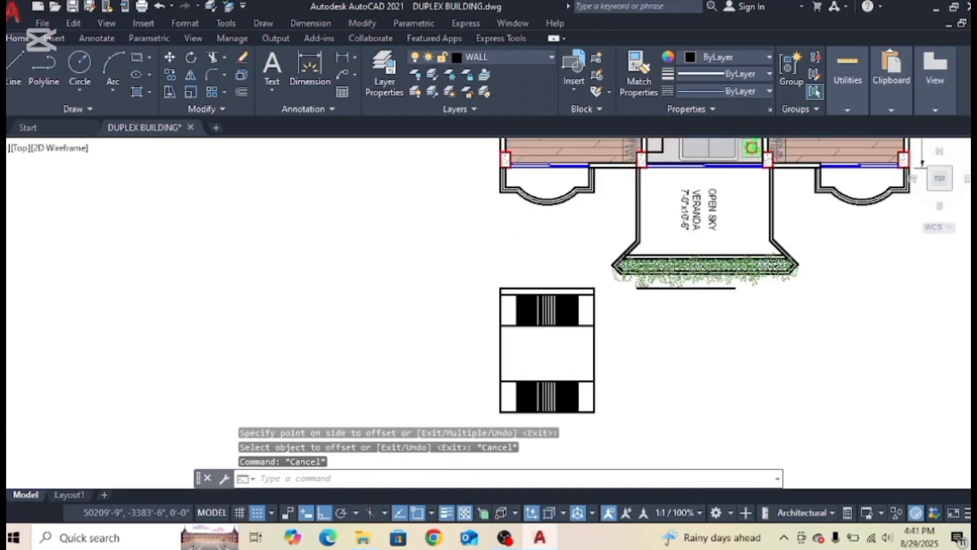
{"action": "scroll", "coordinate": [524, 239], "scroll_direction": "up", "scroll_amount": 3}
{"action": "key", "text": "Escape"}
{"action": "key", "text": "Escape"}
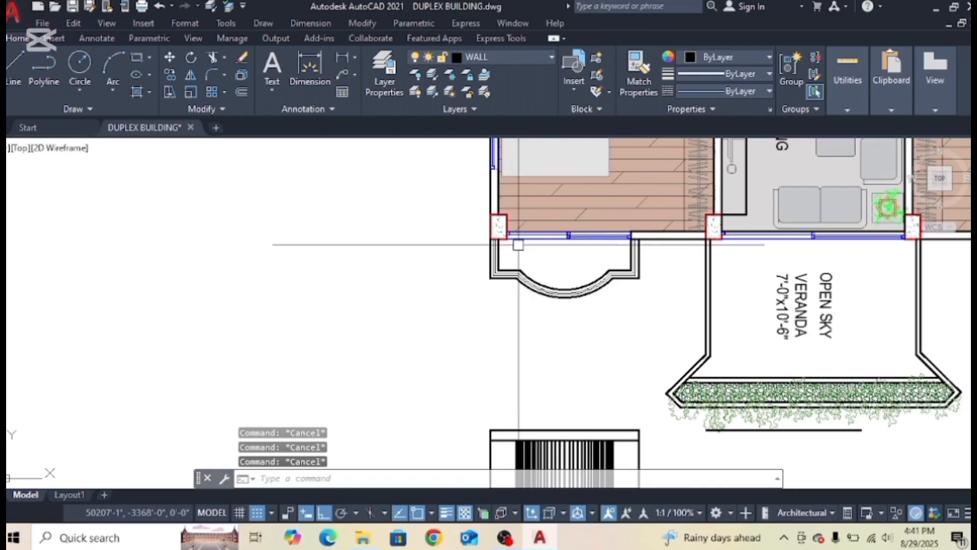
Copy the first-floor window with its glass hatch and horizontal louver lines from the existing front elevation into the new veranda elevation's middle opening.
{"action": "scroll", "coordinate": [520, 248], "scroll_direction": "down", "scroll_amount": 4}
{"action": "middle_click_drag", "start_coordinate": [535, 365], "coordinate": [562, 311]}
{"action": "scroll", "coordinate": [455, 329], "scroll_direction": "down", "scroll_amount": 4}
{"action": "middle_click_drag", "start_coordinate": [210, 369], "coordinate": [461, 340]}
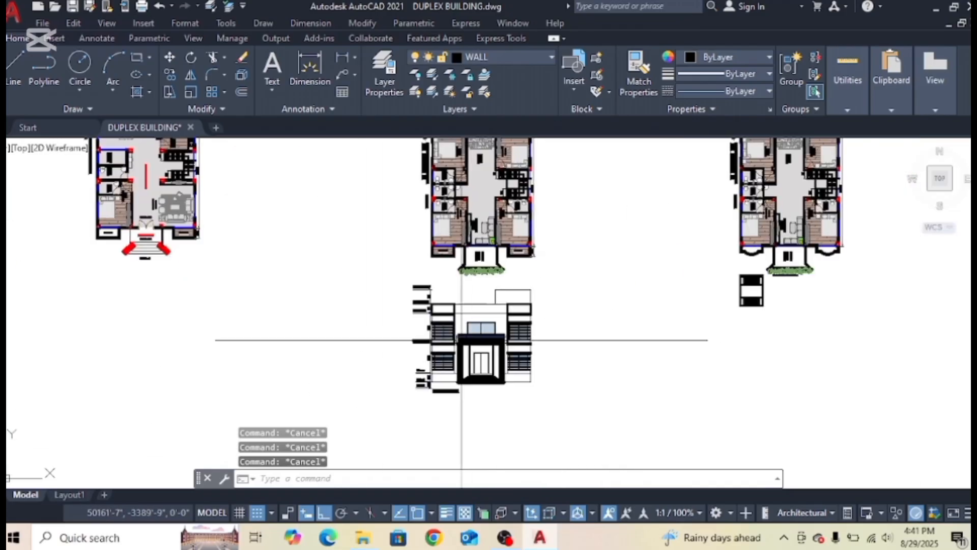
{"action": "scroll", "coordinate": [462, 340], "scroll_direction": "up", "scroll_amount": 6}
{"action": "left_click", "coordinate": [405, 319]}
{"action": "scroll", "coordinate": [405, 319], "scroll_direction": "up", "scroll_amount": 3}
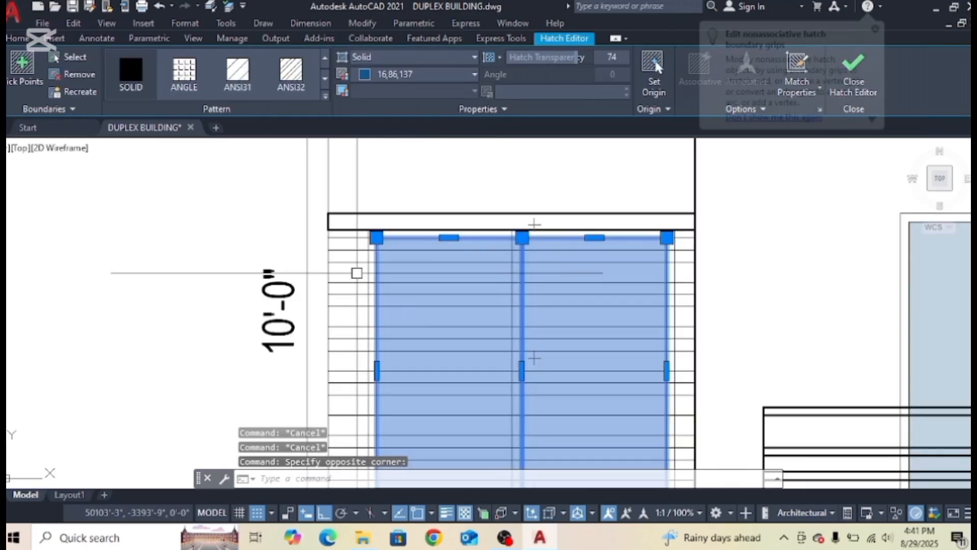
{"action": "scroll", "coordinate": [360, 222], "scroll_direction": "up", "scroll_amount": 2}
{"action": "left_click", "coordinate": [356, 223]}
{"action": "scroll", "coordinate": [529, 341], "scroll_direction": "down", "scroll_amount": 4}
{"action": "middle_click_drag", "start_coordinate": [585, 389], "coordinate": [554, 260]}
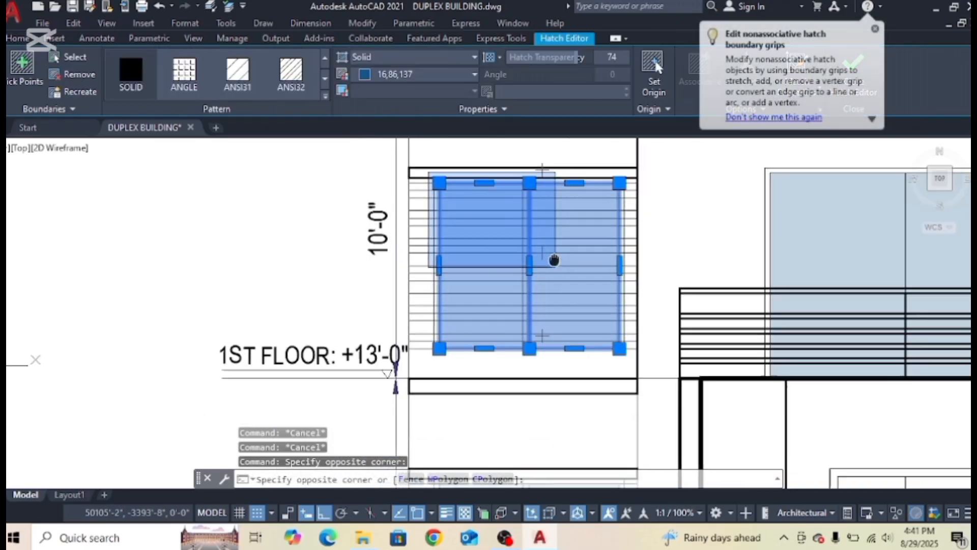
{"action": "left_click", "coordinate": [637, 345]}
{"action": "scroll", "coordinate": [636, 326], "scroll_direction": "up", "scroll_amount": 2}
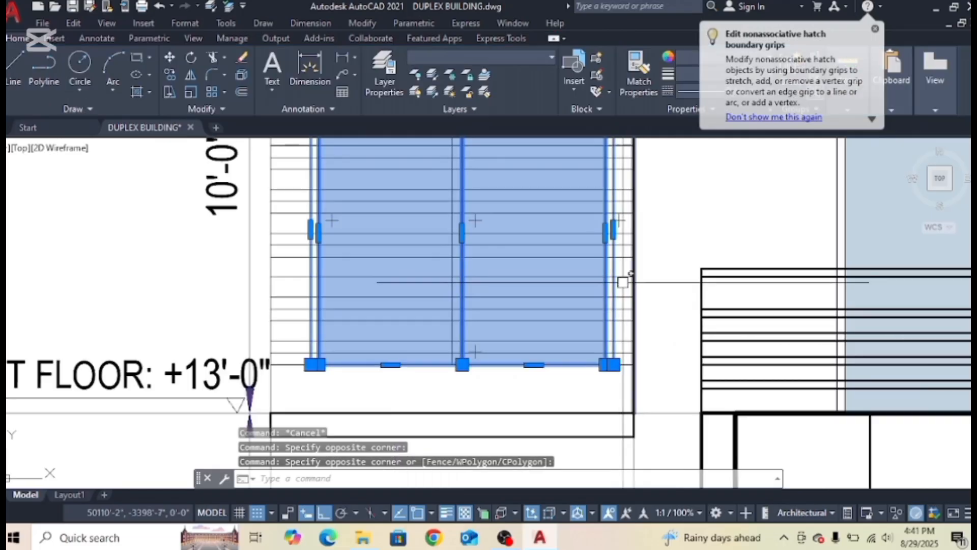
{"action": "scroll", "coordinate": [623, 282], "scroll_direction": "down", "scroll_amount": 2}
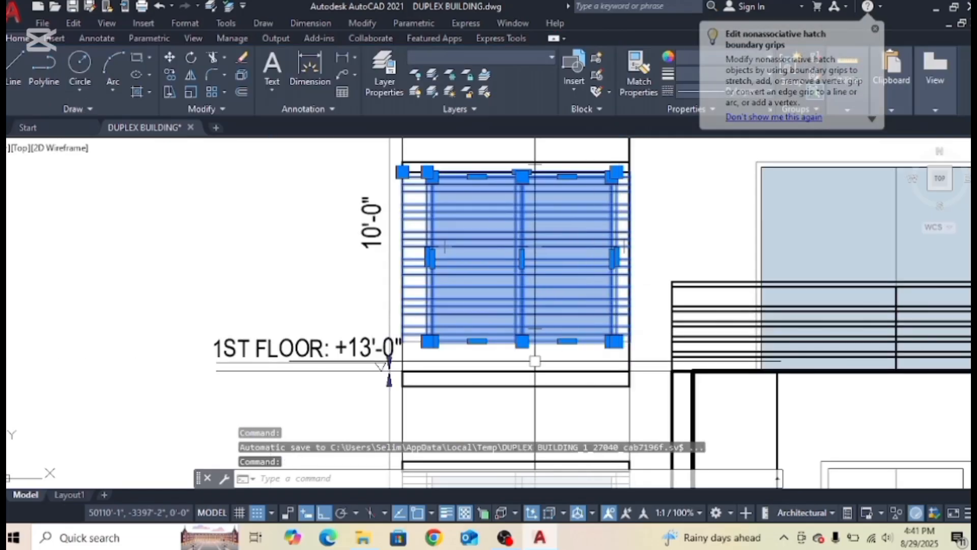
{"action": "scroll", "coordinate": [535, 361], "scroll_direction": "down", "scroll_amount": 2}
{"action": "scroll", "coordinate": [482, 356], "scroll_direction": "up", "scroll_amount": 2}
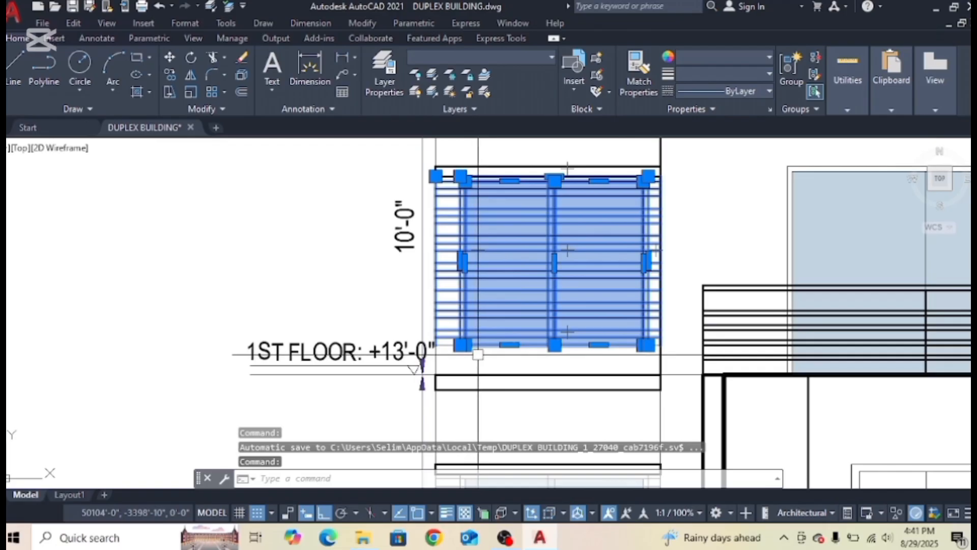
{"action": "scroll", "coordinate": [529, 353], "scroll_direction": "down", "scroll_amount": 2}
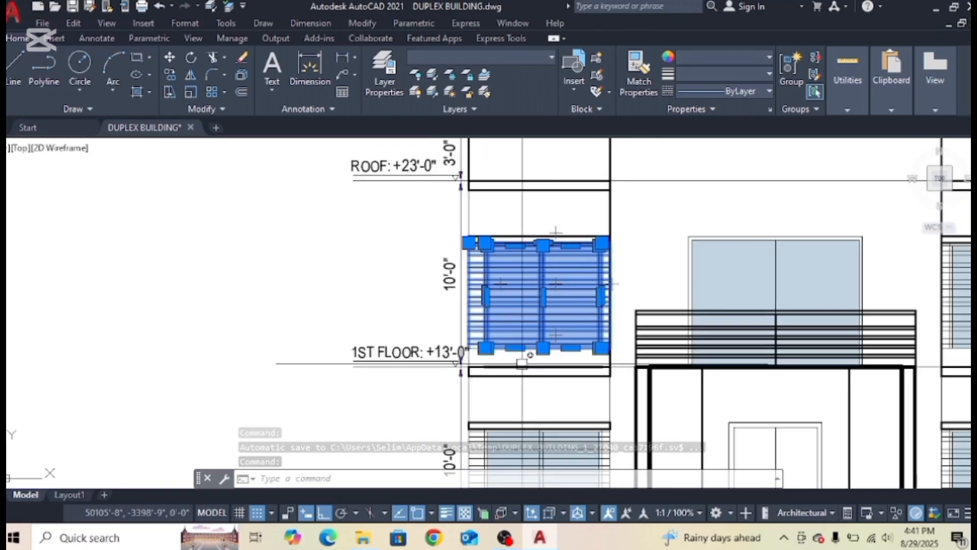
{"action": "scroll", "coordinate": [491, 331], "scroll_direction": "up", "scroll_amount": 2}
{"action": "type", "text": "o"}
{"action": "key", "text": "Return"}
{"action": "scroll", "coordinate": [468, 198], "scroll_direction": "up", "scroll_amount": 2}
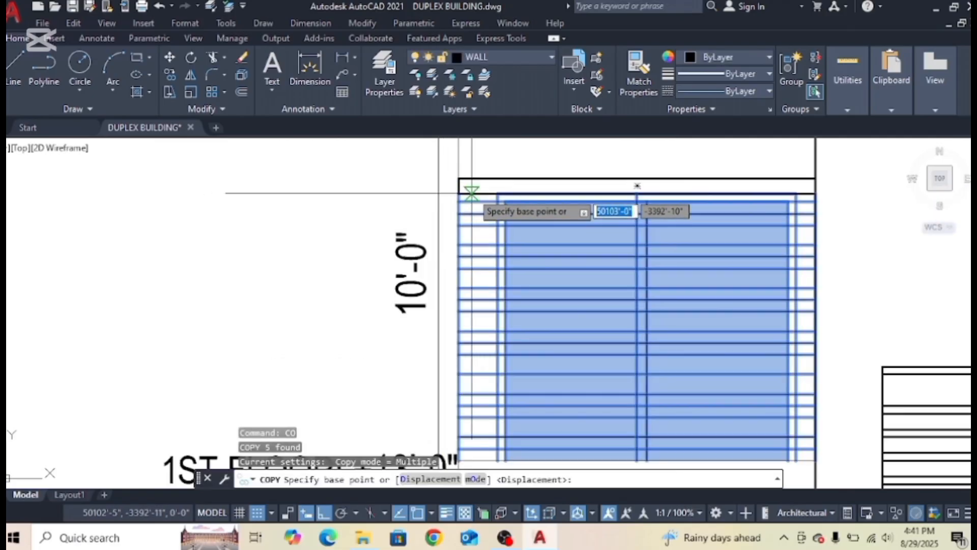
{"action": "left_click", "coordinate": [459, 194]}
{"action": "scroll", "coordinate": [611, 275], "scroll_direction": "down", "scroll_amount": 8}
{"action": "scroll", "coordinate": [670, 251], "scroll_direction": "up", "scroll_amount": 4}
{"action": "scroll", "coordinate": [670, 250], "scroll_direction": "down", "scroll_amount": 4}
{"action": "scroll", "coordinate": [730, 234], "scroll_direction": "up", "scroll_amount": 6}
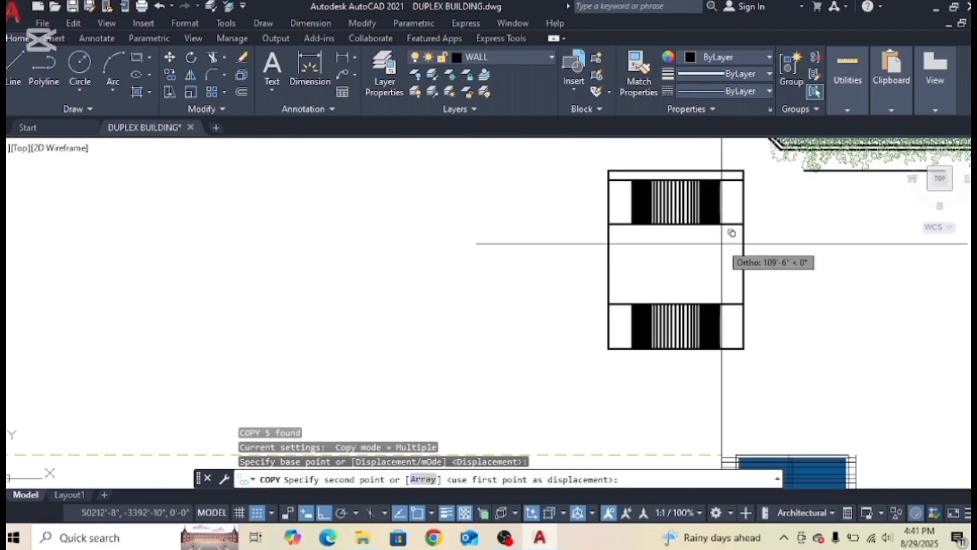
{"action": "left_click", "coordinate": [567, 208]}
{"action": "key", "text": "Escape"}
Explode the copied block of horizontal louver lines in the veranda elevation.
{"action": "scroll", "coordinate": [698, 284], "scroll_direction": "down", "scroll_amount": 3}
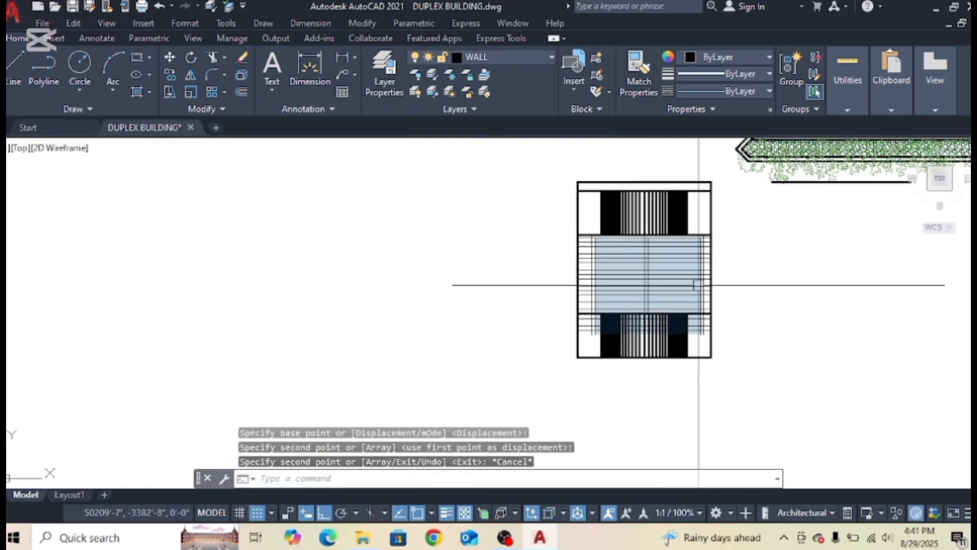
{"action": "scroll", "coordinate": [723, 234], "scroll_direction": "up", "scroll_amount": 3}
{"action": "scroll", "coordinate": [723, 235], "scroll_direction": "up", "scroll_amount": 1}
{"action": "scroll", "coordinate": [660, 342], "scroll_direction": "down", "scroll_amount": 5}
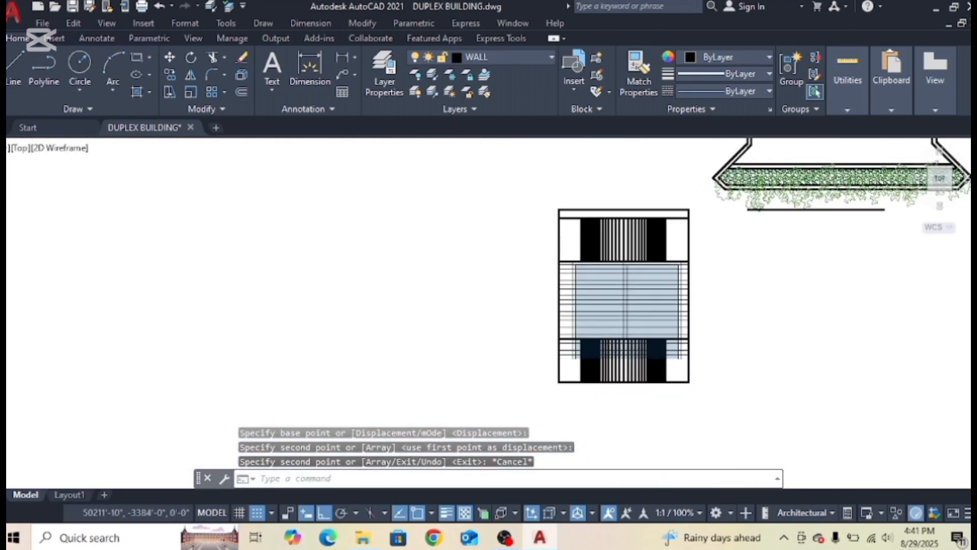
{"action": "scroll", "coordinate": [561, 334], "scroll_direction": "up", "scroll_amount": 4}
{"action": "scroll", "coordinate": [565, 313], "scroll_direction": "up", "scroll_amount": 2}
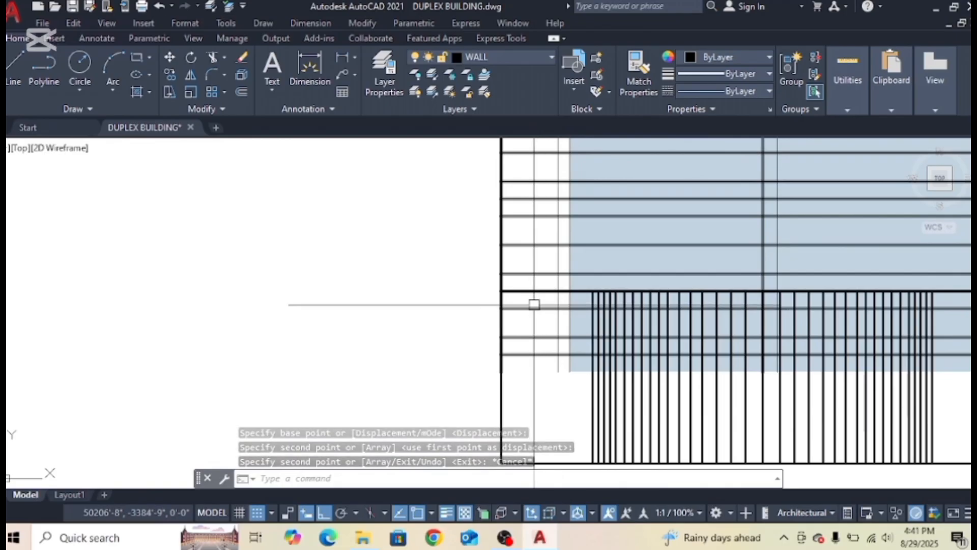
{"action": "scroll", "coordinate": [586, 320], "scroll_direction": "down", "scroll_amount": 2}
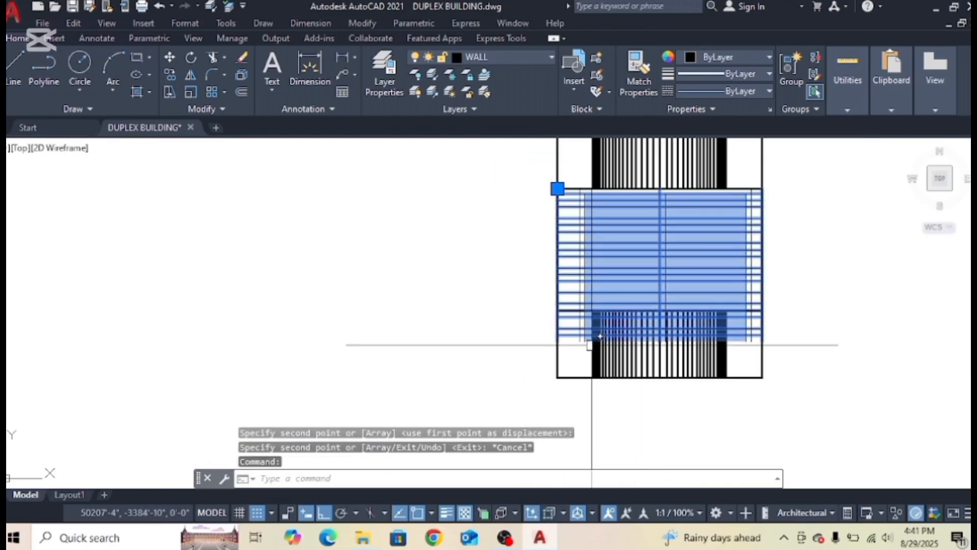
{"action": "key", "text": "Return"}
Erase the three horizontal louver lines that extend below the top edge of the lower parapet.
{"action": "scroll", "coordinate": [562, 301], "scroll_direction": "up", "scroll_amount": 5}
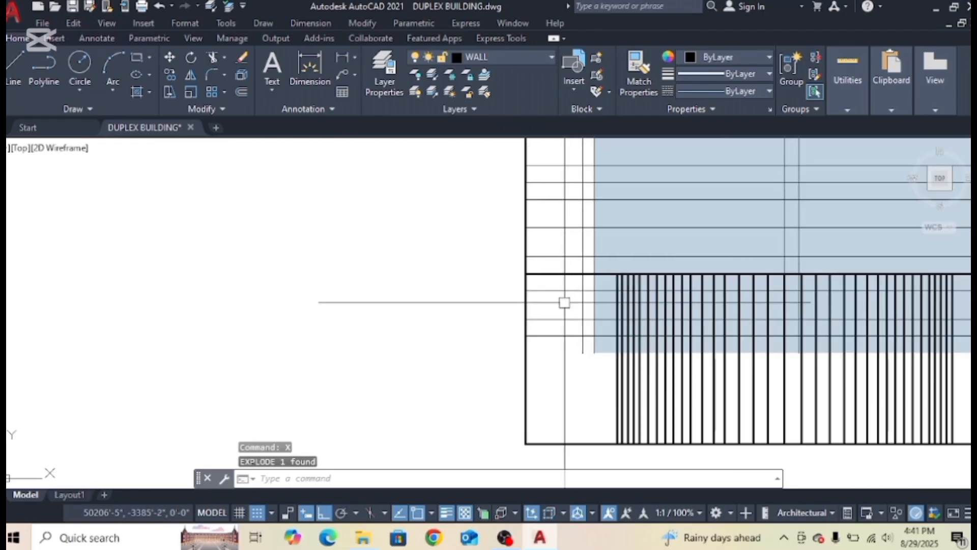
{"action": "left_click", "coordinate": [561, 279]}
{"action": "left_click", "coordinate": [548, 393]}
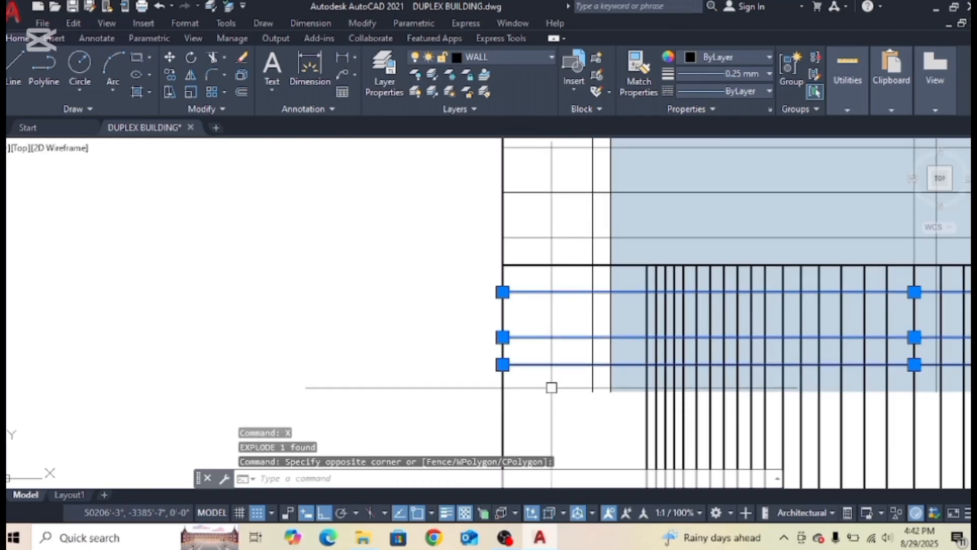
{"action": "key", "text": "Delete"}
{"action": "scroll", "coordinate": [573, 373], "scroll_direction": "down", "scroll_amount": 3}
{"action": "middle_click_drag", "start_coordinate": [669, 375], "coordinate": [622, 316]}
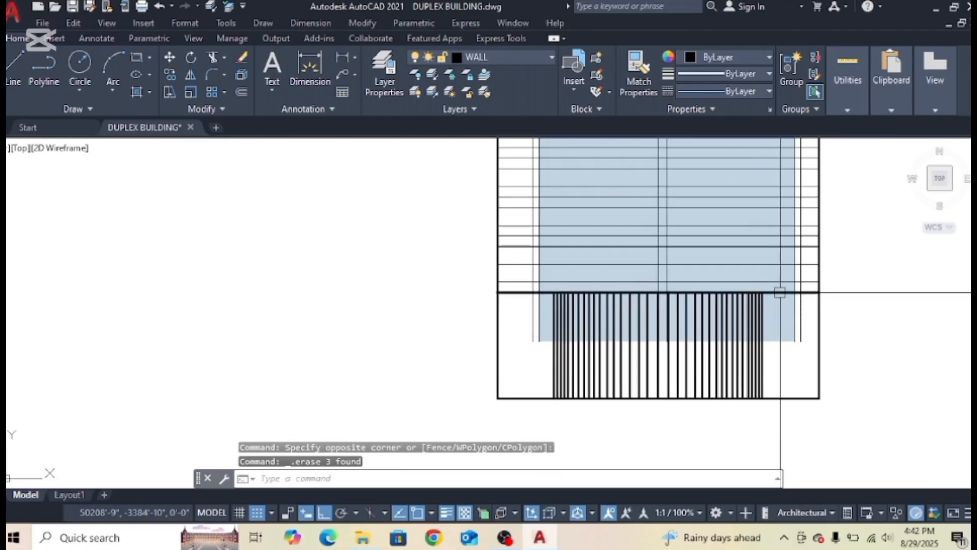
{"action": "scroll", "coordinate": [550, 285], "scroll_direction": "up", "scroll_amount": 4}
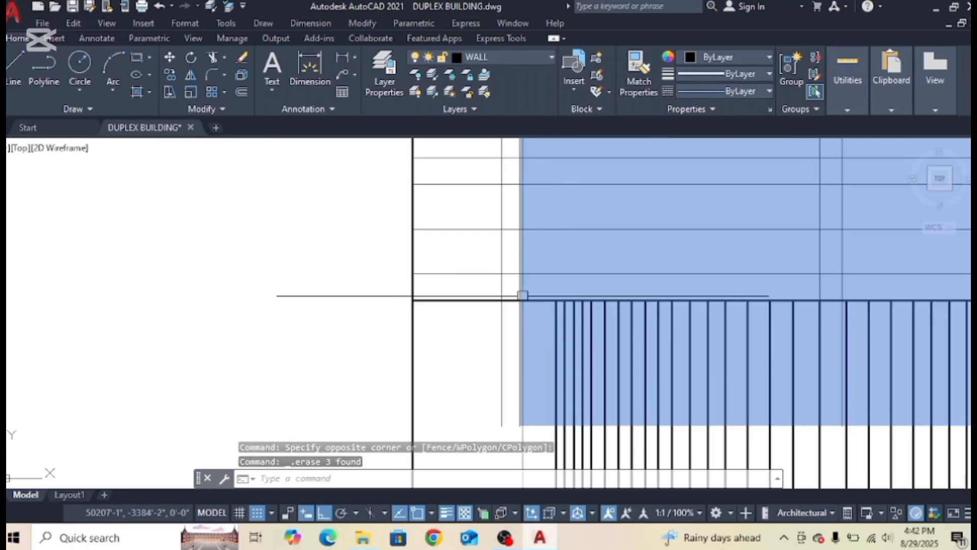
Trim the window's left frame lines and the glass hatch that extend below the top edge of the lower parapet.
{"action": "left_click", "coordinate": [487, 299]}
{"action": "scroll", "coordinate": [514, 327], "scroll_direction": "down", "scroll_amount": 3}
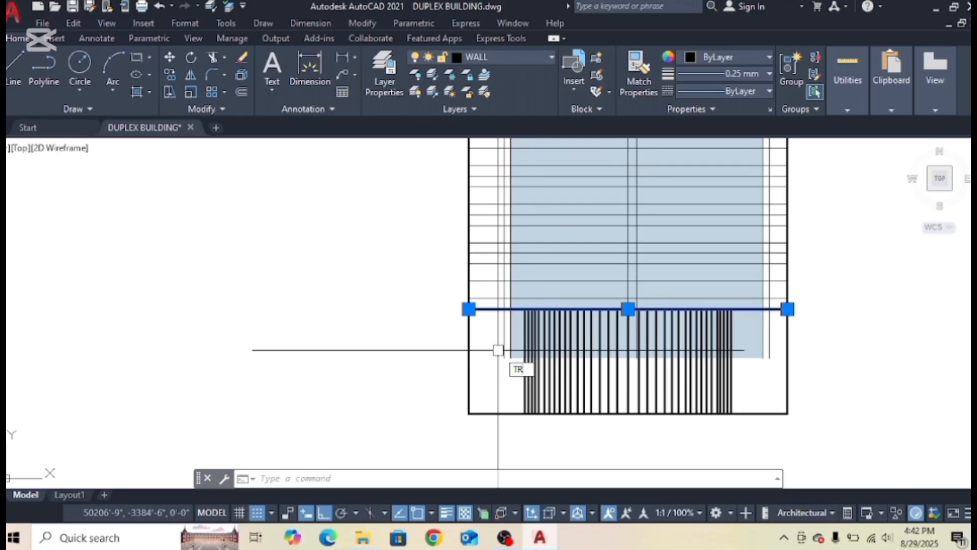
{"action": "type", "text": "tr"}
{"action": "key", "text": "Return"}
{"action": "left_click", "coordinate": [509, 340]}
{"action": "scroll", "coordinate": [510, 339], "scroll_direction": "up", "scroll_amount": 4}
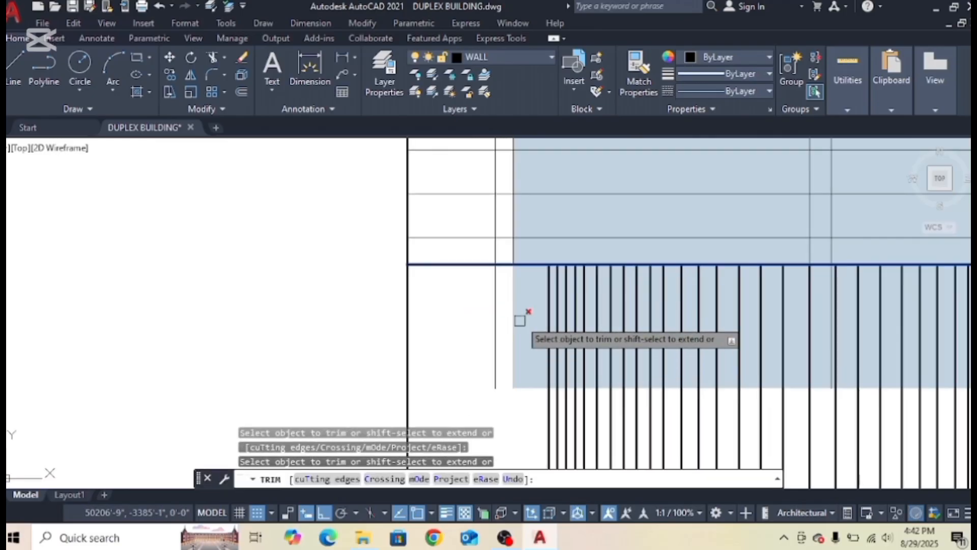
{"action": "left_click", "coordinate": [520, 321]}
{"action": "left_click", "coordinate": [525, 305]}
{"action": "left_click", "coordinate": [492, 348]}
{"action": "scroll", "coordinate": [495, 348], "scroll_direction": "down", "scroll_amount": 3}
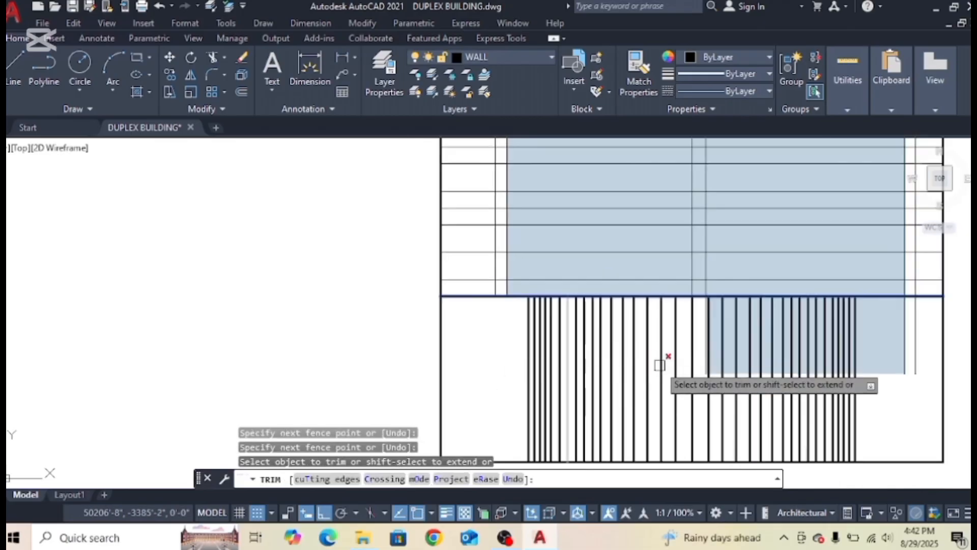
Trim the remaining glass hatch, right frame lines and centre mullion line below the top edge of the lower parapet.
{"action": "middle_click_drag", "start_coordinate": [906, 349], "coordinate": [703, 362]}
{"action": "left_click", "coordinate": [682, 344]}
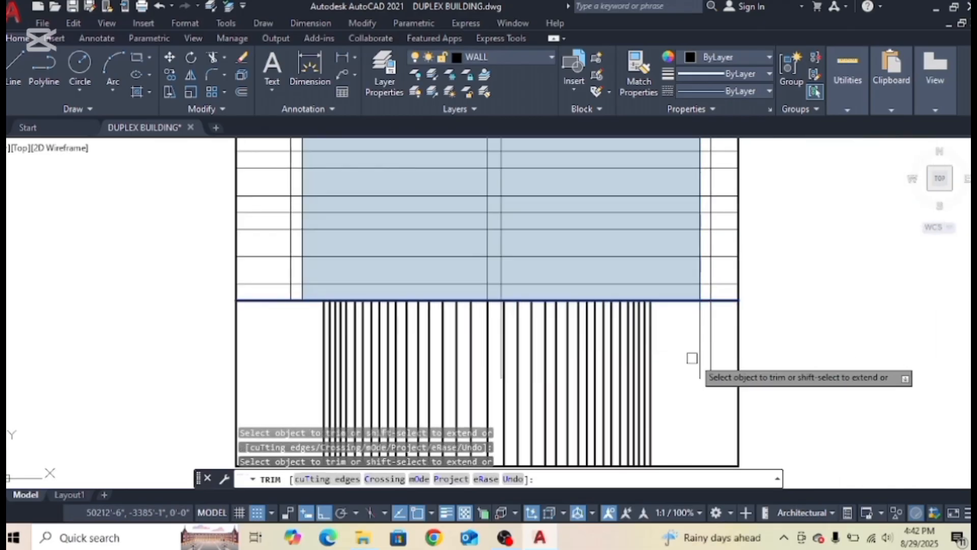
{"action": "left_click", "coordinate": [721, 331]}
{"action": "left_click", "coordinate": [691, 353]}
{"action": "scroll", "coordinate": [493, 312], "scroll_direction": "up", "scroll_amount": 5}
{"action": "scroll", "coordinate": [484, 297], "scroll_direction": "up", "scroll_amount": 2}
{"action": "scroll", "coordinate": [511, 326], "scroll_direction": "down", "scroll_amount": 4}
{"action": "left_click", "coordinate": [524, 316]}
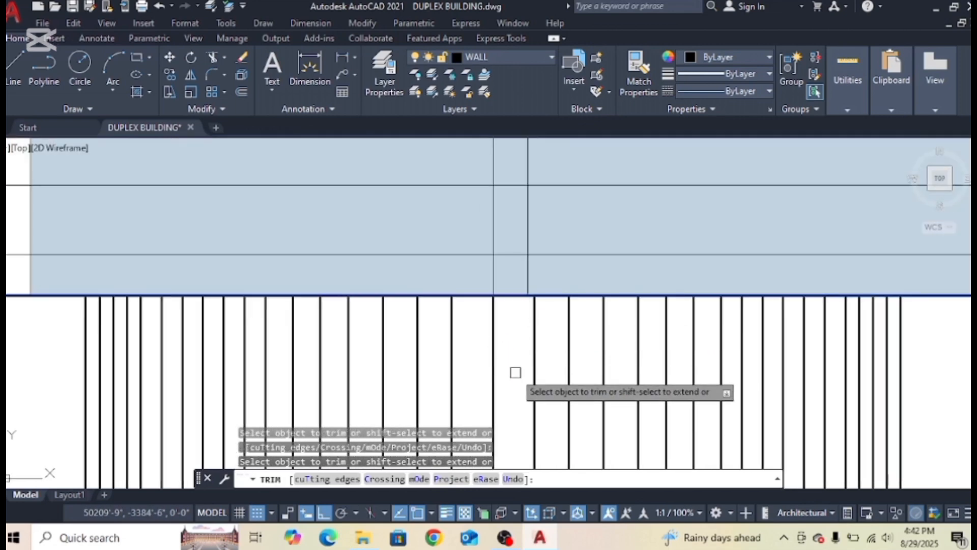
{"action": "scroll", "coordinate": [655, 388], "scroll_direction": "down", "scroll_amount": 8}
{"action": "key", "text": "Escape"}
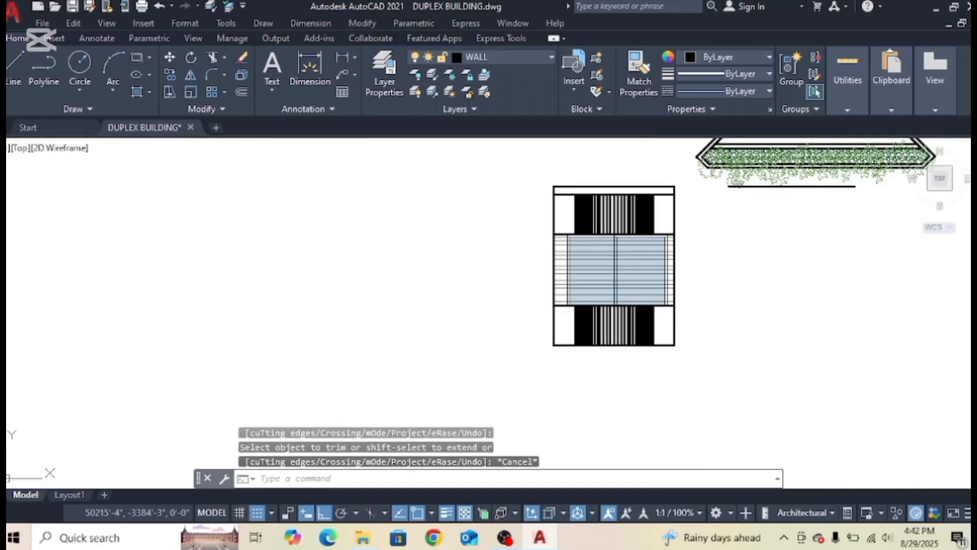
{"action": "key", "text": "Escape"}
{"action": "scroll", "coordinate": [683, 265], "scroll_direction": "down", "scroll_amount": 2}
{"action": "scroll", "coordinate": [684, 265], "scroll_direction": "up", "scroll_amount": 2}
{"action": "scroll", "coordinate": [645, 279], "scroll_direction": "down", "scroll_amount": 4}
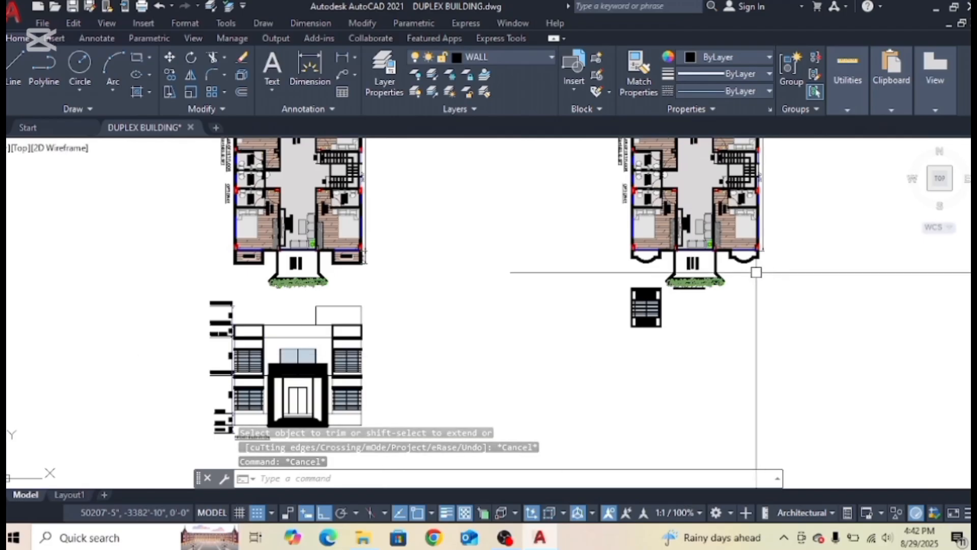
{"action": "left_click", "coordinate": [172, 299]}
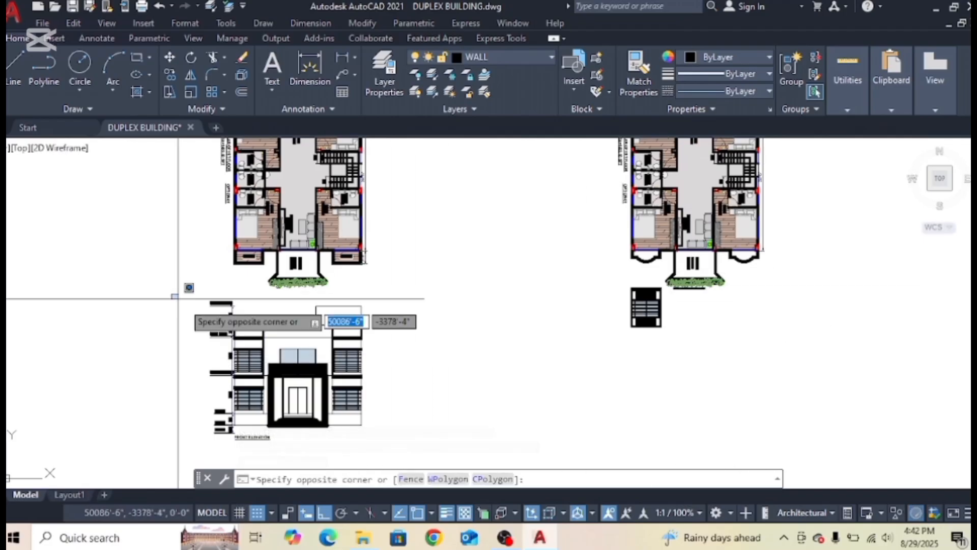
{"action": "left_click", "coordinate": [399, 382]}
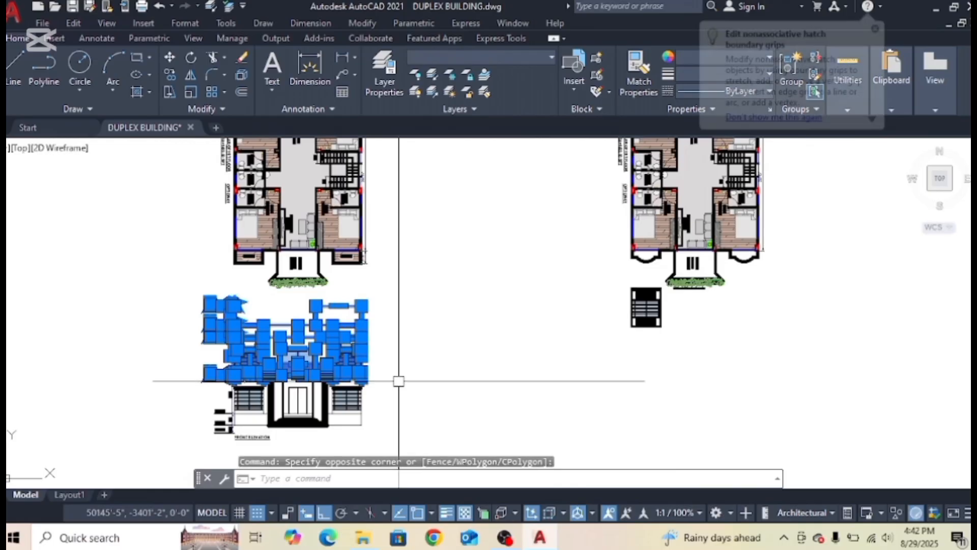
{"action": "type", "text": "co"}
{"action": "key", "text": "Return"}
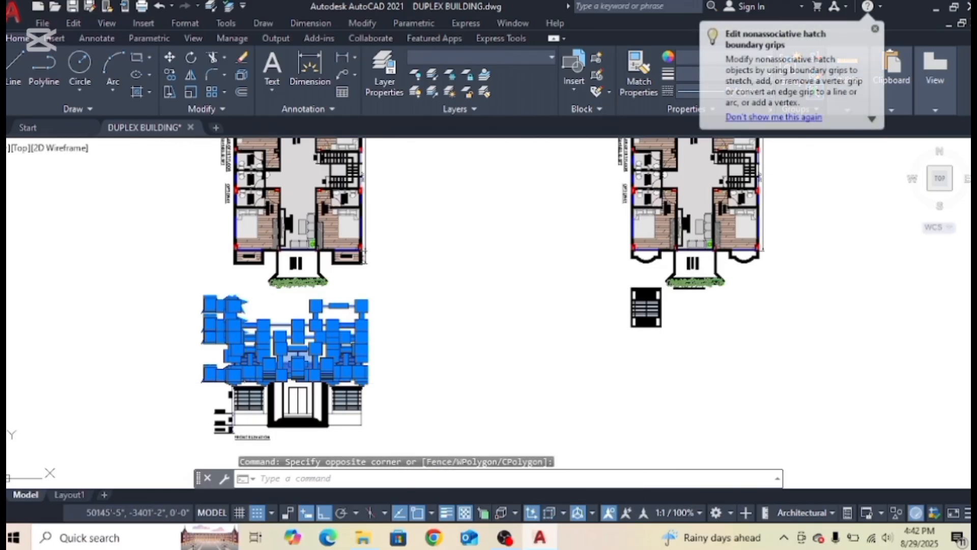
{"action": "key", "text": "Escape"}
Copy the entire existing front elevation with its level labels to below the second floor plan and the veranda elevation.
{"action": "left_click", "coordinate": [197, 294]}
{"action": "middle_click_drag", "start_coordinate": [424, 401], "coordinate": [458, 310]}
{"action": "left_click", "coordinate": [472, 365]}
{"action": "type", "text": "co"}
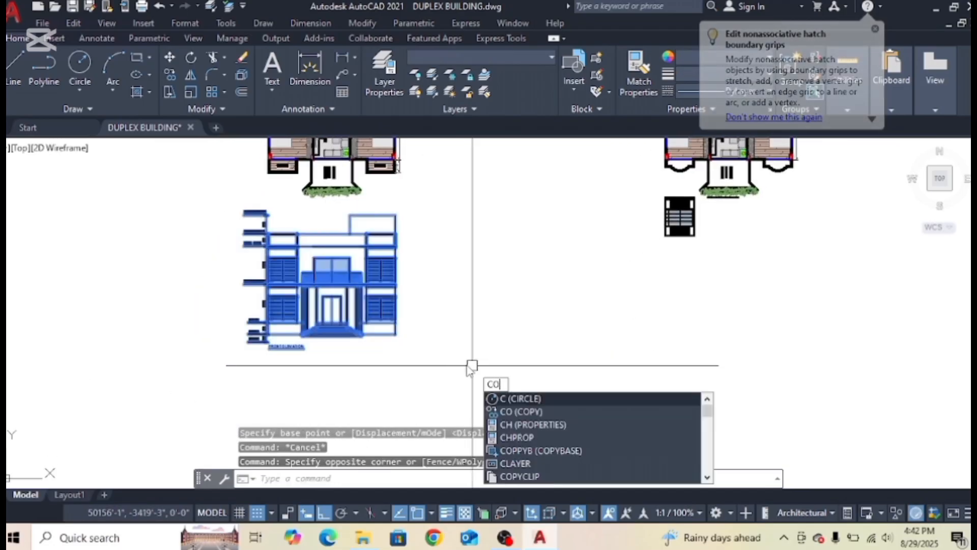
{"action": "key", "text": "Return"}
{"action": "left_click", "coordinate": [414, 356]}
{"action": "middle_click_drag", "start_coordinate": [577, 366], "coordinate": [546, 337]}
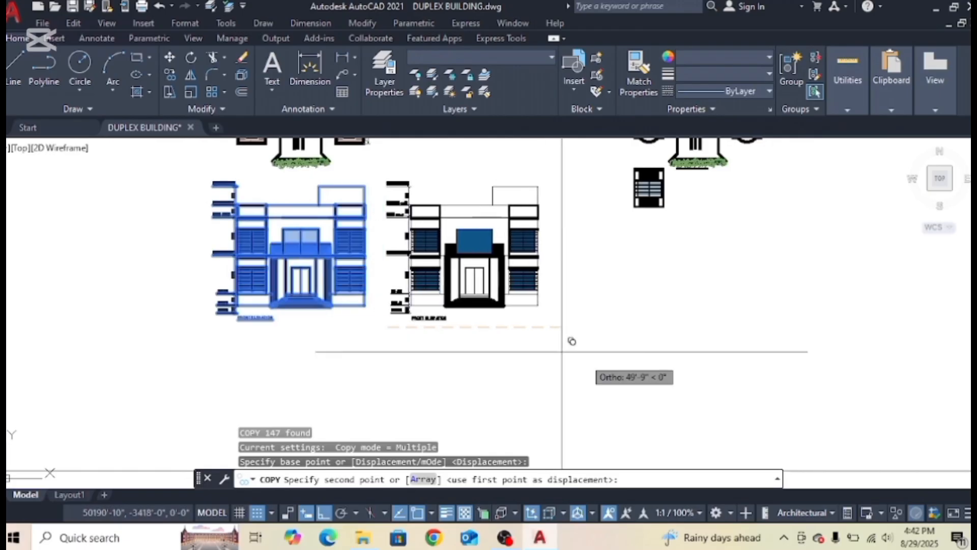
{"action": "key", "text": "F8"}
{"action": "left_click", "coordinate": [782, 359]}
{"action": "key", "text": "Escape"}
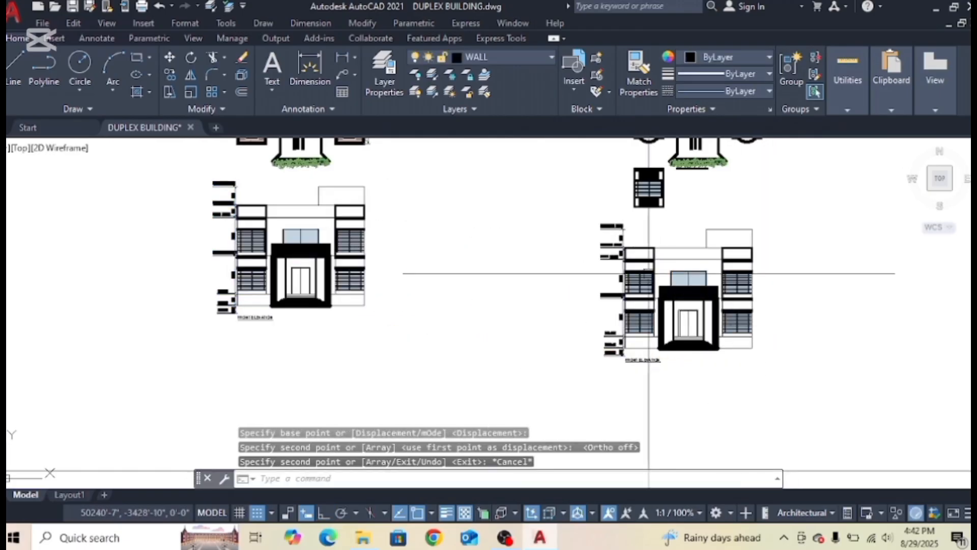
Erase the left first-floor window with its louver lines and top band from the copied front elevation.
{"action": "scroll", "coordinate": [602, 264], "scroll_direction": "up", "scroll_amount": 6}
{"action": "left_click", "coordinate": [515, 246]}
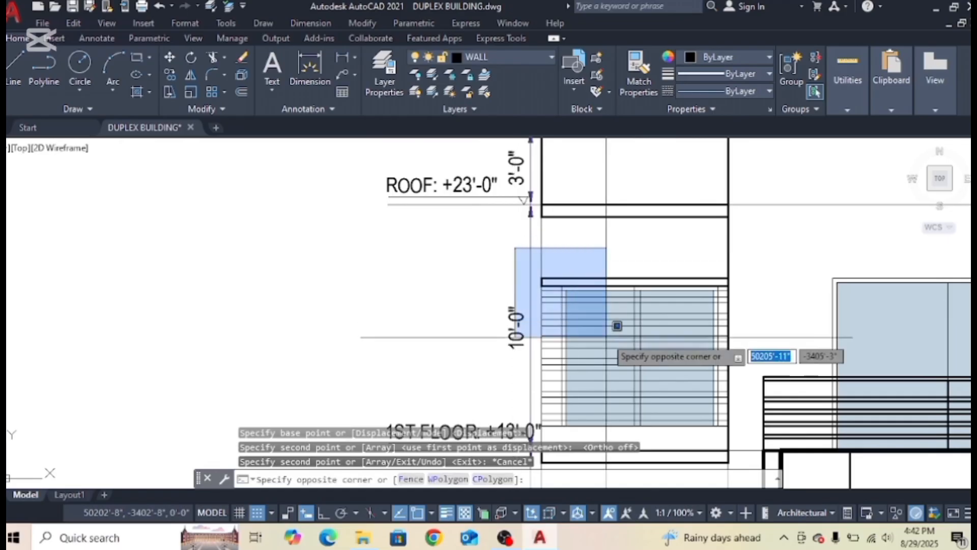
{"action": "scroll", "coordinate": [617, 323], "scroll_direction": "down", "scroll_amount": 4}
{"action": "scroll", "coordinate": [670, 323], "scroll_direction": "up", "scroll_amount": 2}
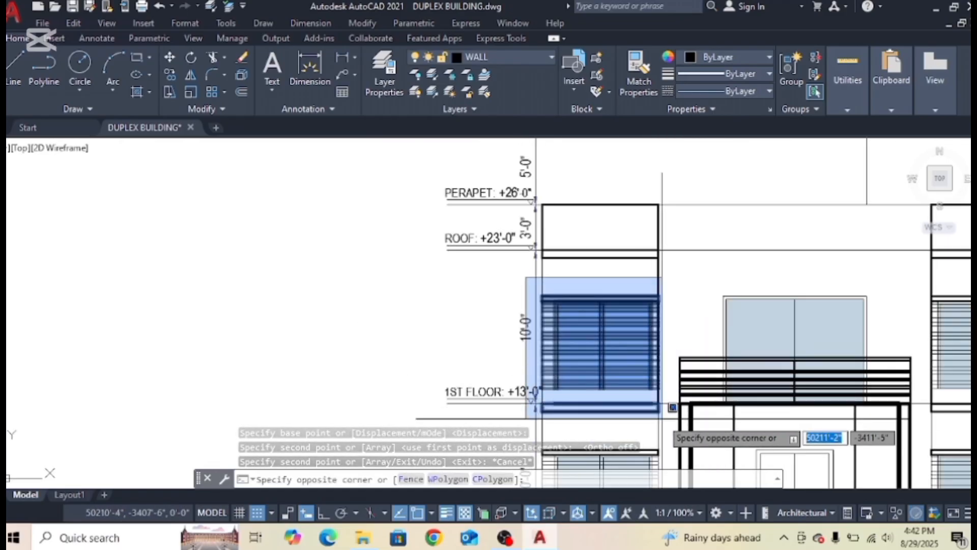
{"action": "left_click", "coordinate": [668, 396]}
{"action": "key", "text": "Delete"}
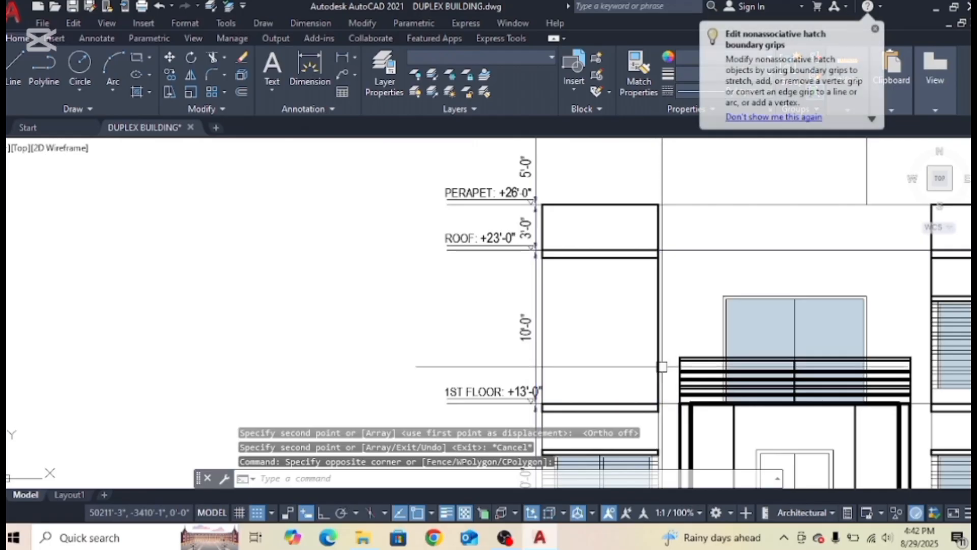
Erase the right first-floor window with its louver lines and top band from the copied front elevation.
{"action": "scroll", "coordinate": [625, 337], "scroll_direction": "down", "scroll_amount": 4}
{"action": "scroll", "coordinate": [625, 337], "scroll_direction": "up", "scroll_amount": 2}
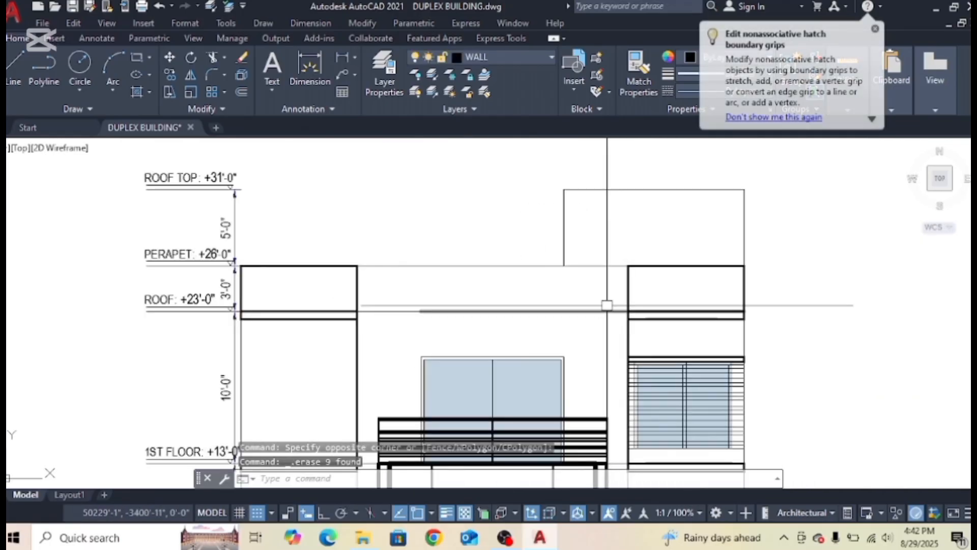
{"action": "left_click", "coordinate": [606, 333]}
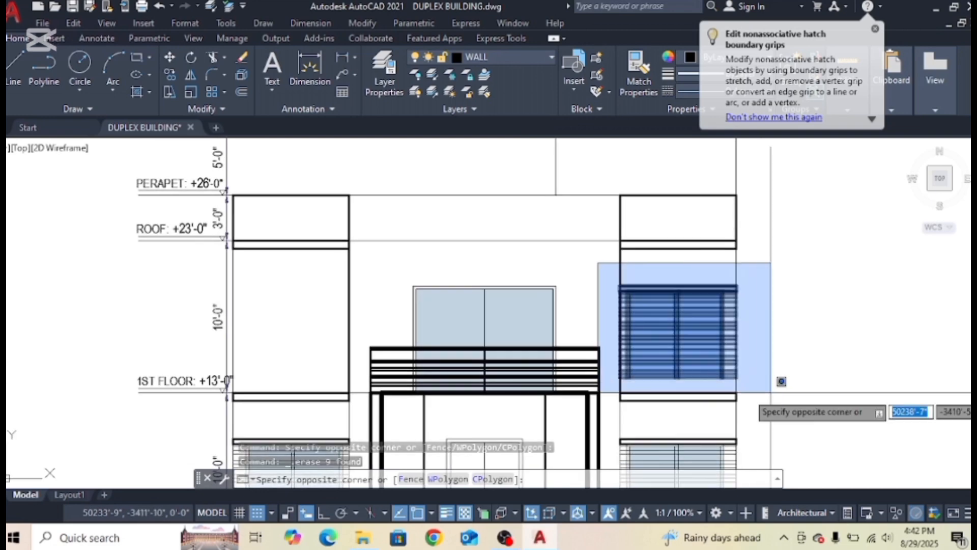
{"action": "left_click", "coordinate": [813, 380]}
{"action": "scroll", "coordinate": [585, 234], "scroll_direction": "down", "scroll_amount": 5}
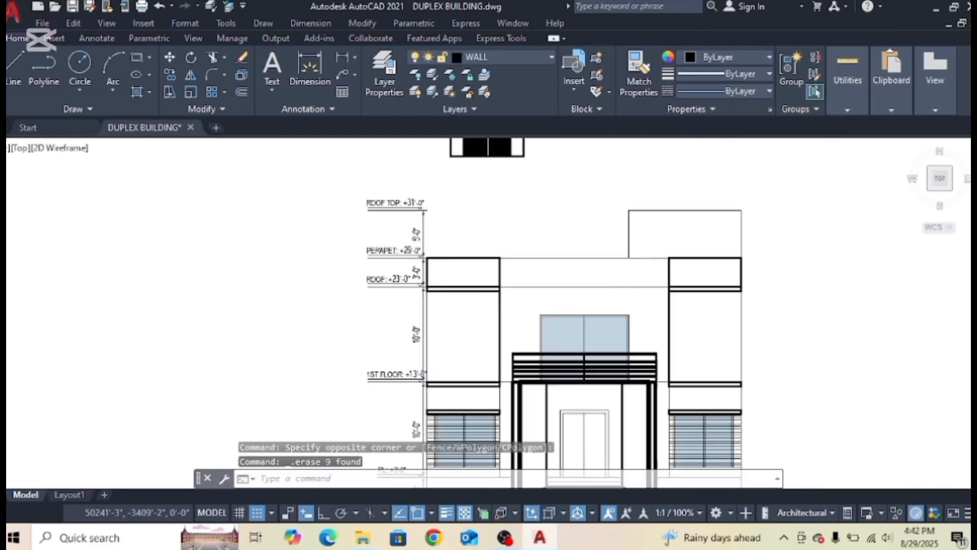
Erase the horizontal line just below the top edge of the veranda elevation.
{"action": "scroll", "coordinate": [549, 228], "scroll_direction": "up", "scroll_amount": 3}
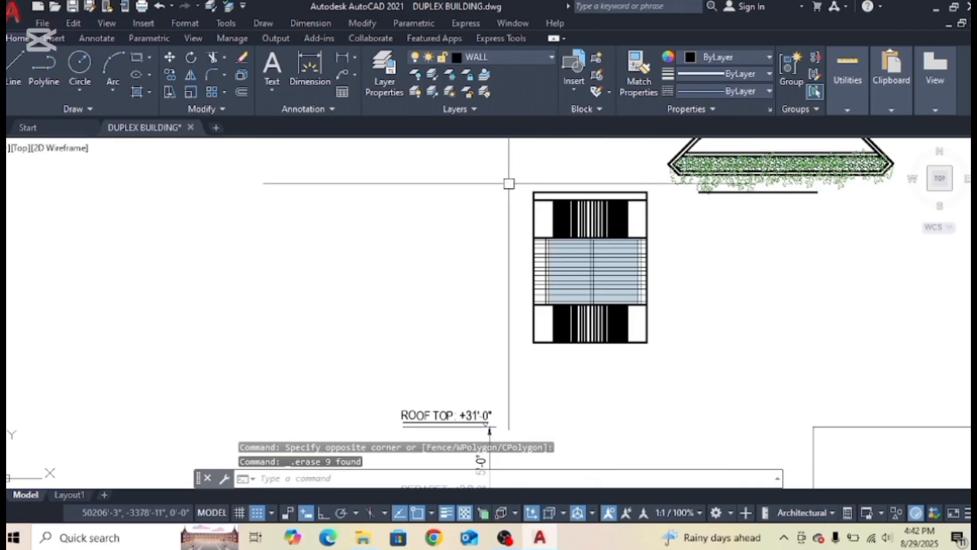
{"action": "key", "text": "Escape"}
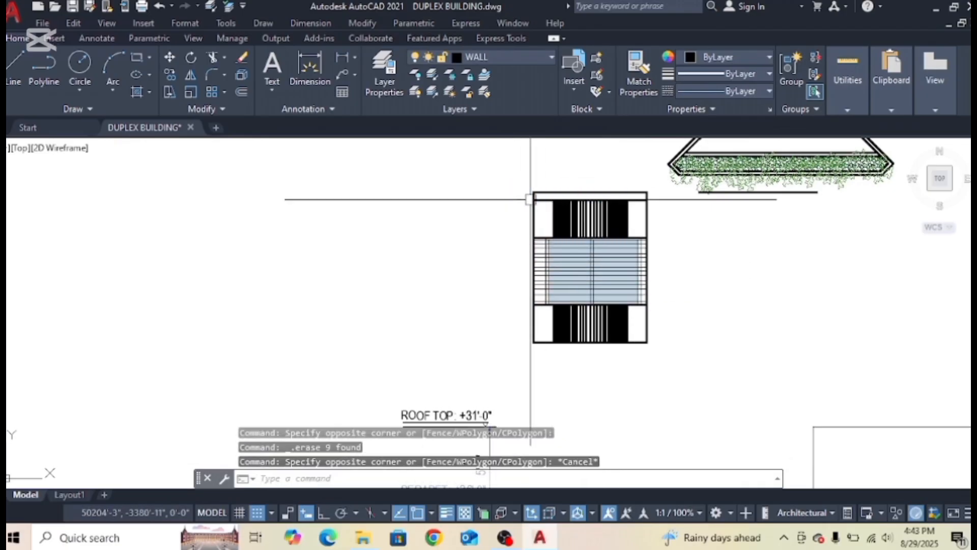
{"action": "scroll", "coordinate": [537, 195], "scroll_direction": "up", "scroll_amount": 2}
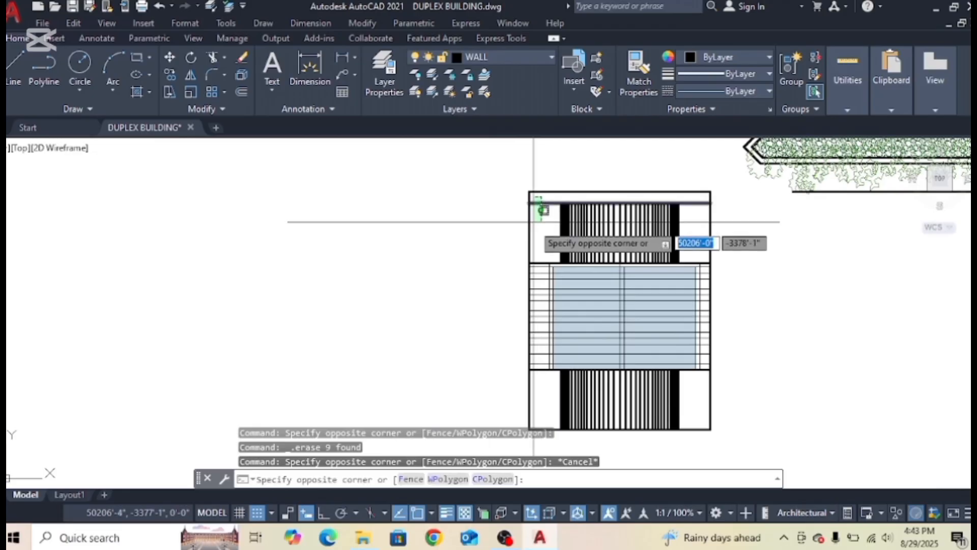
{"action": "scroll", "coordinate": [533, 224], "scroll_direction": "down", "scroll_amount": 4}
{"action": "key", "text": "Escape"}
{"action": "middle_click_drag", "start_coordinate": [559, 345], "coordinate": [559, 203]}
{"action": "middle_click_drag", "start_coordinate": [555, 299], "coordinate": [545, 398]}
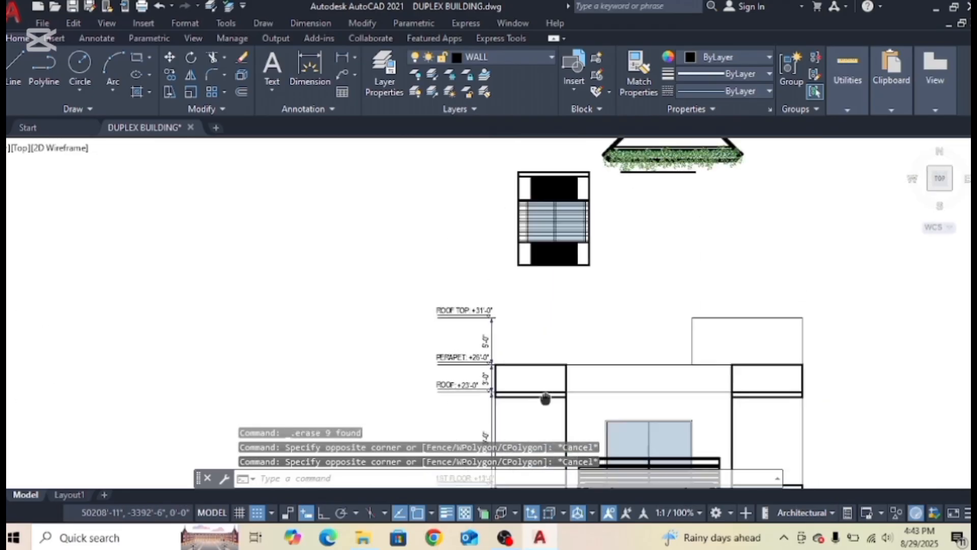
{"action": "scroll", "coordinate": [540, 208], "scroll_direction": "up", "scroll_amount": 2}
{"action": "left_click", "coordinate": [516, 188]}
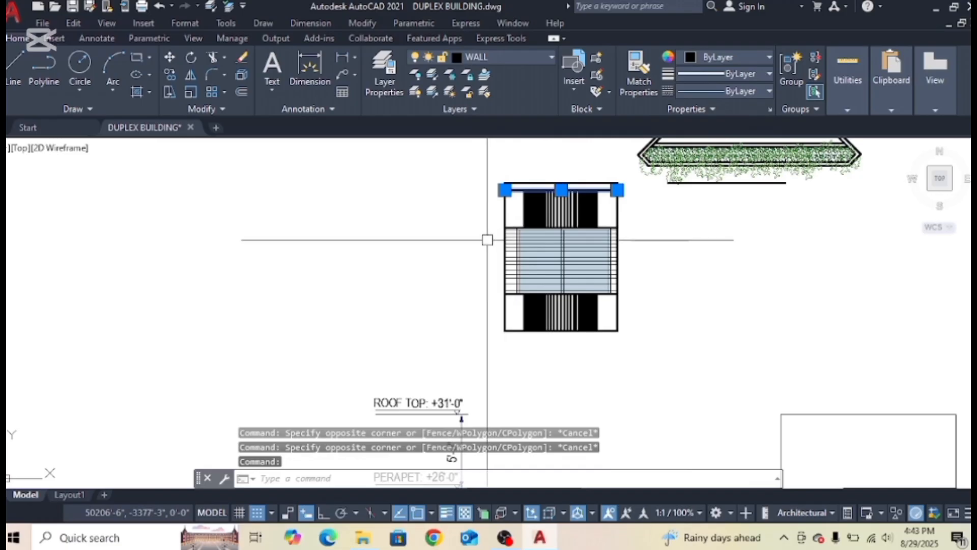
{"action": "key", "text": "Delete"}
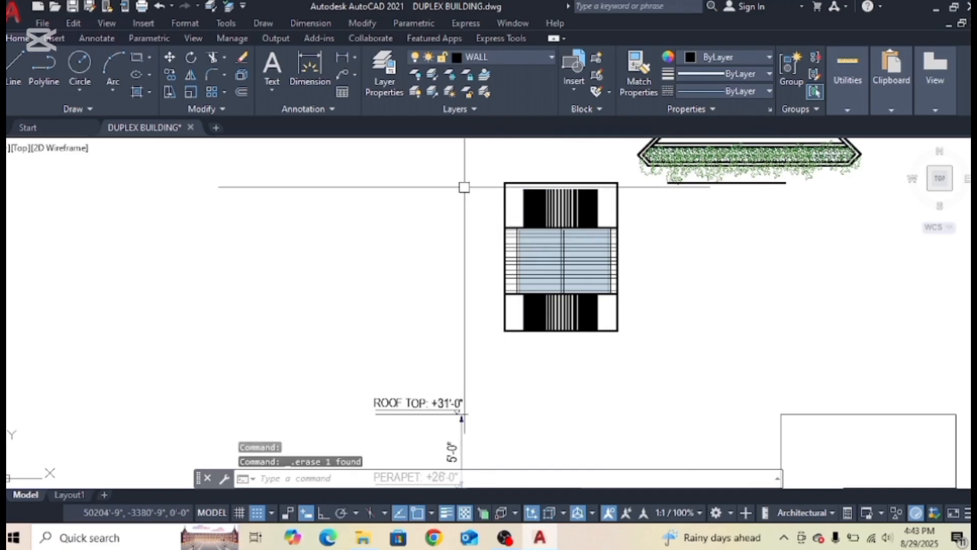
Copy the veranda's parapet bands and louvered window from its top-left corner into the left and right first-floor bays of the copied front elevation.
{"action": "left_click", "coordinate": [642, 354]}
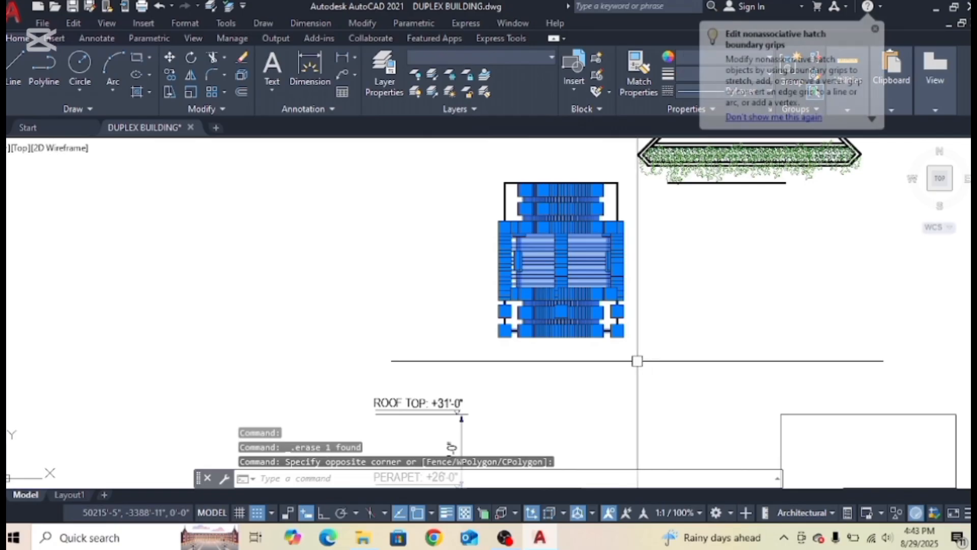
{"action": "type", "text": "CO"}
{"action": "key", "text": "Return"}
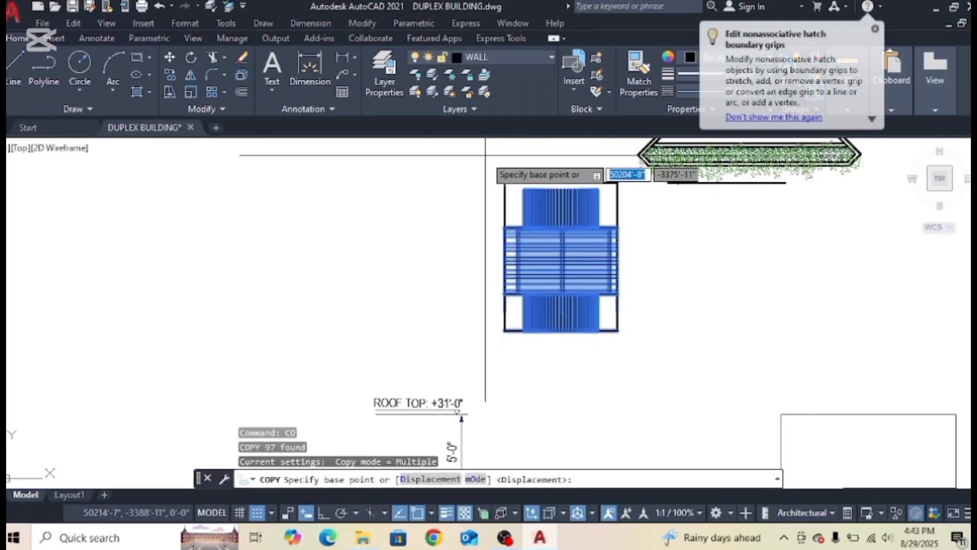
{"action": "left_click", "coordinate": [504, 183]}
{"action": "scroll", "coordinate": [506, 183], "scroll_direction": "down", "scroll_amount": 3}
{"action": "scroll", "coordinate": [509, 198], "scroll_direction": "up", "scroll_amount": 5}
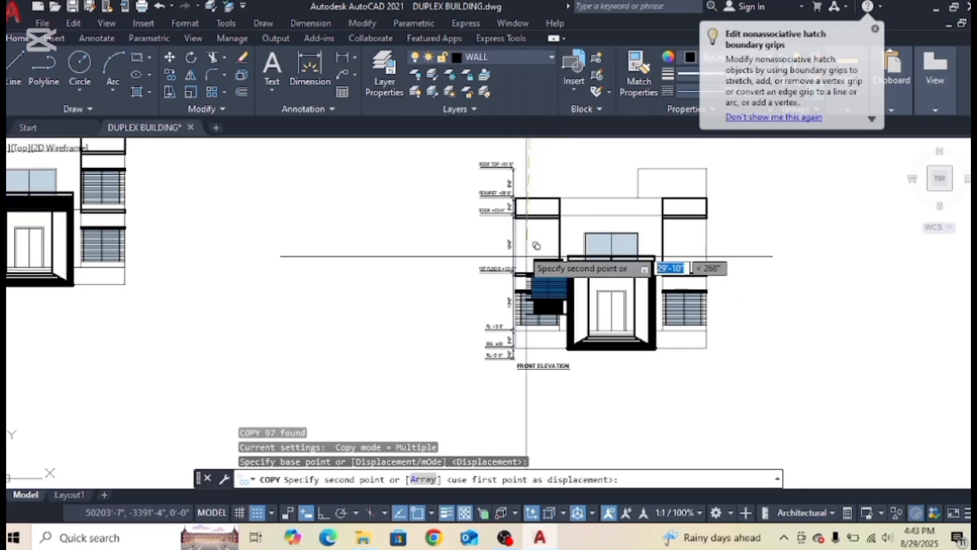
{"action": "scroll", "coordinate": [516, 205], "scroll_direction": "up", "scroll_amount": 4}
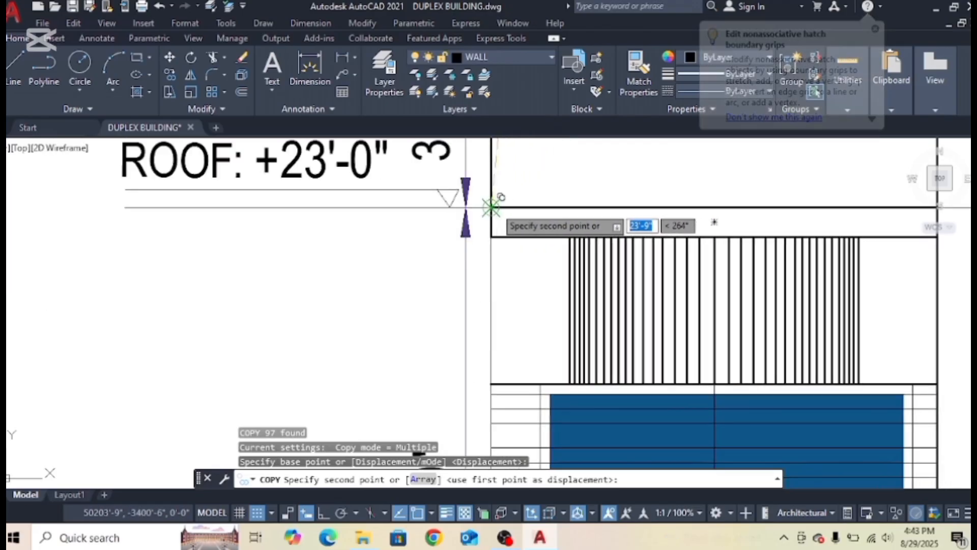
{"action": "left_click", "coordinate": [538, 224]}
{"action": "scroll", "coordinate": [541, 203], "scroll_direction": "down", "scroll_amount": 3}
{"action": "scroll", "coordinate": [514, 232], "scroll_direction": "up", "scroll_amount": 4}
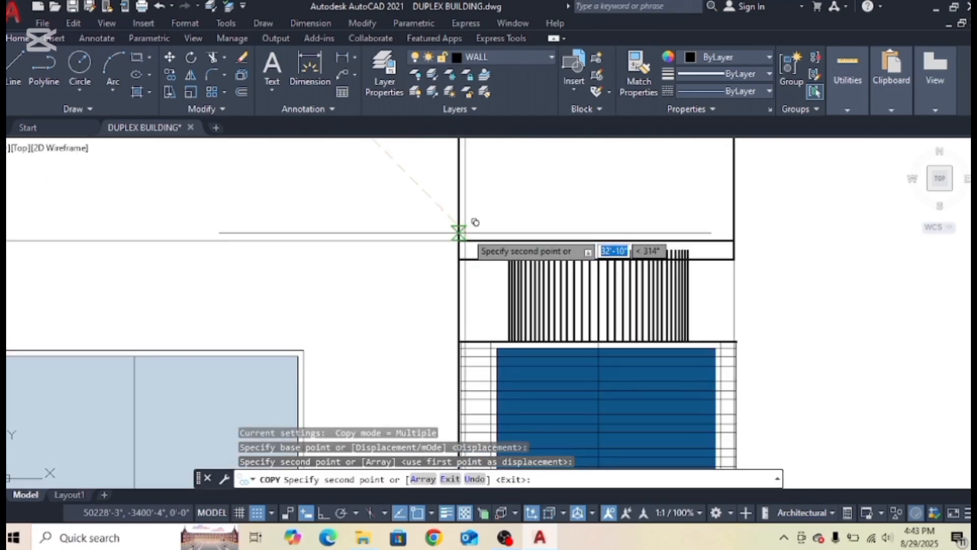
{"action": "key", "text": "Escape"}
Erase the left and right ground-floor windows with their louver lines and top bands from the copied front elevation.
{"action": "scroll", "coordinate": [459, 240], "scroll_direction": "down", "scroll_amount": 5}
{"action": "middle_click_drag", "start_coordinate": [589, 310], "coordinate": [694, 258]}
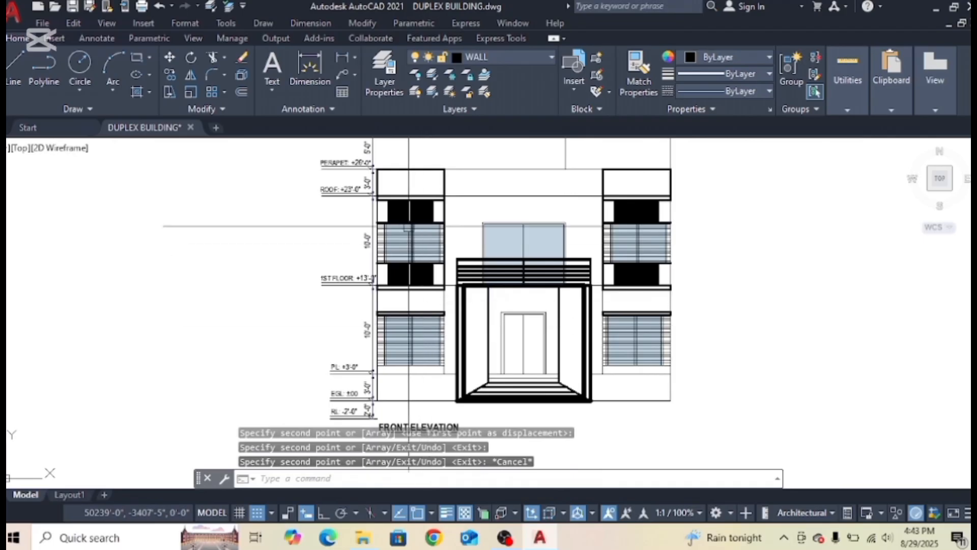
{"action": "scroll", "coordinate": [408, 226], "scroll_direction": "up", "scroll_amount": 4}
{"action": "scroll", "coordinate": [407, 392], "scroll_direction": "down", "scroll_amount": 4}
{"action": "scroll", "coordinate": [406, 398], "scroll_direction": "up", "scroll_amount": 3}
{"action": "middle_click_drag", "start_coordinate": [406, 398], "coordinate": [409, 244]}
{"action": "scroll", "coordinate": [376, 173], "scroll_direction": "up", "scroll_amount": 2}
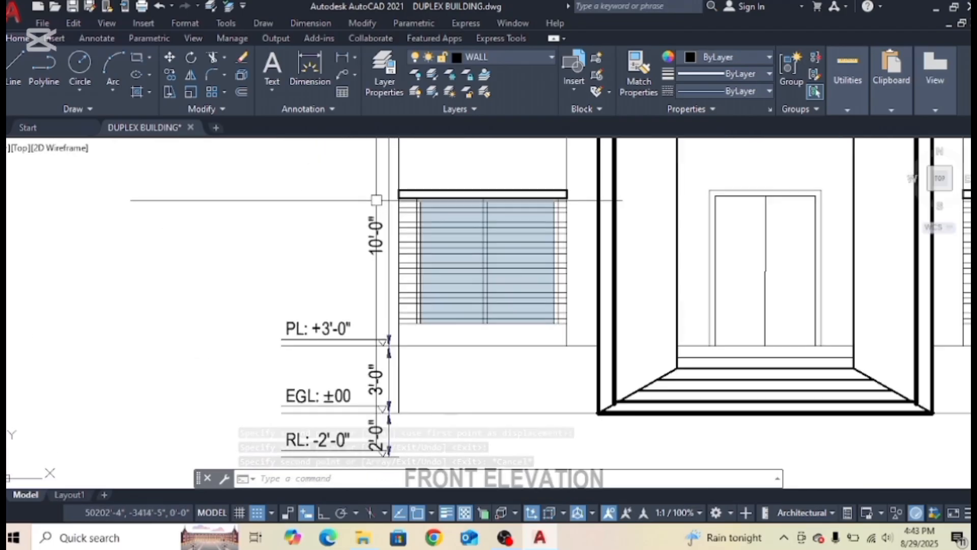
{"action": "left_click", "coordinate": [377, 162]}
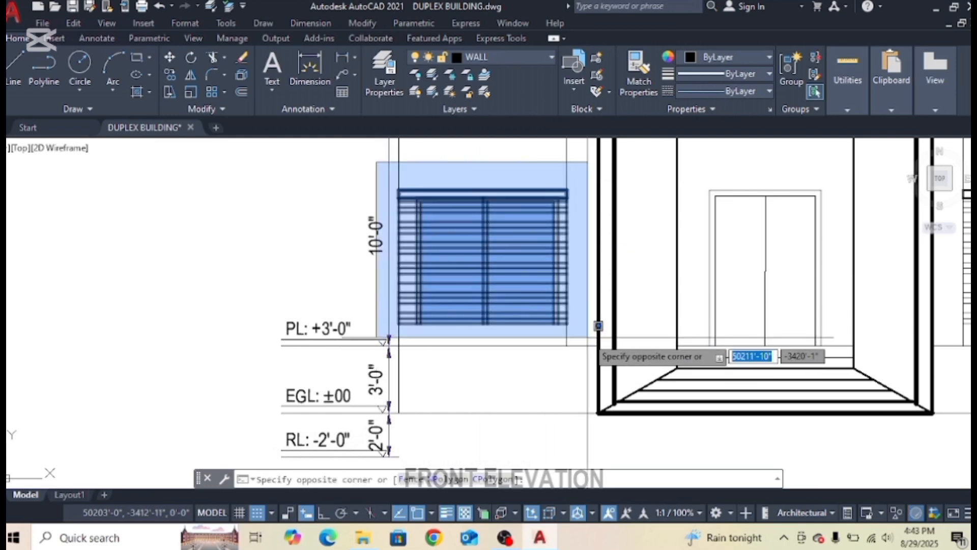
{"action": "left_click", "coordinate": [594, 340]}
{"action": "scroll", "coordinate": [594, 336], "scroll_direction": "down", "scroll_amount": 4}
{"action": "scroll", "coordinate": [588, 279], "scroll_direction": "up", "scroll_amount": 4}
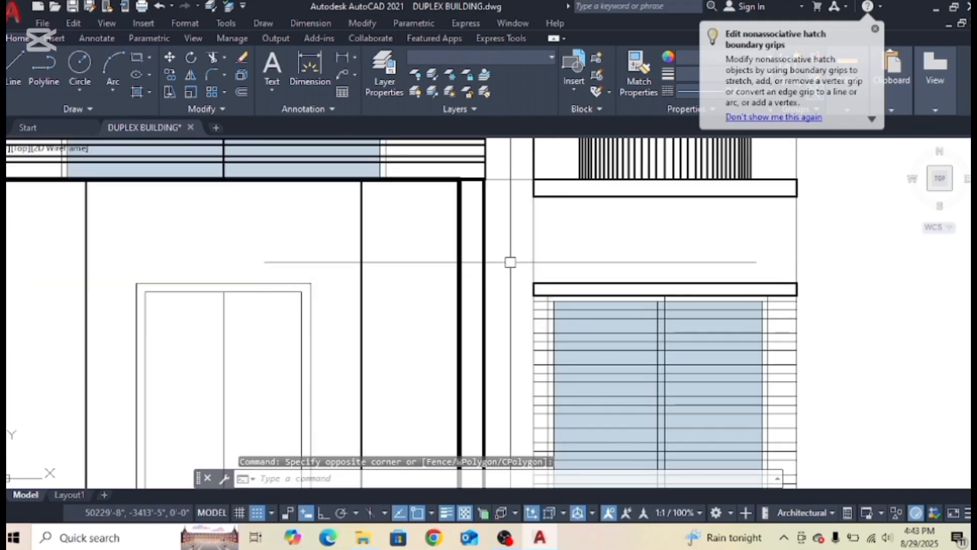
{"action": "scroll", "coordinate": [626, 331], "scroll_direction": "down", "scroll_amount": 3}
{"action": "left_click", "coordinate": [625, 328]}
{"action": "left_click", "coordinate": [785, 436]}
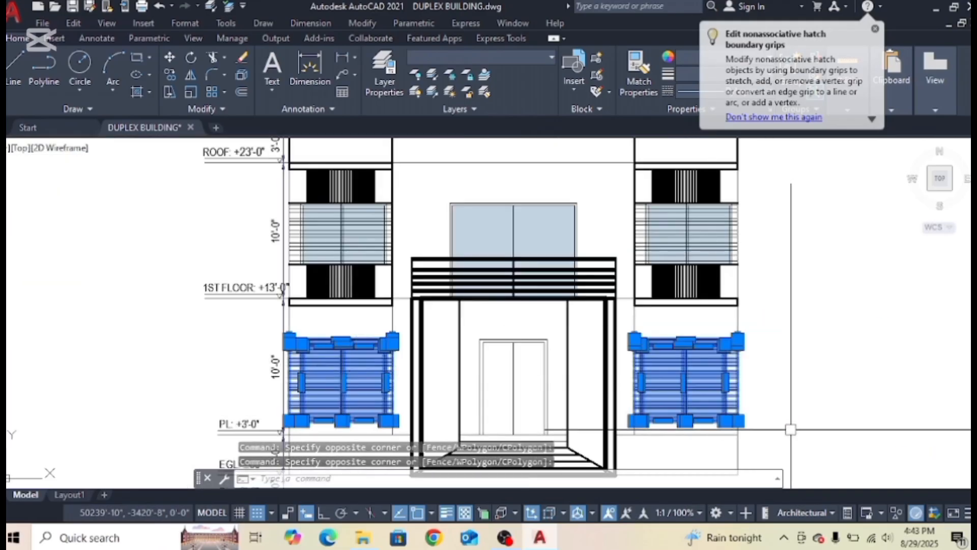
{"action": "key", "text": "Delete"}
Copy both first-floor louvered windows with their vertical-line panels, excluding the bottom bands, 10'-0" straight down into the ground-floor bays of the copied elevation.
{"action": "scroll", "coordinate": [606, 209], "scroll_direction": "down", "scroll_amount": 1}
{"action": "scroll", "coordinate": [608, 210], "scroll_direction": "up", "scroll_amount": 3}
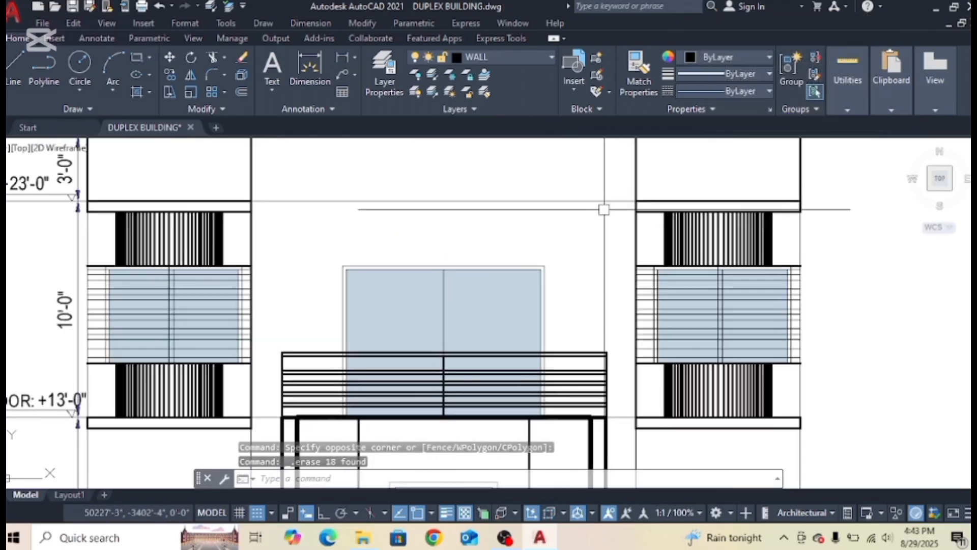
{"action": "middle_click_drag", "start_coordinate": [839, 440], "coordinate": [804, 355]}
{"action": "left_click", "coordinate": [850, 379]}
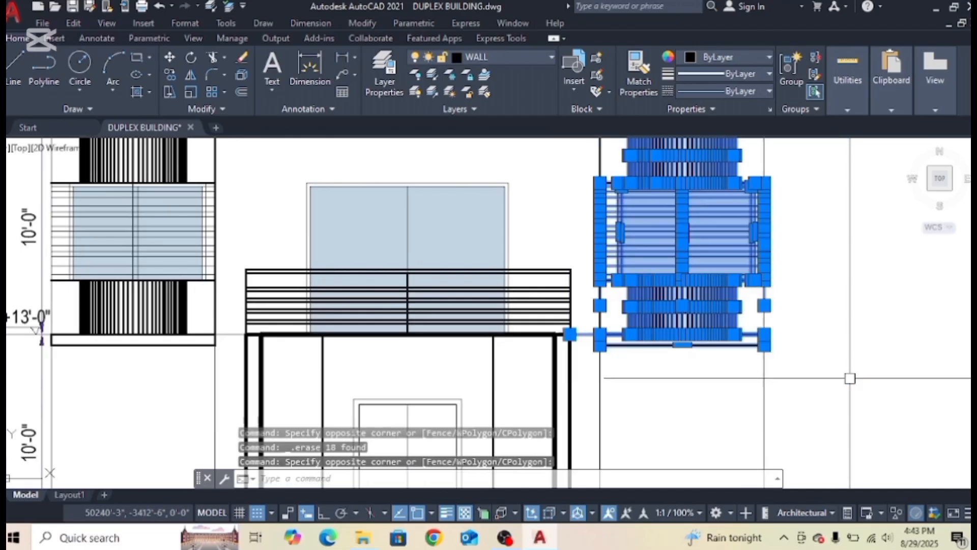
{"action": "scroll", "coordinate": [746, 373], "scroll_direction": "down", "scroll_amount": 2}
{"action": "middle_click_drag", "start_coordinate": [739, 372], "coordinate": [702, 229]}
{"action": "scroll", "coordinate": [697, 204], "scroll_direction": "up", "scroll_amount": 4}
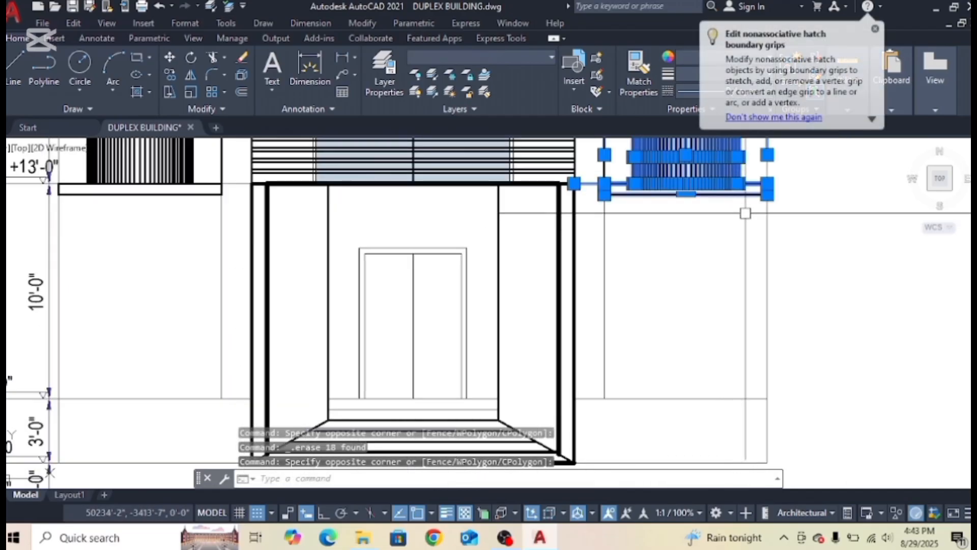
{"action": "left_click", "coordinate": [757, 220], "text": "shift"}
{"action": "left_click", "coordinate": [739, 181], "text": "shift"}
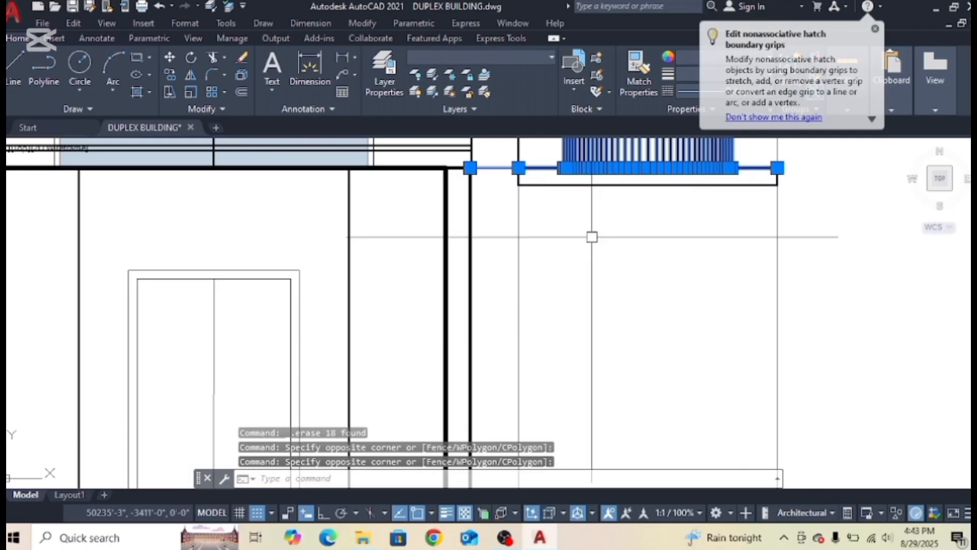
{"action": "scroll", "coordinate": [591, 236], "scroll_direction": "down", "scroll_amount": 2}
{"action": "middle_click_drag", "start_coordinate": [423, 226], "coordinate": [603, 366]}
{"action": "scroll", "coordinate": [393, 240], "scroll_direction": "up", "scroll_amount": 2}
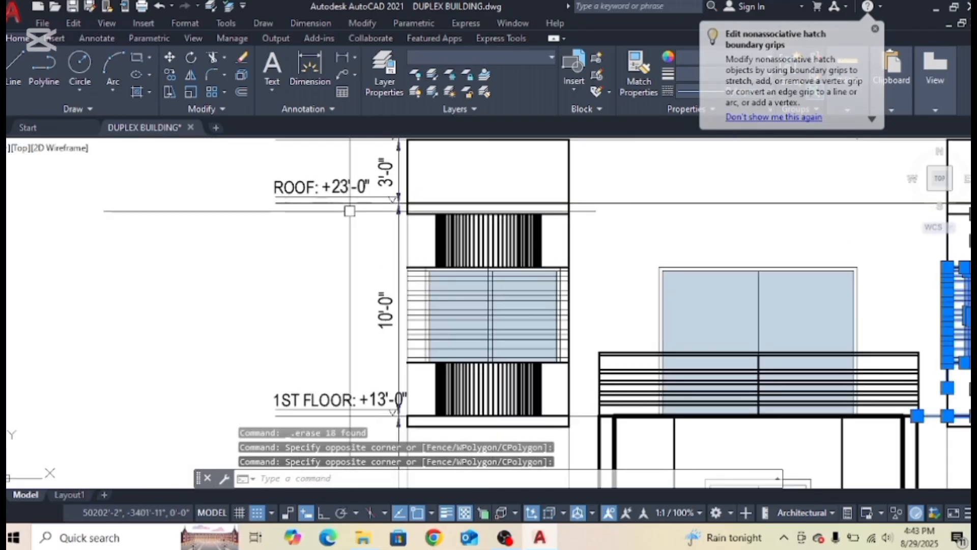
{"action": "scroll", "coordinate": [358, 209], "scroll_direction": "down", "scroll_amount": 2}
{"action": "scroll", "coordinate": [429, 355], "scroll_direction": "down", "scroll_amount": 2}
{"action": "middle_click_drag", "start_coordinate": [429, 356], "coordinate": [432, 315]}
{"action": "scroll", "coordinate": [377, 206], "scroll_direction": "up", "scroll_amount": 4}
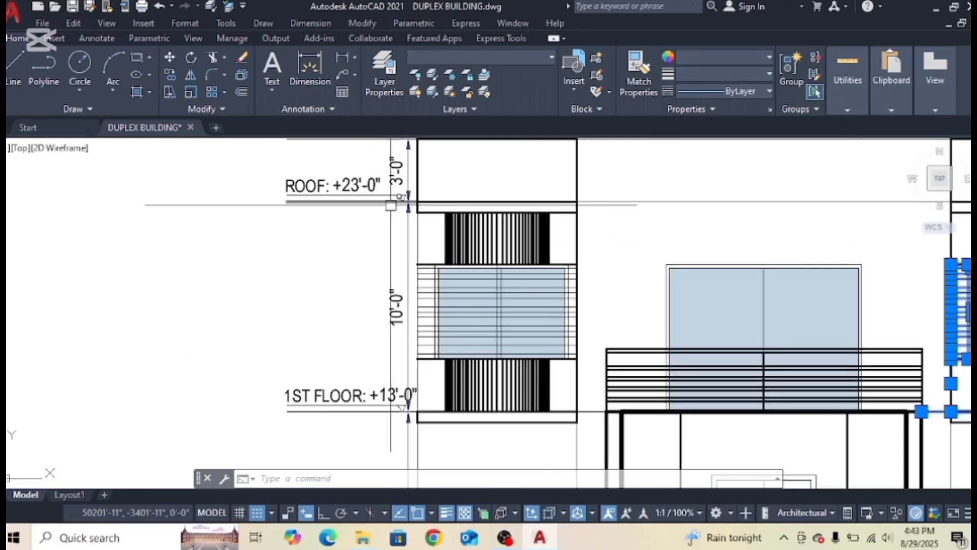
{"action": "scroll", "coordinate": [391, 205], "scroll_direction": "up", "scroll_amount": 2}
{"action": "left_click", "coordinate": [395, 211]}
{"action": "scroll", "coordinate": [661, 363], "scroll_direction": "down", "scroll_amount": 2}
{"action": "middle_click_drag", "start_coordinate": [671, 424], "coordinate": [648, 293]}
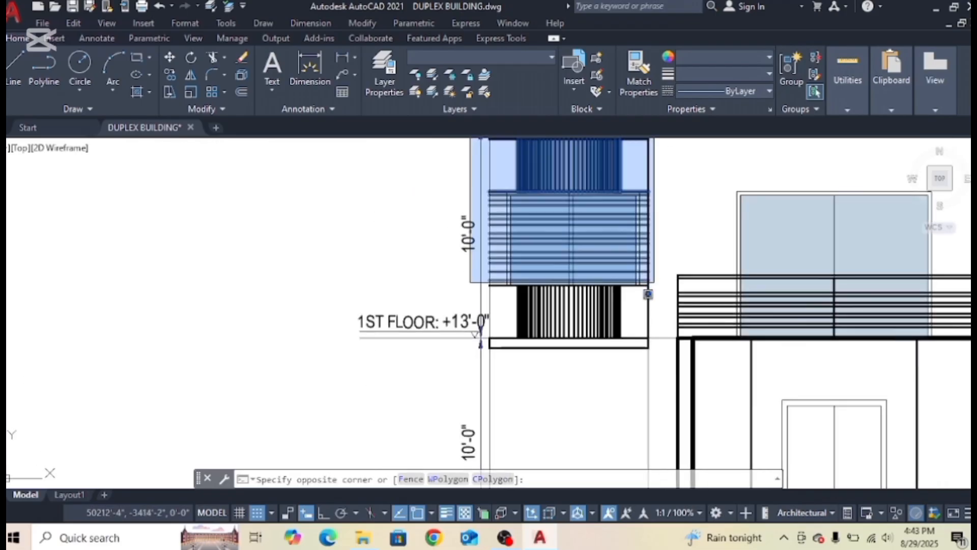
{"action": "left_click", "coordinate": [670, 341]}
{"action": "scroll", "coordinate": [599, 334], "scroll_direction": "down", "scroll_amount": 4}
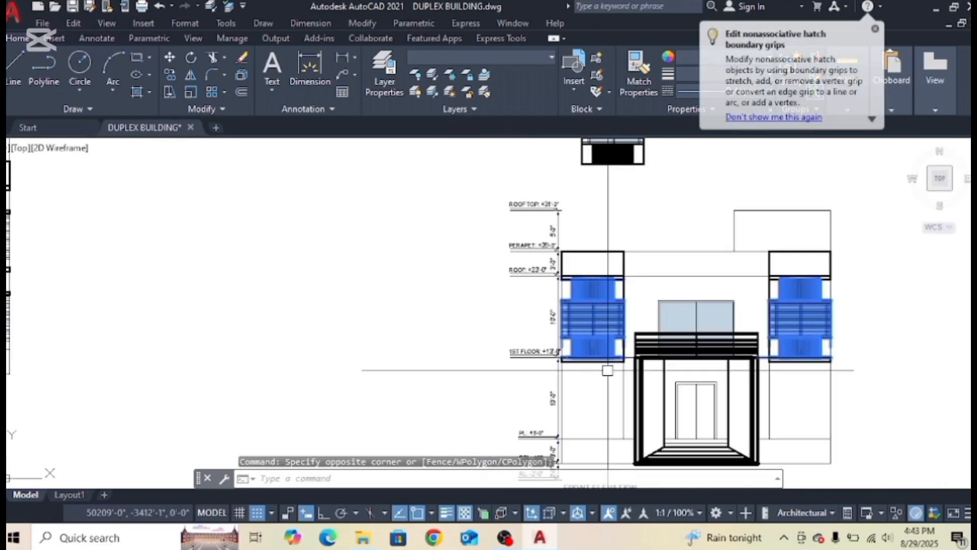
{"action": "type", "text": "o"}
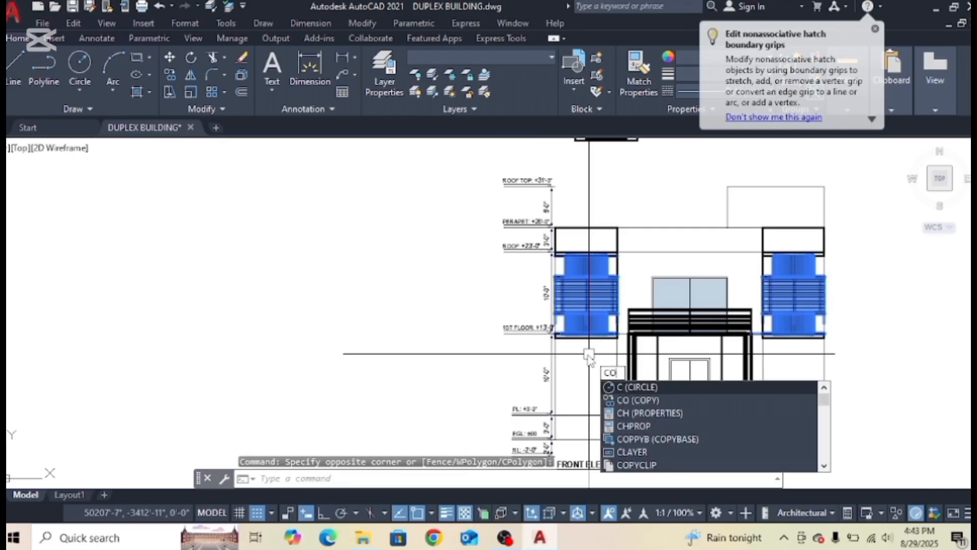
{"action": "key", "text": "Return"}
{"action": "scroll", "coordinate": [631, 248], "scroll_direction": "up", "scroll_amount": 2}
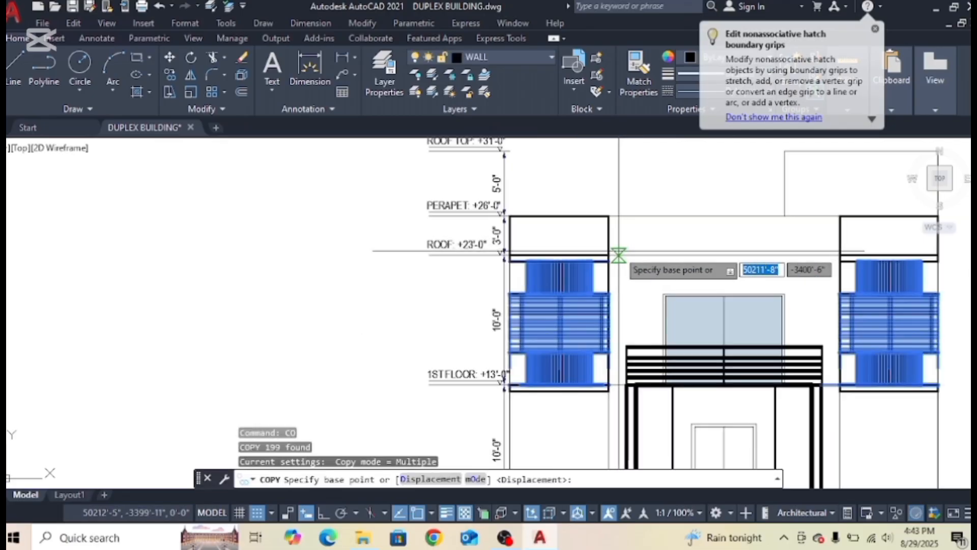
{"action": "left_click", "coordinate": [618, 262]}
{"action": "scroll", "coordinate": [629, 390], "scroll_direction": "up", "scroll_amount": 3}
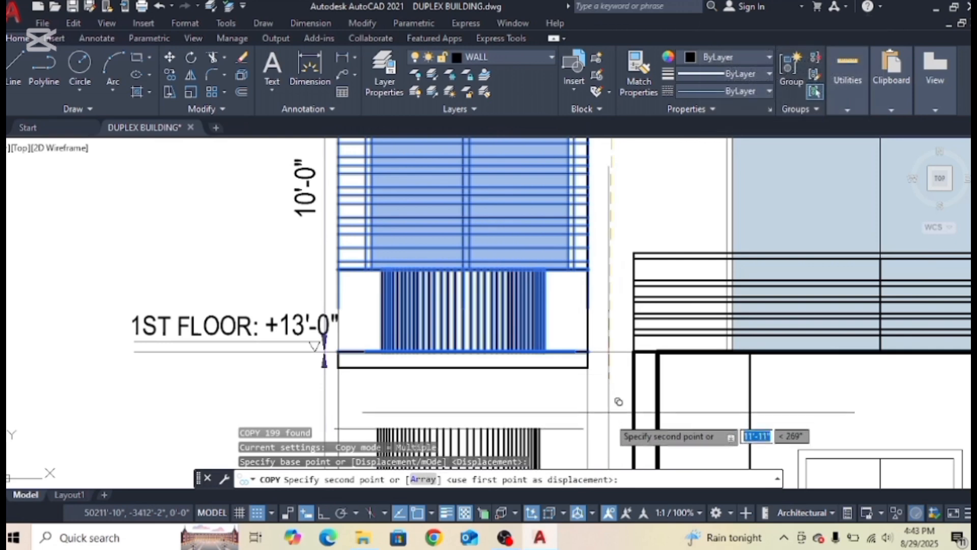
{"action": "key", "text": "F8"}
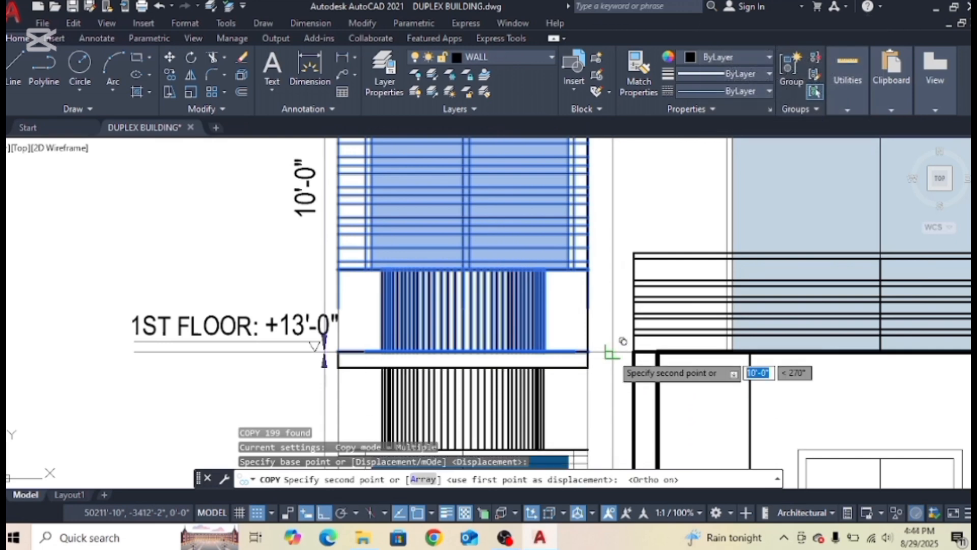
{"action": "left_click", "coordinate": [613, 345]}
{"action": "scroll", "coordinate": [613, 344], "scroll_direction": "down", "scroll_amount": 6}
{"action": "key", "text": "Escape"}
Examine the modified front elevation against the original elevation and the floor plans above them.
{"action": "scroll", "coordinate": [696, 346], "scroll_direction": "up", "scroll_amount": 6}
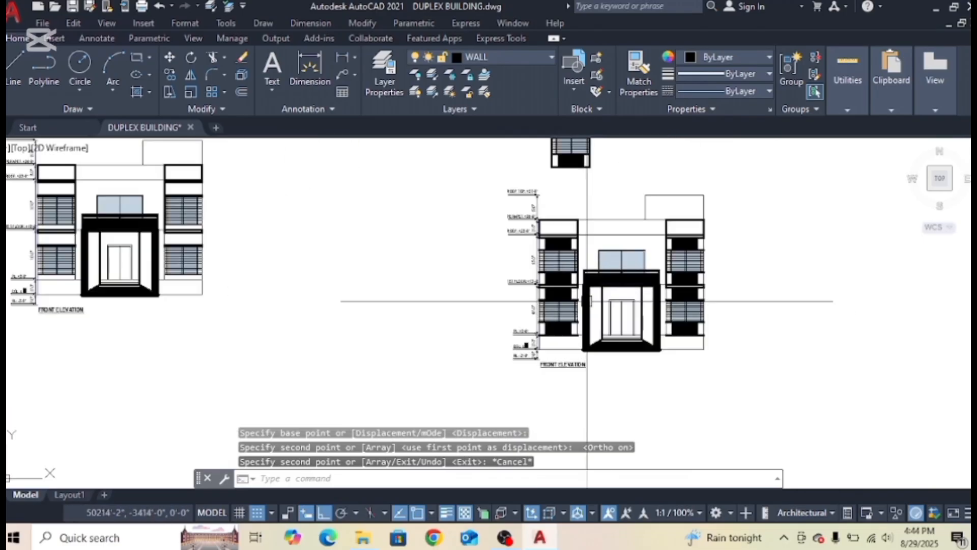
{"action": "scroll", "coordinate": [849, 326], "scroll_direction": "down", "scroll_amount": 3}
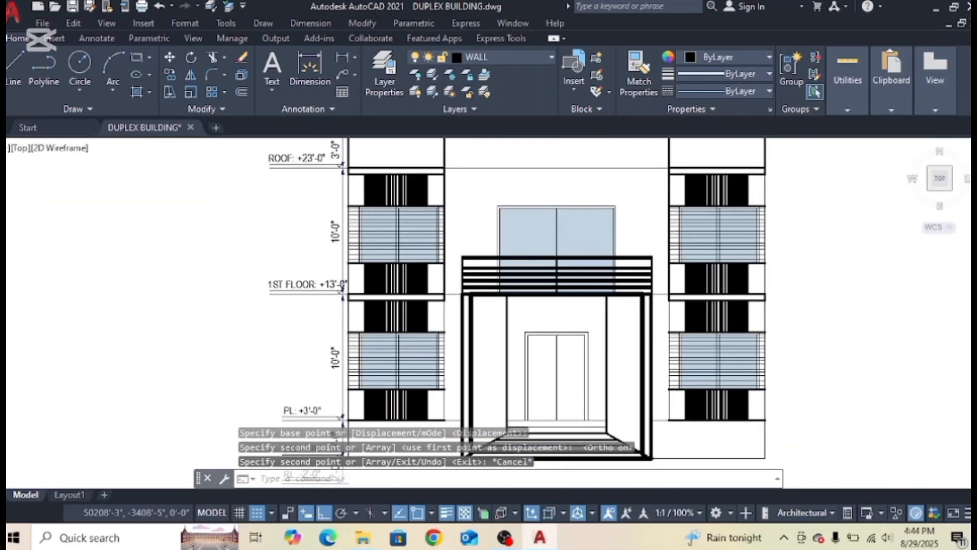
{"action": "scroll", "coordinate": [801, 324], "scroll_direction": "down", "scroll_amount": 2}
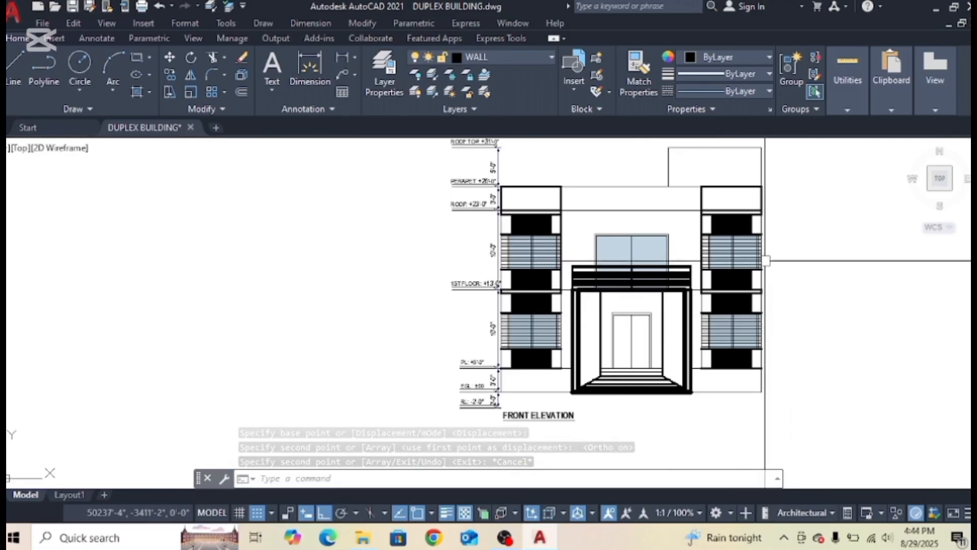
{"action": "middle_click_drag", "start_coordinate": [786, 252], "coordinate": [769, 319]}
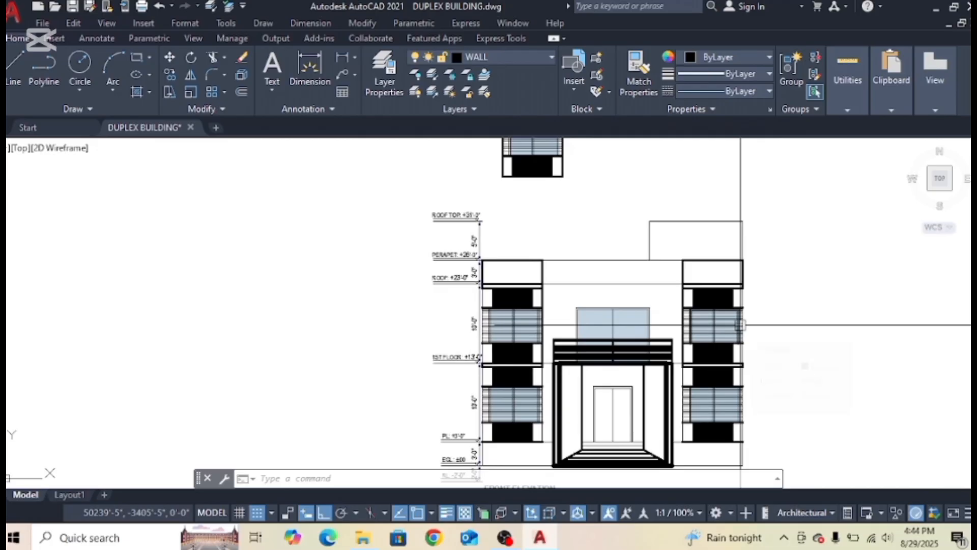
{"action": "scroll", "coordinate": [741, 324], "scroll_direction": "down", "scroll_amount": 5}
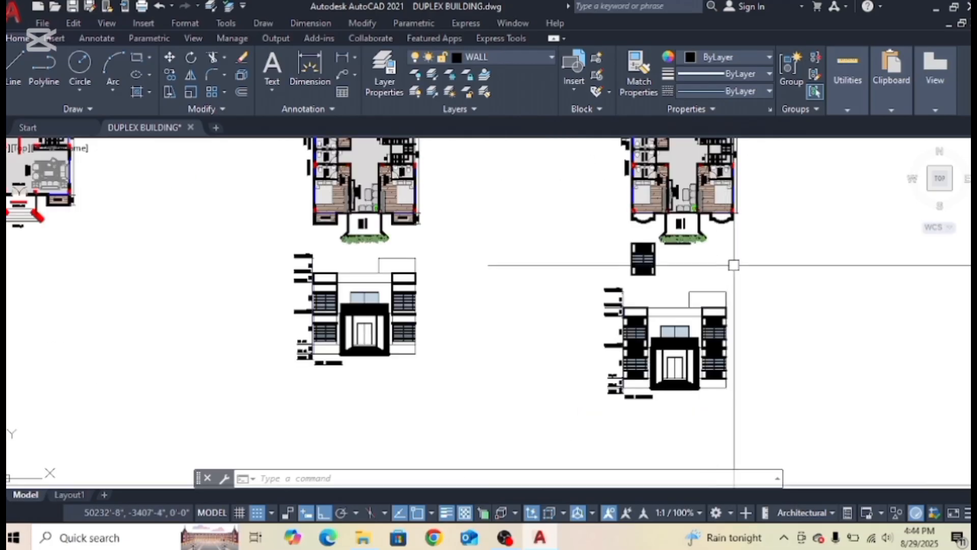
{"action": "scroll", "coordinate": [650, 292], "scroll_direction": "up", "scroll_amount": 2}
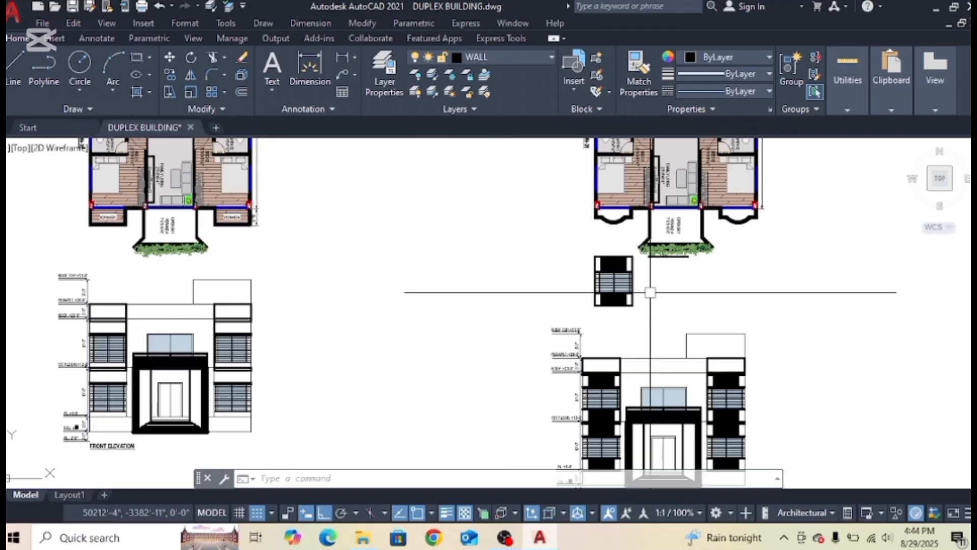
{"action": "scroll", "coordinate": [650, 292], "scroll_direction": "down", "scroll_amount": 2}
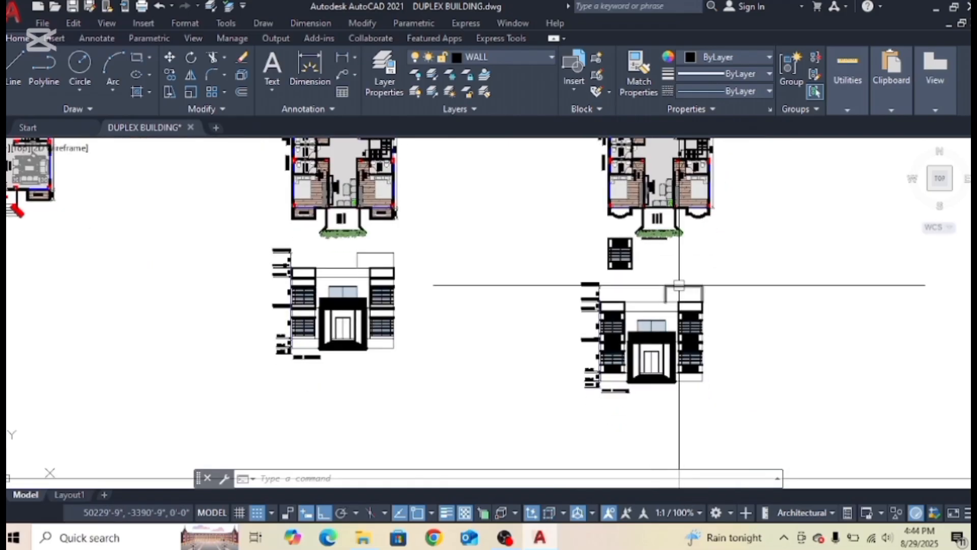